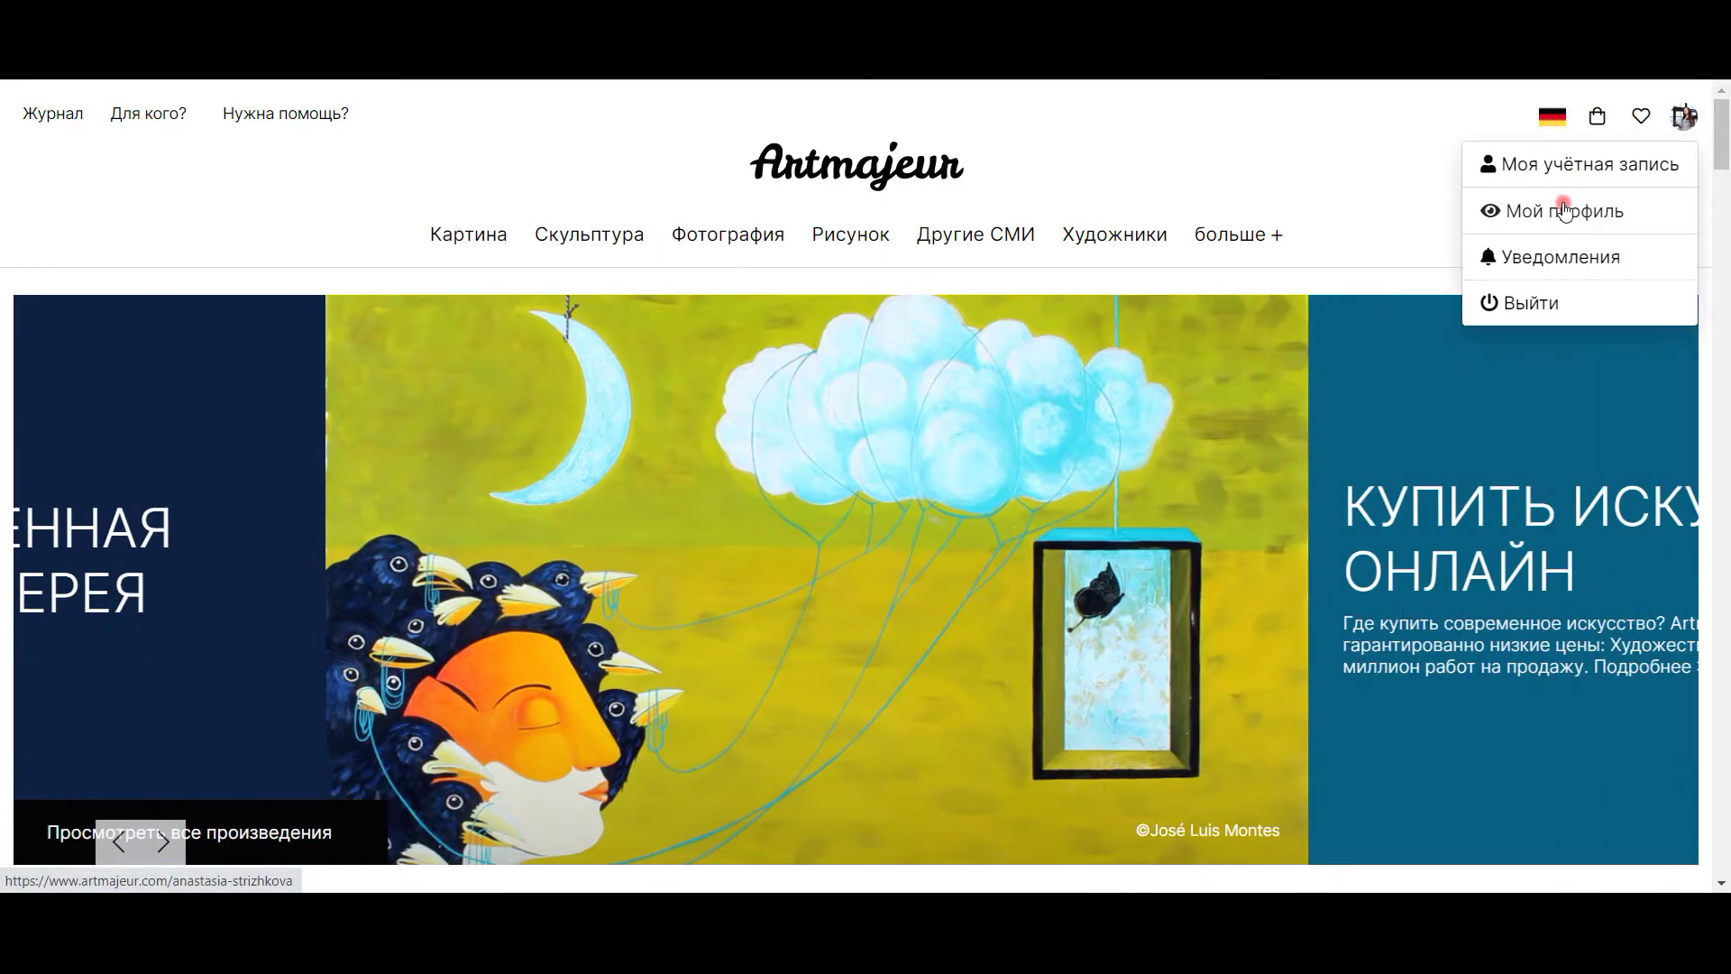
Open the artist's public profile and examine its sections, from the cover and works through biography and training to the Artmajeur activity.
left_click(1567, 211)
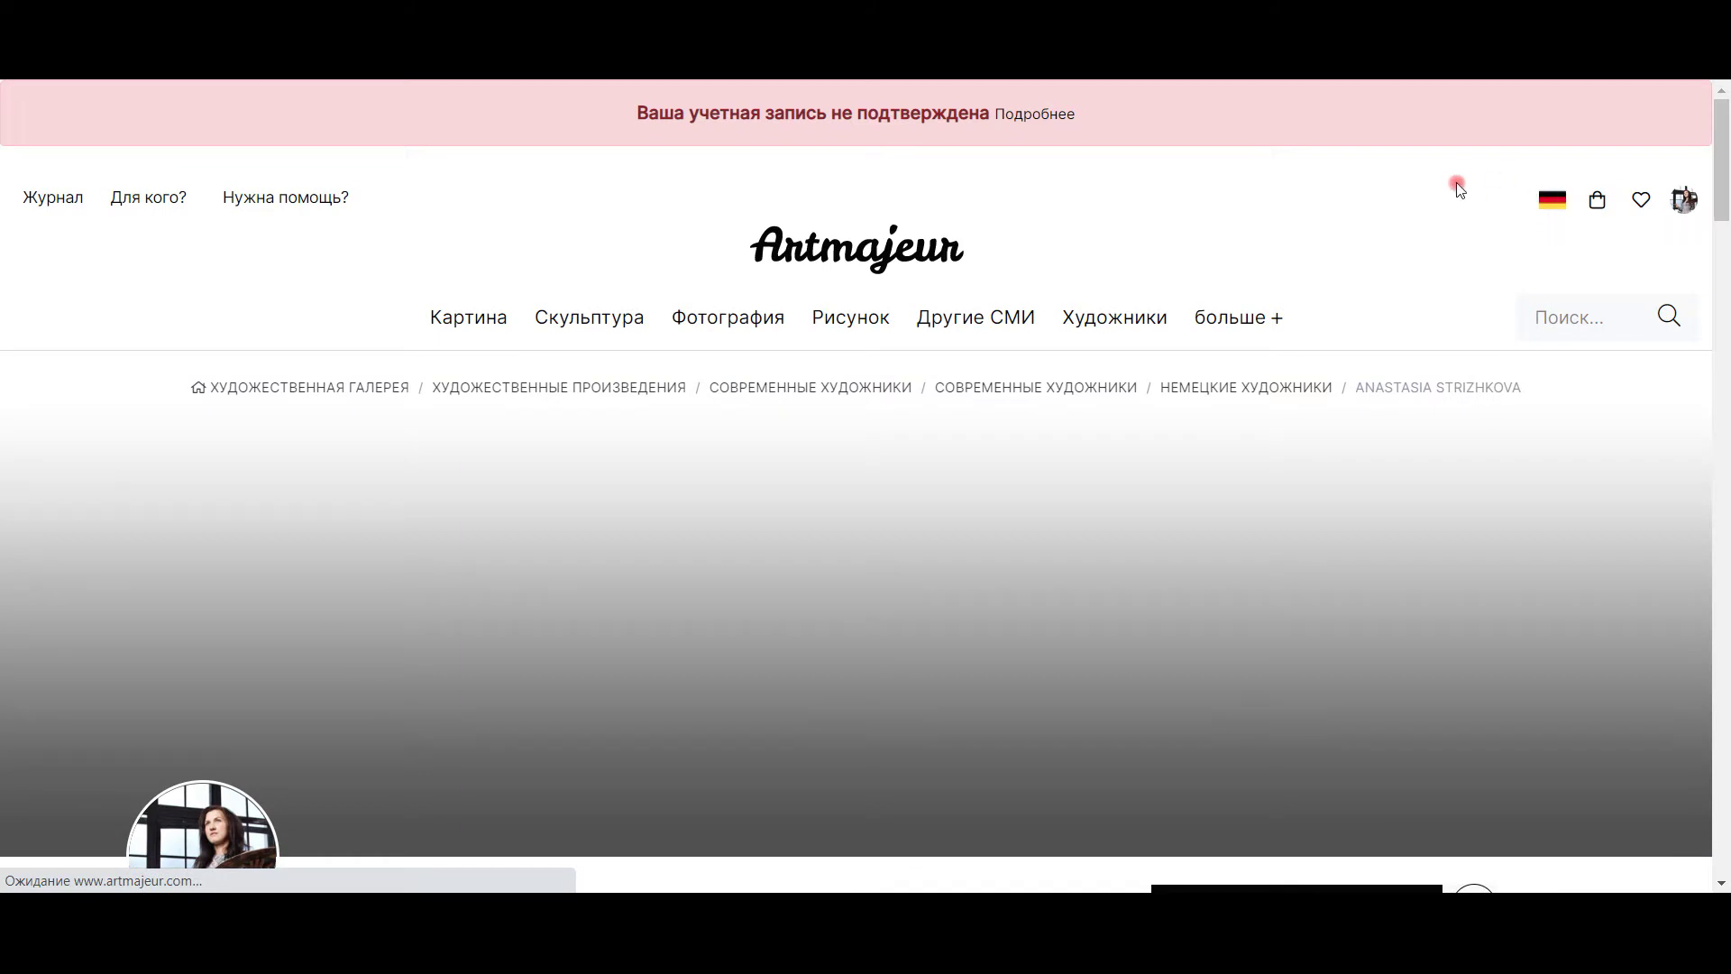
mouse_move(1129, 369)
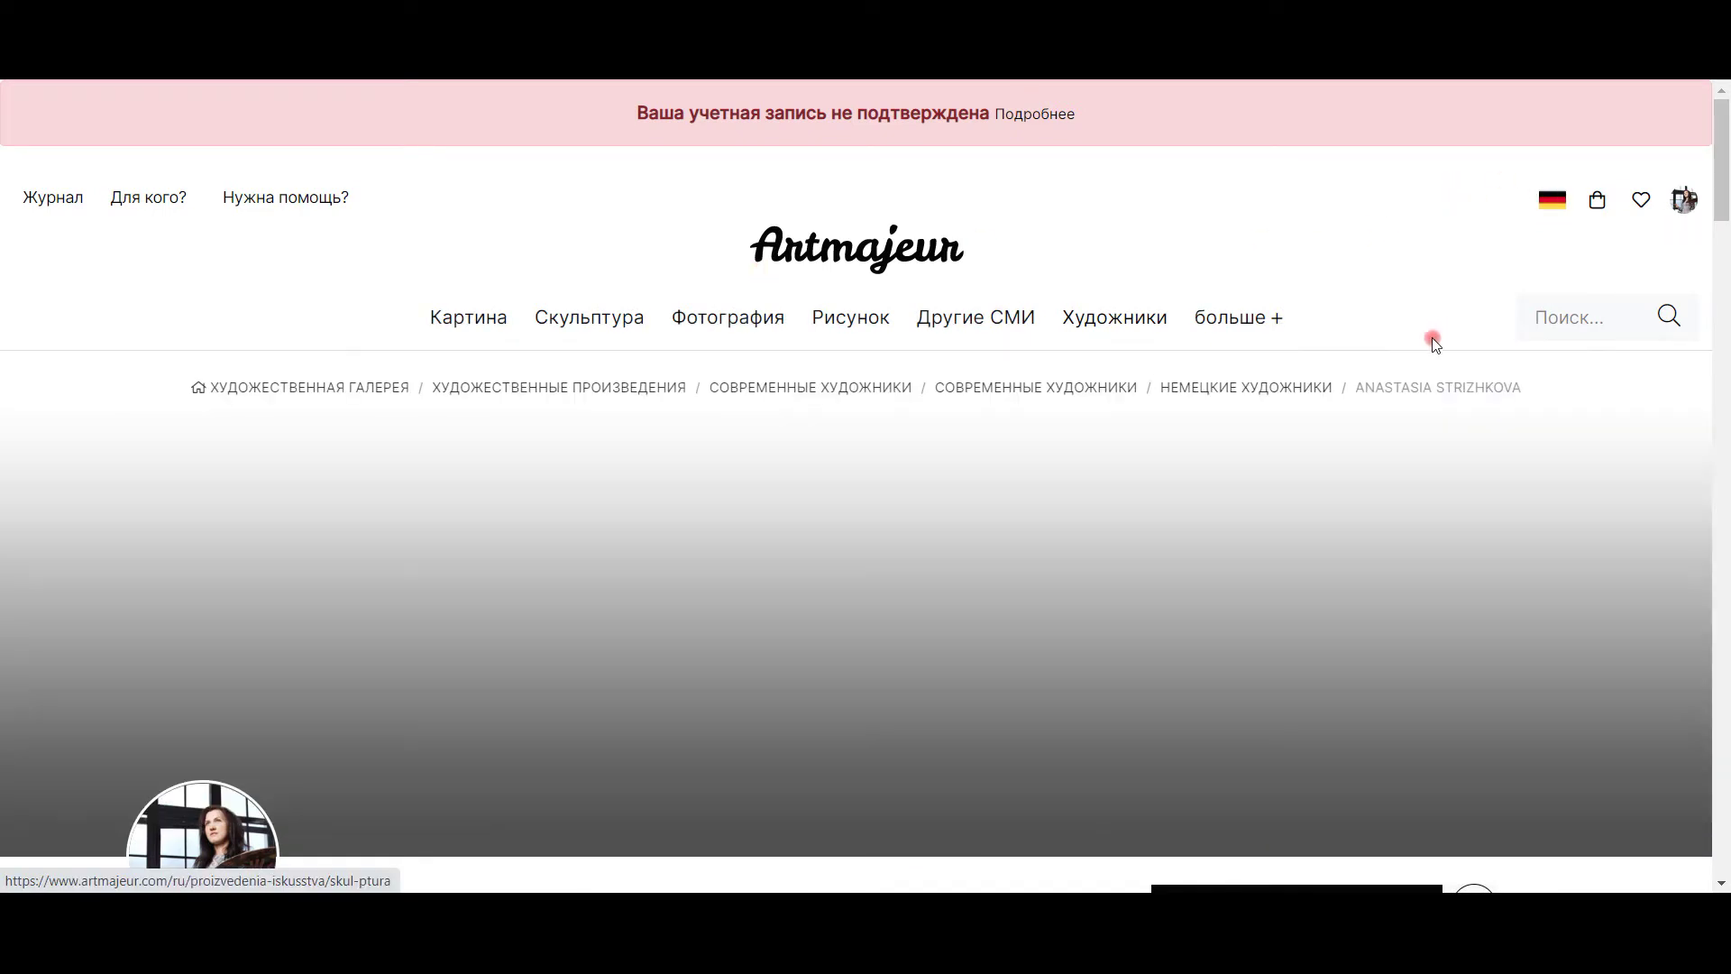
scroll(1094, 349, "down", 2)
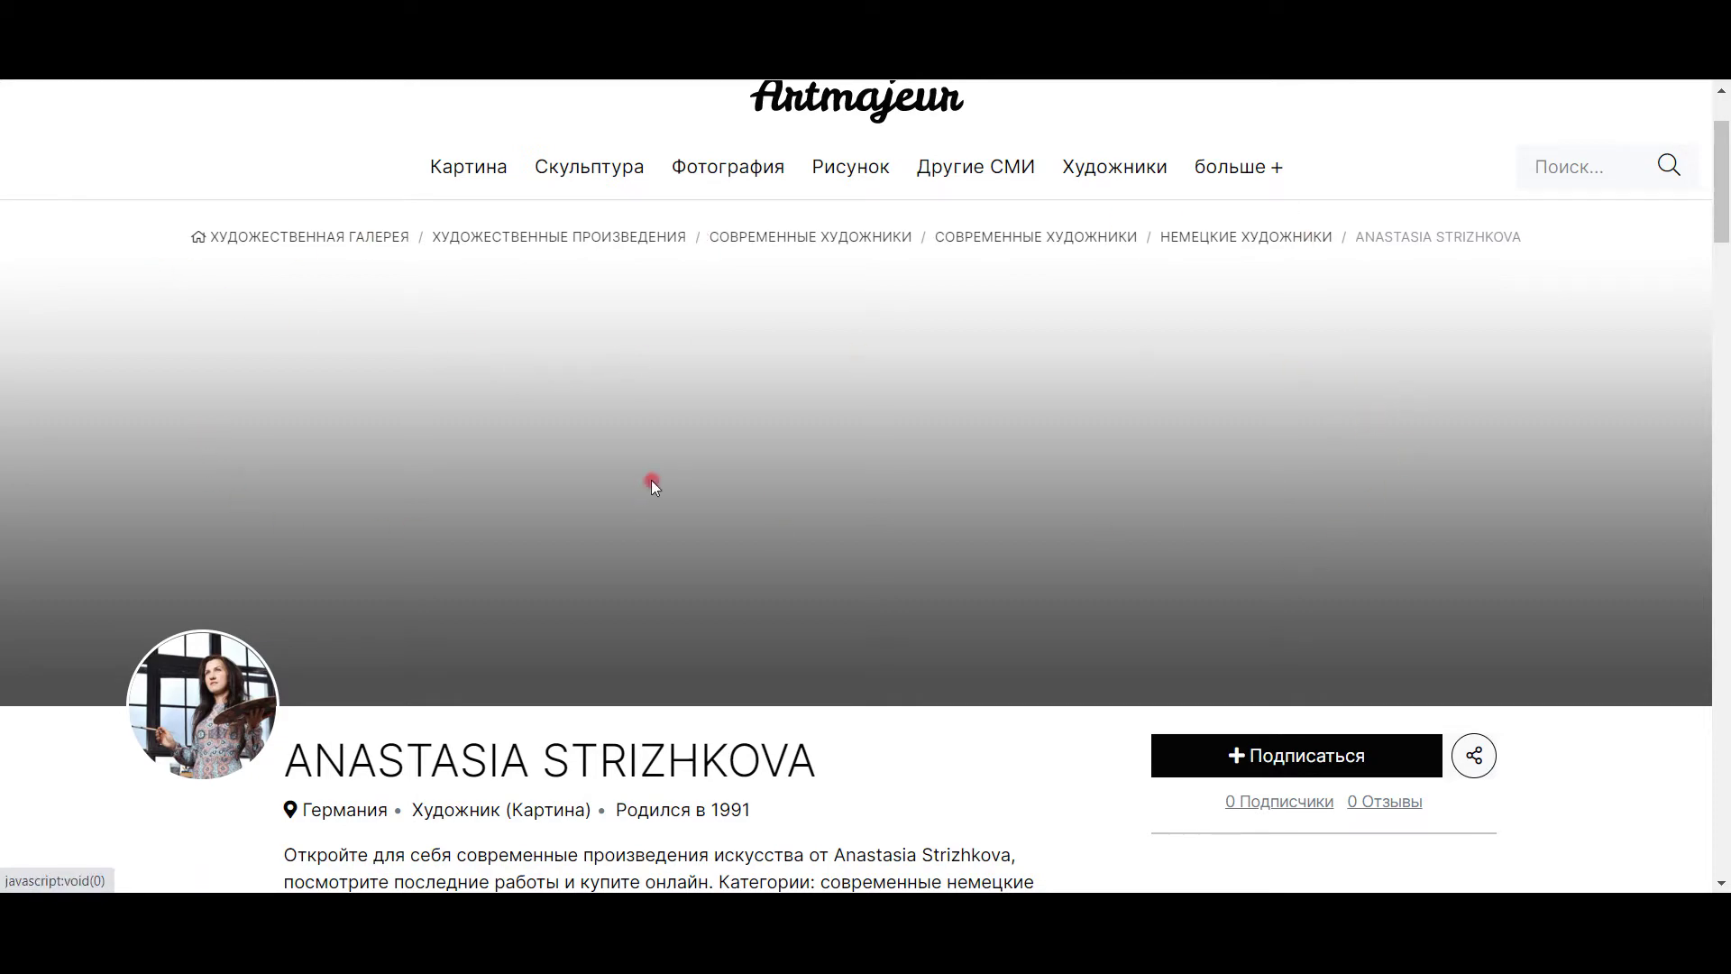
scroll(654, 487, "down", 5)
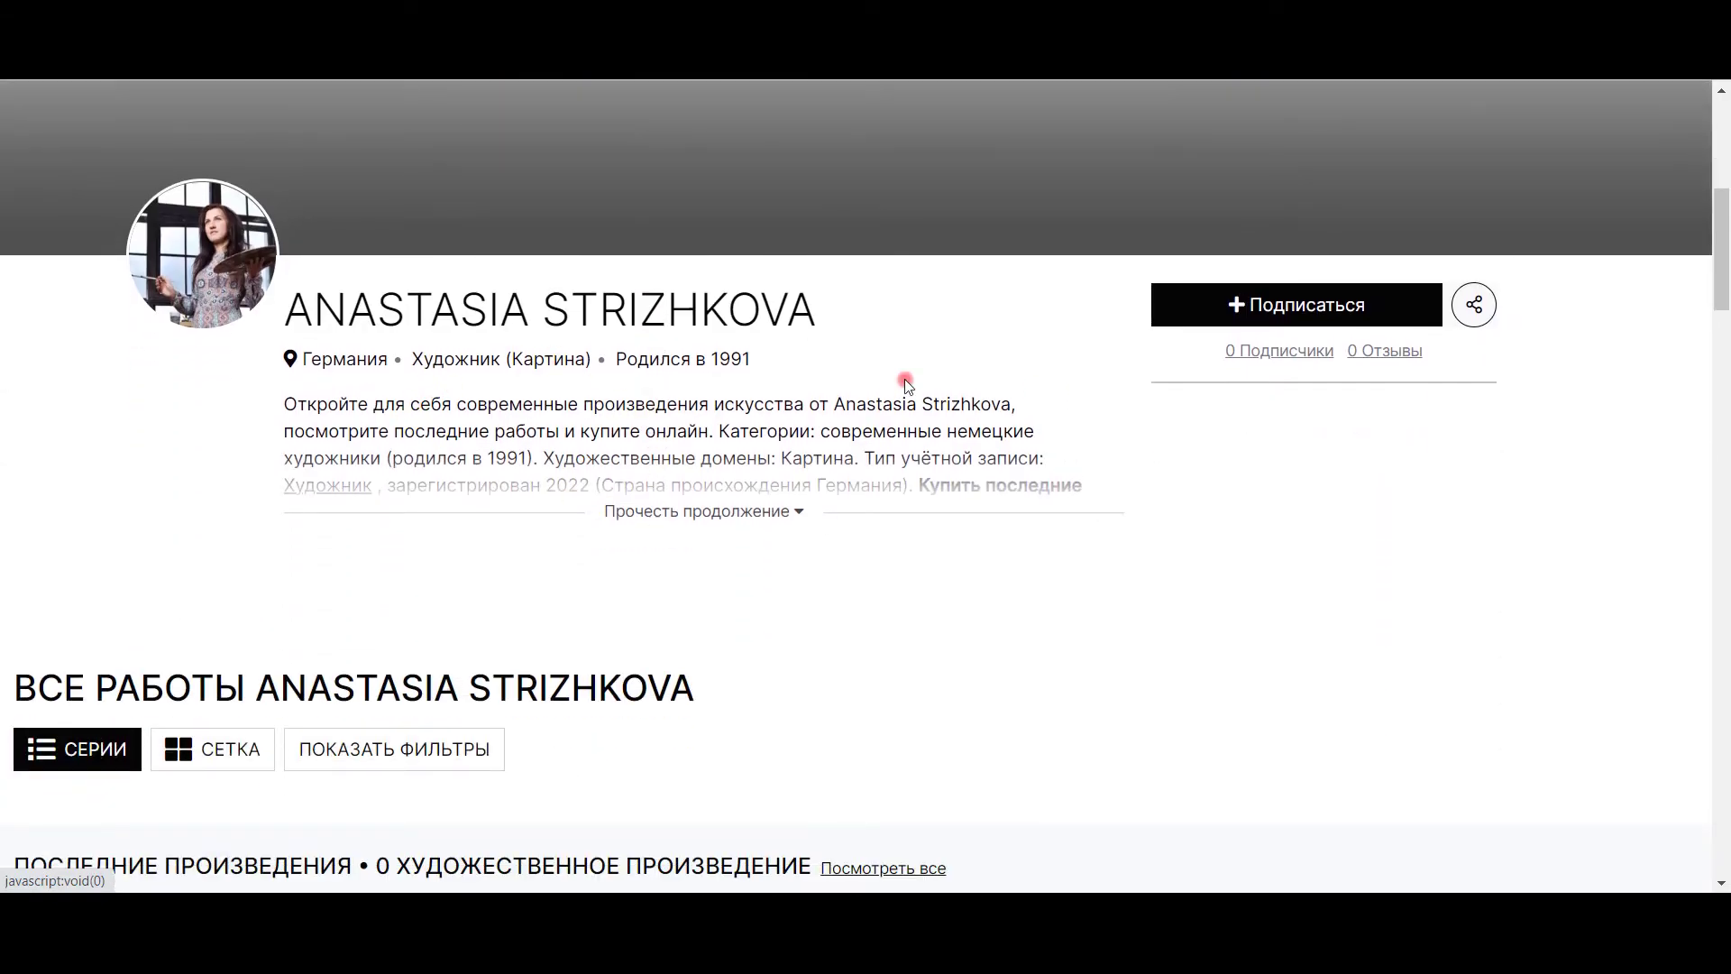
scroll(532, 539, "down", 2)
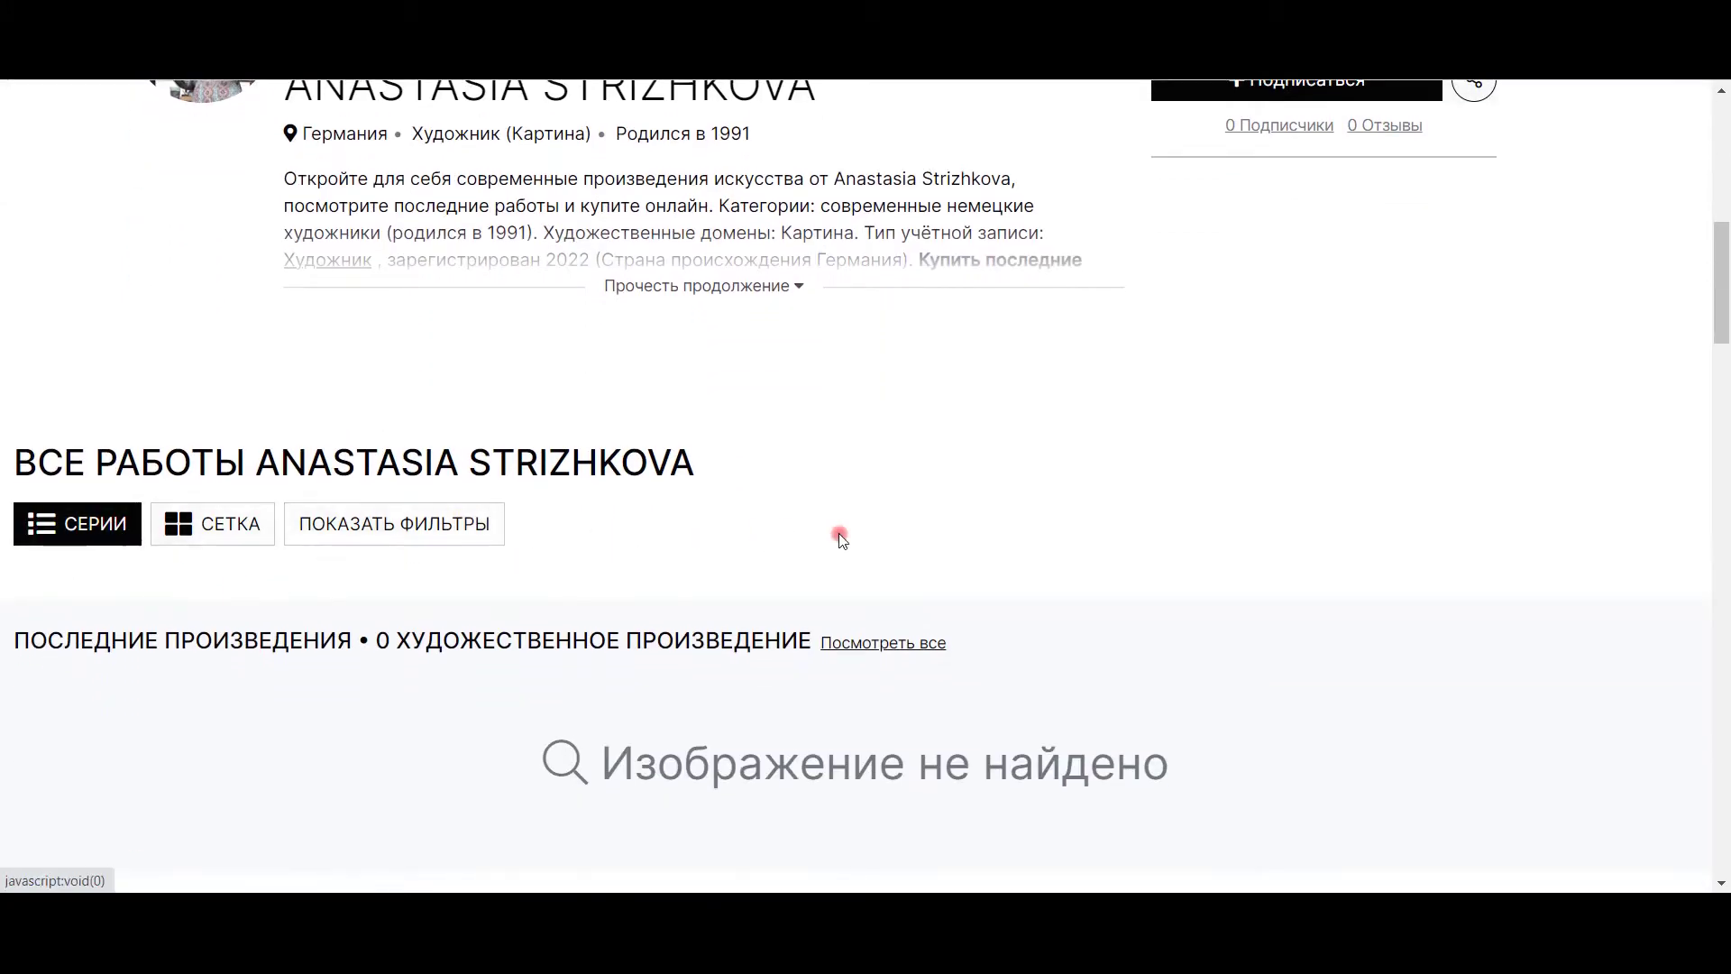
scroll(932, 525, "down", 3)
scroll(935, 521, "down", 3)
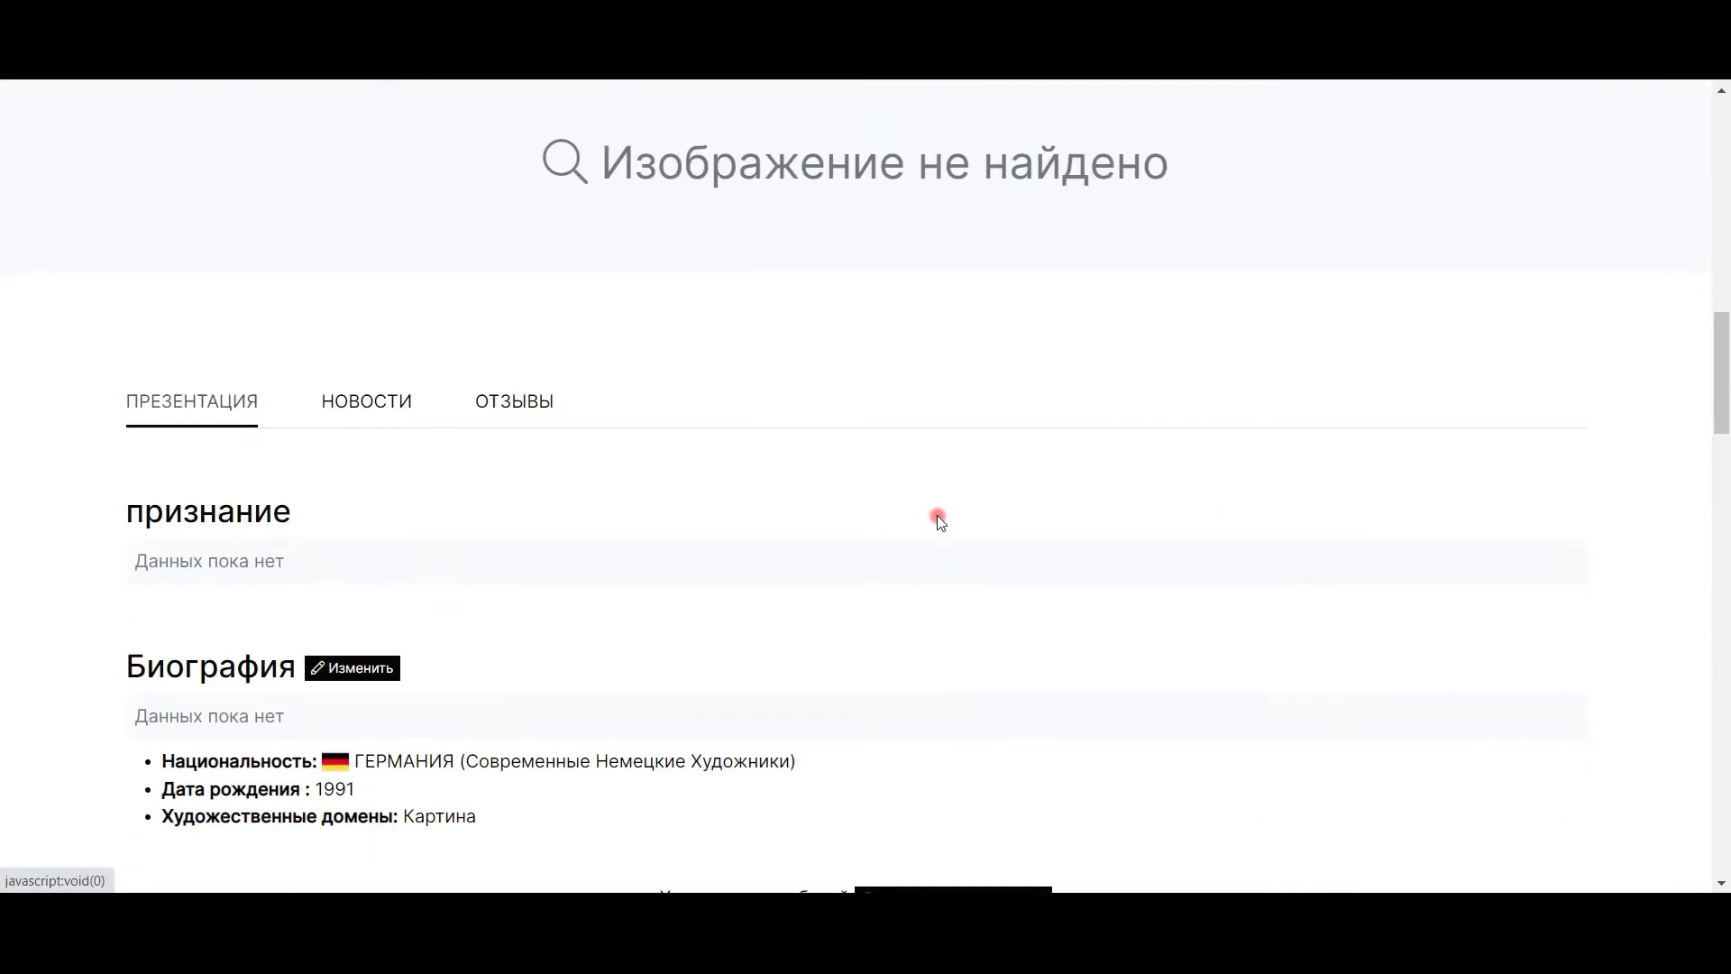
scroll(937, 522, "down", 3)
scroll(631, 685, "down", 3)
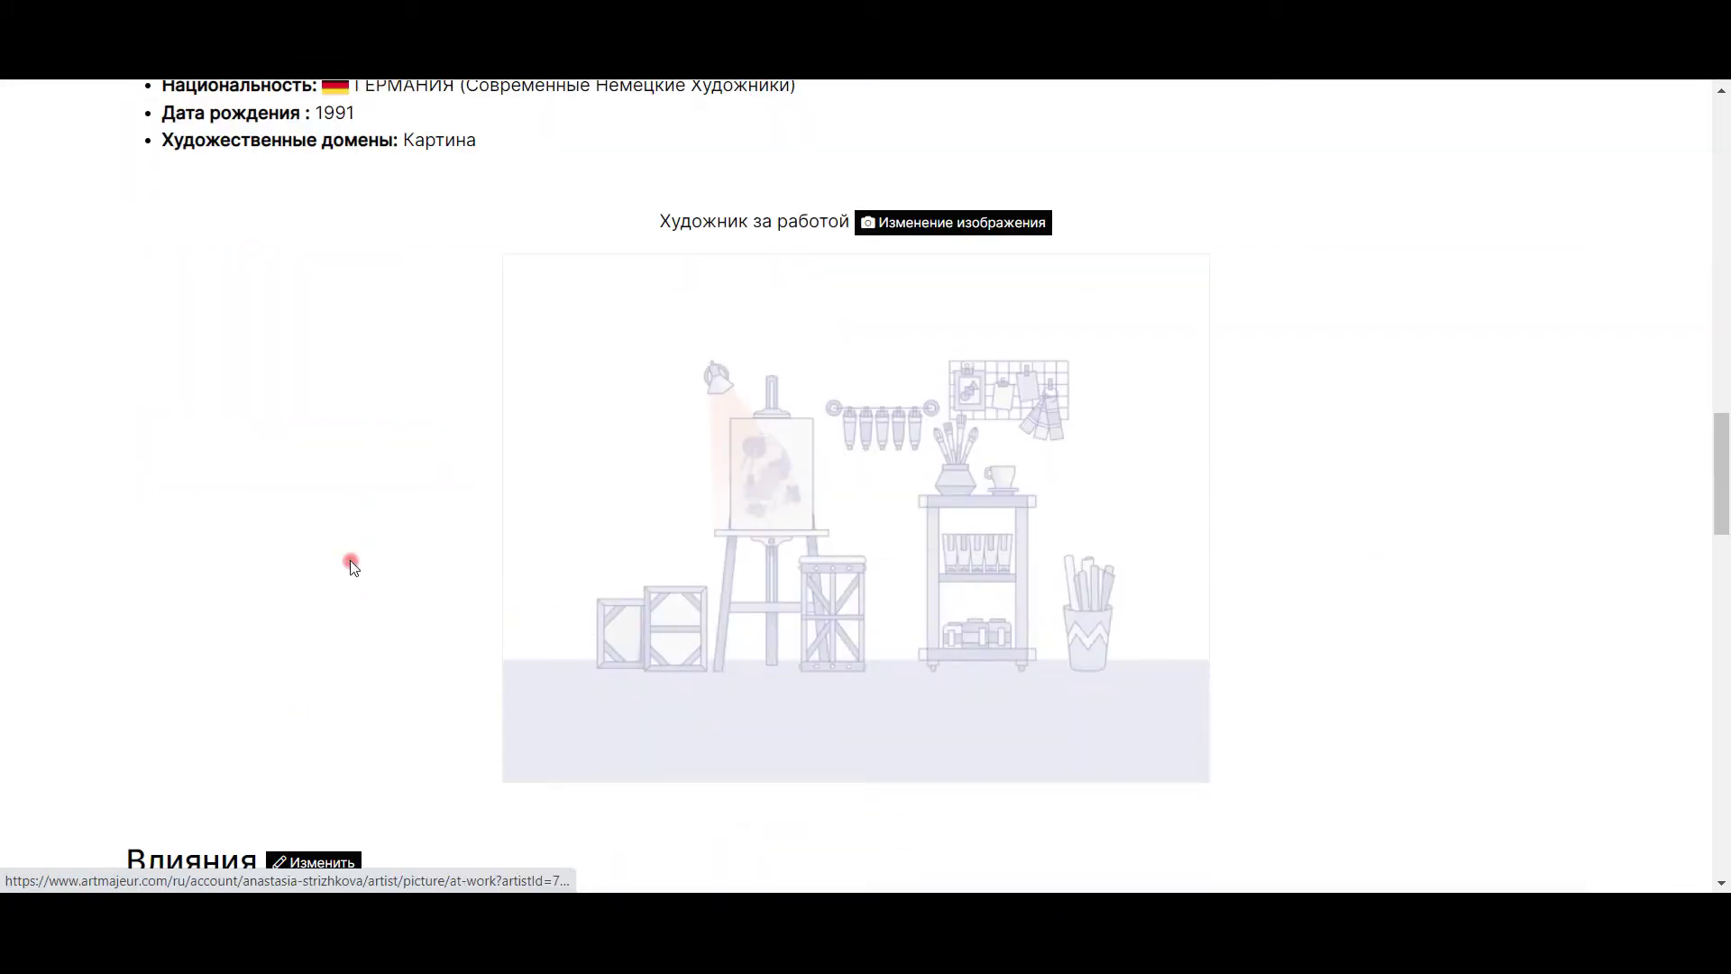
scroll(383, 472, "down", 3)
scroll(545, 436, "down", 3)
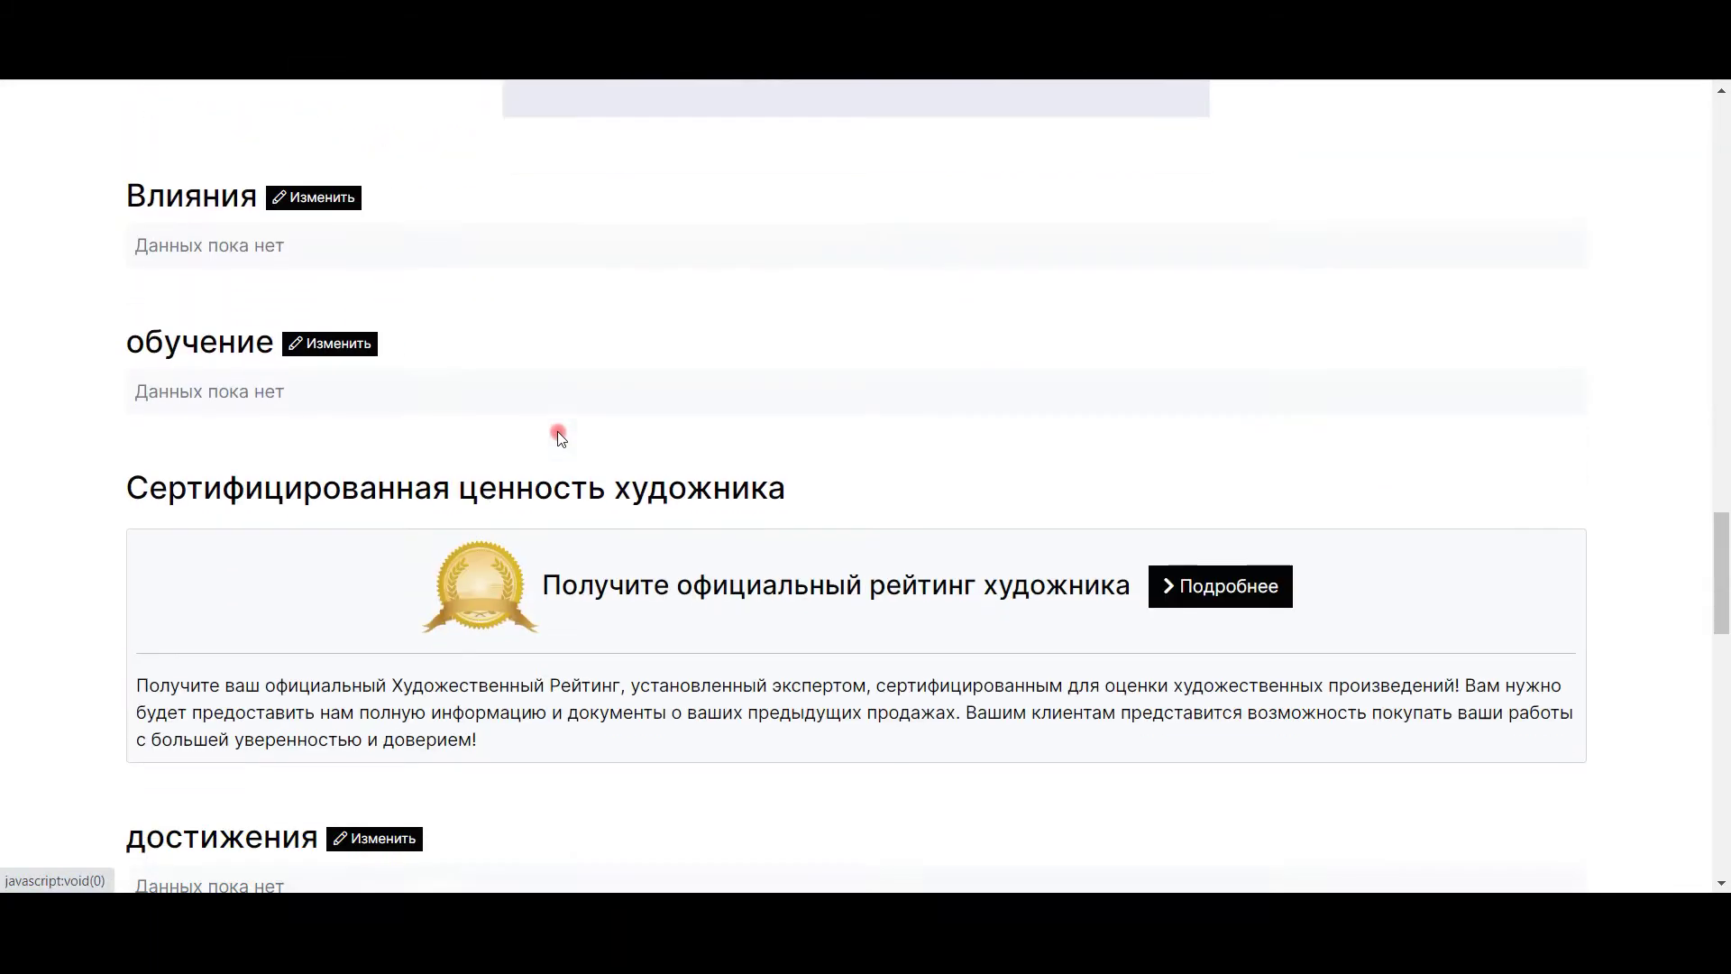
scroll(557, 436, "down", 3)
scroll(559, 436, "down", 3)
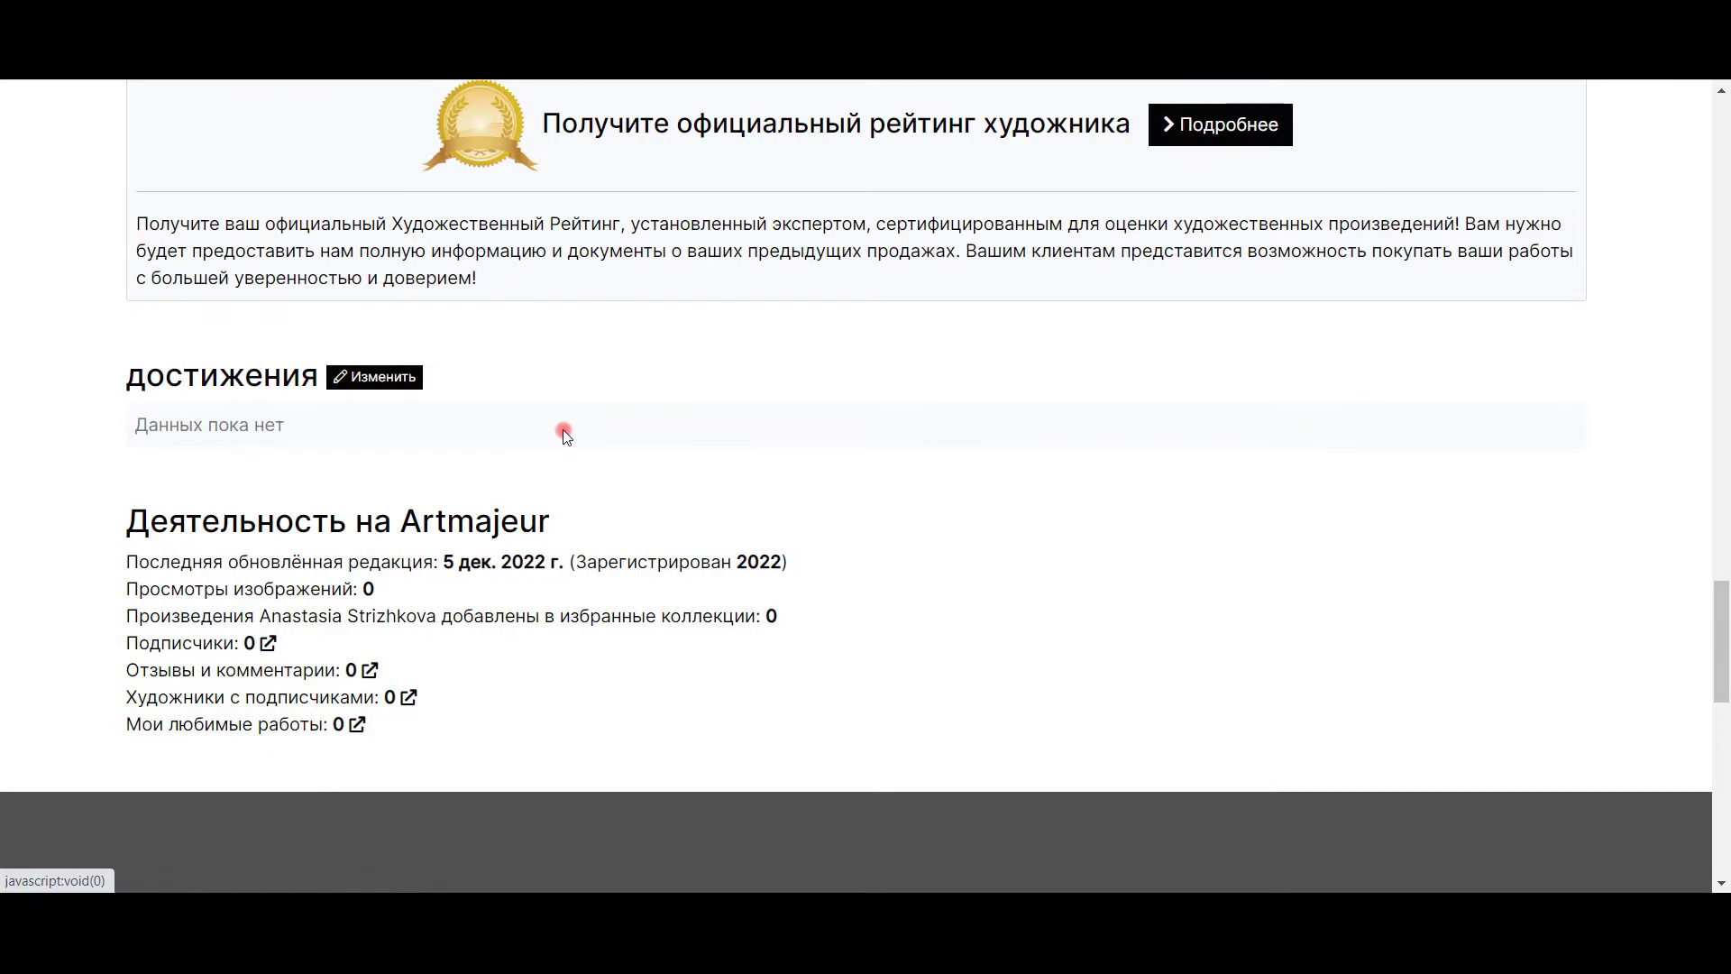
scroll(563, 429, "up", 15)
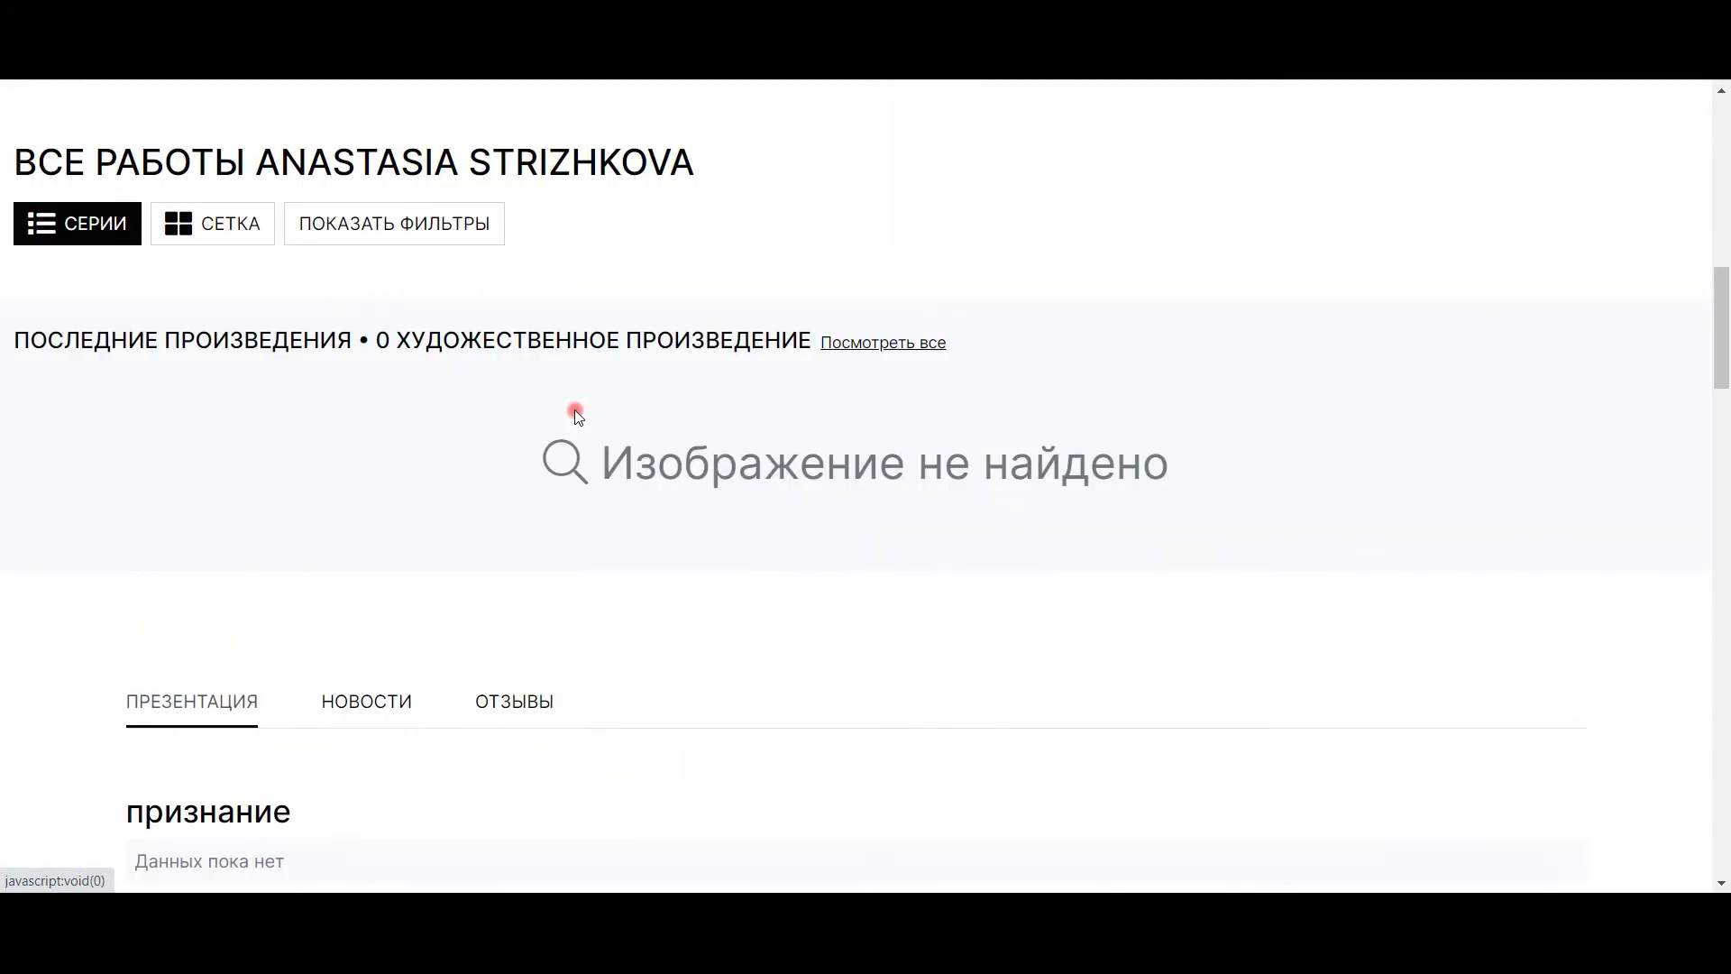
scroll(575, 413, "up", 10)
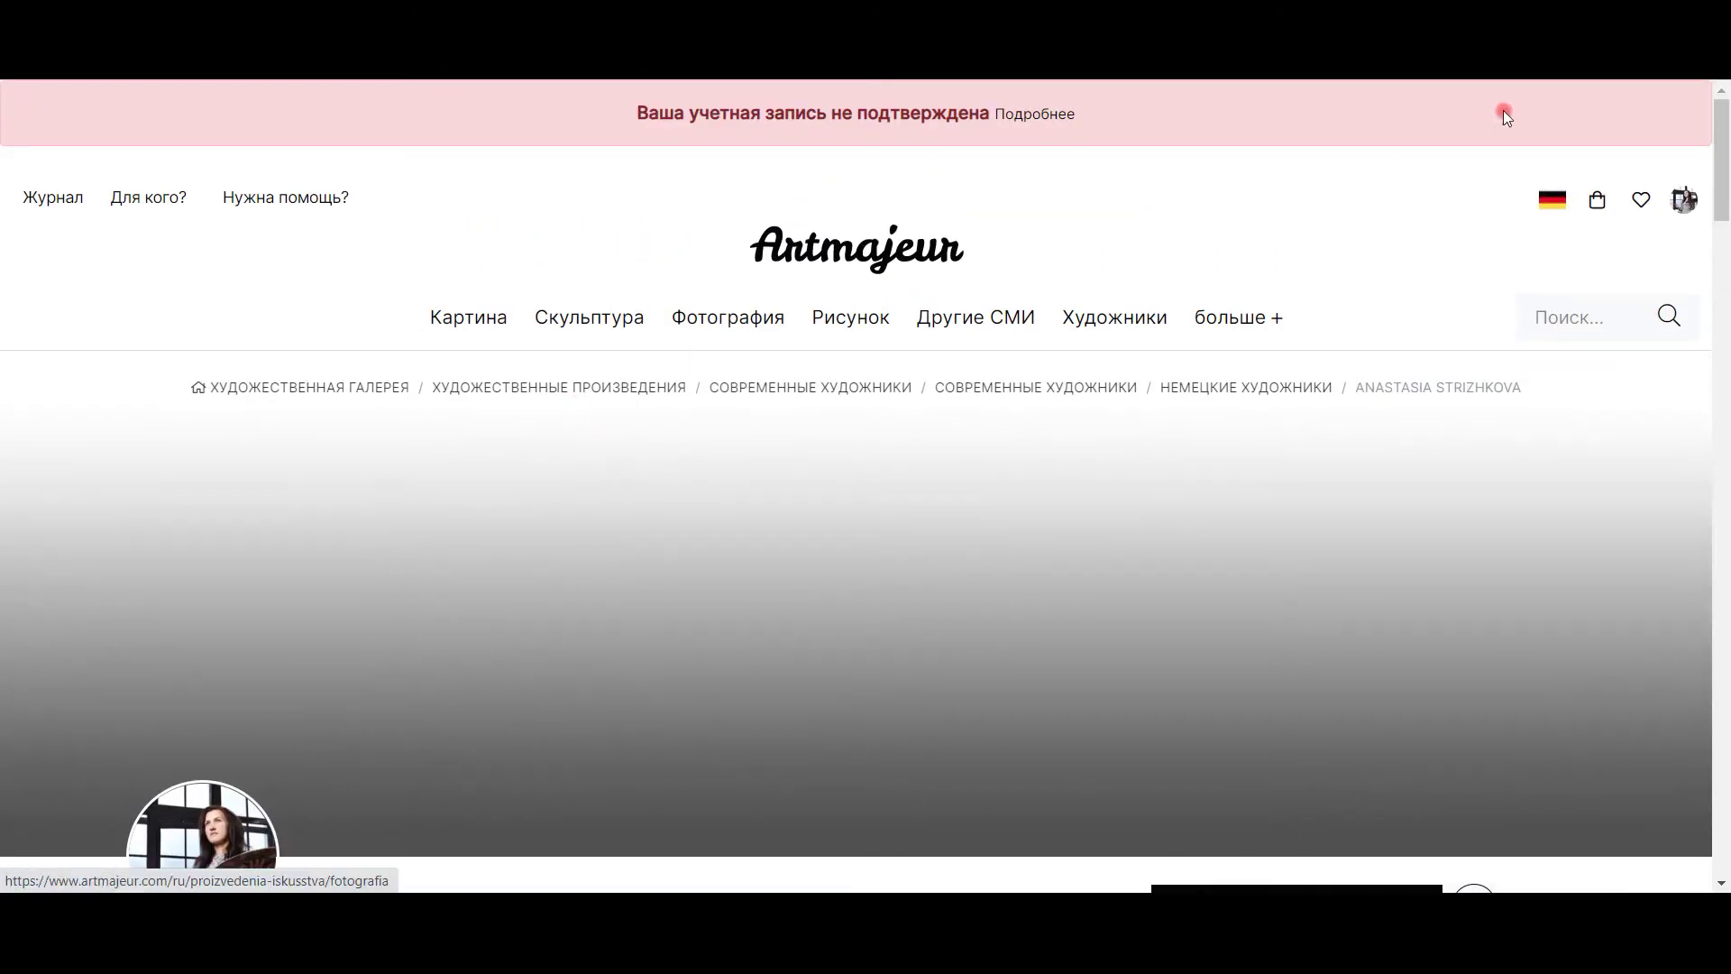
Open the account home page, go to the incomplete account details and review the list of mandatory profile elements.
left_click(1683, 199)
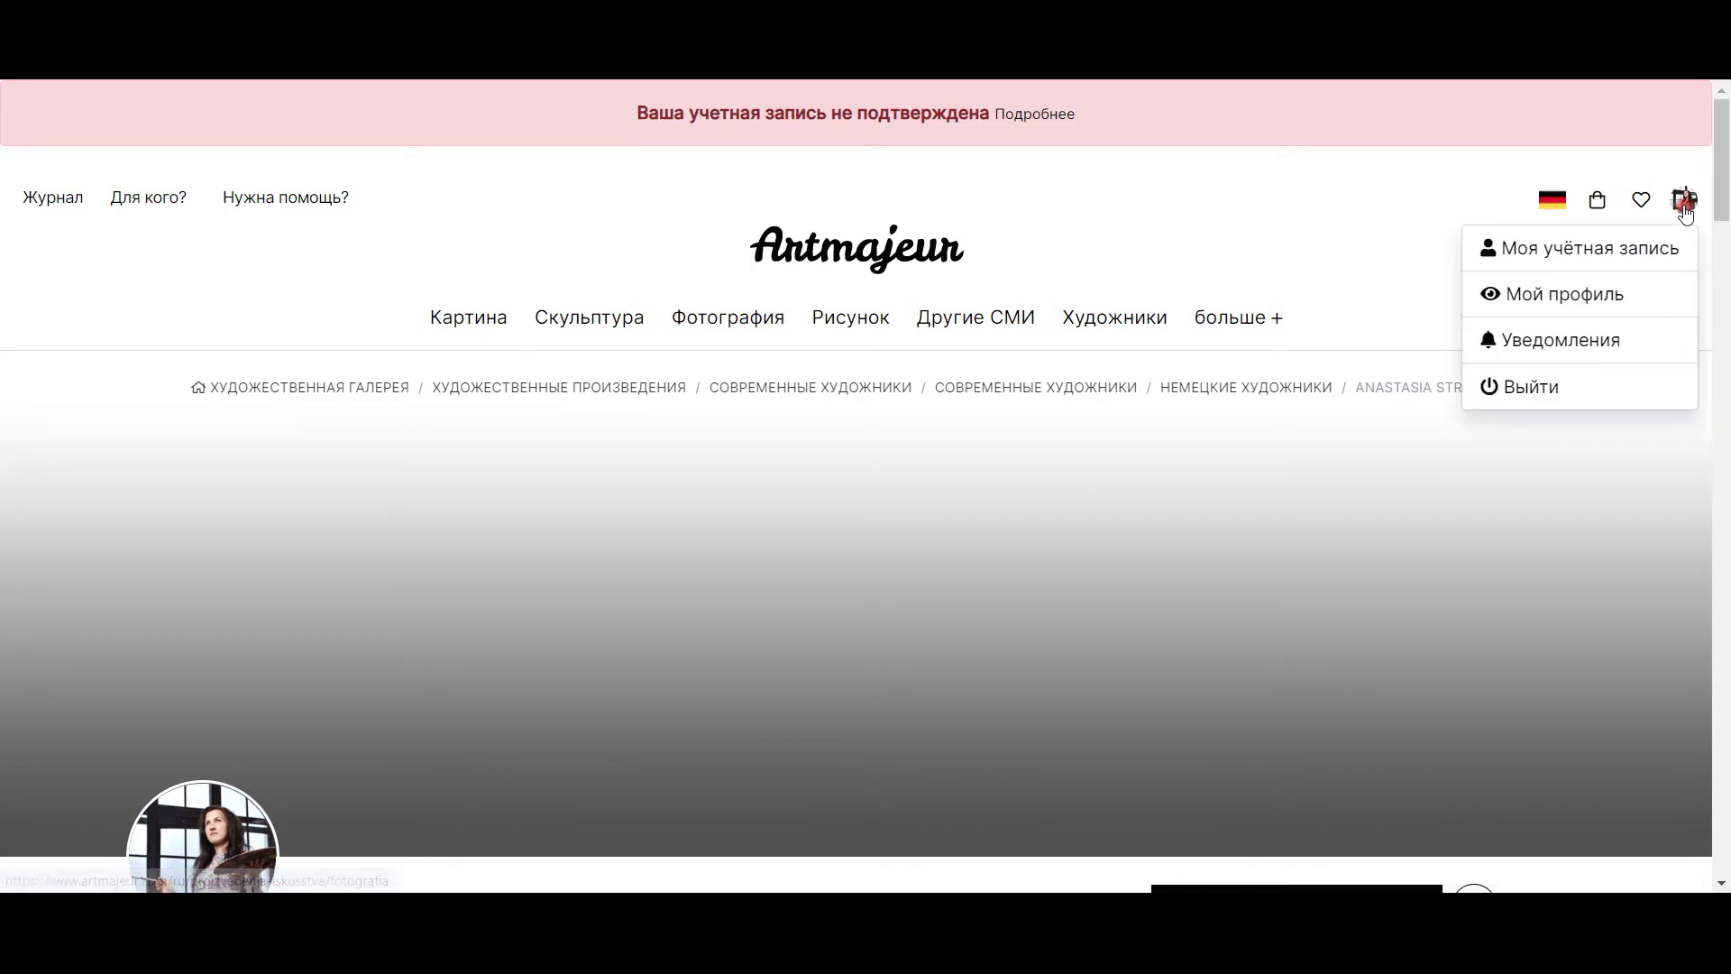
left_click(1608, 251)
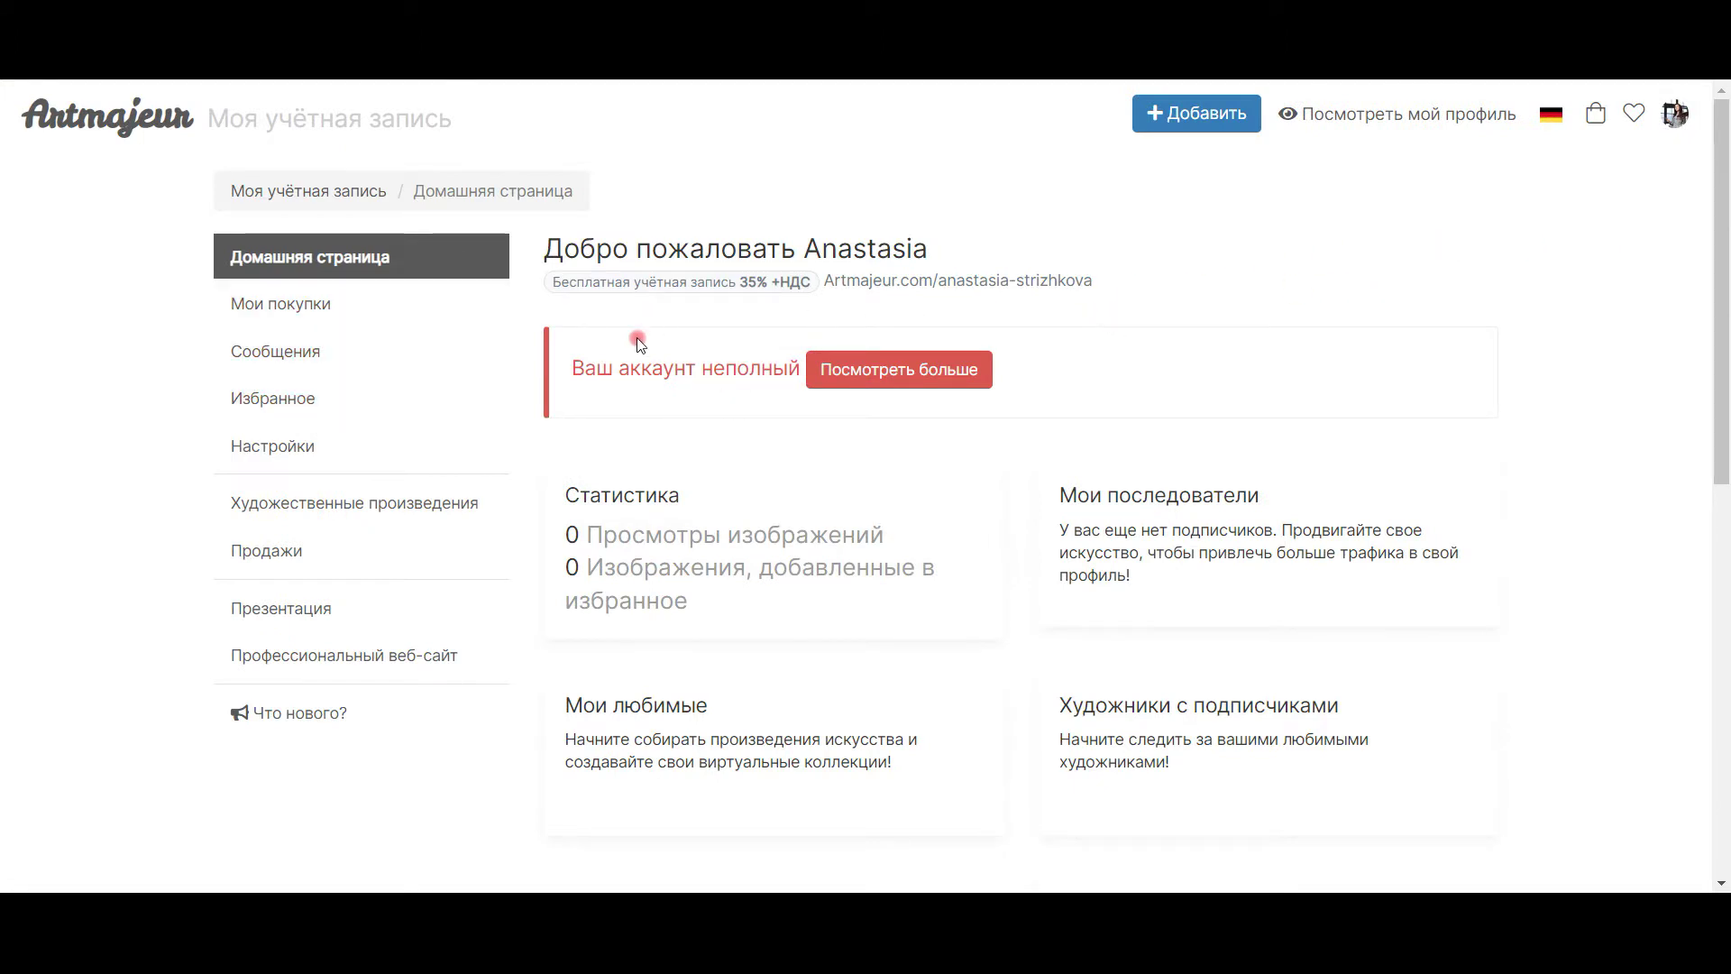
left_click(931, 374)
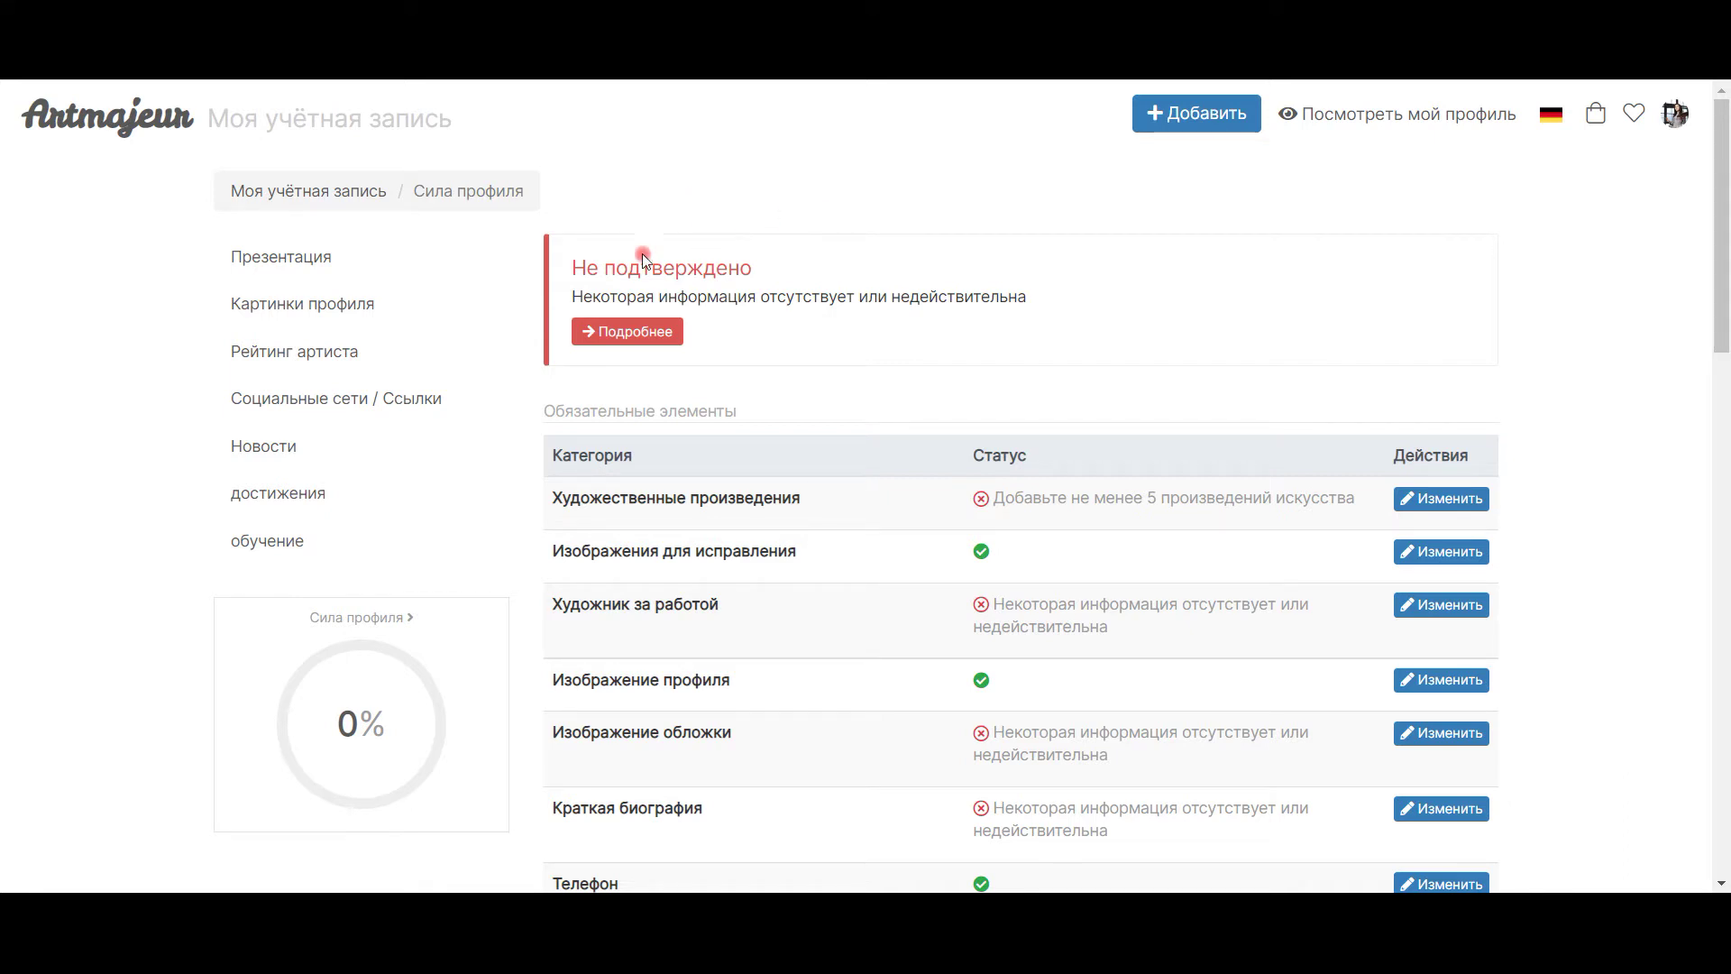
scroll(913, 255, "down", 1)
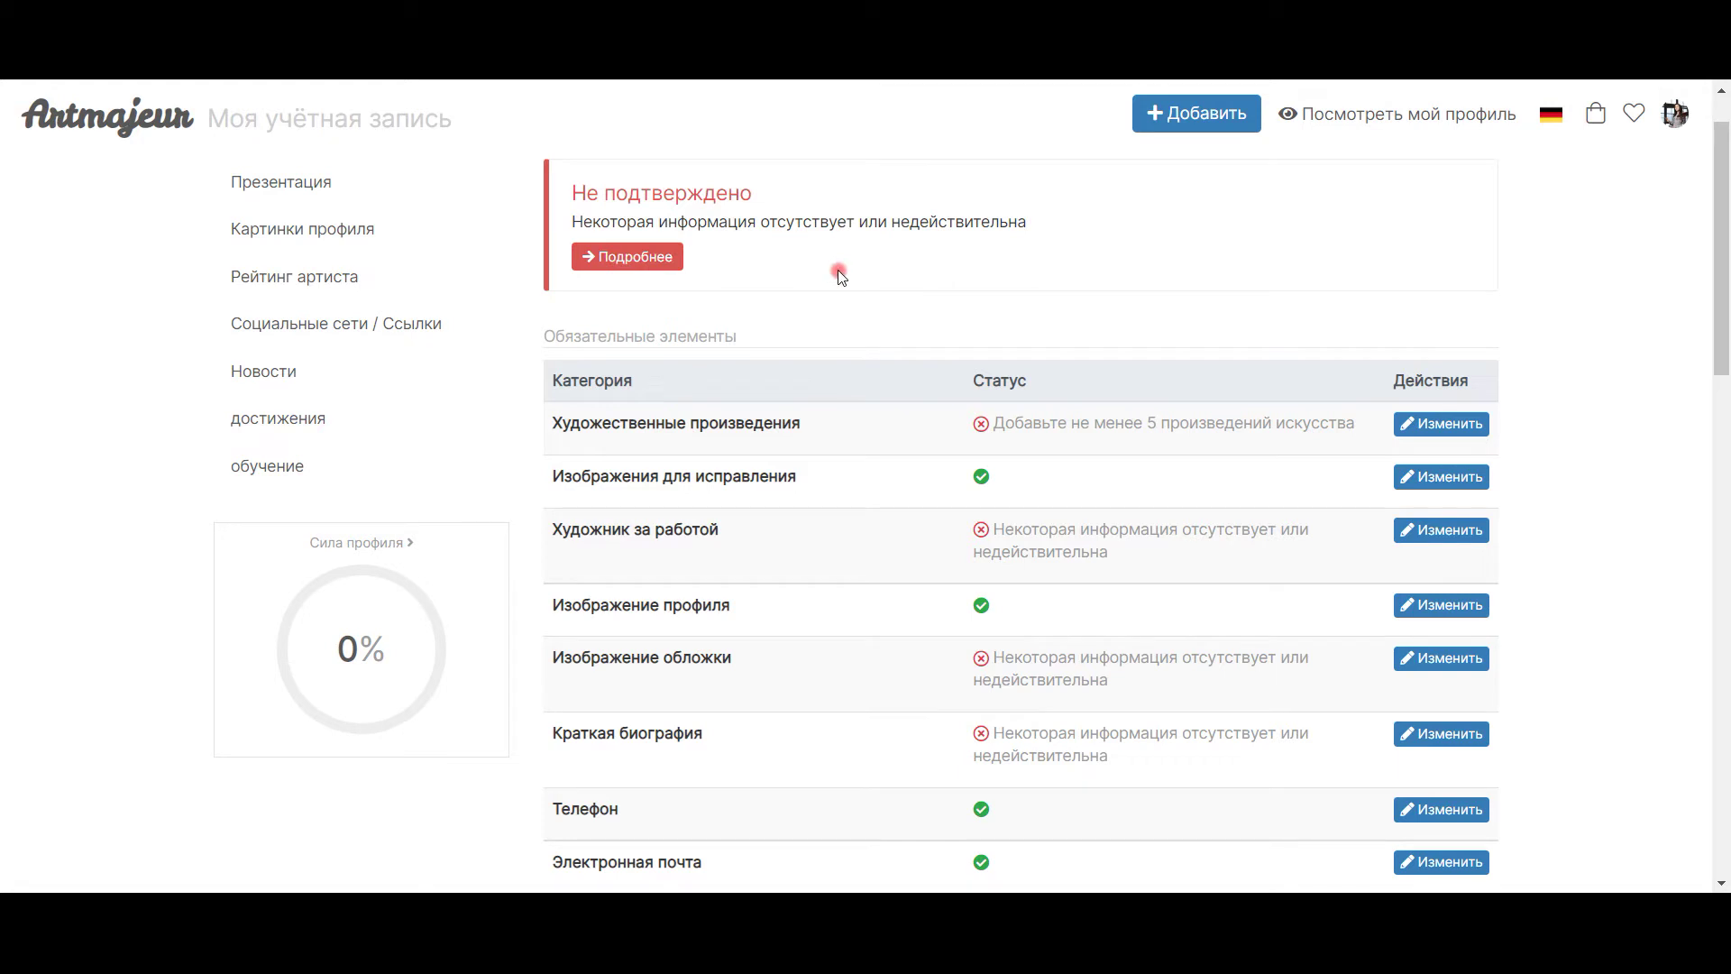
scroll(904, 263, "down", 1)
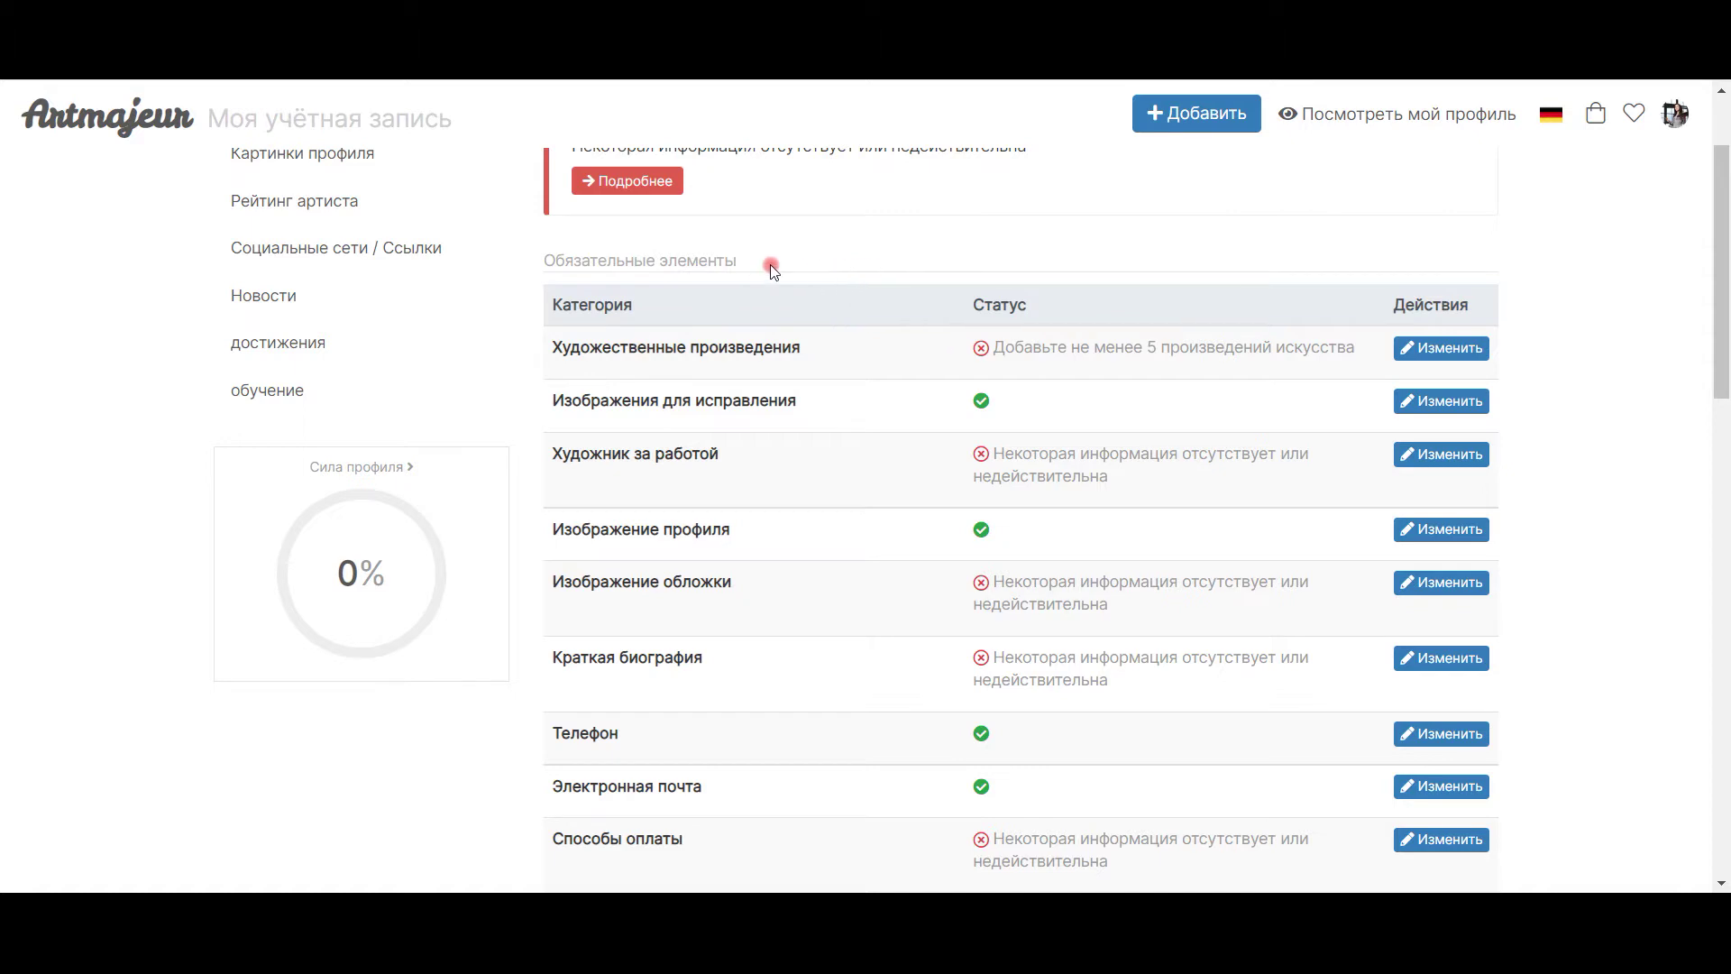
scroll(771, 269, "up", 1)
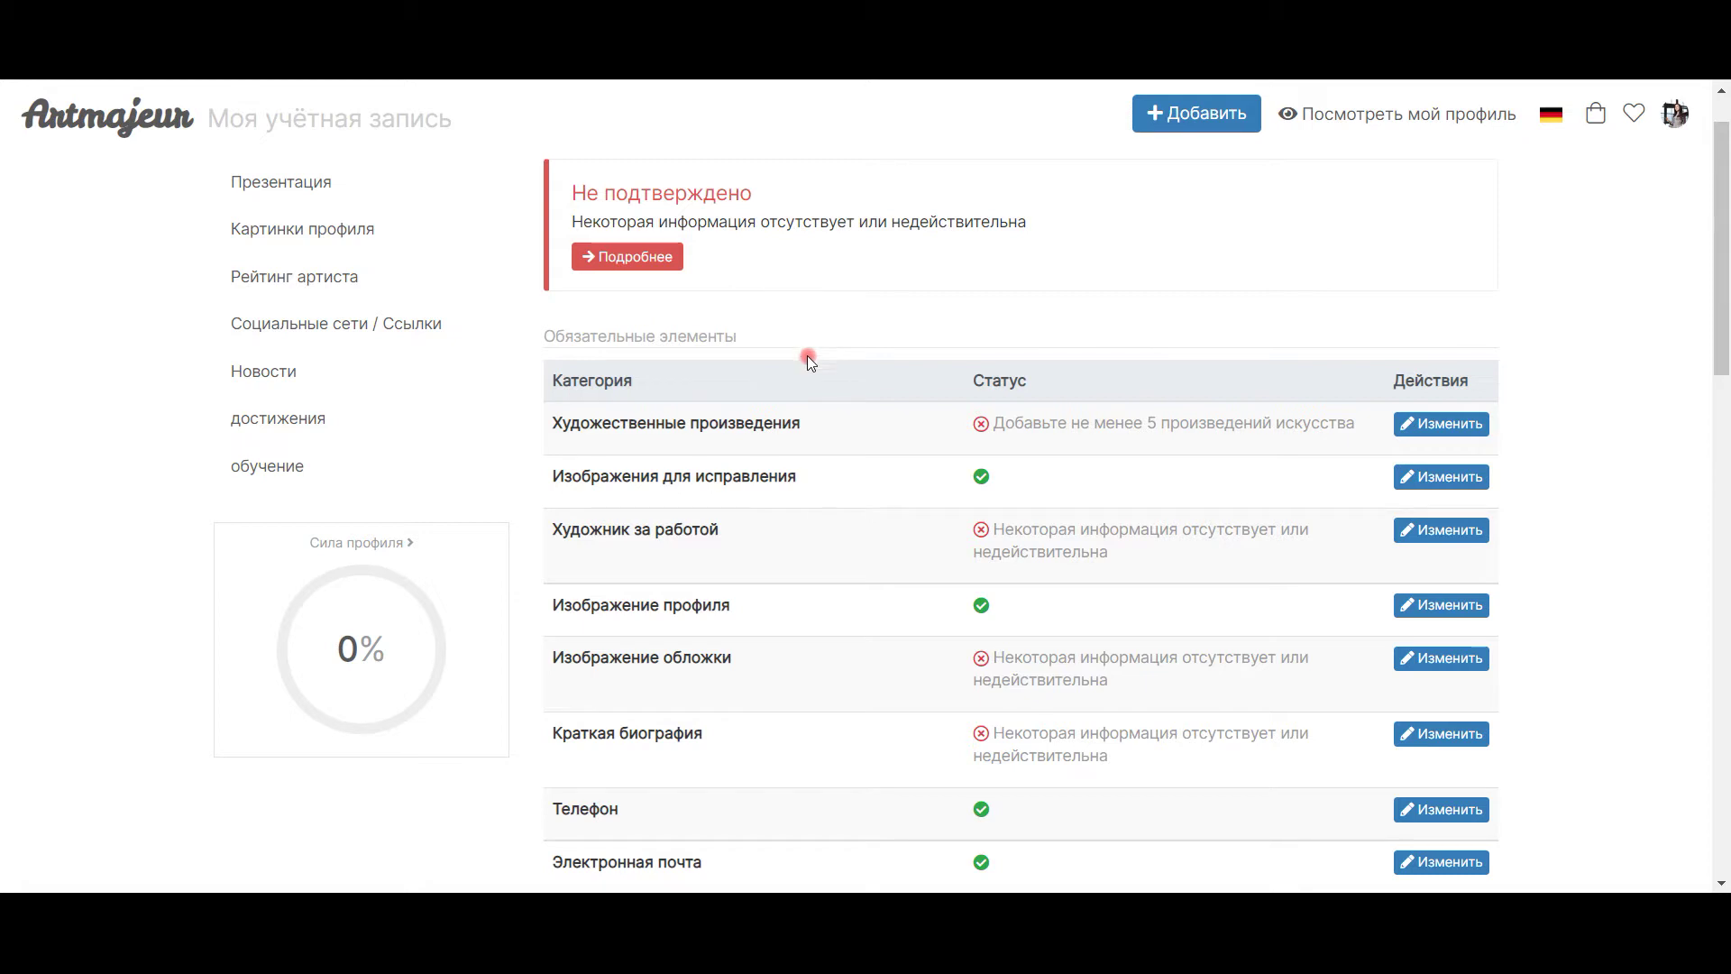
scroll(793, 437, "down", 2)
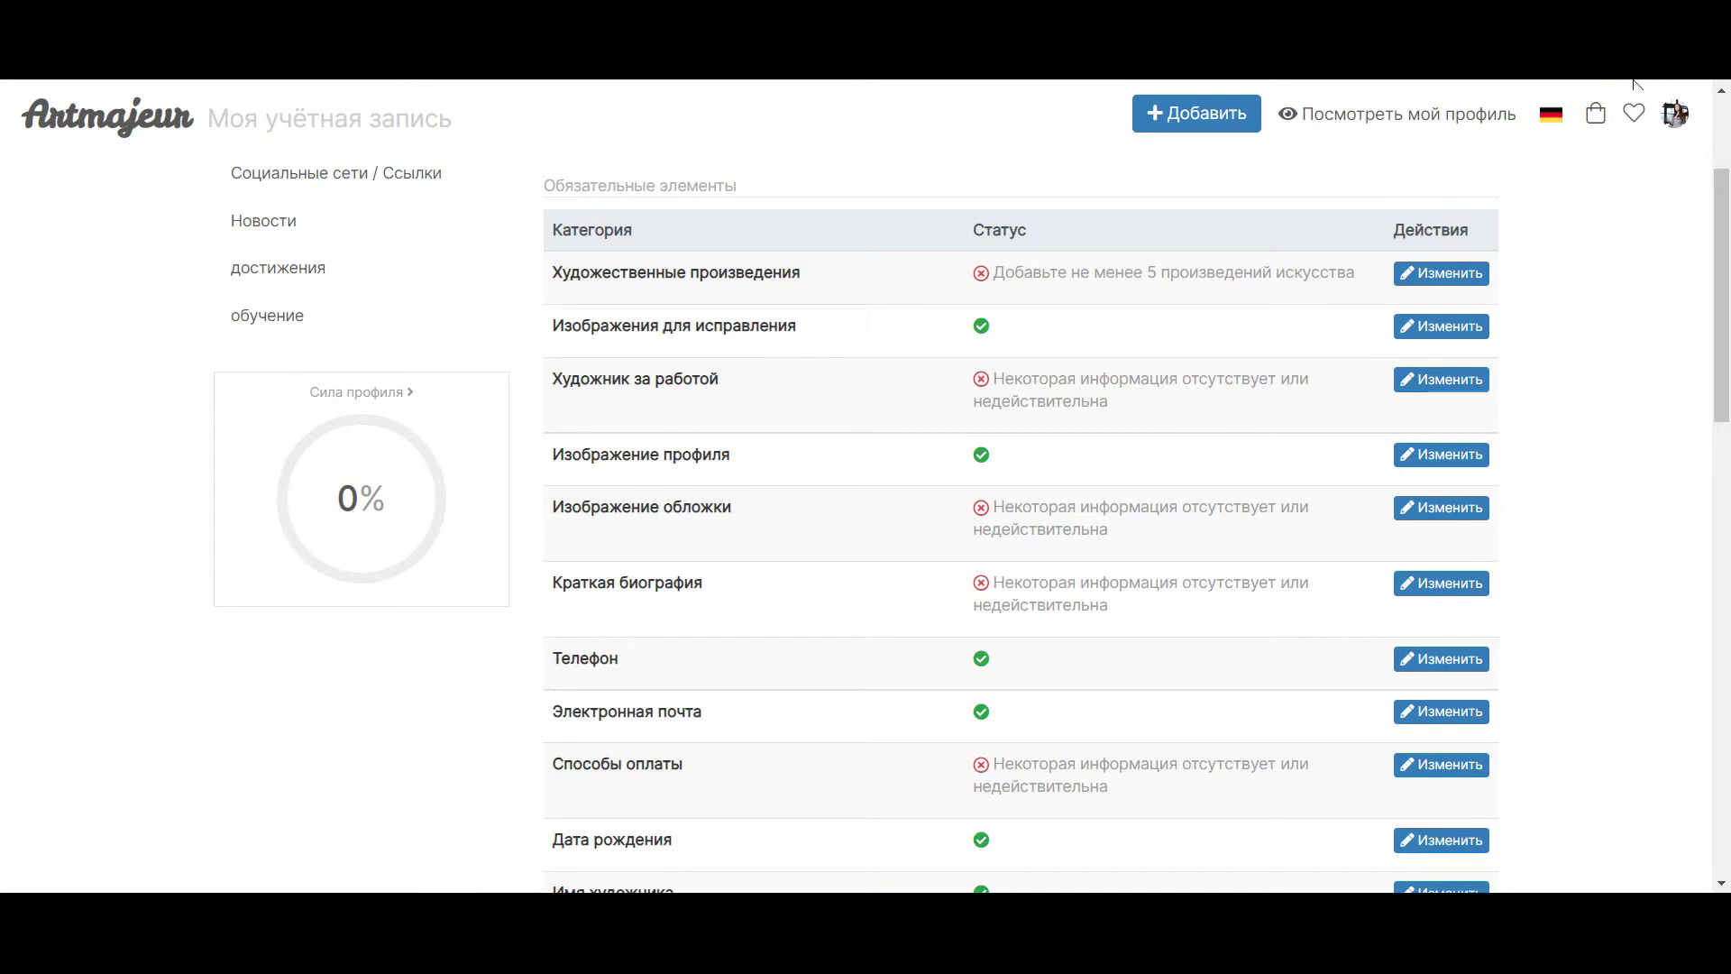
scroll(1634, 82, "up", 1)
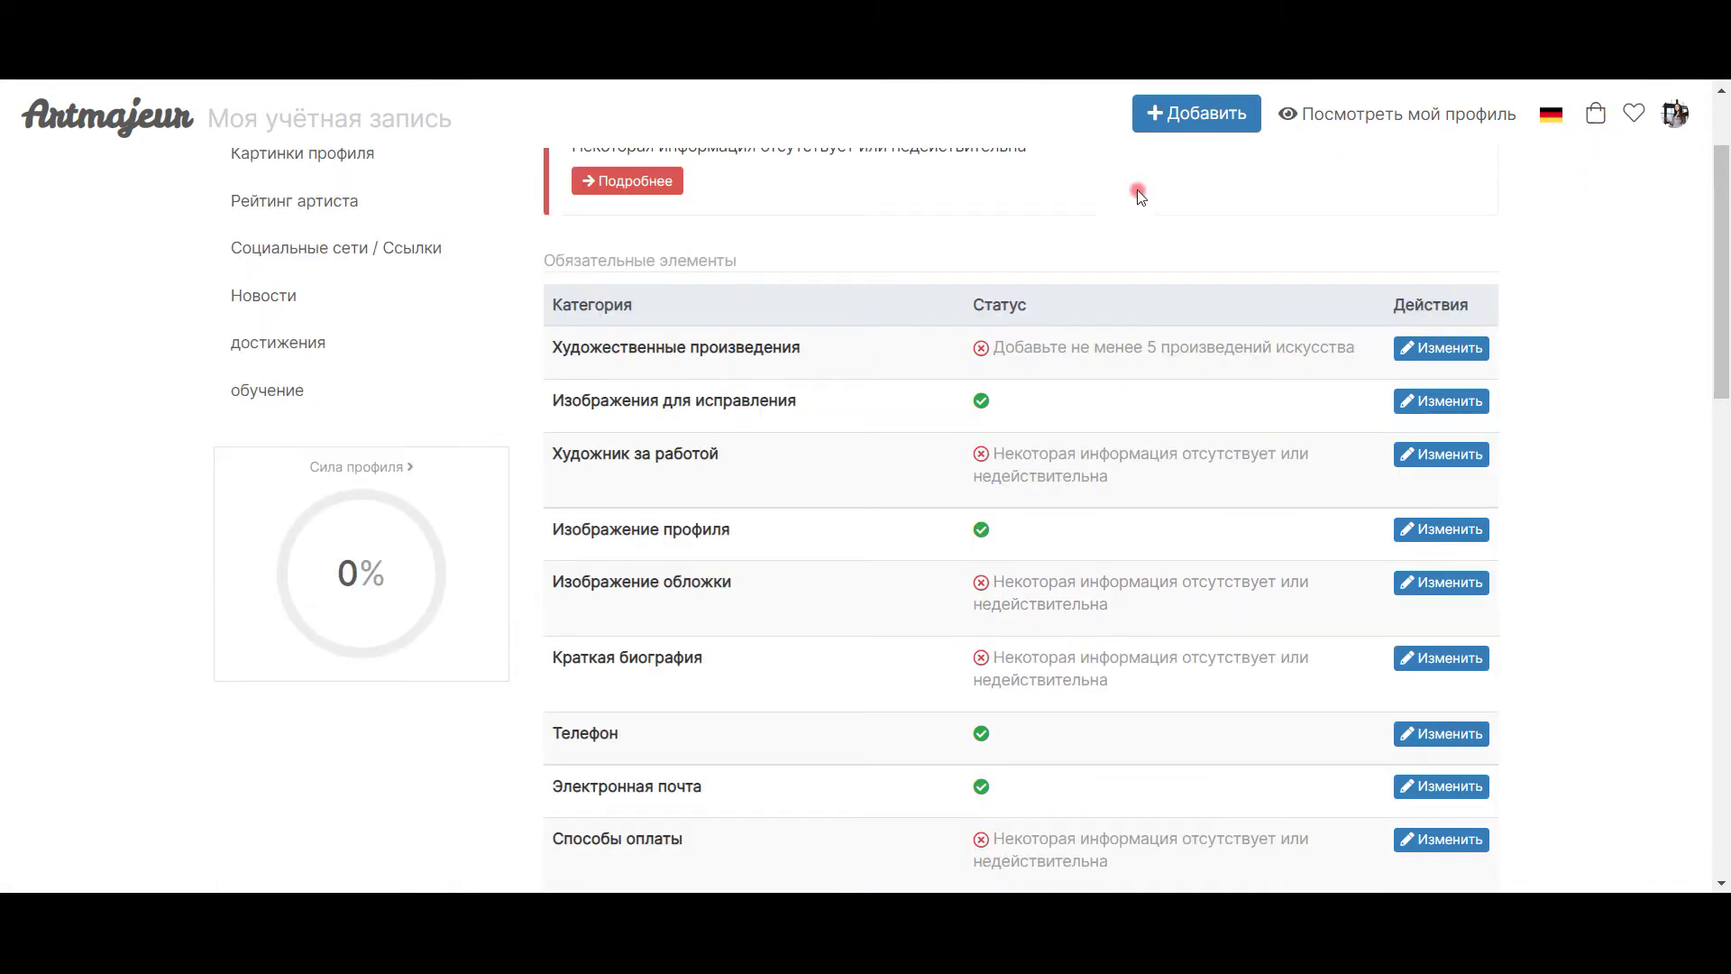
Go from the mandatory elements to the profile pictures and open the "Художник за работой" image for changing.
left_click(1412, 455)
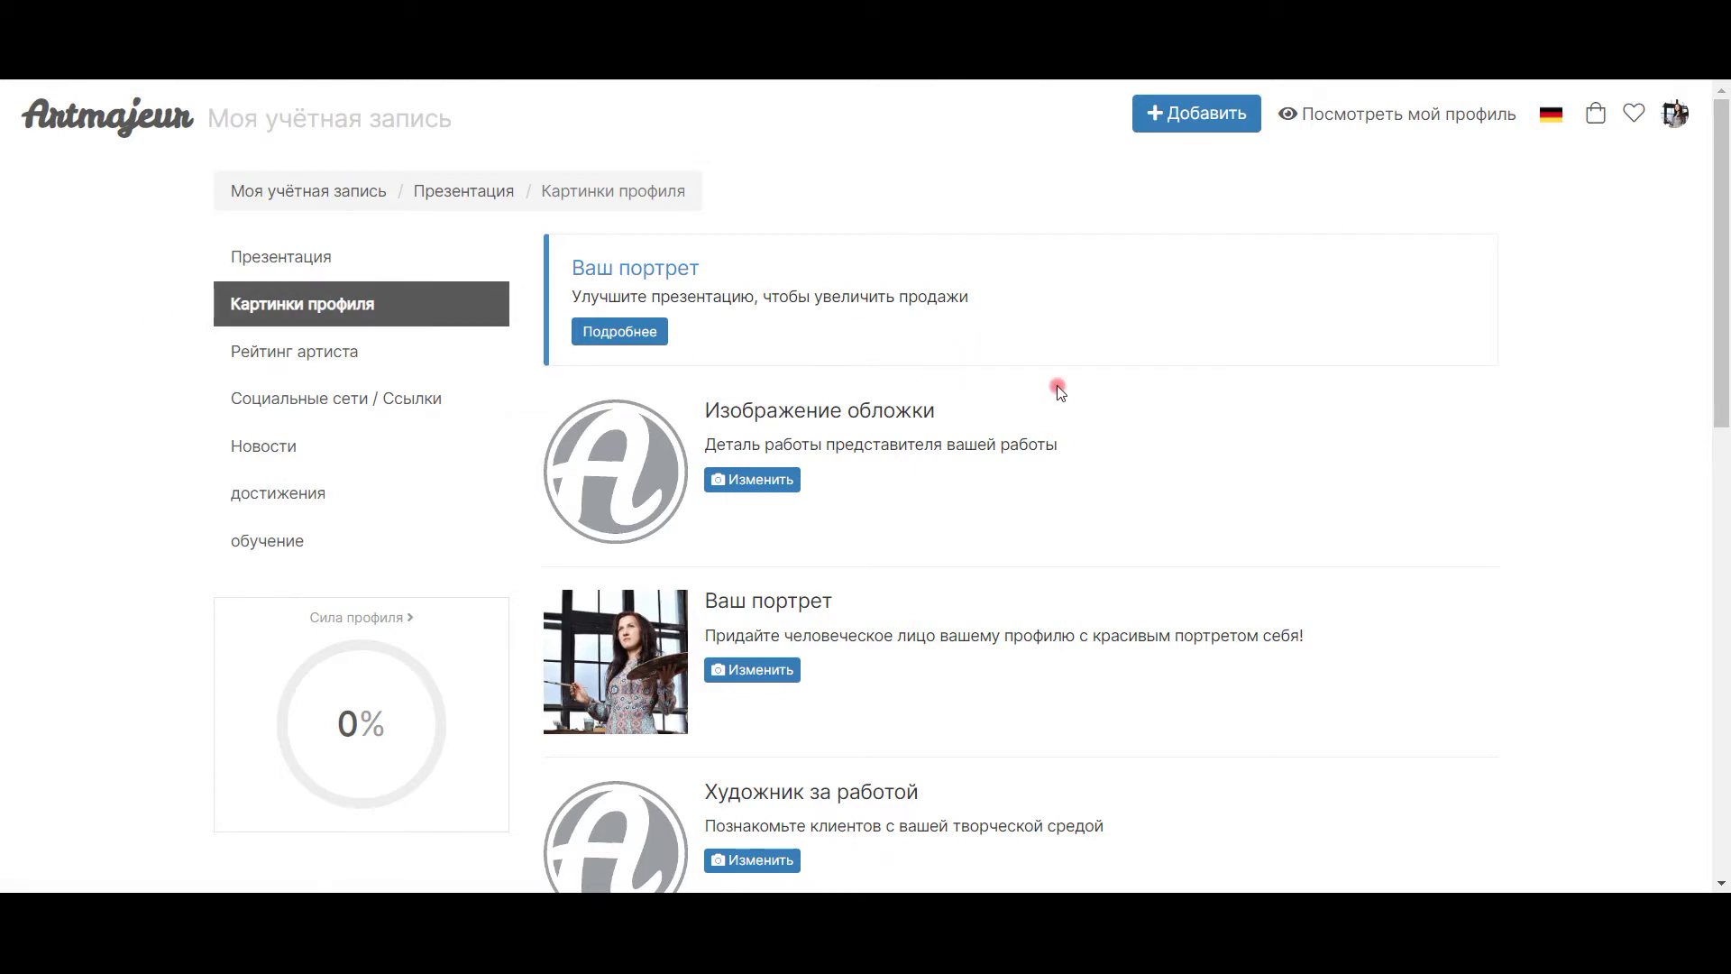
scroll(1064, 389, "down", 1)
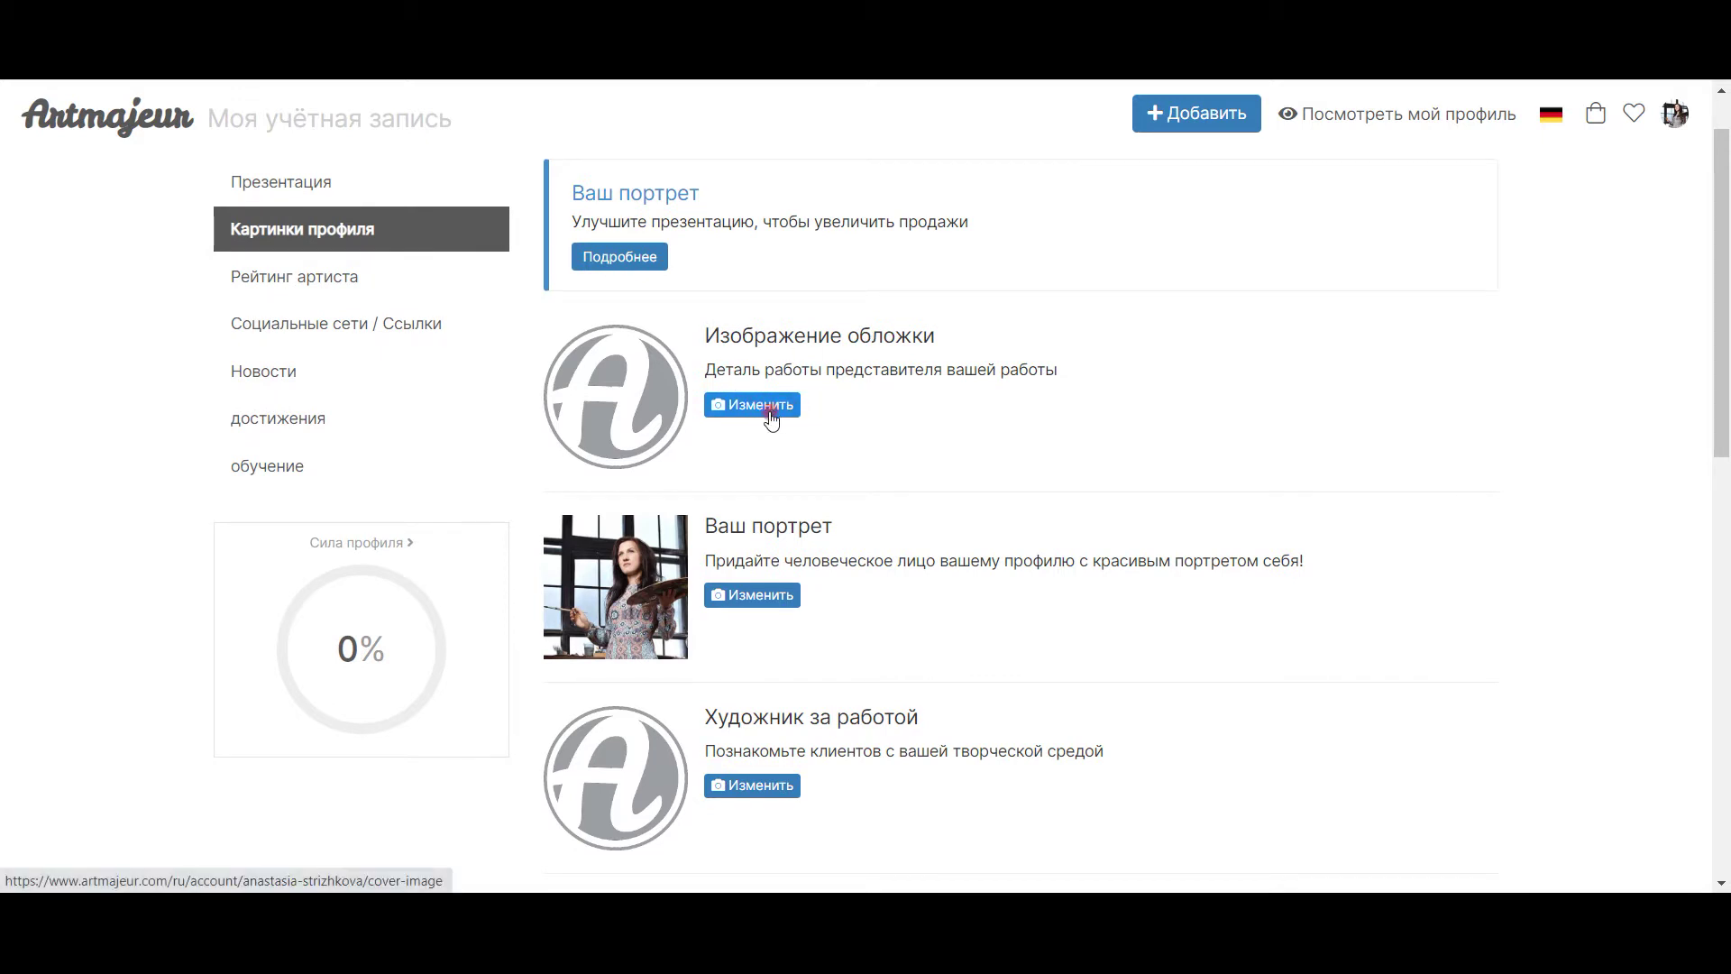
scroll(642, 710, "down", 2)
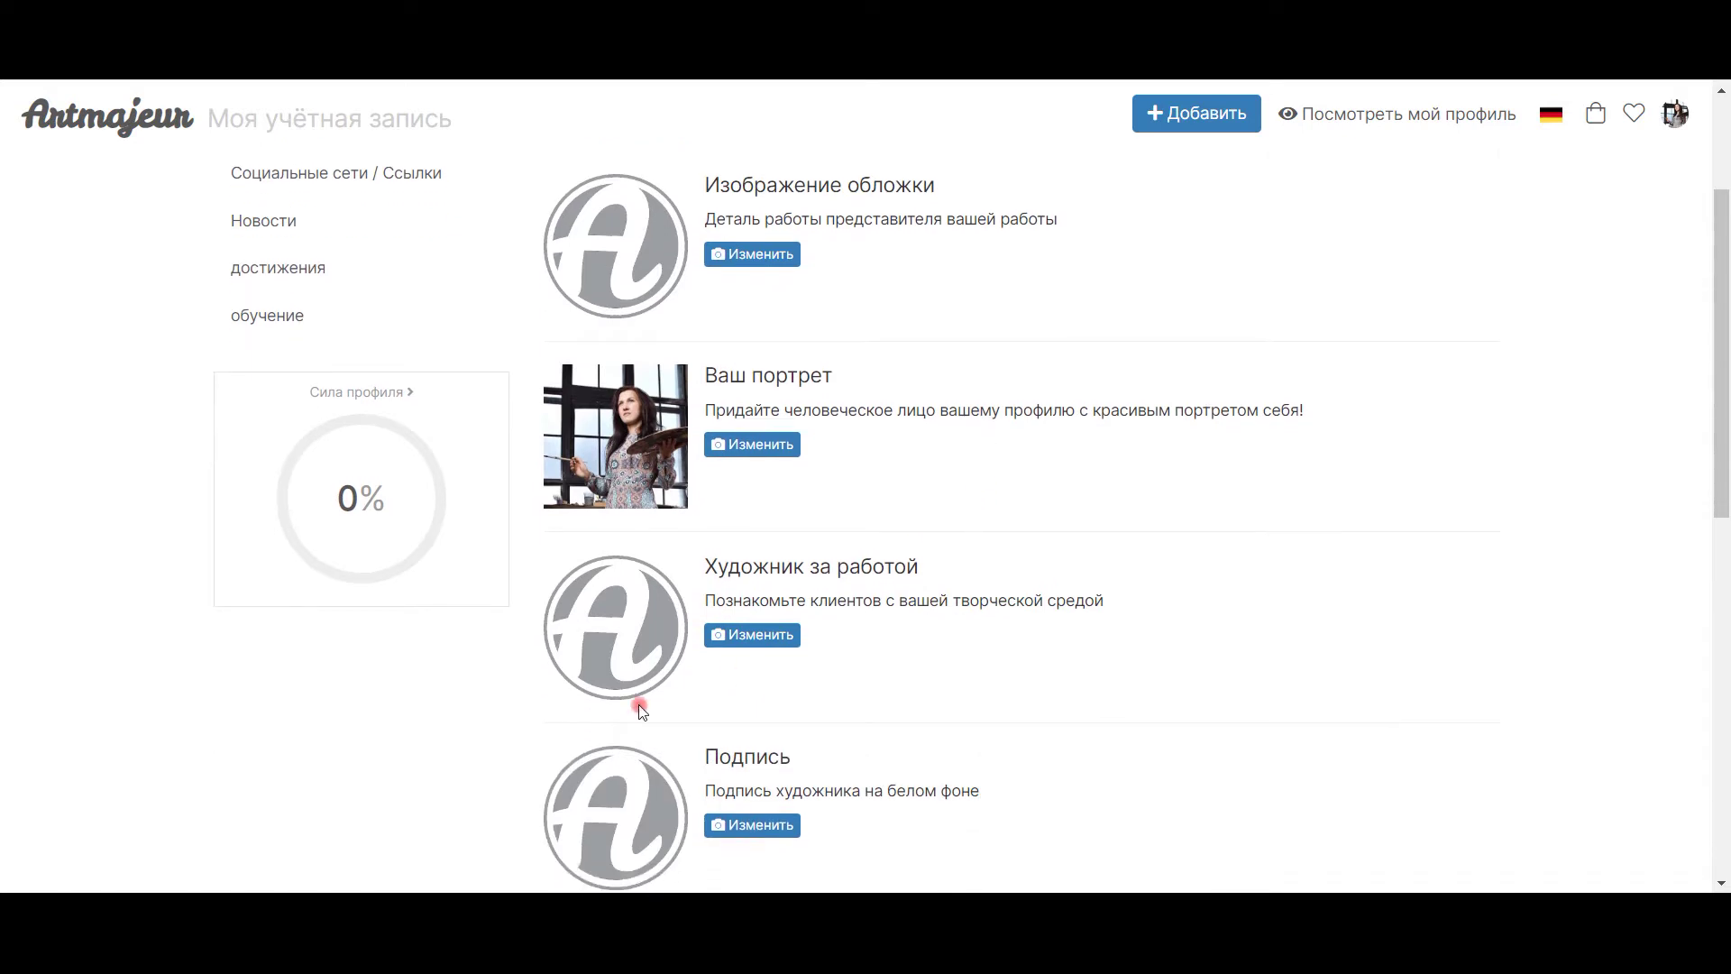
left_click(749, 639)
scroll(1058, 514, "down", 2)
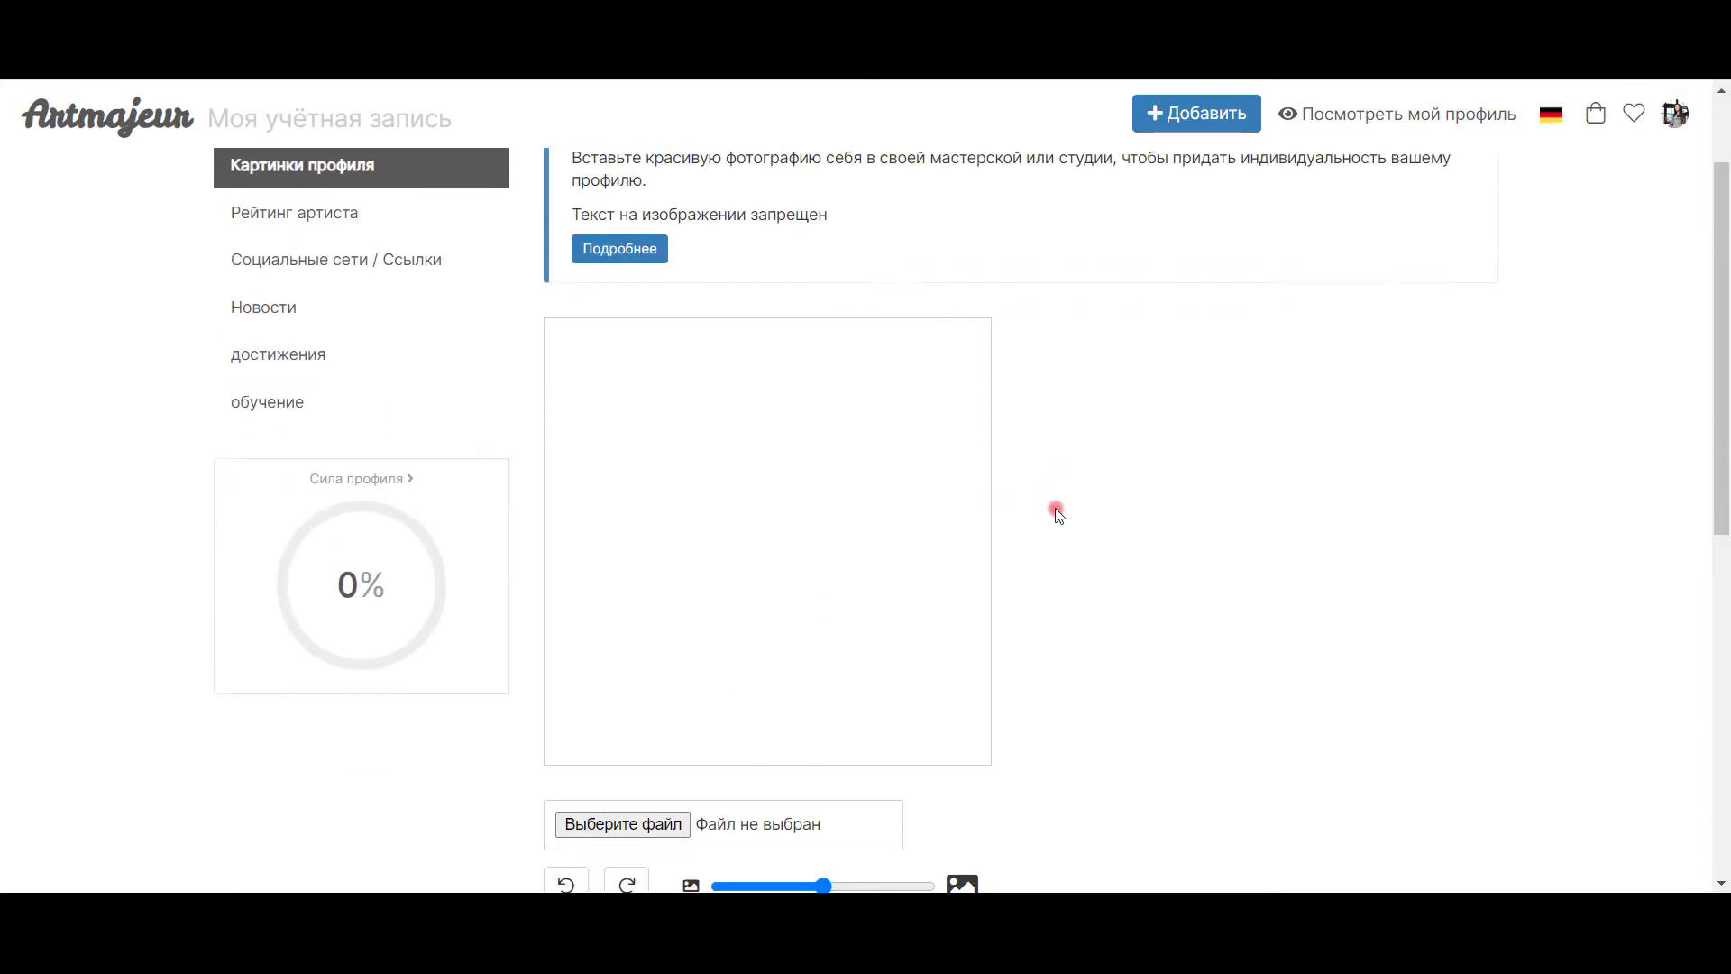
Load the full-length studio portrait PNG from the artist's Саачи folder inside TT_SMM as the artist-at-work image.
left_click(614, 815)
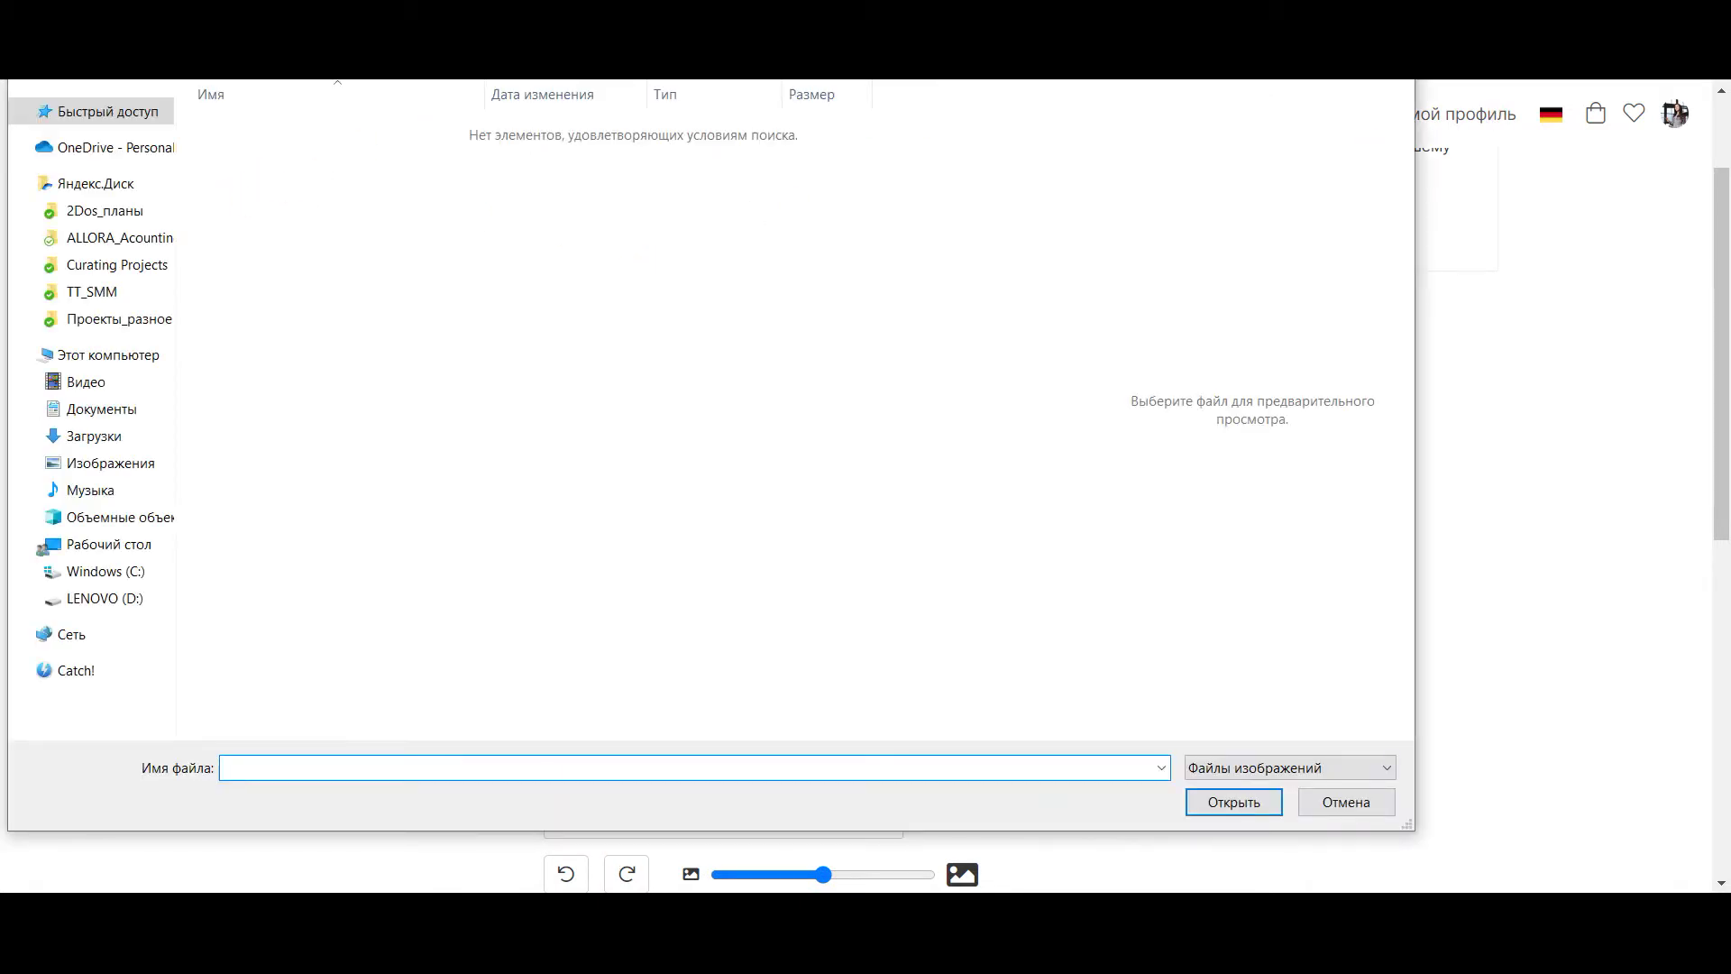
left_click(113, 292)
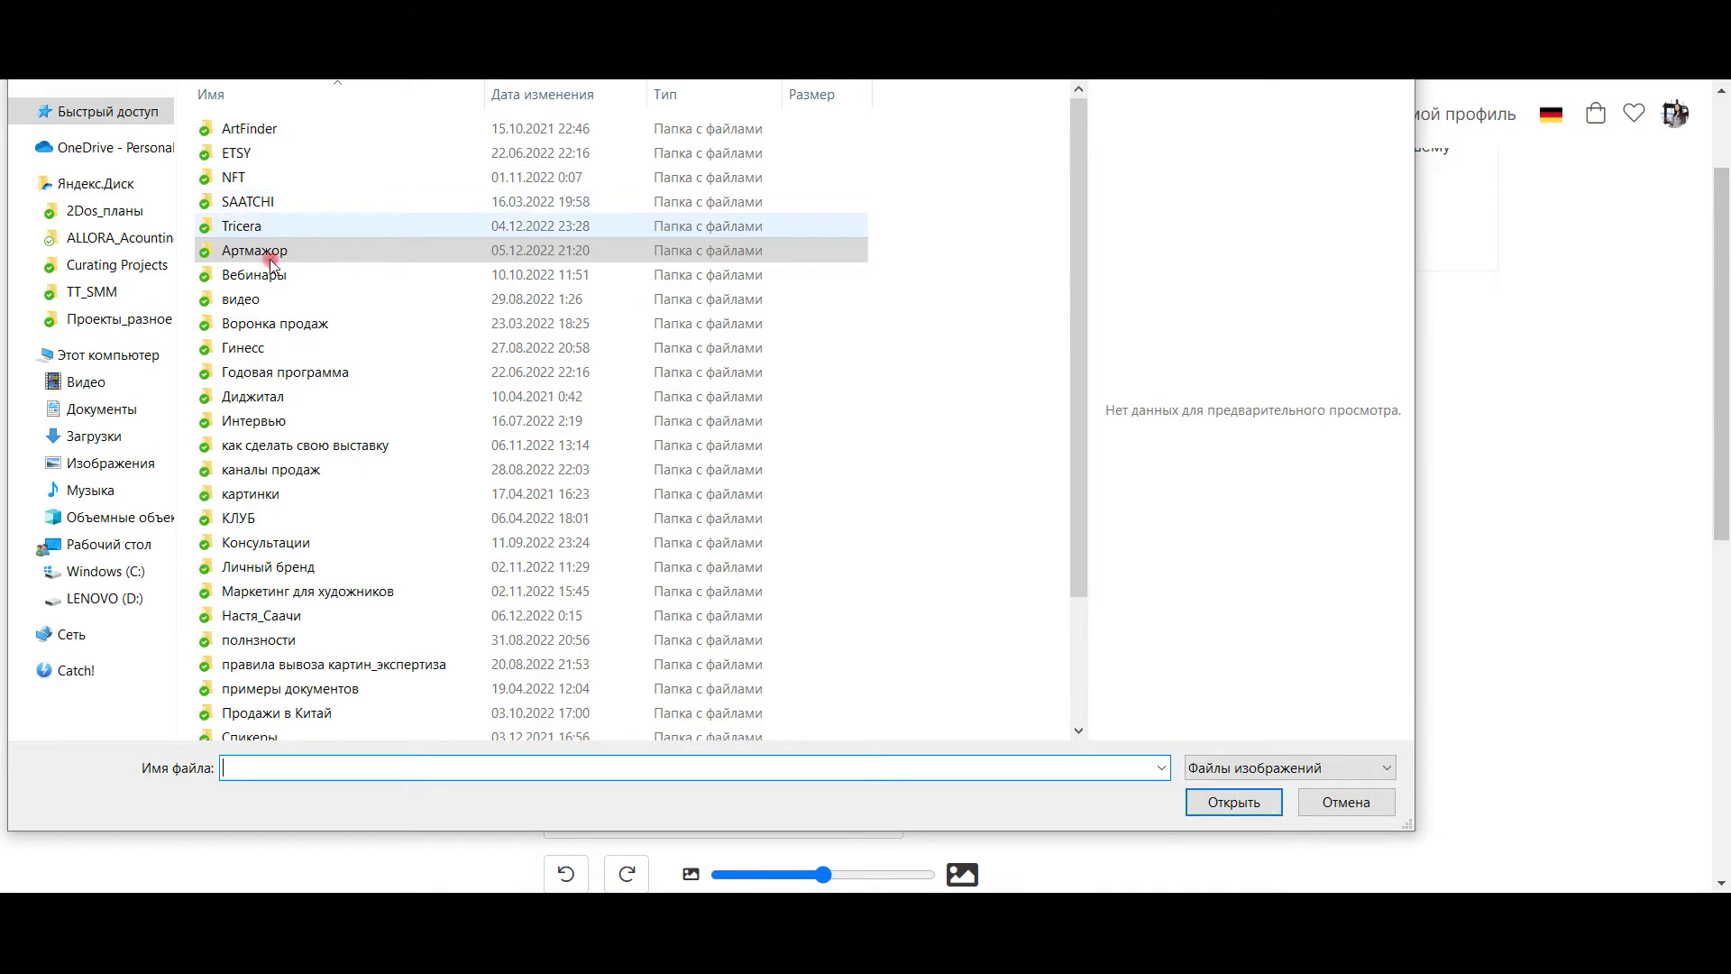
double_click(270, 615)
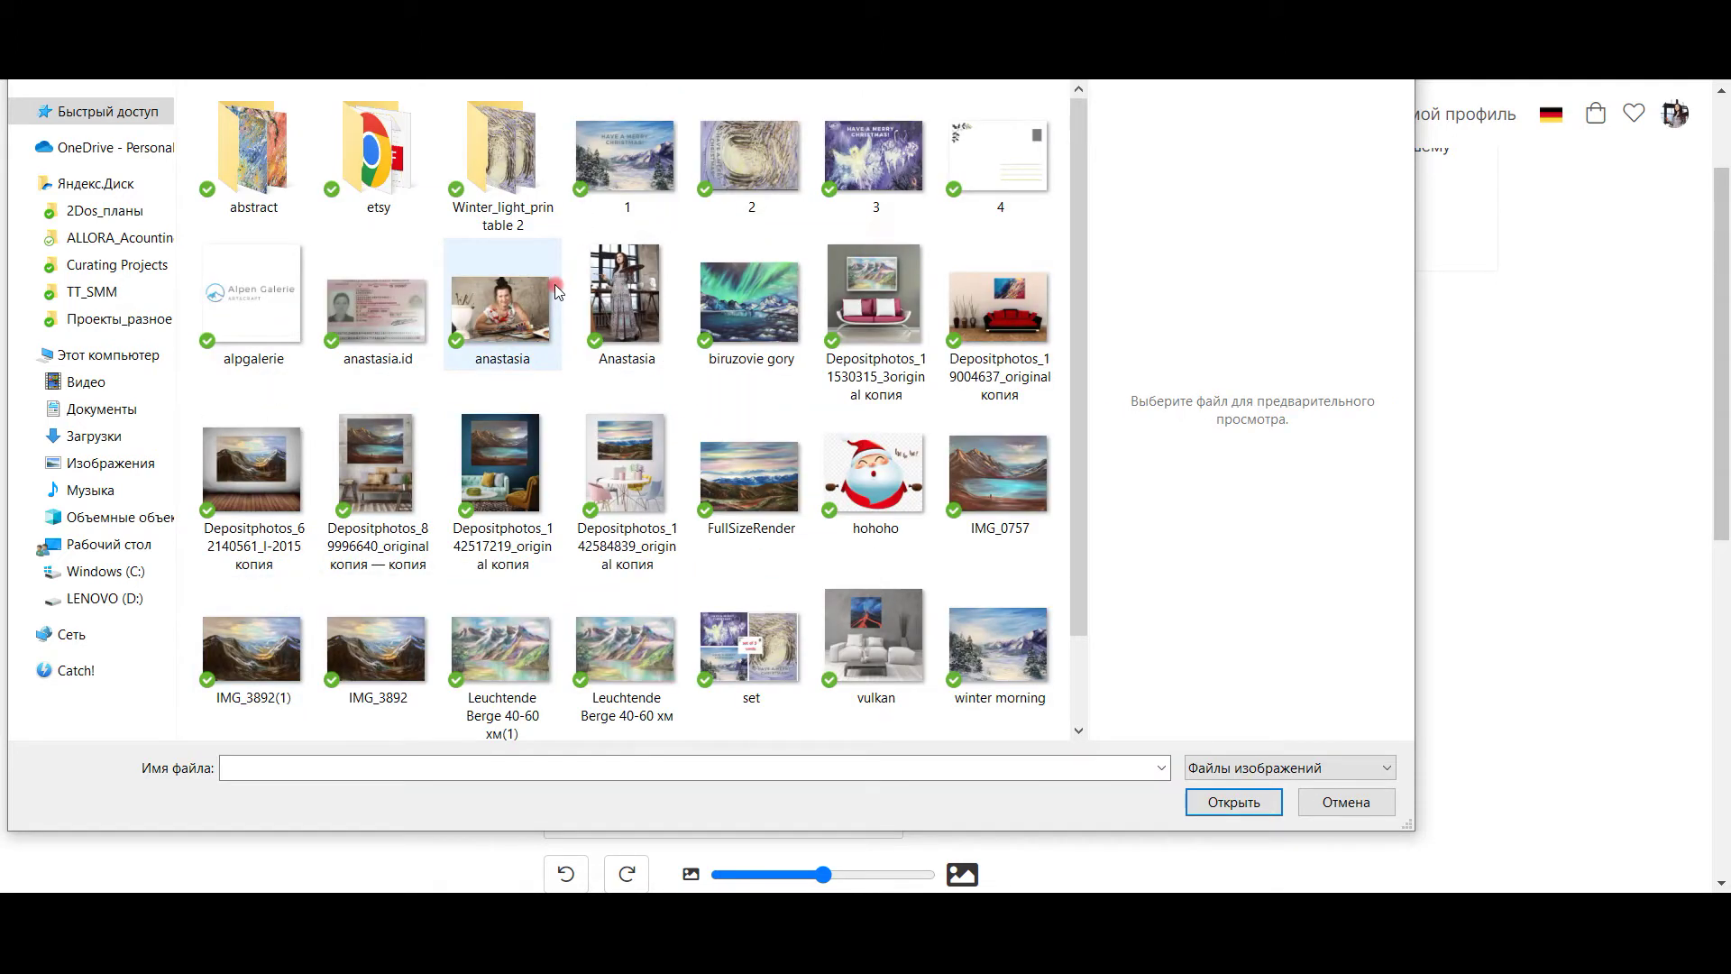
scroll(555, 284, "down", 1)
scroll(554, 284, "up", 1)
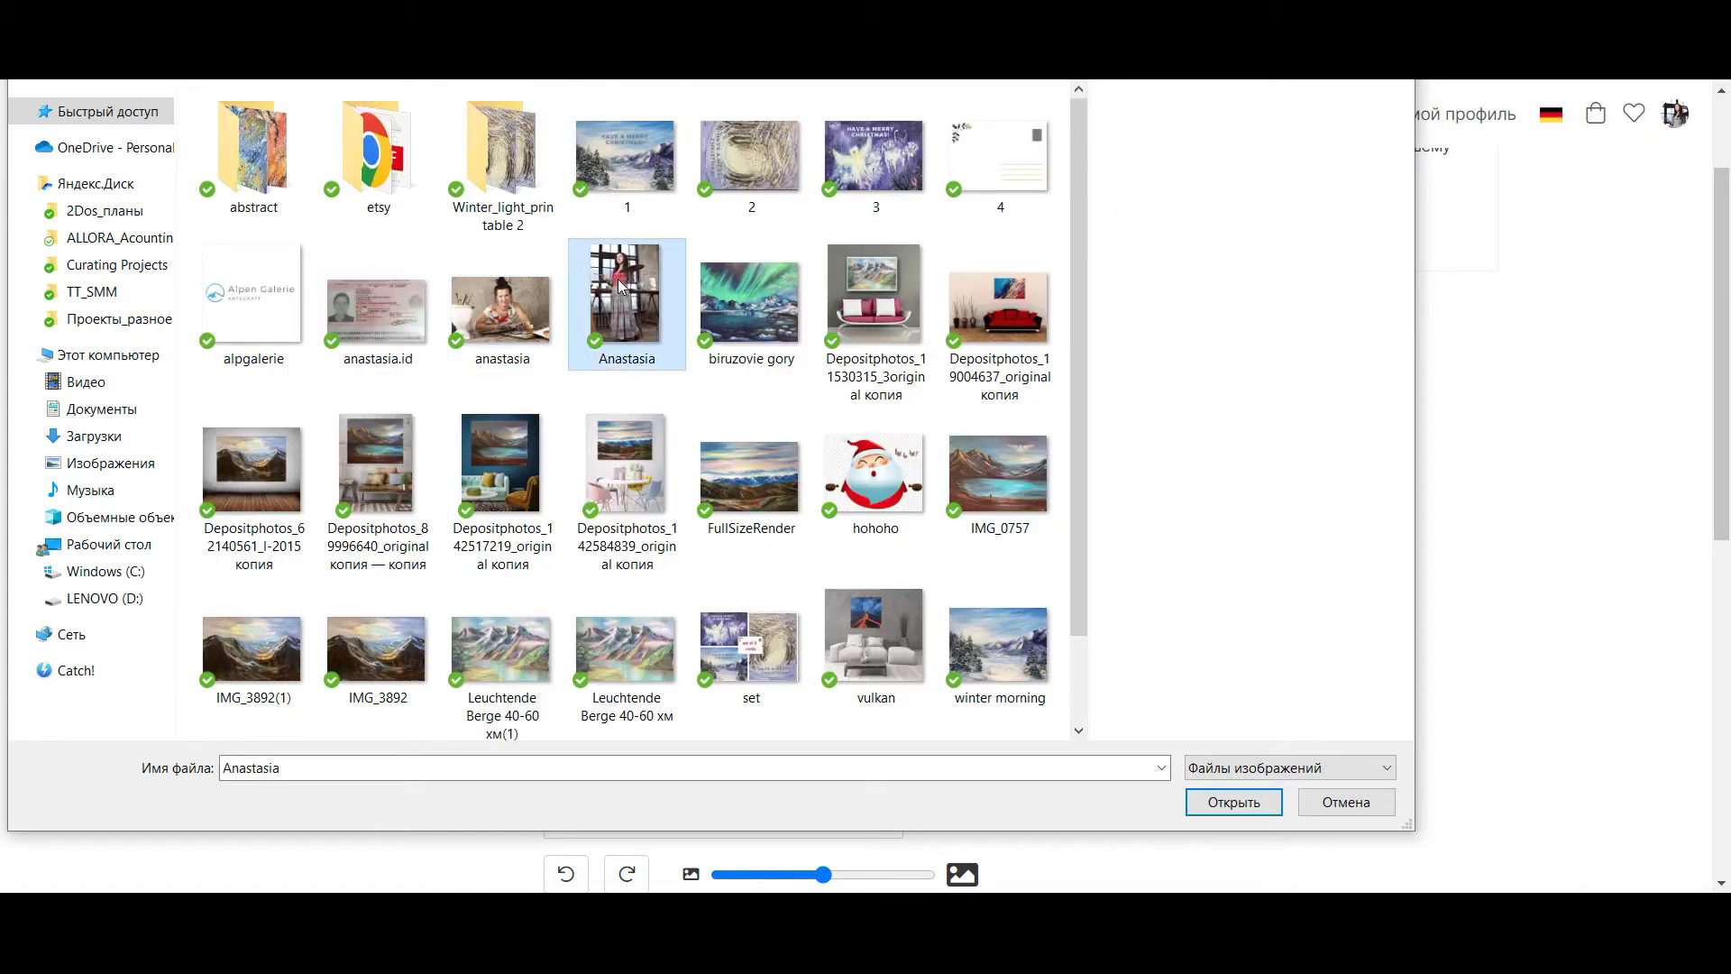
double_click(620, 282)
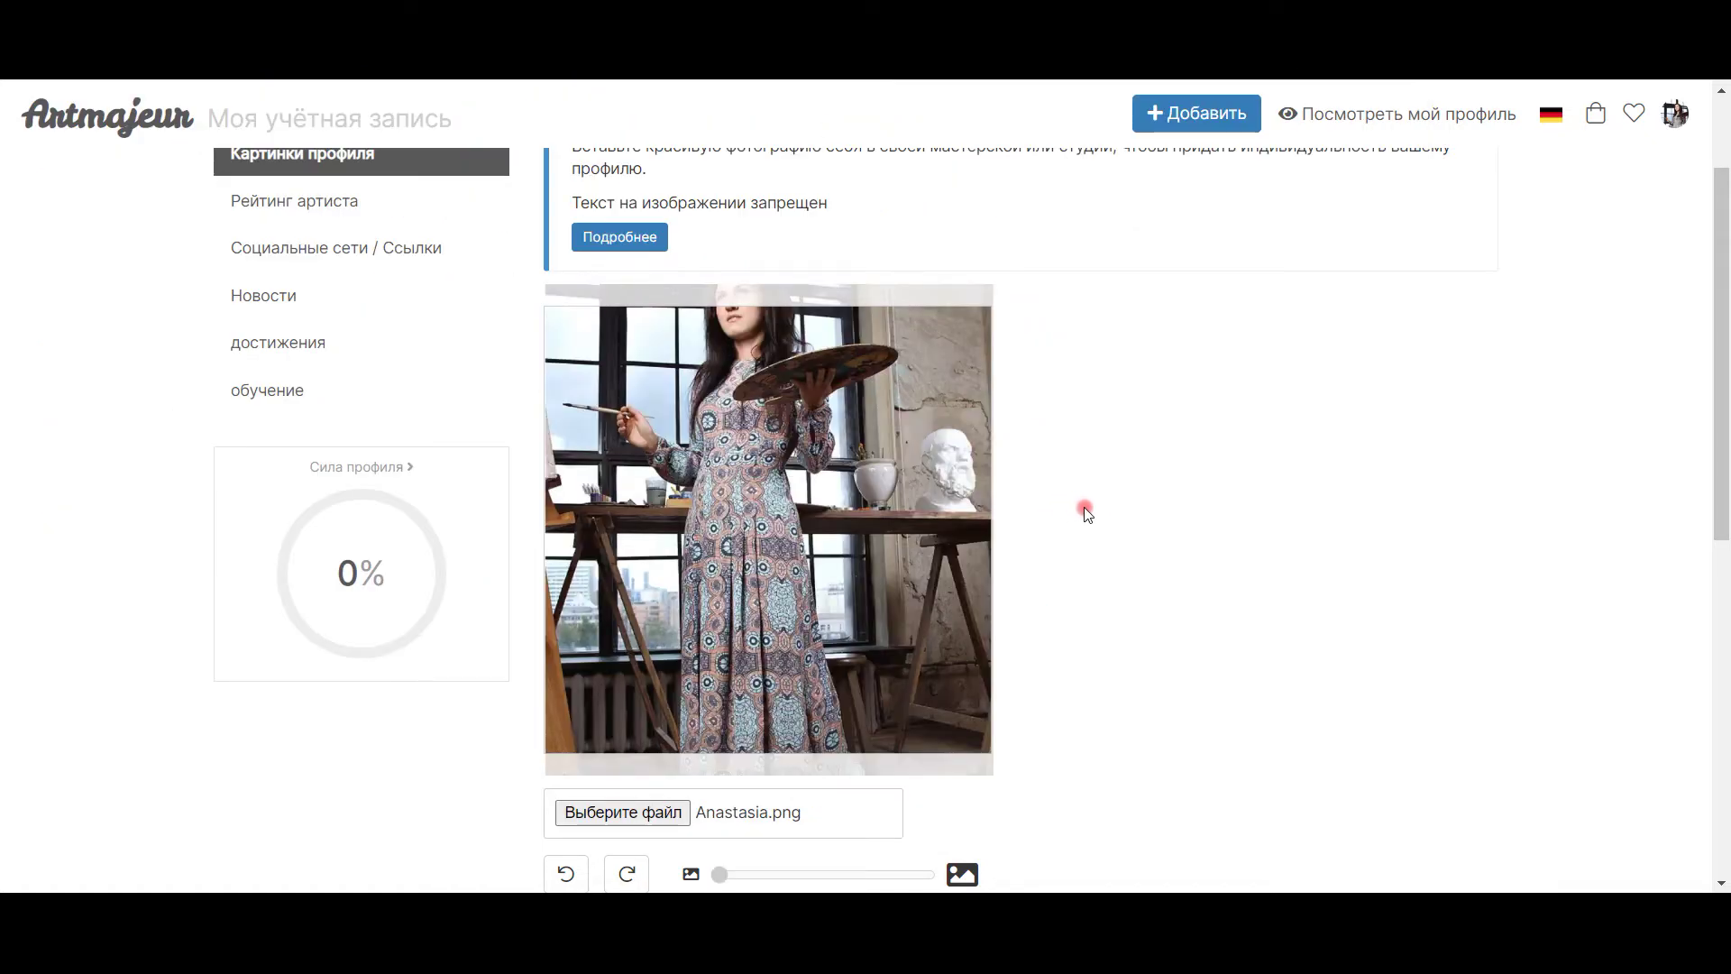
Position the portrait in the crop frame so it includes the artist's head, and save it as the artist-at-work image.
scroll(1102, 503, "up", 1)
scroll(1102, 500, "down", 2)
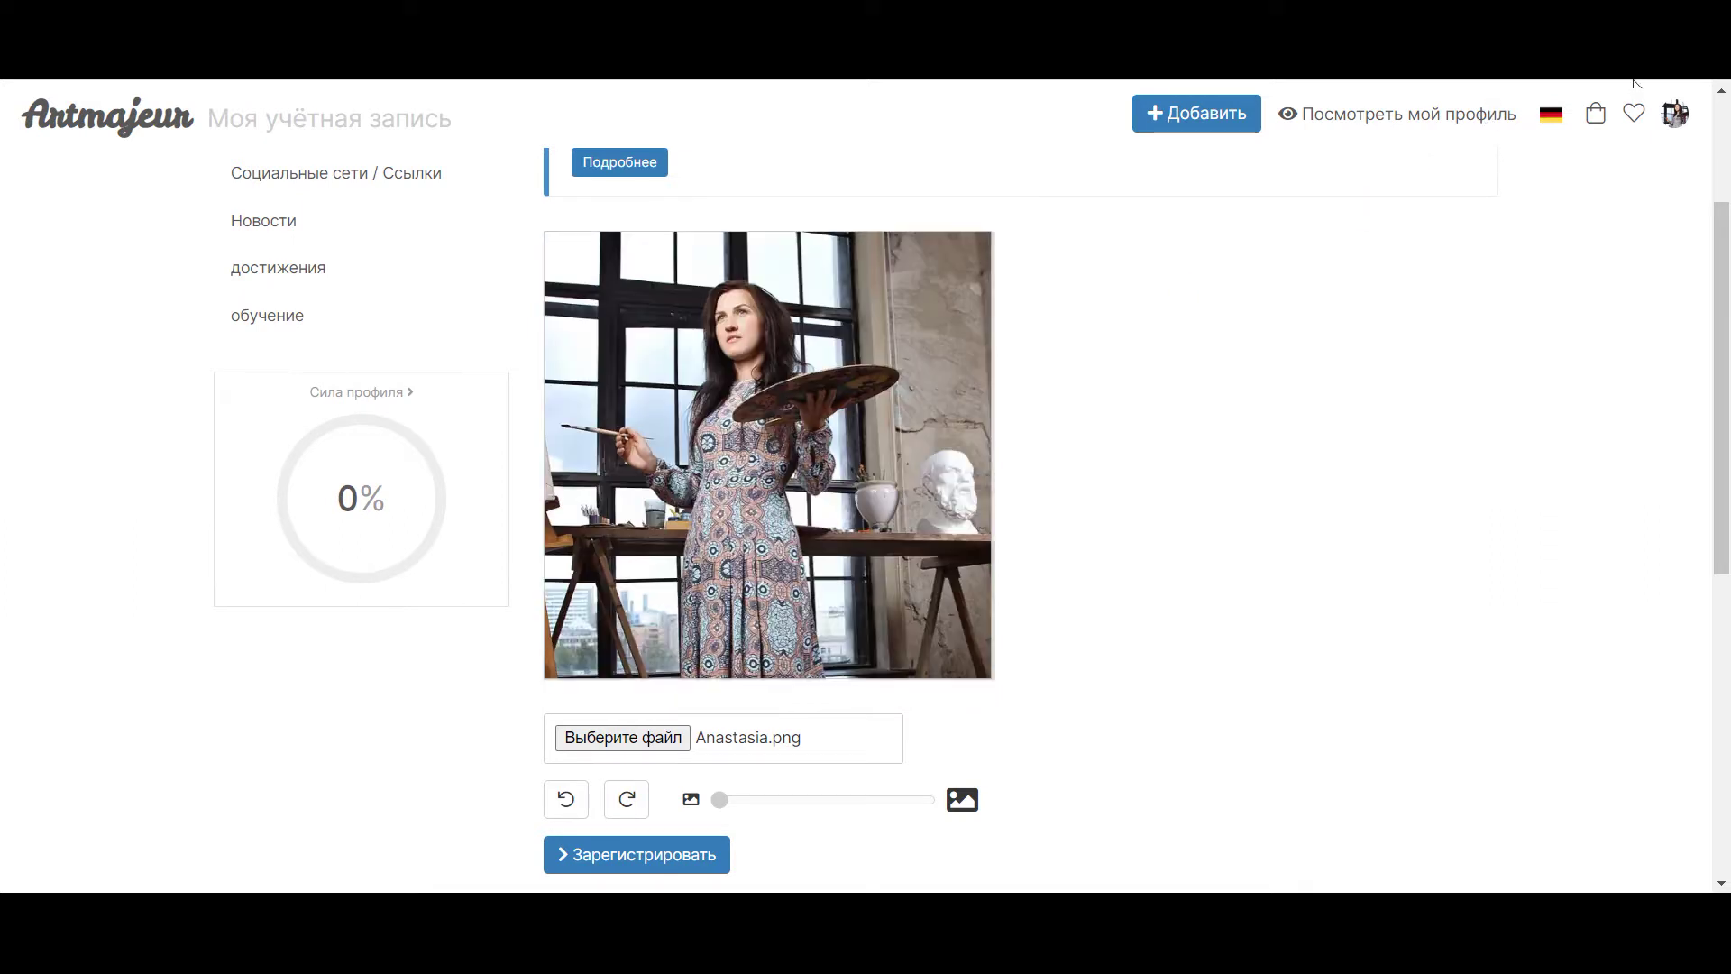
left_click(1442, 492)
left_click(660, 363)
scroll(1141, 403, "up", 2)
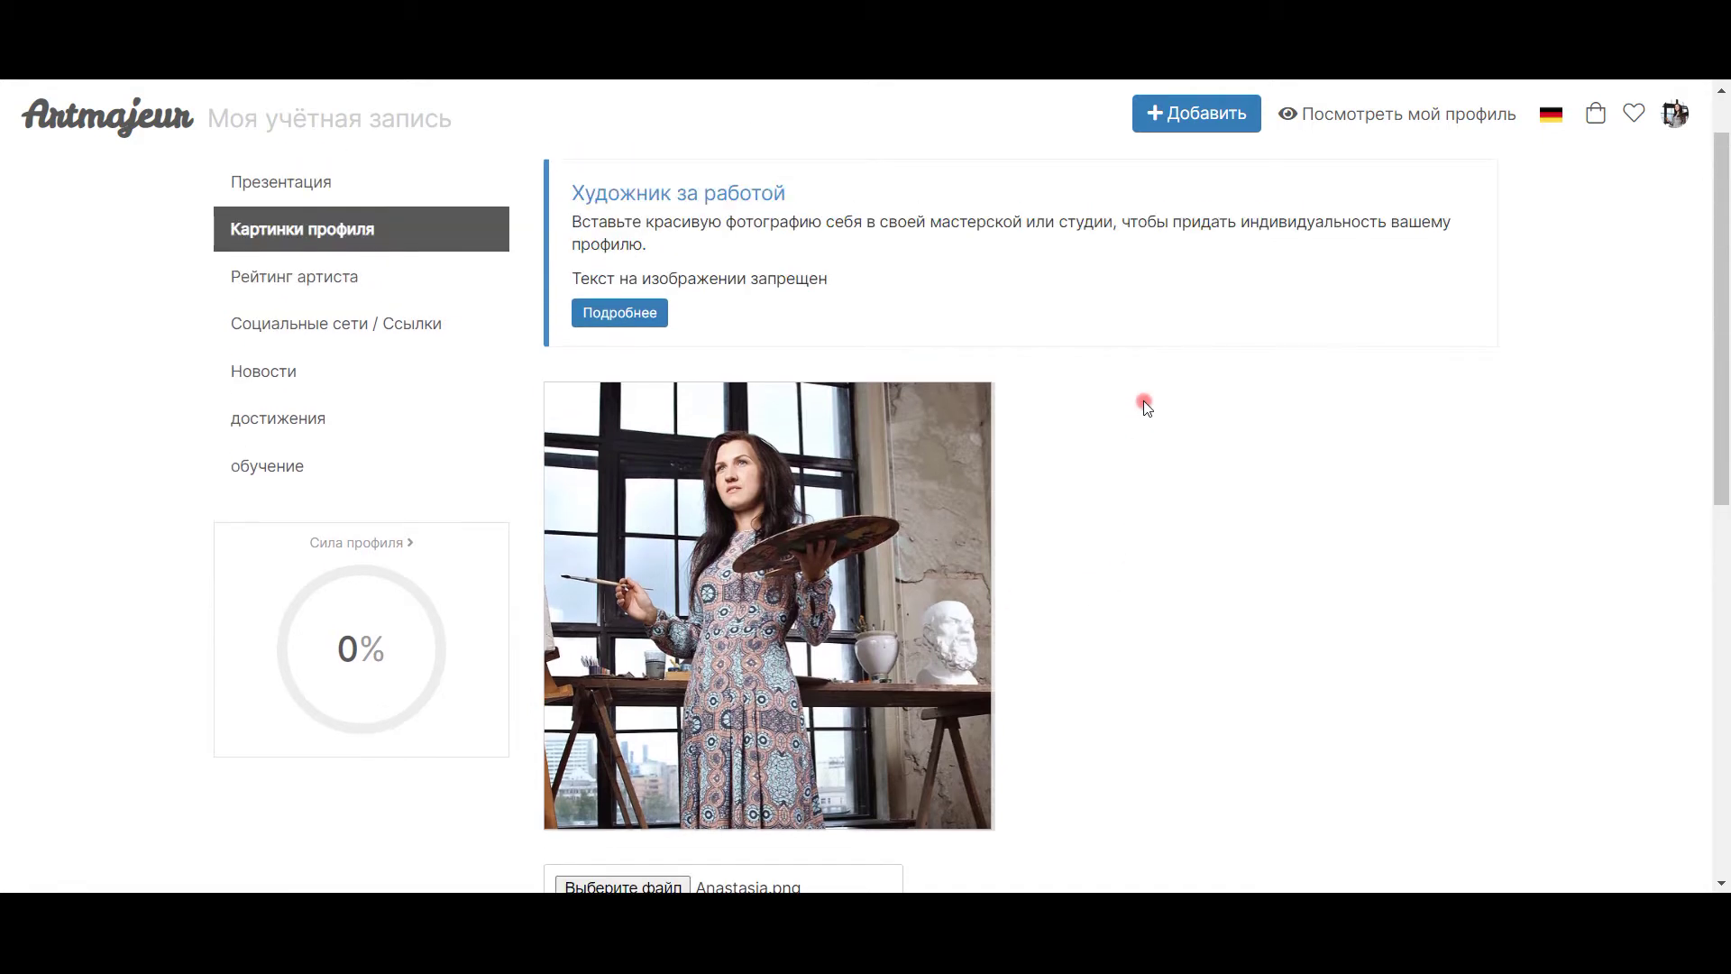
scroll(1143, 406, "down", 5)
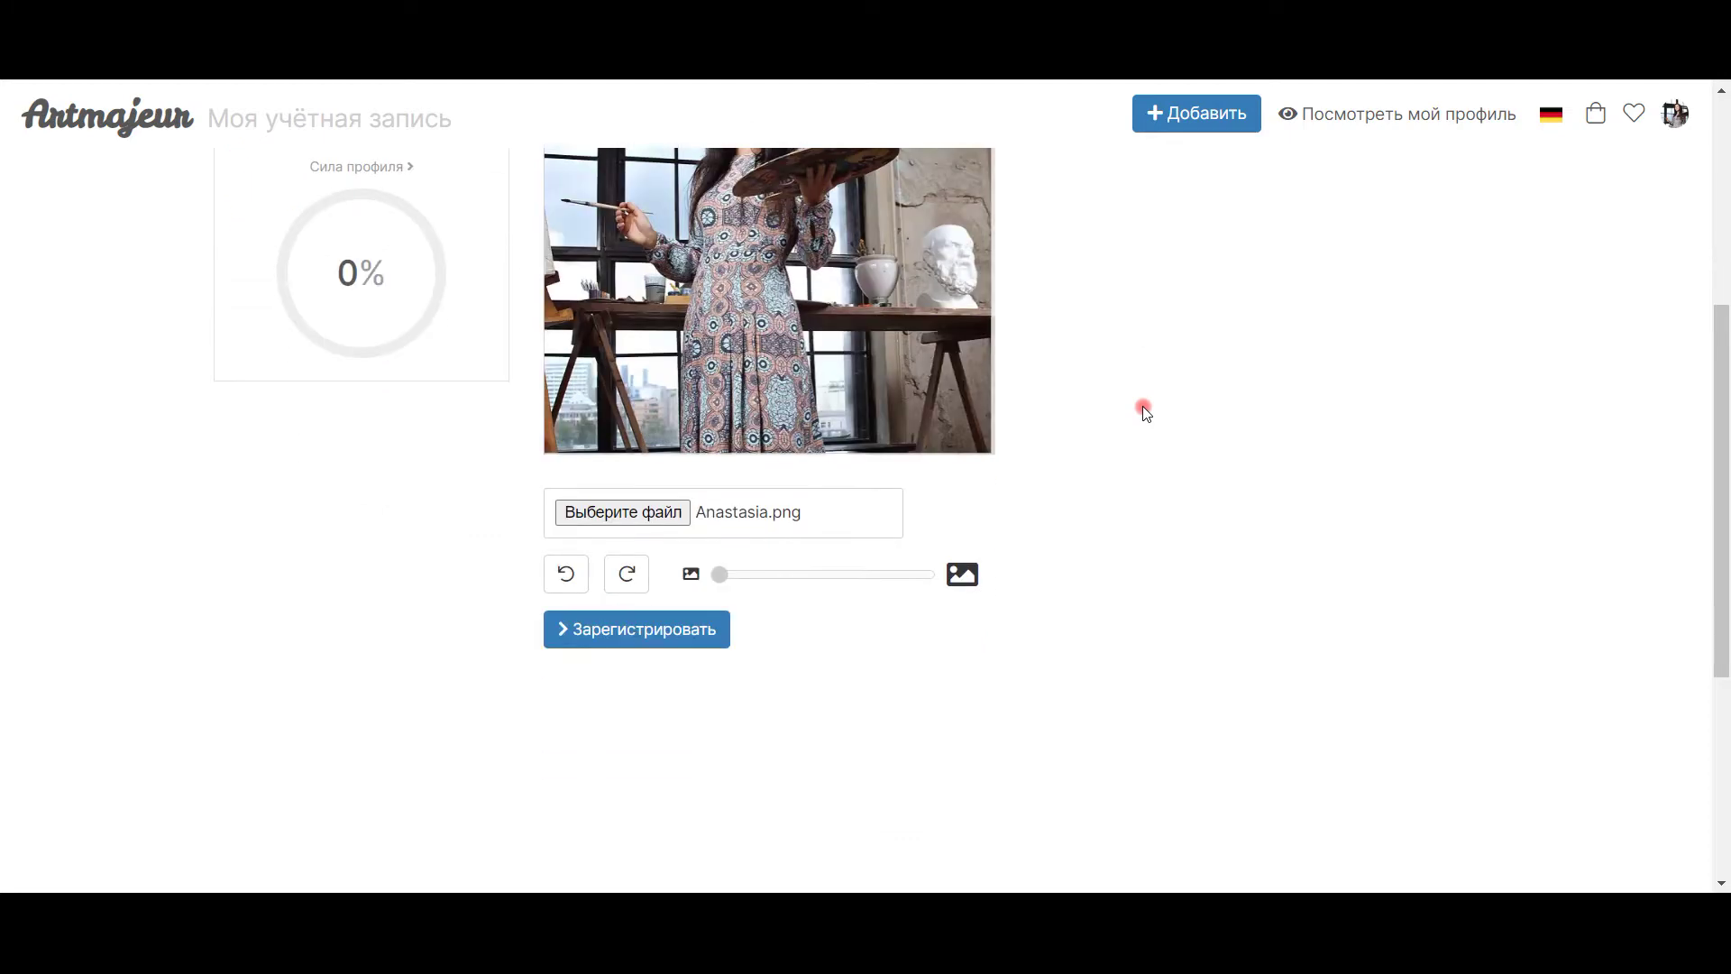
scroll(1142, 408, "up", 2)
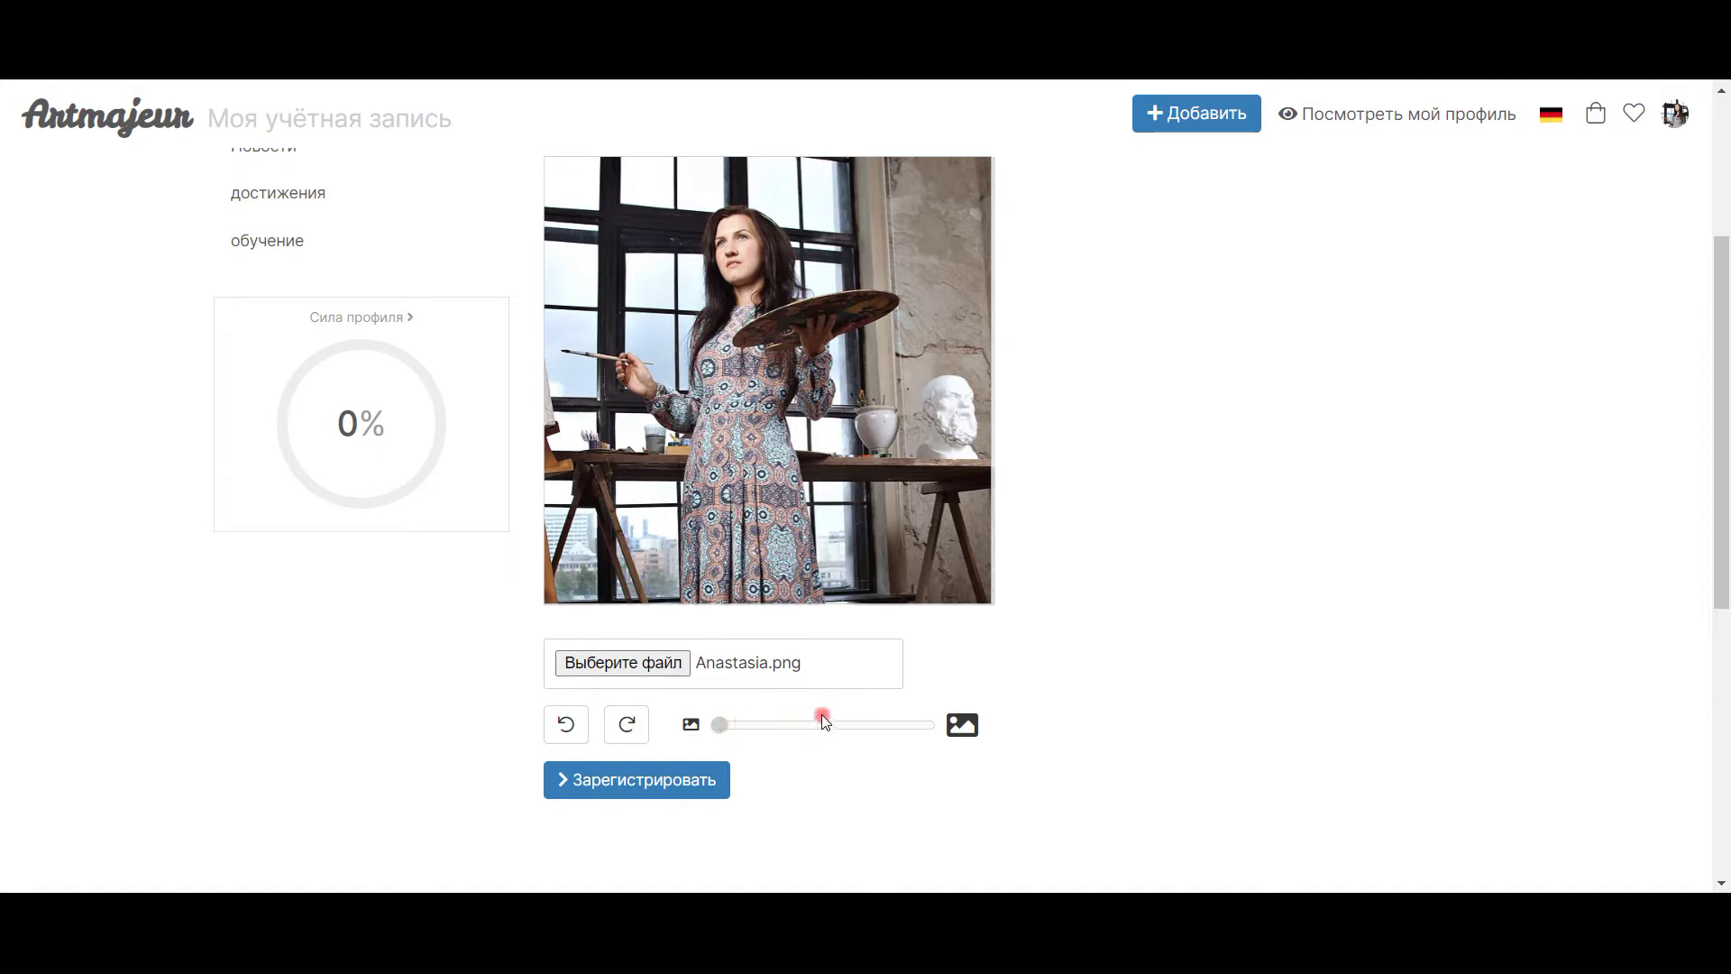
left_click(680, 781)
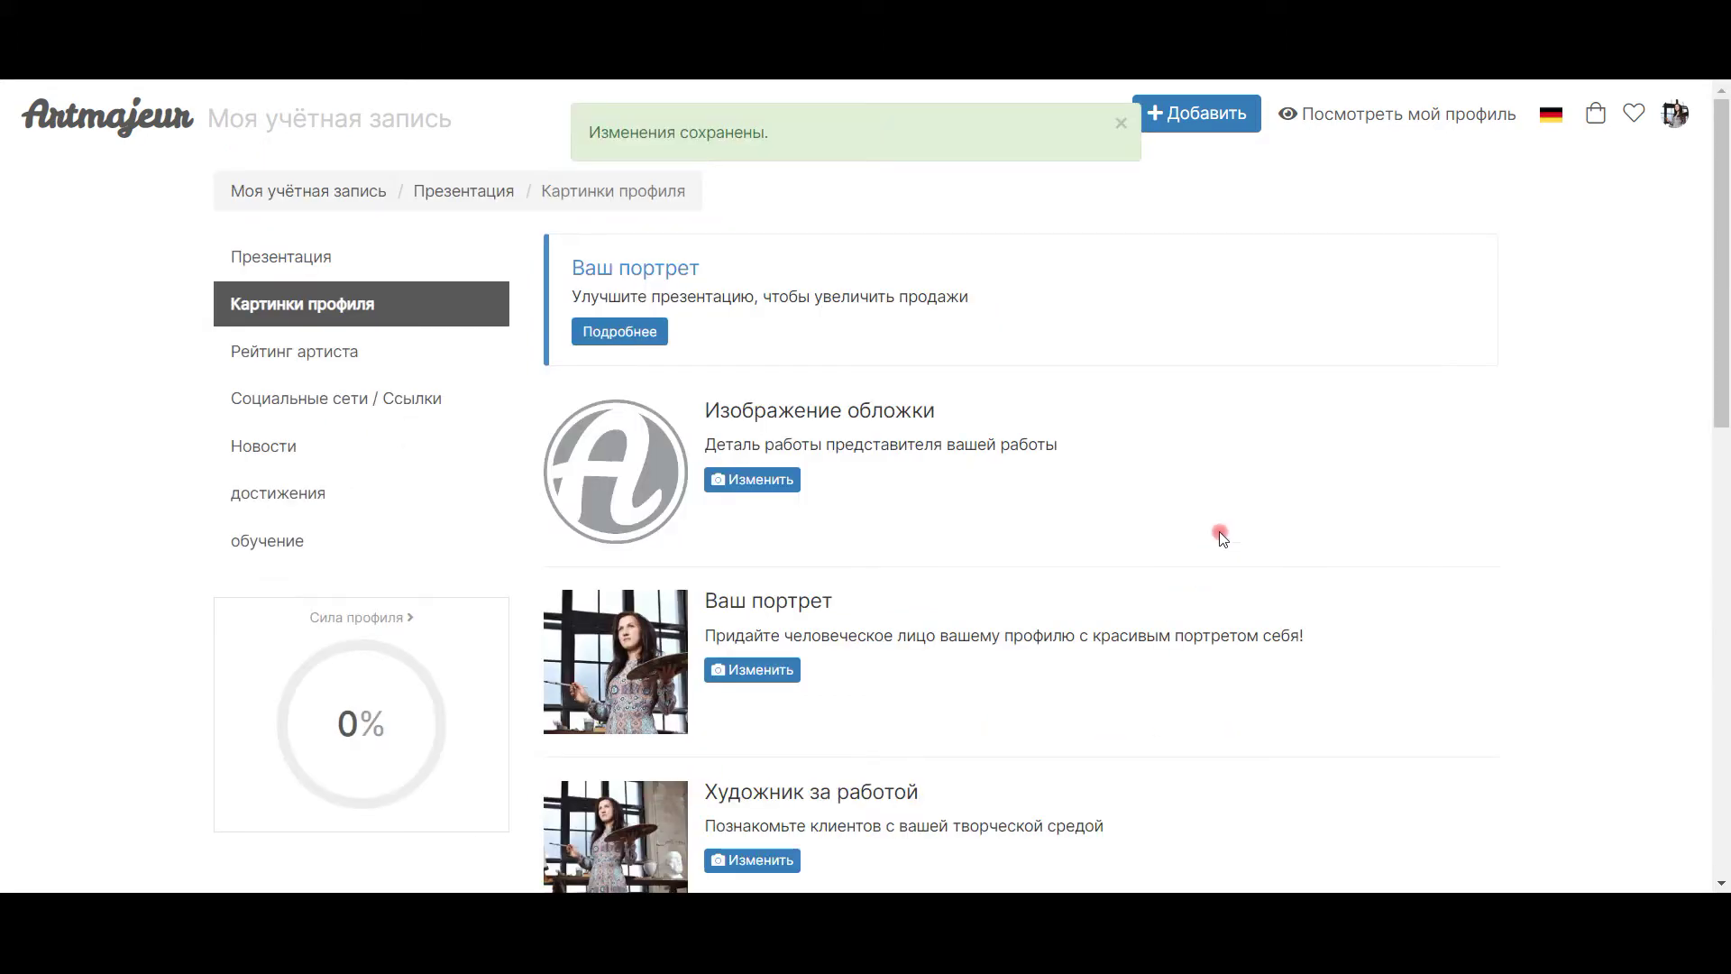
Load the artist's signature JPEG as the "Подпись" profile image and save it uncropped.
scroll(1221, 538, "down", 5)
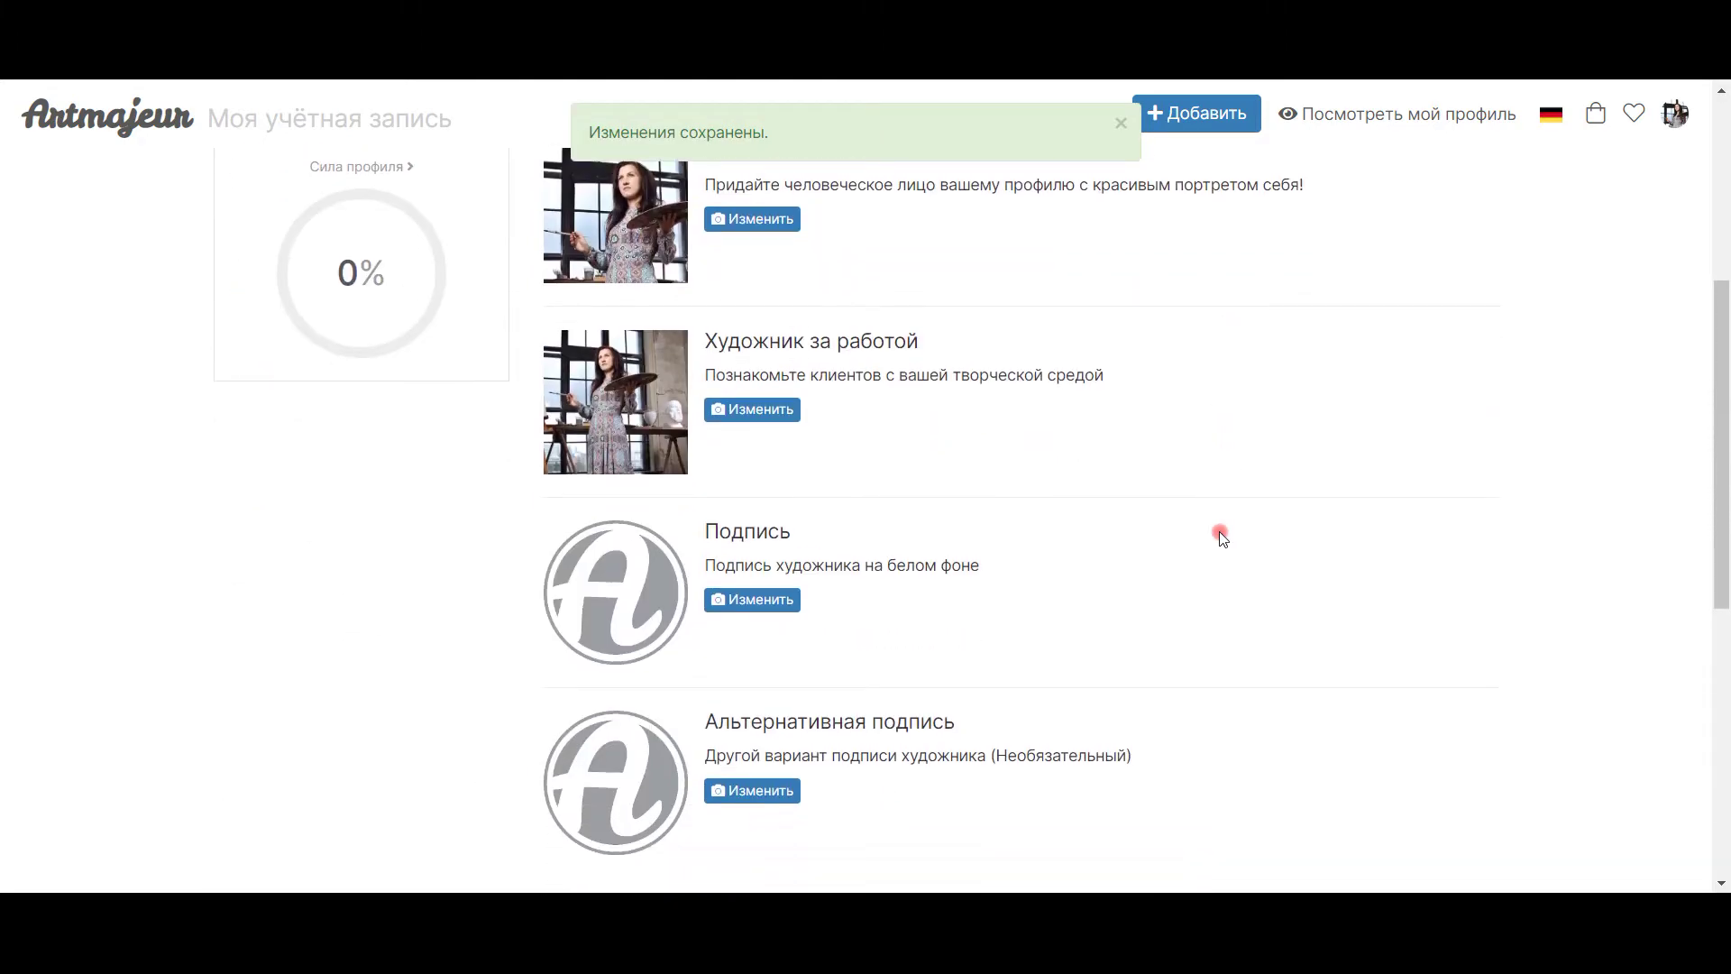
left_click(739, 602)
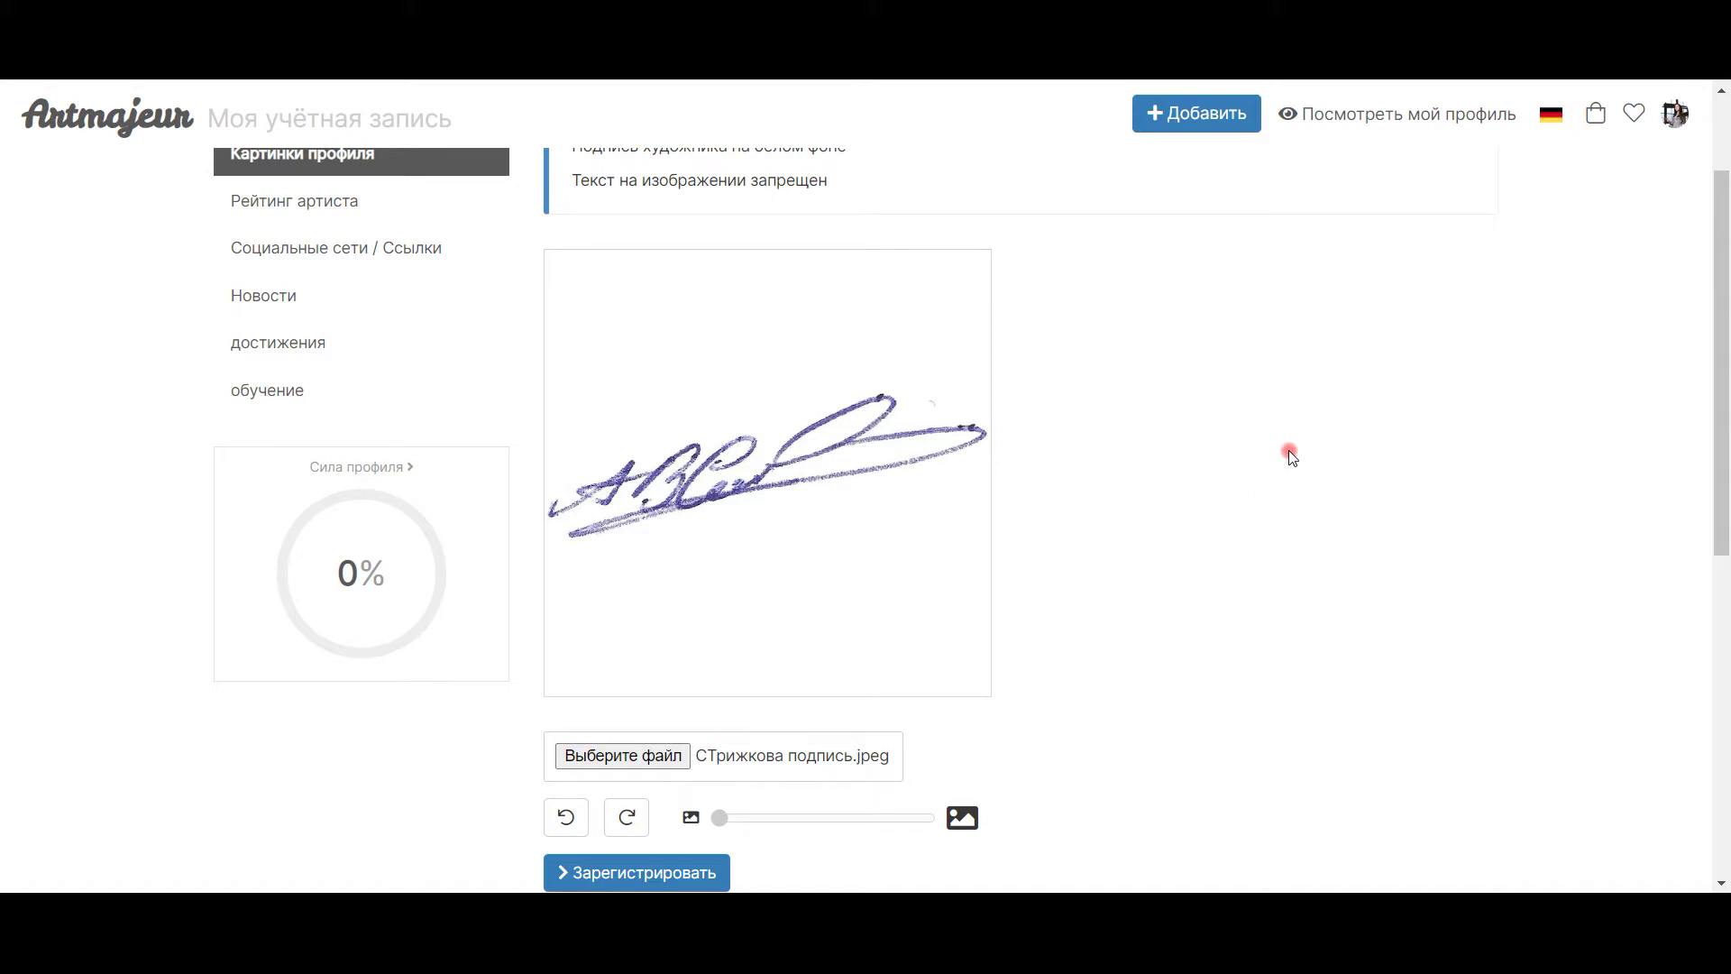
scroll(1046, 473, "down", 1)
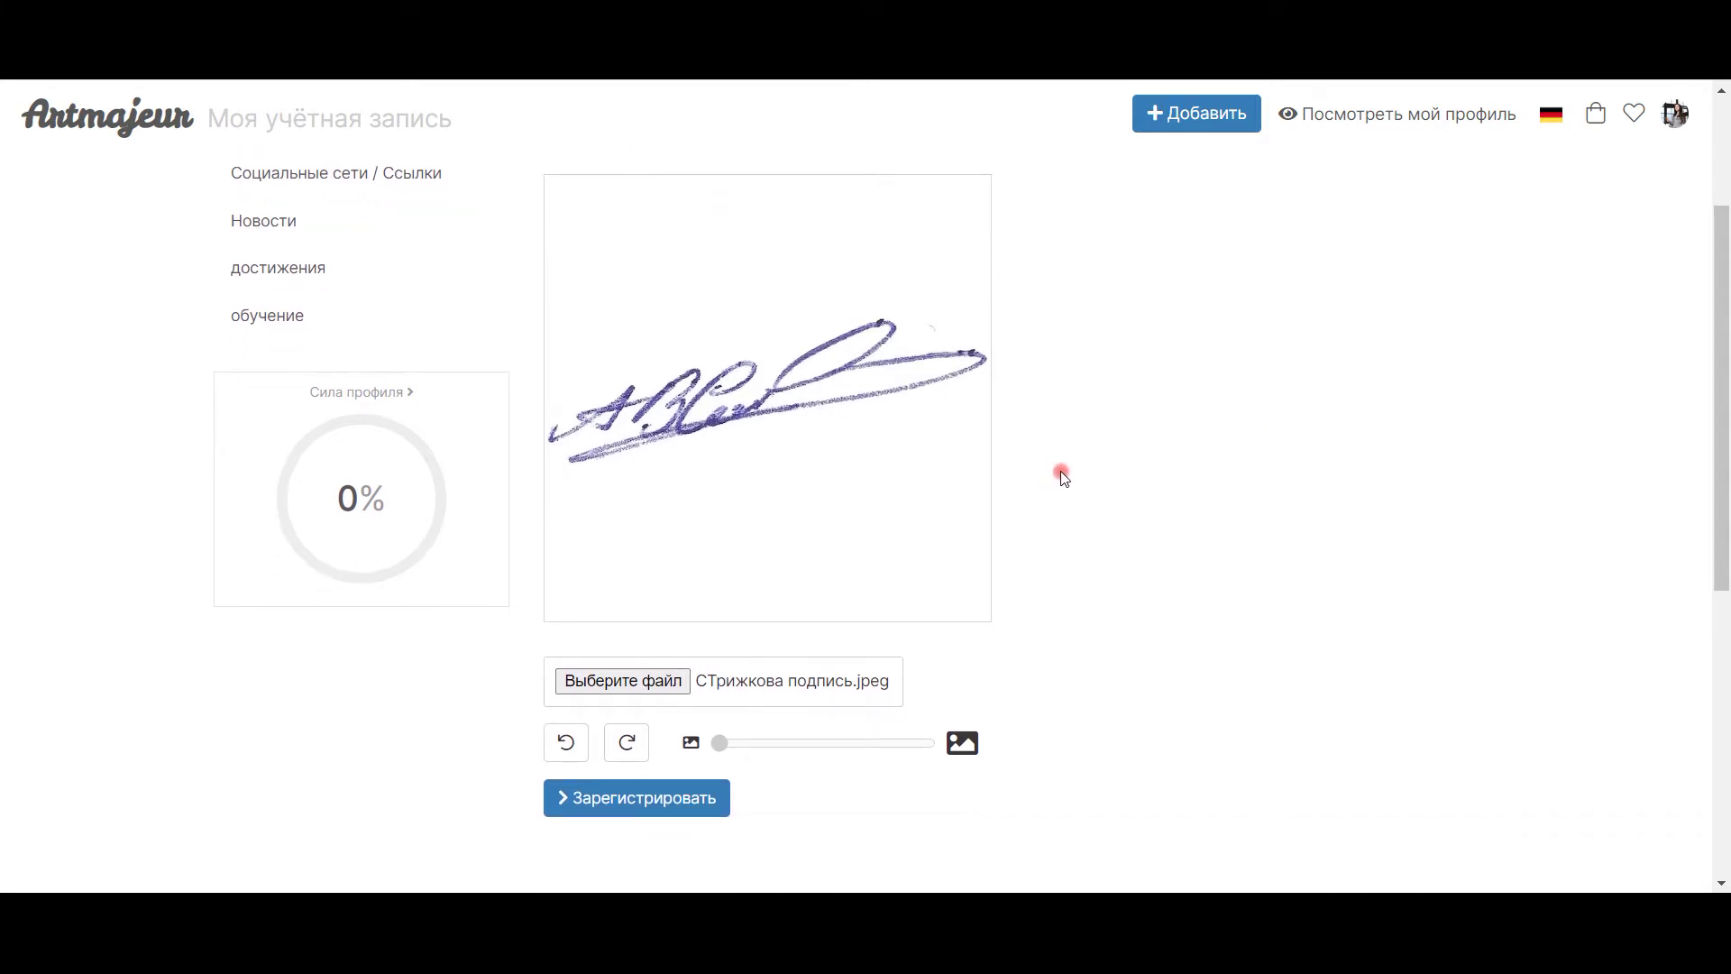
scroll(1064, 476, "up", 2)
scroll(946, 640, "down", 1)
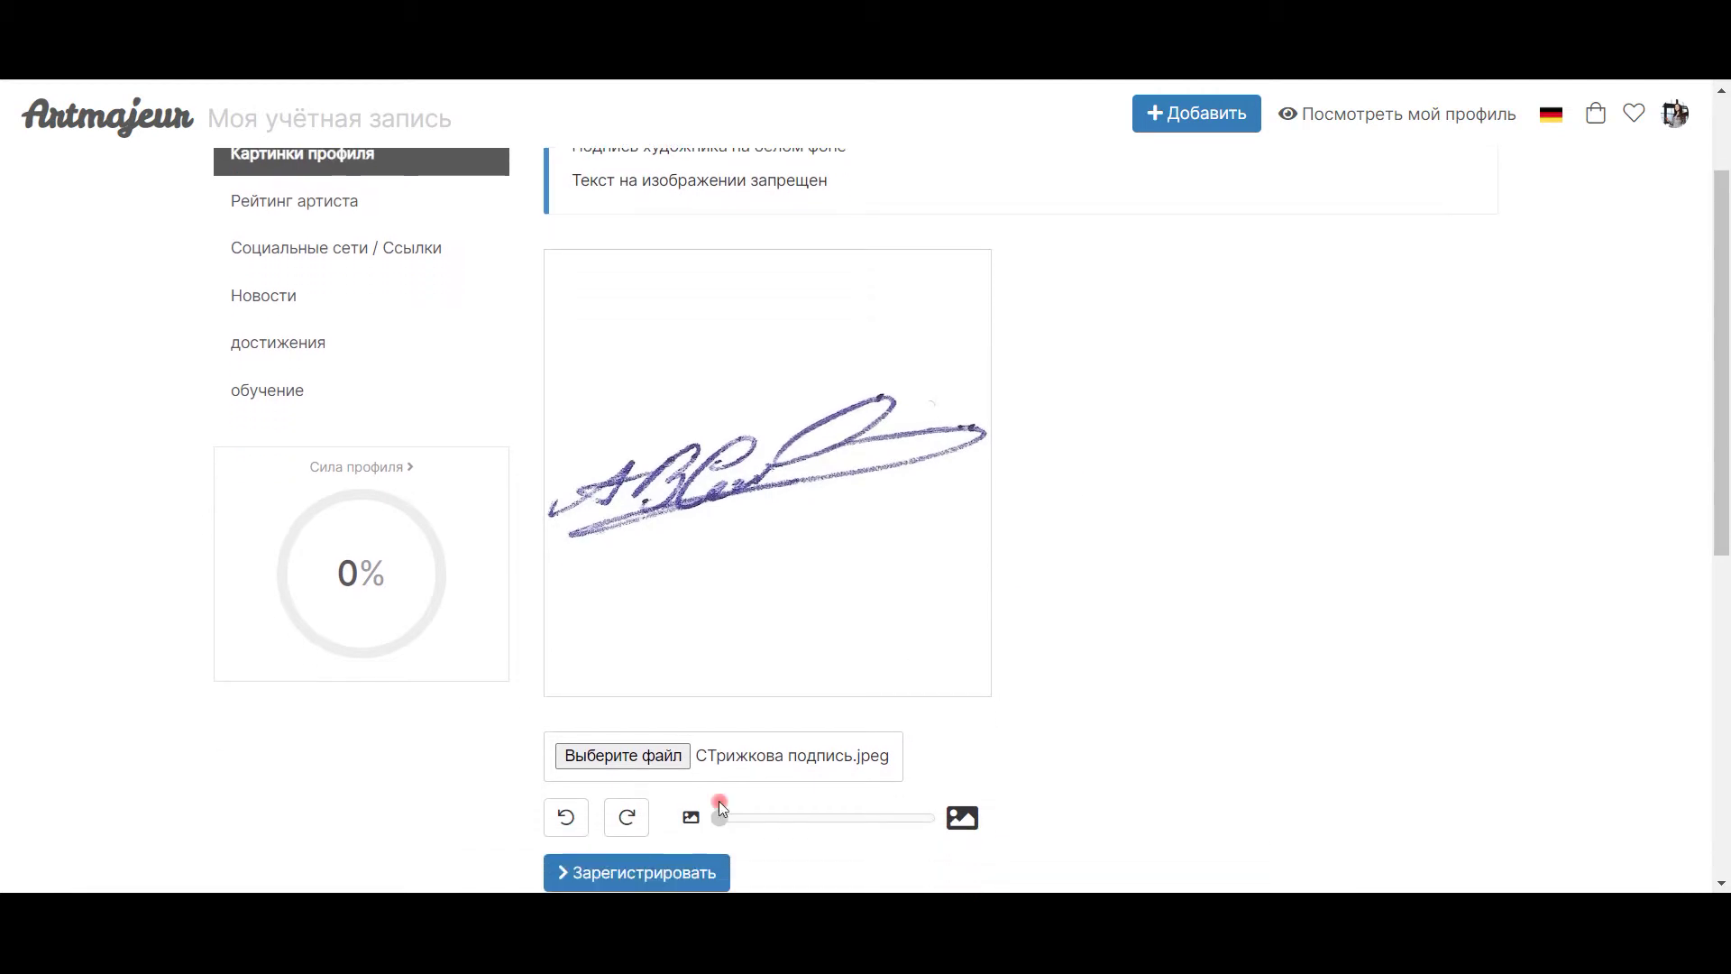
left_click(684, 874)
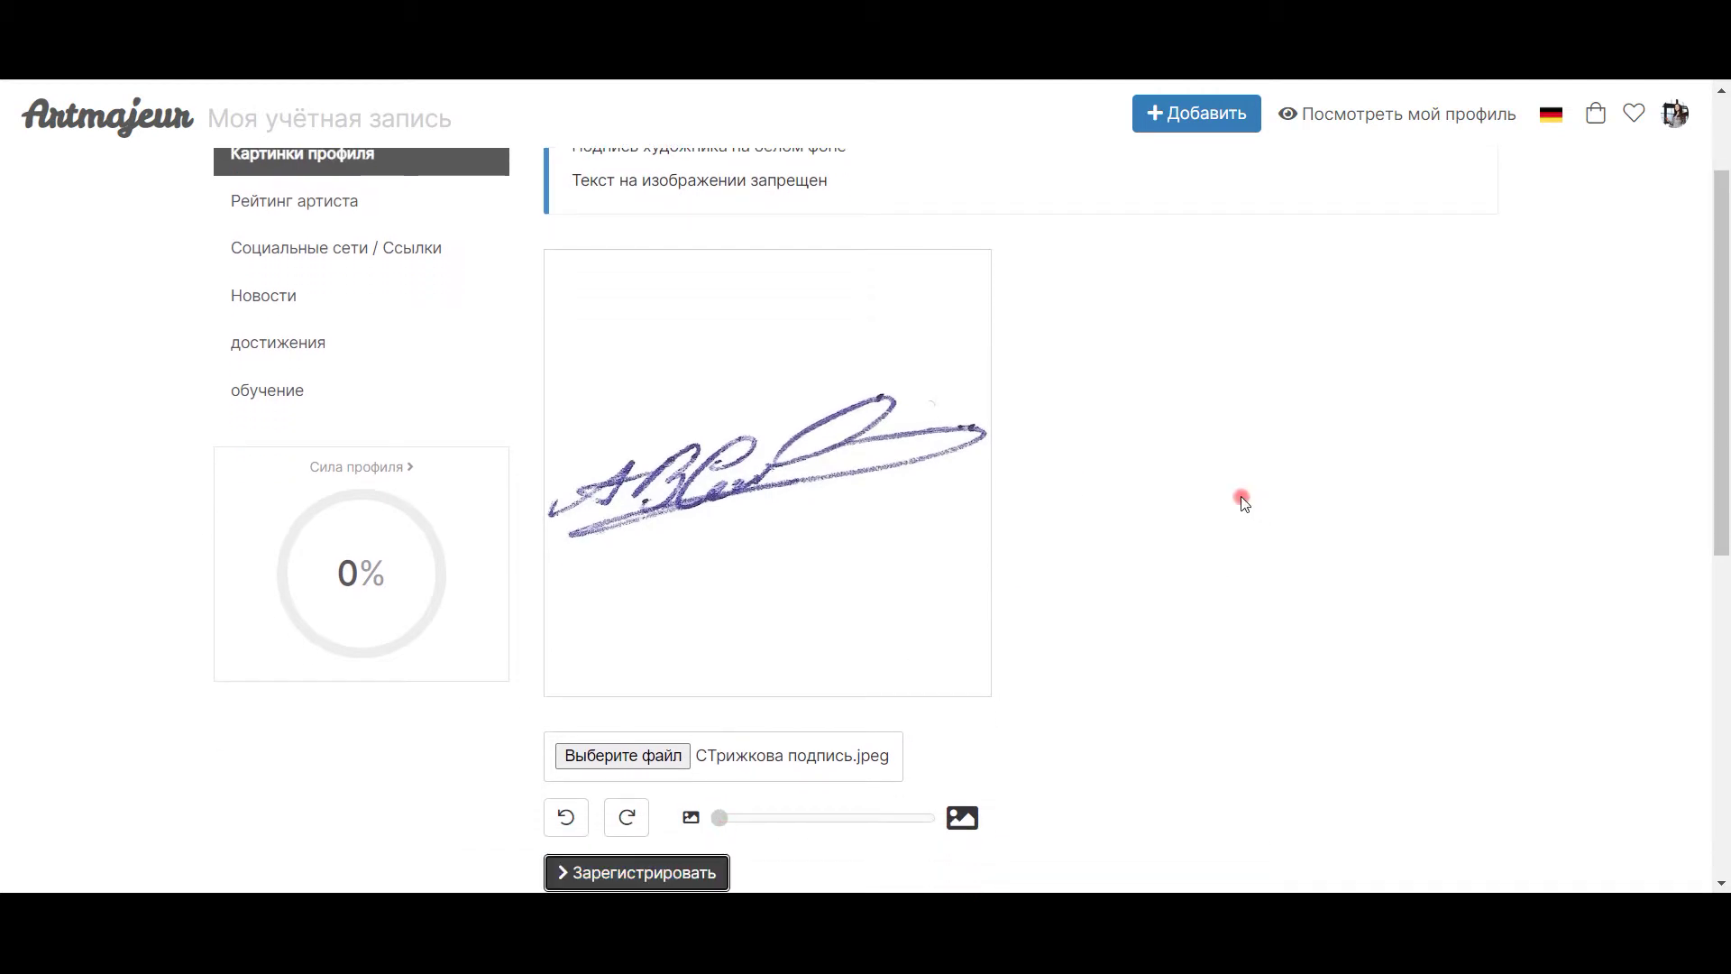
Check the saved signature among the profile pictures and open the "Изображение обложки" image for changing.
scroll(1121, 450, "down", 5)
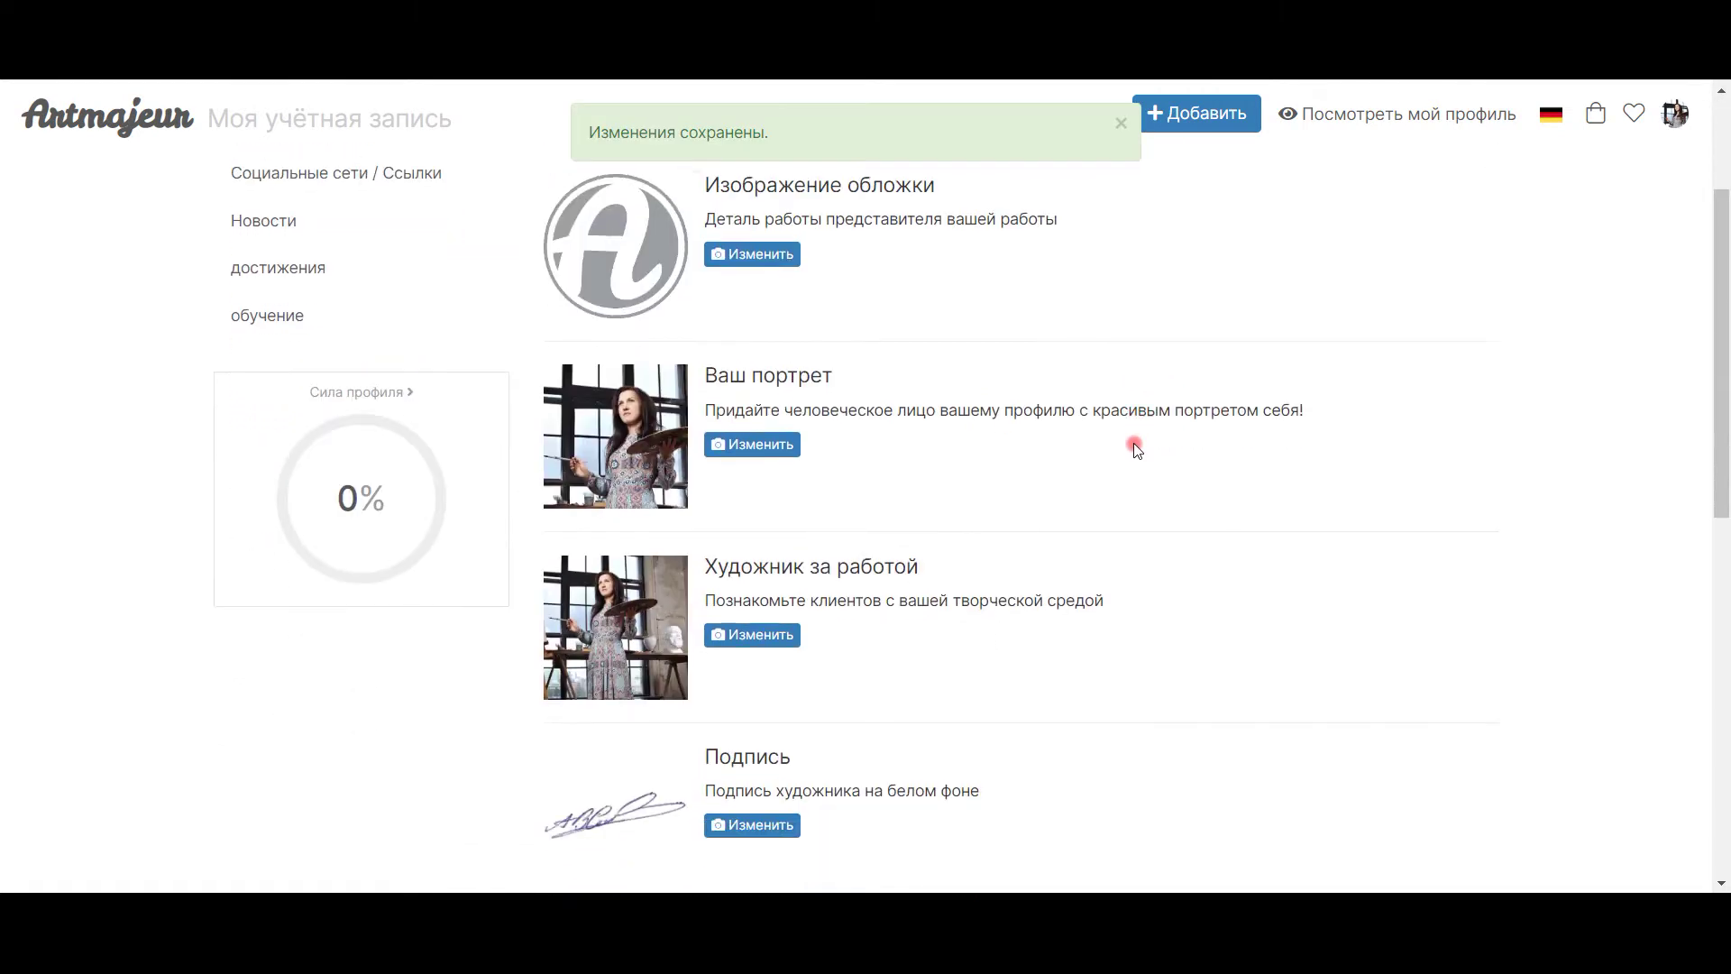
scroll(1112, 448, "down", 2)
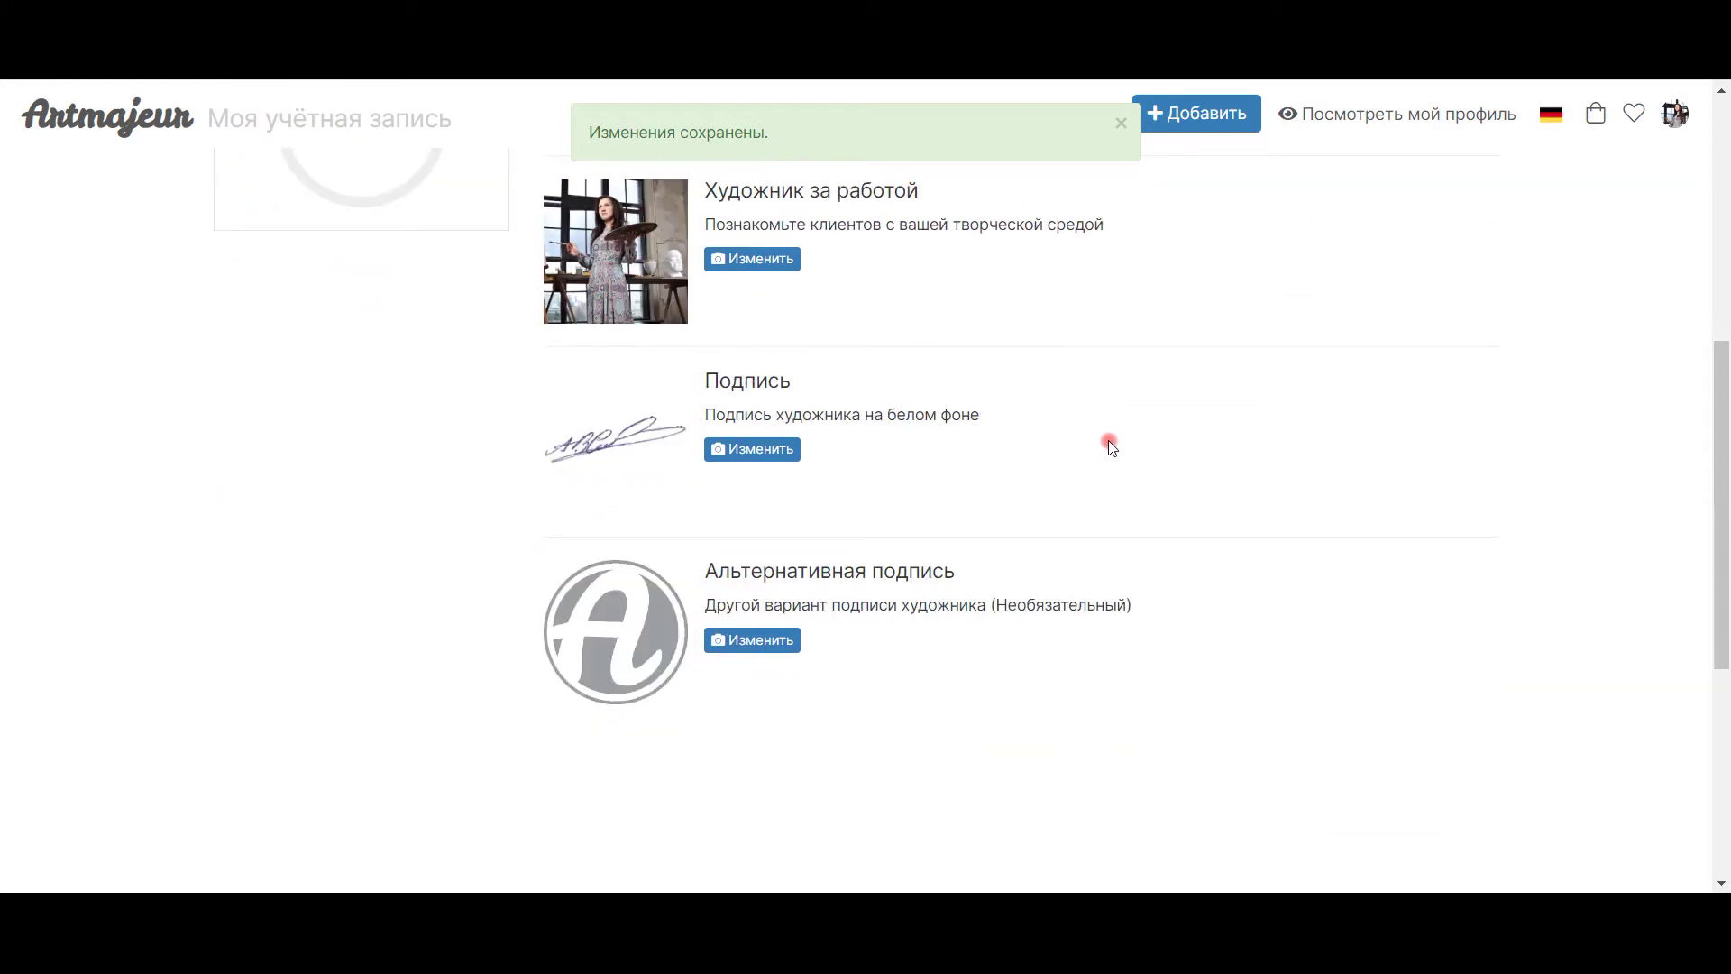
scroll(1107, 440, "up", 1)
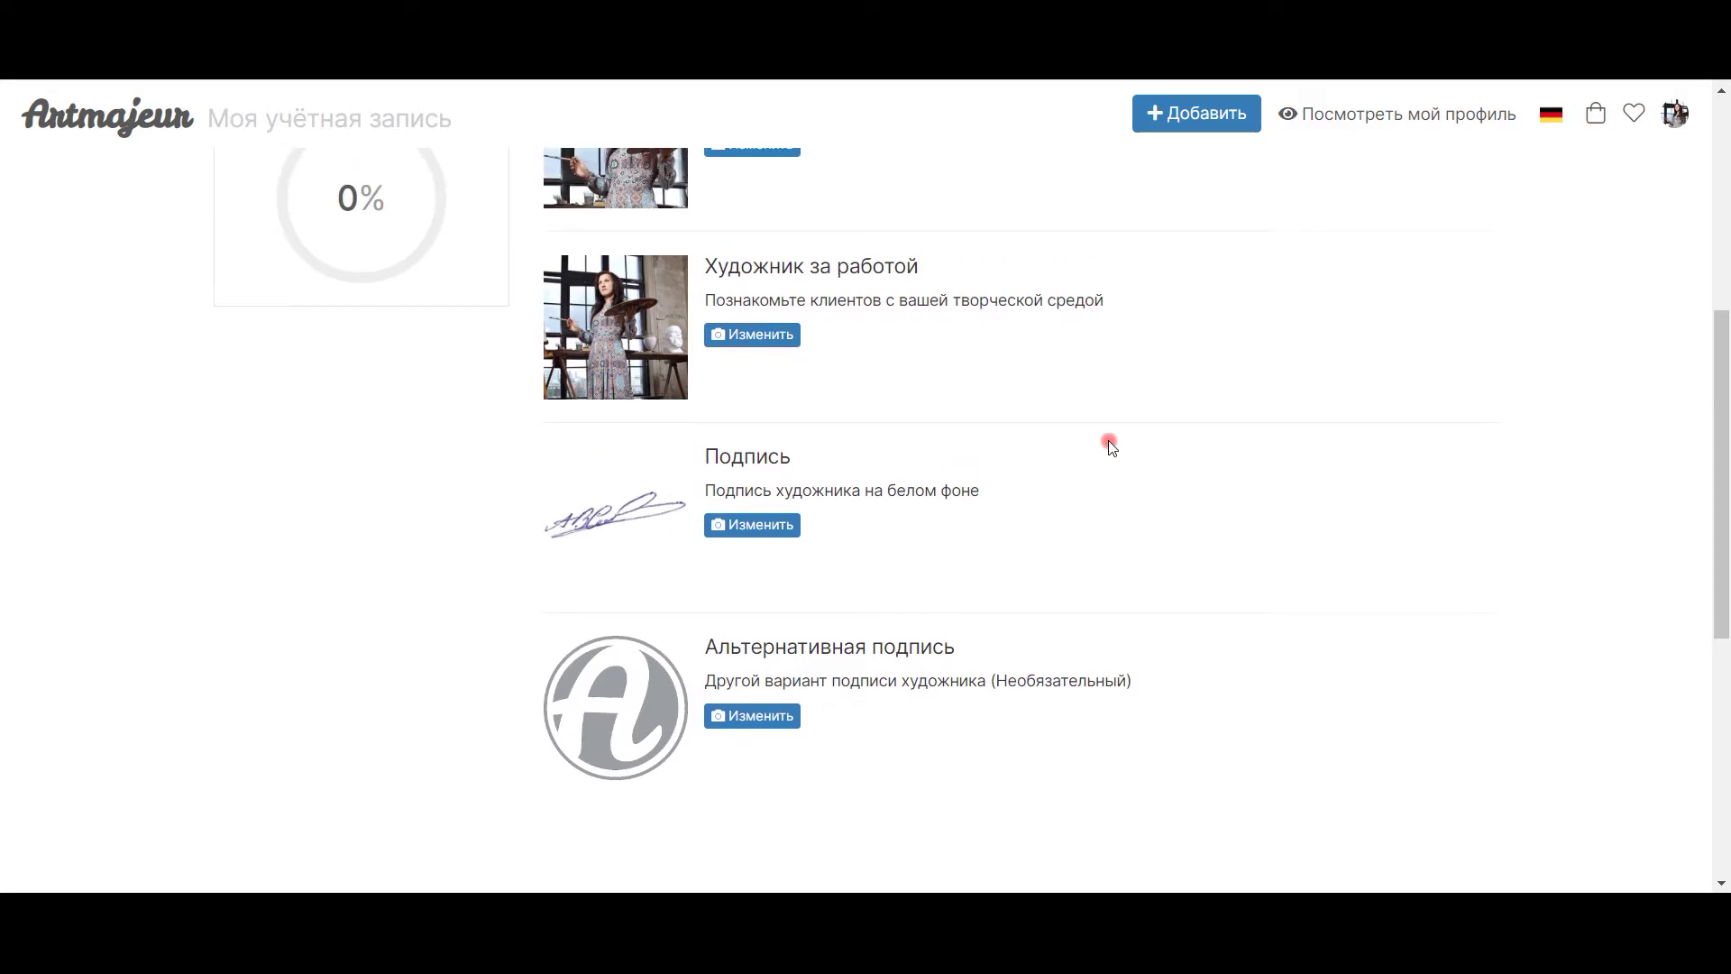
scroll(1109, 442, "up", 5)
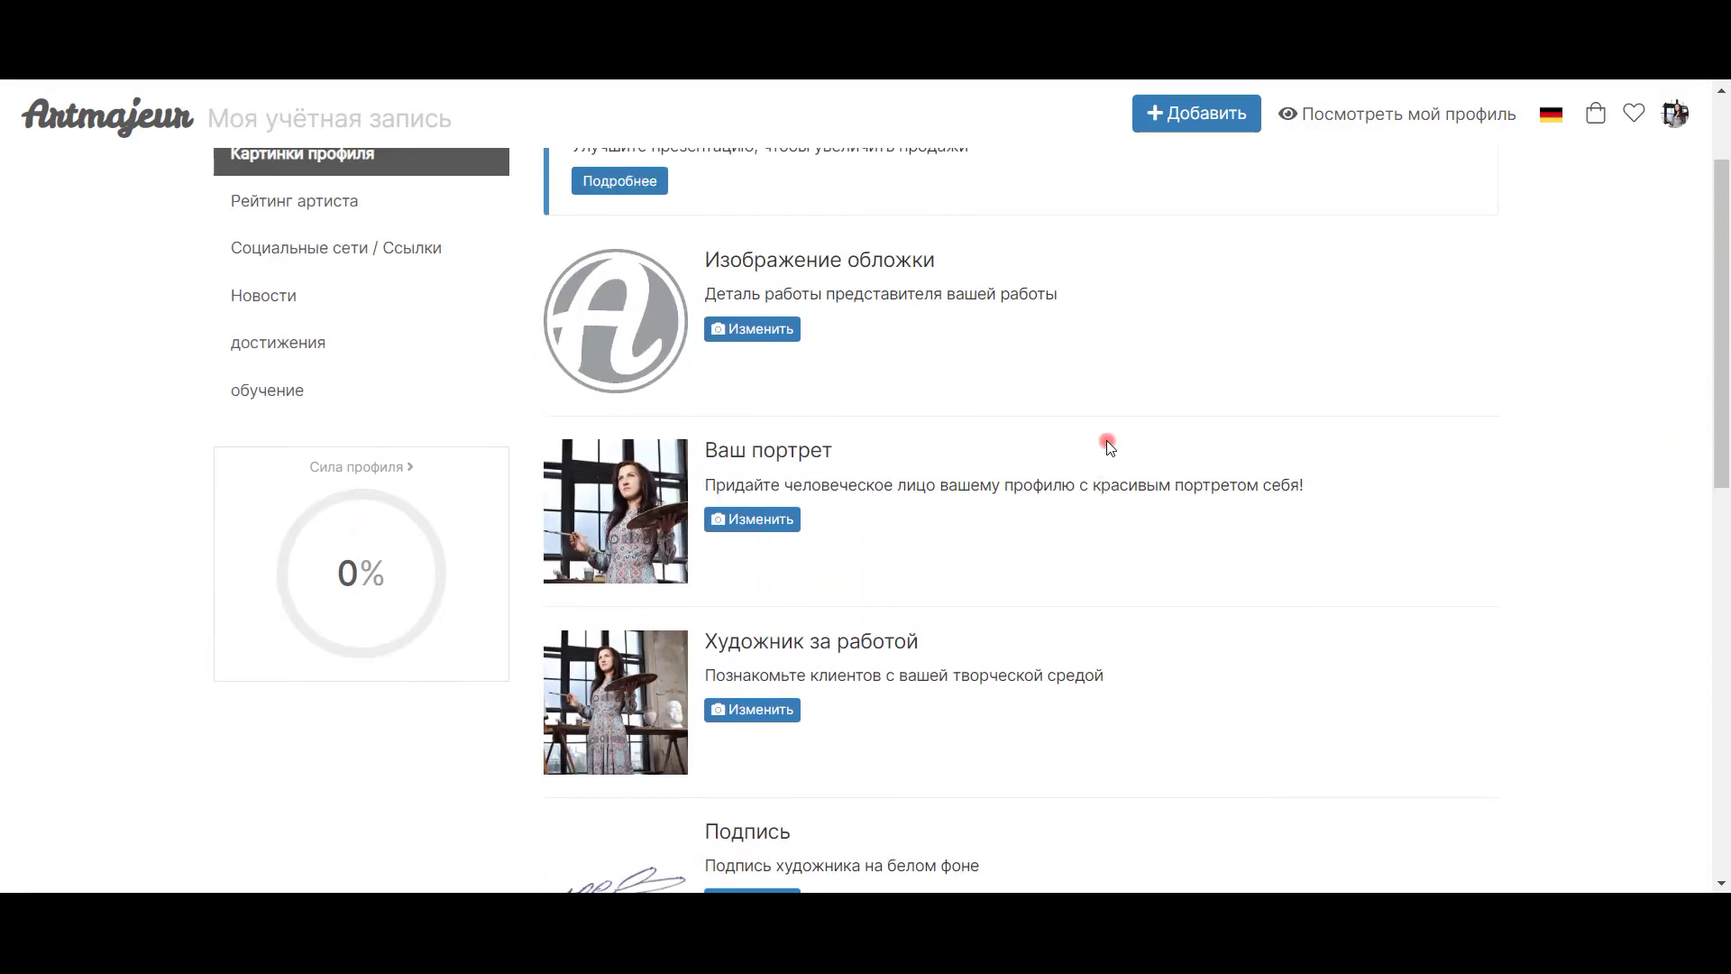
scroll(1108, 445, "up", 2)
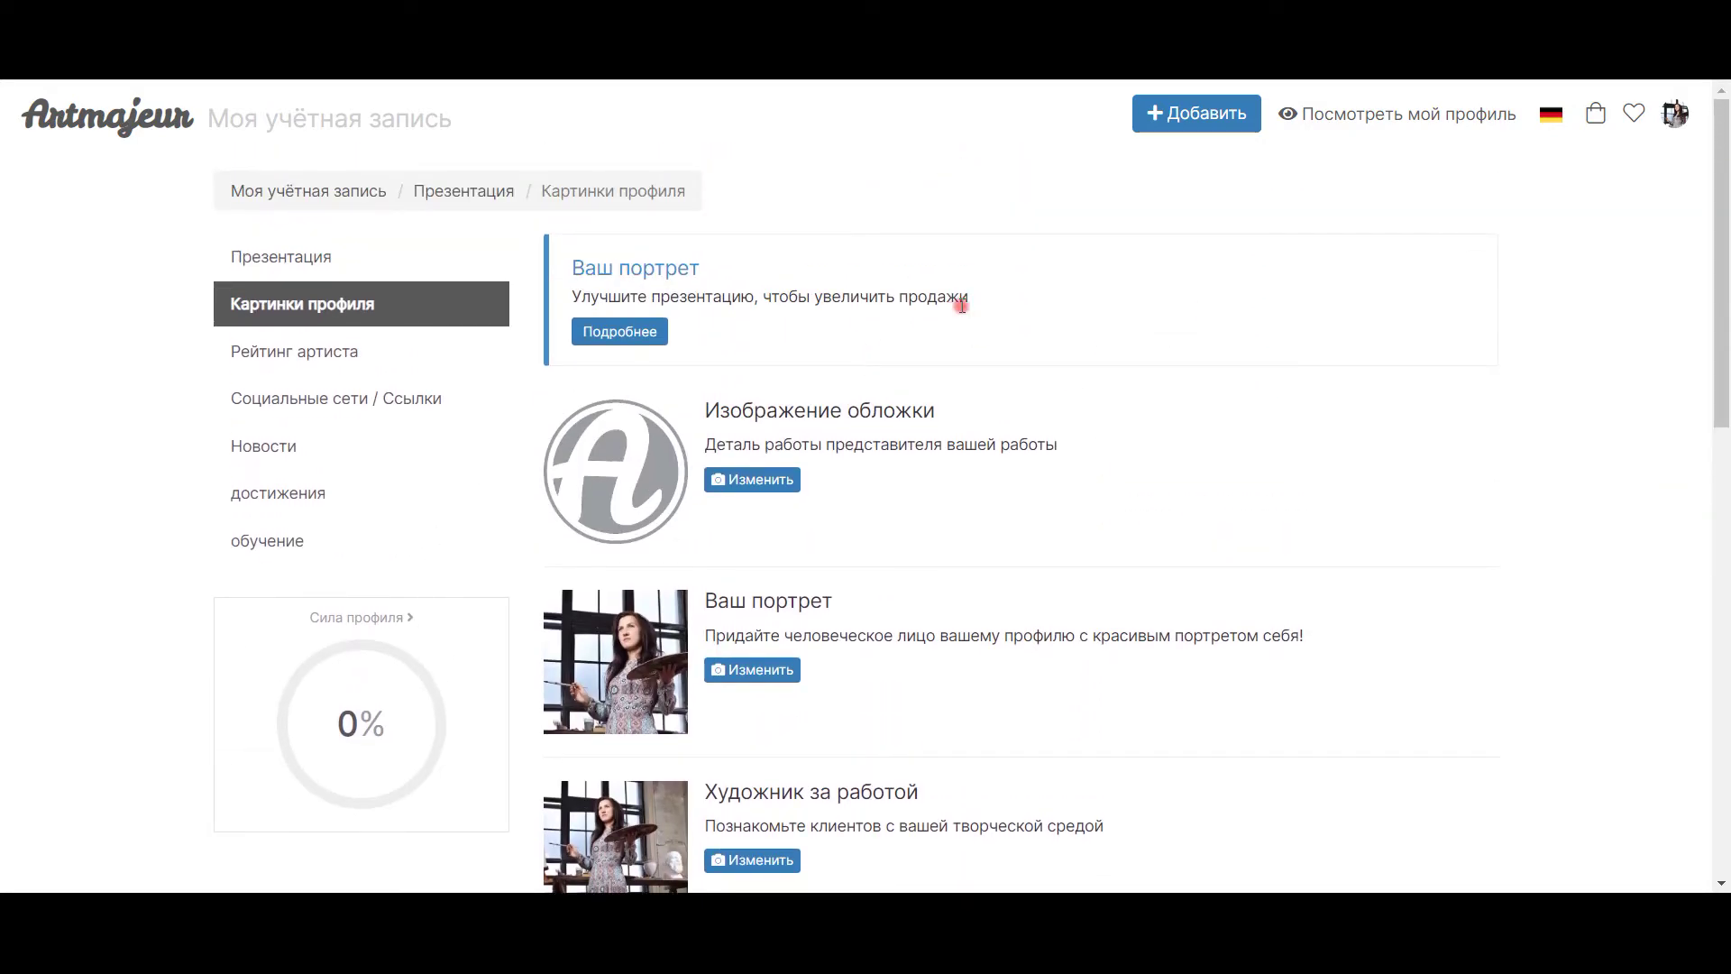
left_click(766, 487)
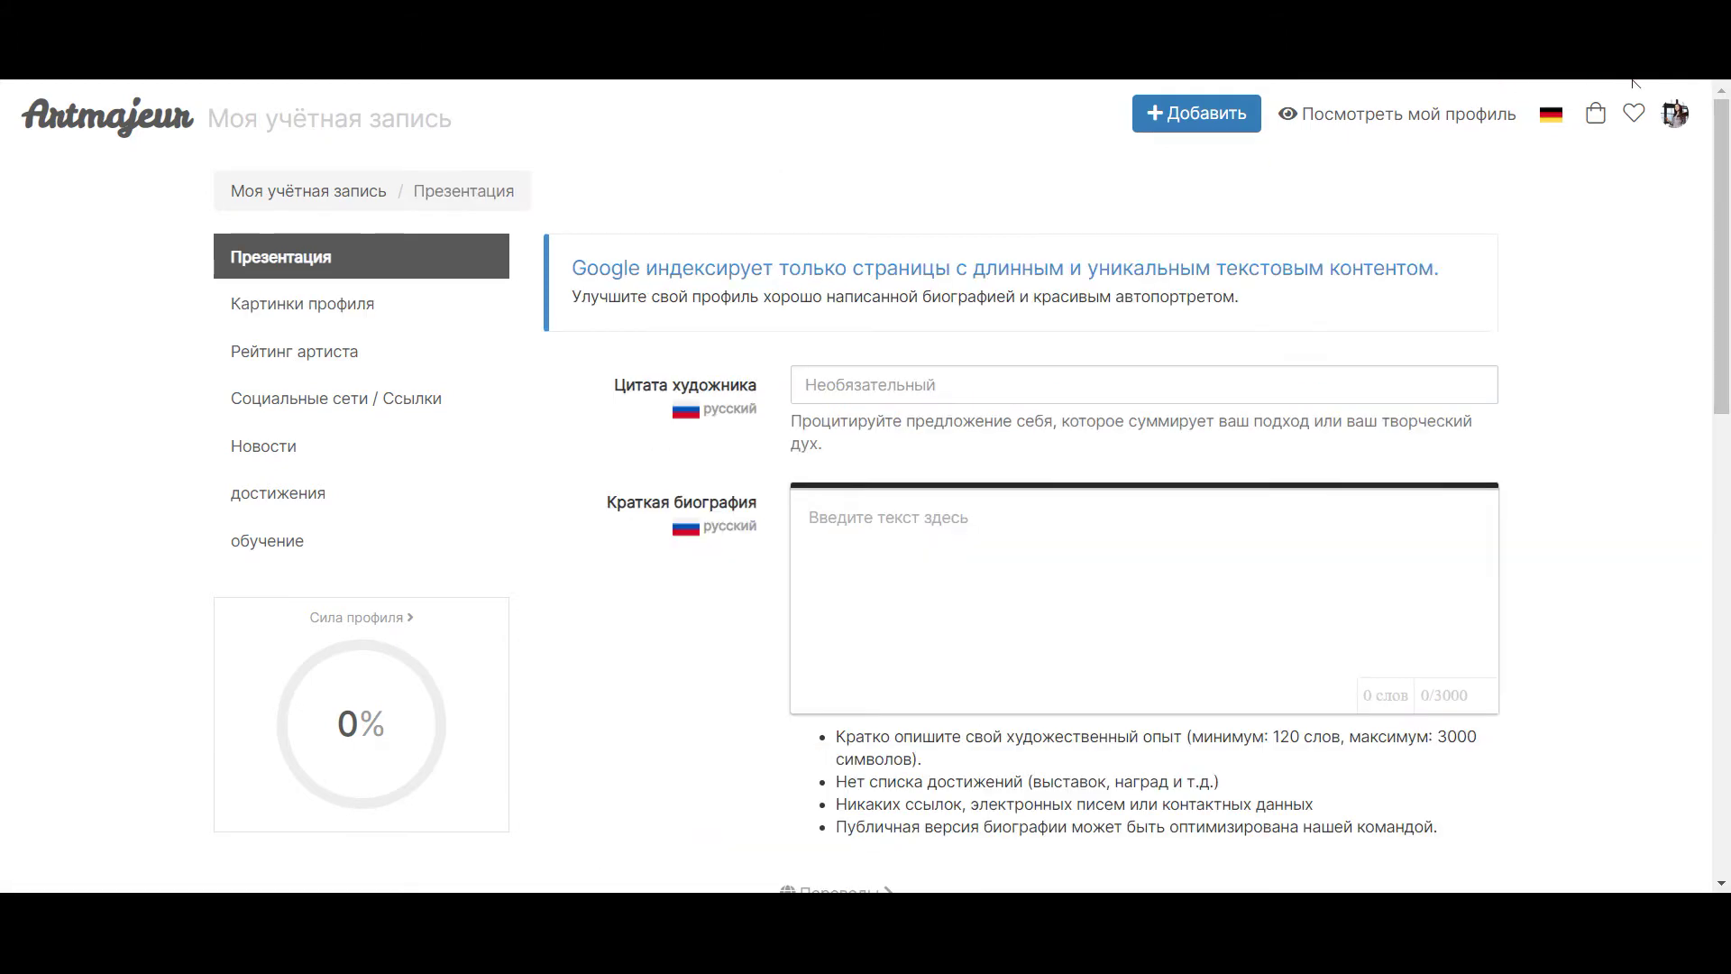
Enter the artist quote "Life is full of treasures. If you want you can take it..." in the presentation.
left_click(904, 288)
type(". ")
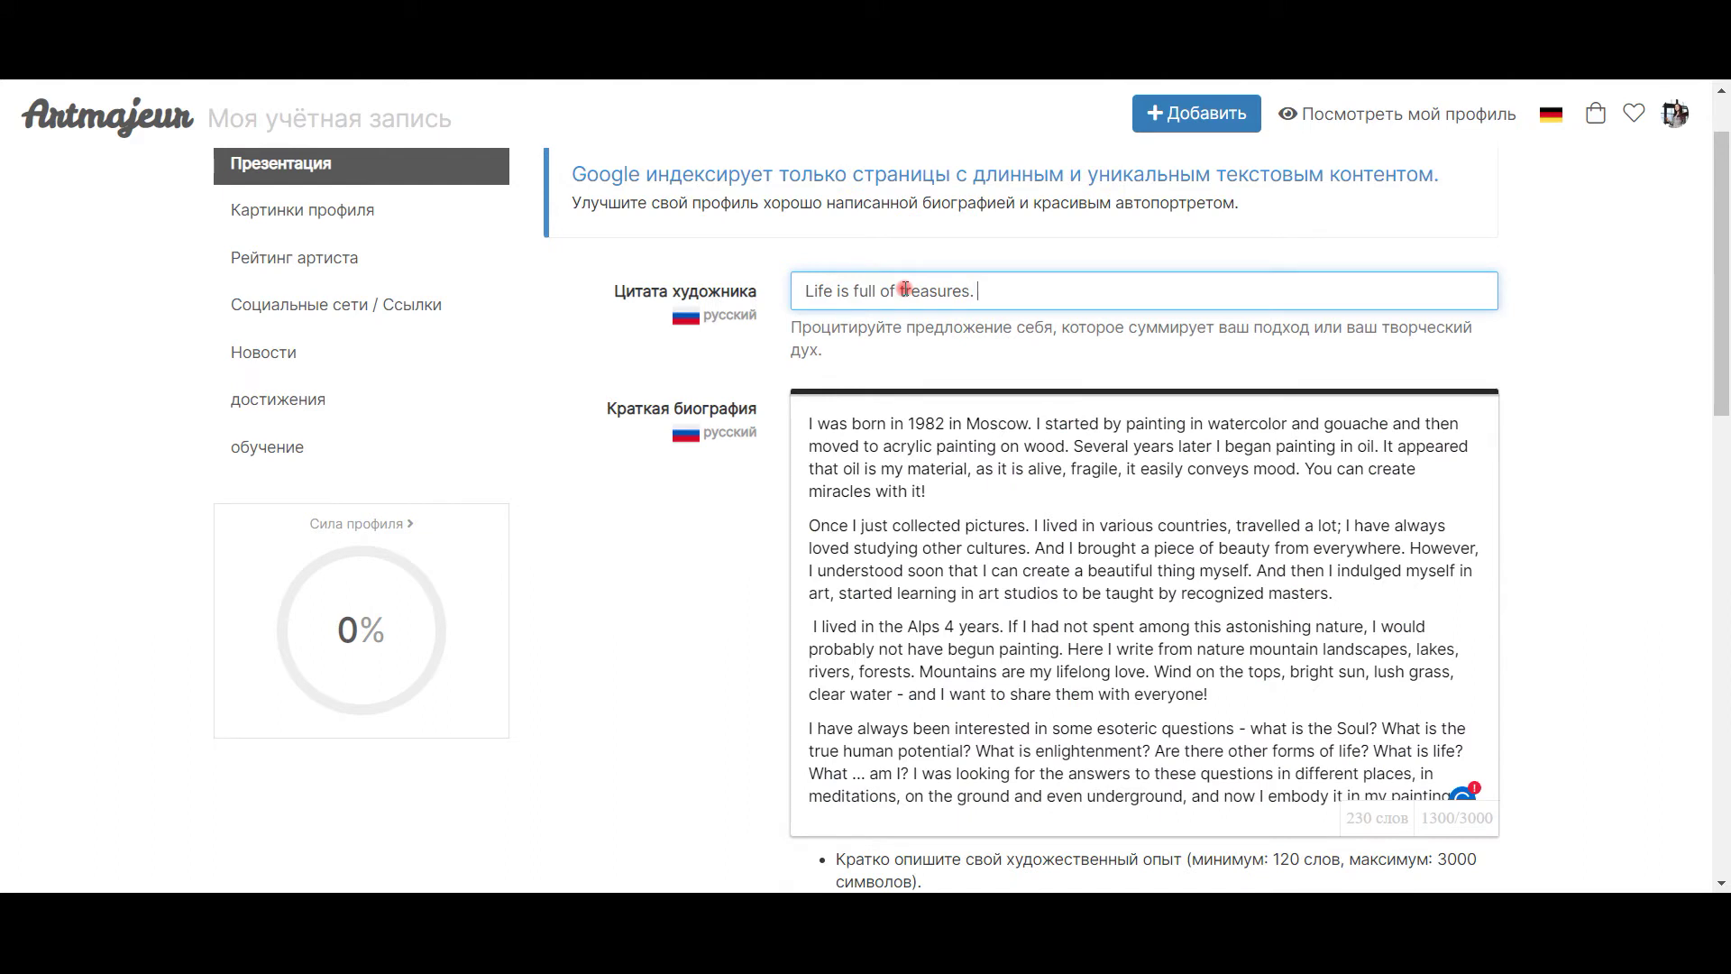
type("If you want you can owe it")
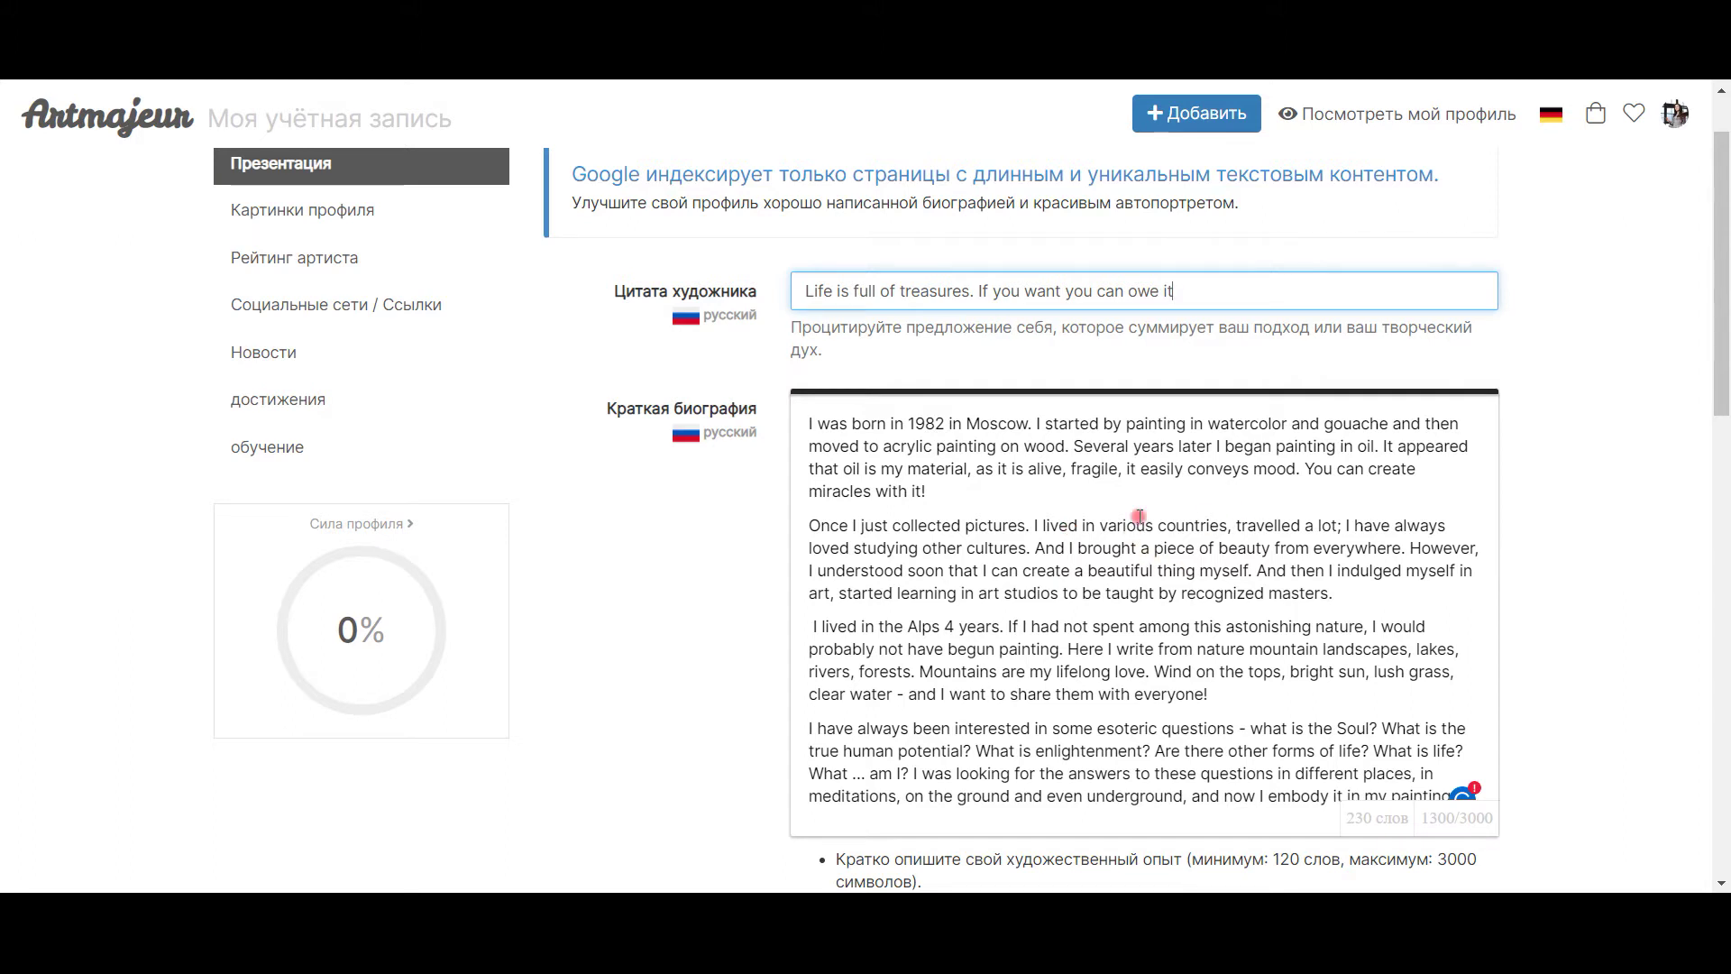
double_click(1148, 287)
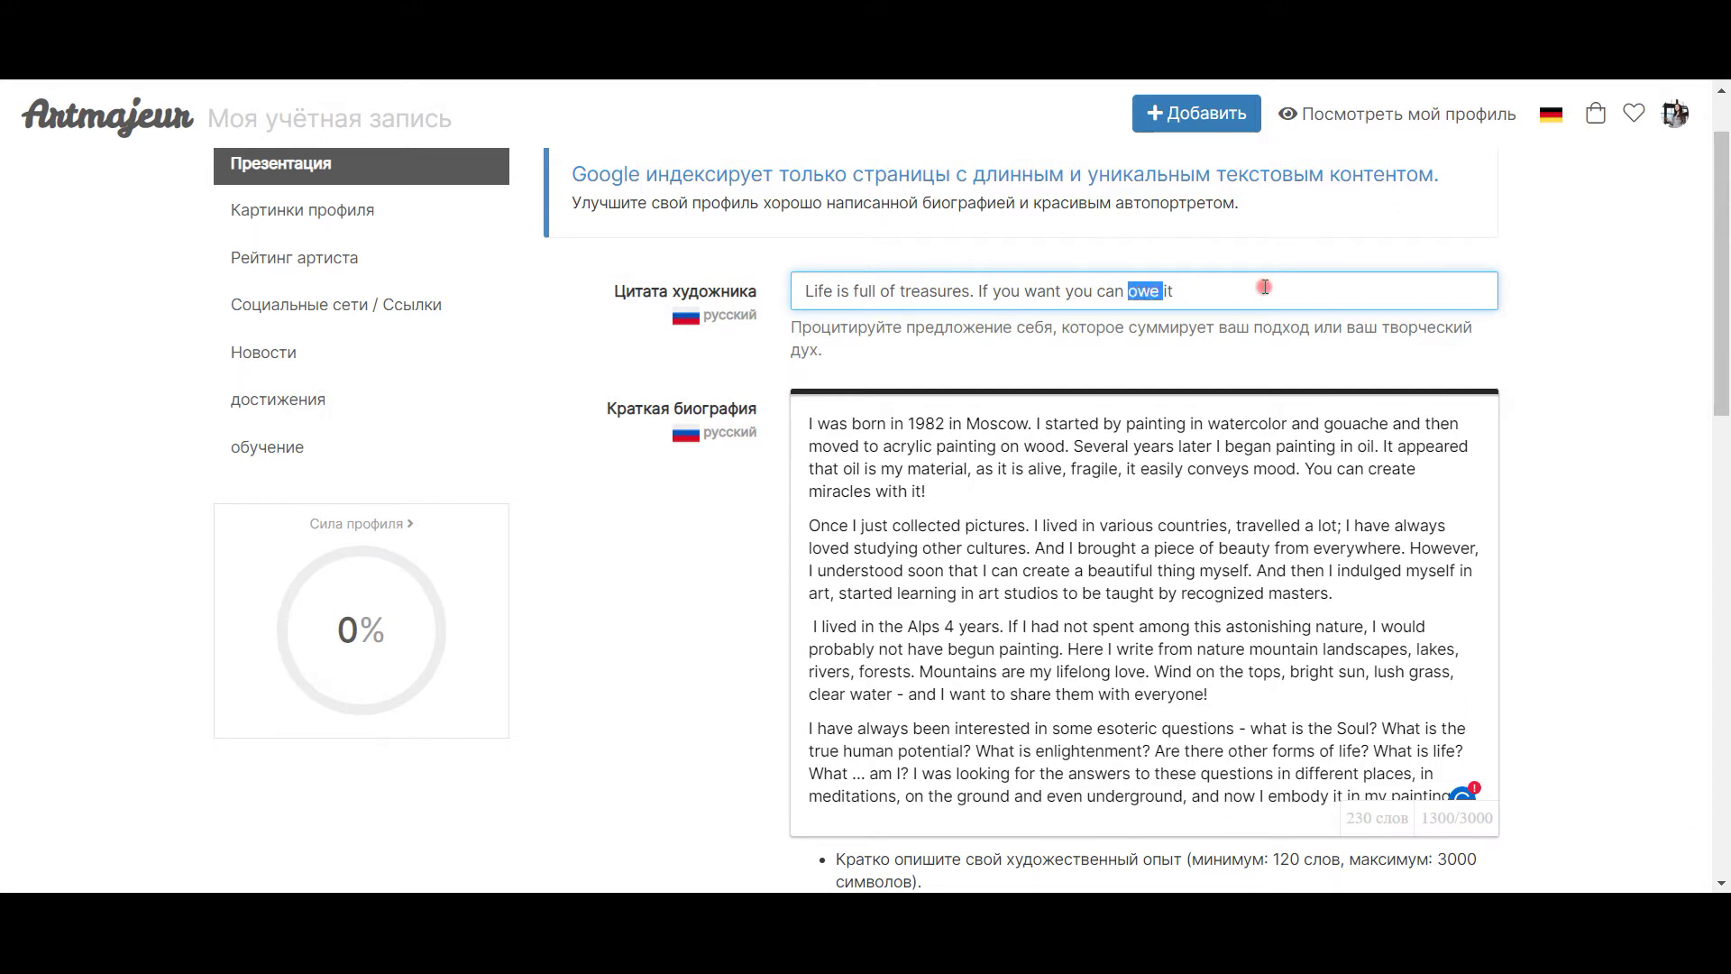
type("take")
left_click(1265, 288)
type("/")
key("BackSpace")
type("..")
Add Hopper, Dali, Kandinsky, Caspar David Friedrich and Albrecht Dürer to the "Влияния" entries below the biography.
scroll(1184, 538, "down", 4)
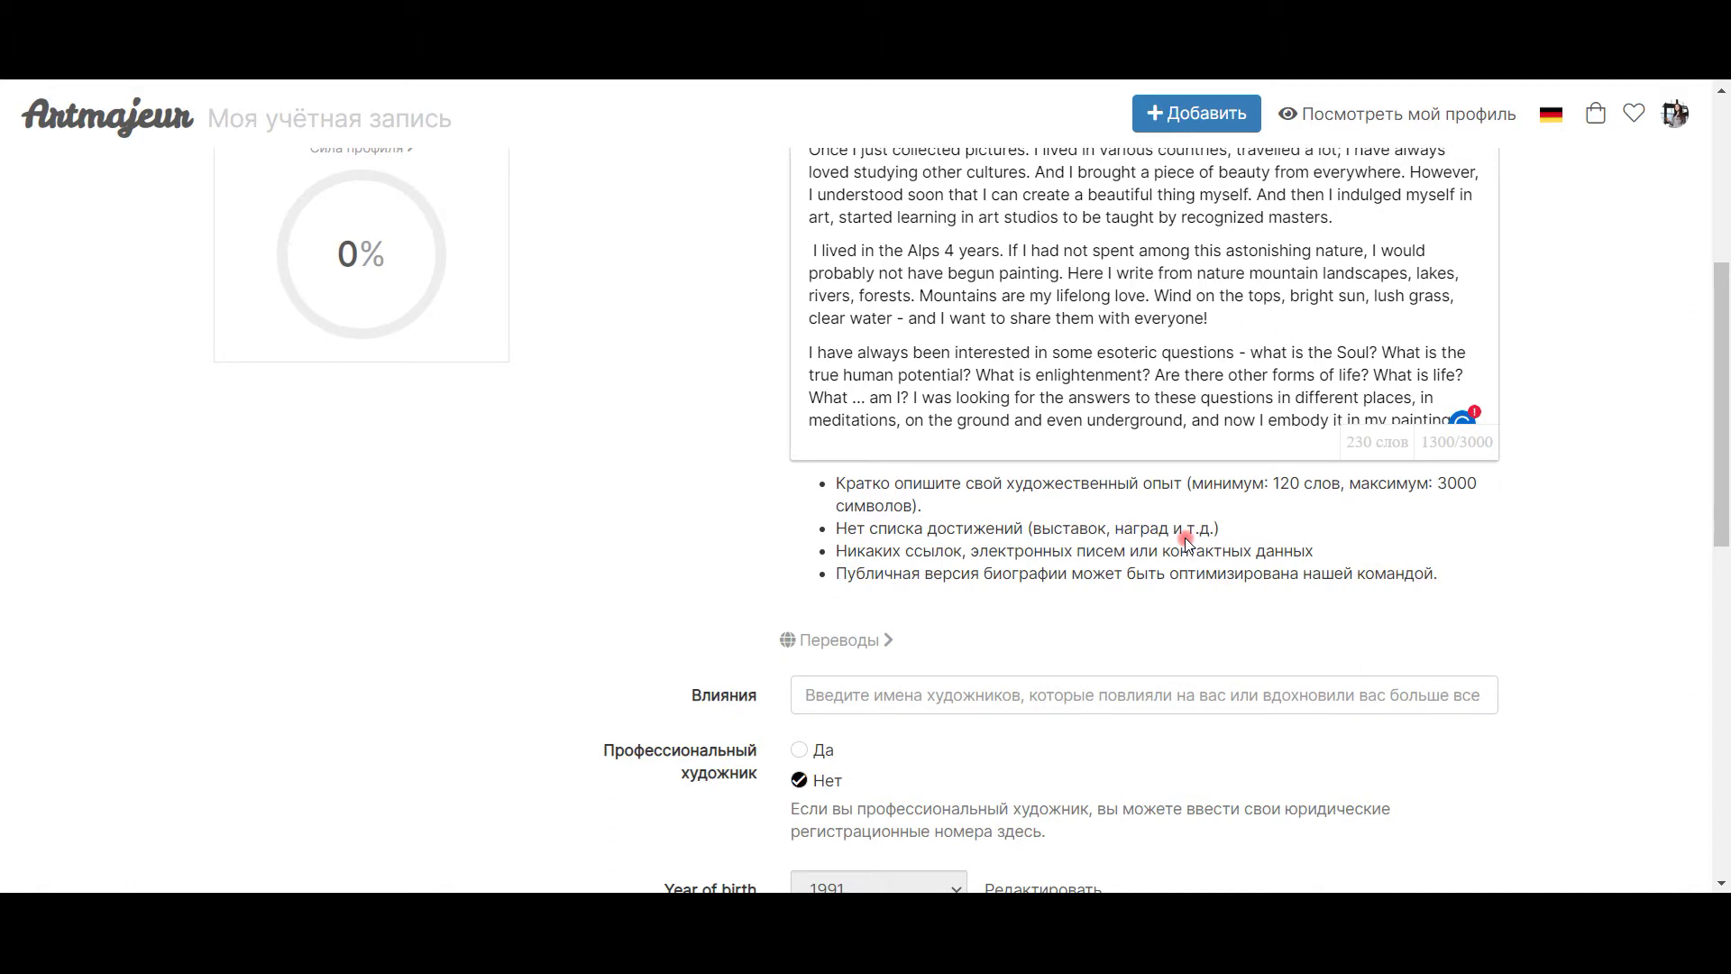
scroll(1184, 537, "down", 2)
left_click(1176, 548)
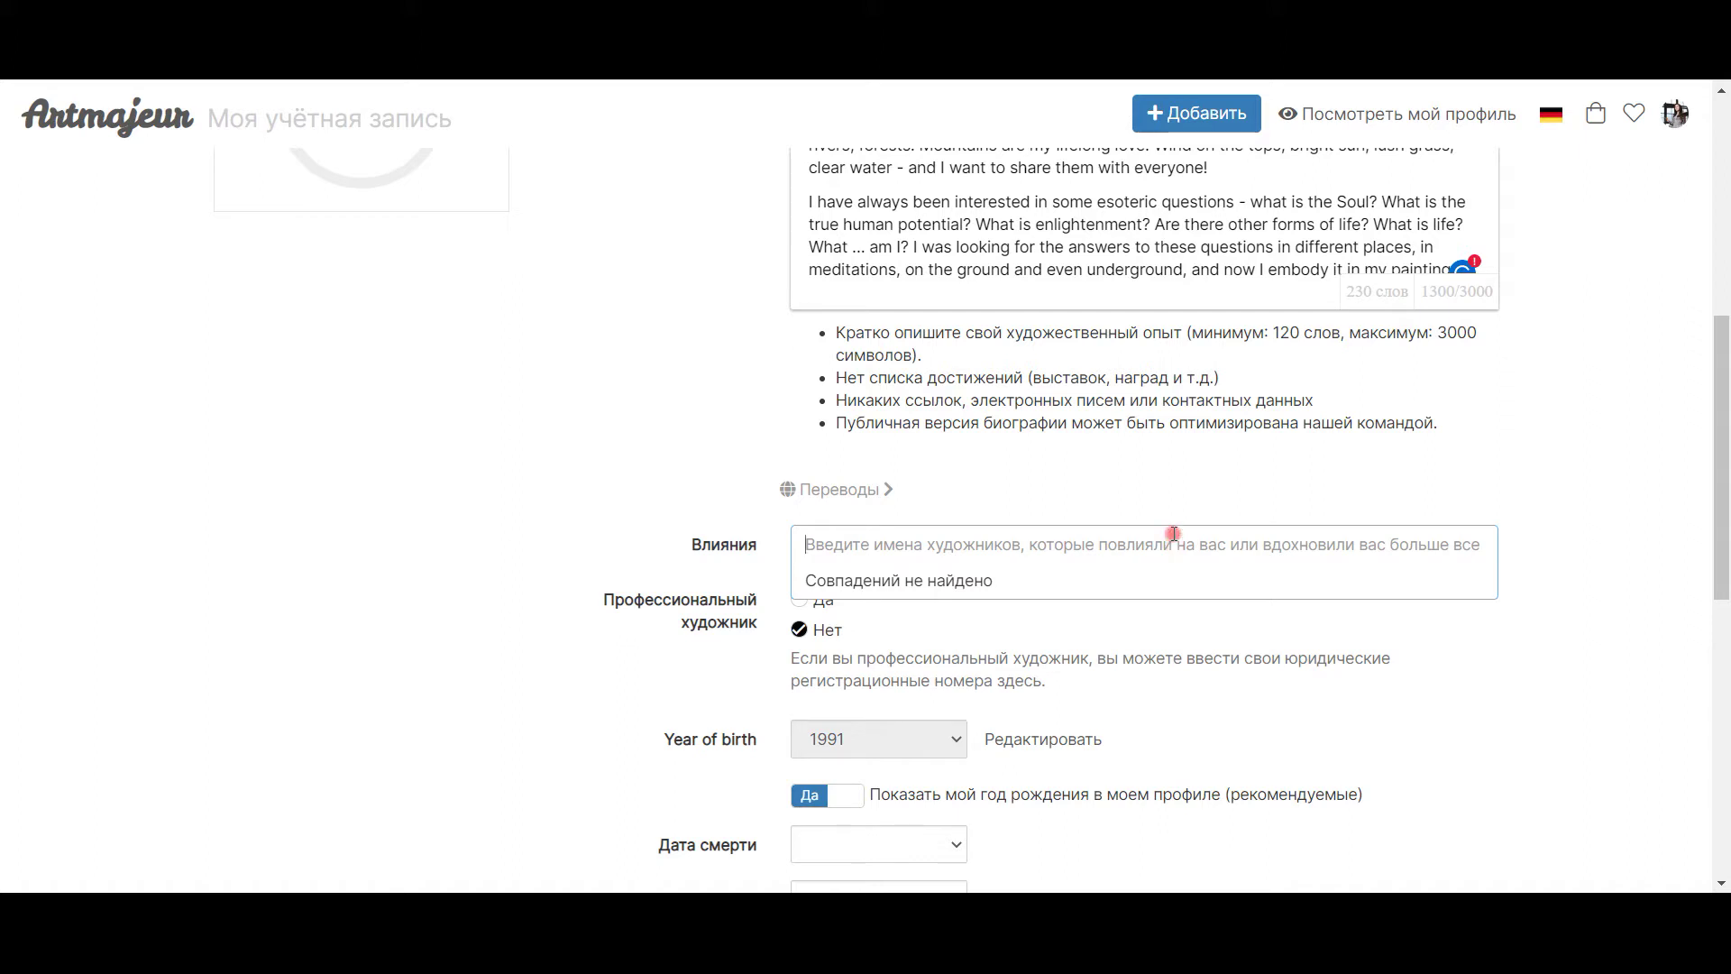
type("Hopper")
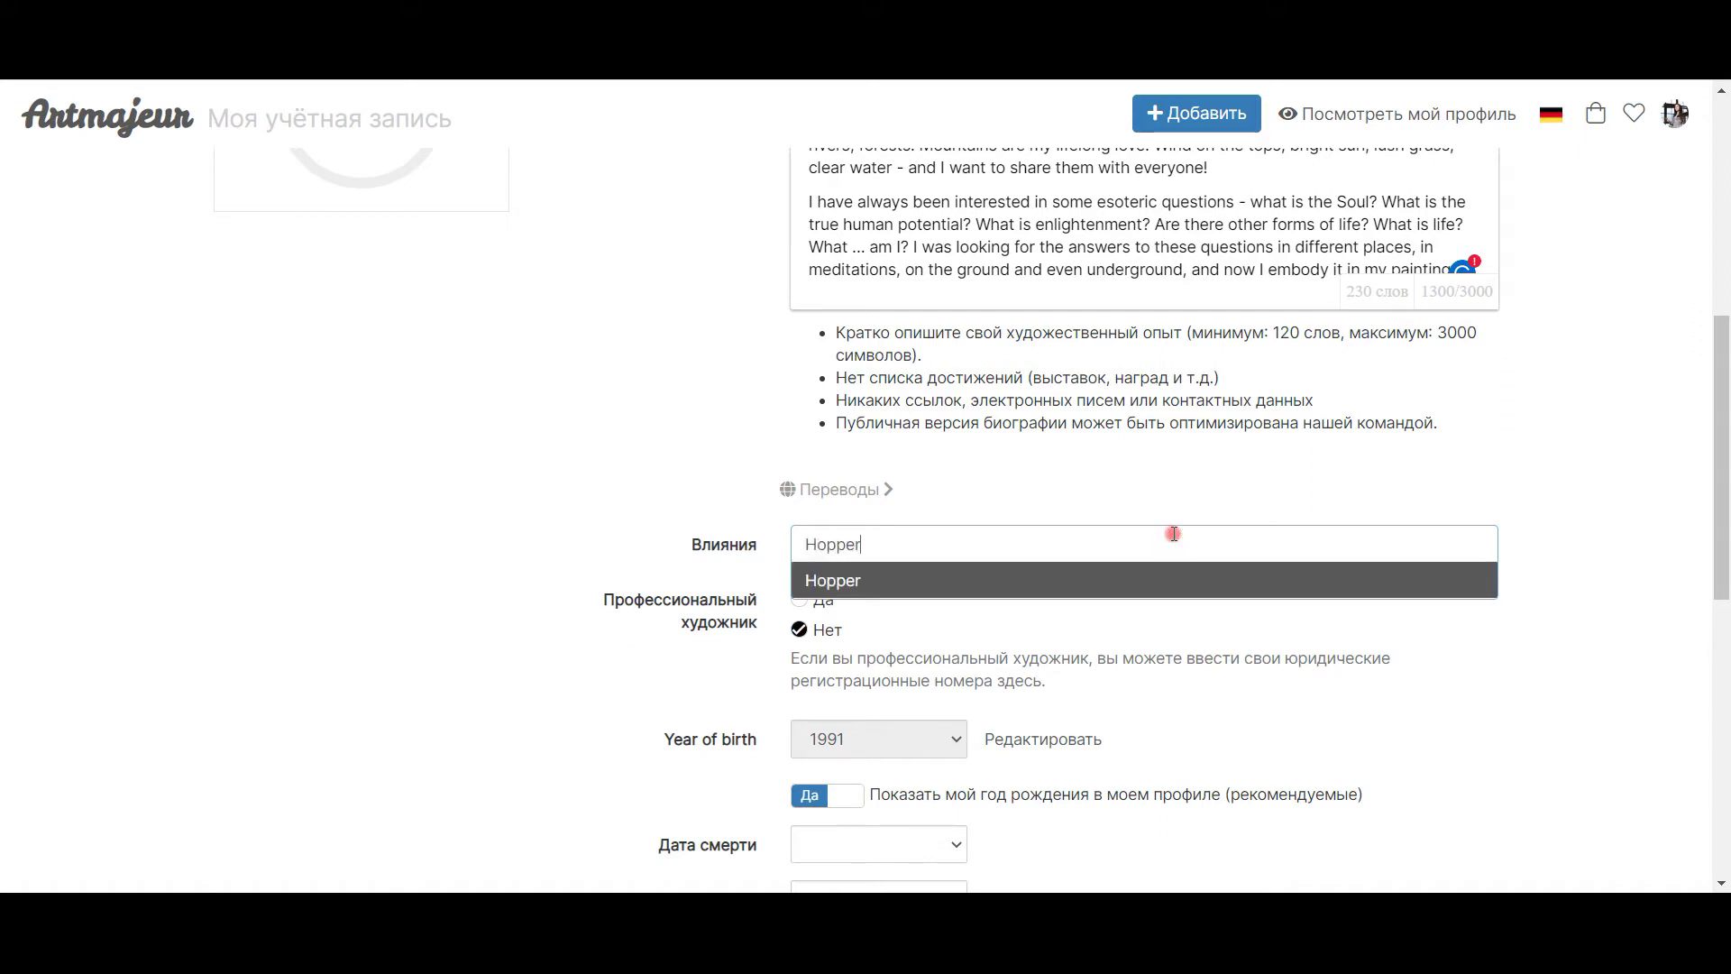
key("Return")
type("Dali")
key("Return")
type("Kand")
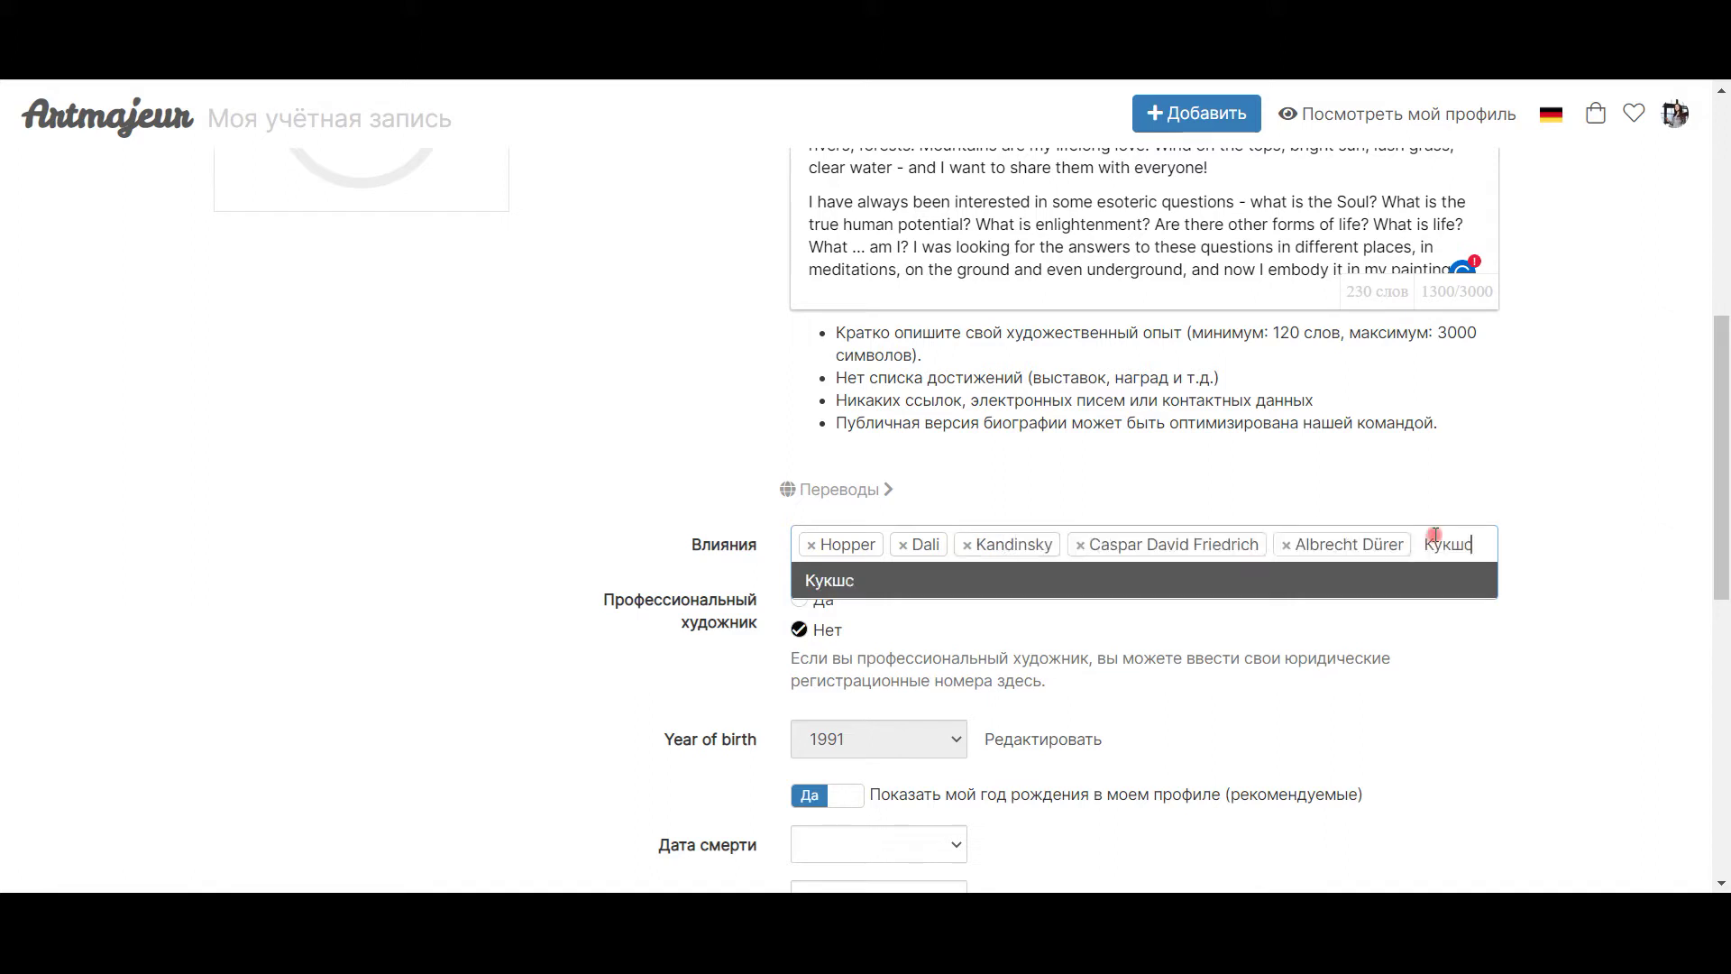
Clear the mistyped Cyrillic text in "Влияния" and add Rerich as another influence.
key("BackSpace")
key("BackSpace")
key("BackSpace")
key("BackSpace")
key("BackSpace")
type("Rerich")
key("Return")
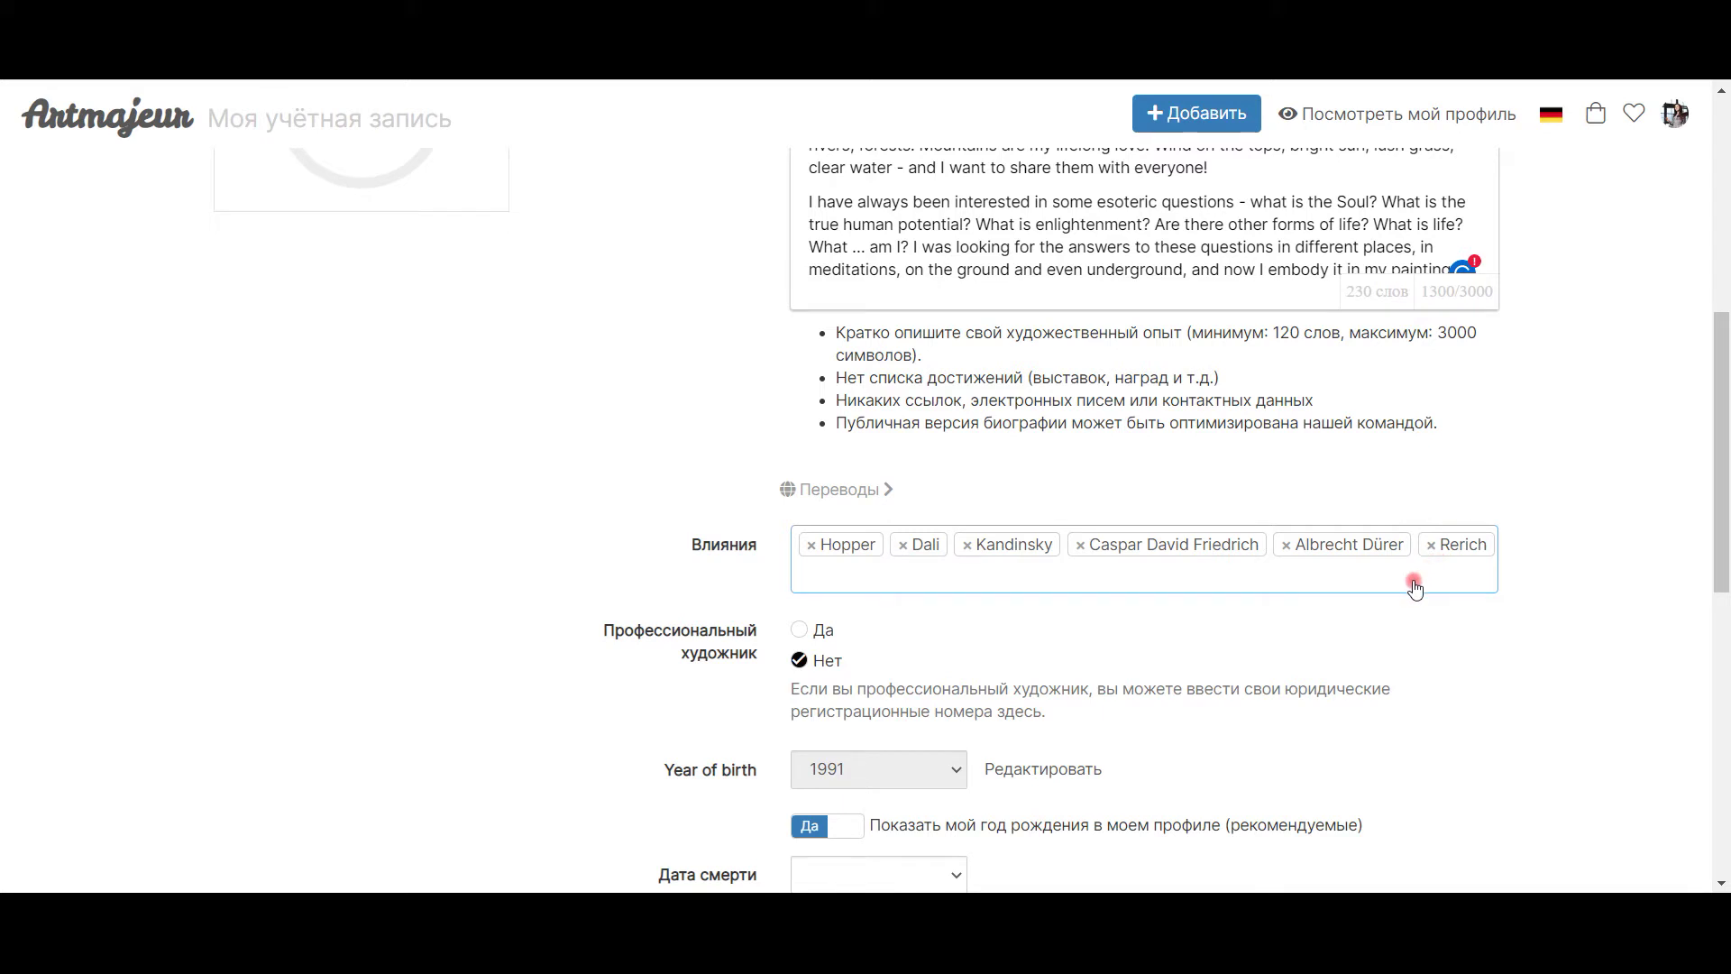
Turn off showing the year of birth in the profile and save the presentation.
scroll(1159, 582, "down", 2)
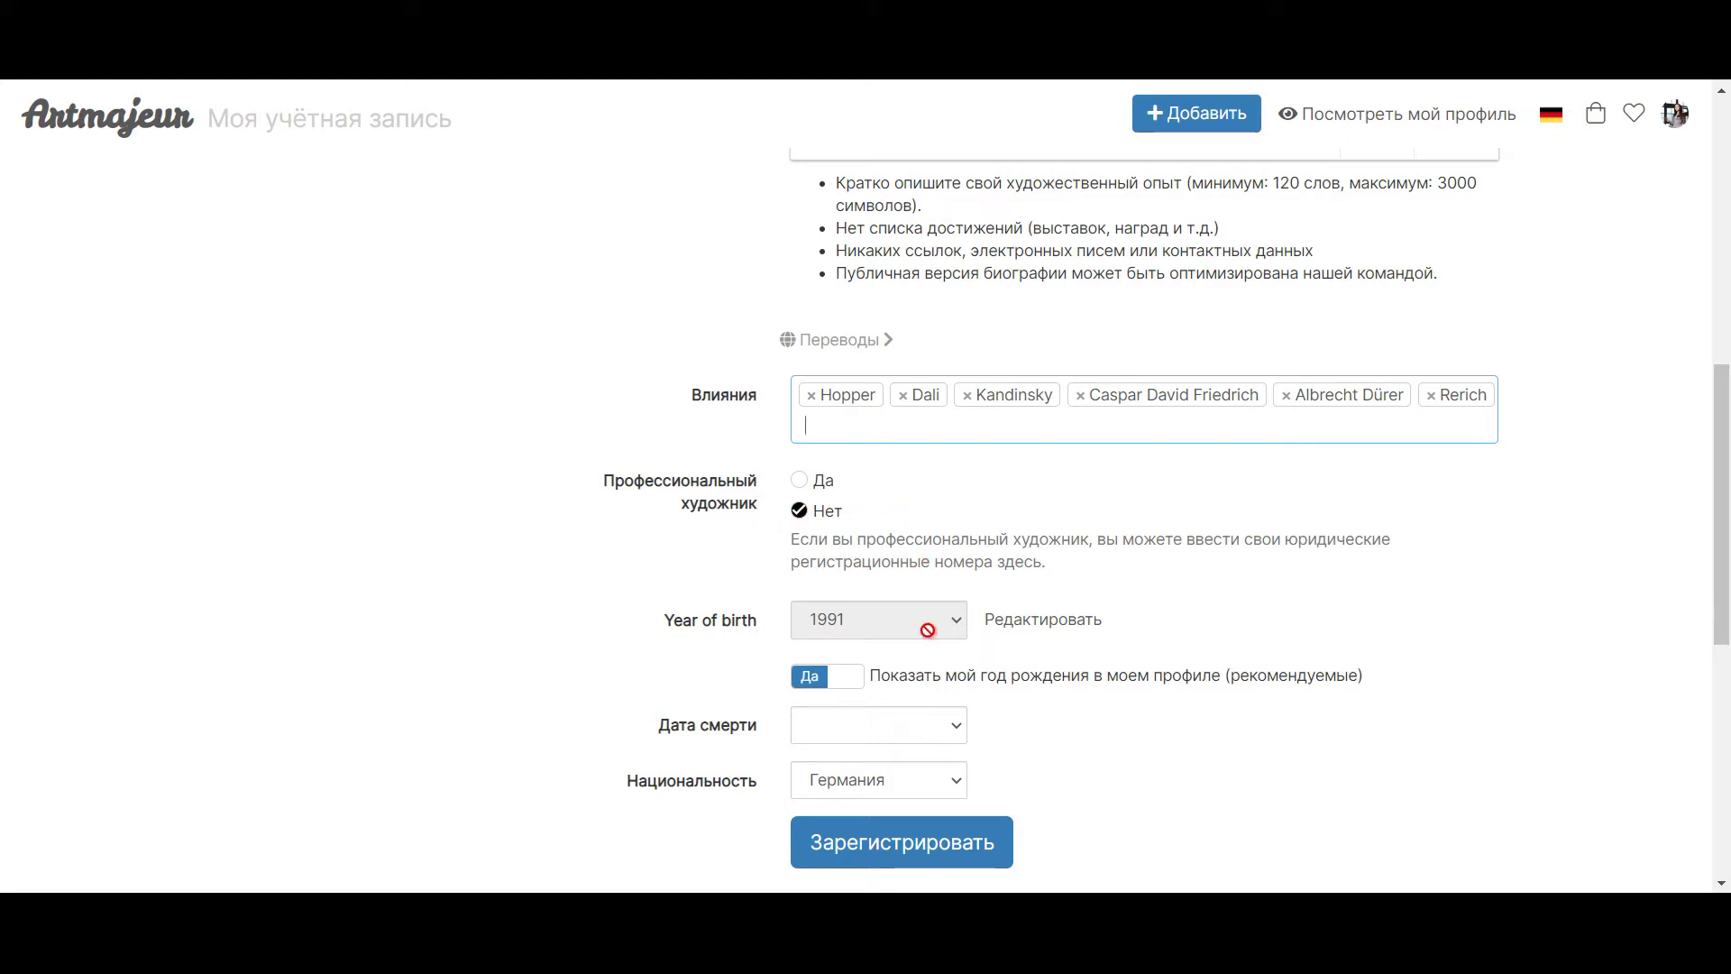
scroll(1127, 626, "down", 3)
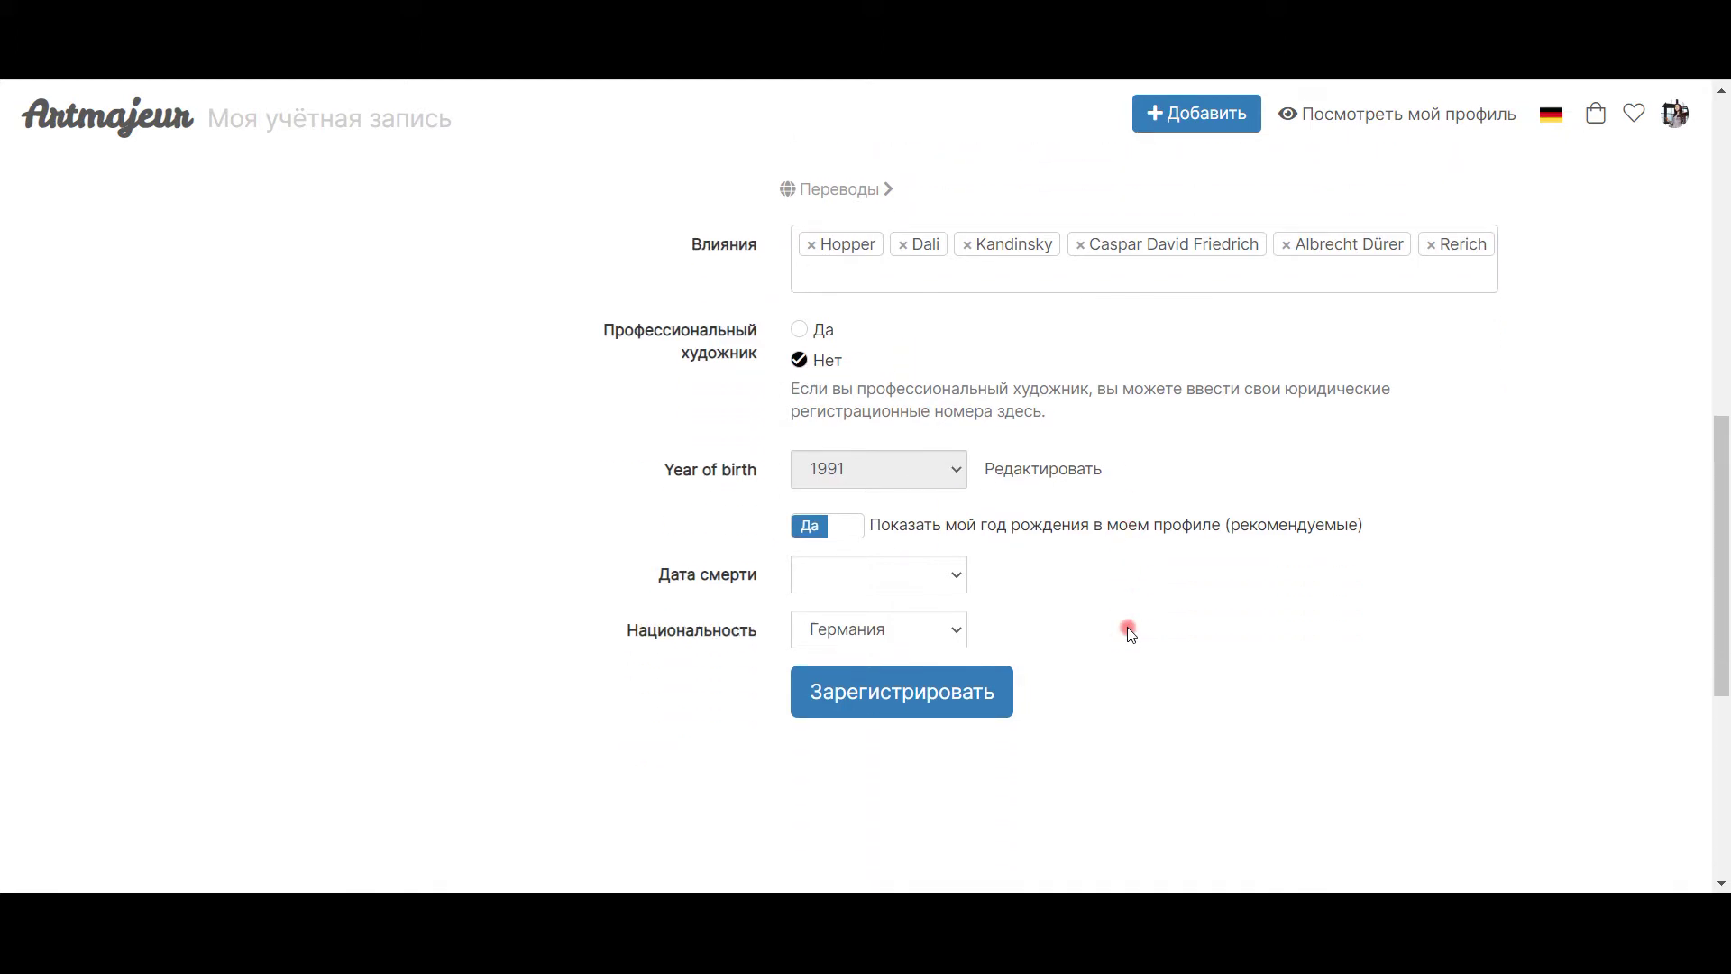
left_click(852, 526)
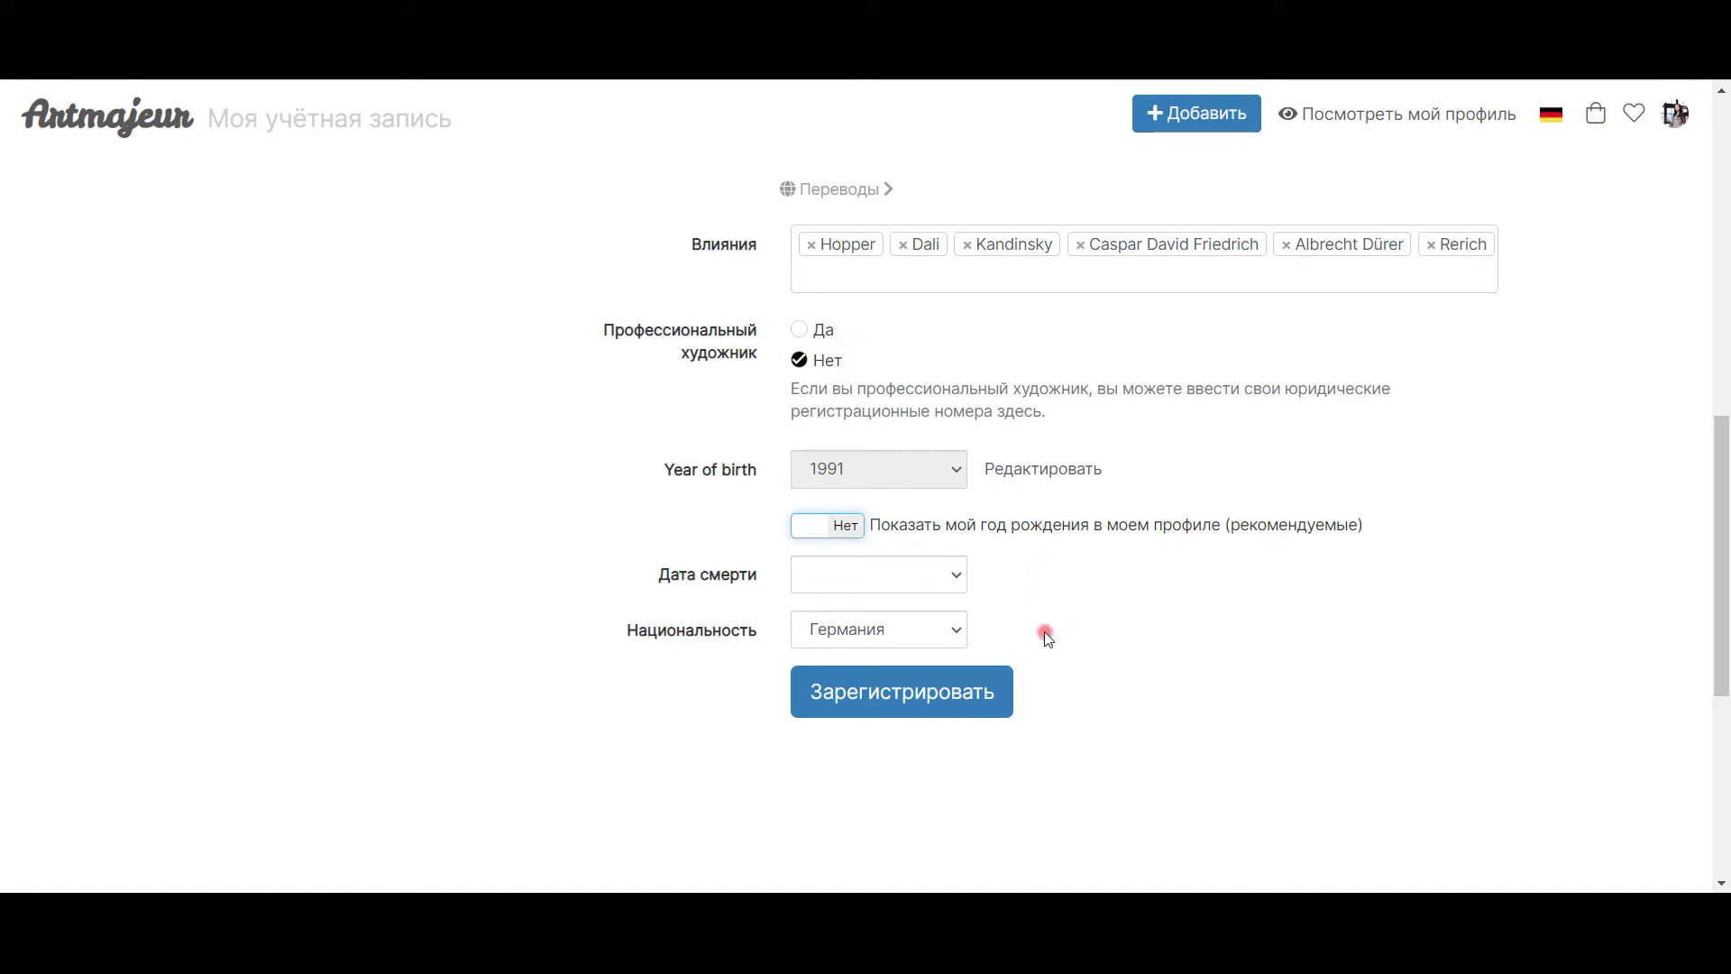
left_click(959, 696)
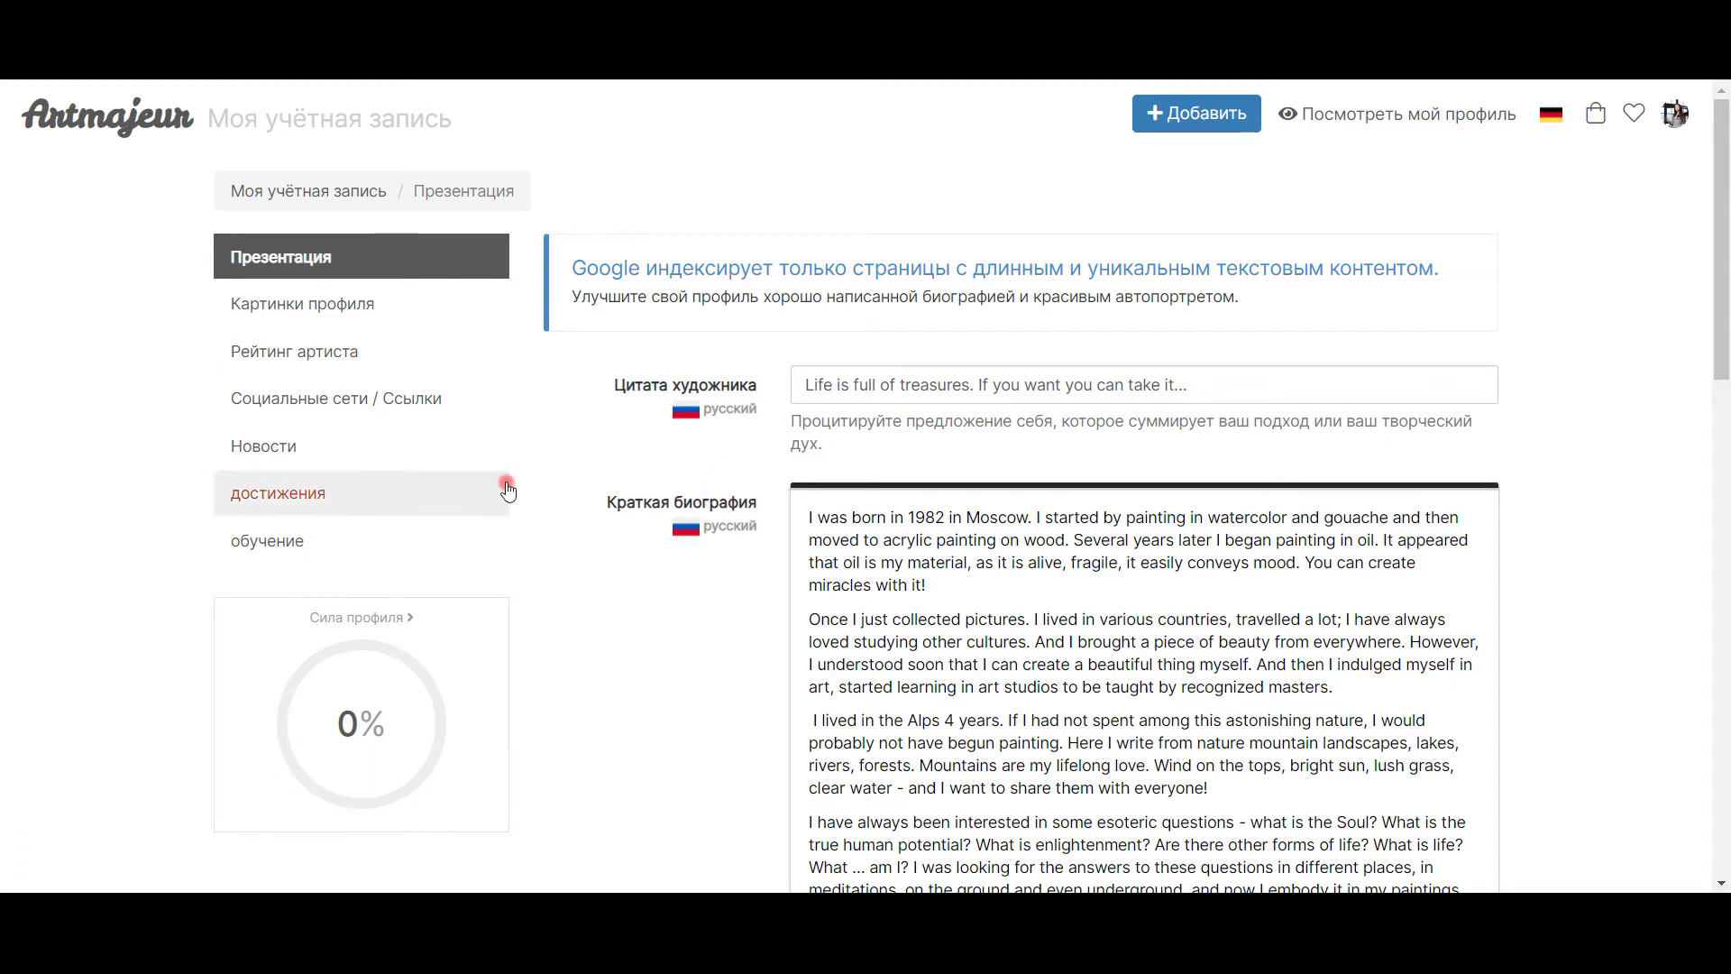
Return to the incomplete account's mandatory elements and open "Способы оплаты" for changing.
left_click(354, 194)
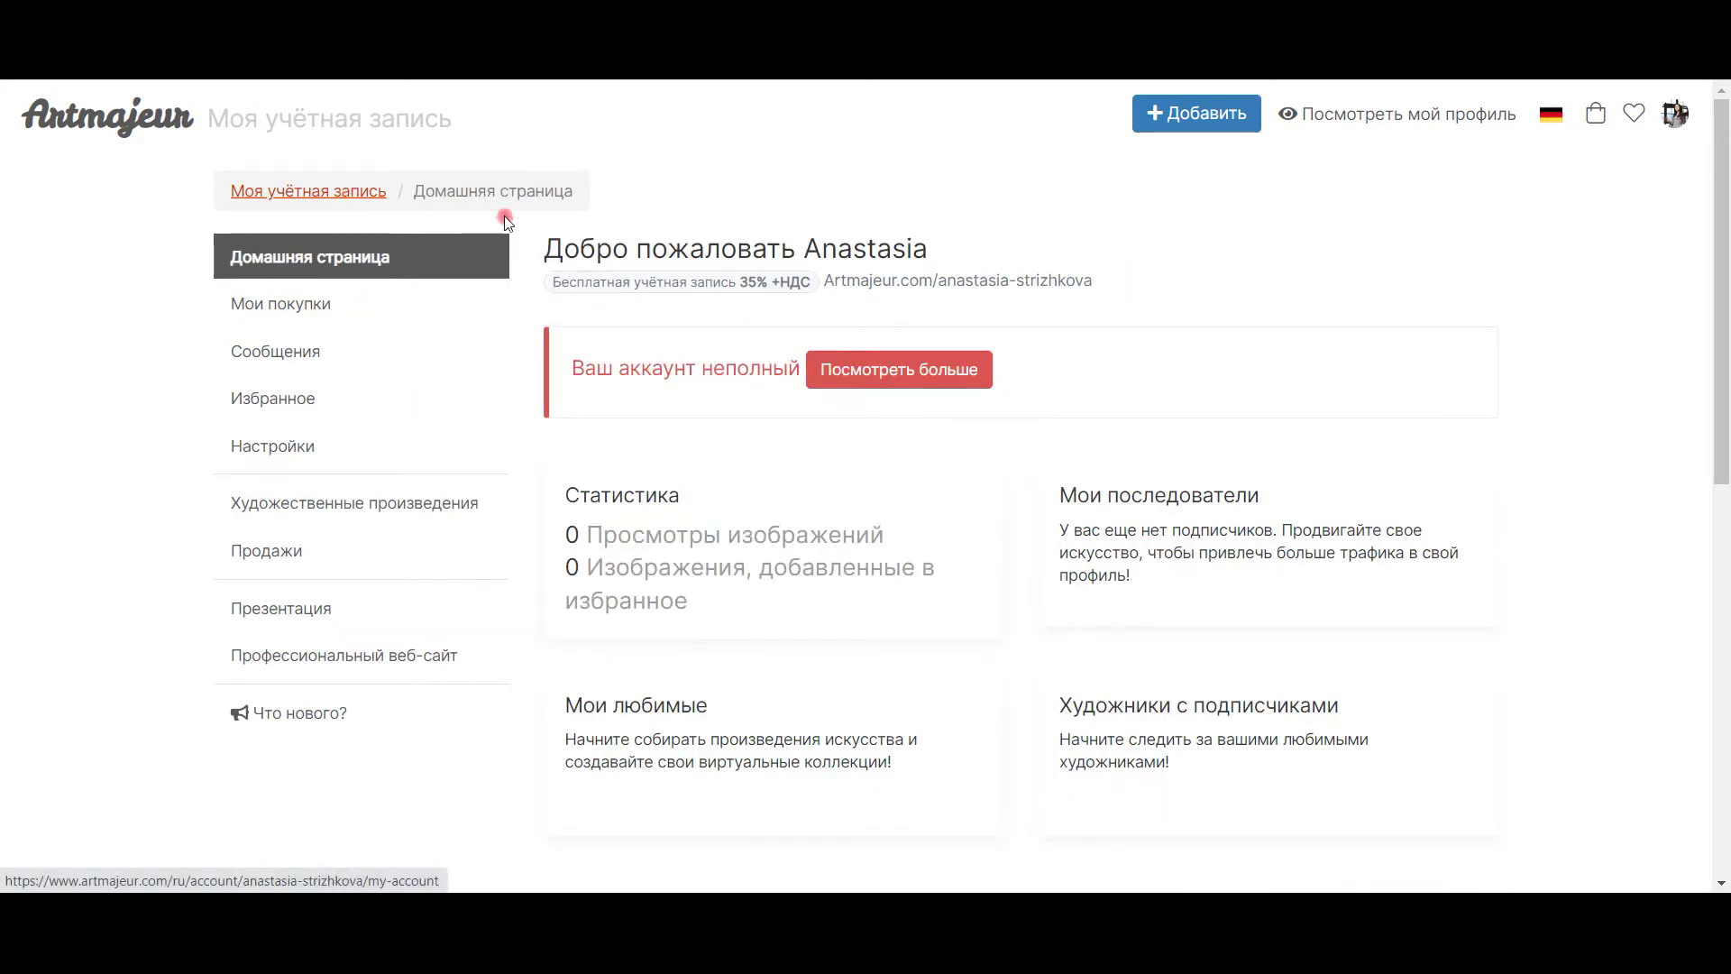
left_click(931, 379)
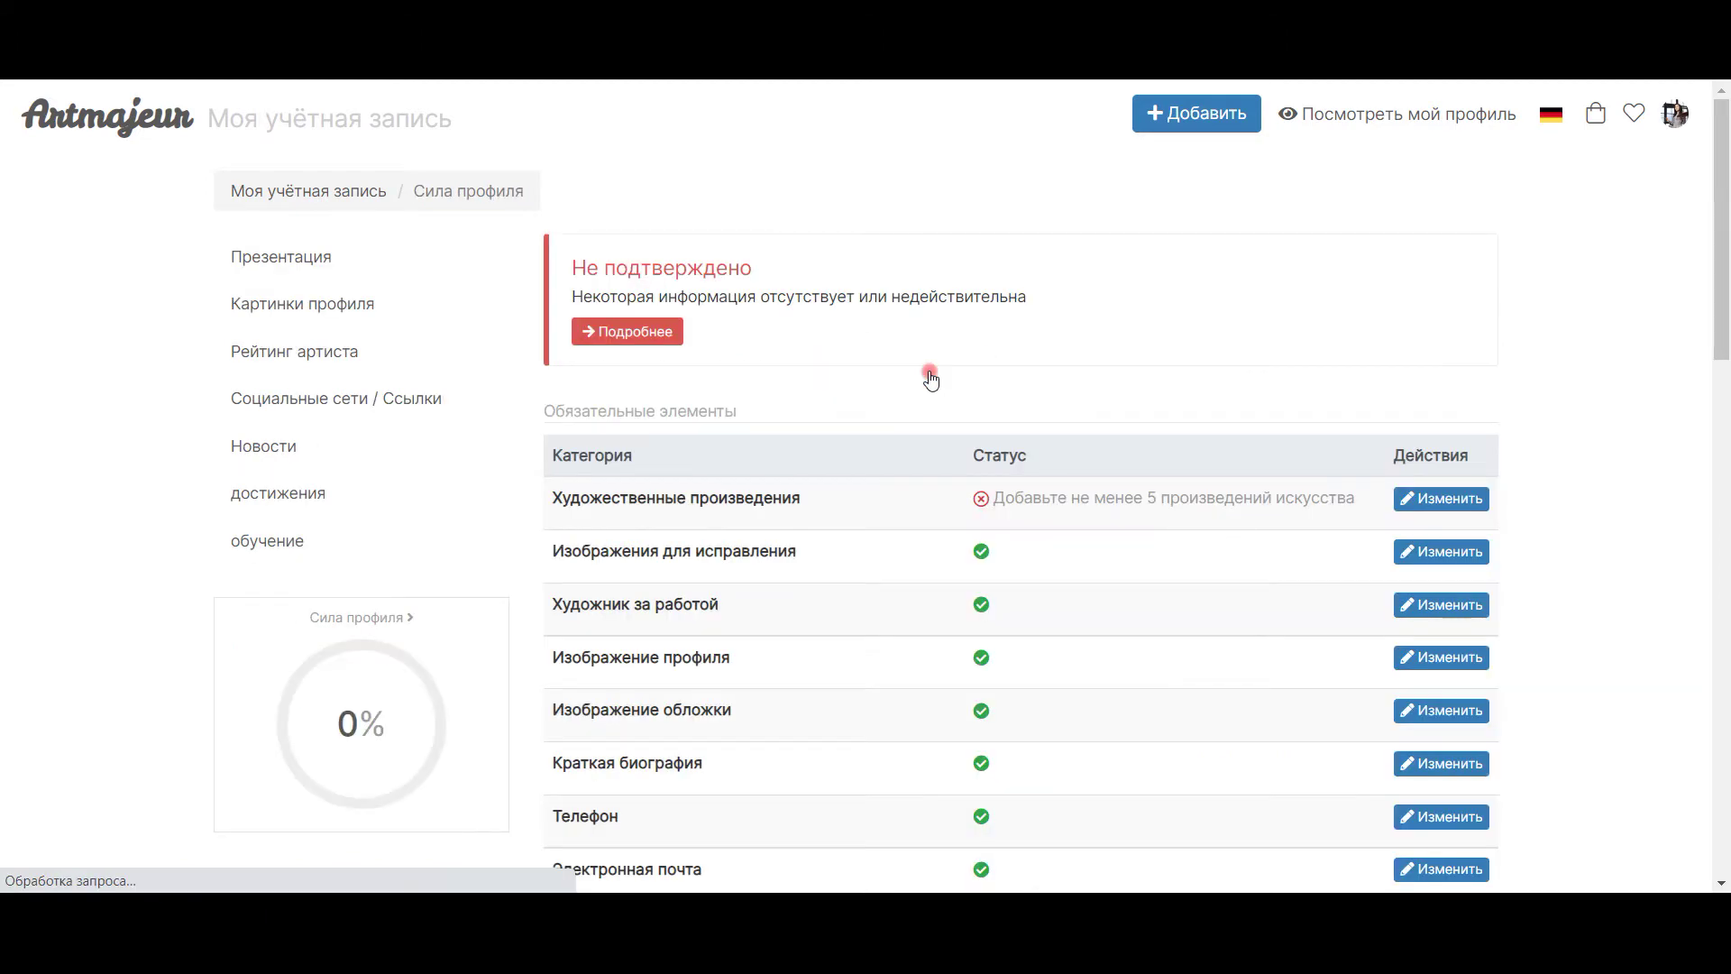
scroll(942, 347, "down", 5)
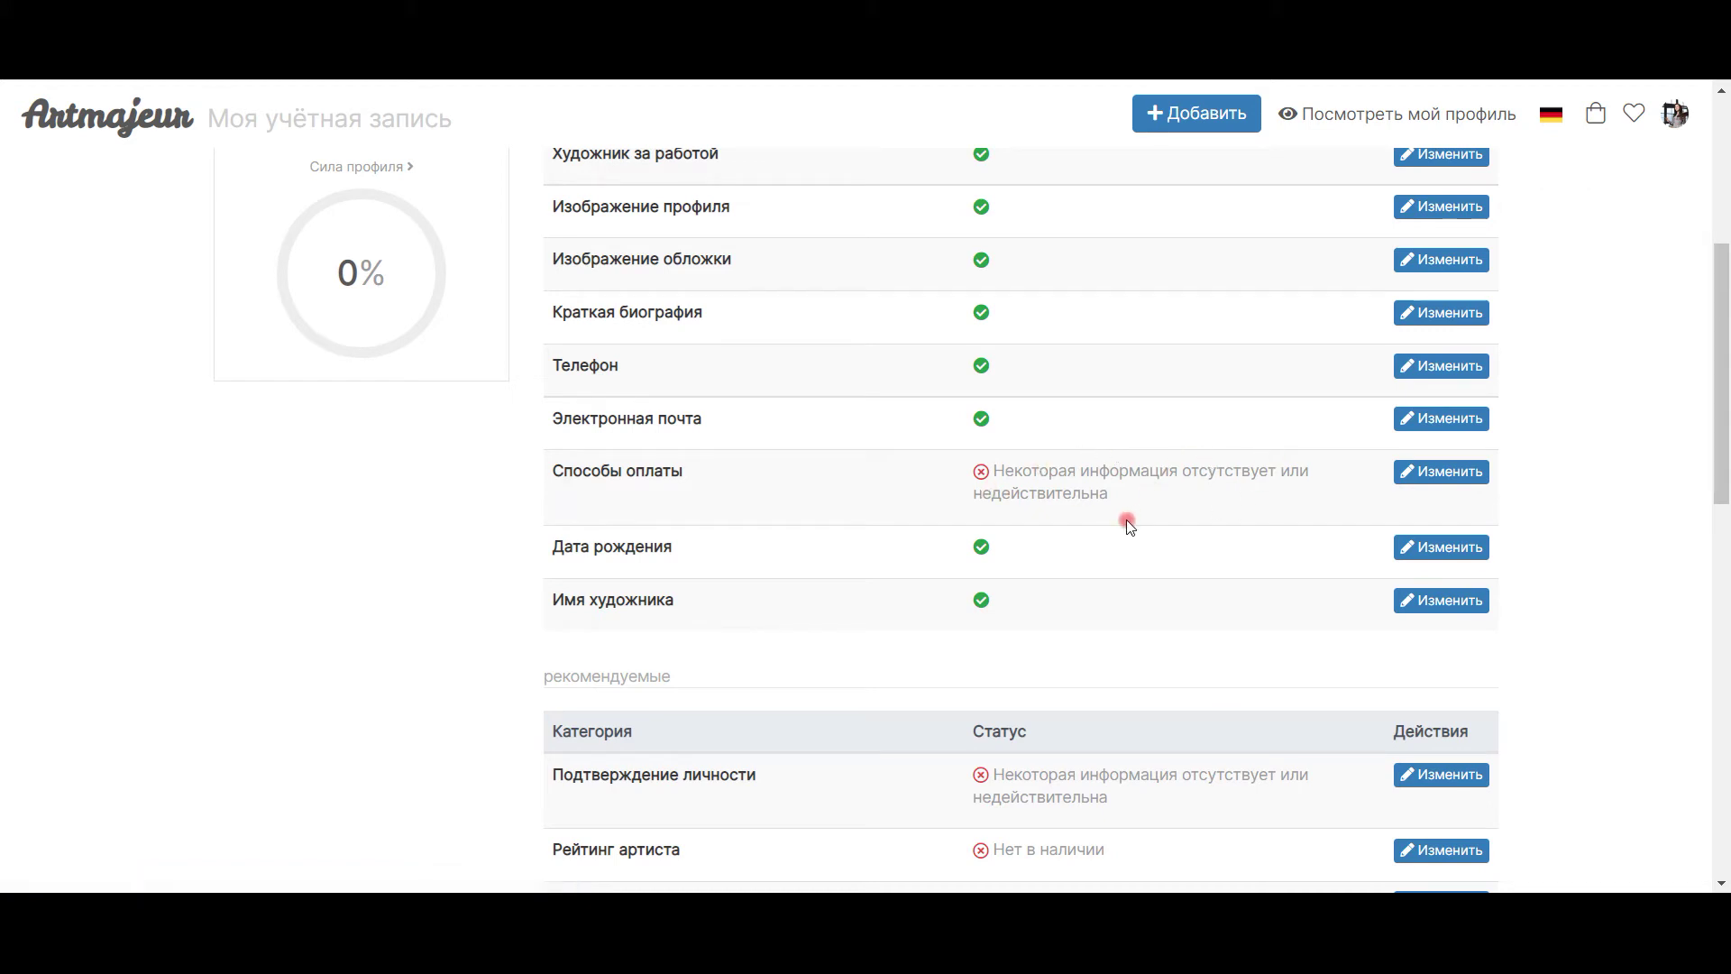
left_click(1451, 472)
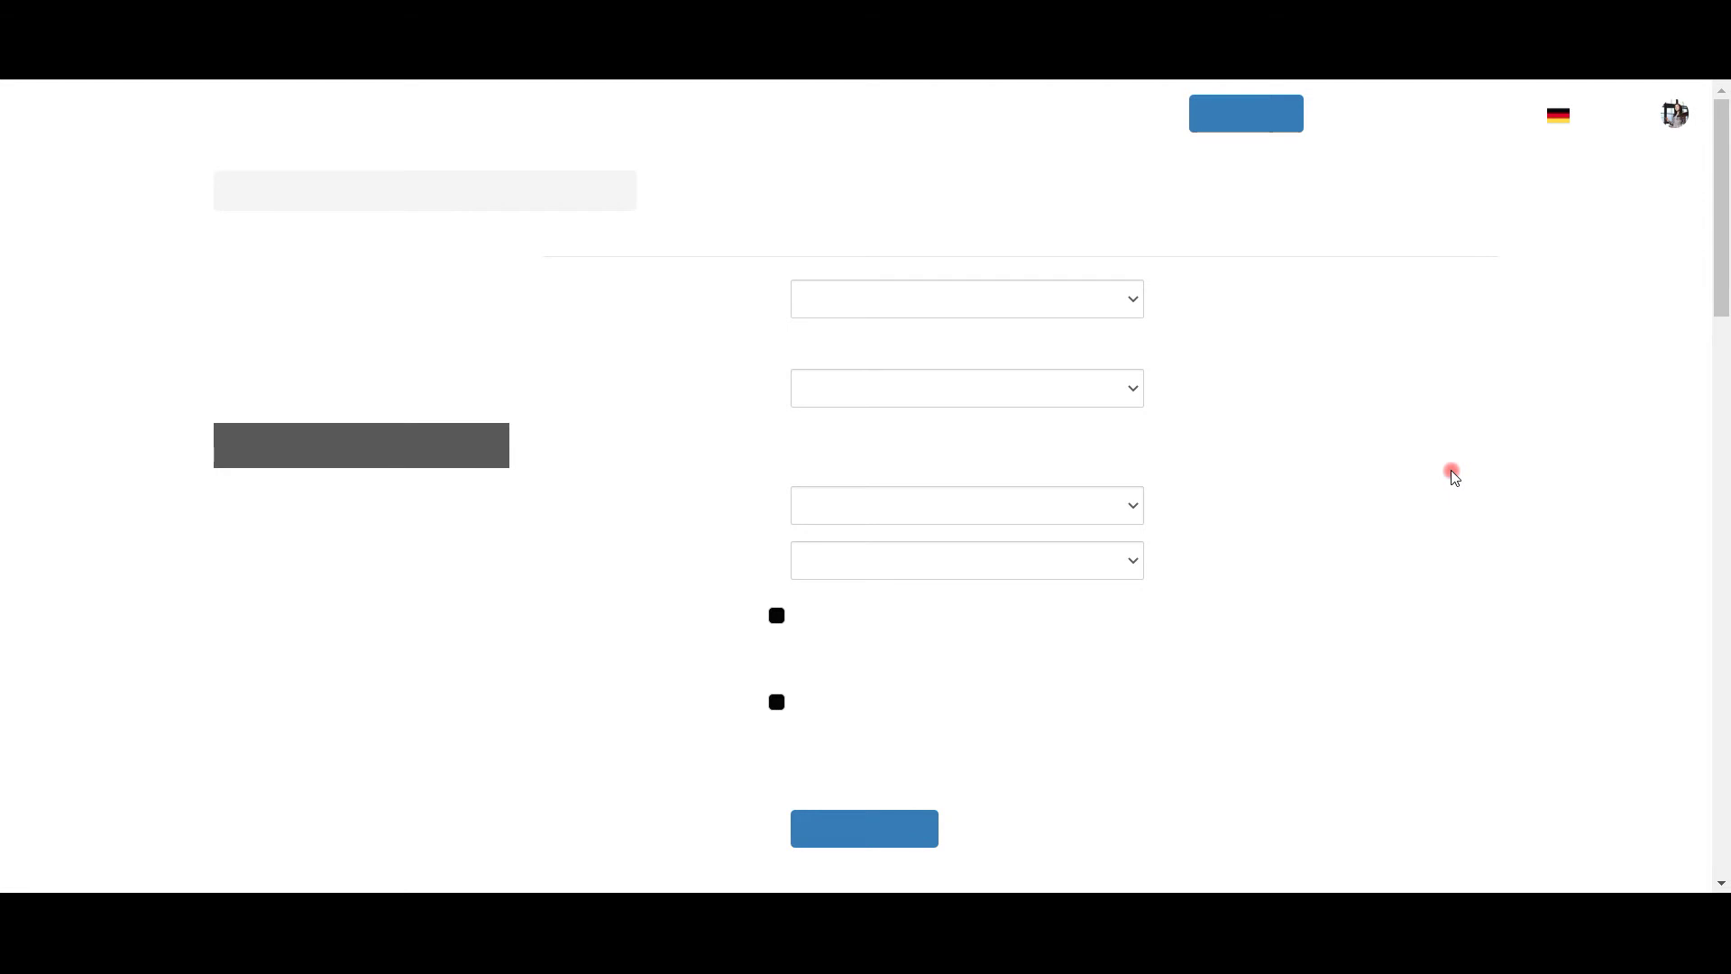
Set the "Отправка в пределах" shipping time to 3 дня and accept the fast-delivery notice.
left_click(983, 300)
left_click(983, 301)
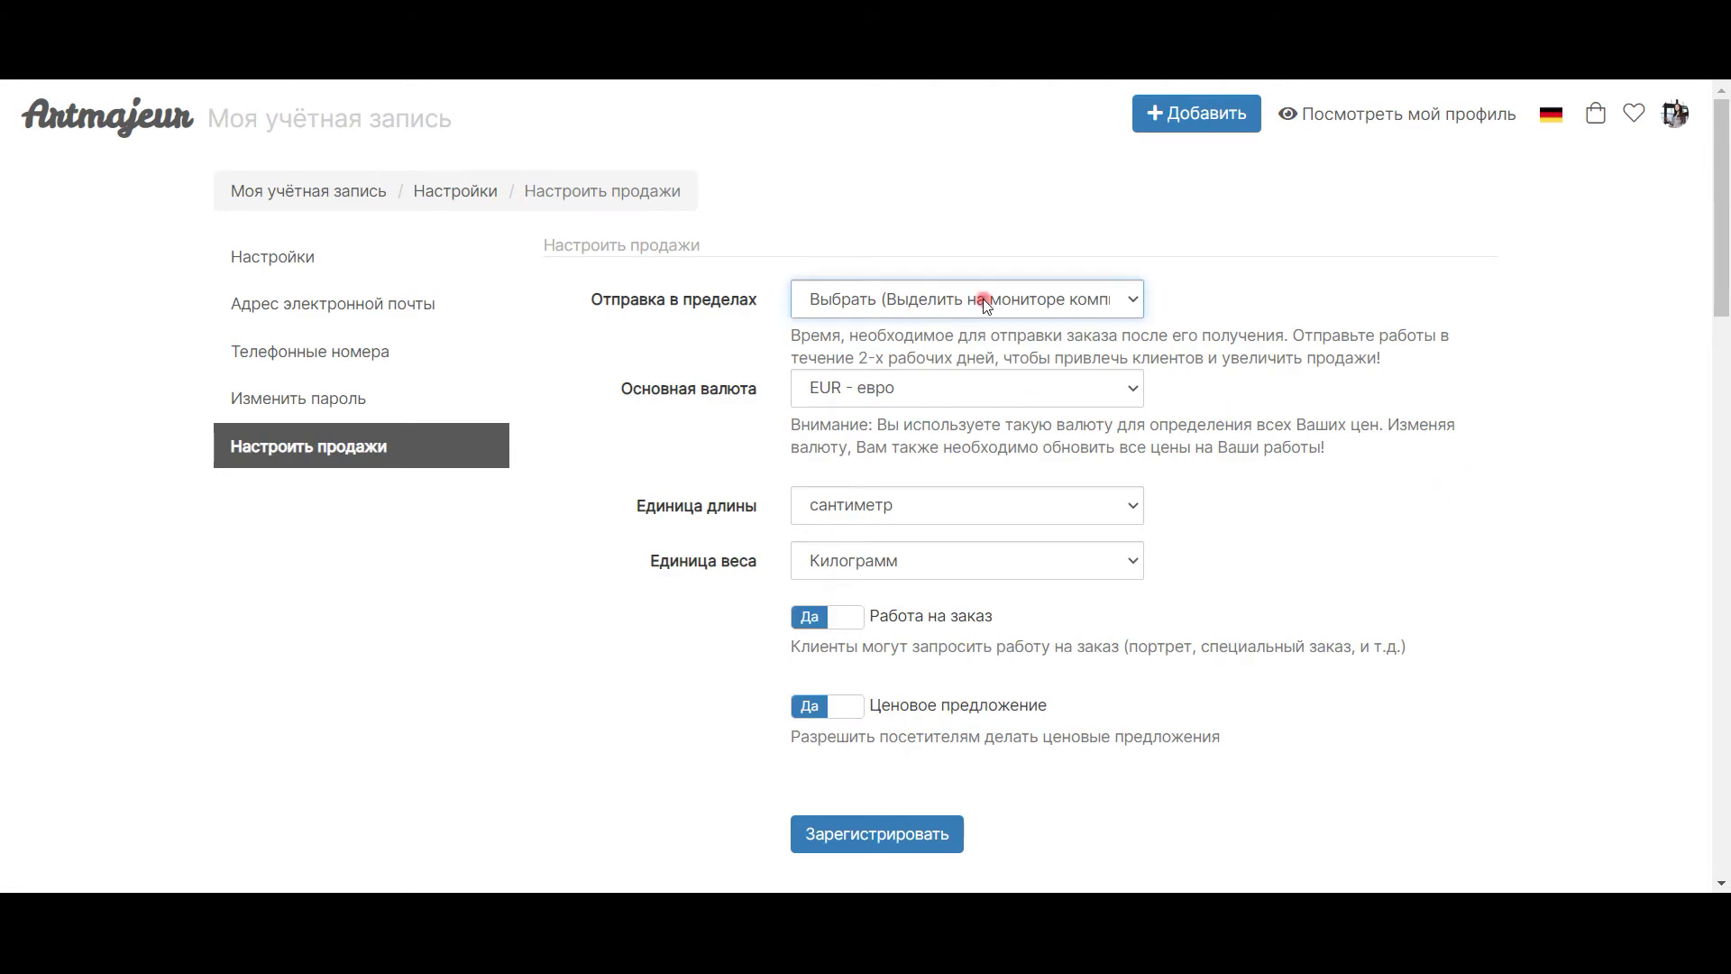
left_click(1126, 302)
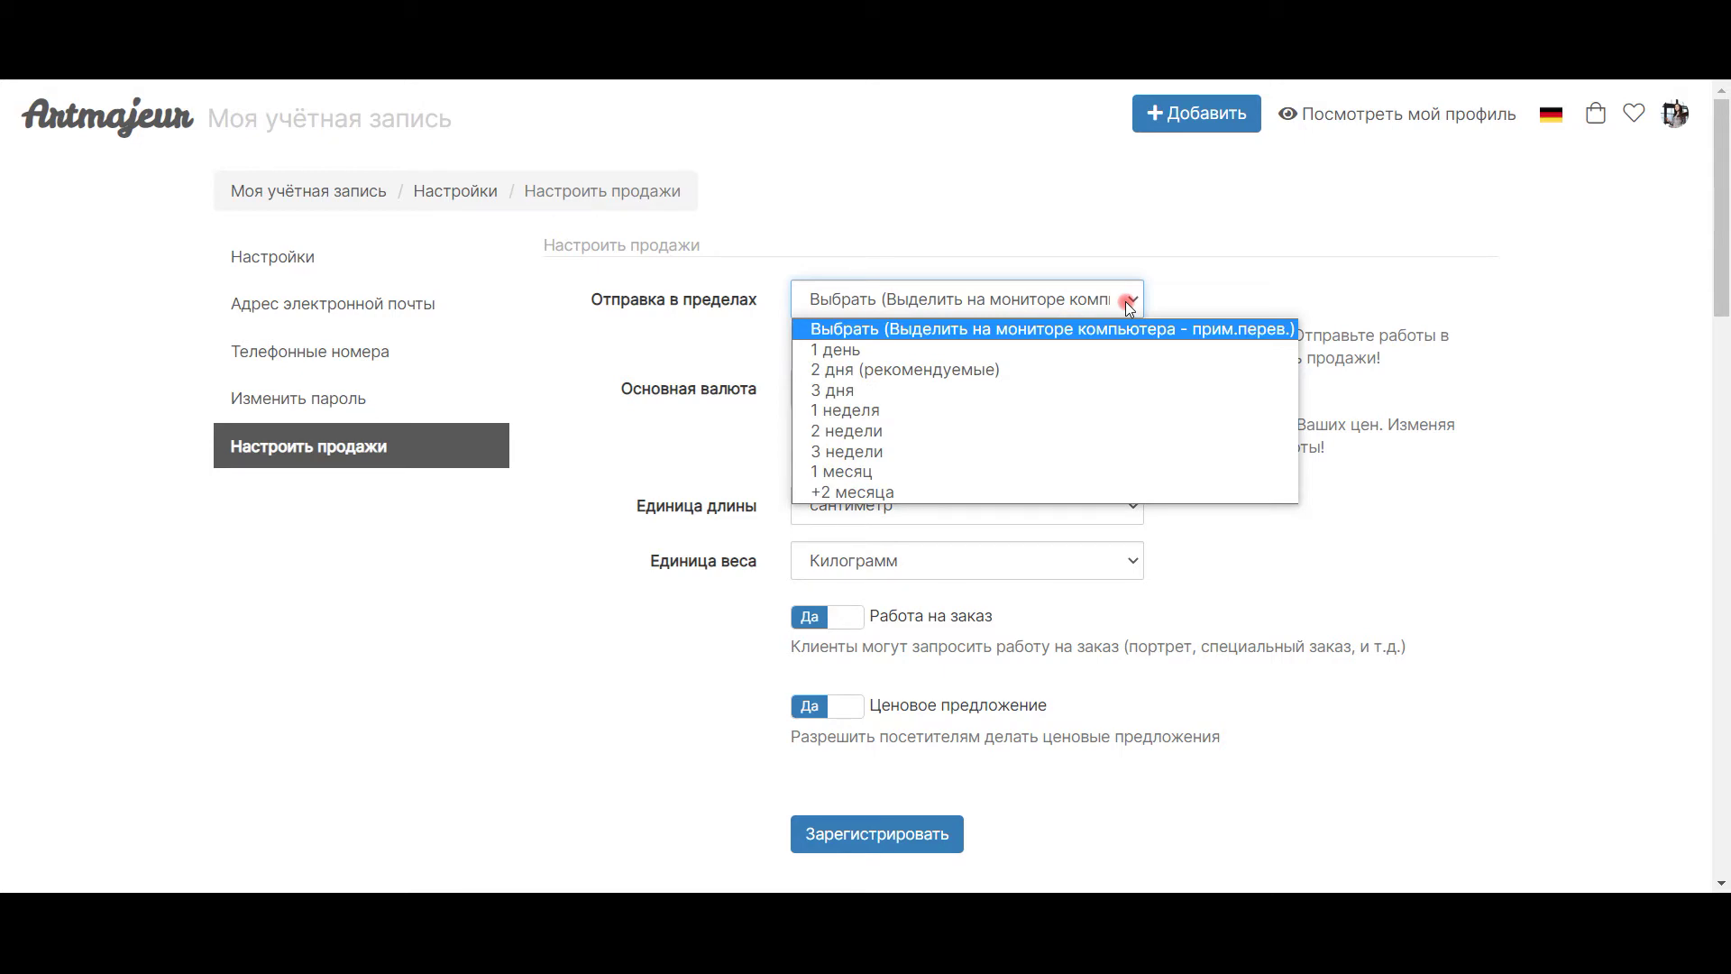
left_click(977, 397)
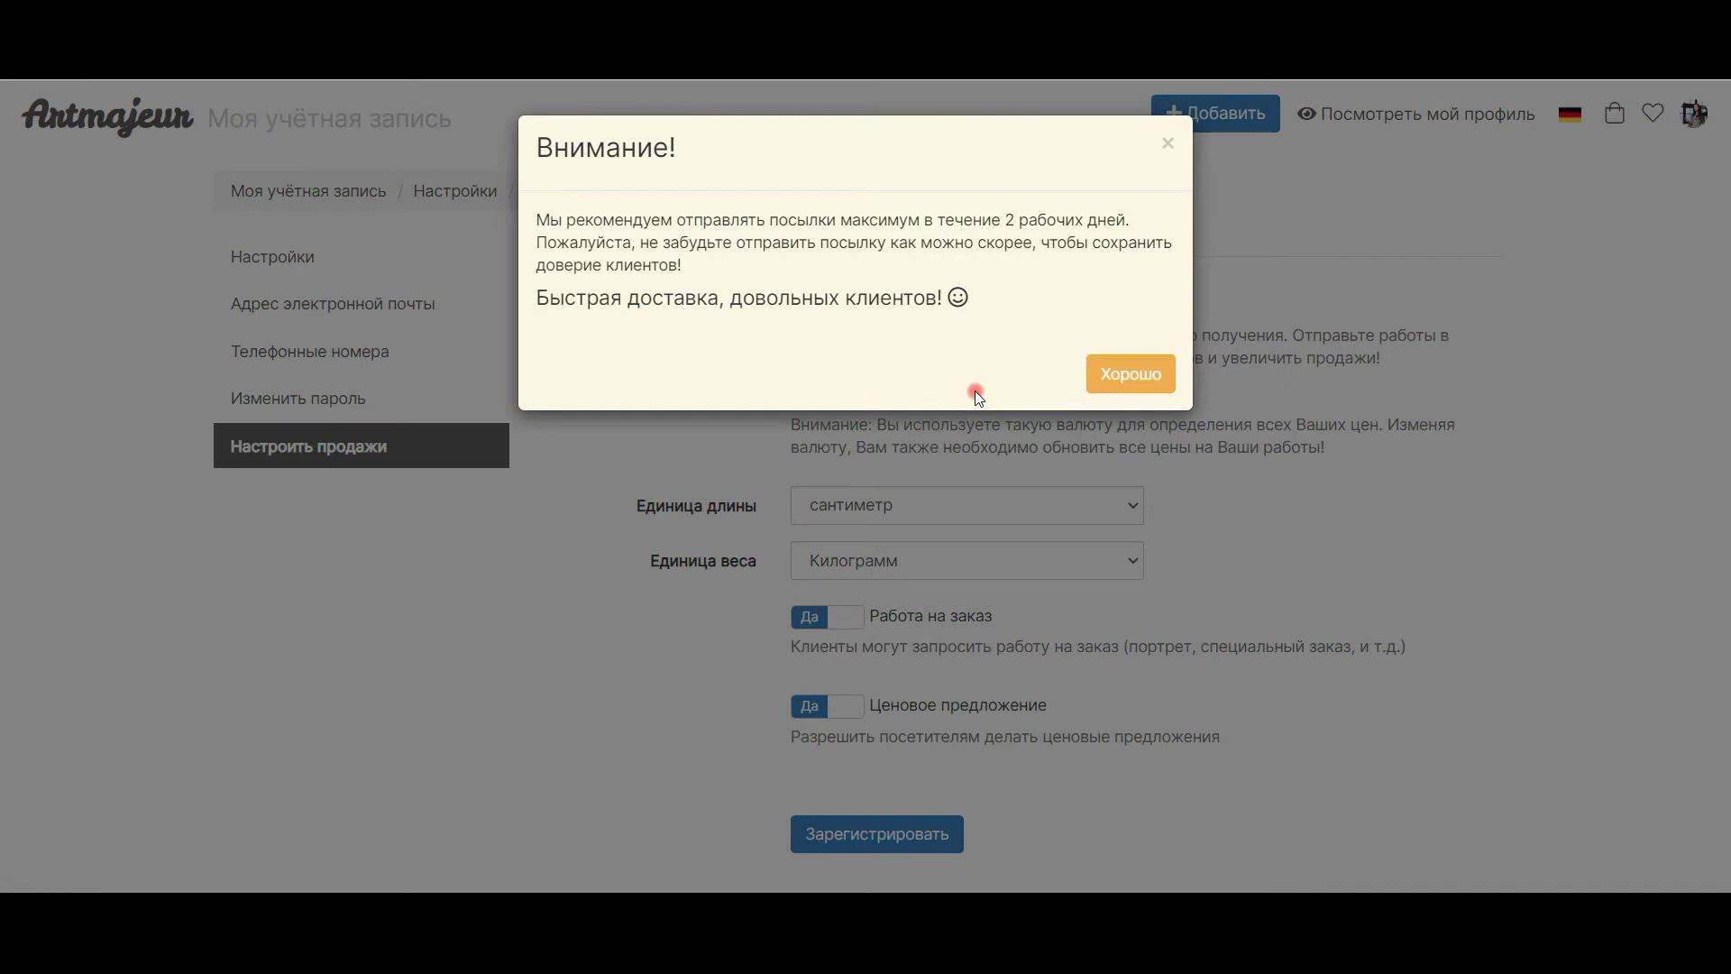
left_click(1115, 375)
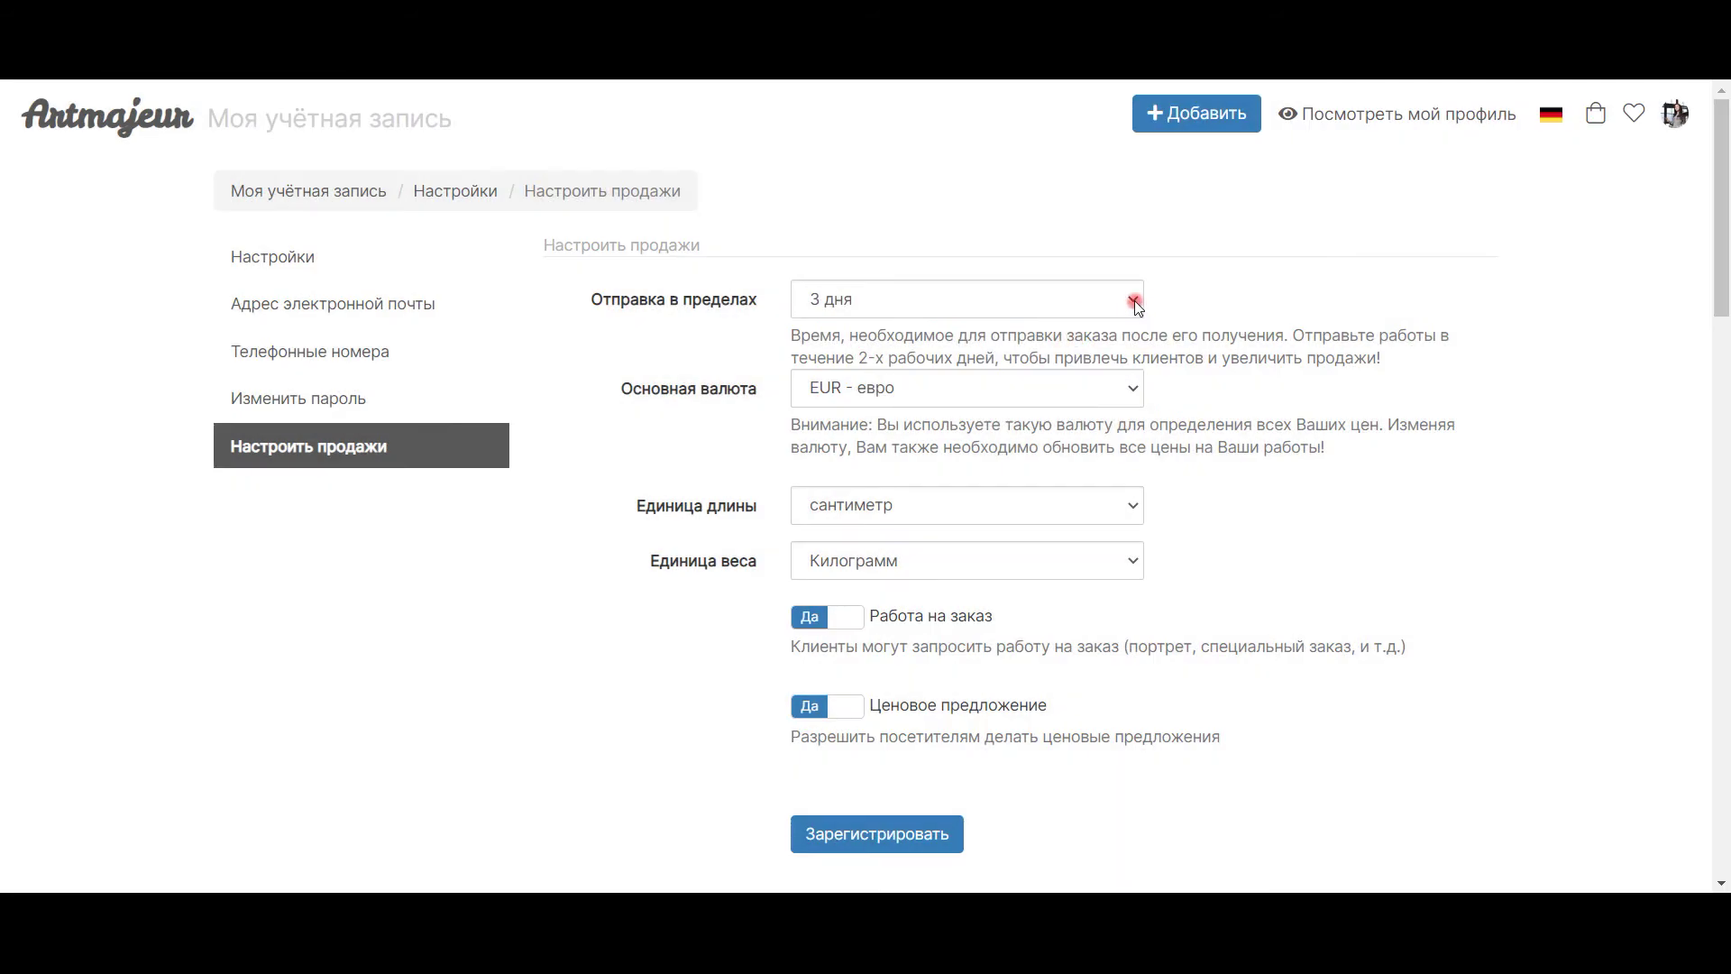
Set the shipping time to 2 дня (рекомендуемые), turn off "Работа на заказ" and save the sales settings.
left_click(1134, 301)
left_click(1003, 374)
scroll(631, 543, "down", 1)
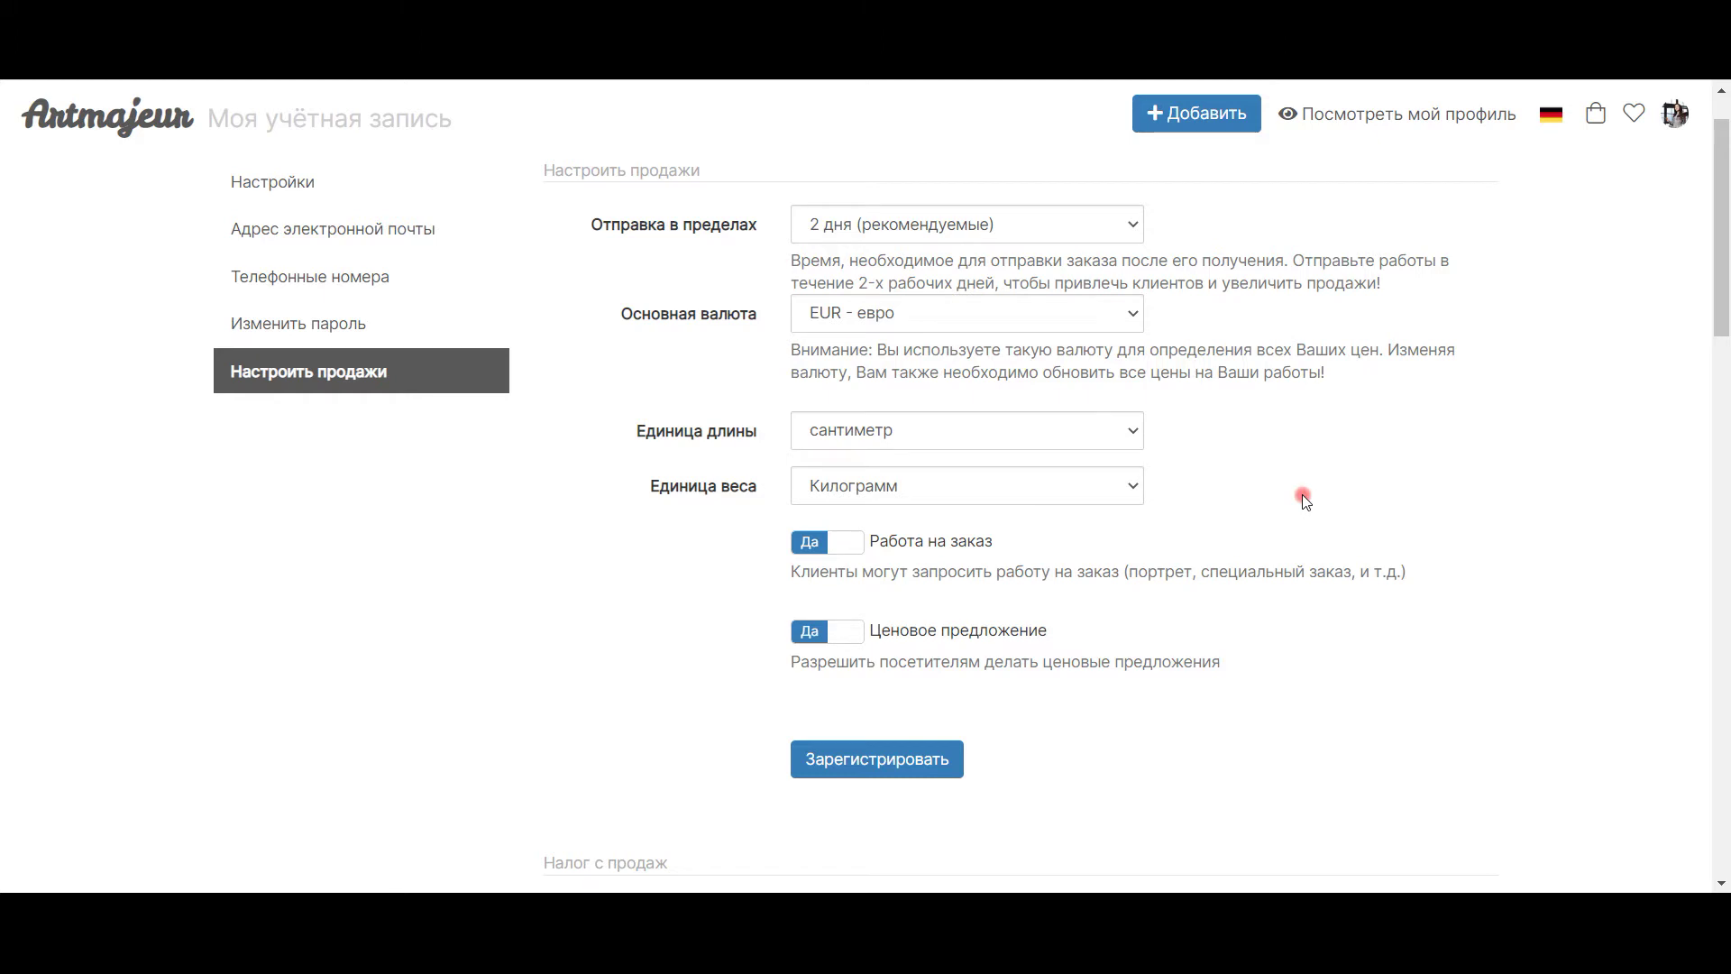
scroll(1305, 500, "down", 2)
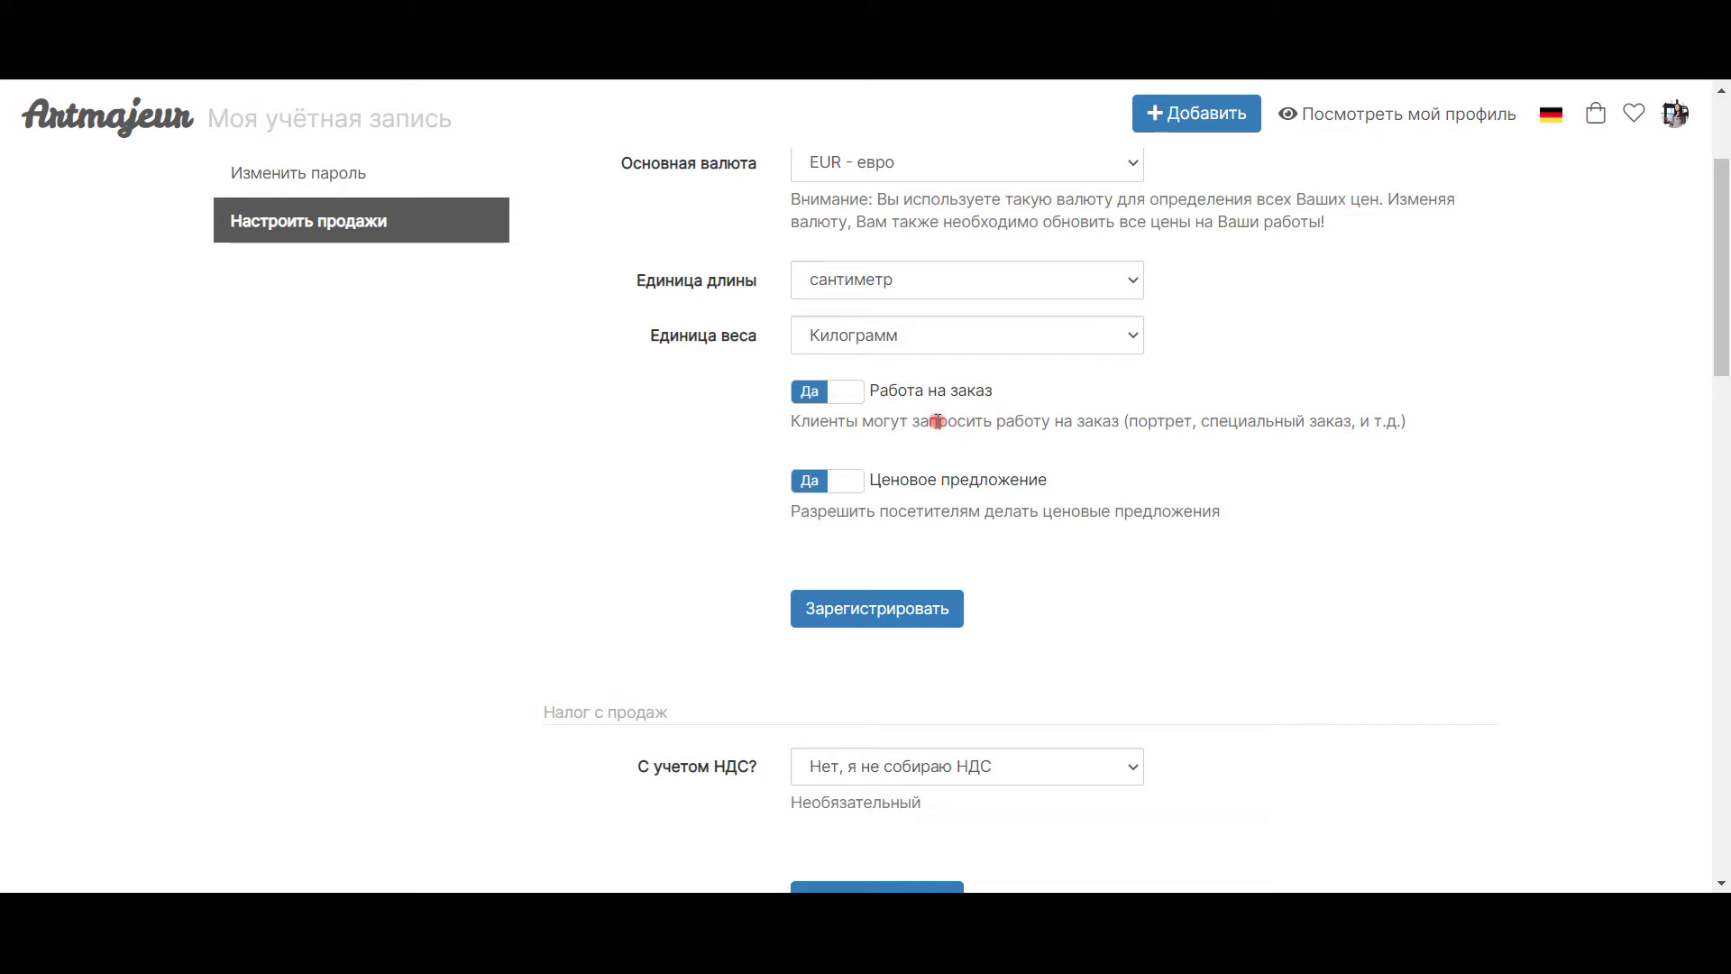
left_click(843, 392)
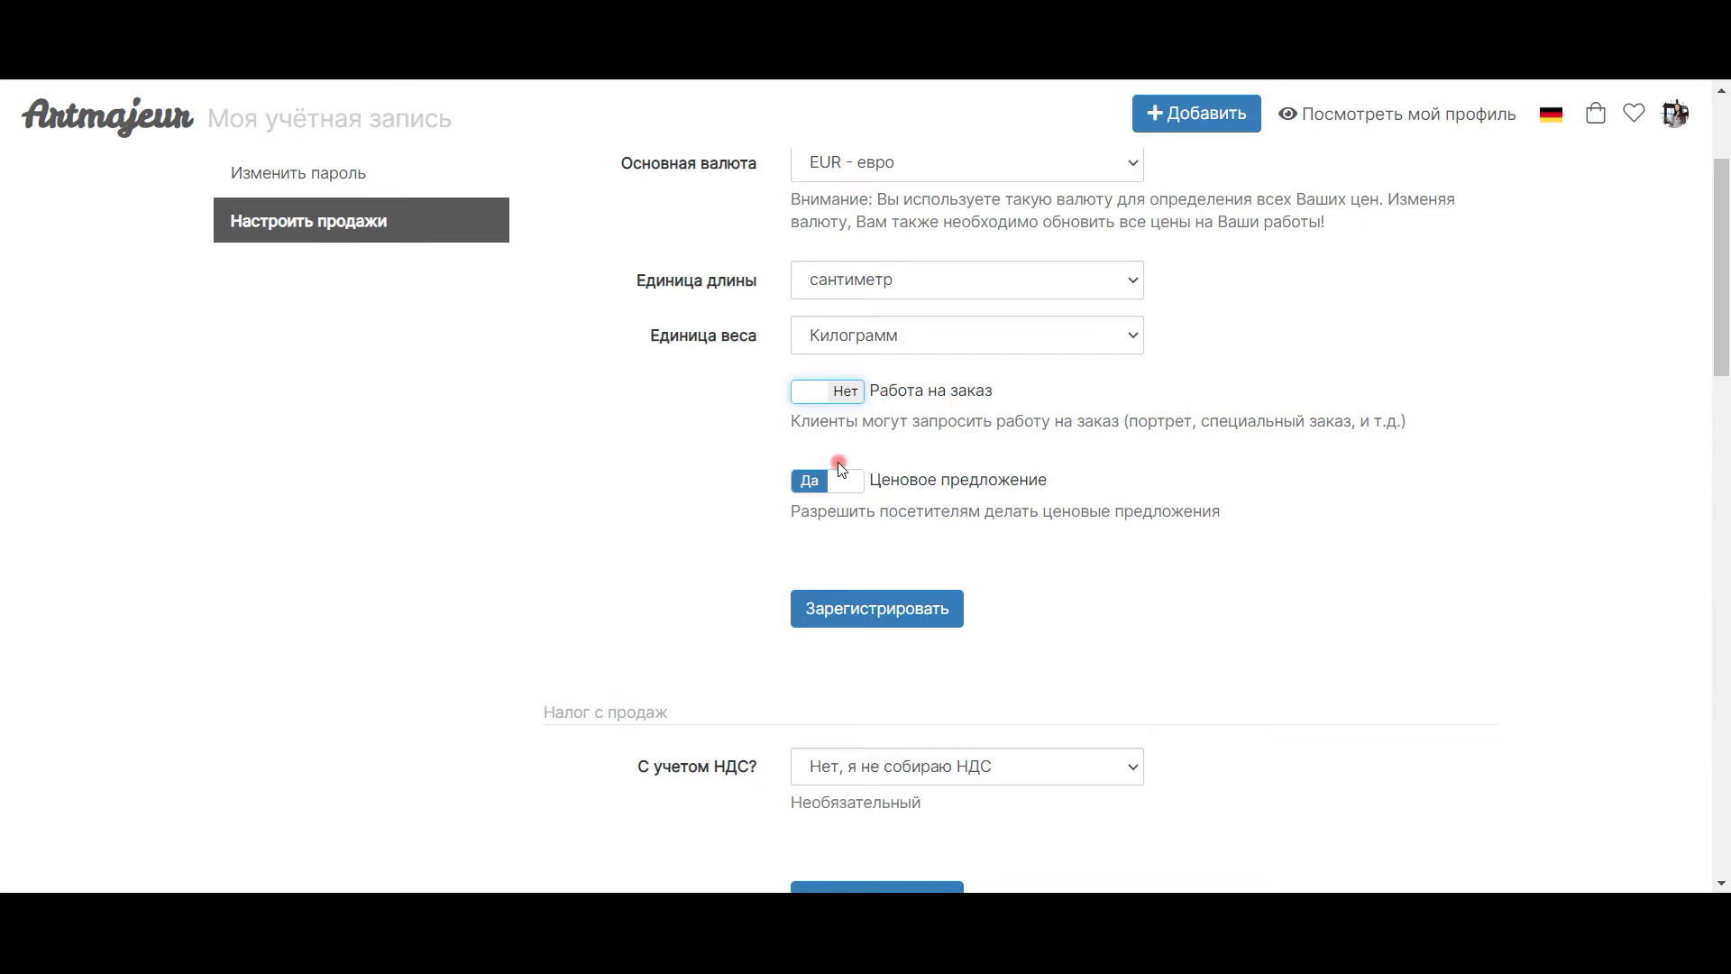
left_click(913, 613)
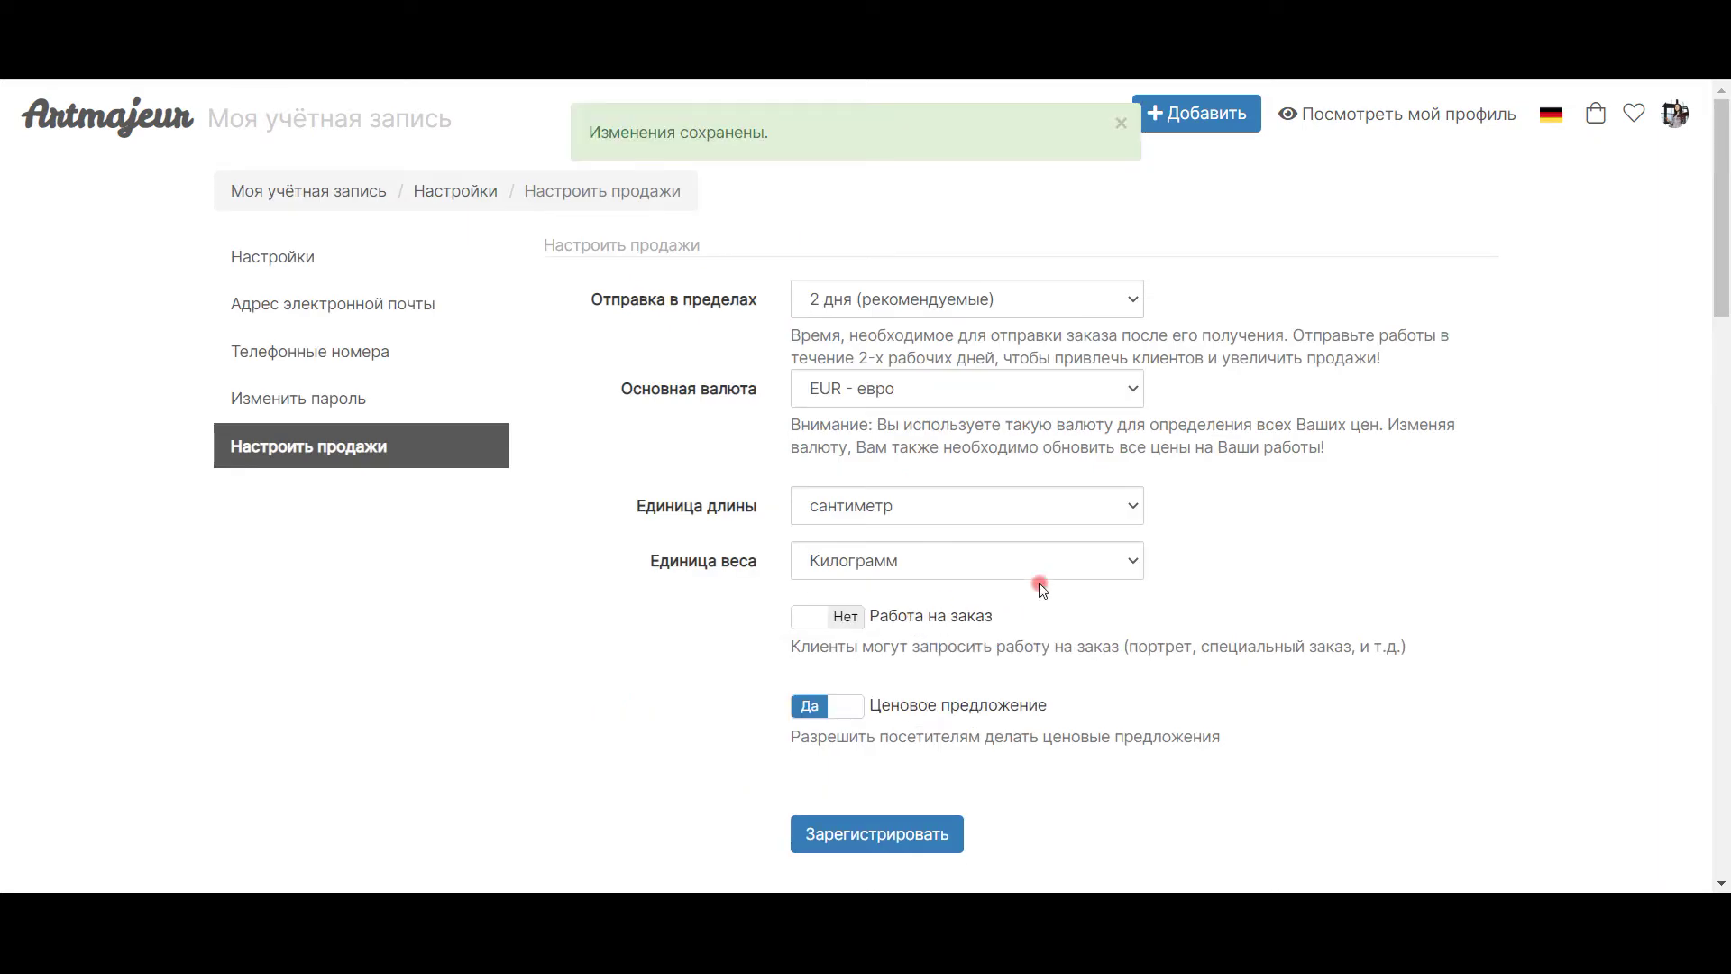
Set "С учетом НДС?" to "Нет, я не собираю НДС" and save the sales tax settings.
scroll(1214, 498, "down", 4)
scroll(1215, 496, "down", 2)
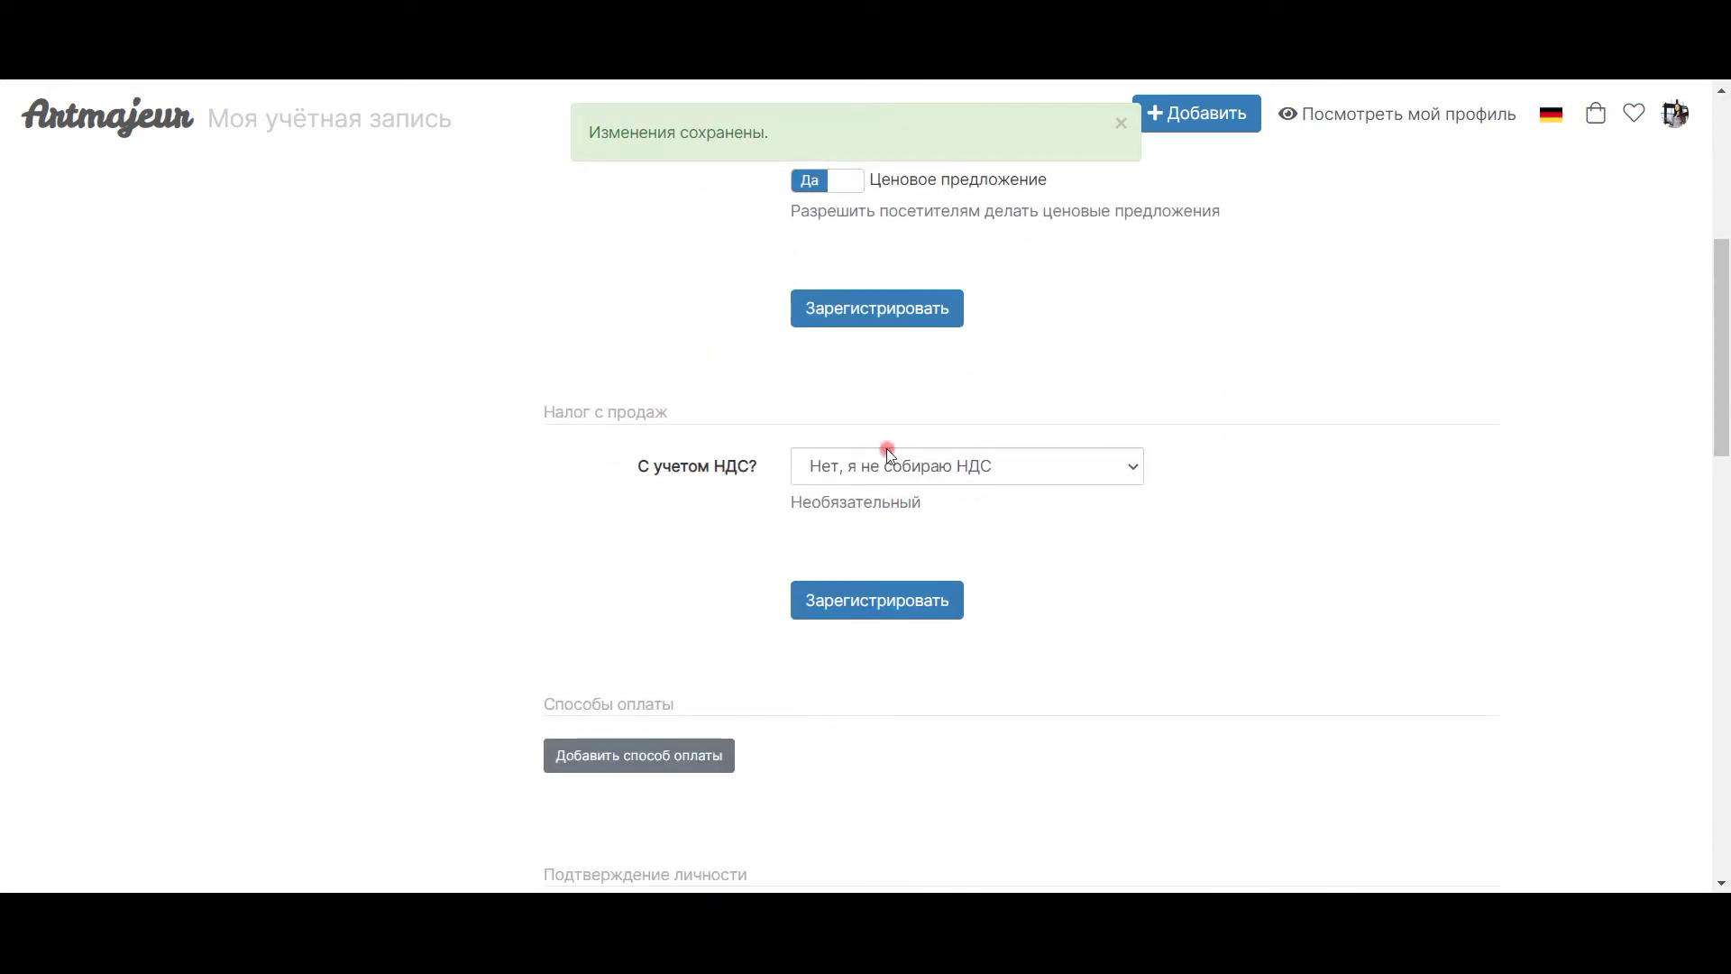
left_click(997, 472)
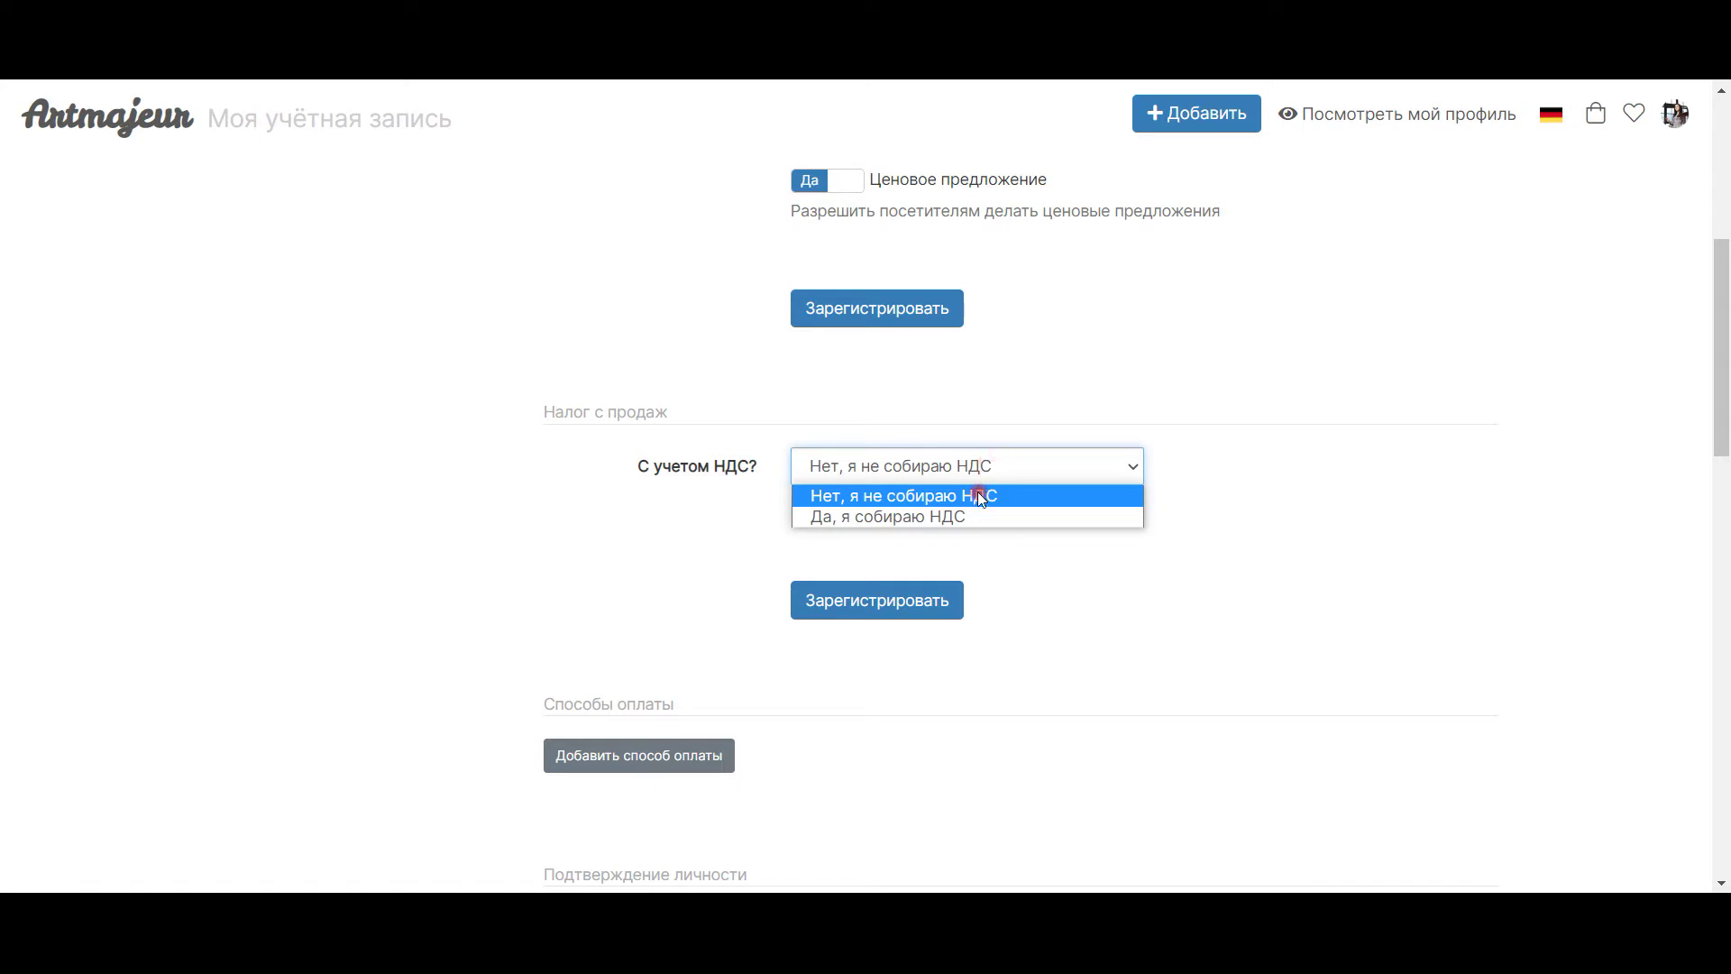
left_click(979, 495)
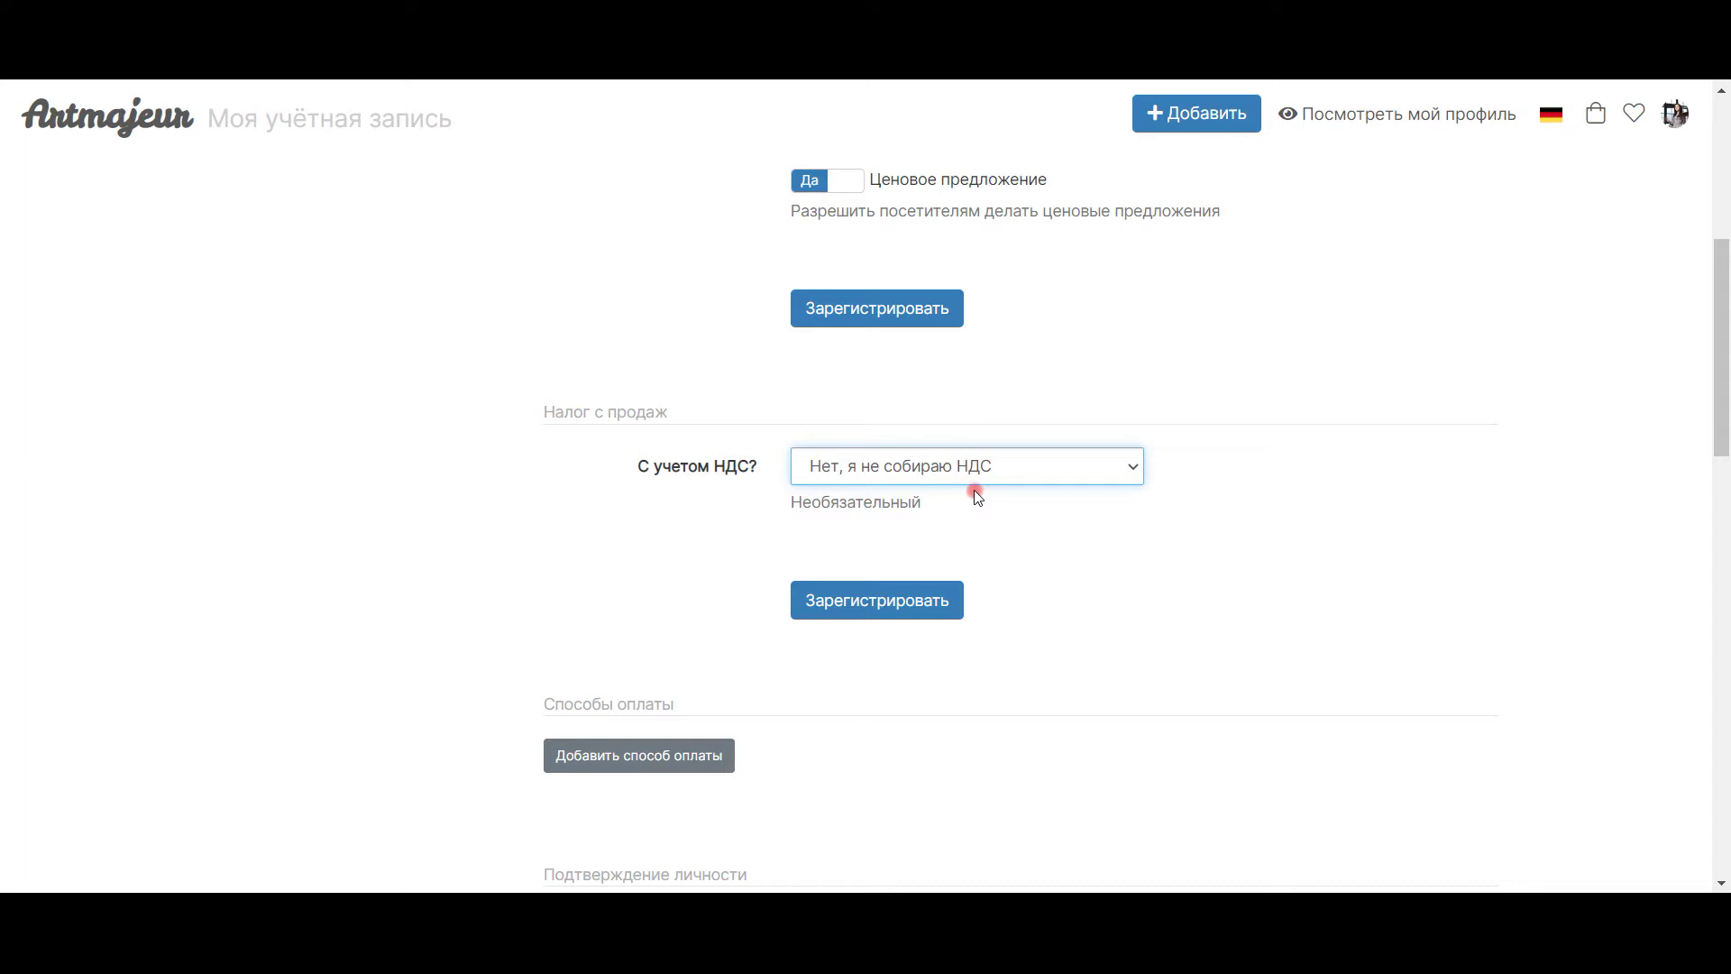
left_click(922, 609)
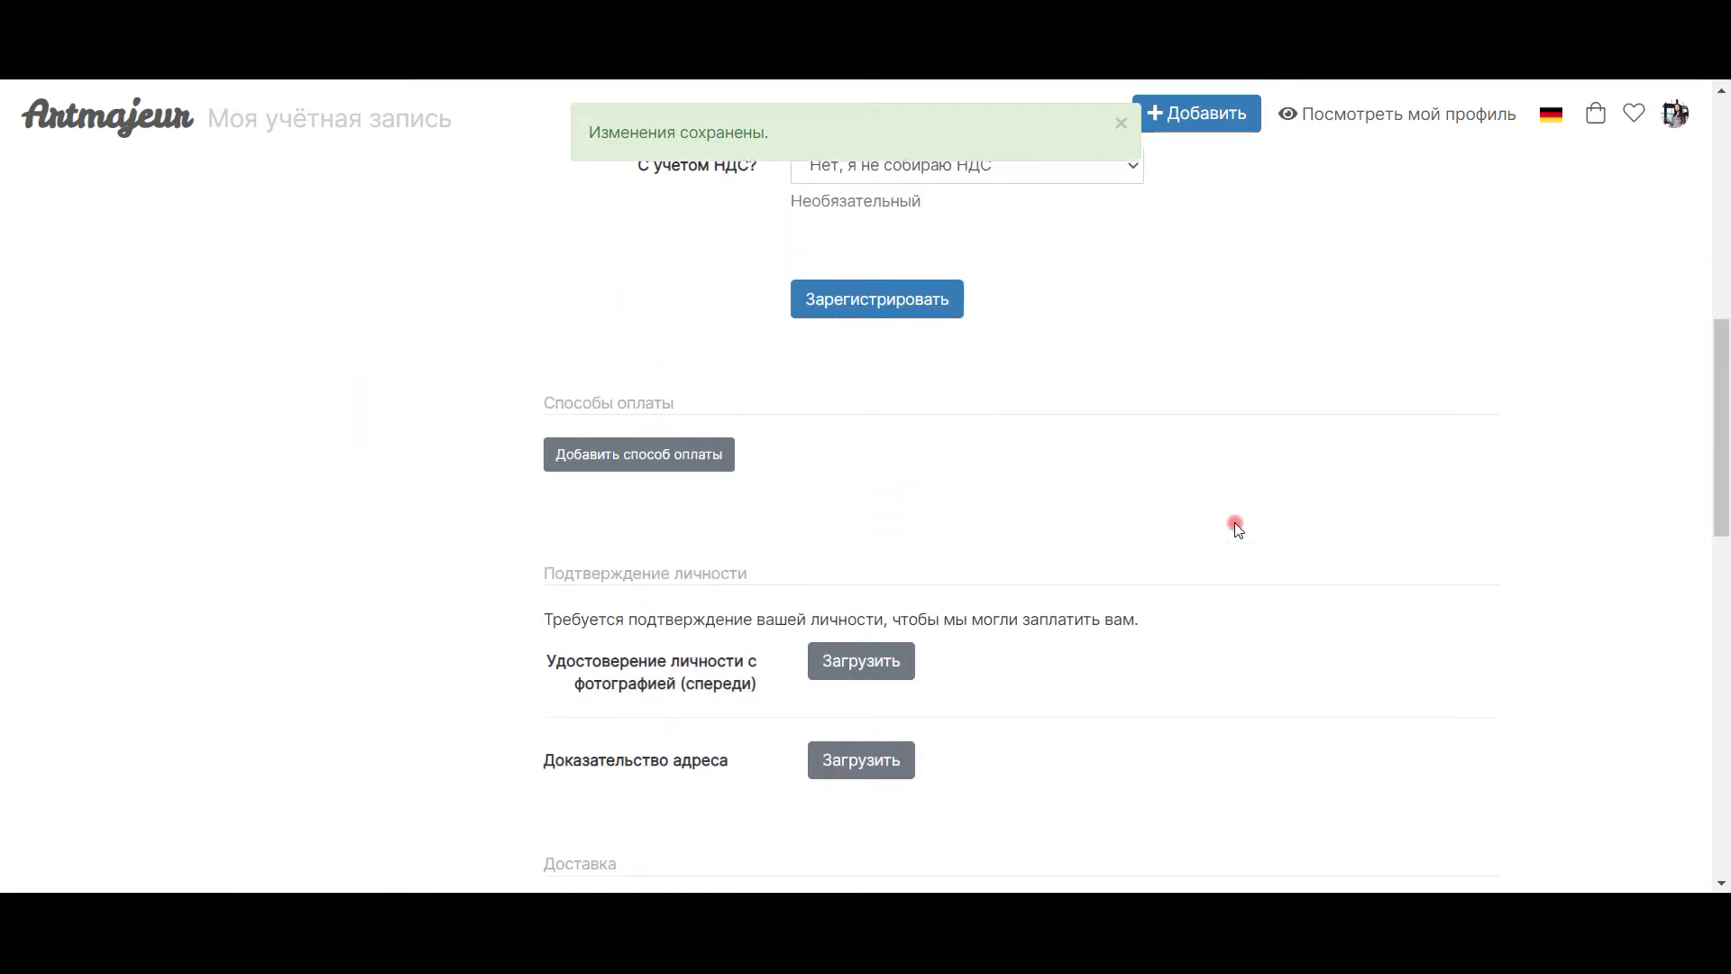
Add a payment method, choosing Paypal as its type, and continue to its details form.
left_click(672, 456)
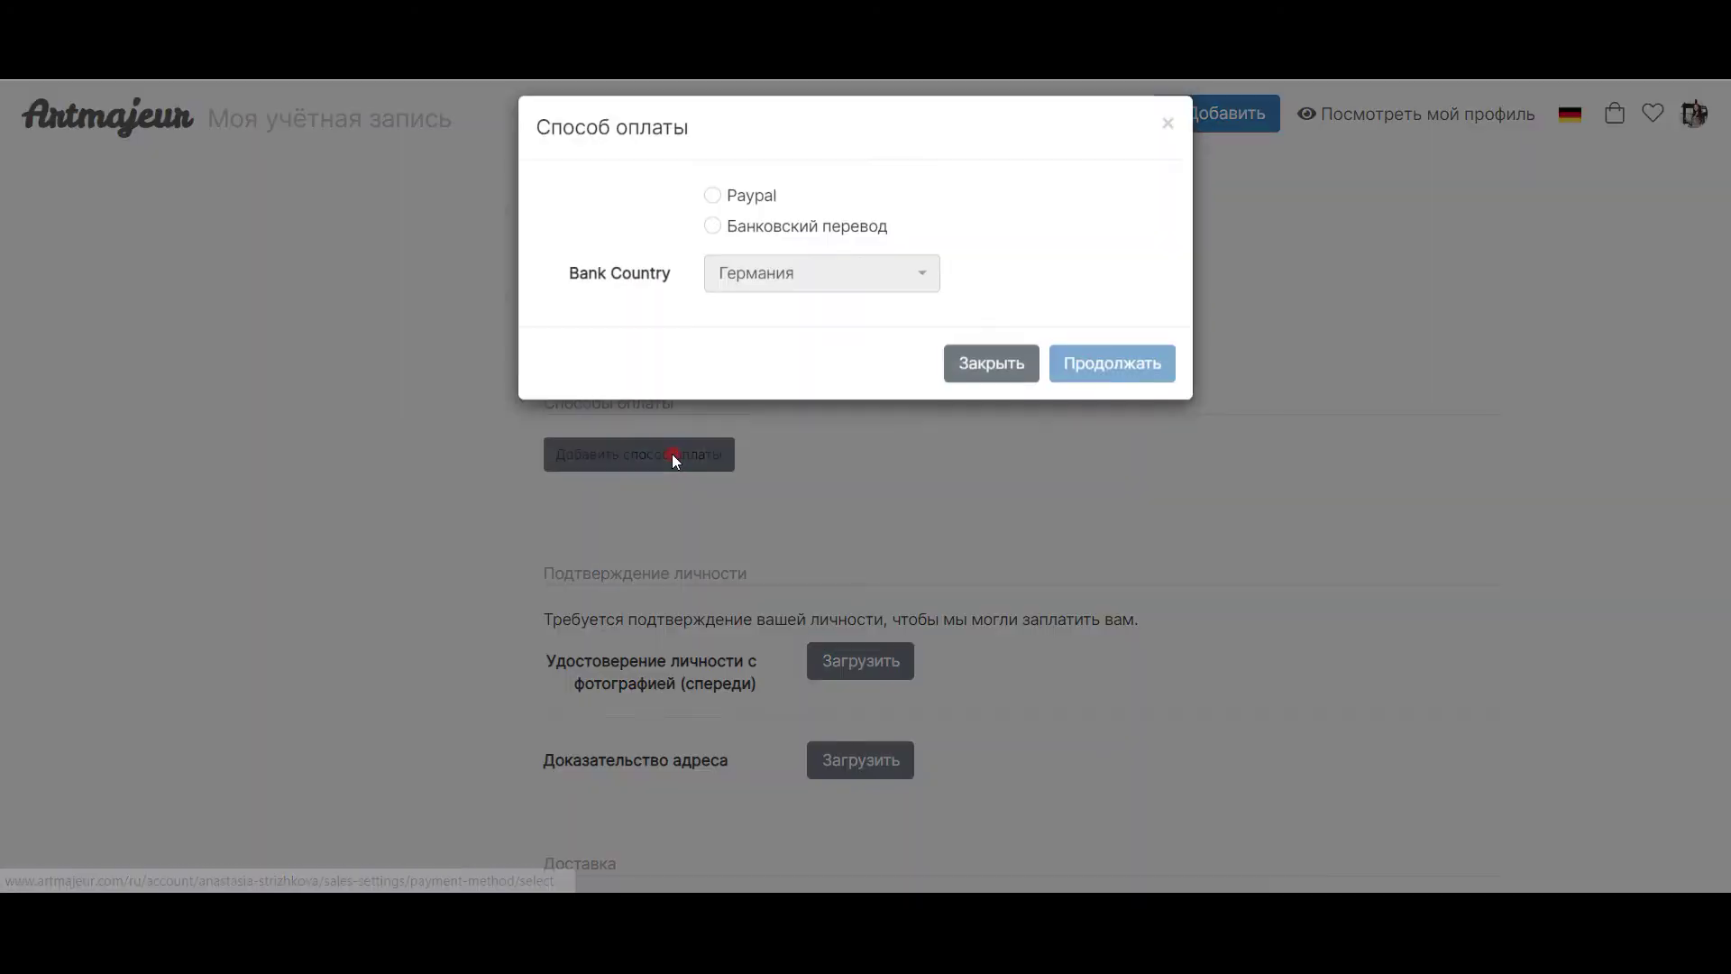
left_click(711, 249)
left_click(713, 245)
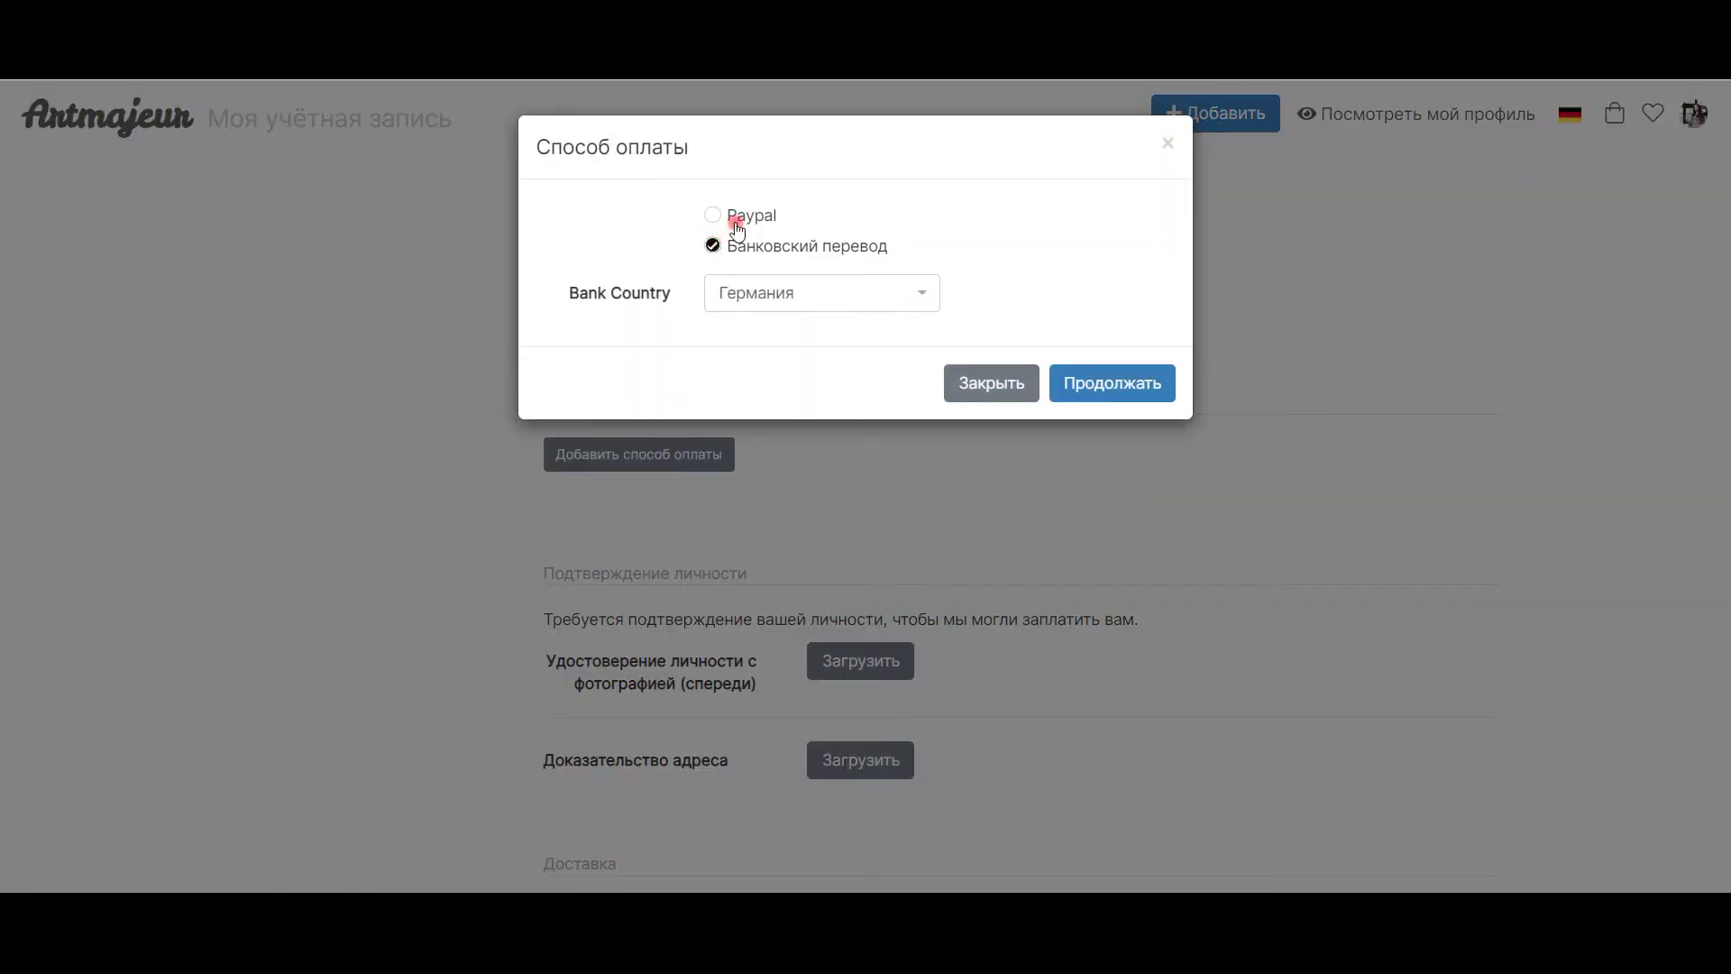
left_click(713, 212)
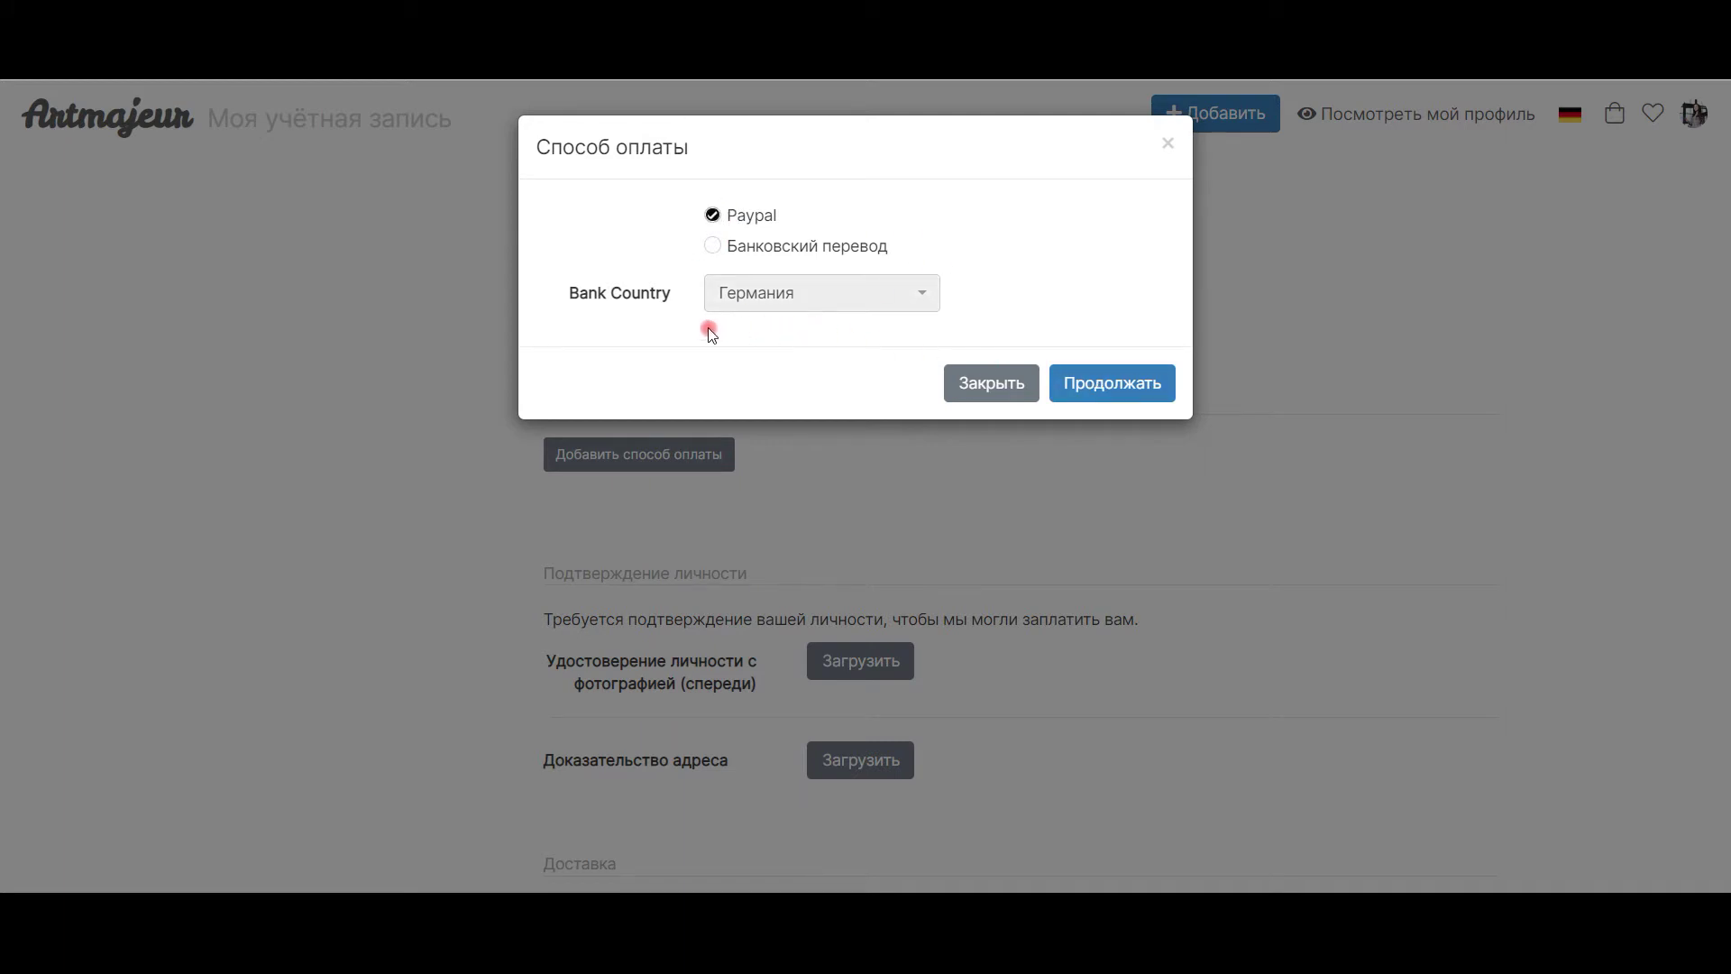
left_click(1116, 384)
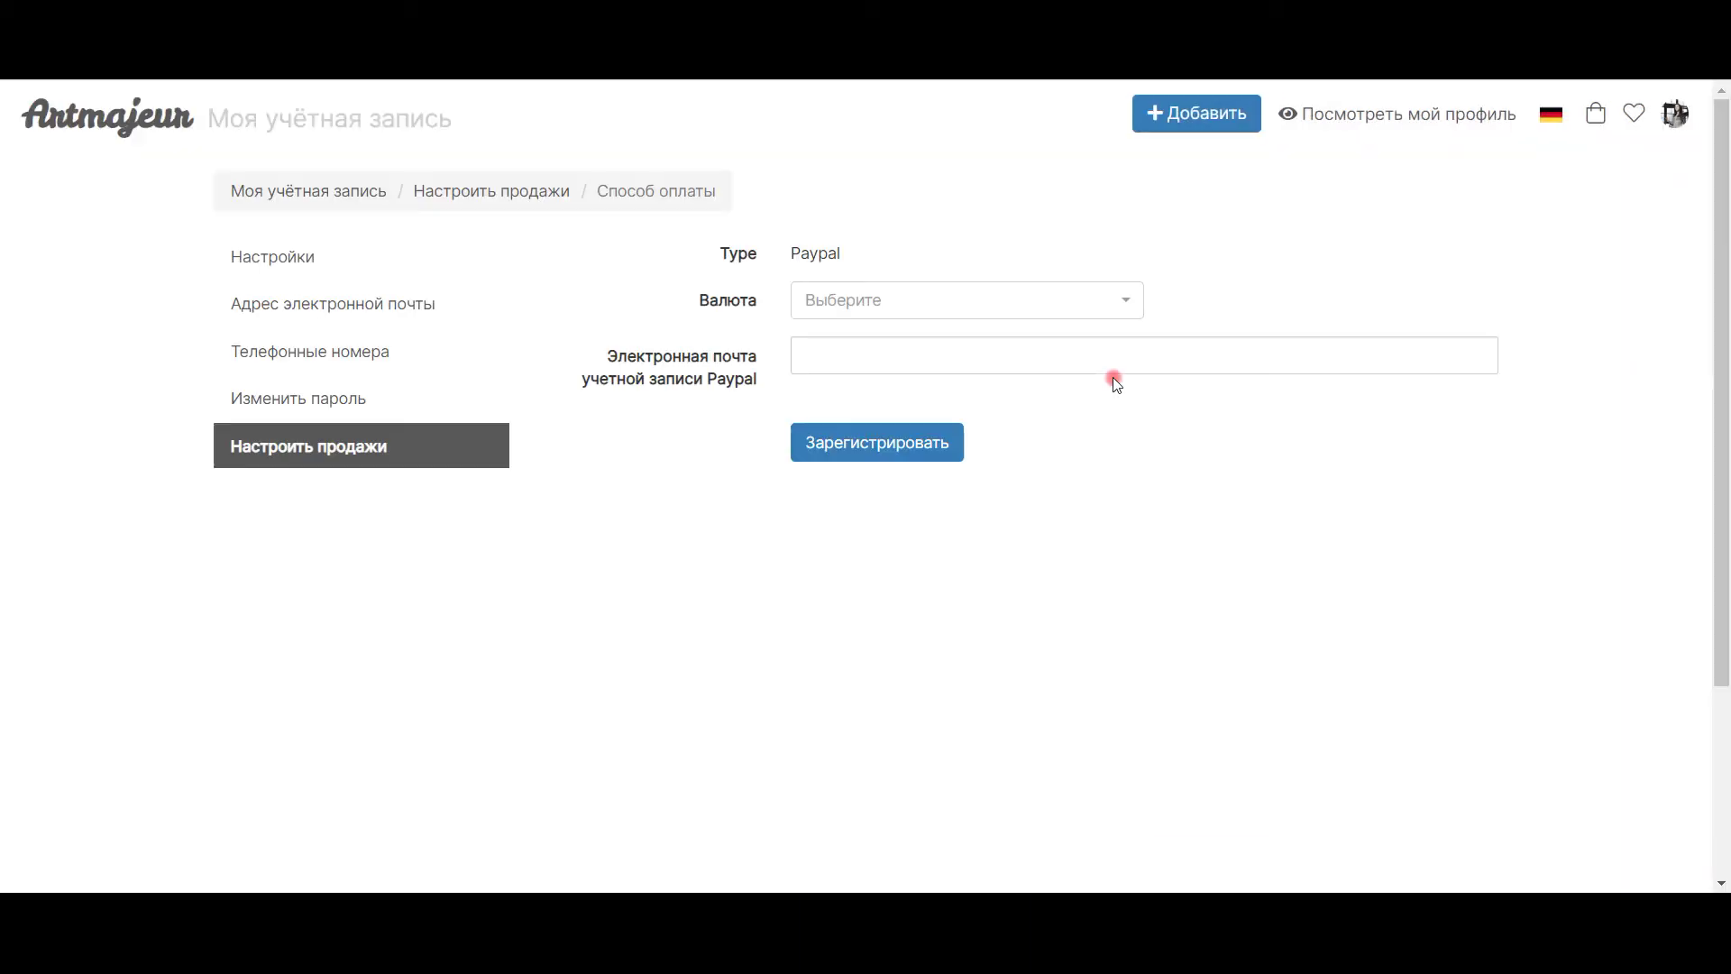
Set the Paypal currency to "EUR - евро", enter the Paypal account's e-mail address and save the payment method.
left_click(883, 301)
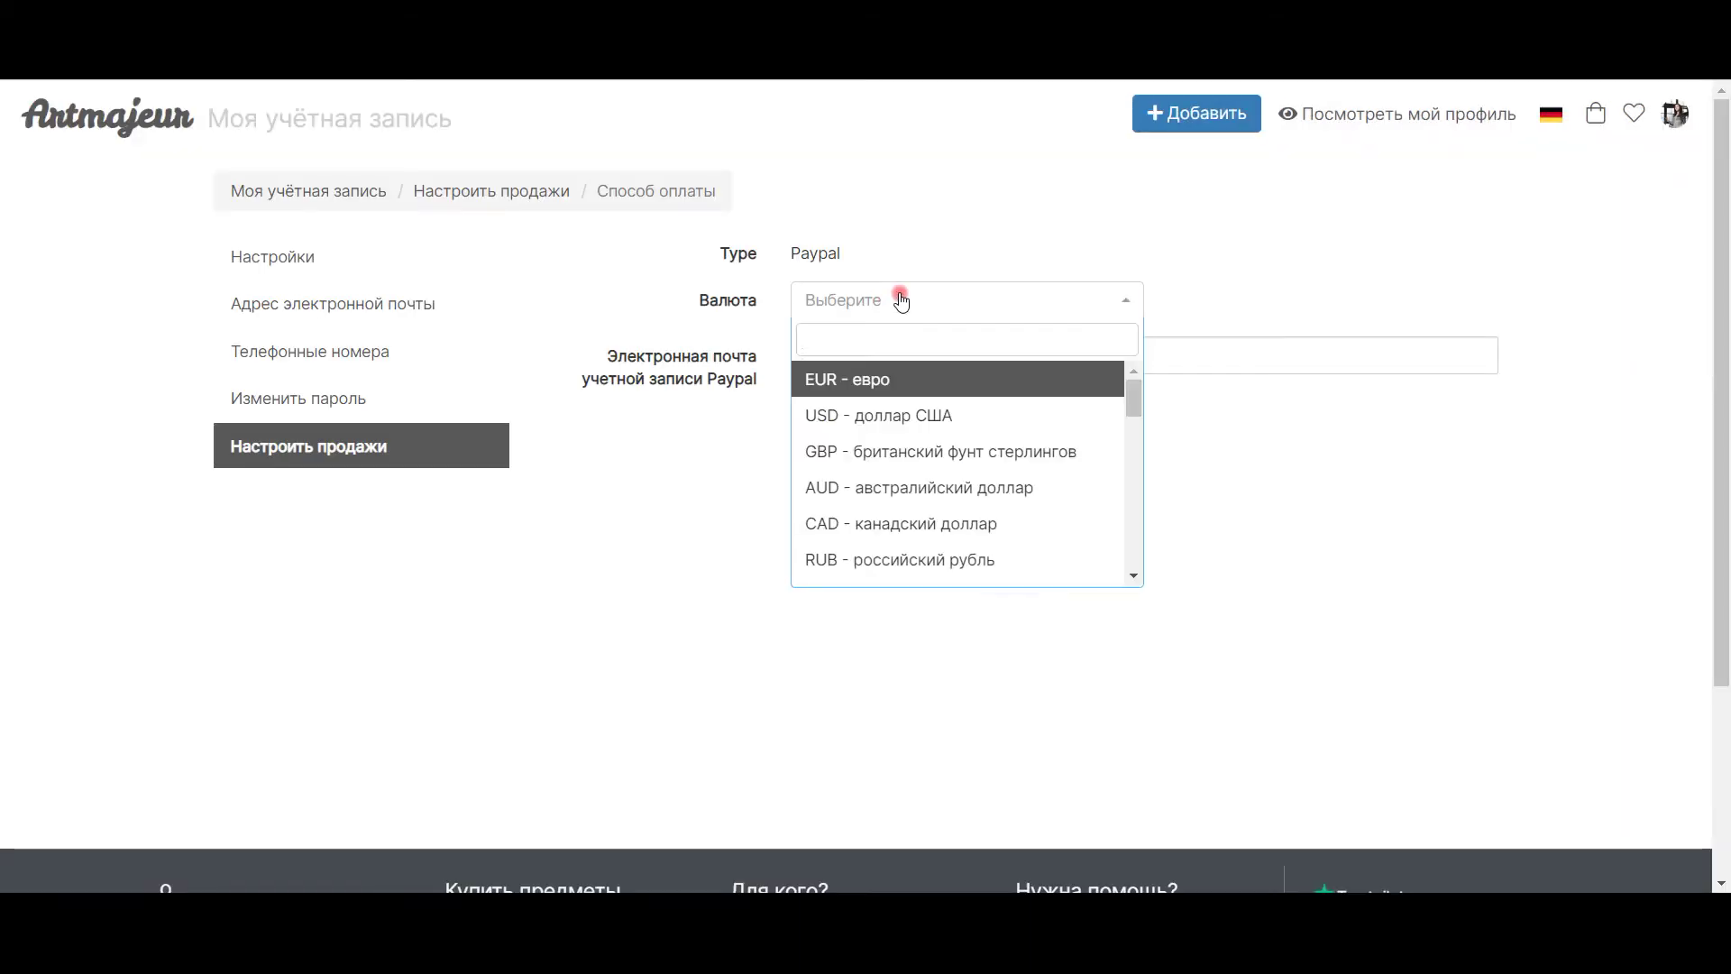
left_click(832, 377)
left_click(798, 362)
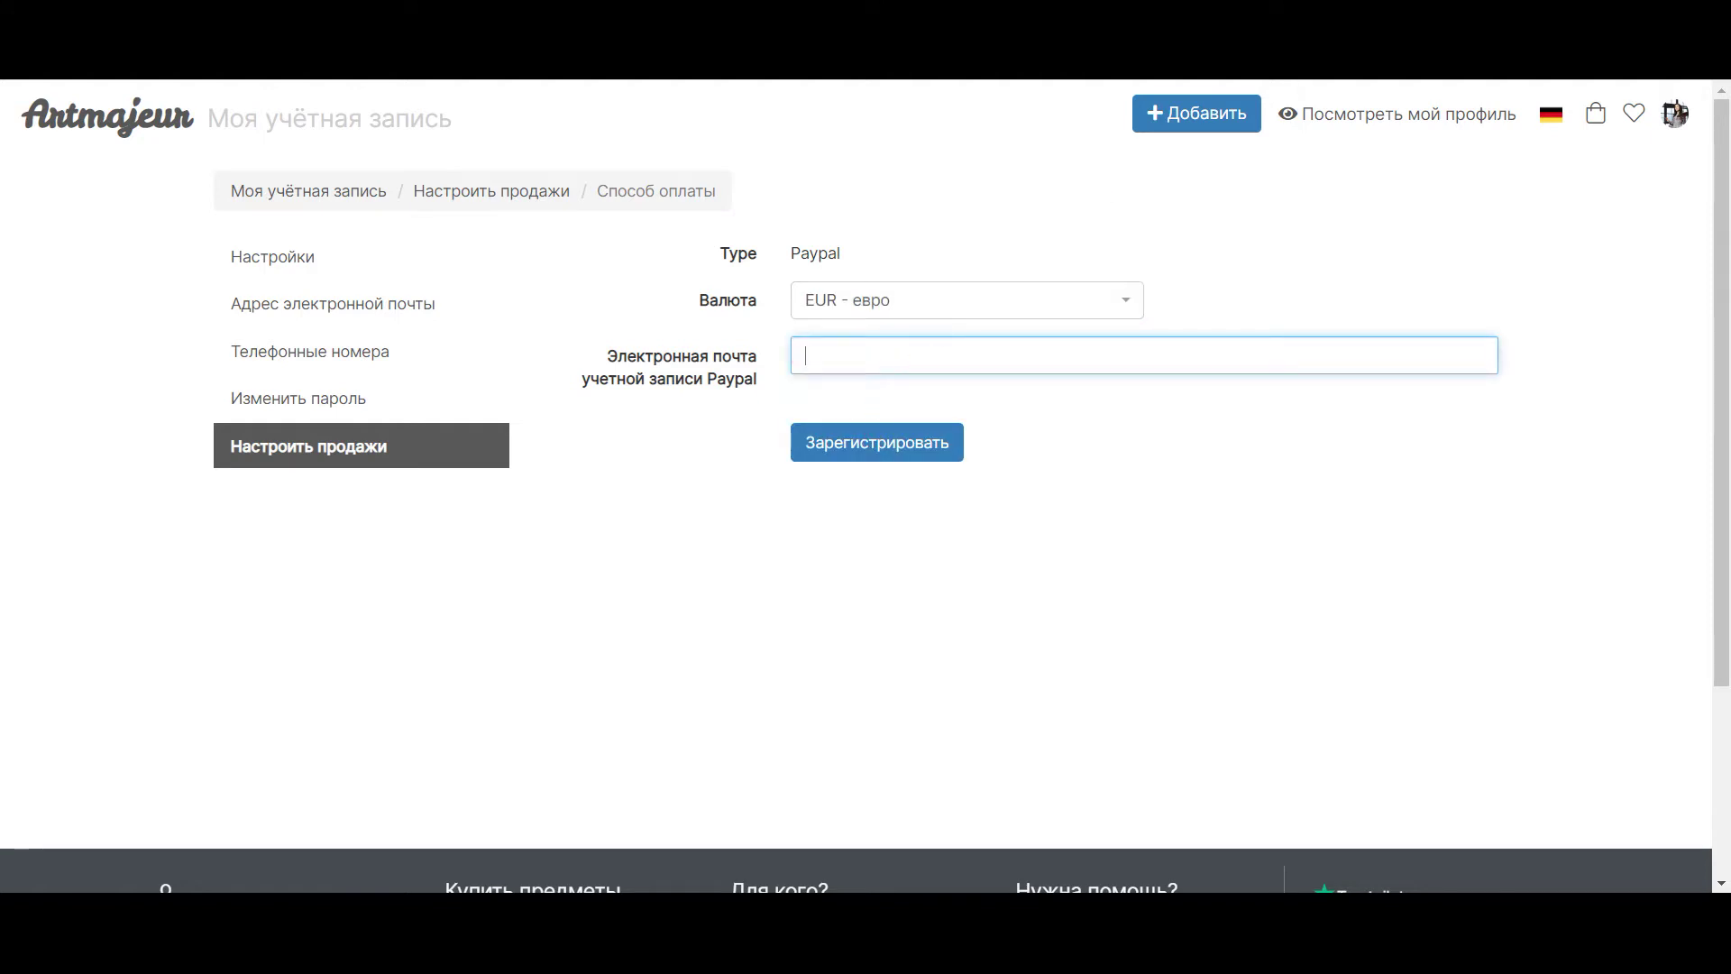
key("ctrl+v")
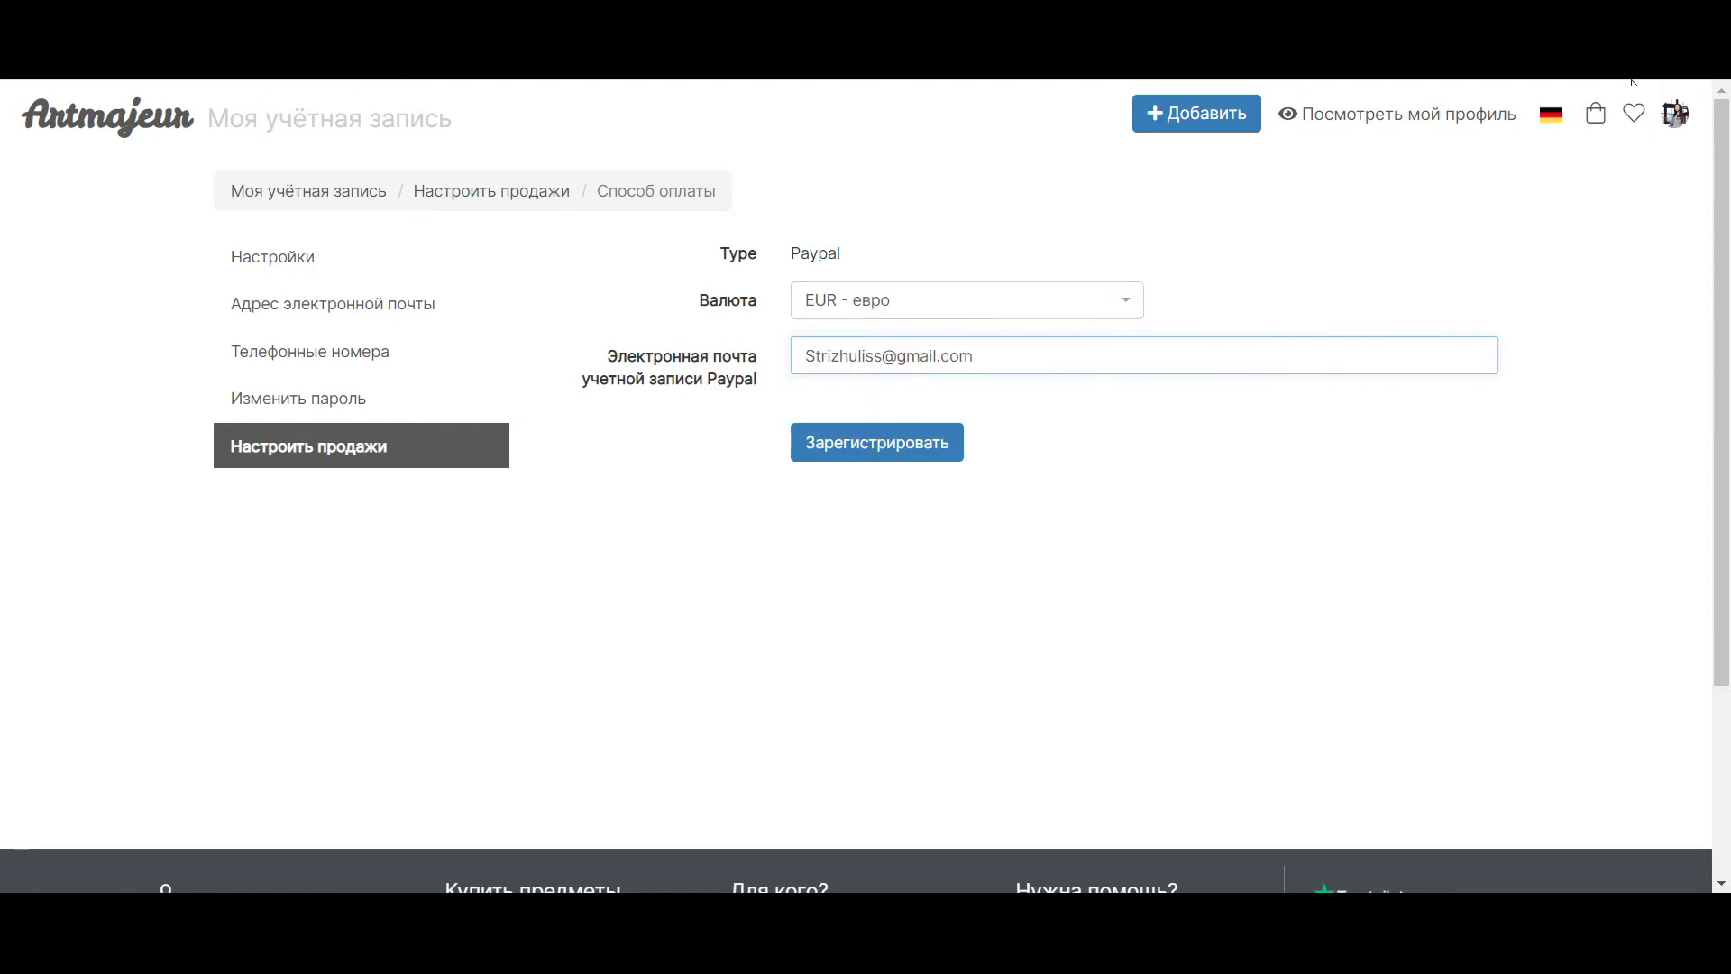
left_click(1569, 183)
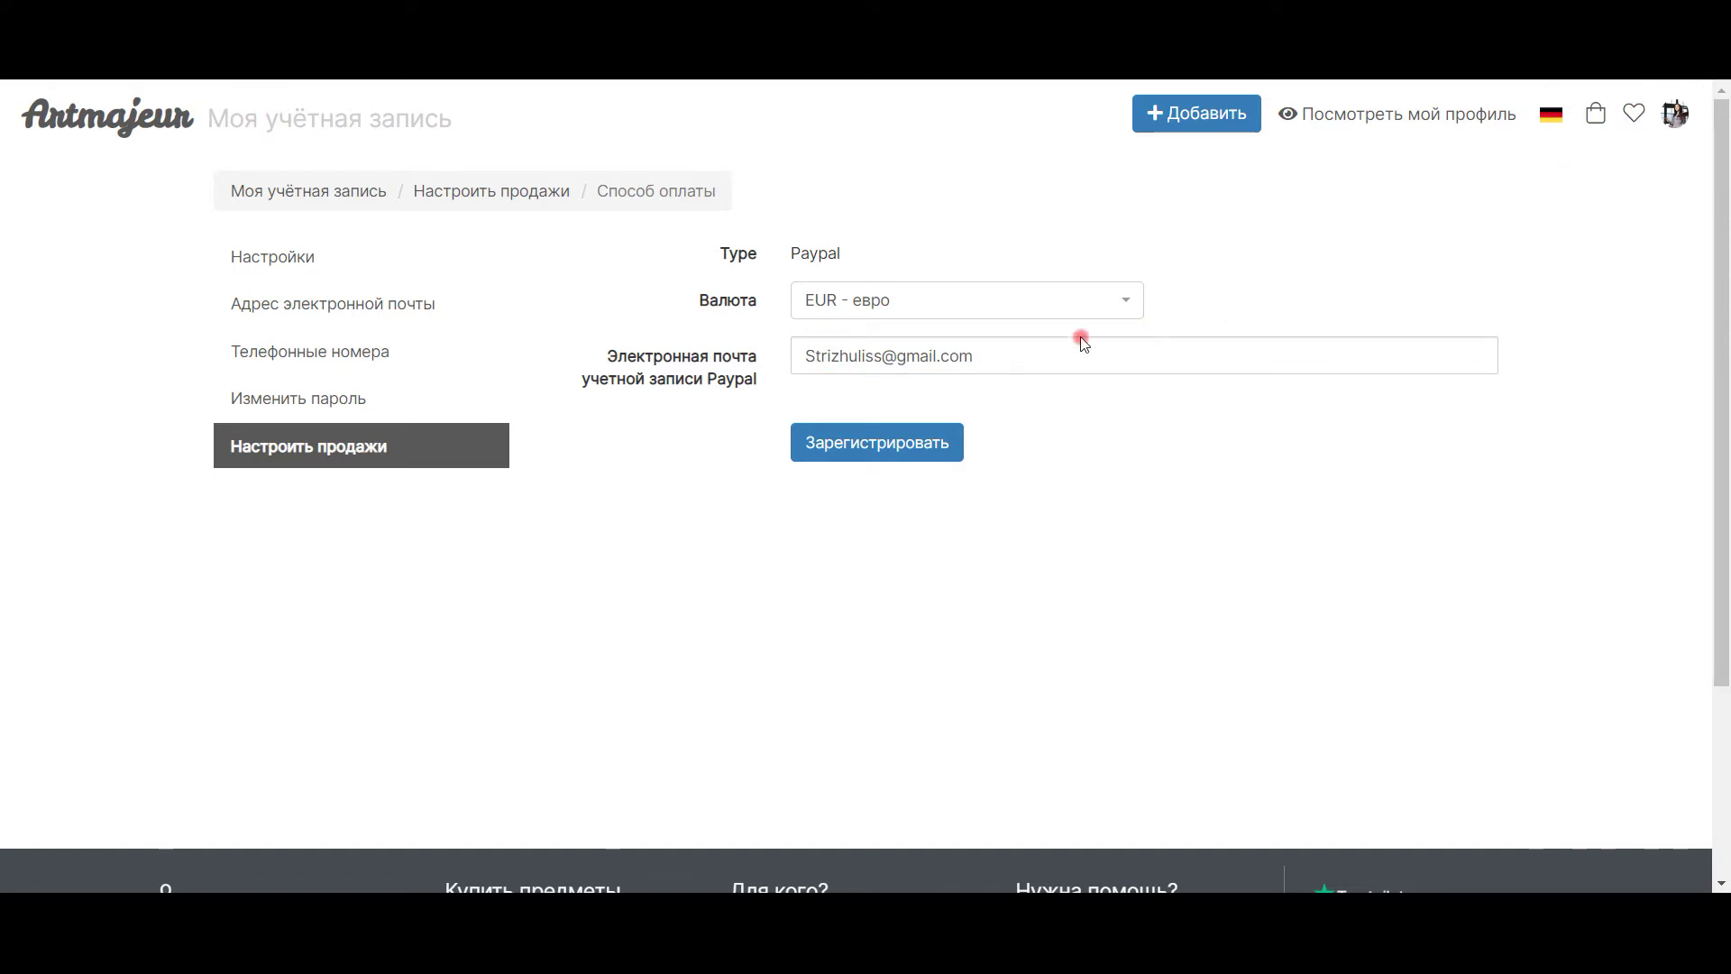
left_click(900, 460)
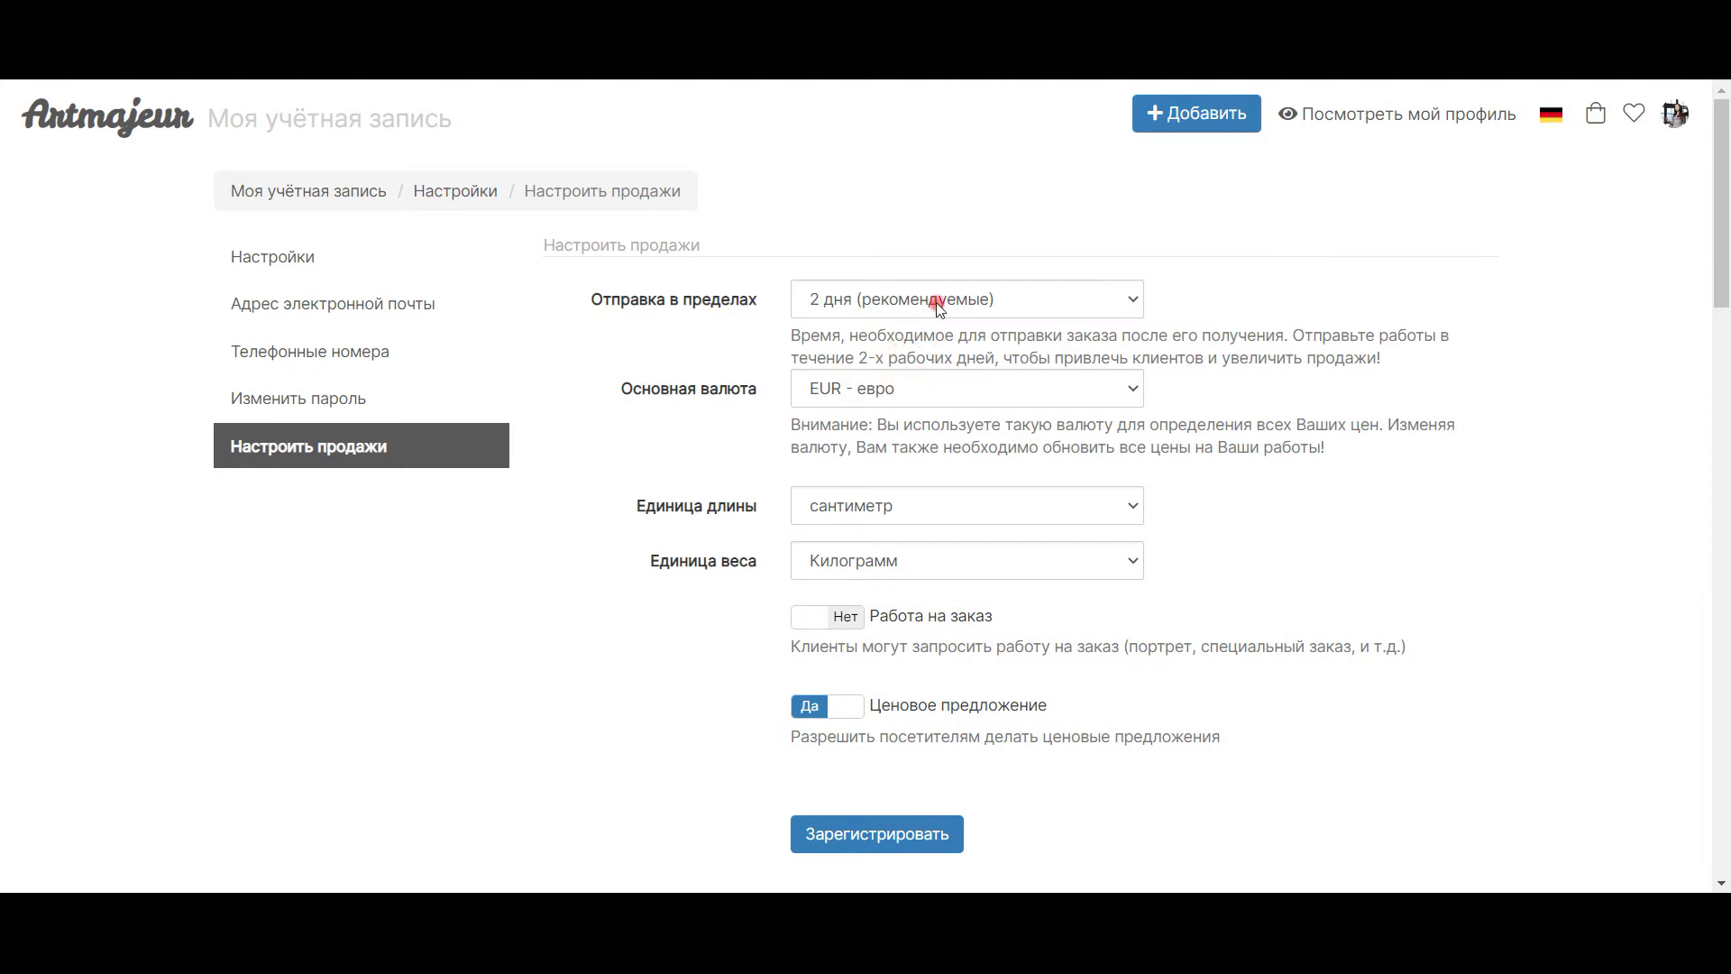
Upload the front of the photo identity document in the "Подтверждение личности" section.
scroll(939, 487, "down", 5)
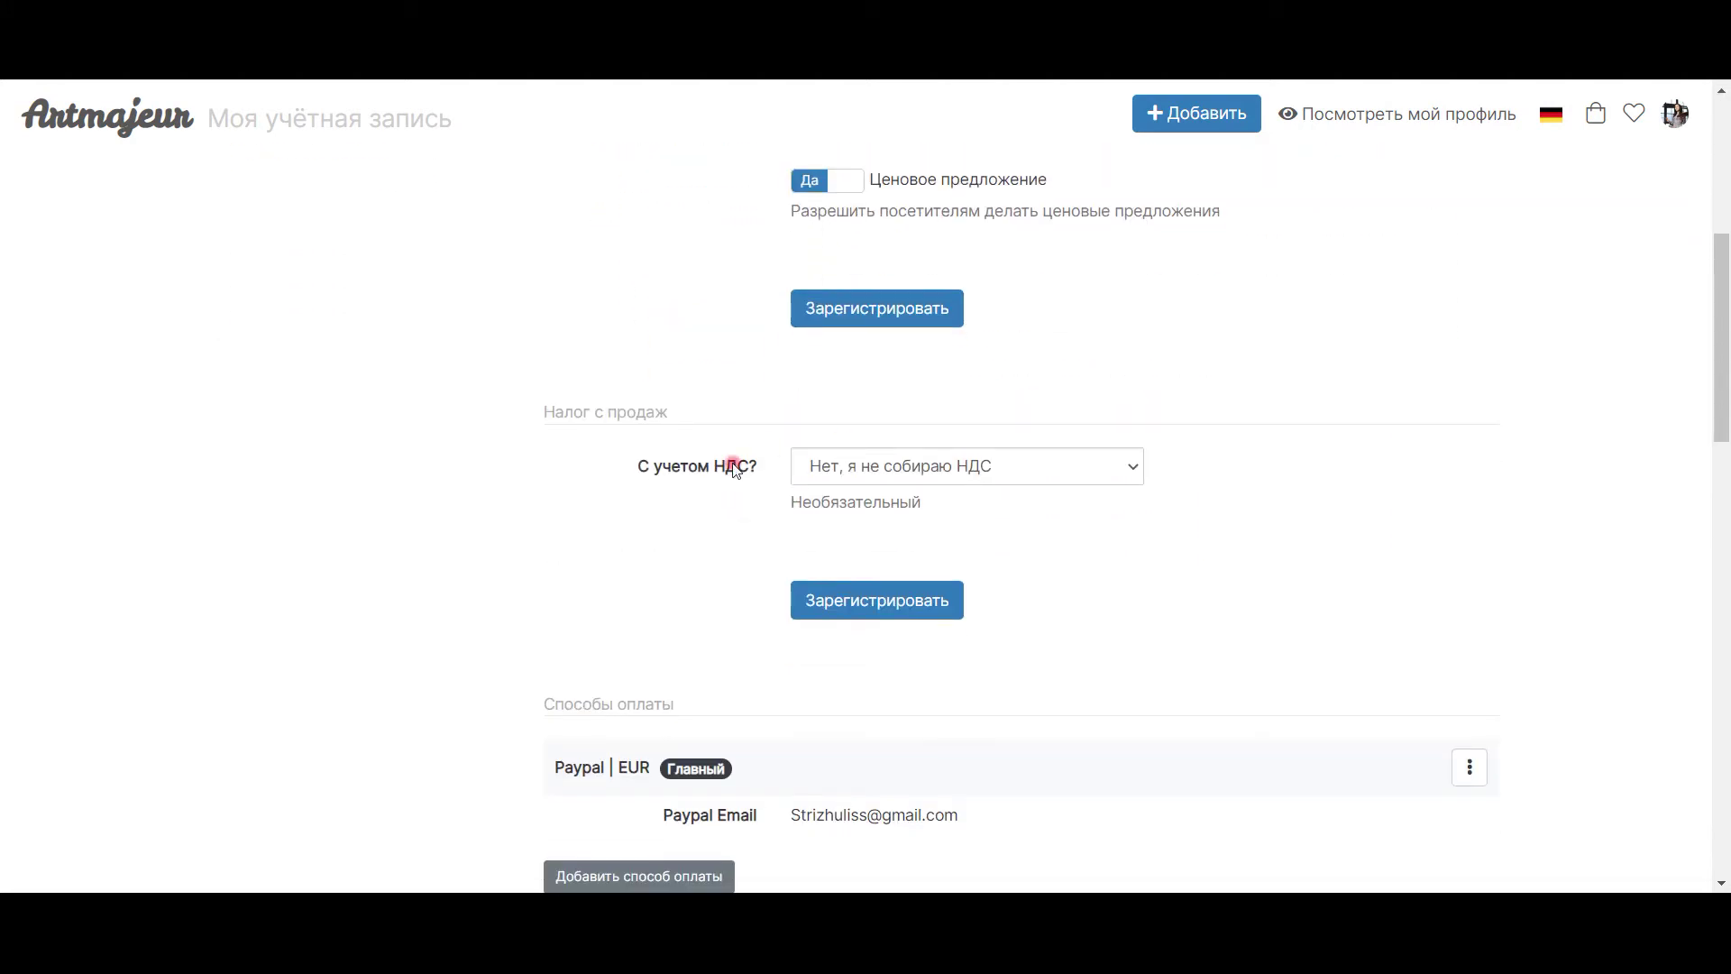
scroll(656, 550, "down", 3)
scroll(654, 532, "down", 2)
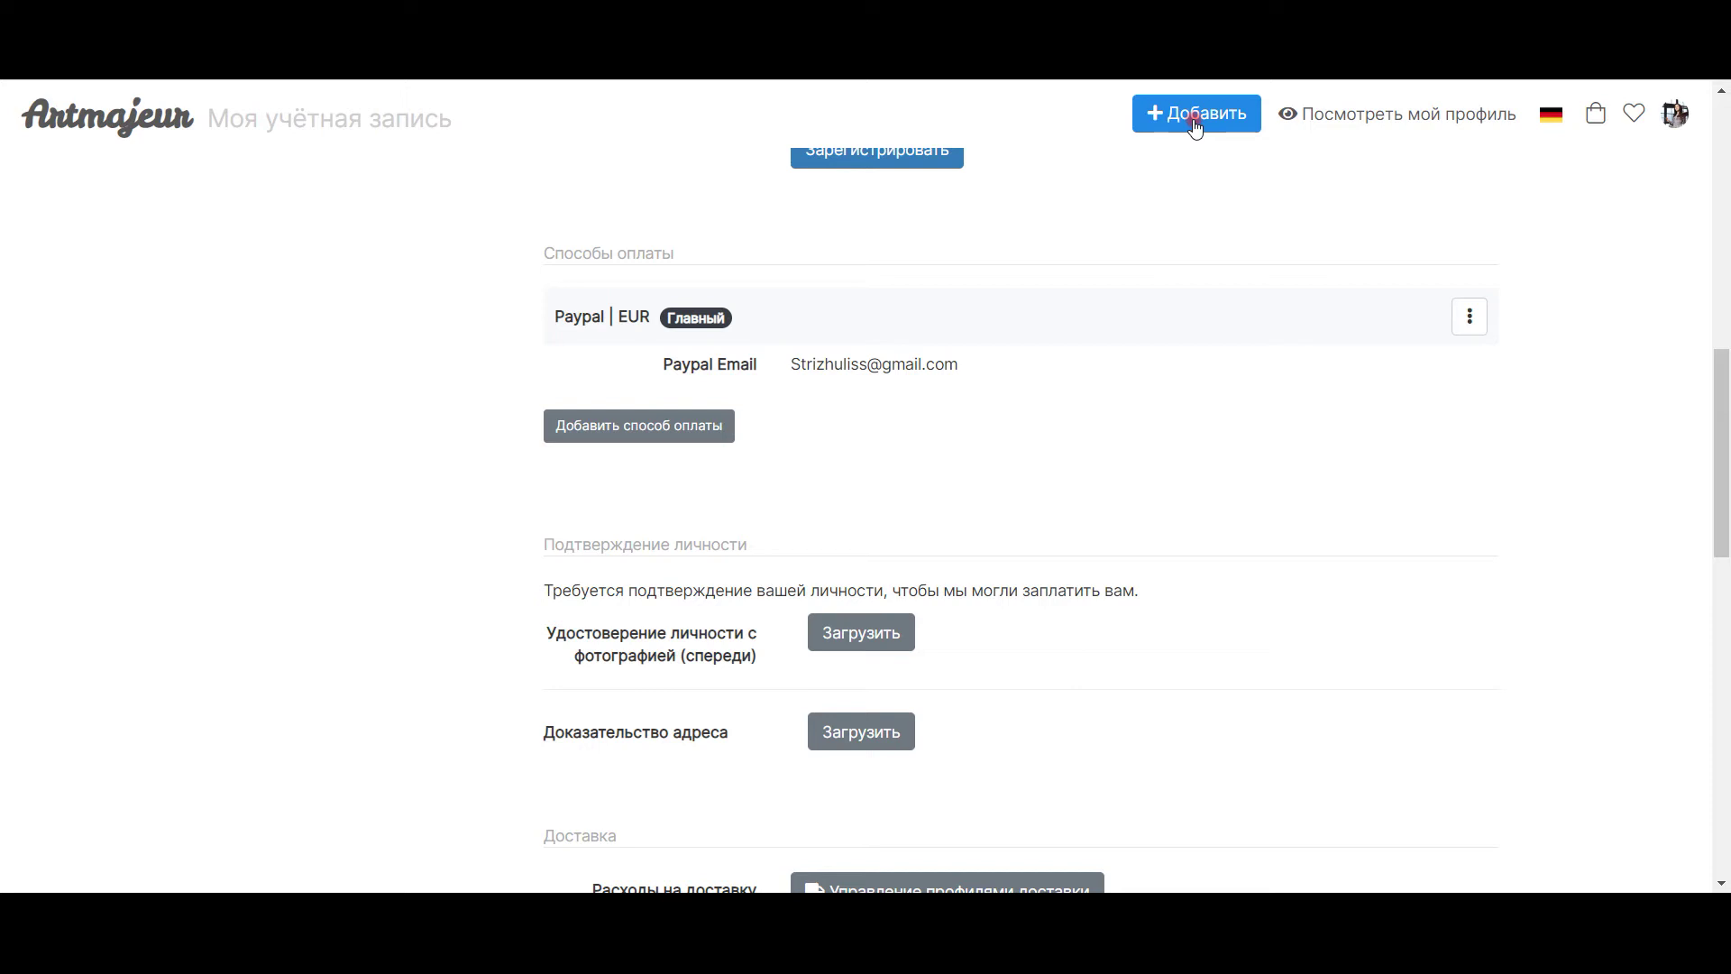
left_click(1195, 126)
scroll(1171, 487, "down", 2)
scroll(1173, 487, "down", 2)
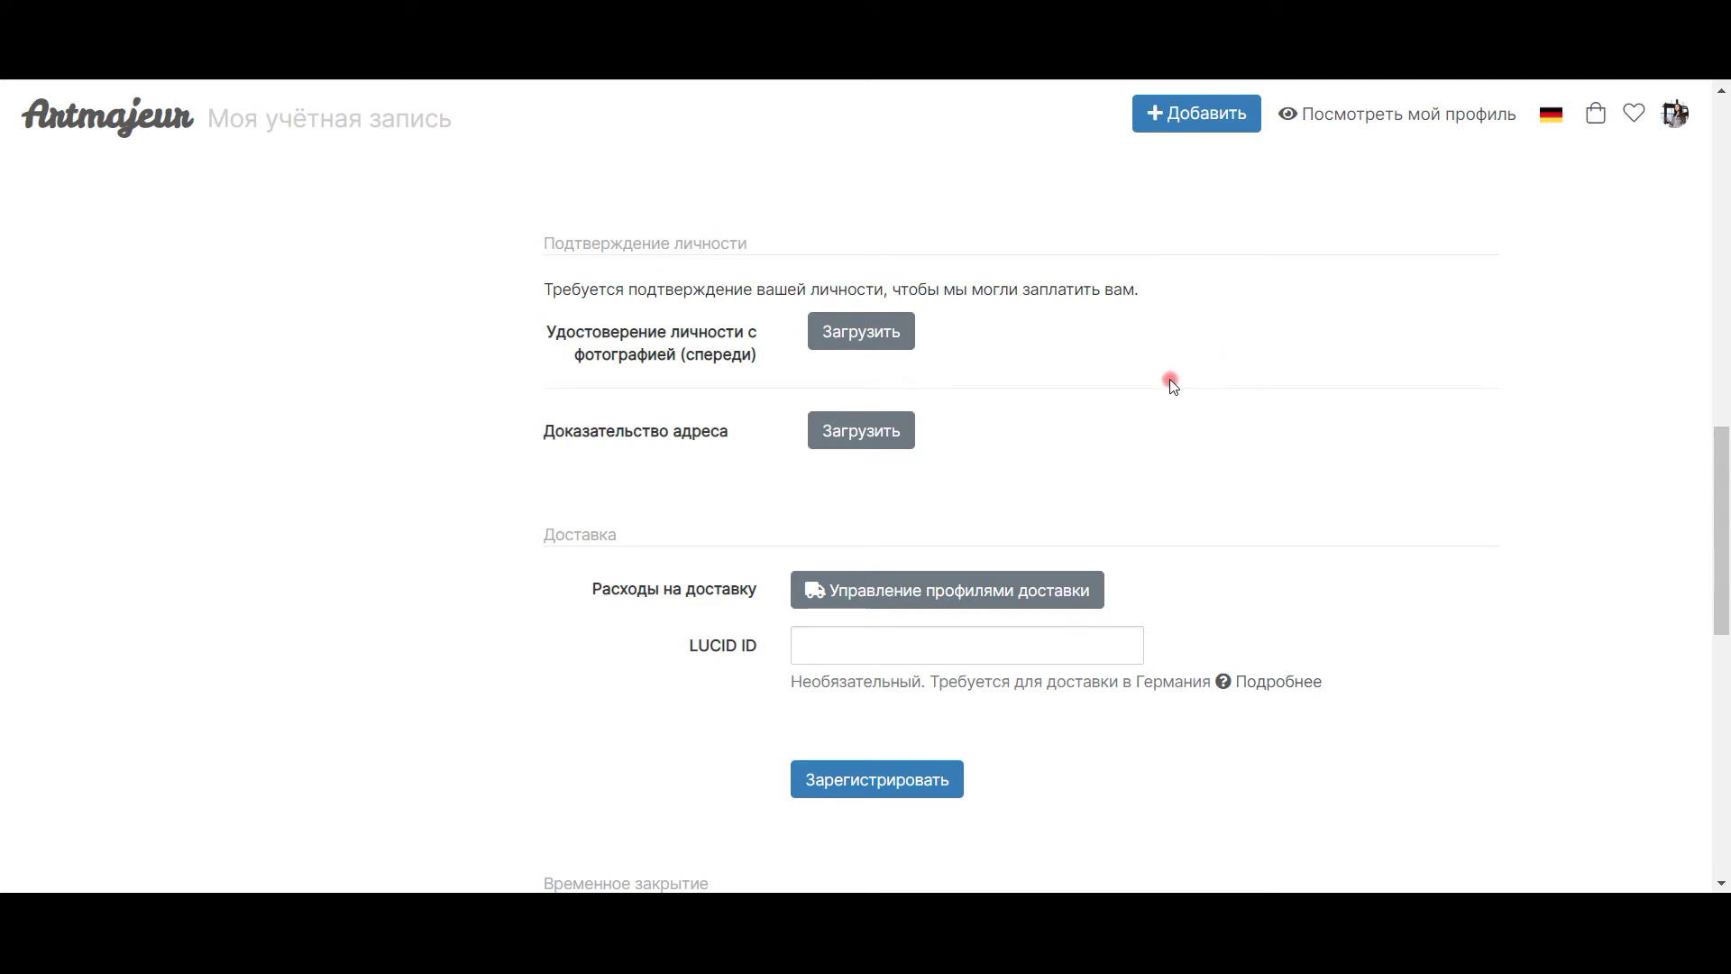
scroll(1049, 352, "up", 2)
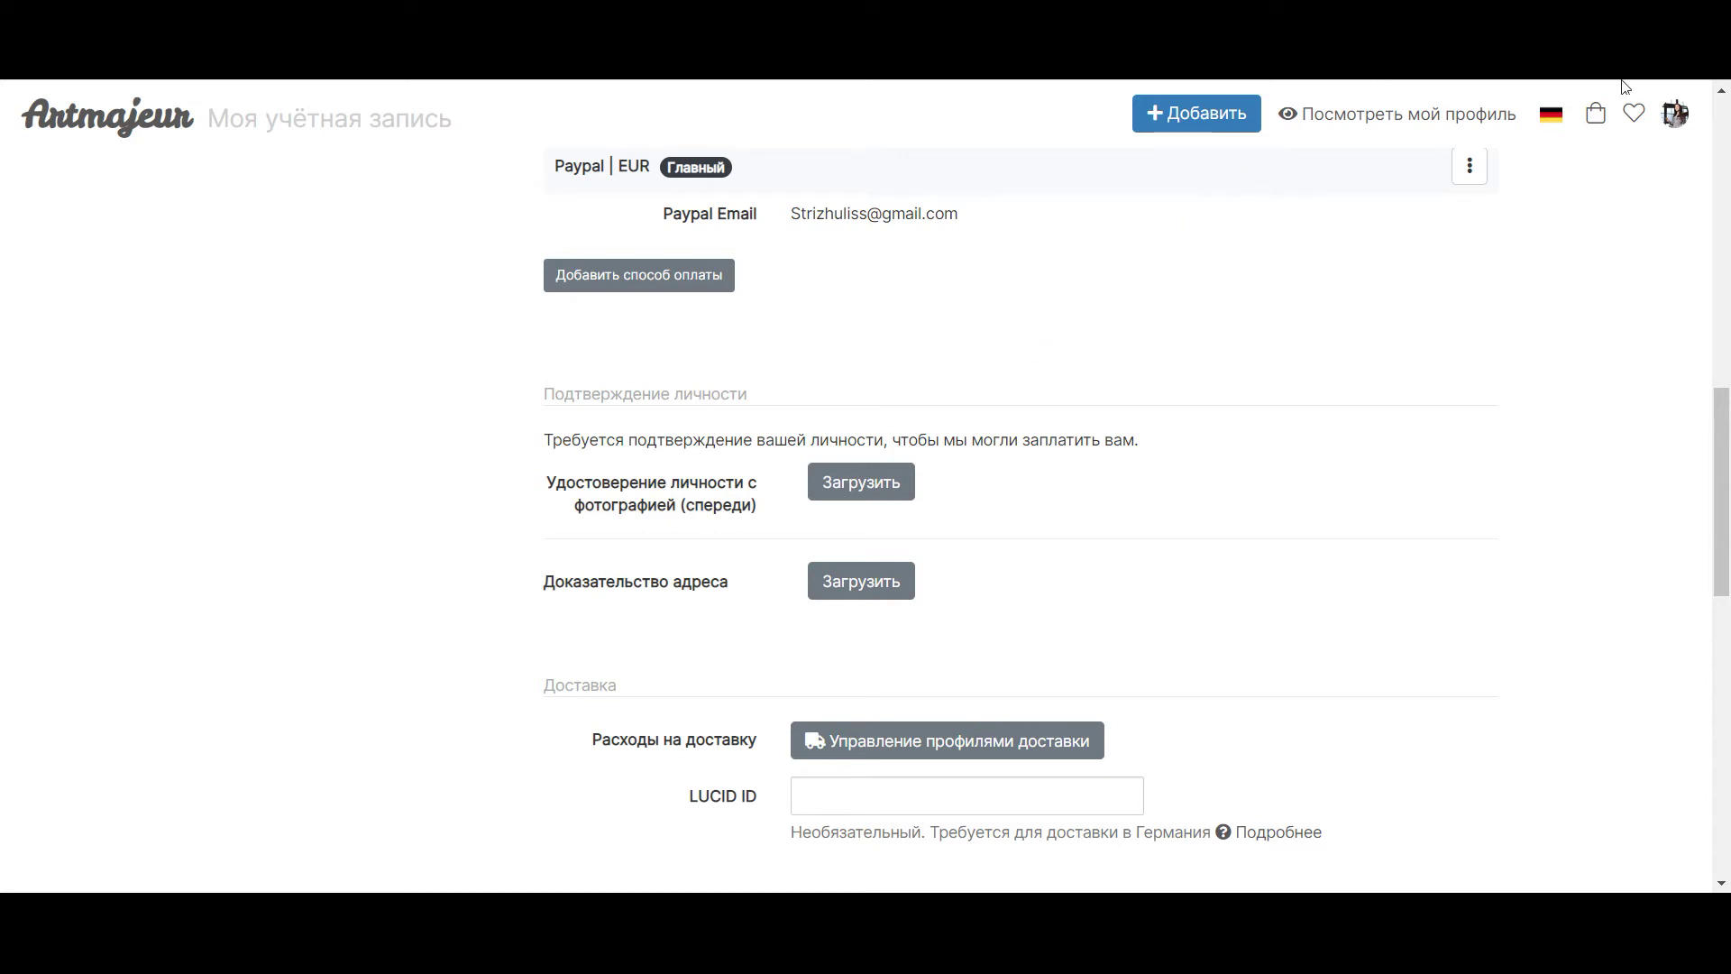
left_click(1176, 561)
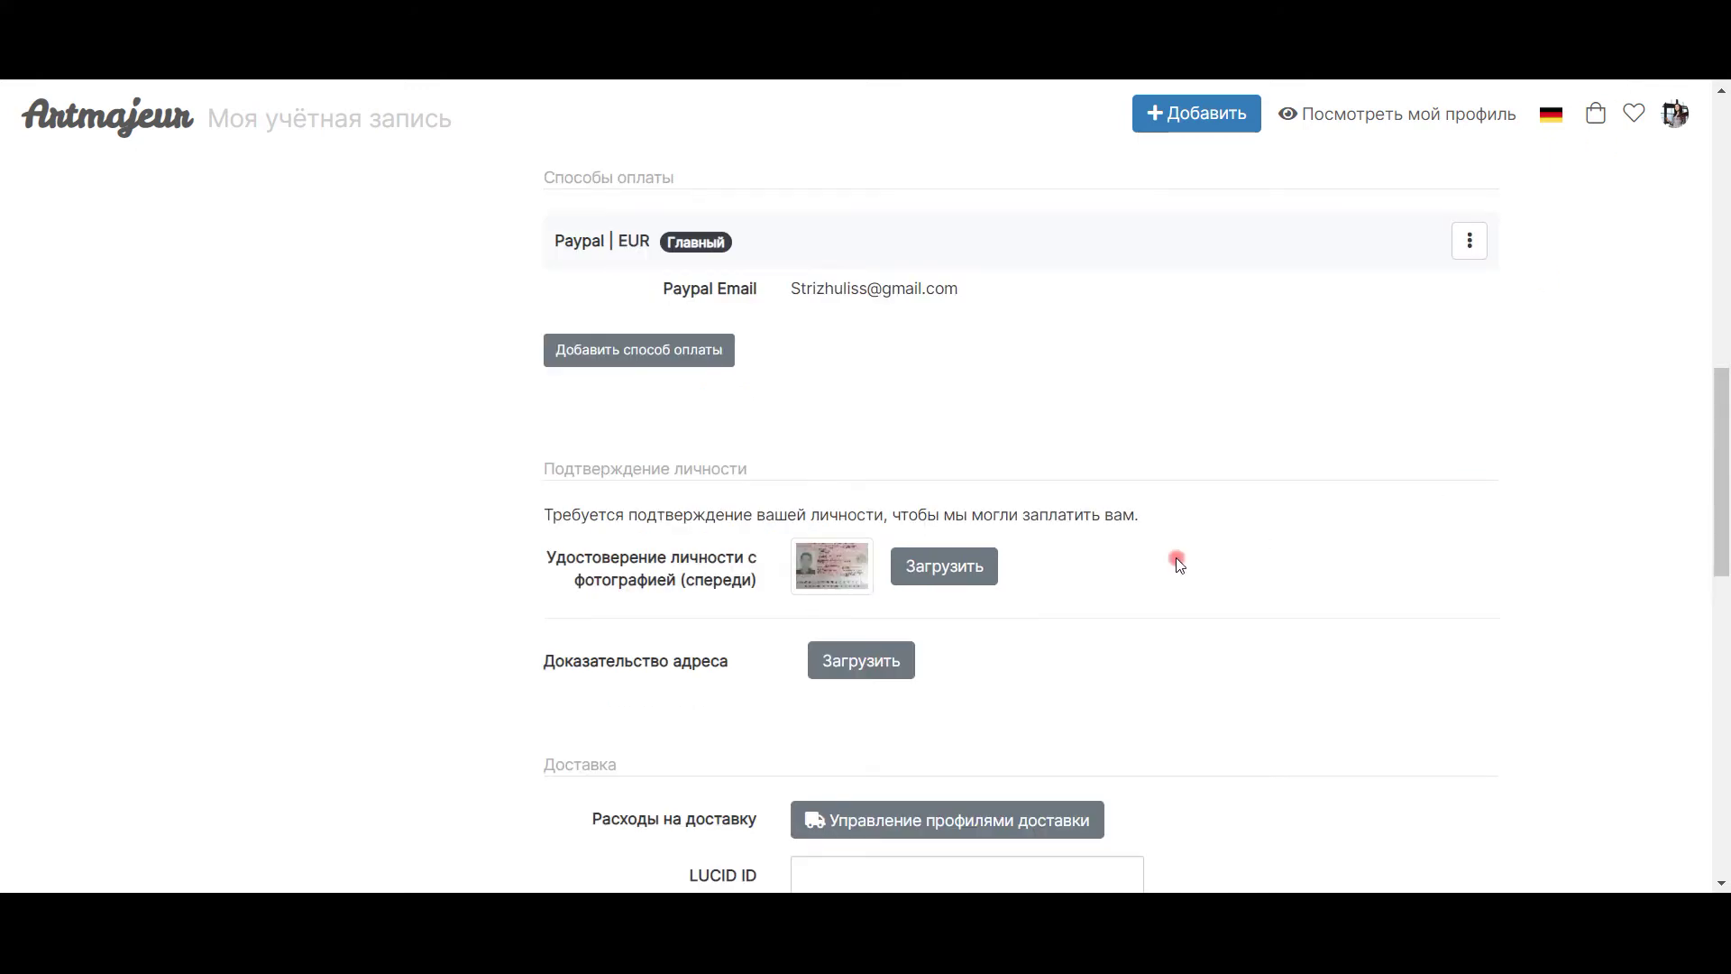
Open the shipping profile management from the "Доставка" section of the sales settings.
scroll(1178, 562, "down", 2)
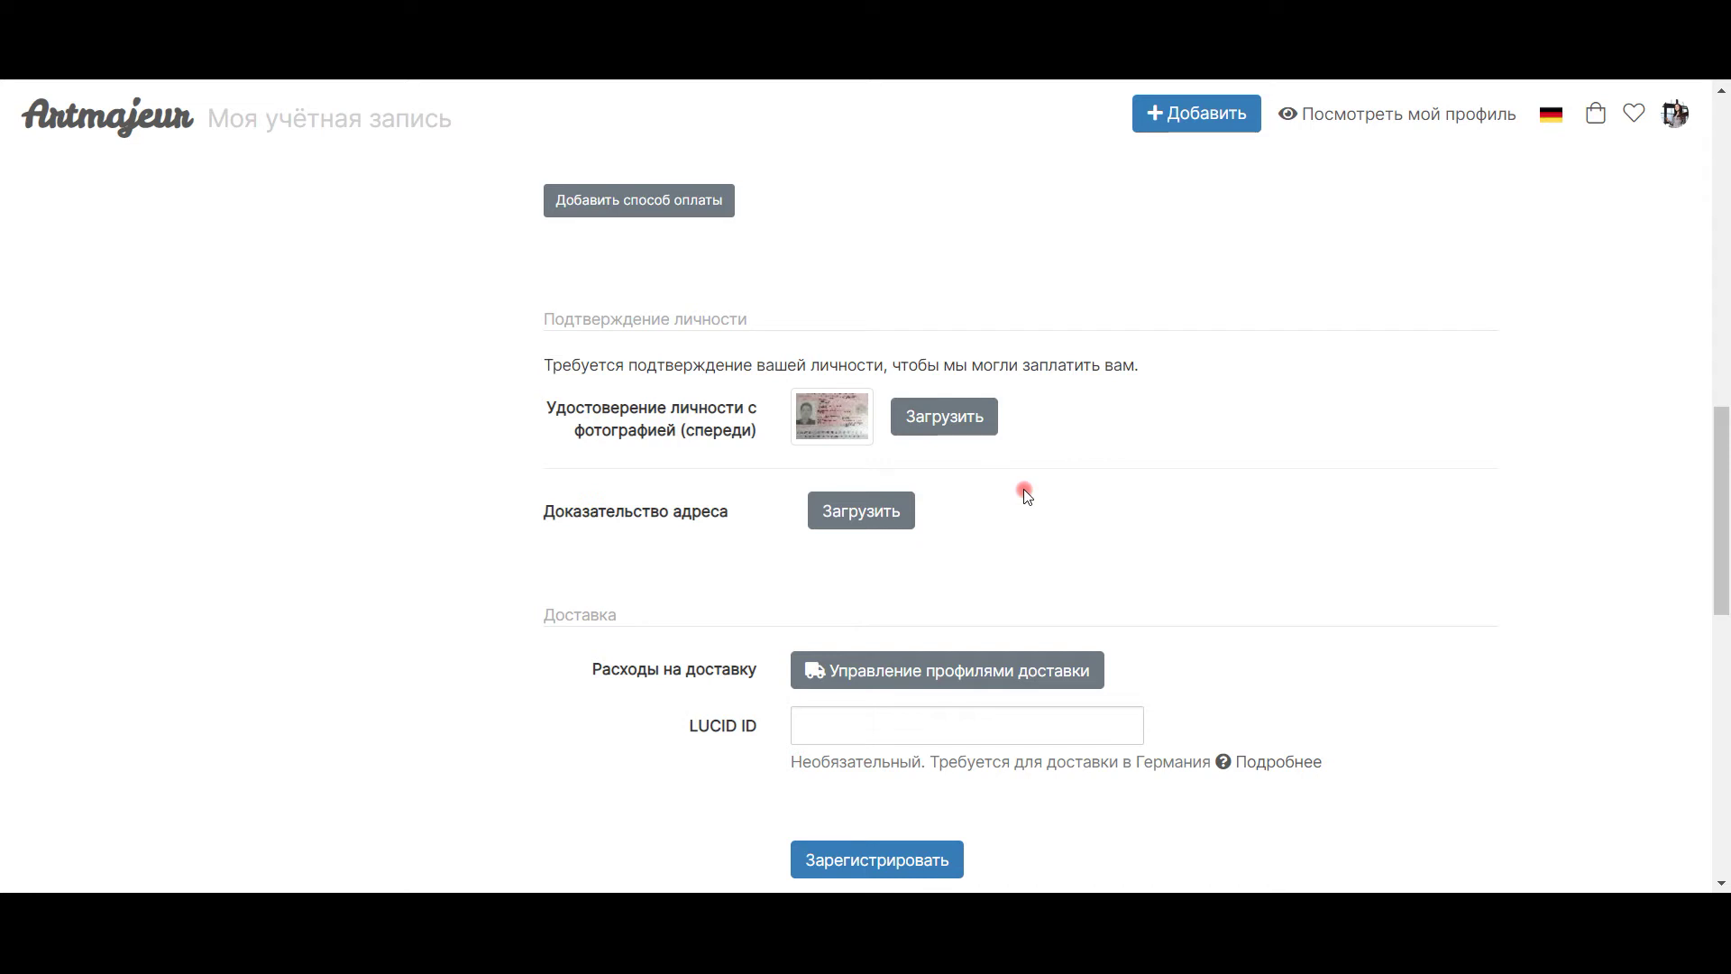
scroll(1163, 515, "down", 3)
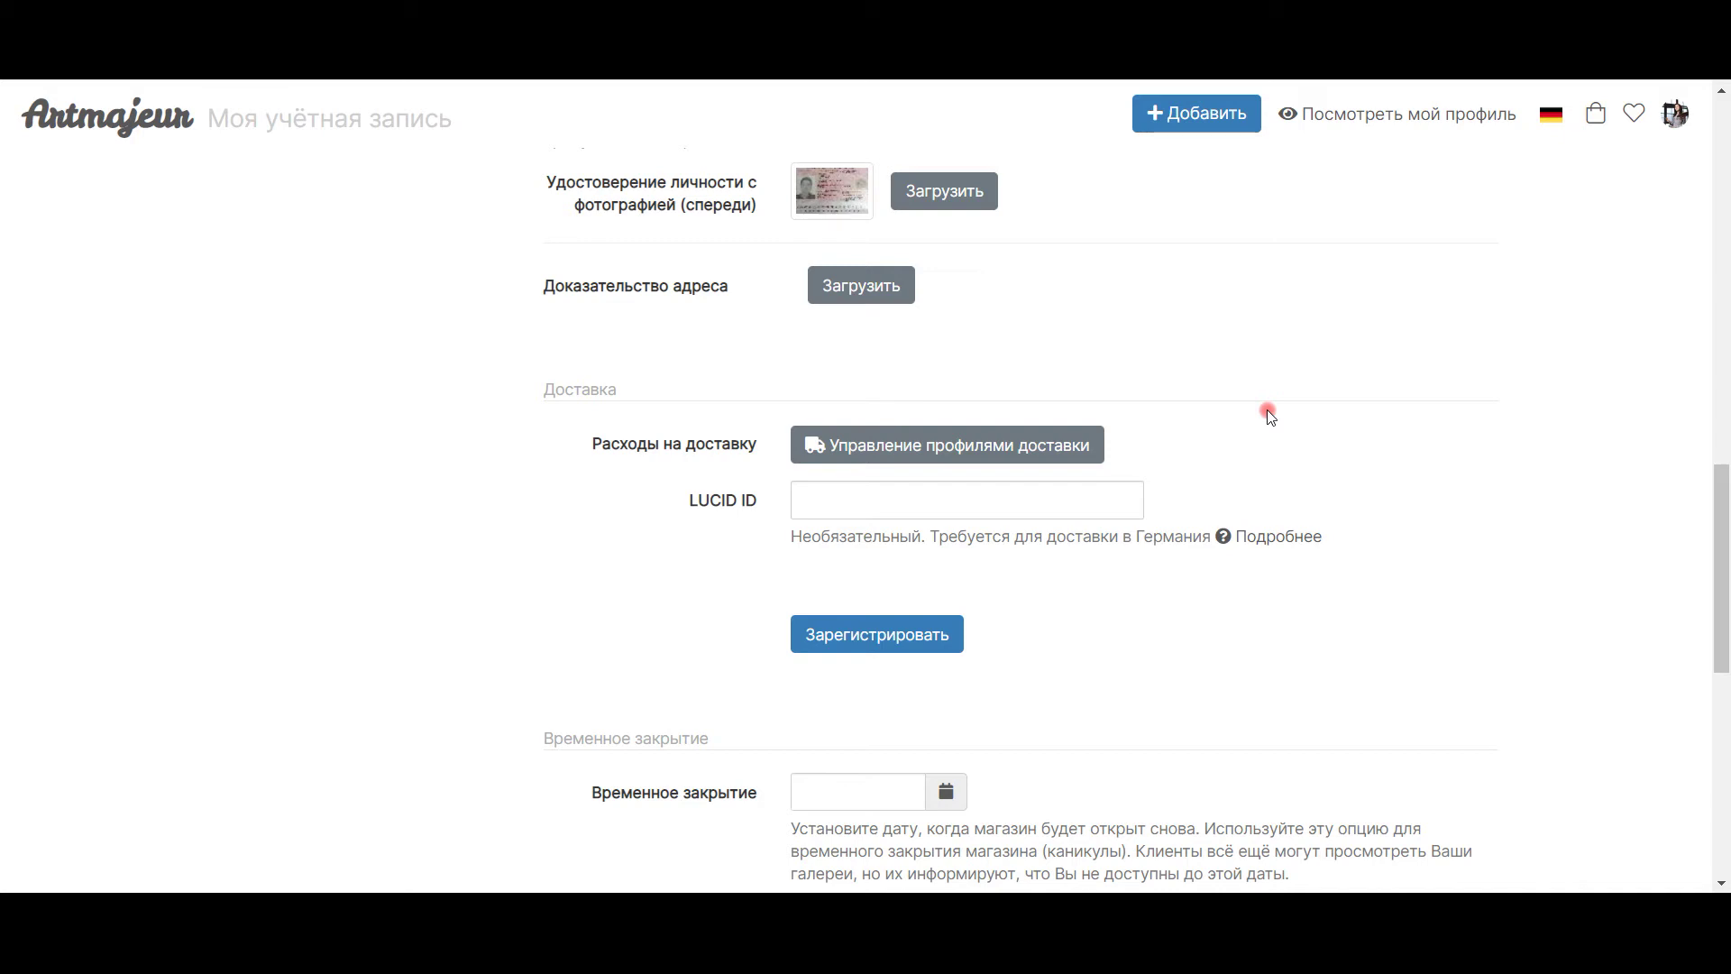
left_click(1033, 445)
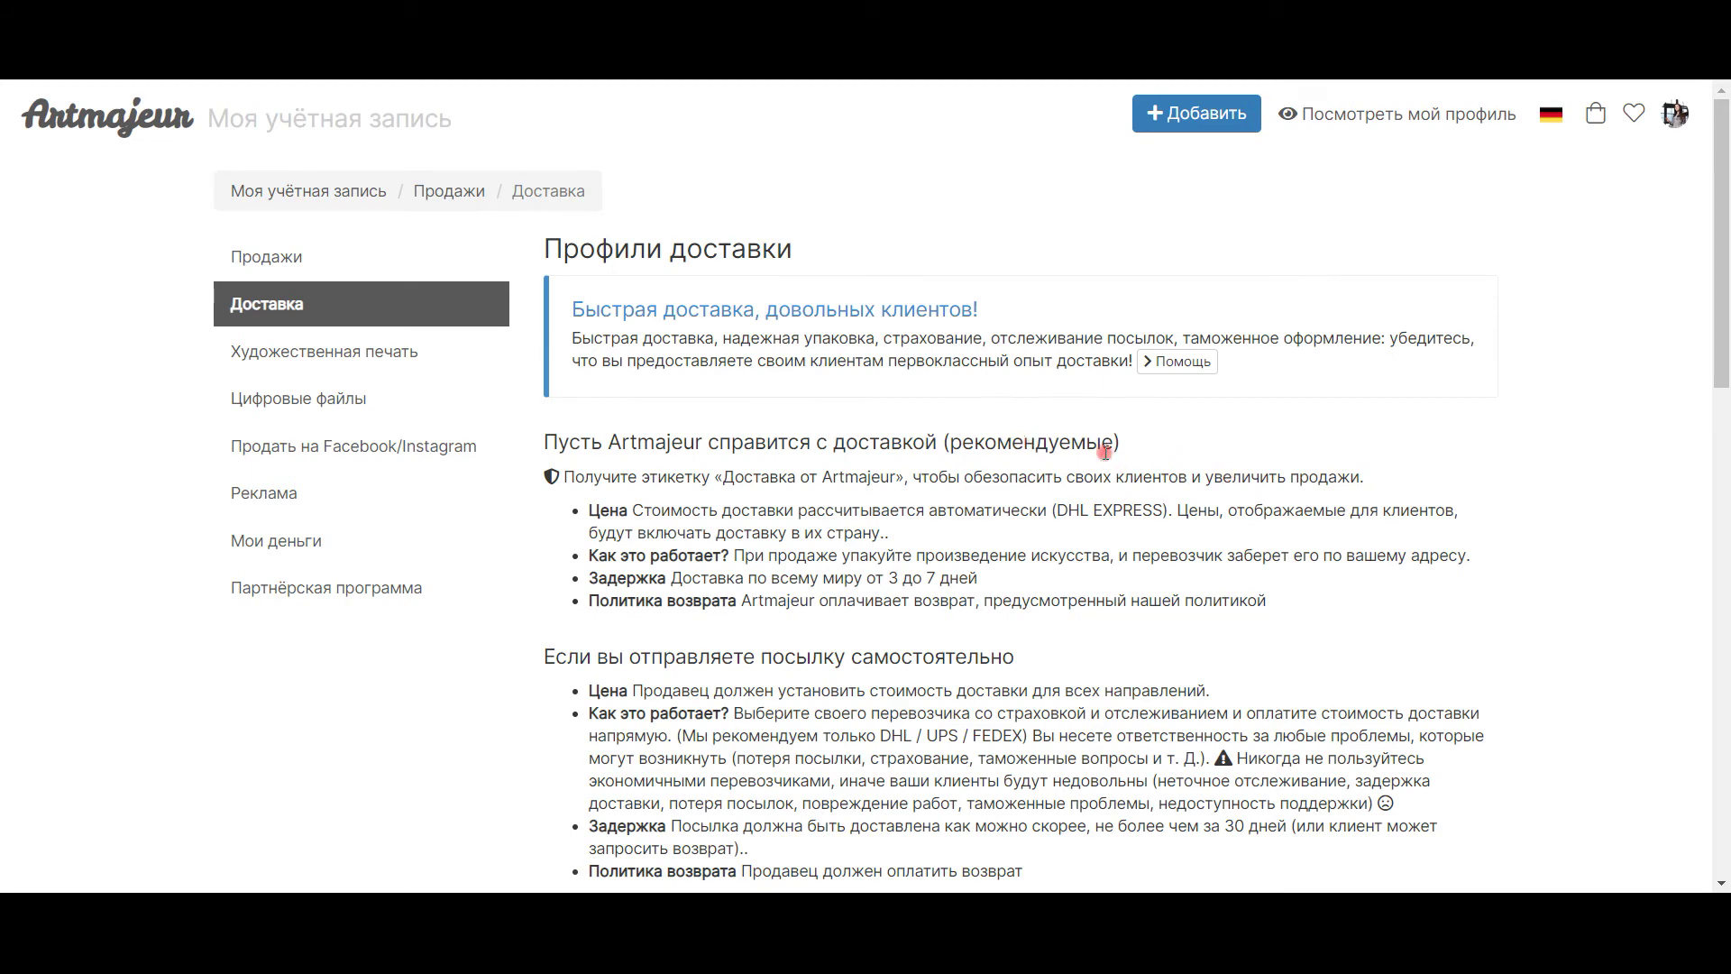
Start a new custom shipping profile and name it "EC".
scroll(1105, 450, "down", 1)
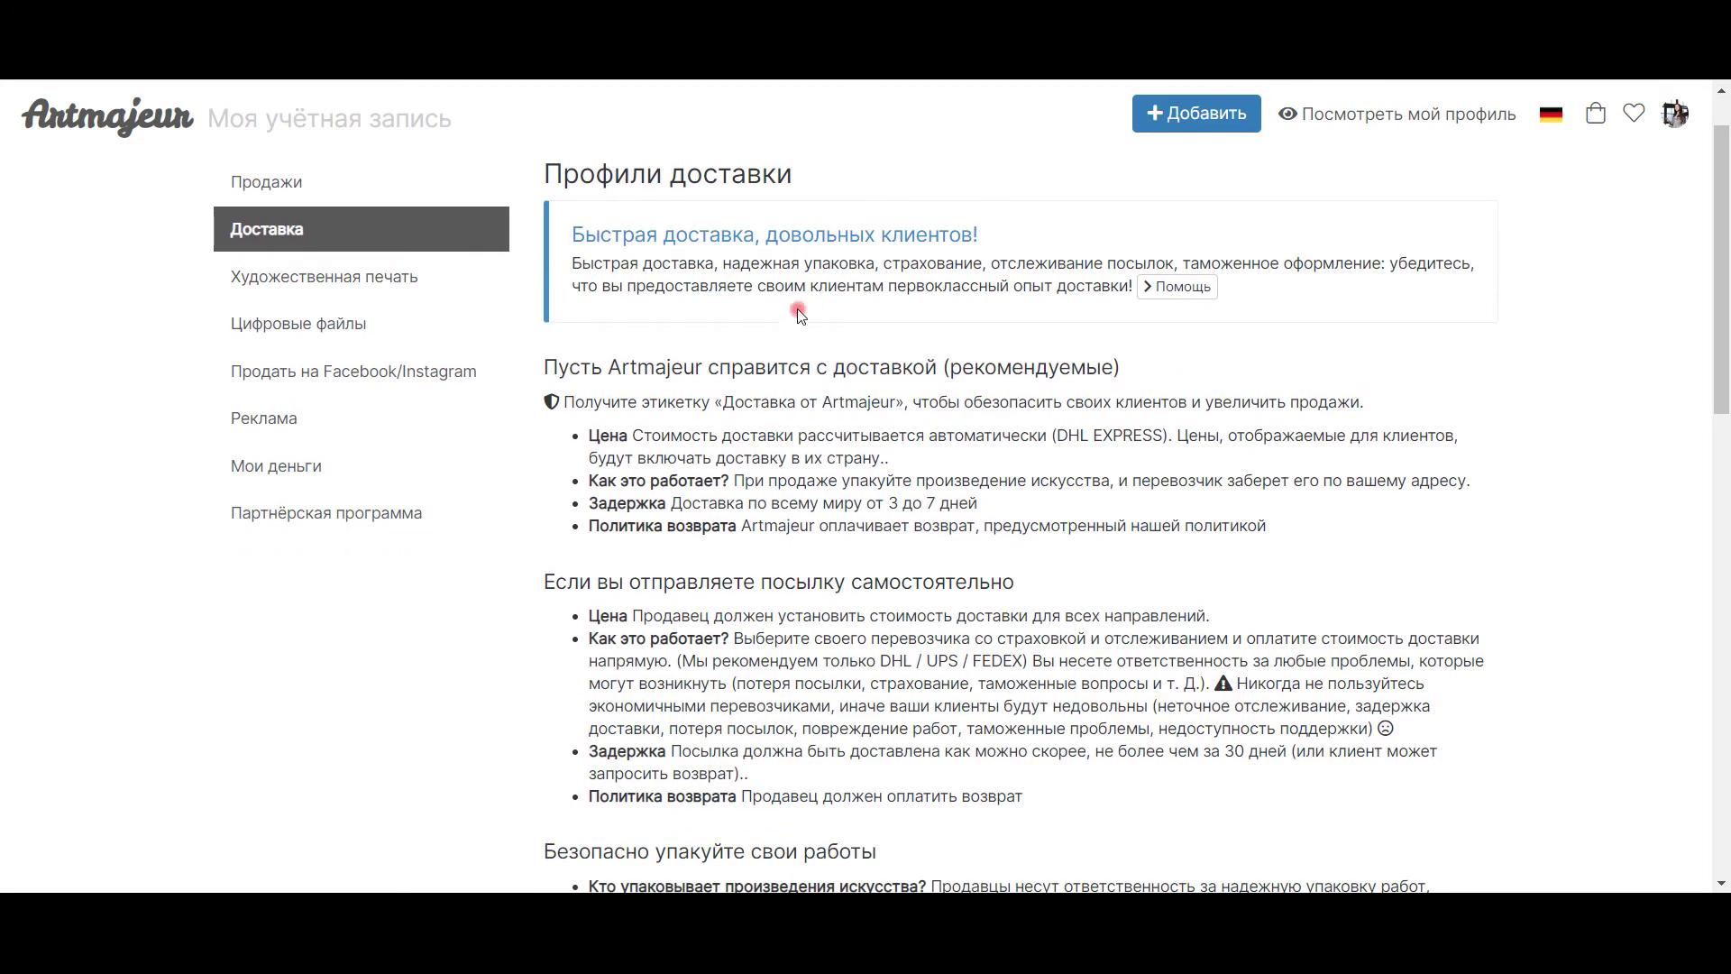
scroll(902, 559, "down", 2)
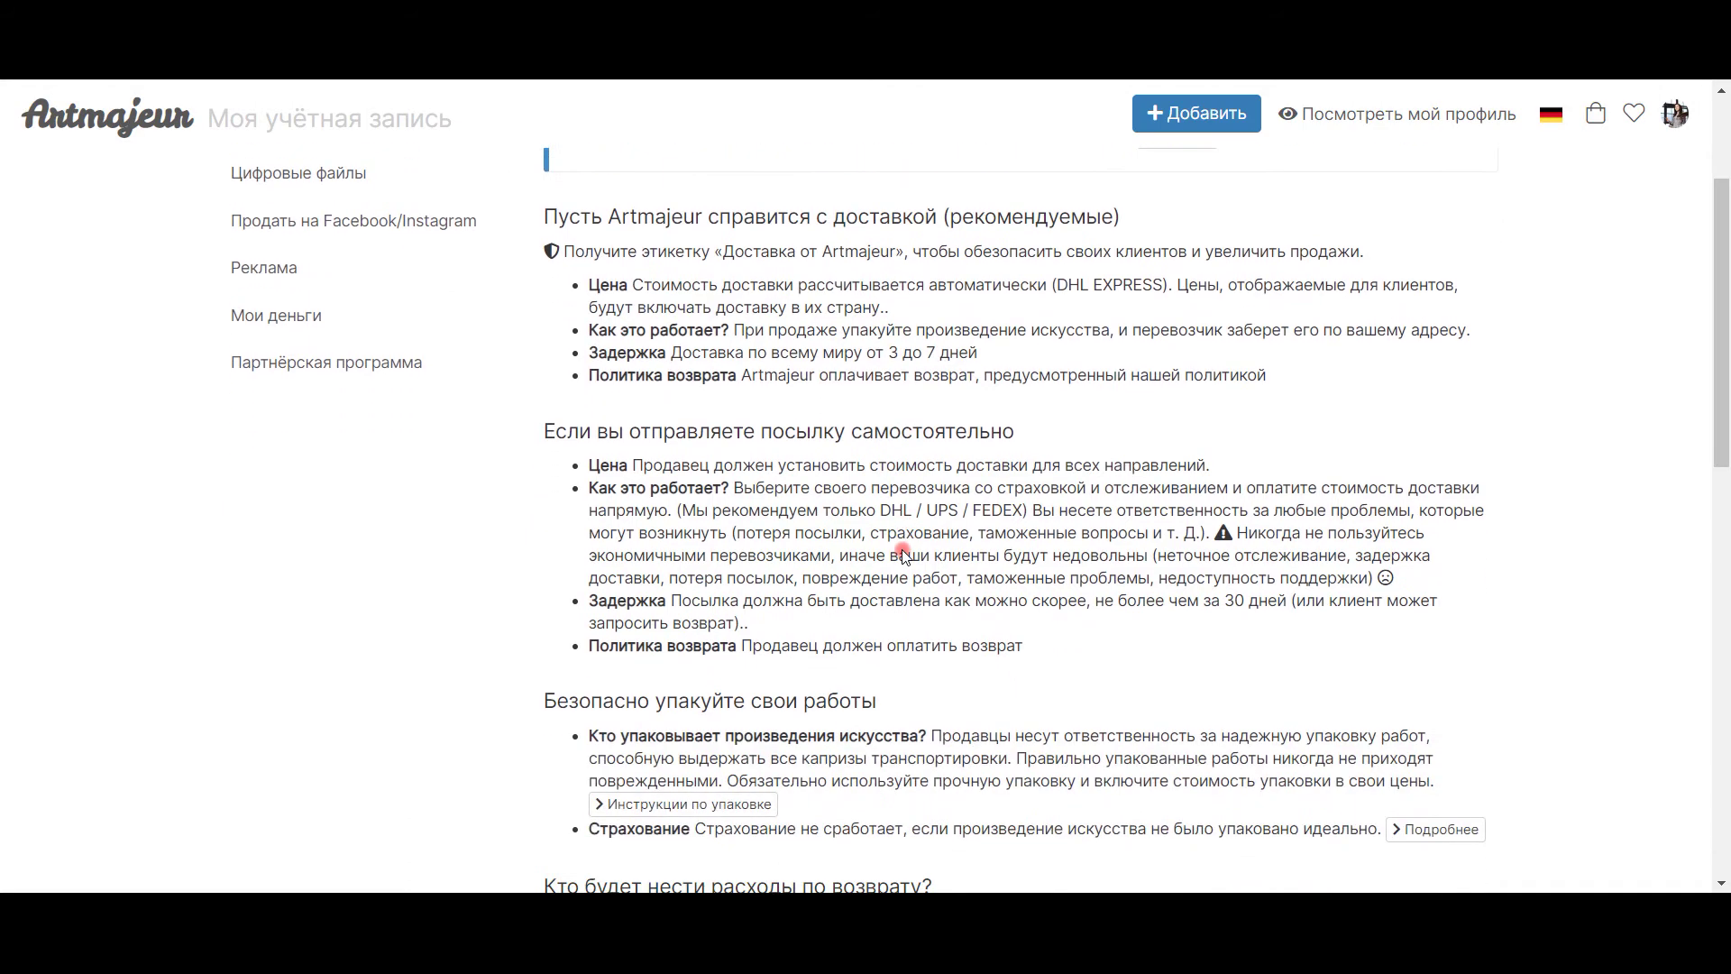
scroll(904, 555, "down", 3)
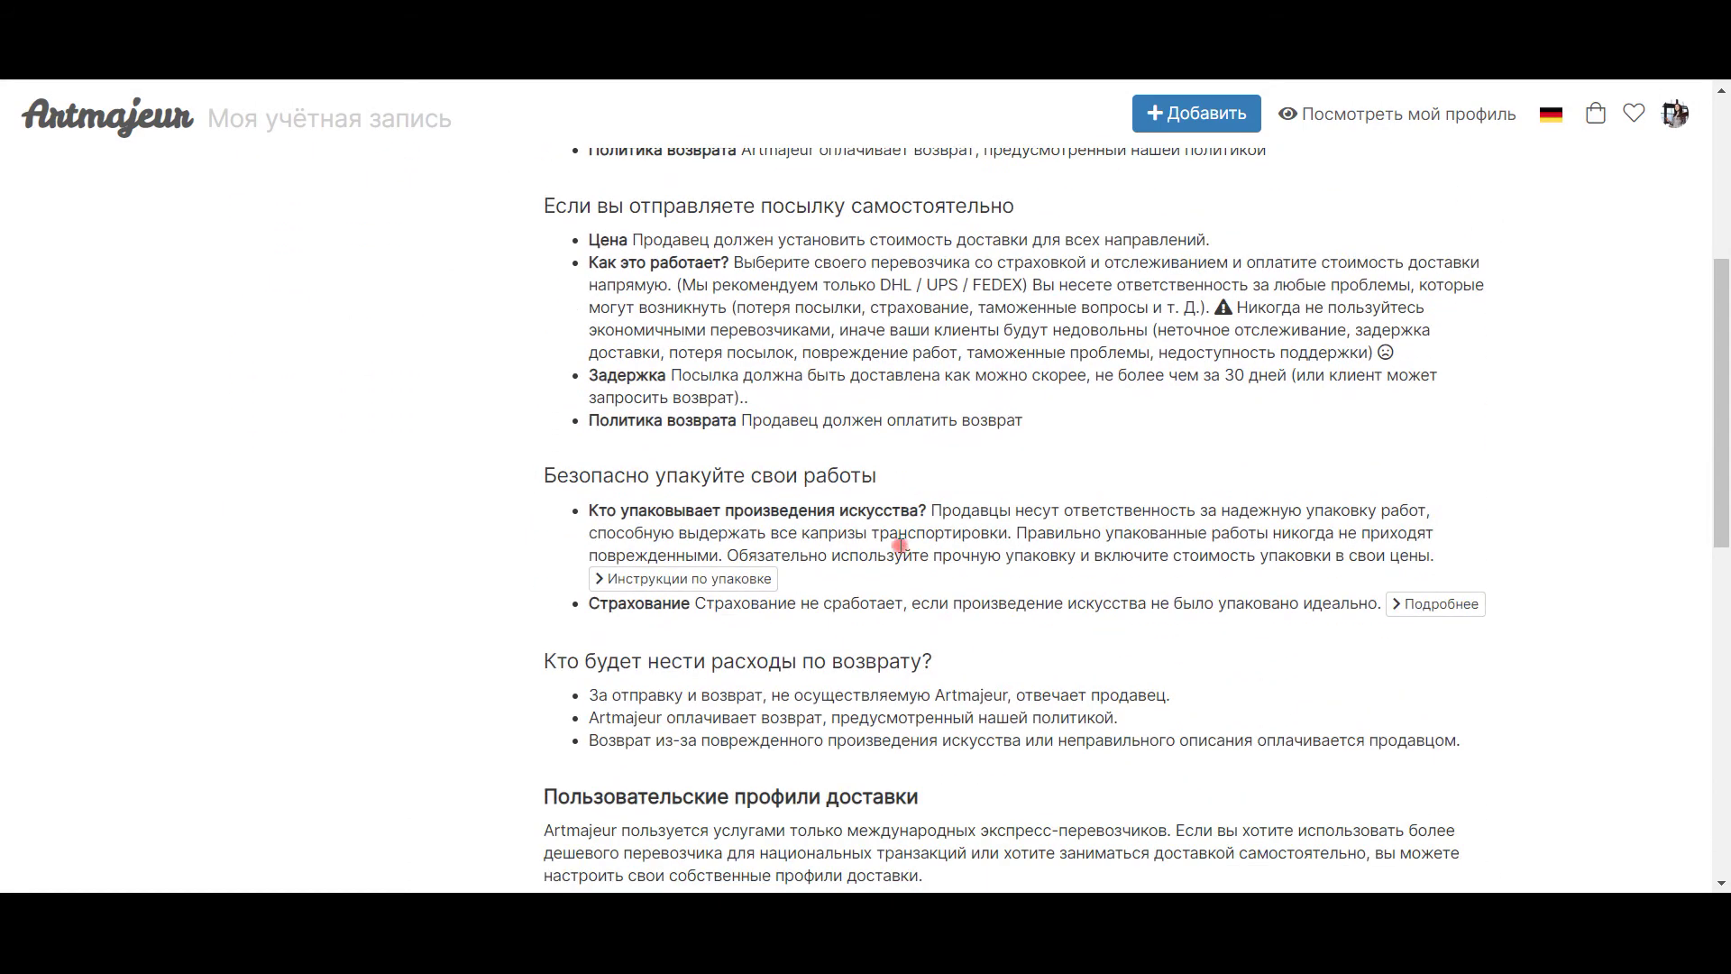
scroll(900, 545, "down", 2)
scroll(899, 545, "down", 2)
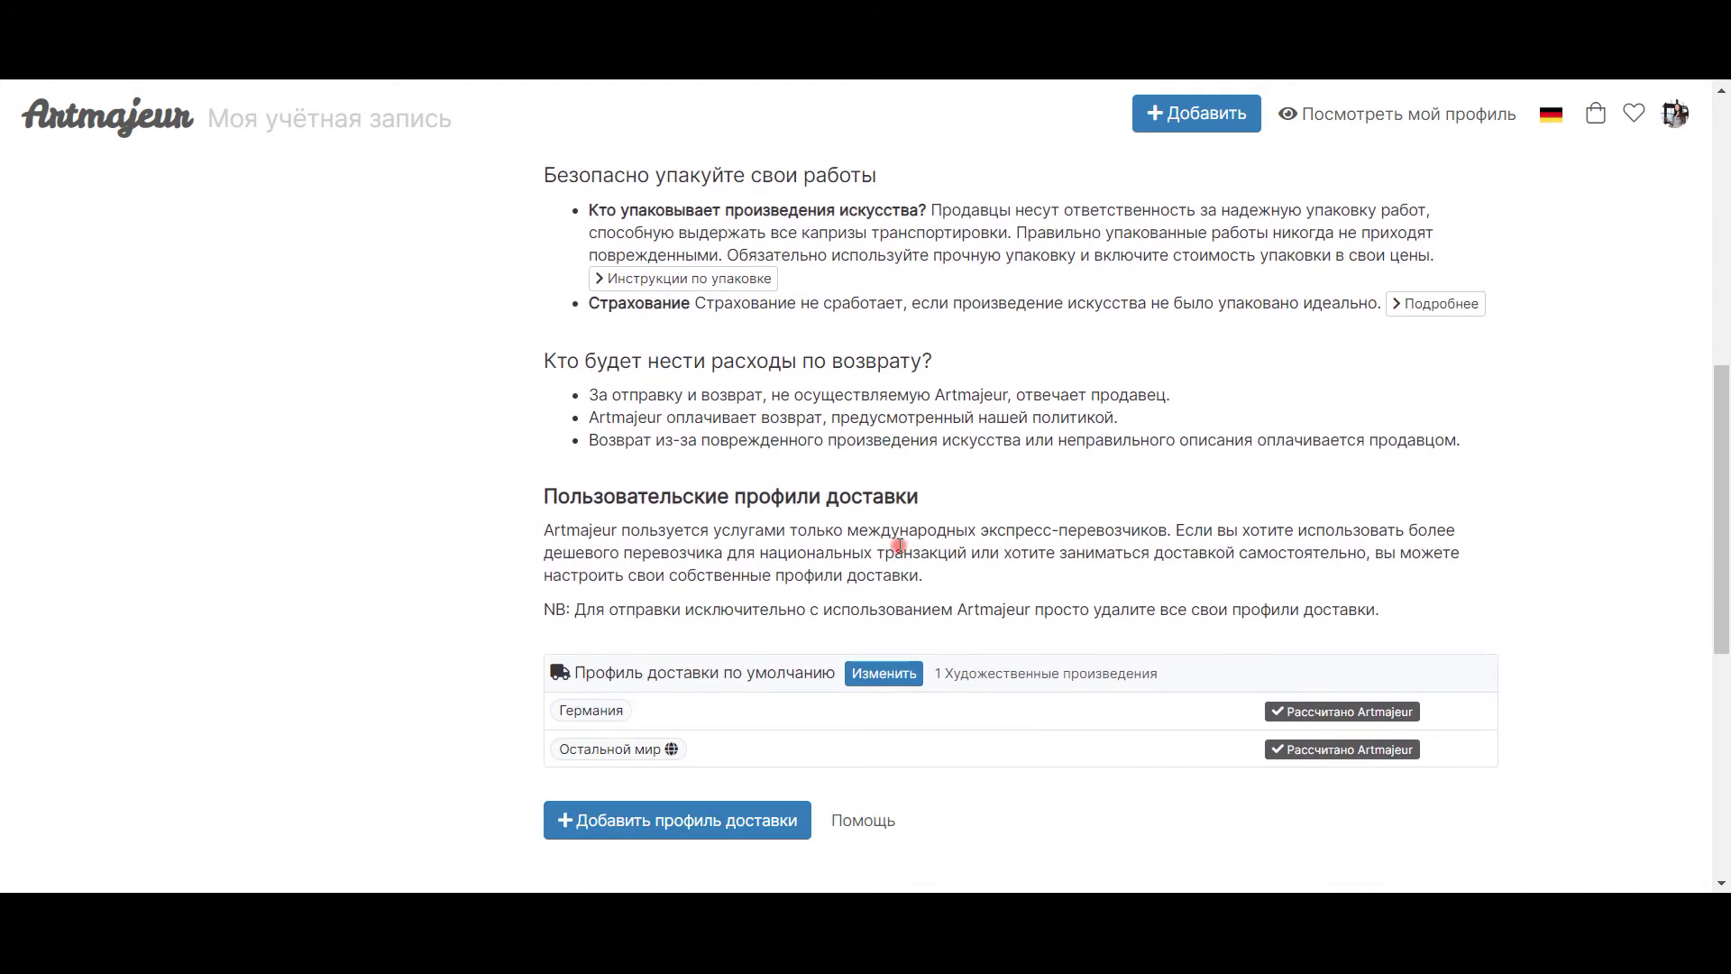
scroll(900, 545, "down", 2)
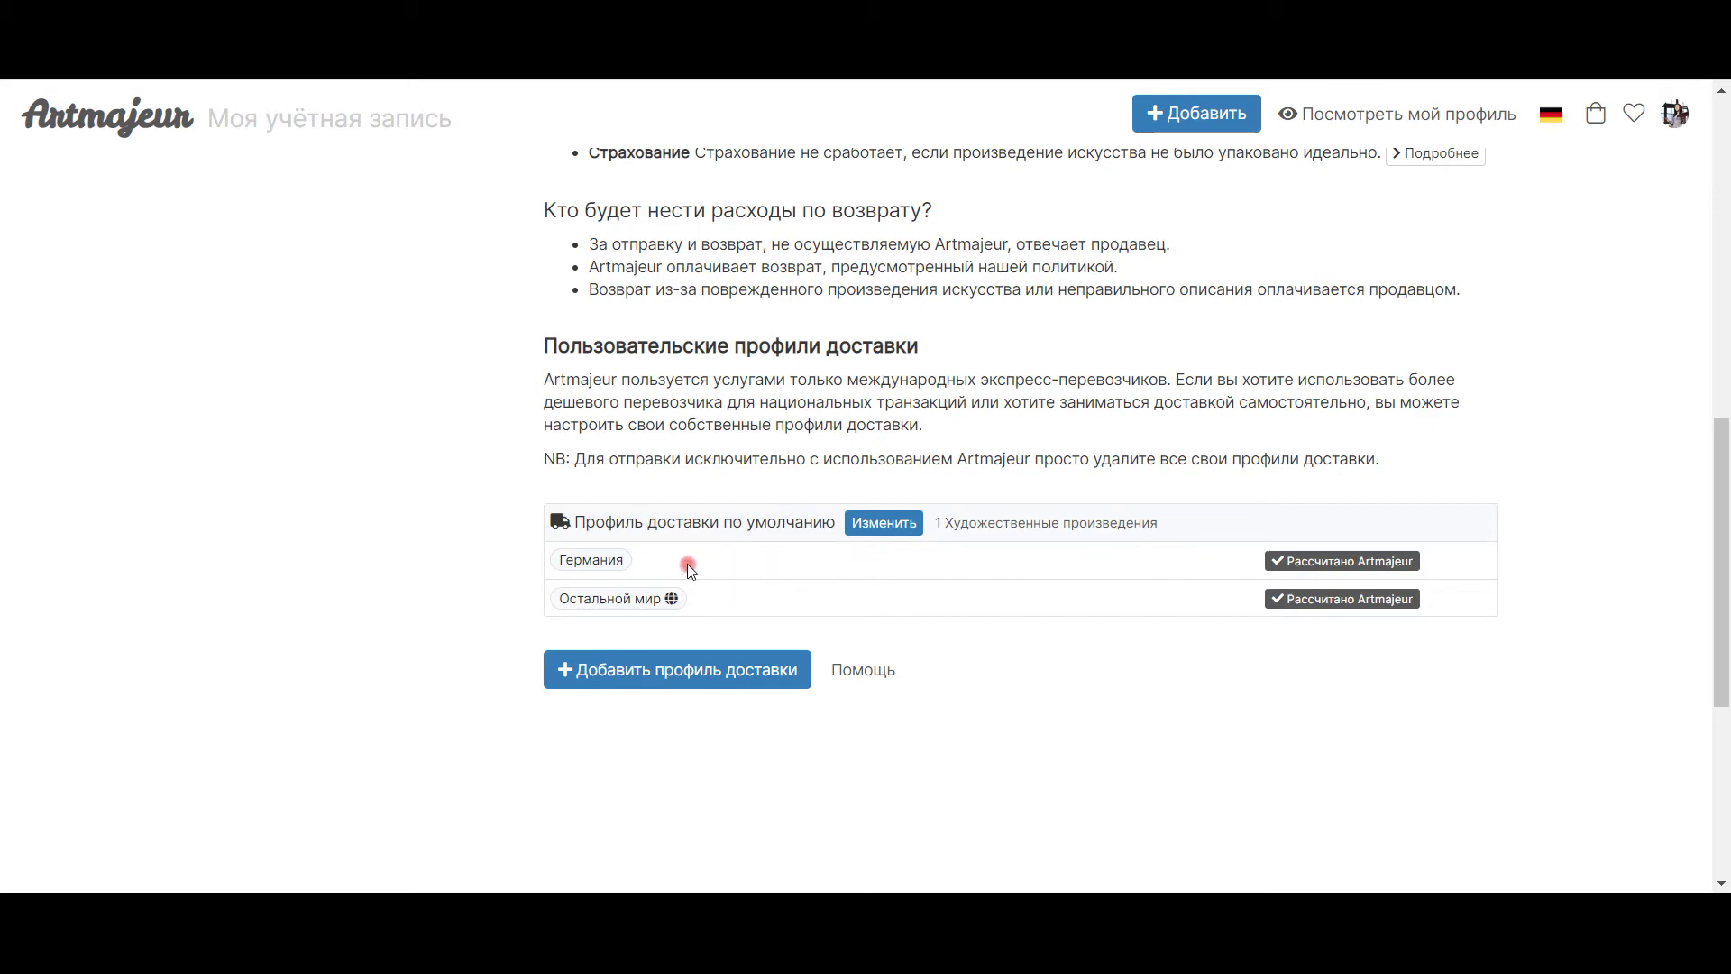
left_click(768, 692)
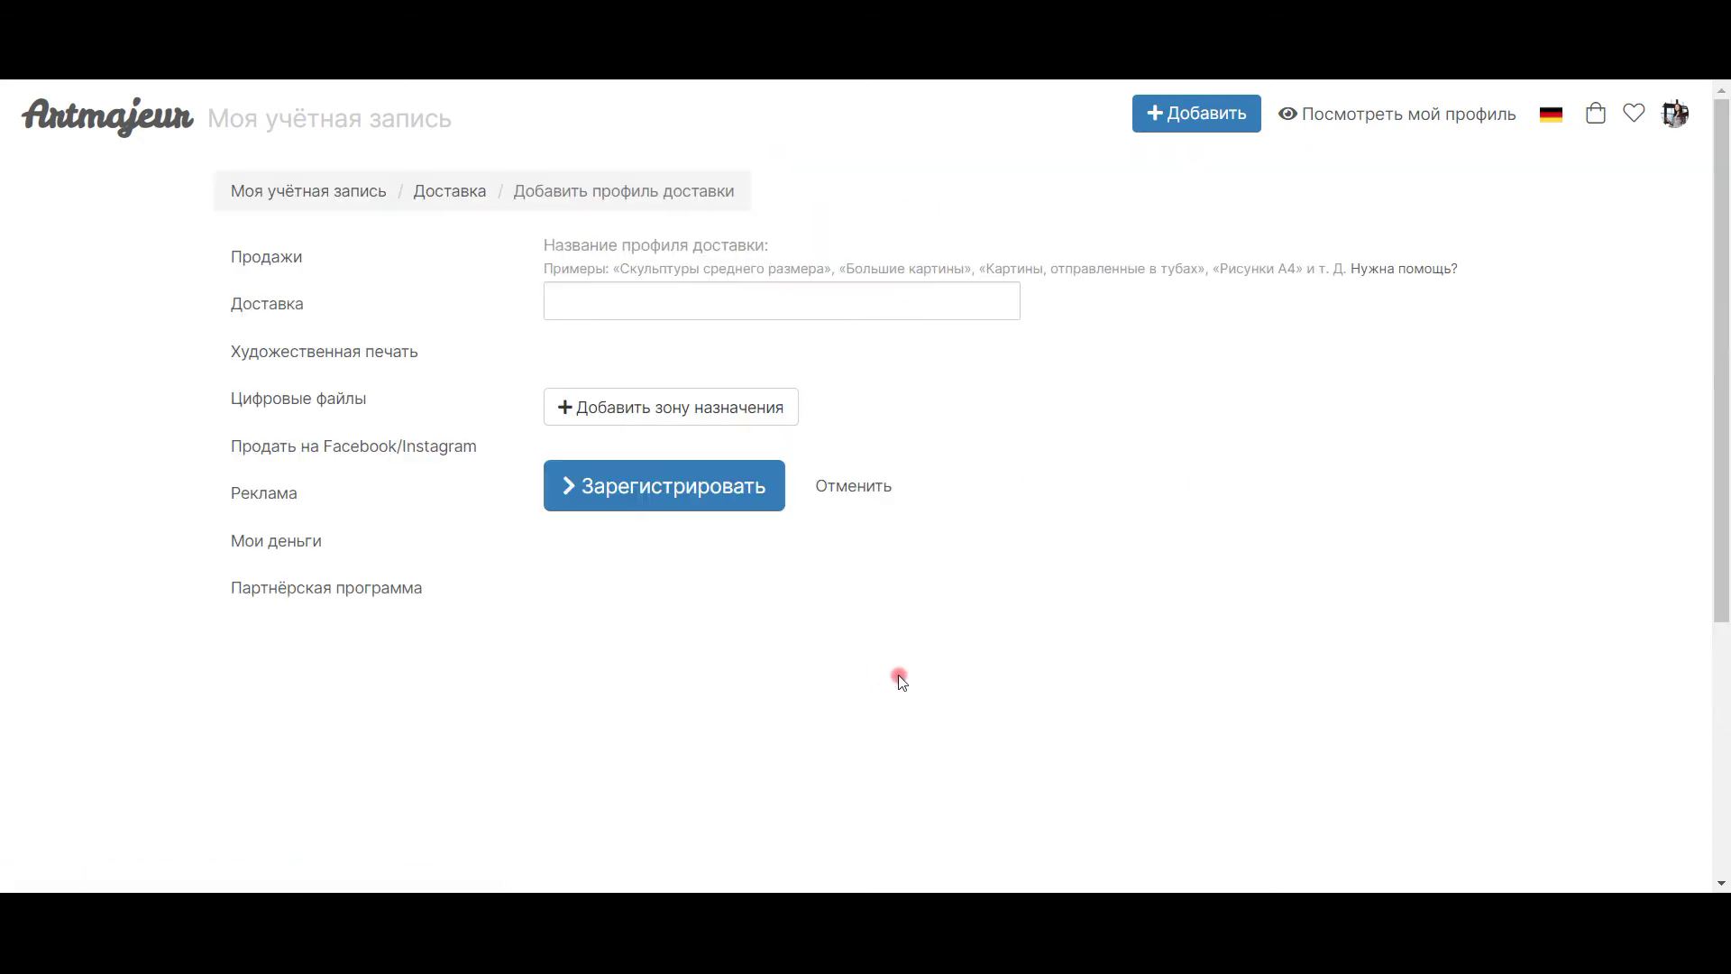
left_click(652, 285)
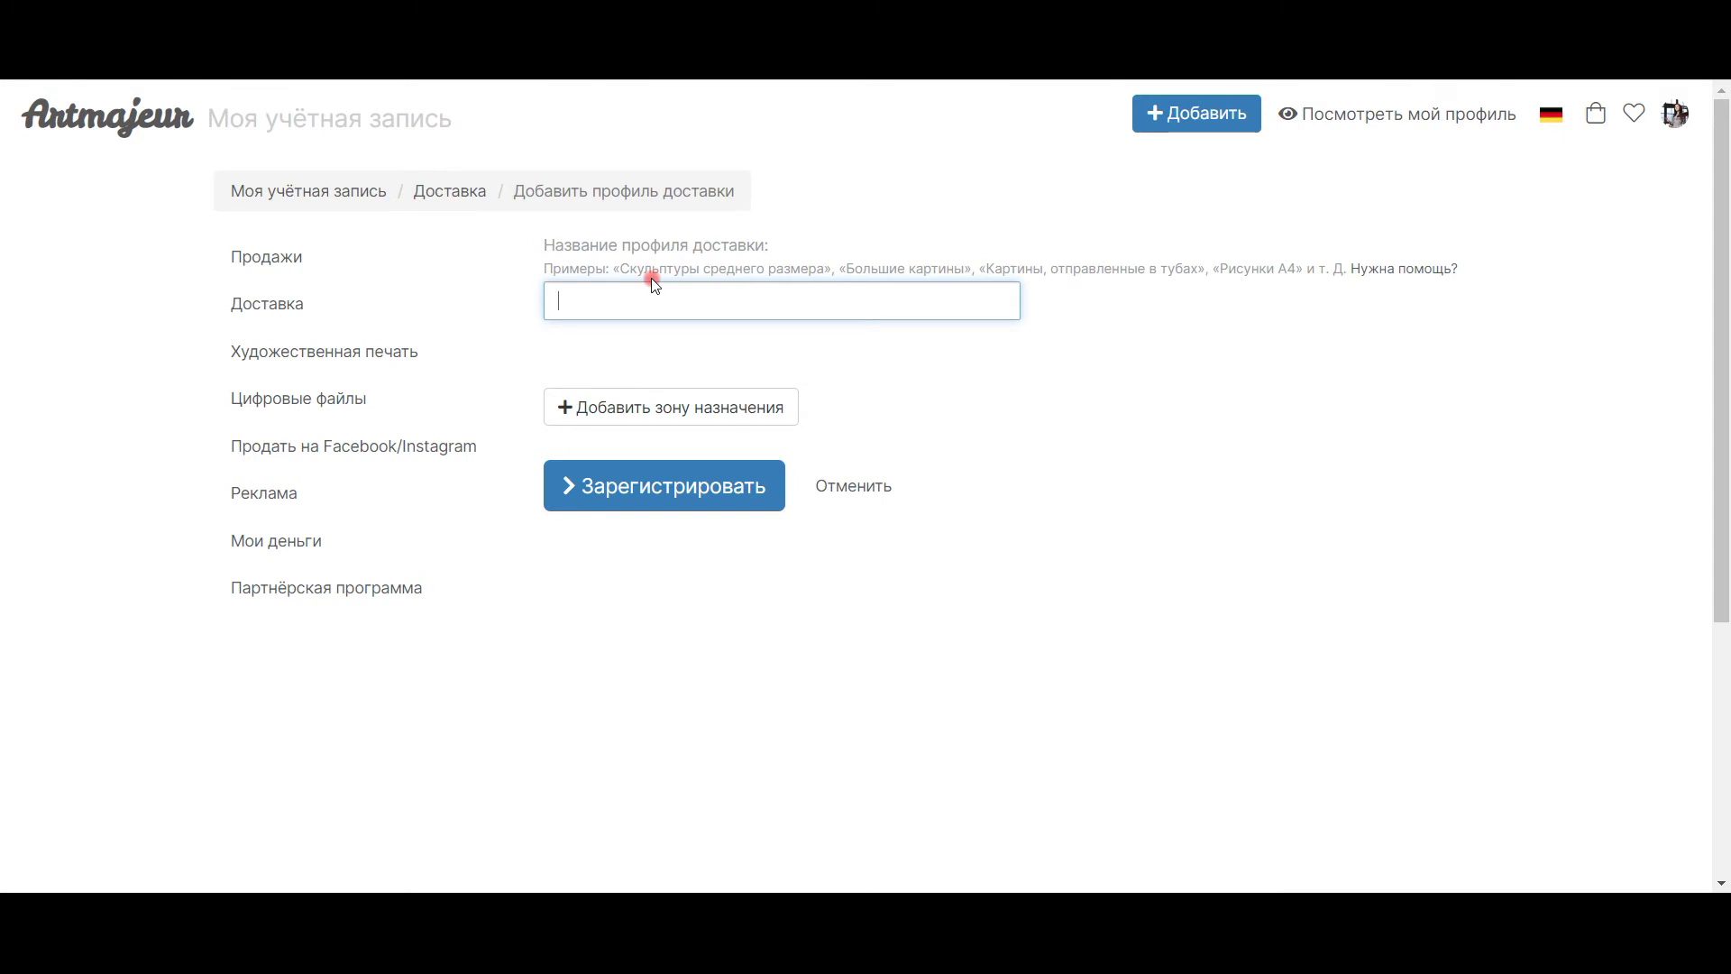
type("EC")
Add a destination zone to the shipping profile, selecting all countries of "Европа" except "Великобритания".
left_click(658, 397)
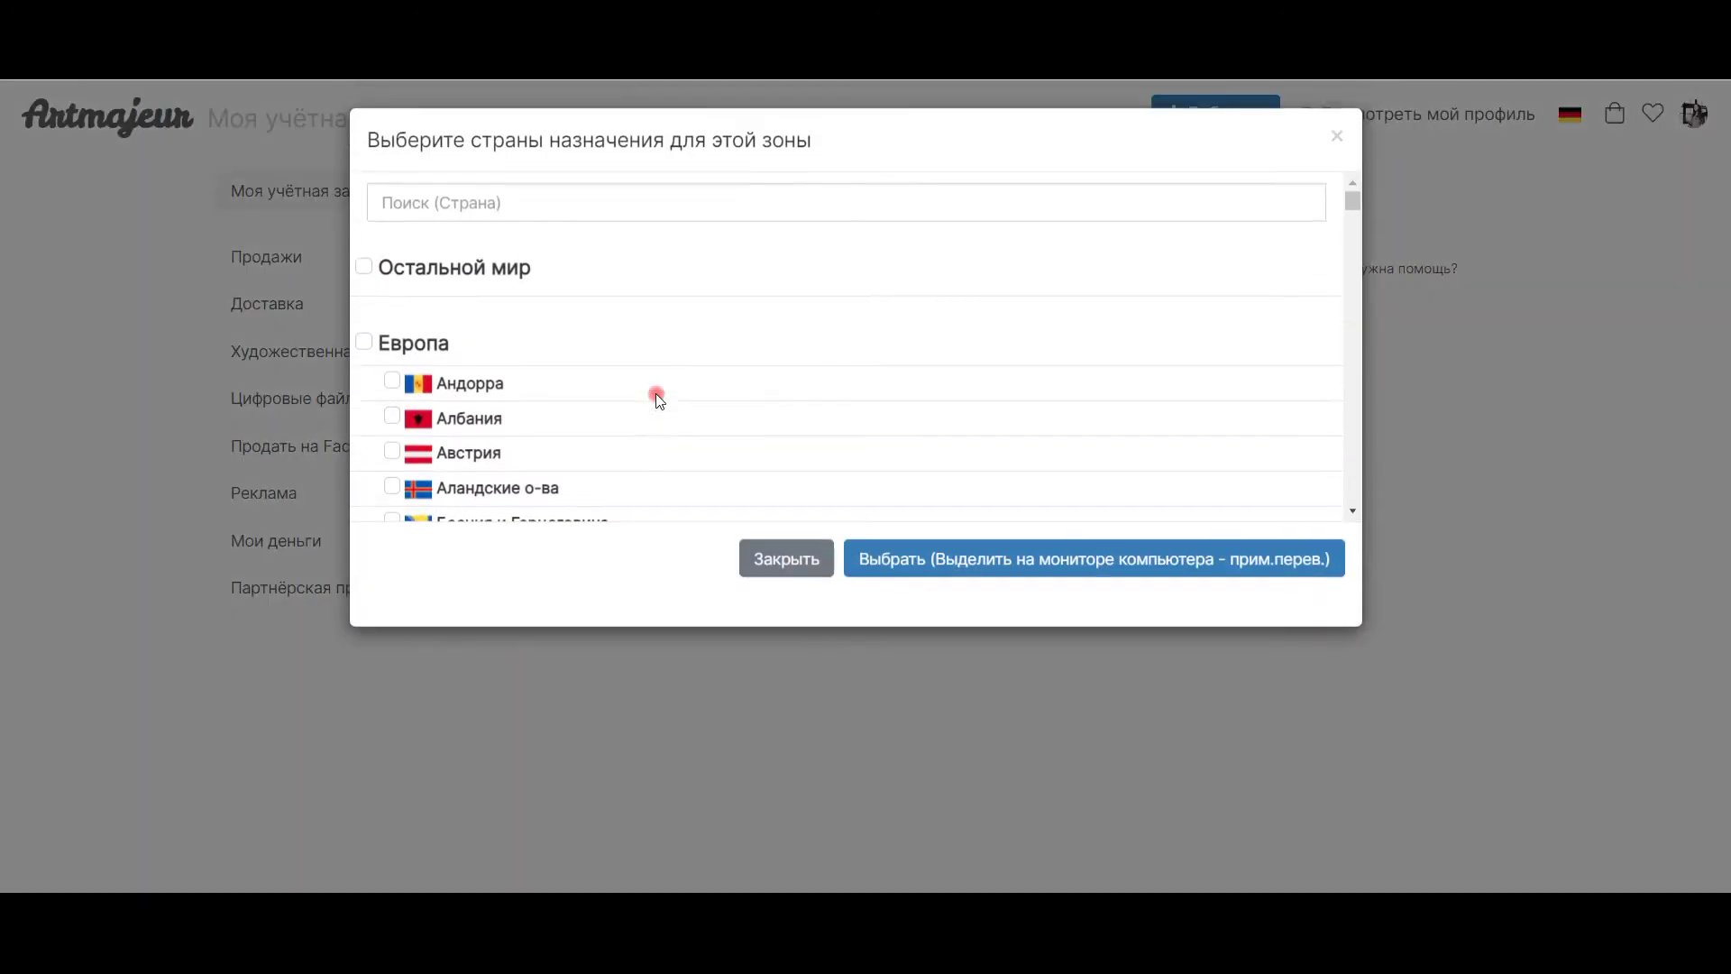
left_click(368, 350)
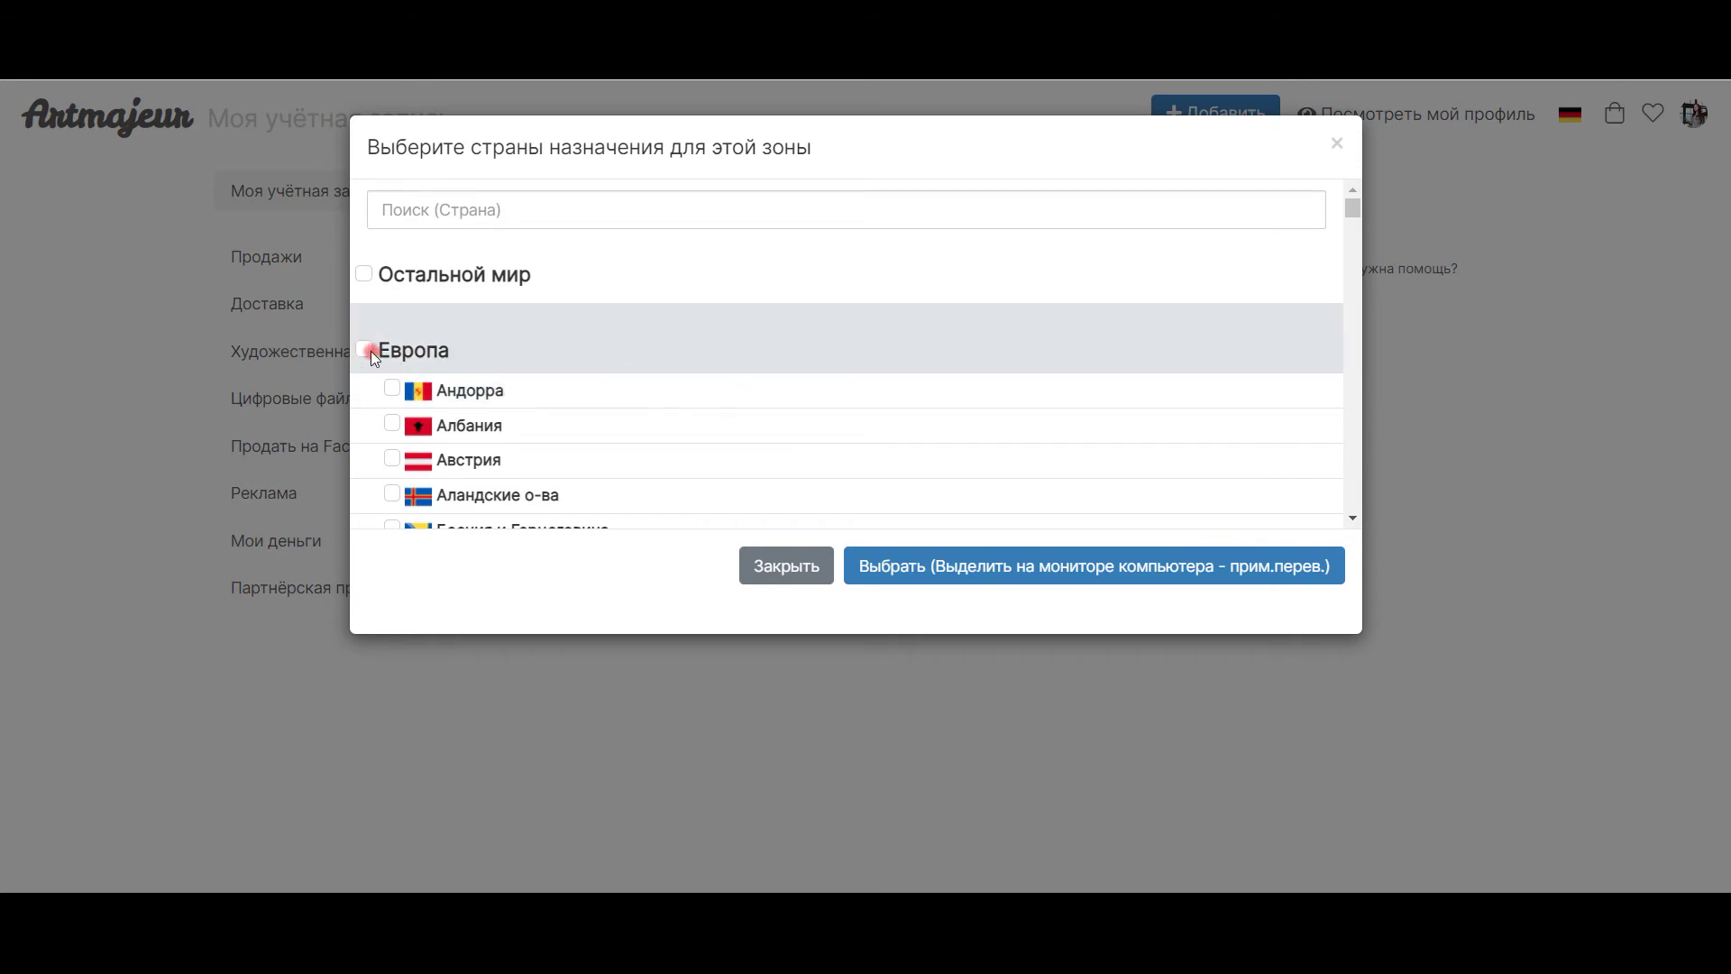
scroll(573, 424, "down", 1)
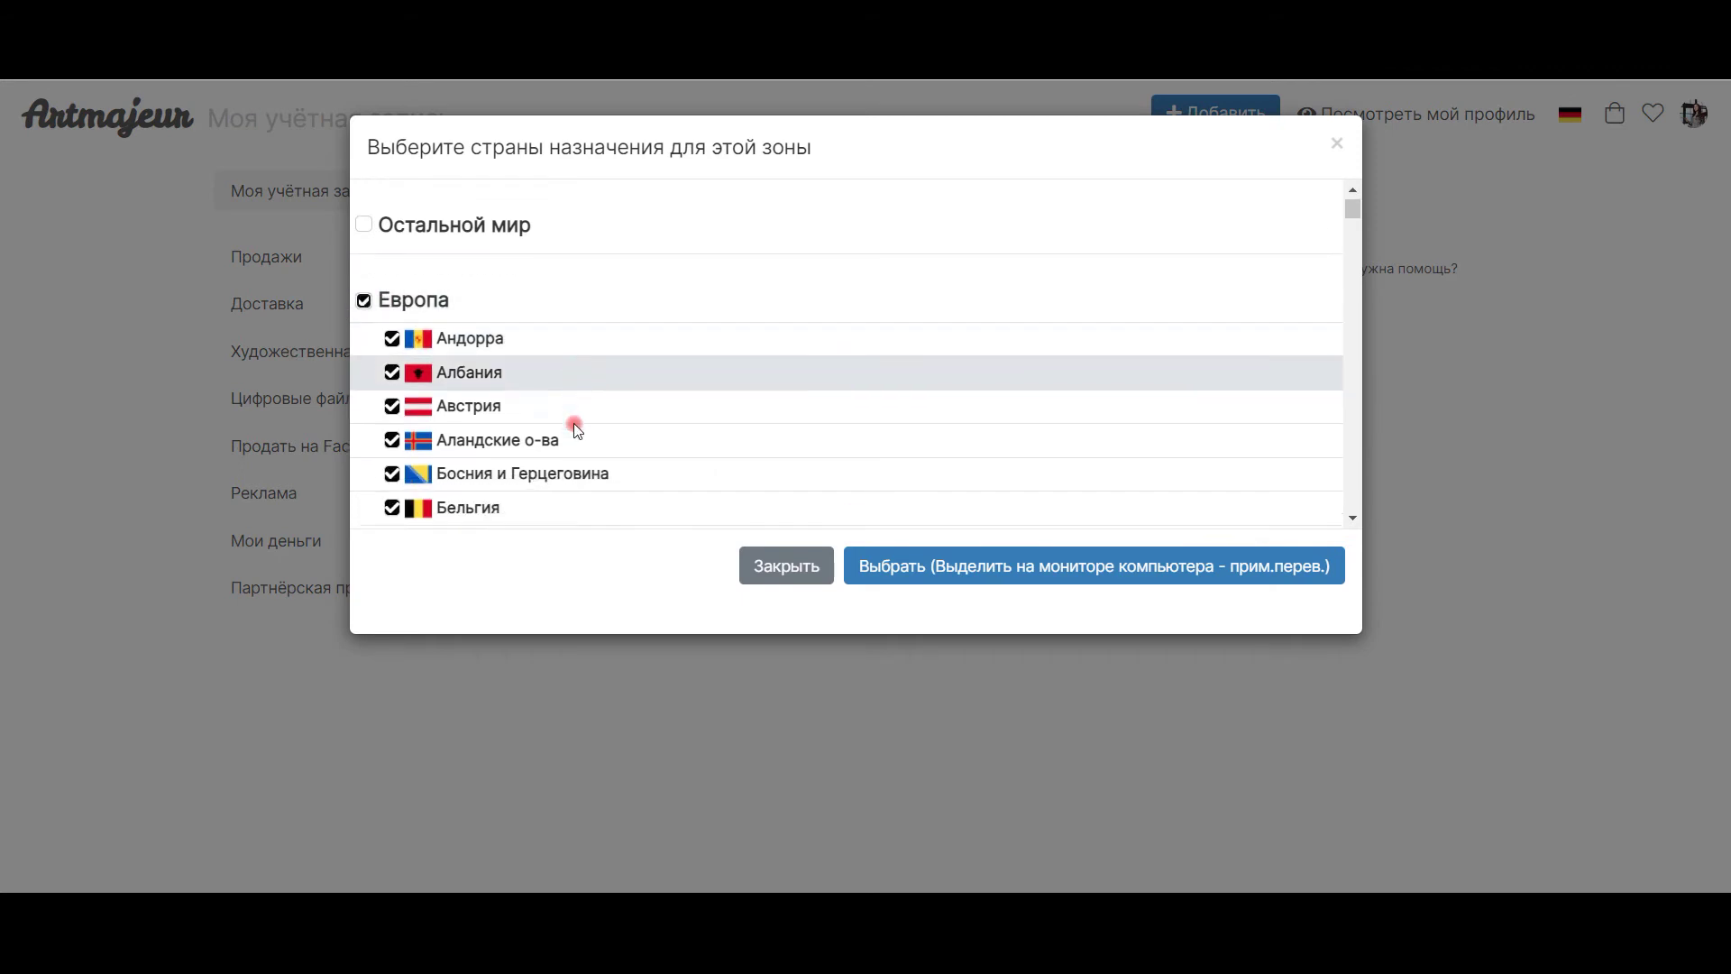
scroll(574, 424, "down", 1)
scroll(484, 422, "down", 1)
scroll(484, 422, "down", 2)
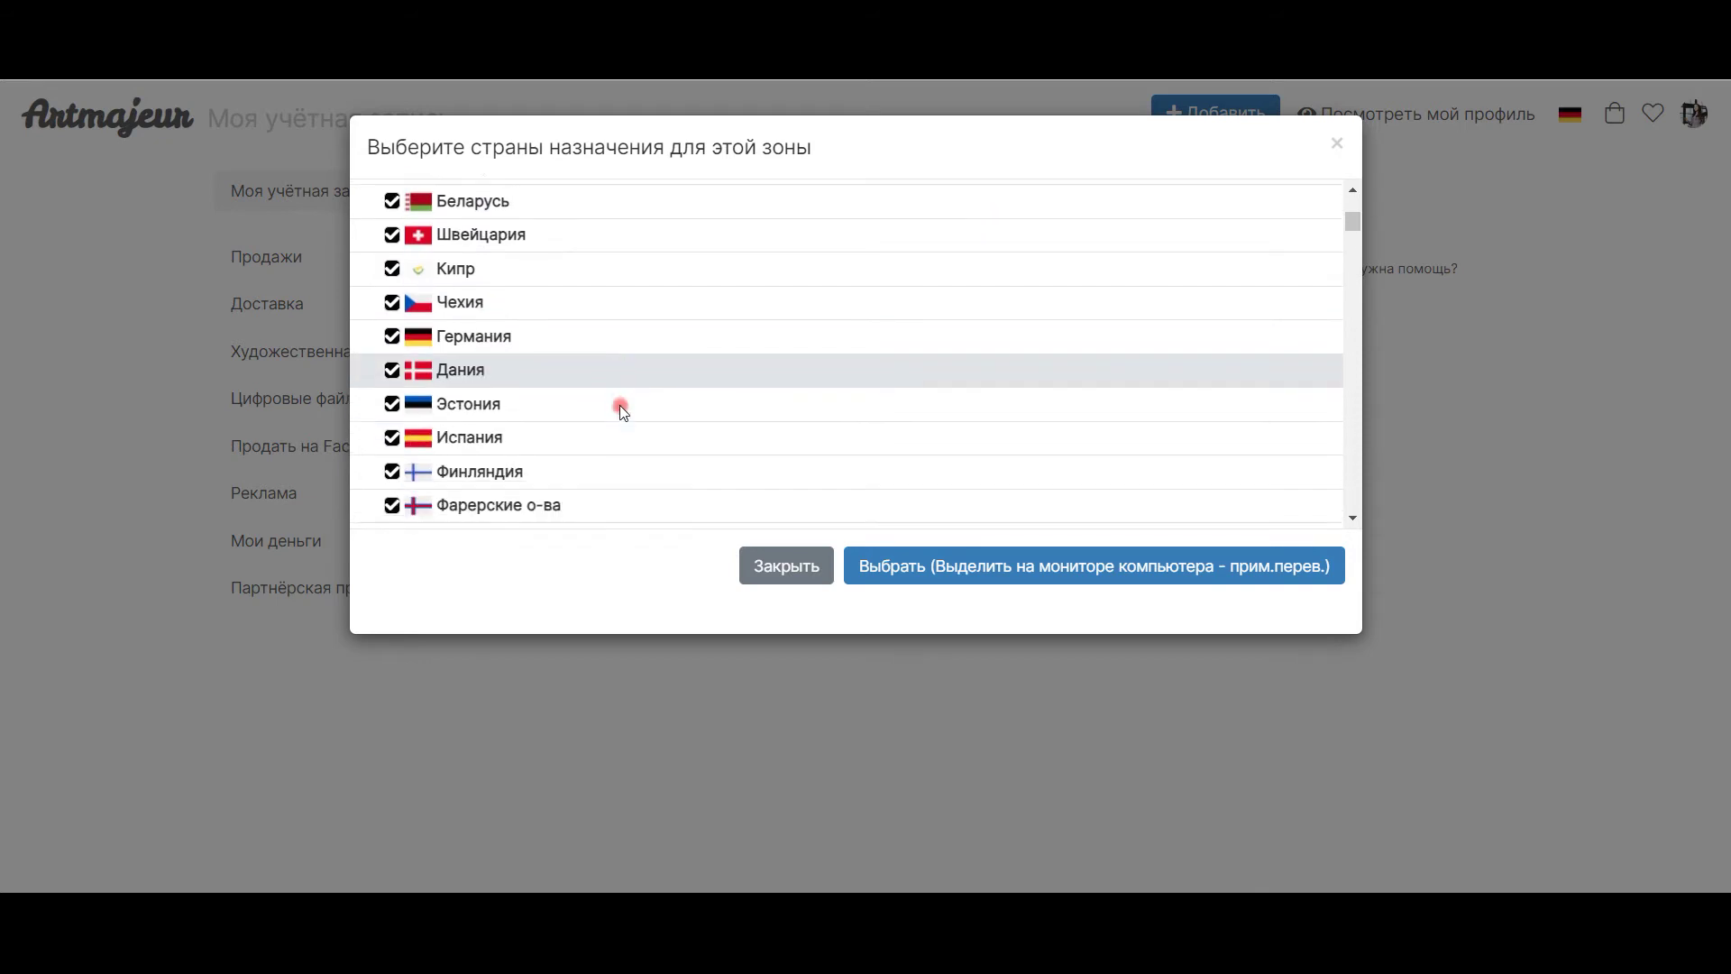
scroll(618, 407, "down", 2)
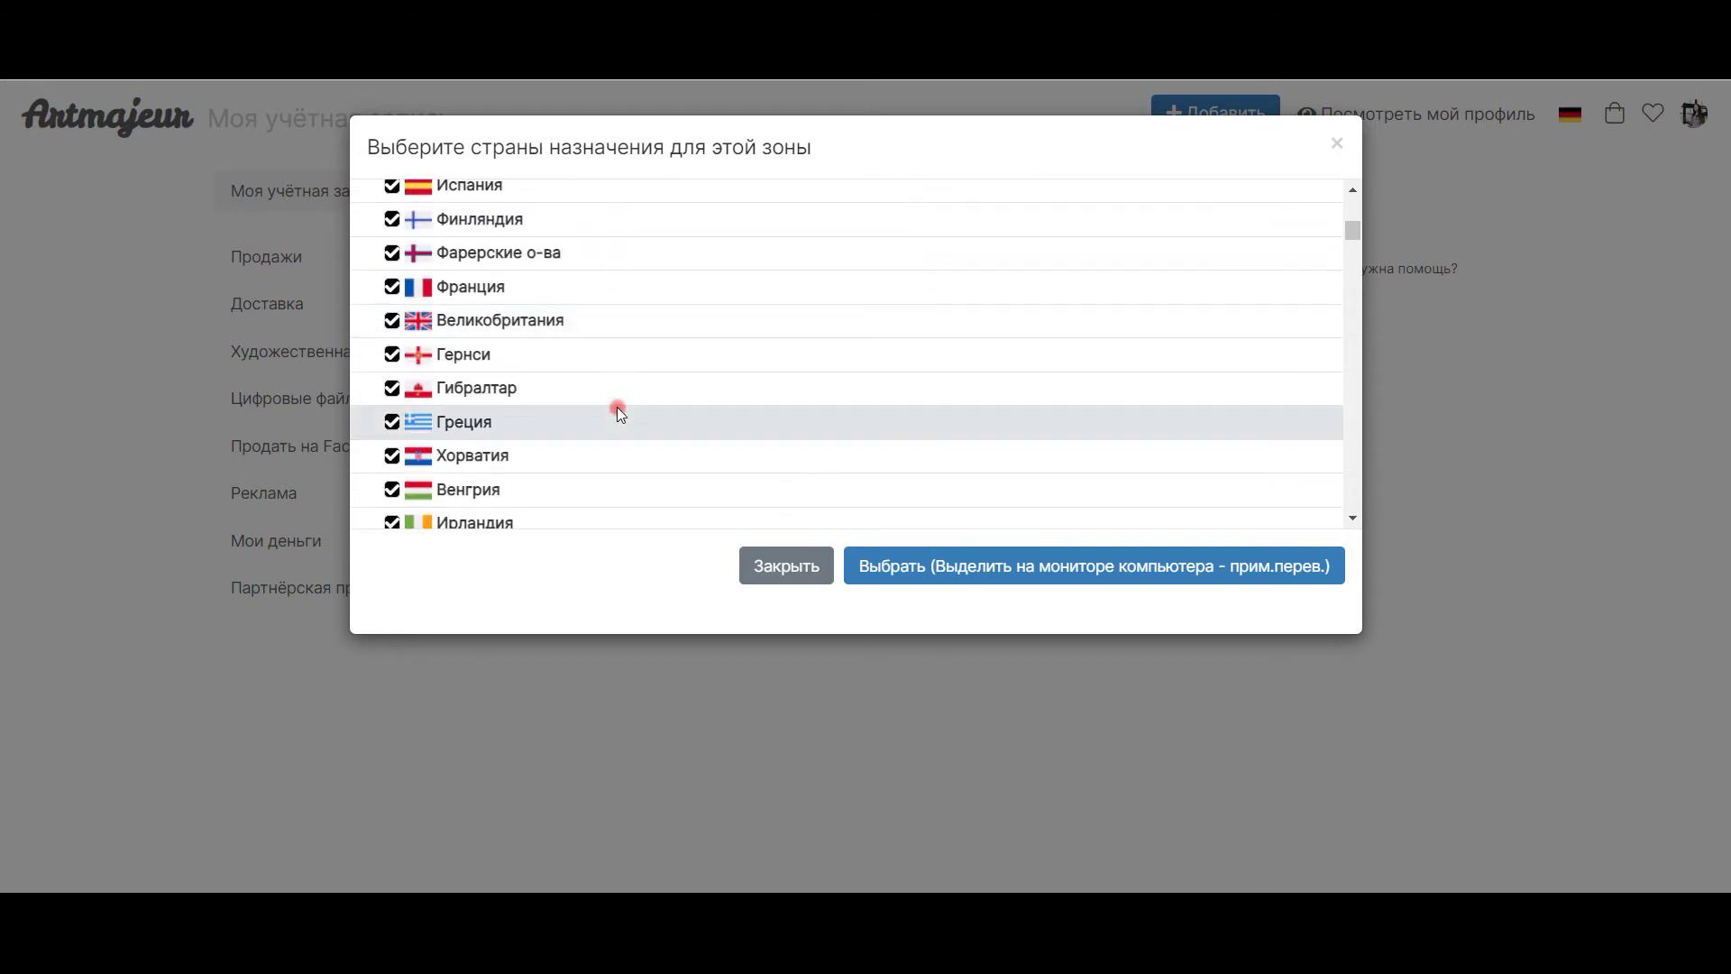
left_click(393, 319)
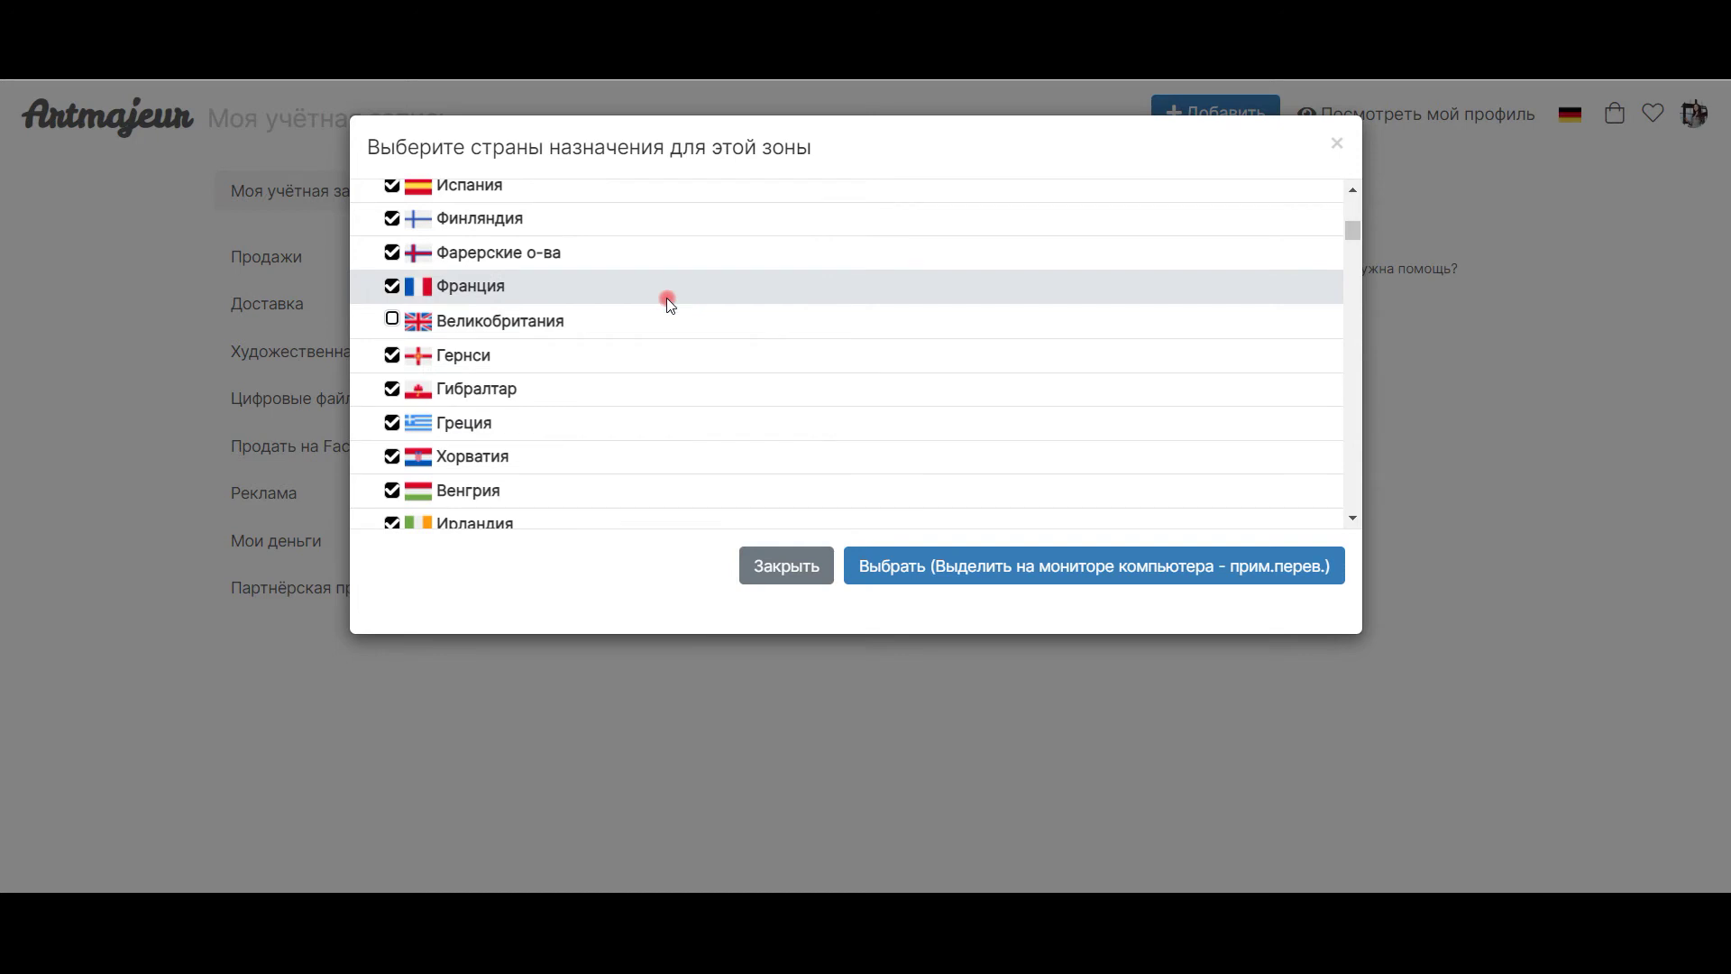
Exclude "о-в Мэн" and "Литва" from the selected European countries of the destination zone.
scroll(588, 295, "down", 2)
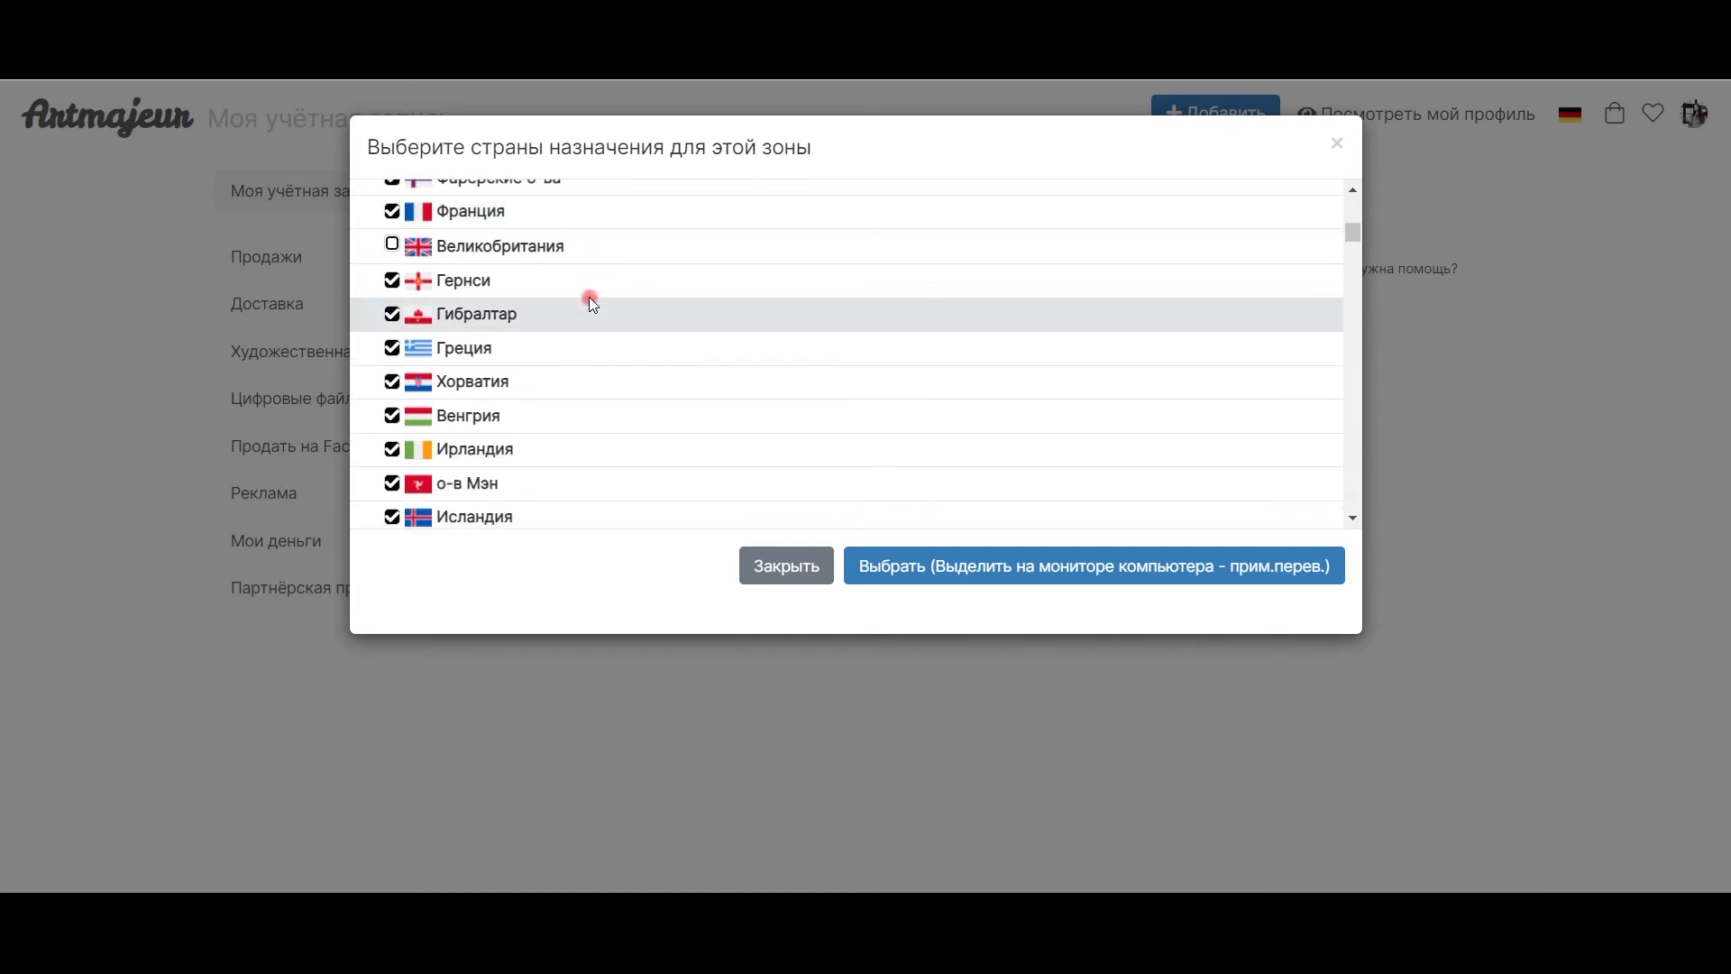
scroll(588, 298, "down", 1)
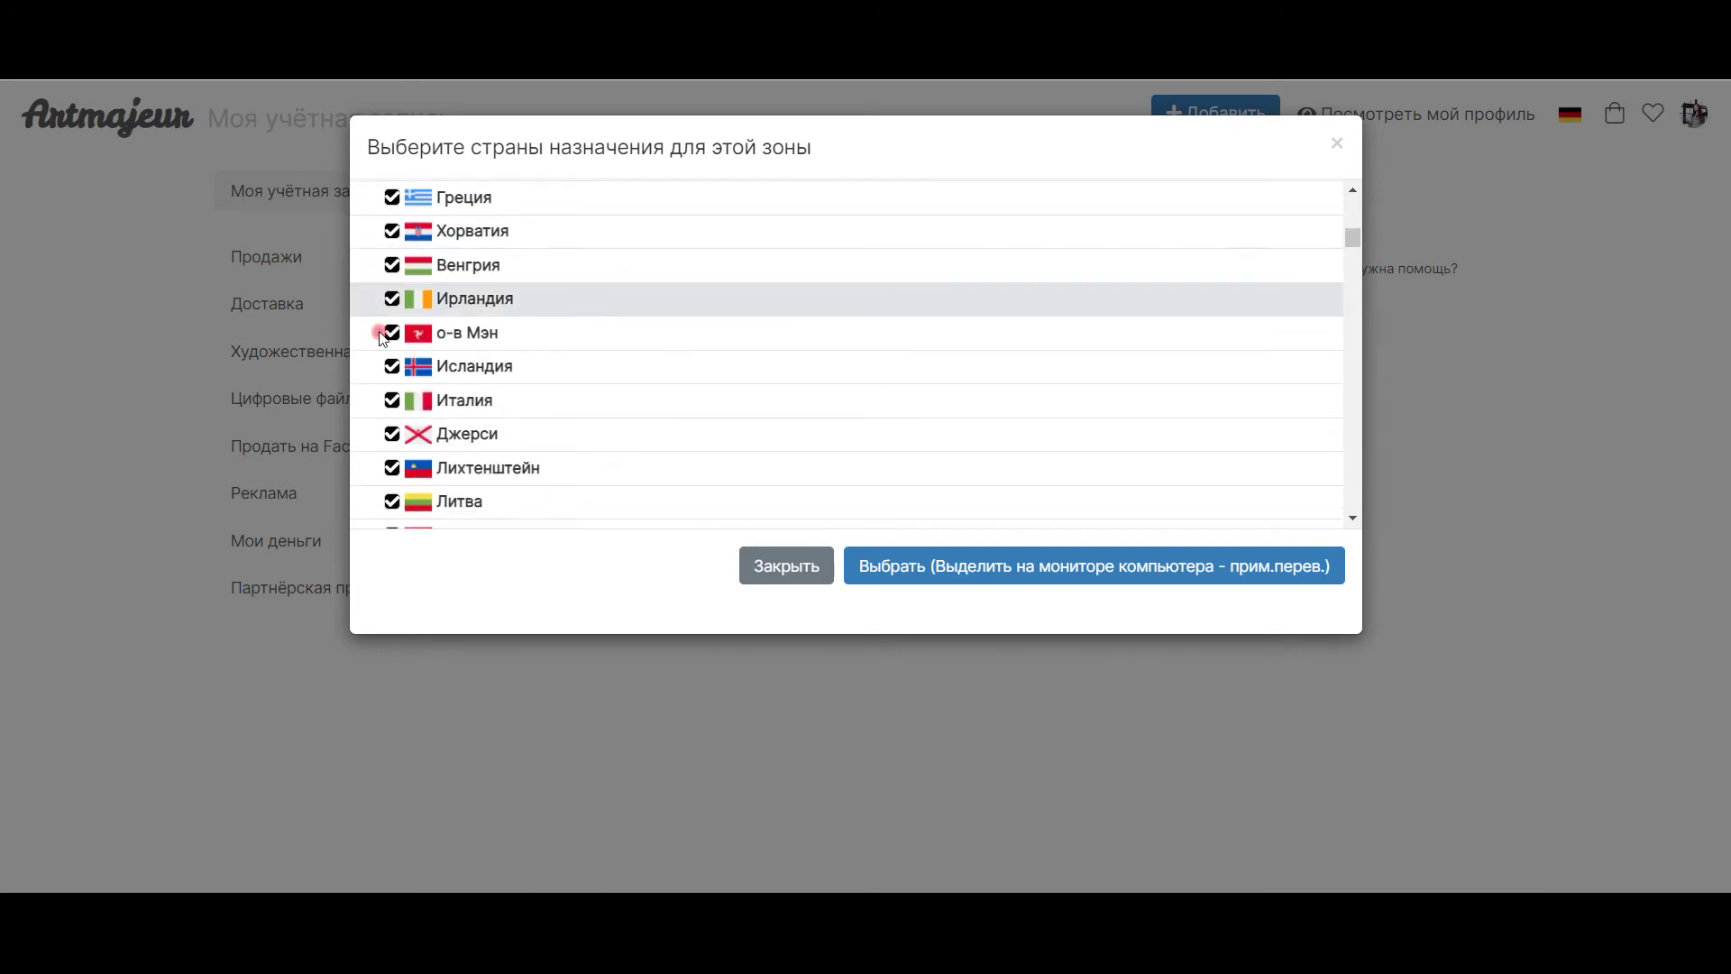
left_click(549, 323)
scroll(548, 323, "down", 2)
scroll(548, 323, "down", 2)
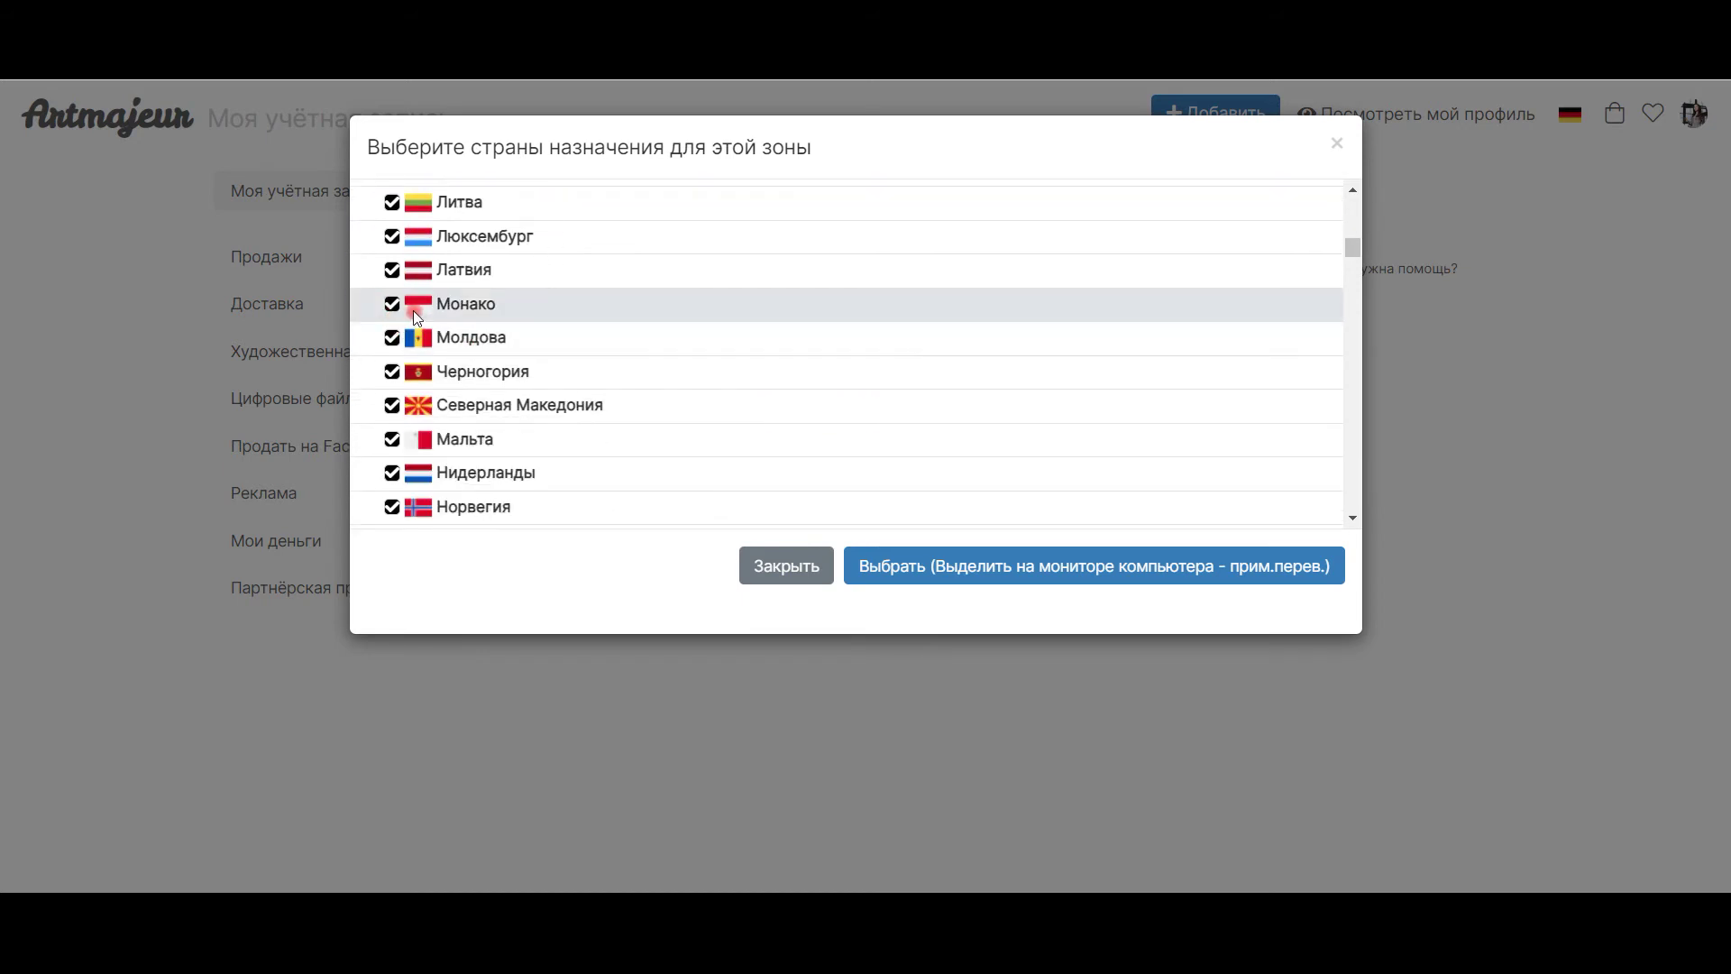
scroll(486, 311, "up", 2)
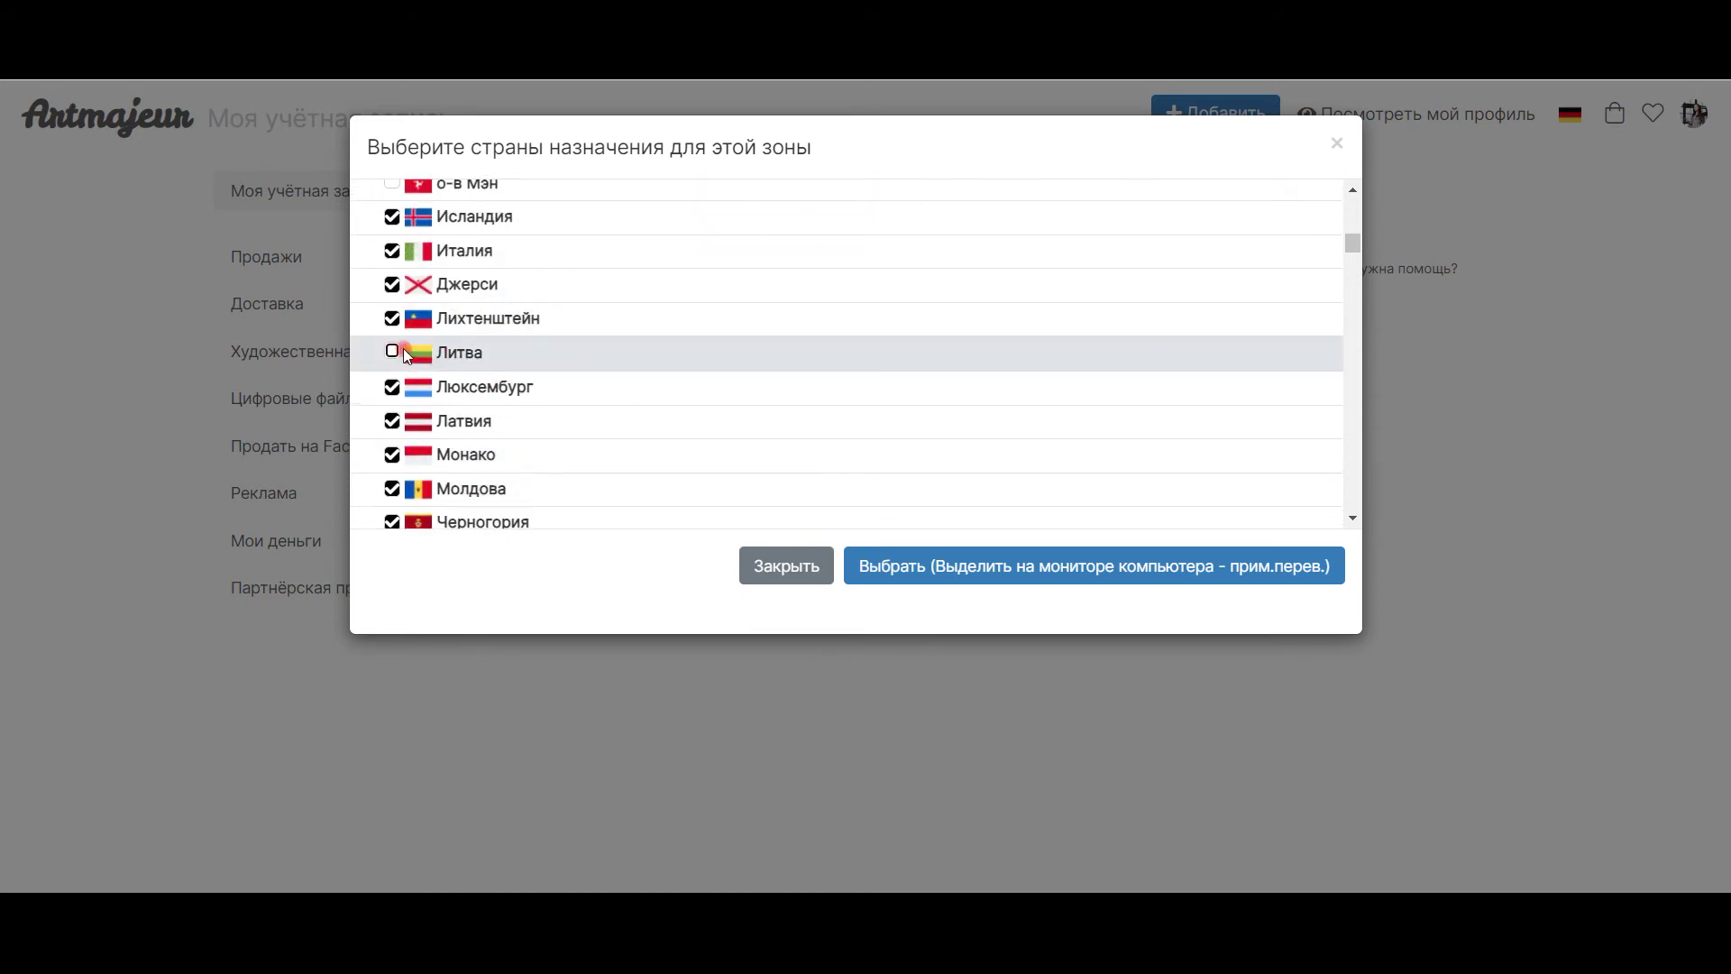
left_click(591, 341)
Exclude "Шпицберген и Ян-Майен" from the zone's selected European countries.
scroll(592, 344, "down", 4)
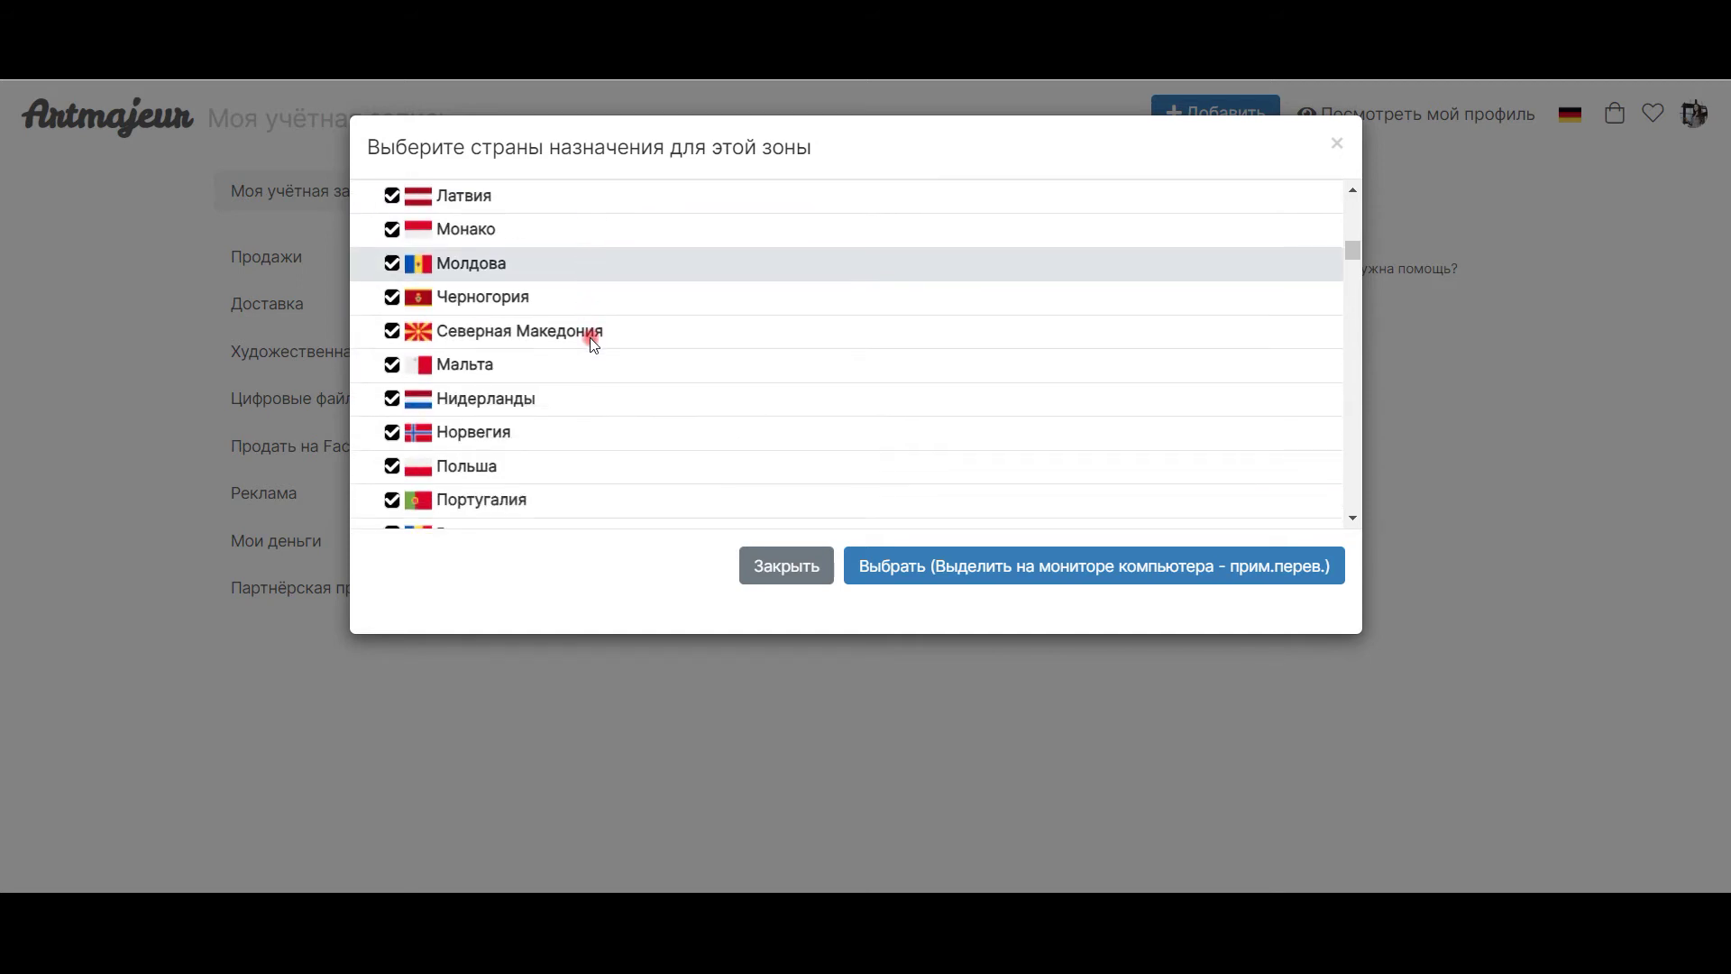
scroll(417, 365, "down", 1)
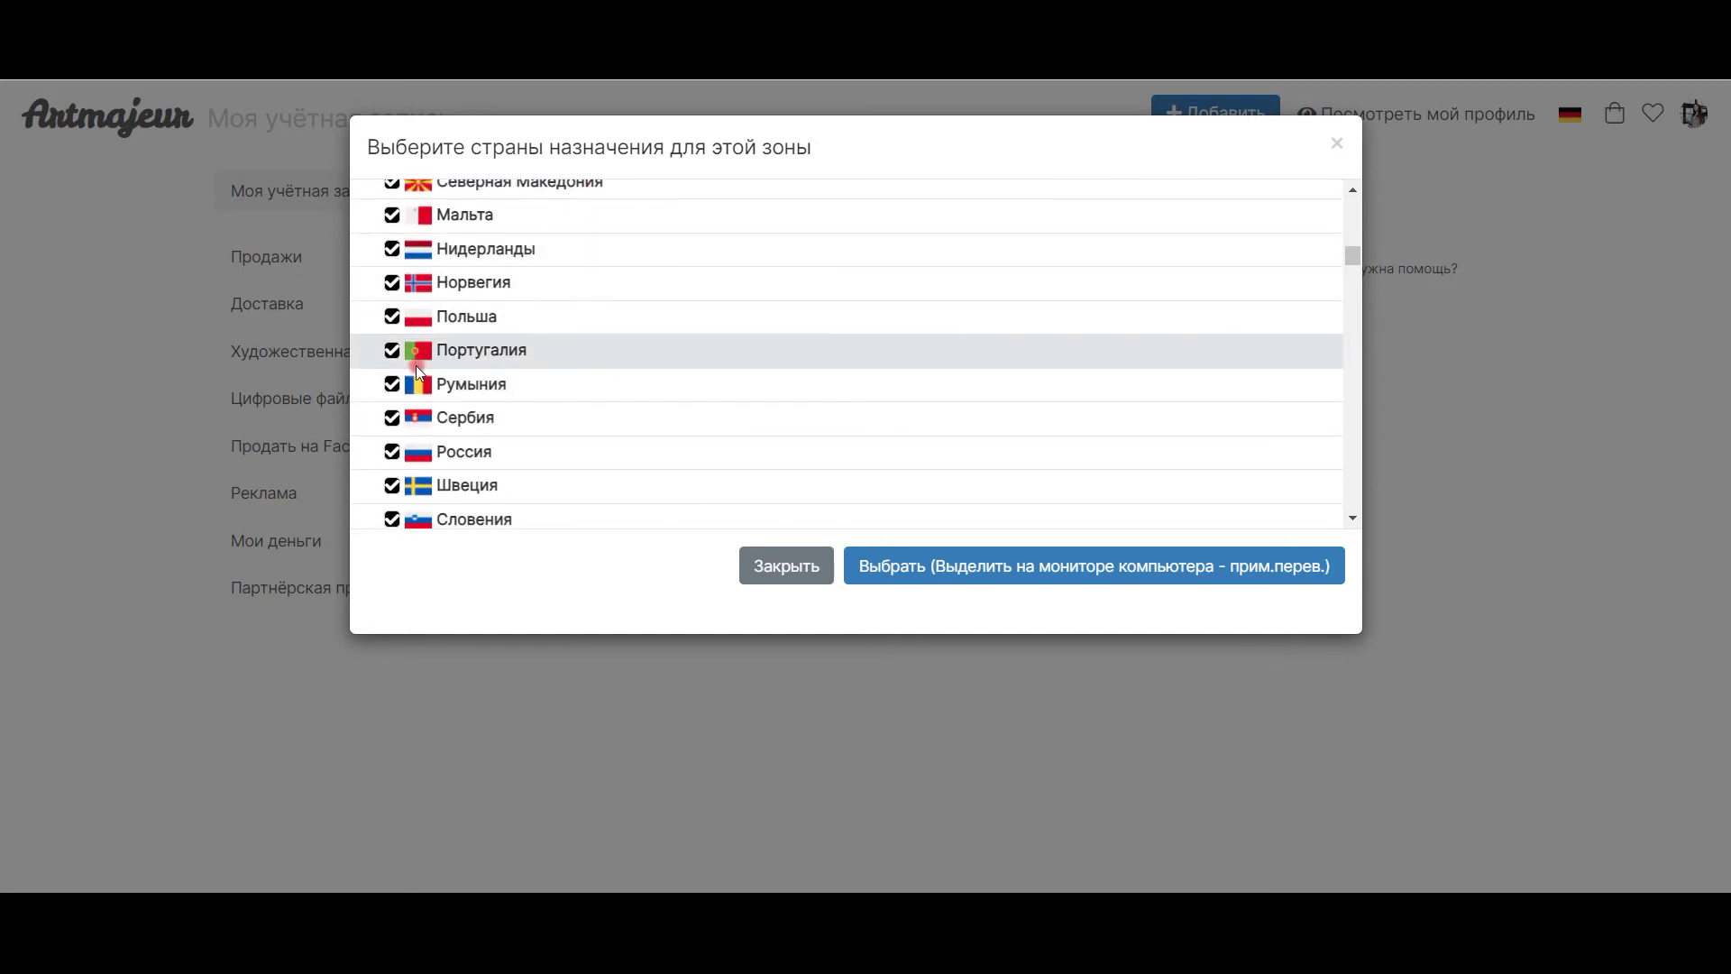
scroll(591, 344, "down", 2)
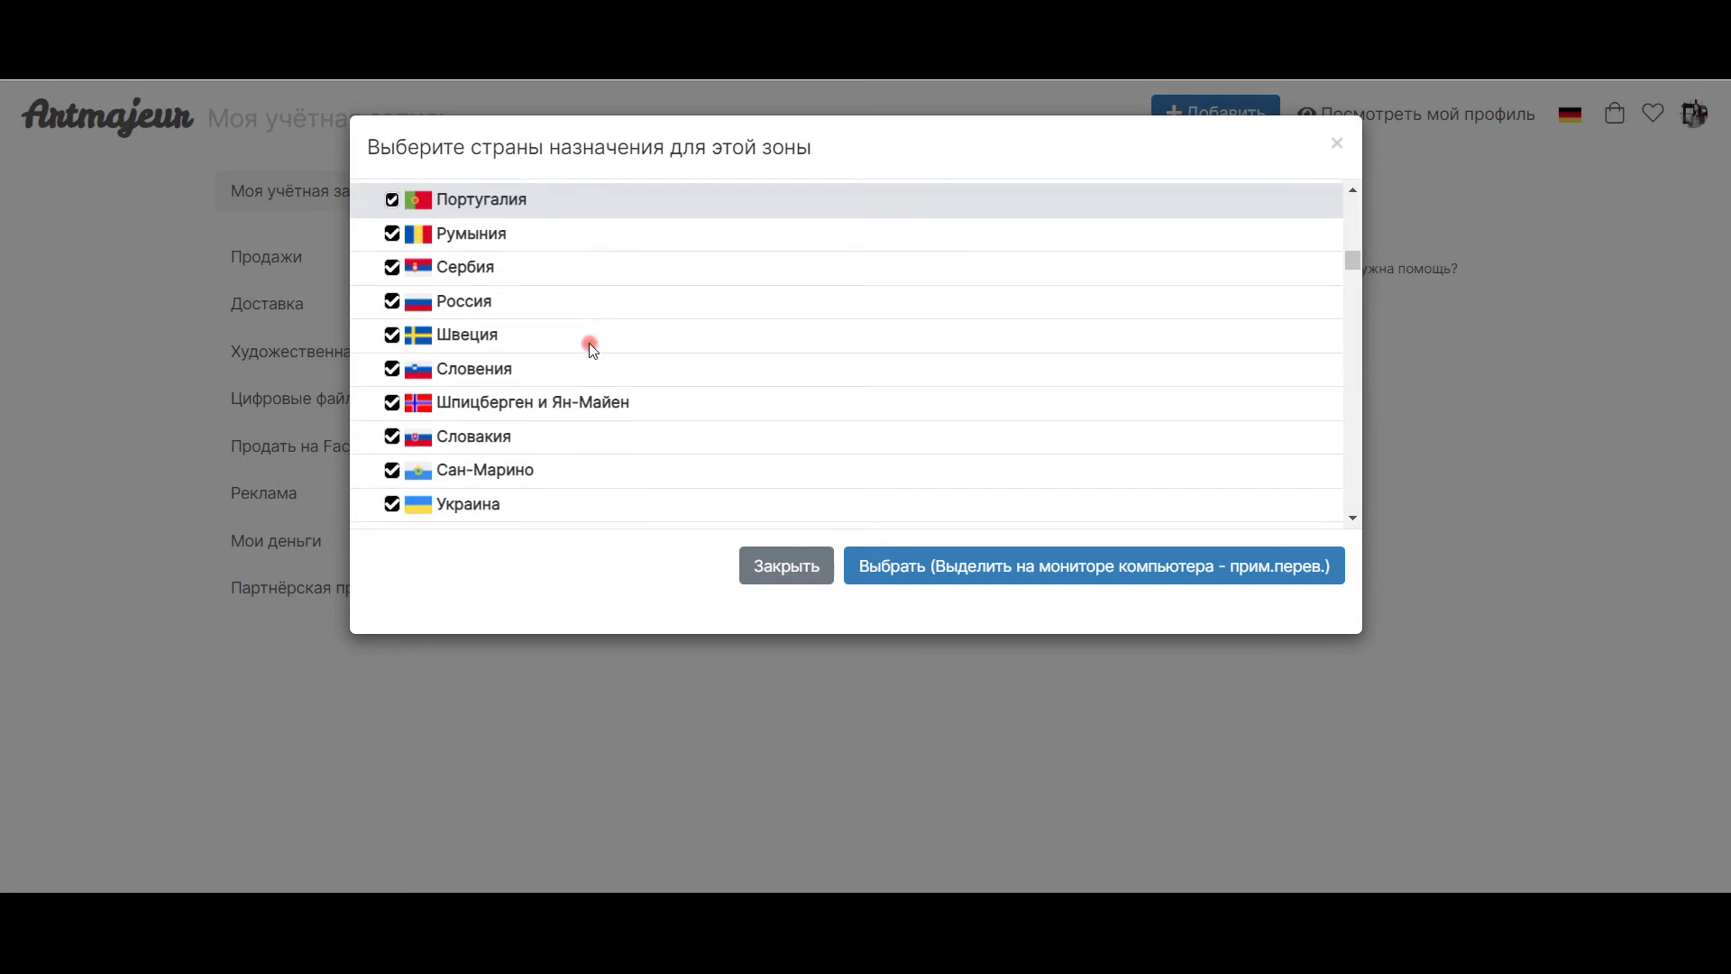
left_click(392, 402)
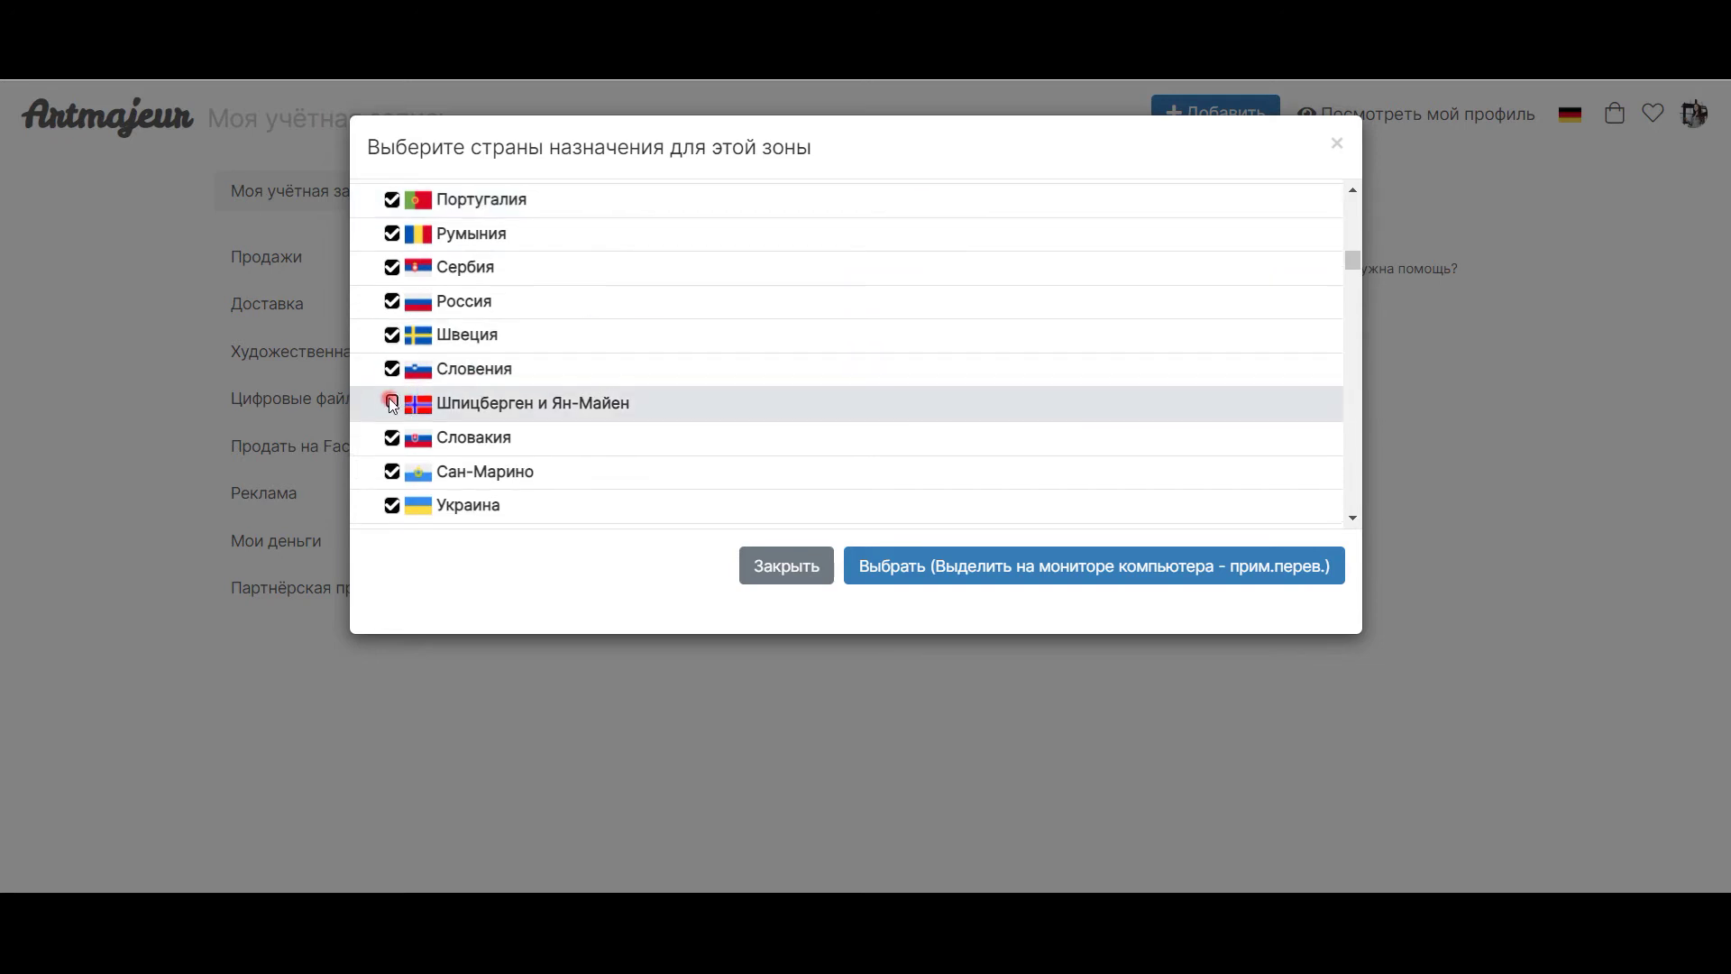
Go back over the selected European countries and exclude "Эстония" from the destination zone.
scroll(586, 365, "down", 1)
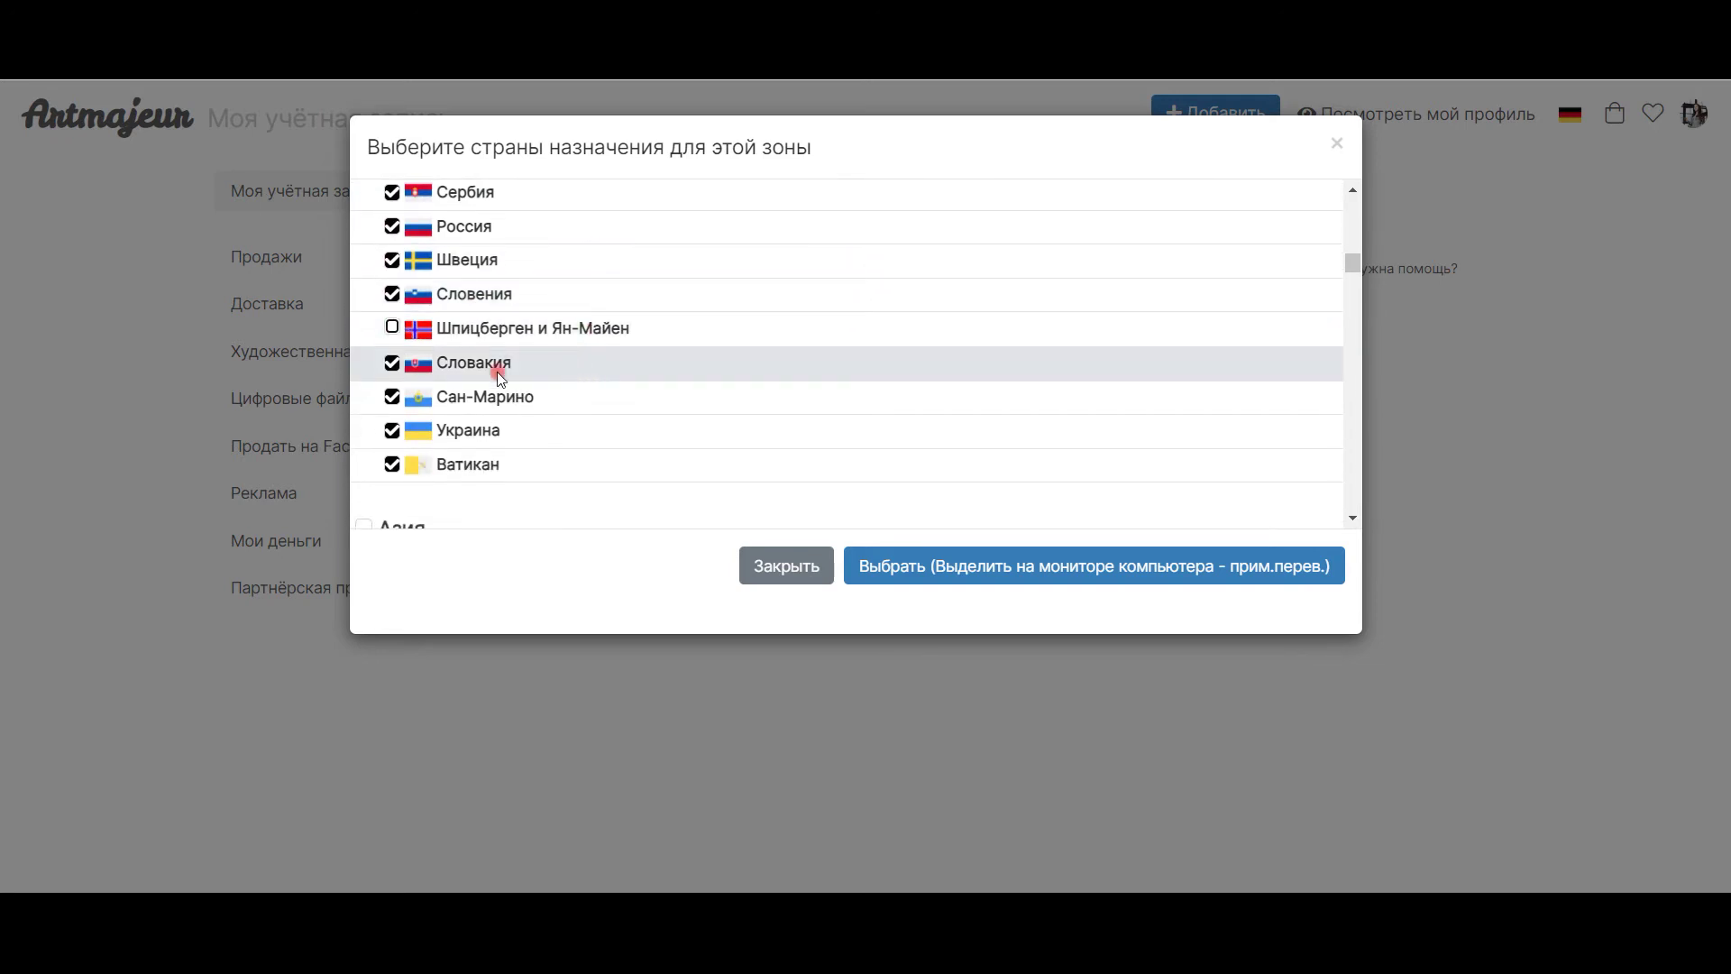
scroll(628, 400, "down", 3)
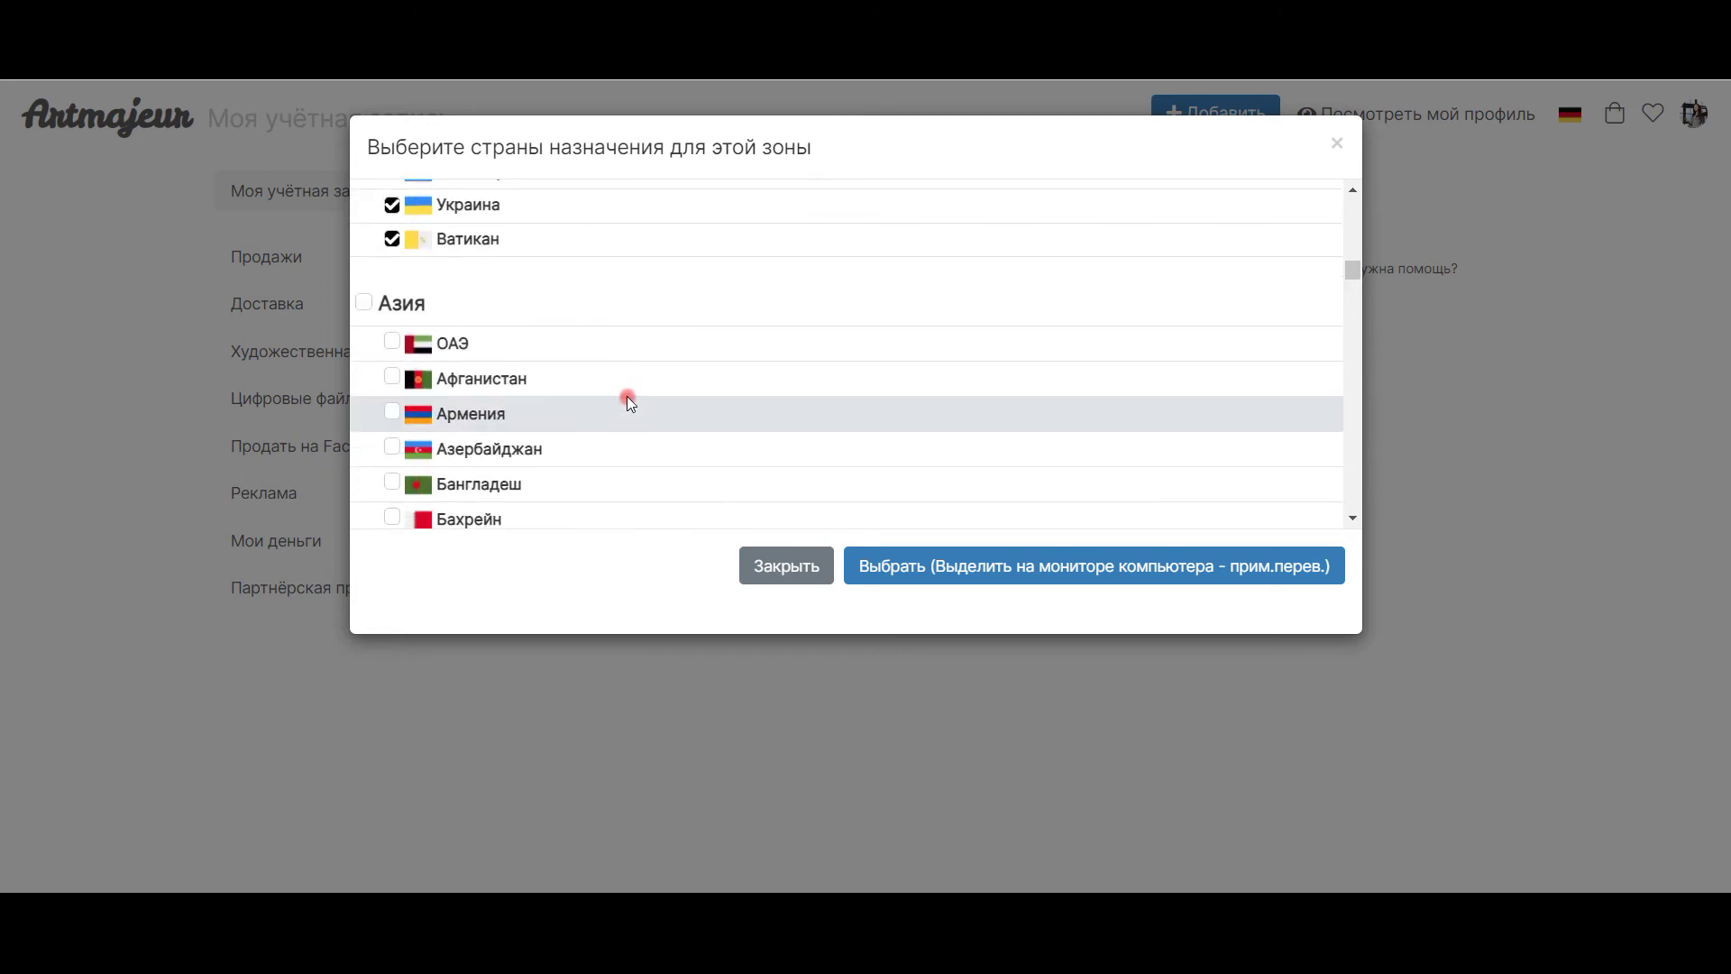
scroll(629, 402, "up", 8)
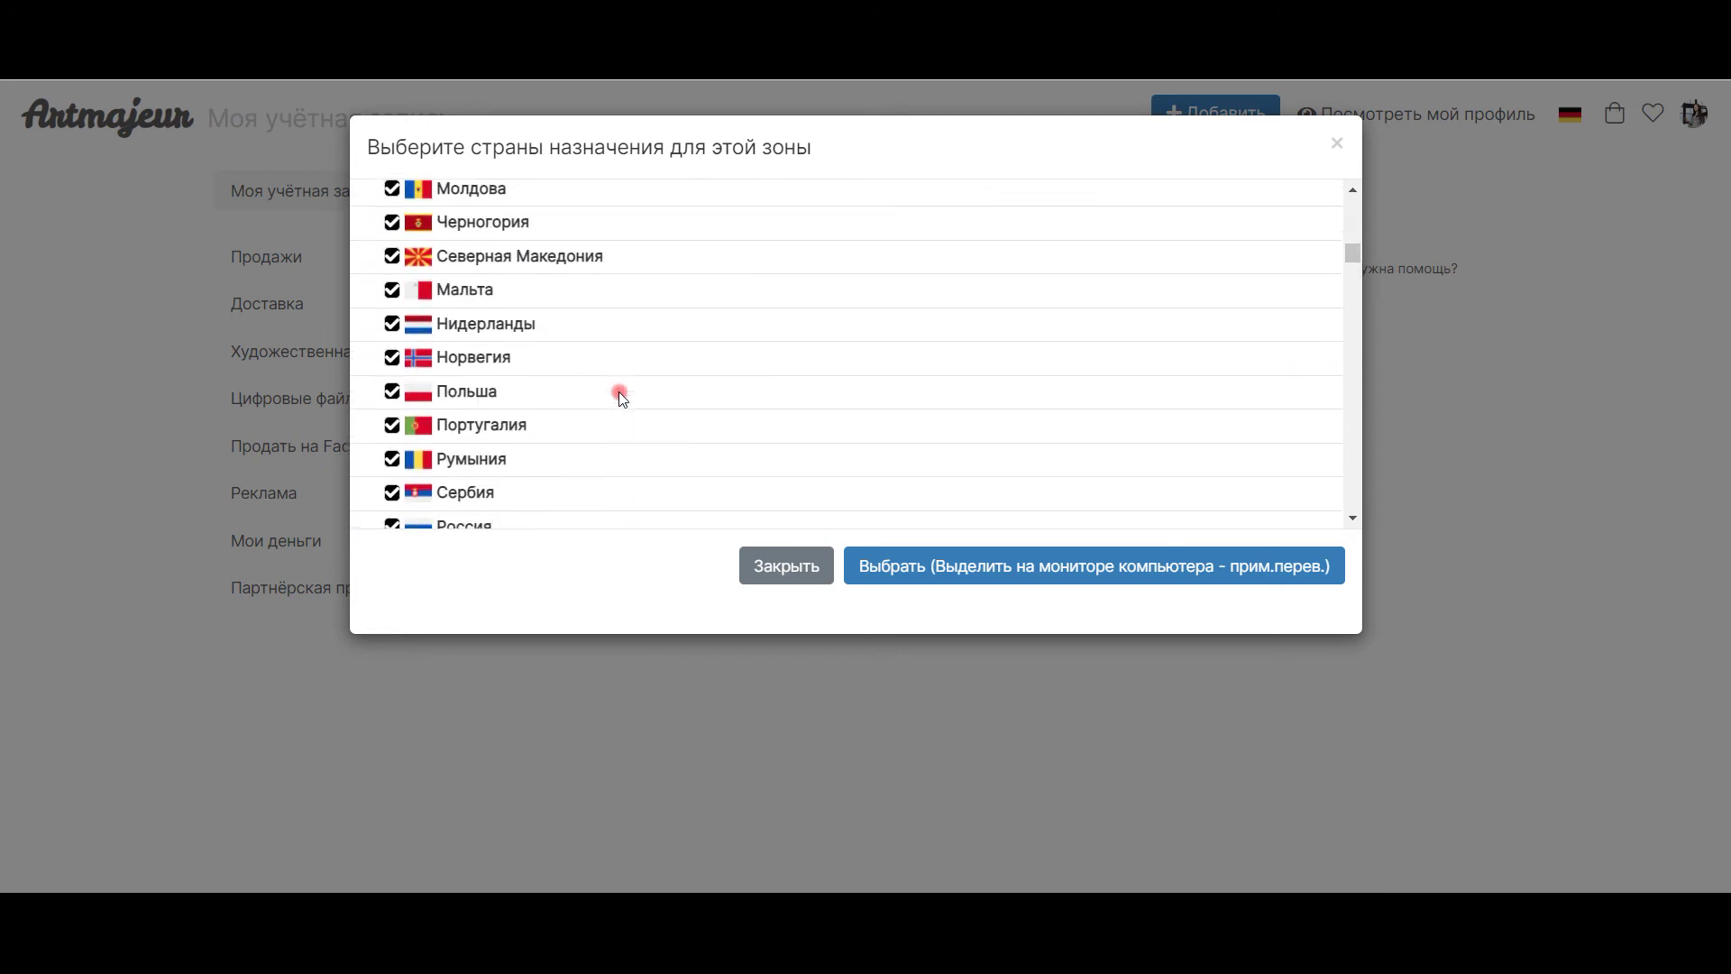
scroll(621, 398, "up", 4)
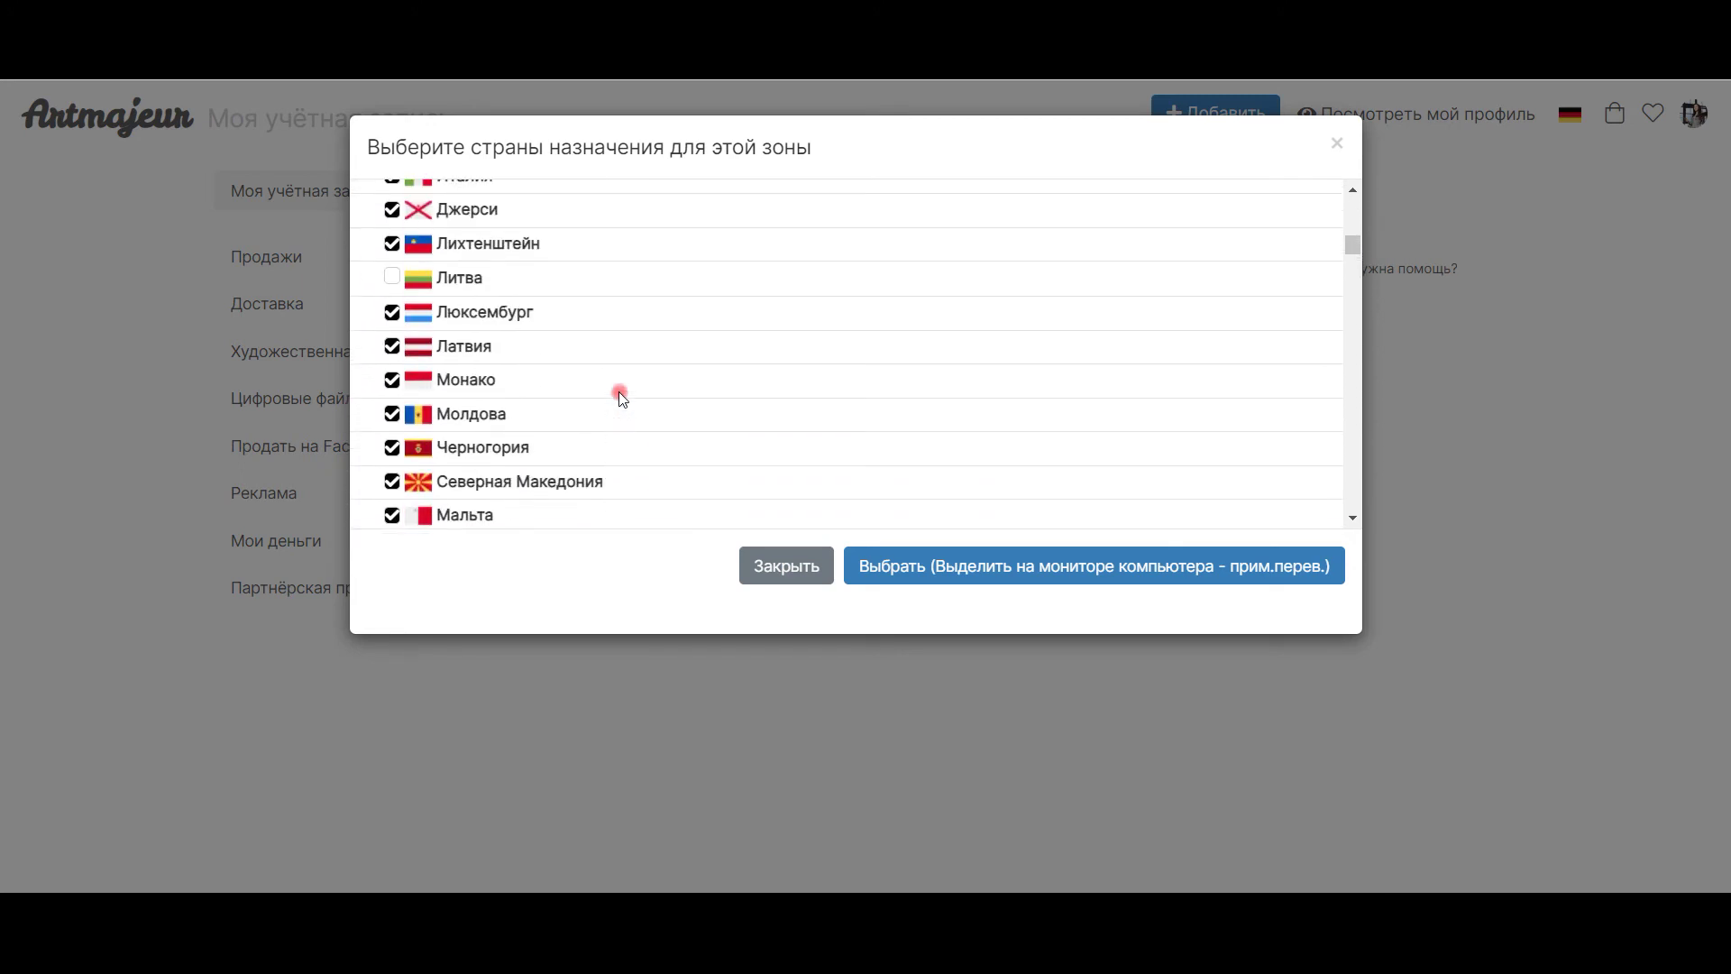
scroll(620, 398, "up", 5)
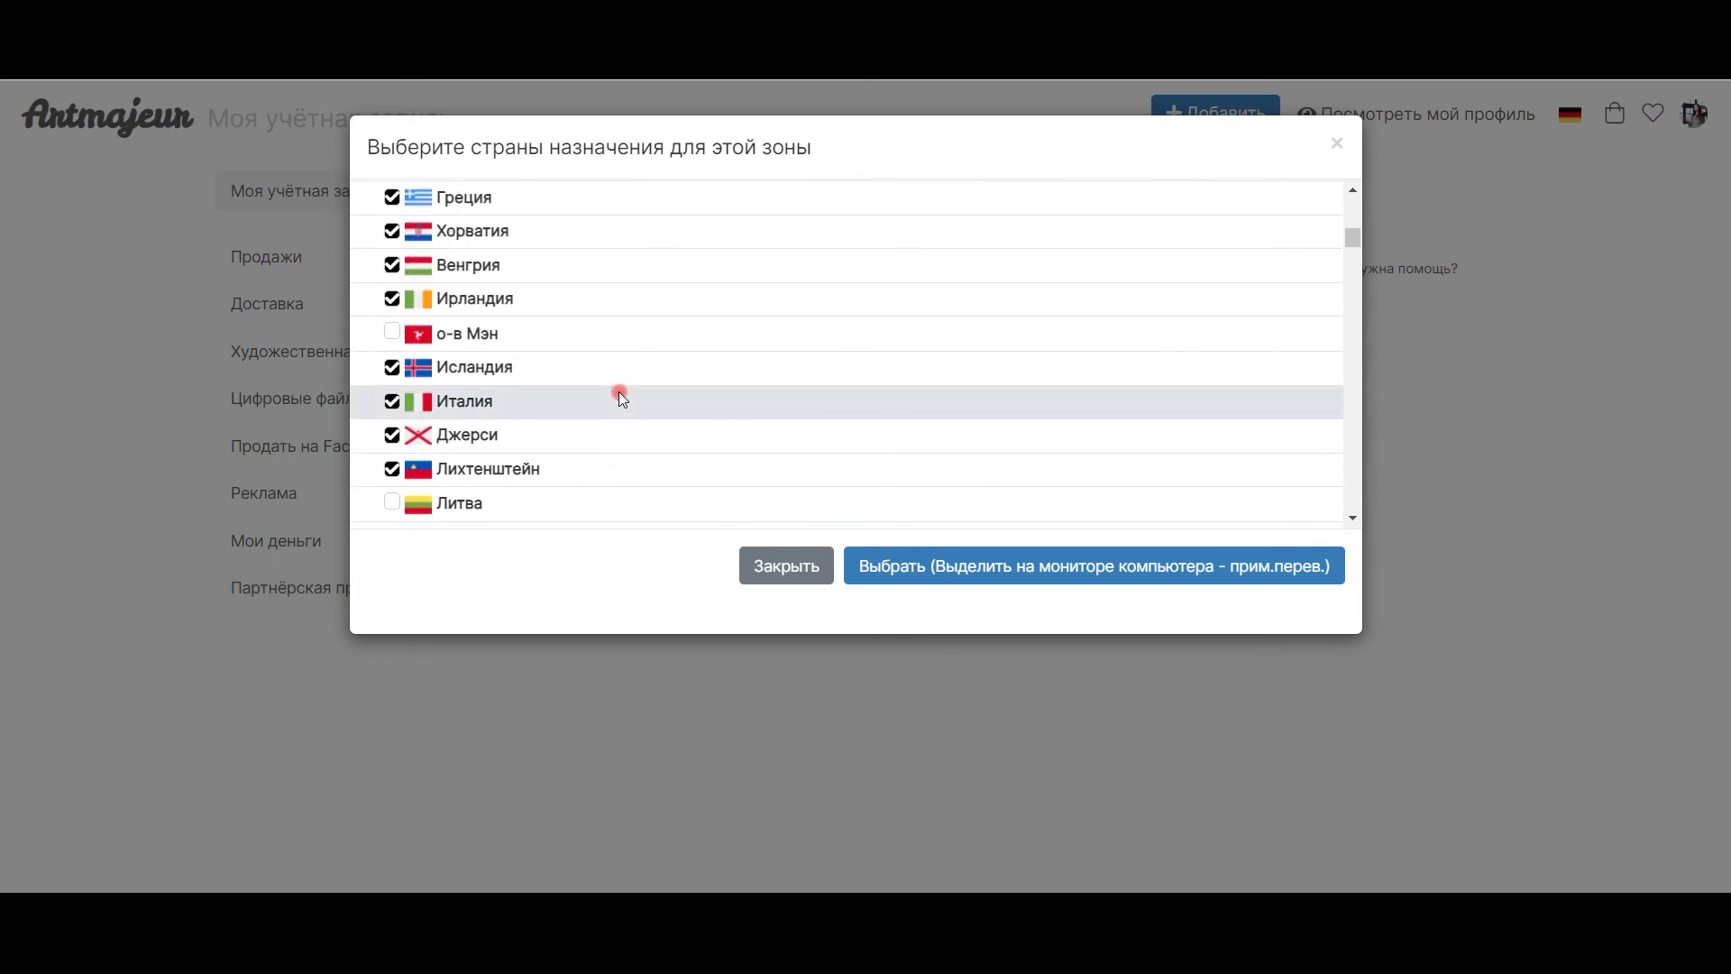
scroll(621, 397, "up", 7)
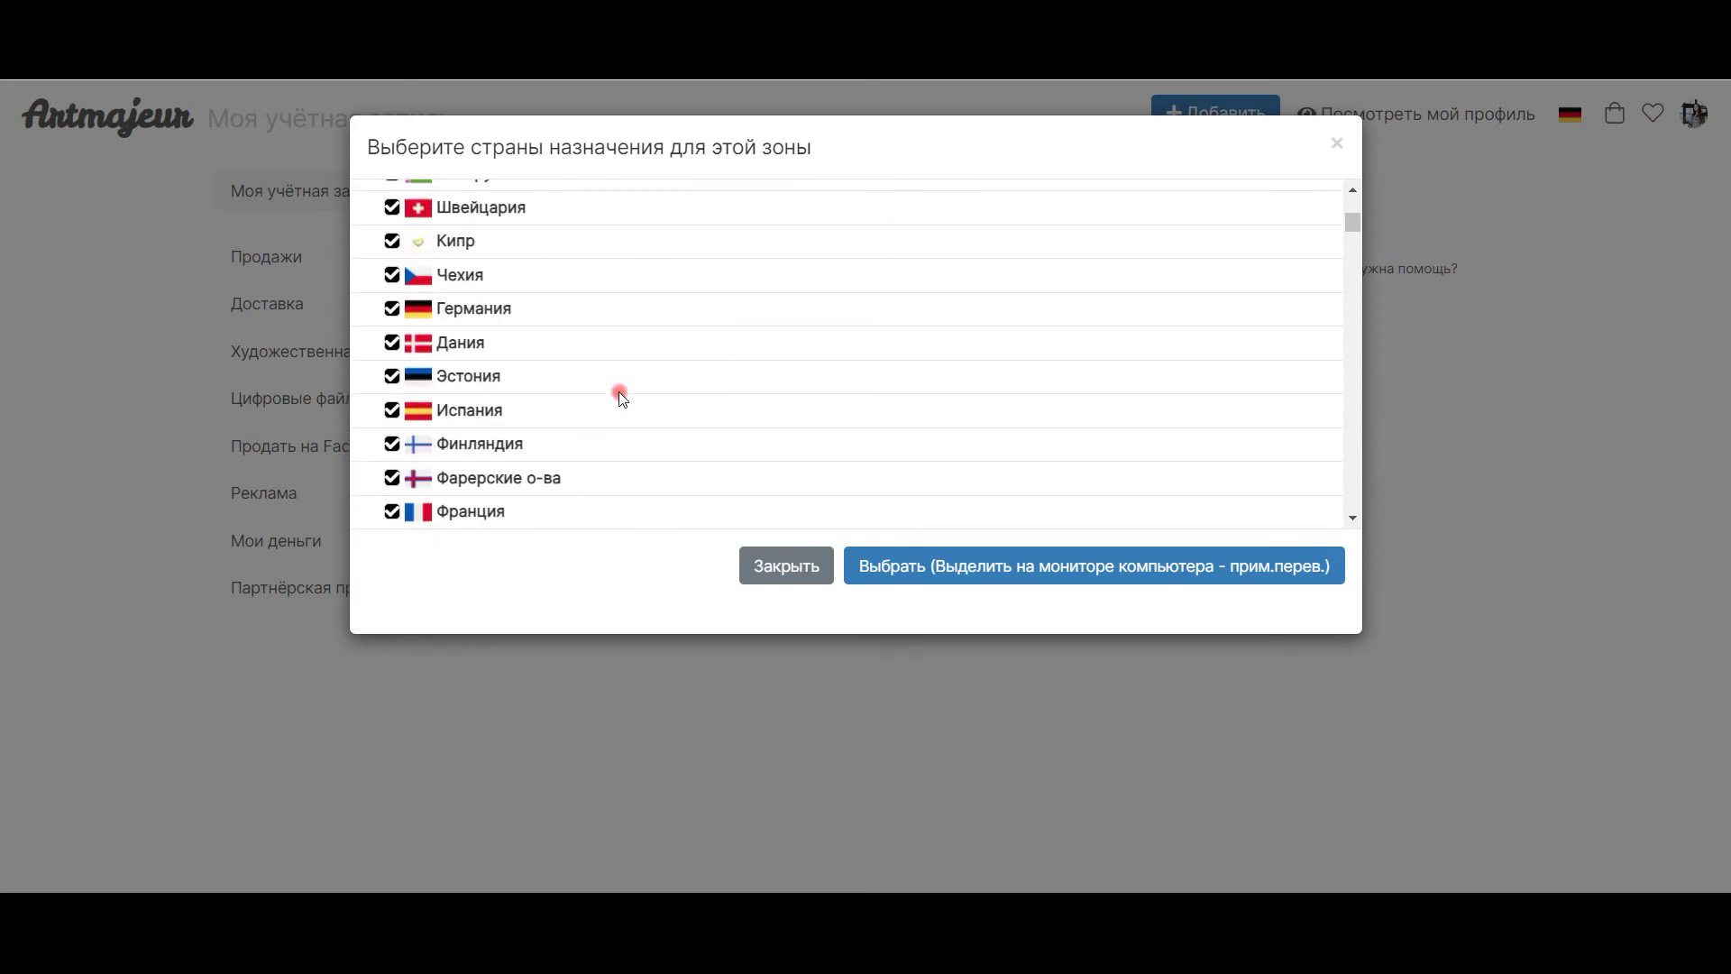
left_click(391, 377)
Check the beginning of the "Европа" country list and exclude "Беларусь" from the destination zone.
scroll(521, 371, "up", 5)
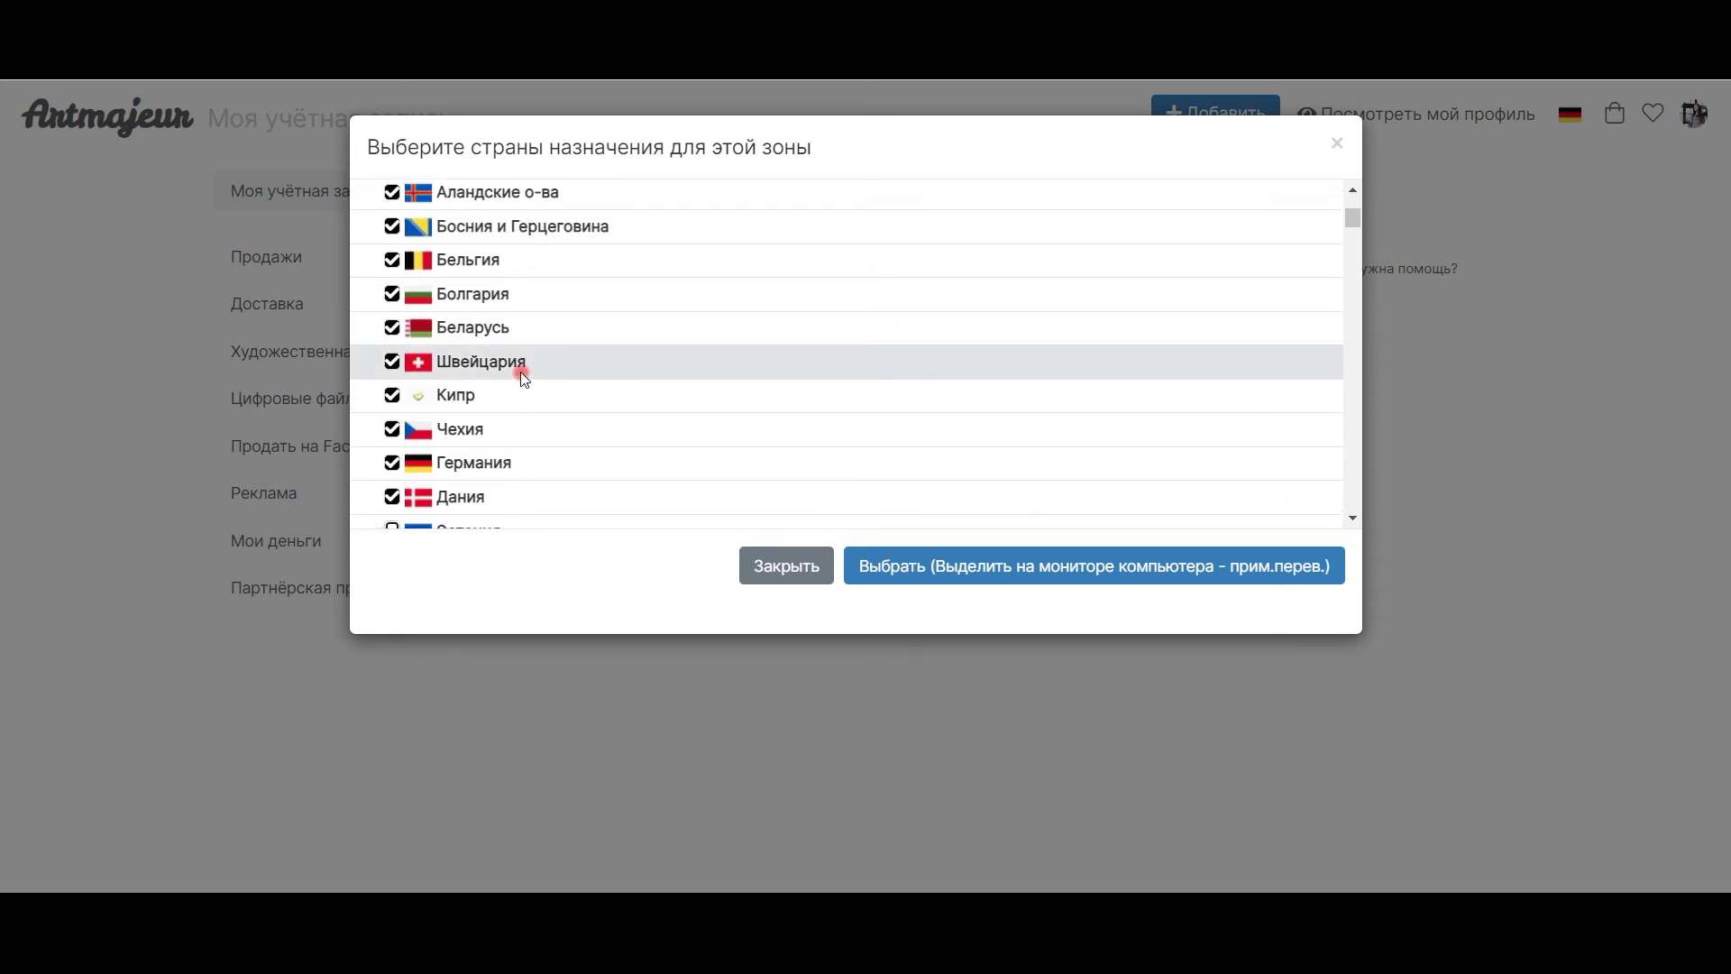
scroll(512, 370, "up", 3)
scroll(512, 370, "down", 3)
scroll(512, 369, "up", 3)
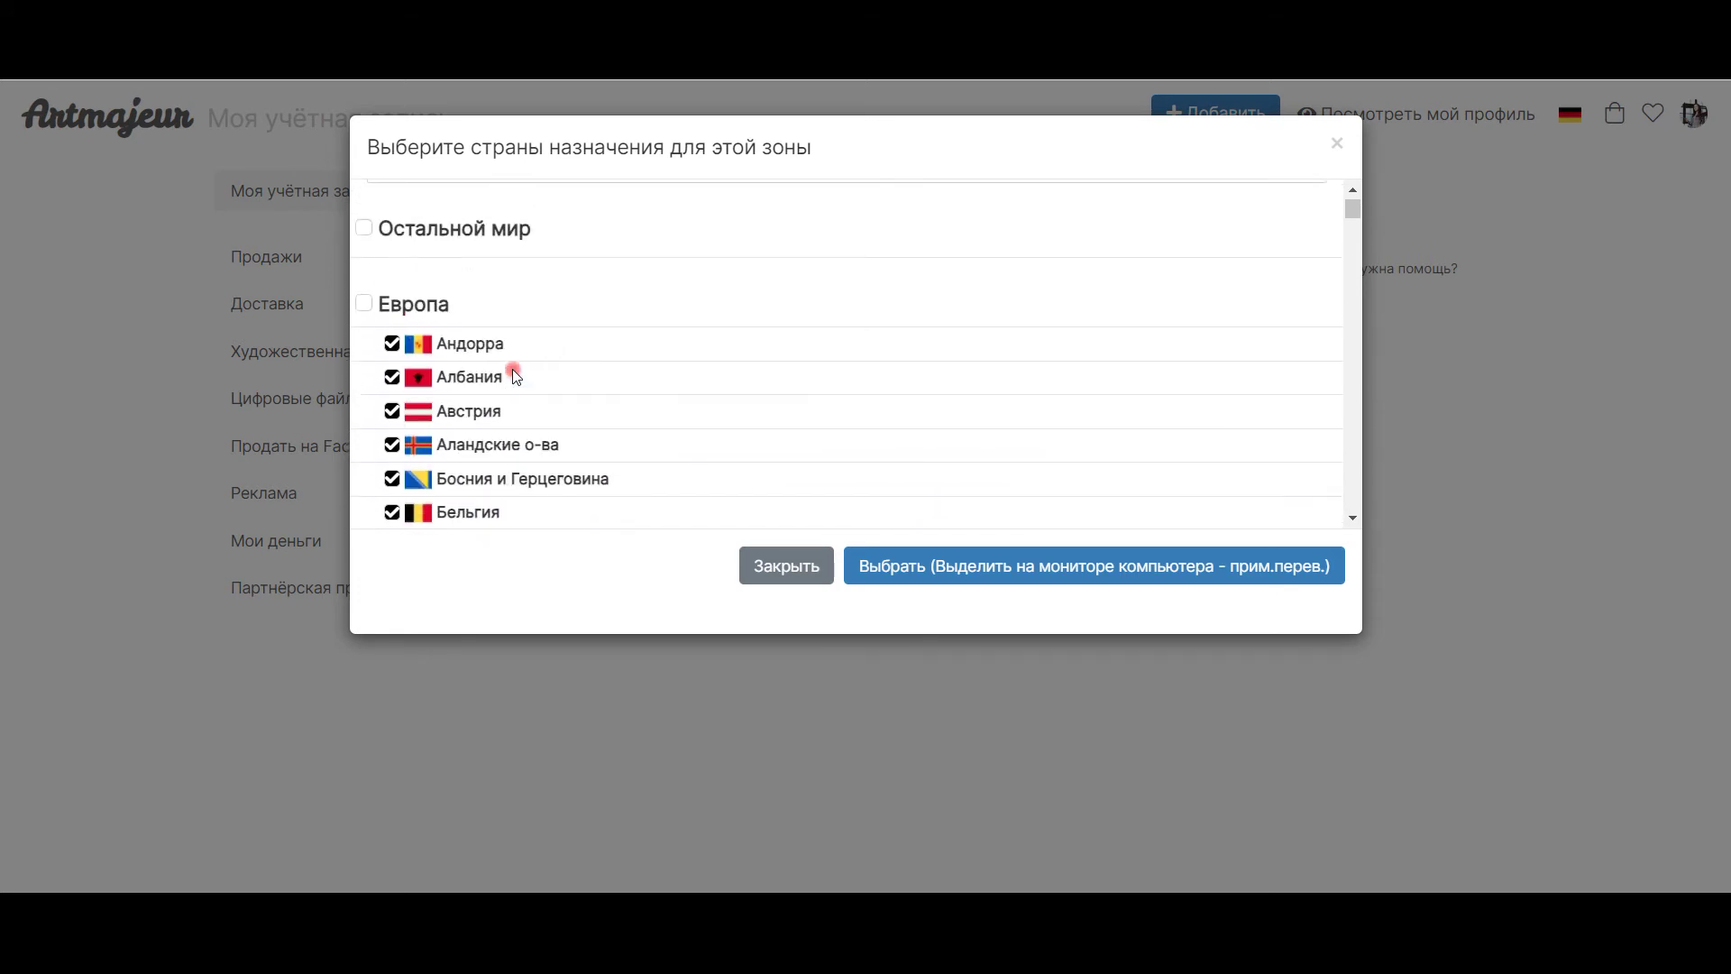
scroll(510, 369, "down", 3)
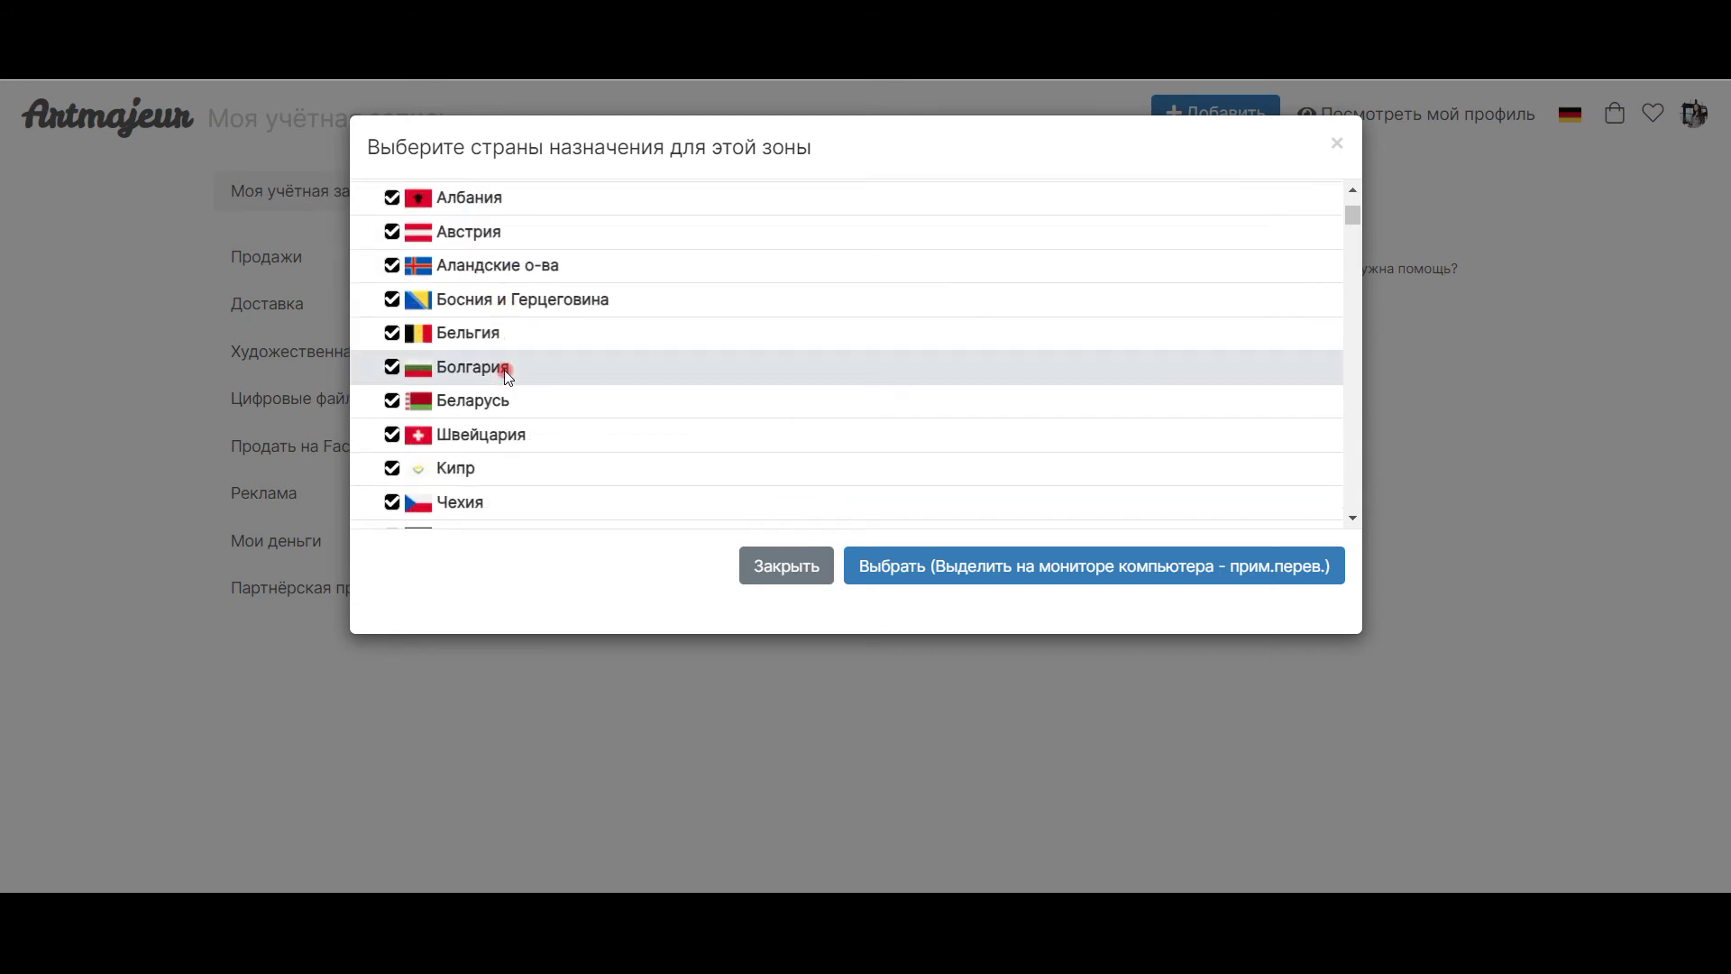
left_click(382, 406)
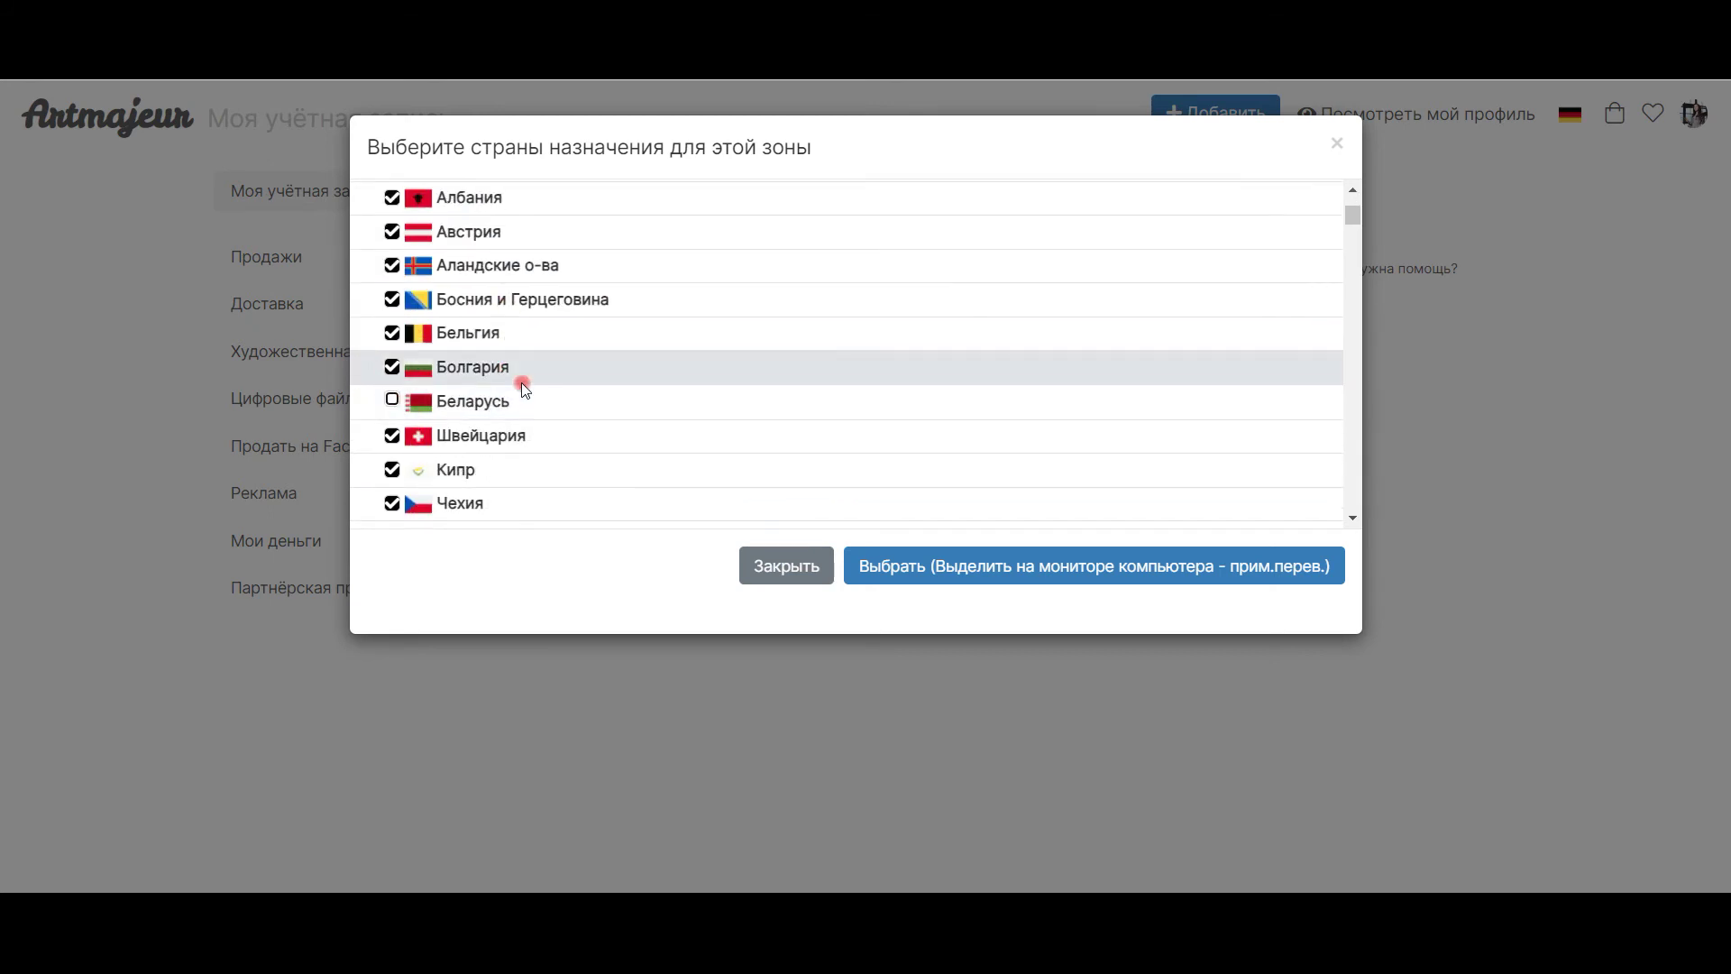
Exclude "Россия" and "Украина" from the selected European countries of the destination zone.
scroll(521, 383, "down", 3)
scroll(521, 380, "down", 12)
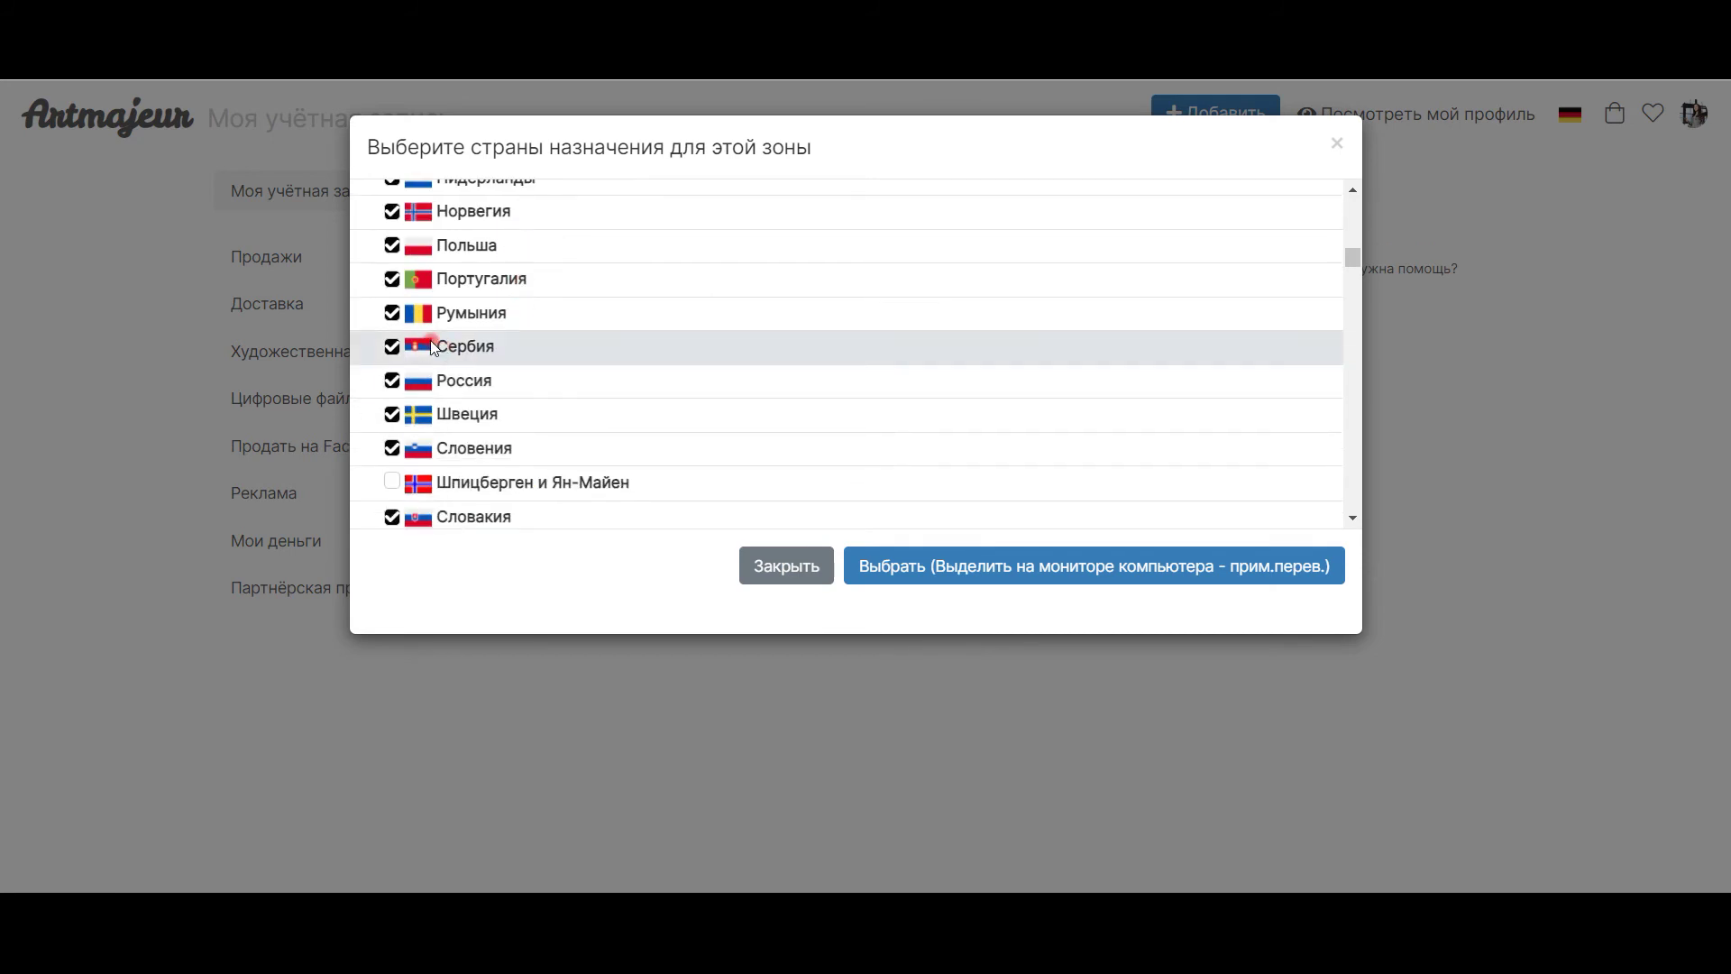
left_click(391, 379)
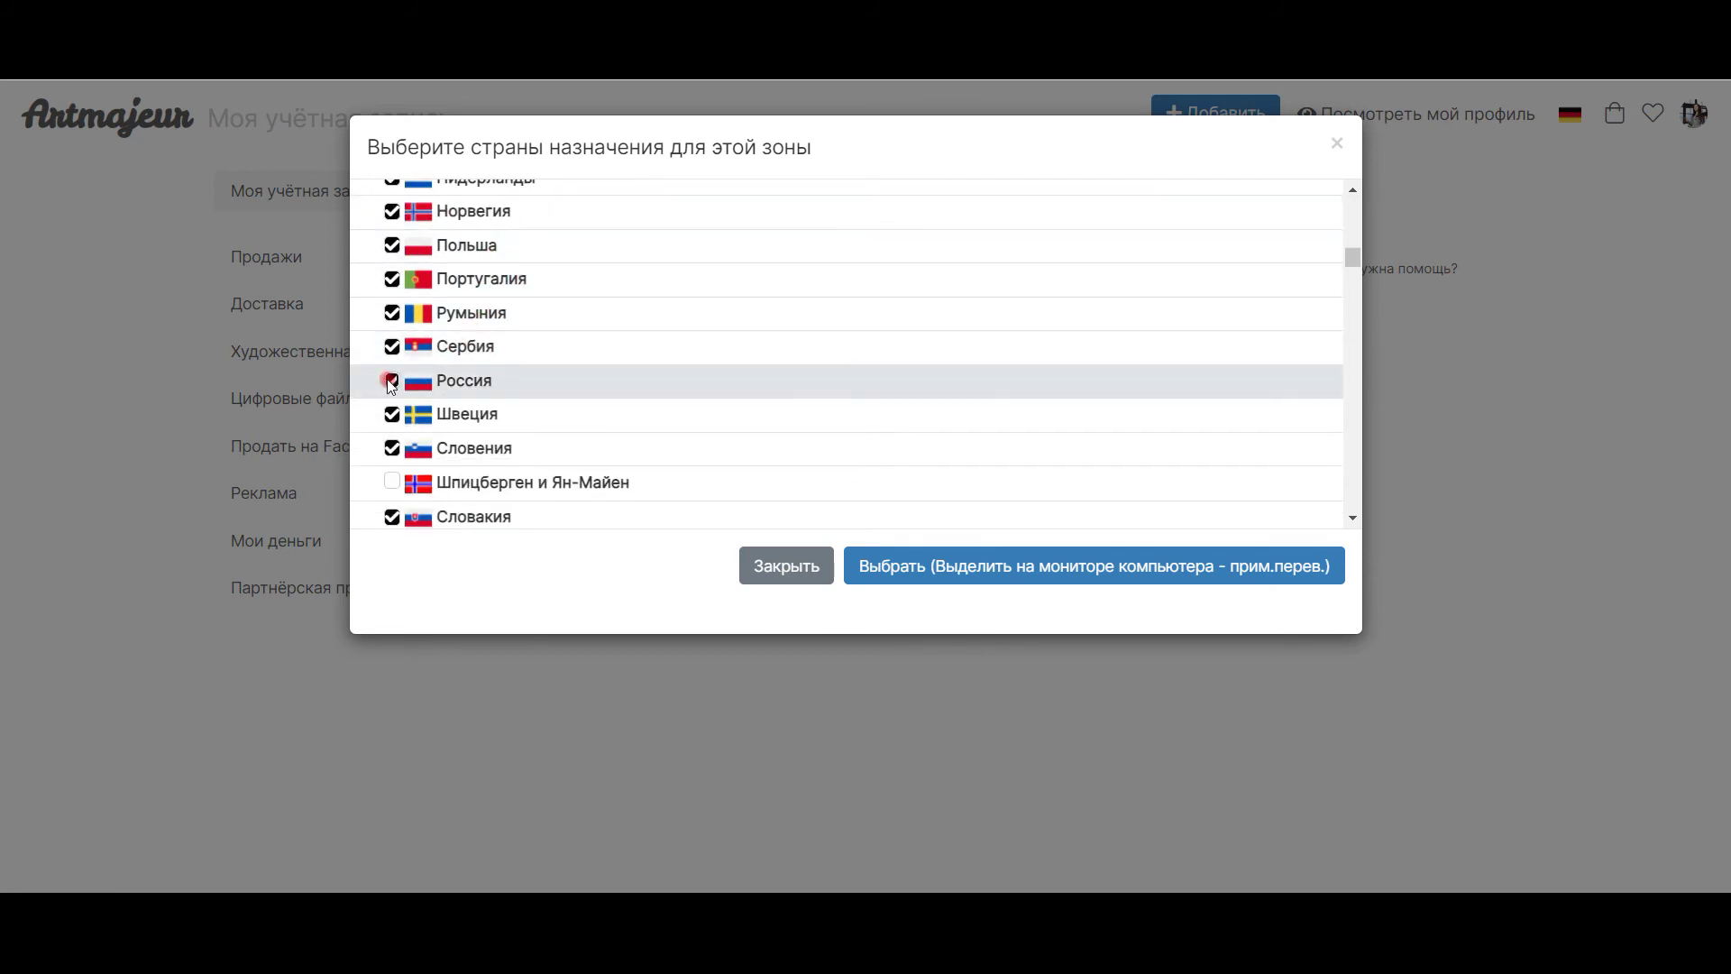
scroll(595, 311, "down", 3)
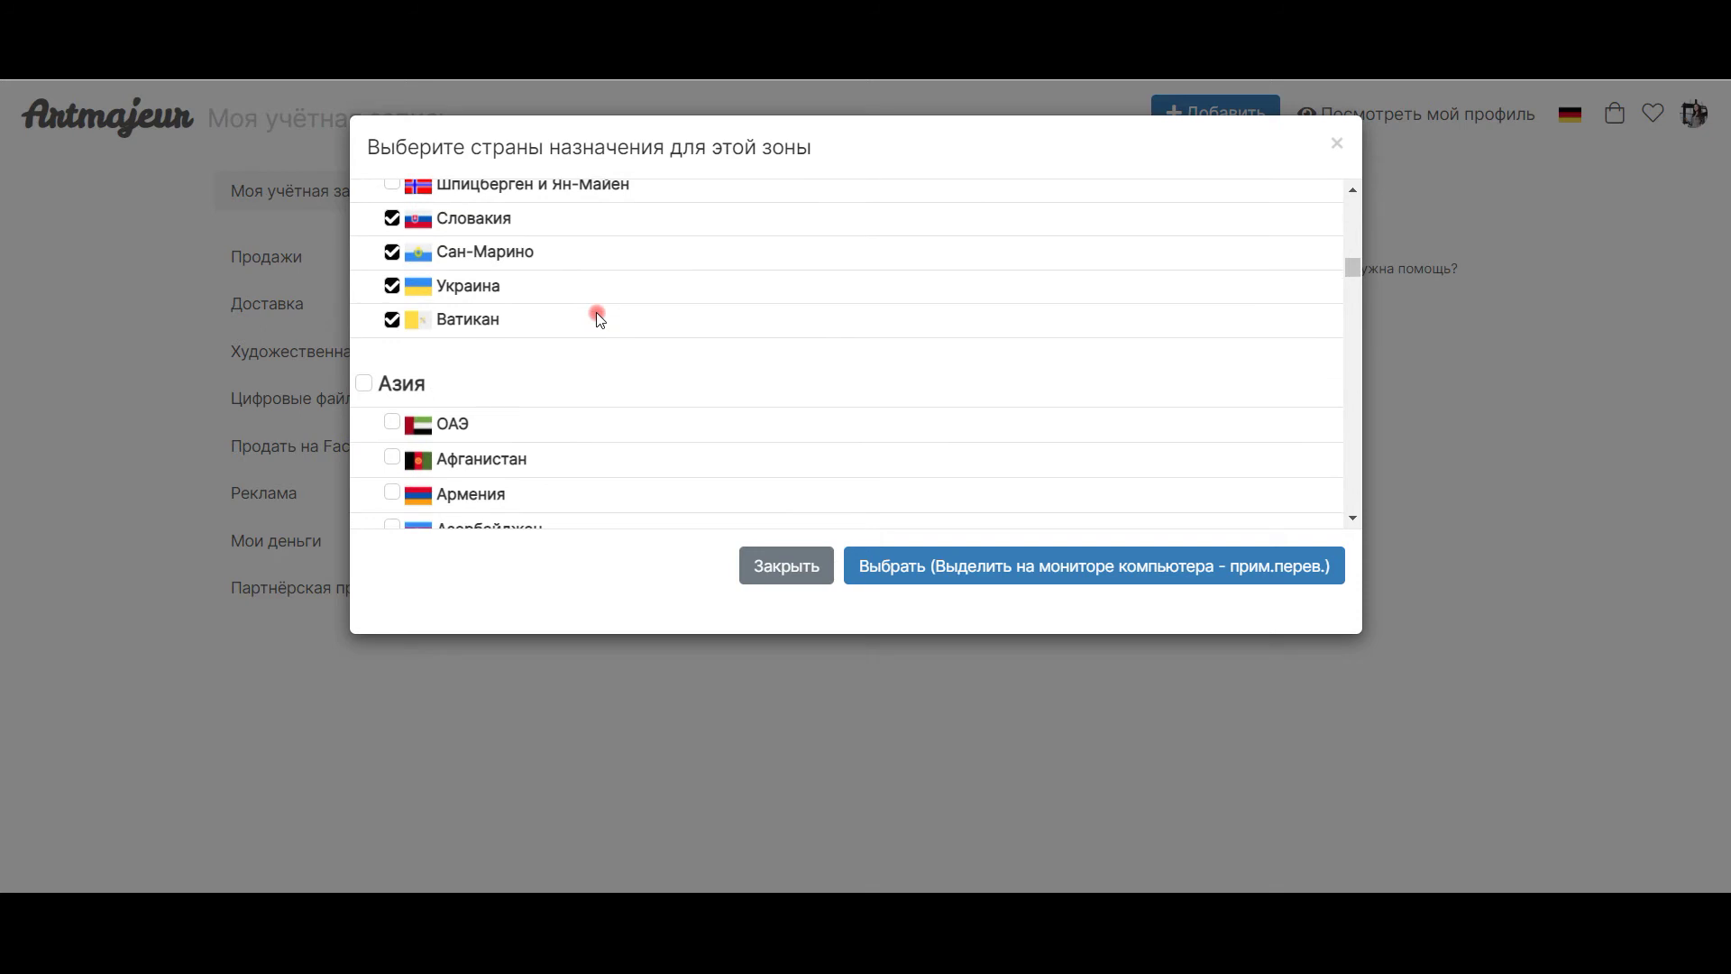
left_click(393, 285)
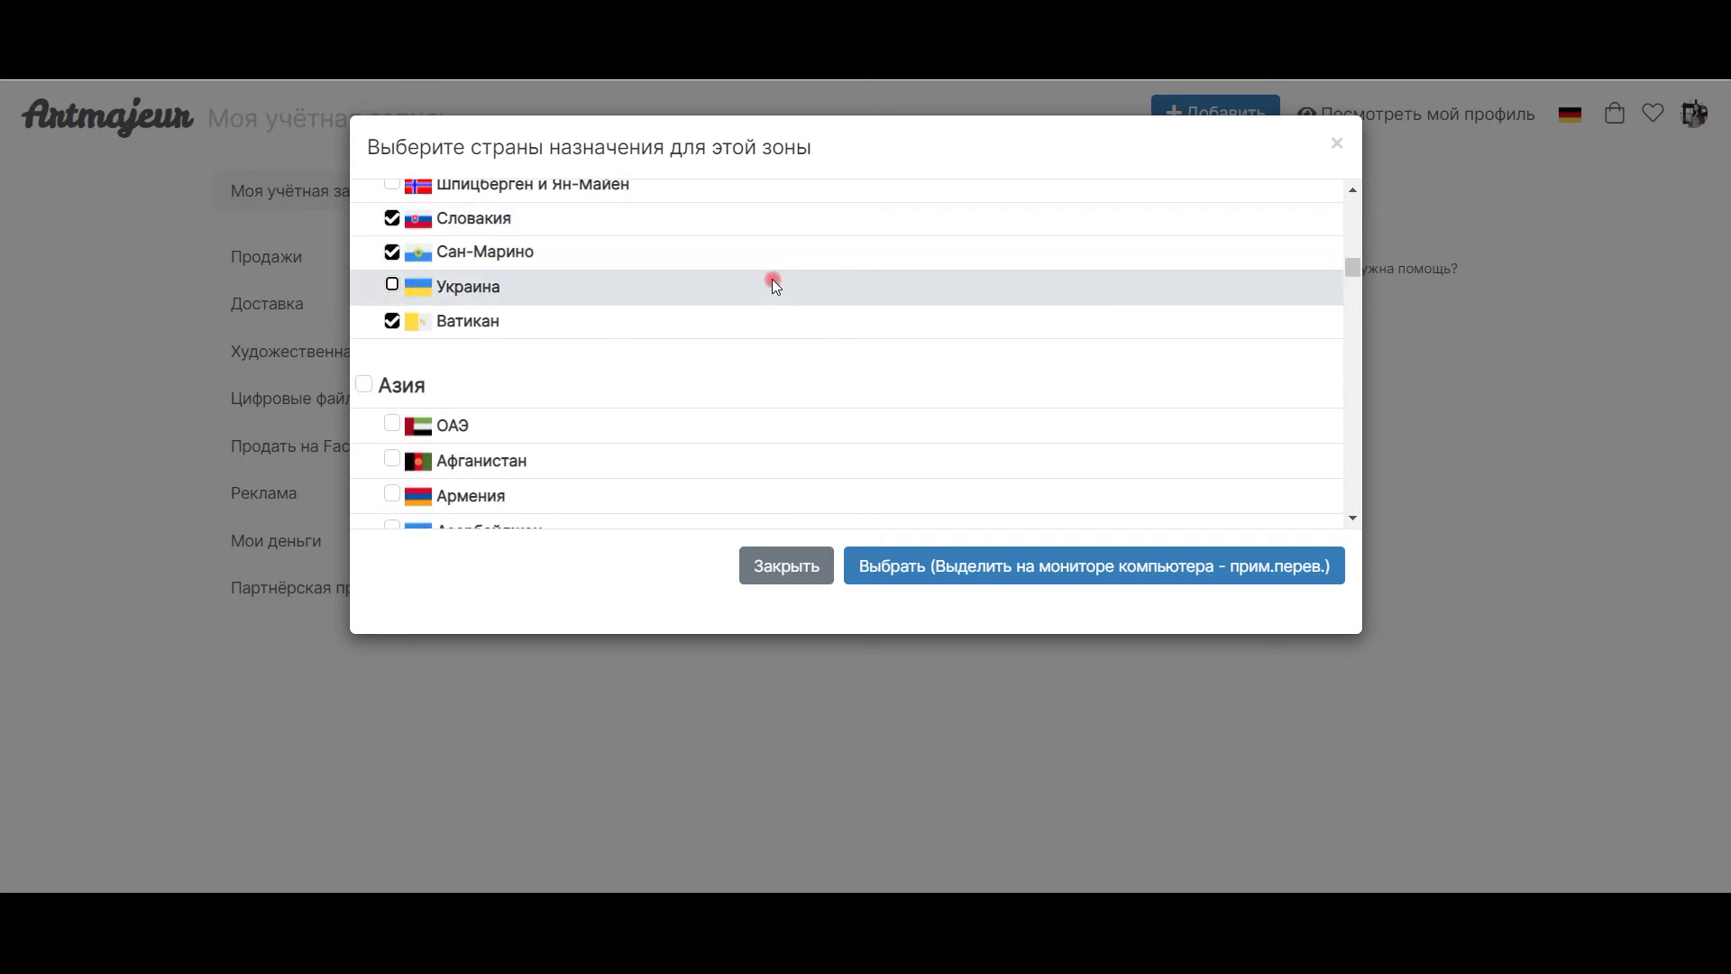
Exclude "Кипр" and "Аландские о-ва" from the destination zone's selected European countries.
scroll(772, 278, "up", 1)
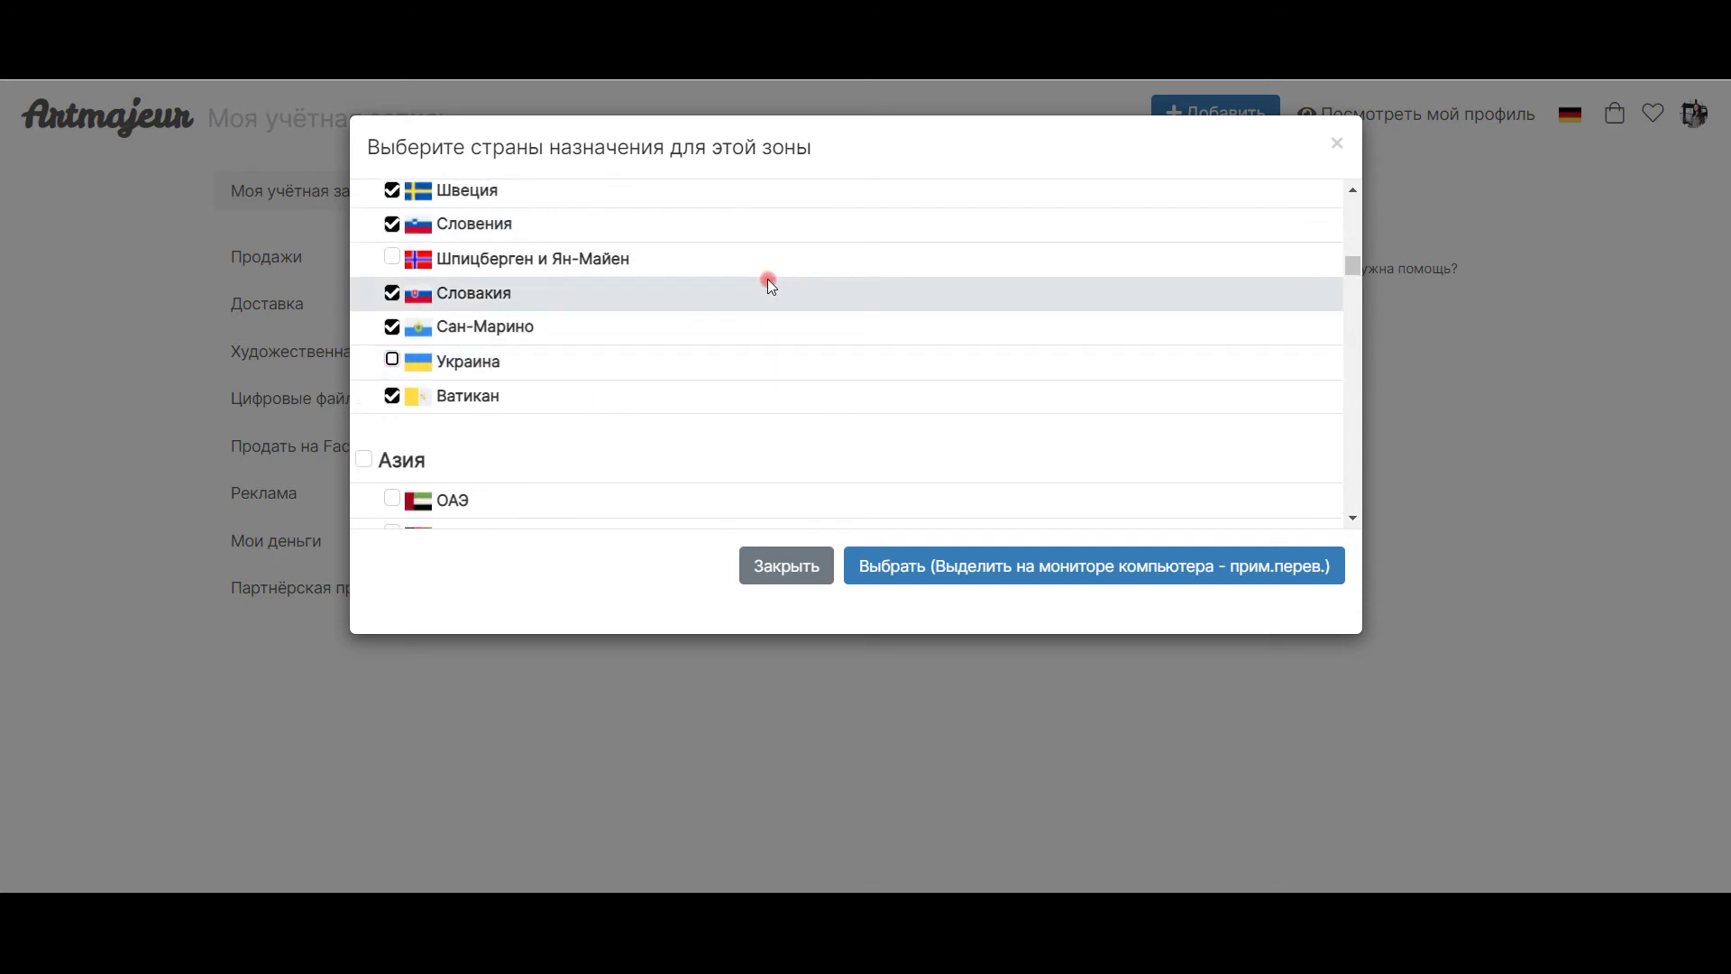
scroll(762, 281, "up", 8)
scroll(760, 284, "up", 6)
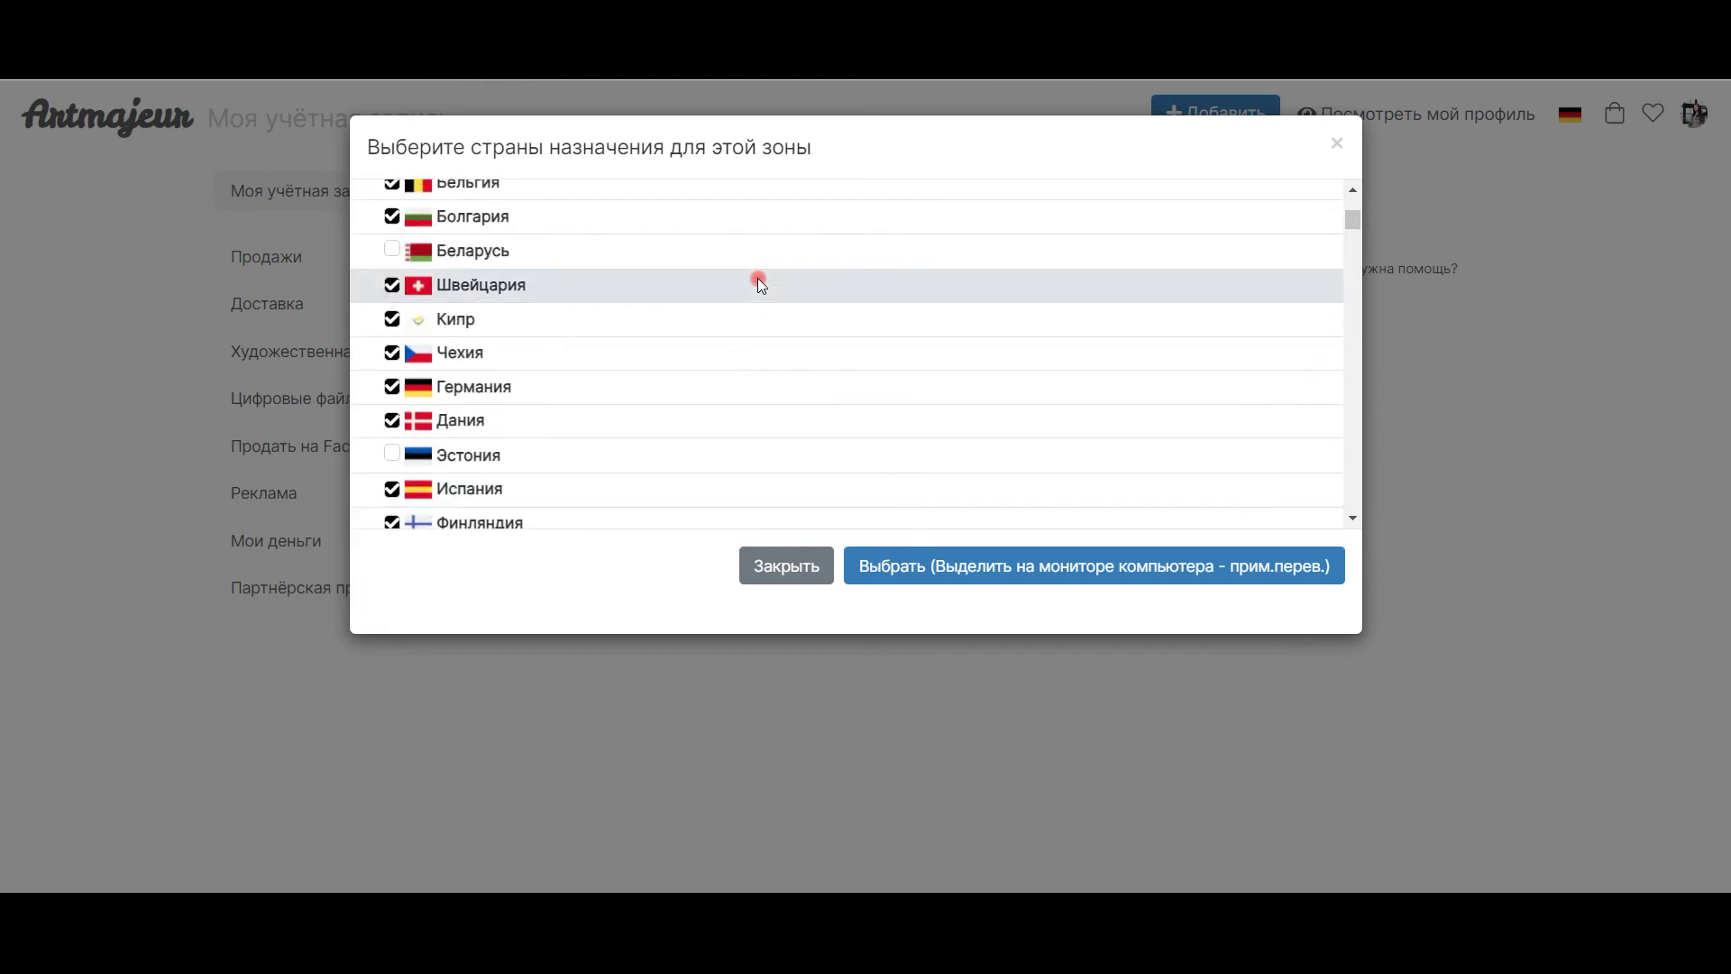
left_click(393, 319)
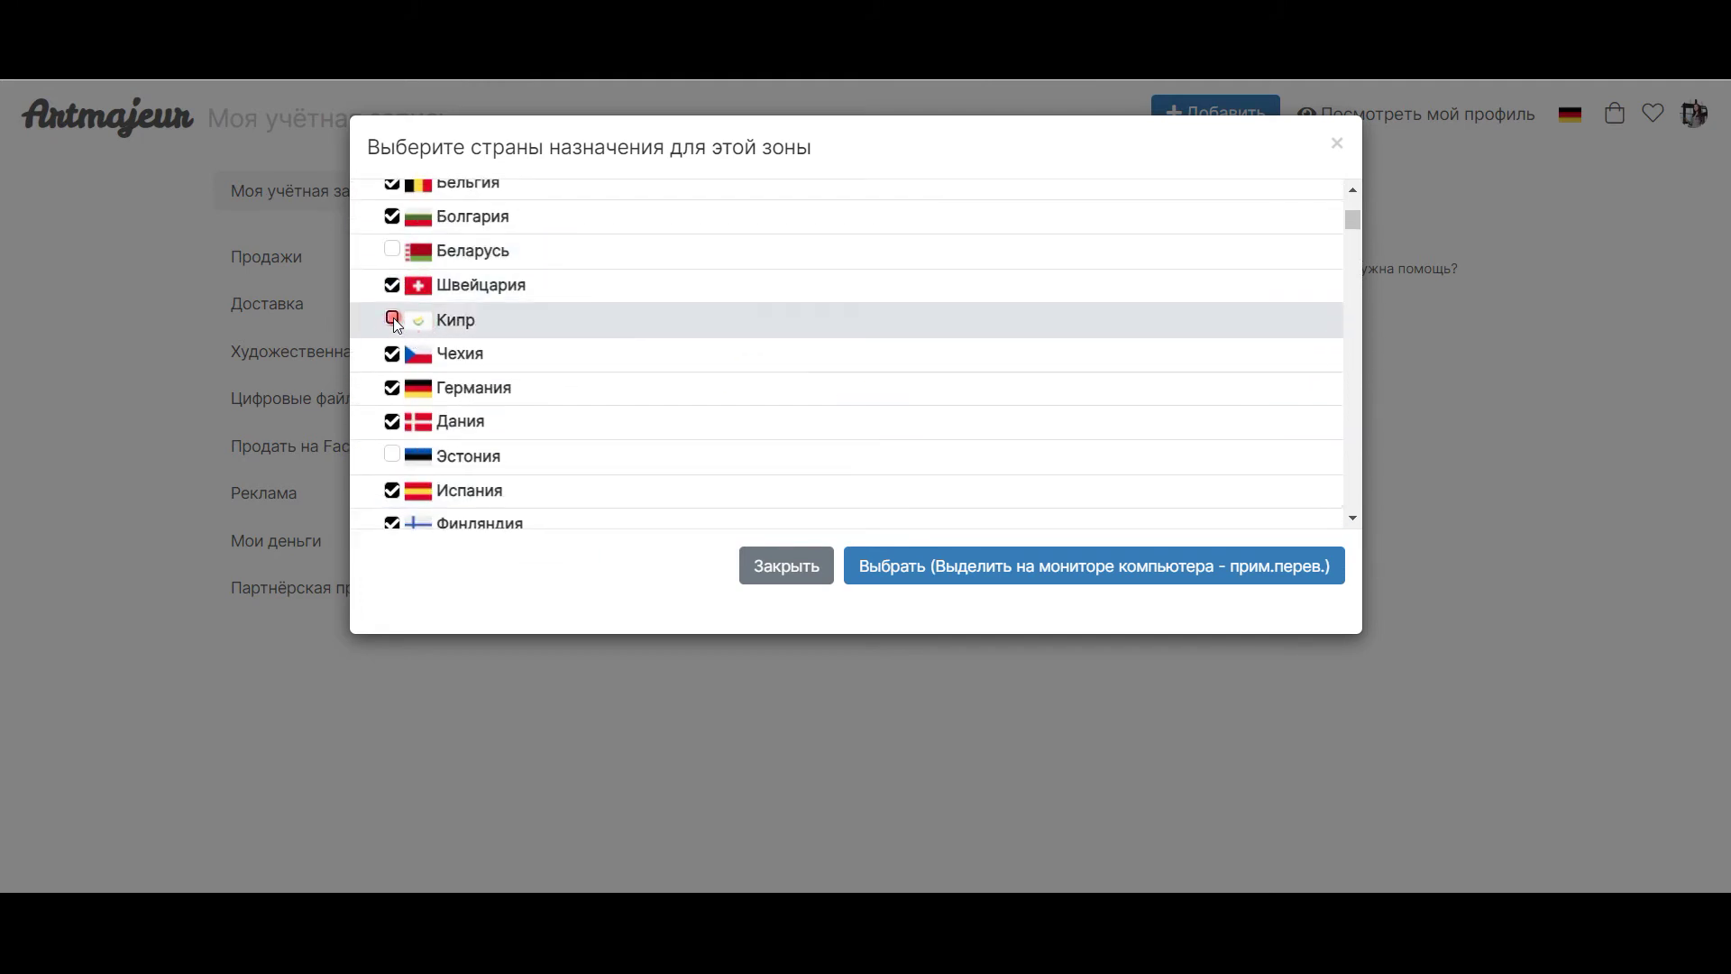
scroll(665, 280, "up", 3)
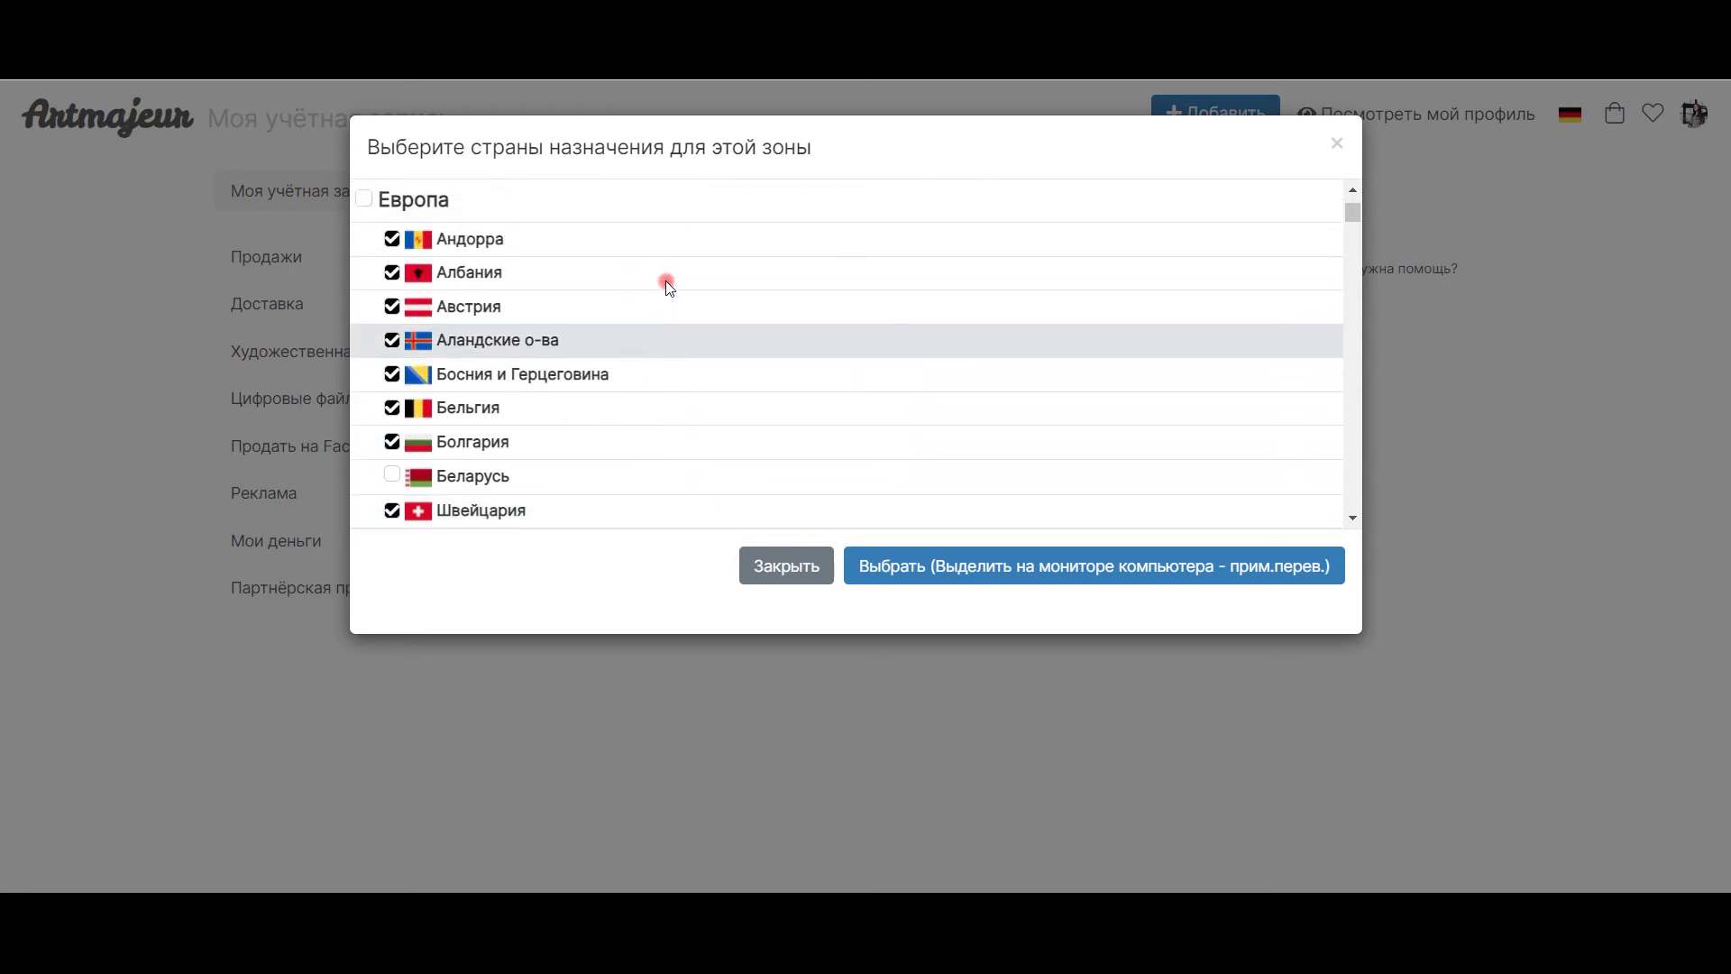
scroll(666, 280, "up", 2)
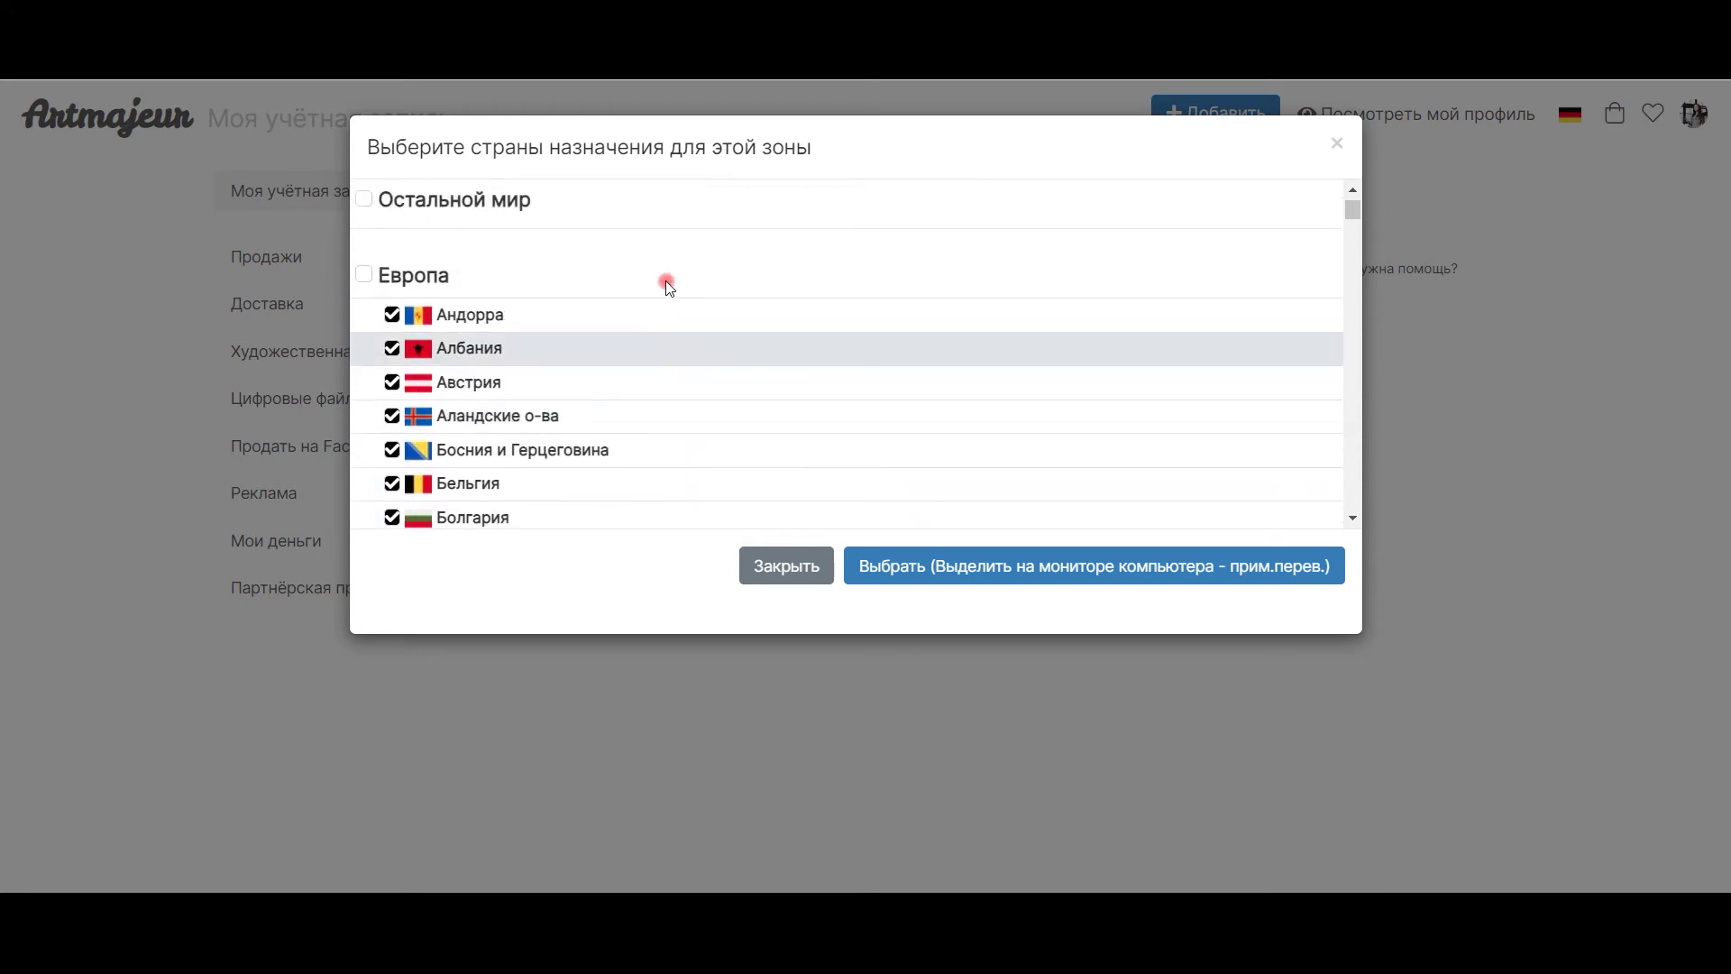
left_click(393, 416)
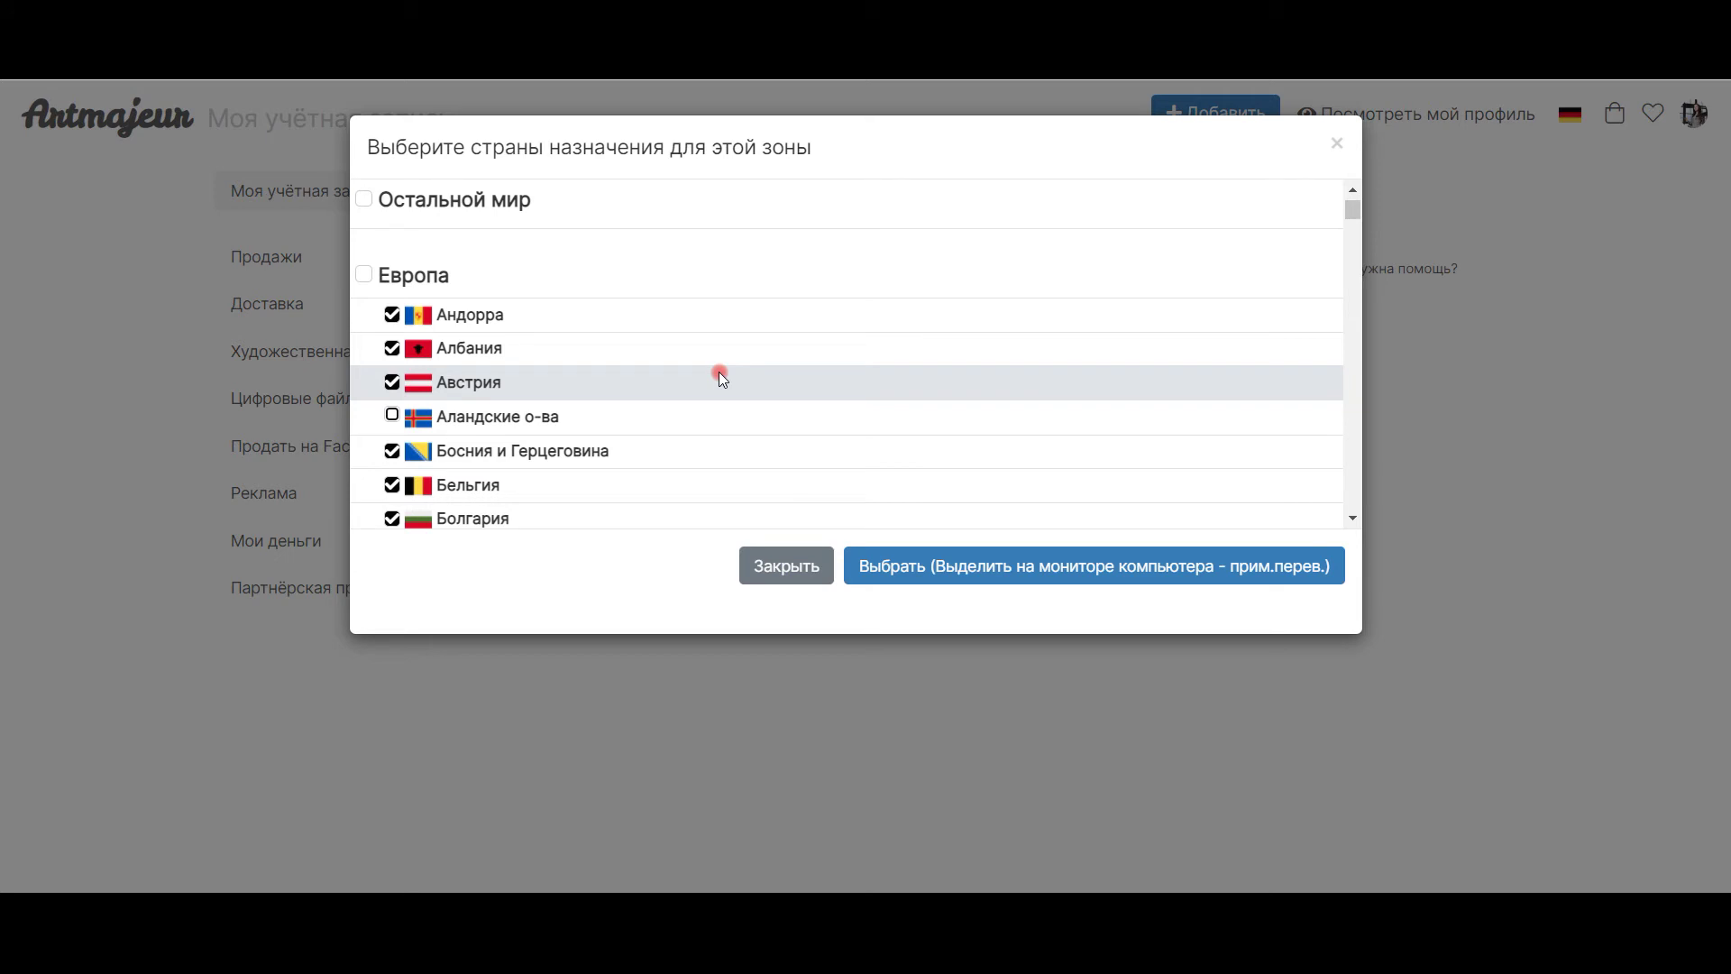
scroll(721, 377, "down", 4)
scroll(719, 374, "down", 8)
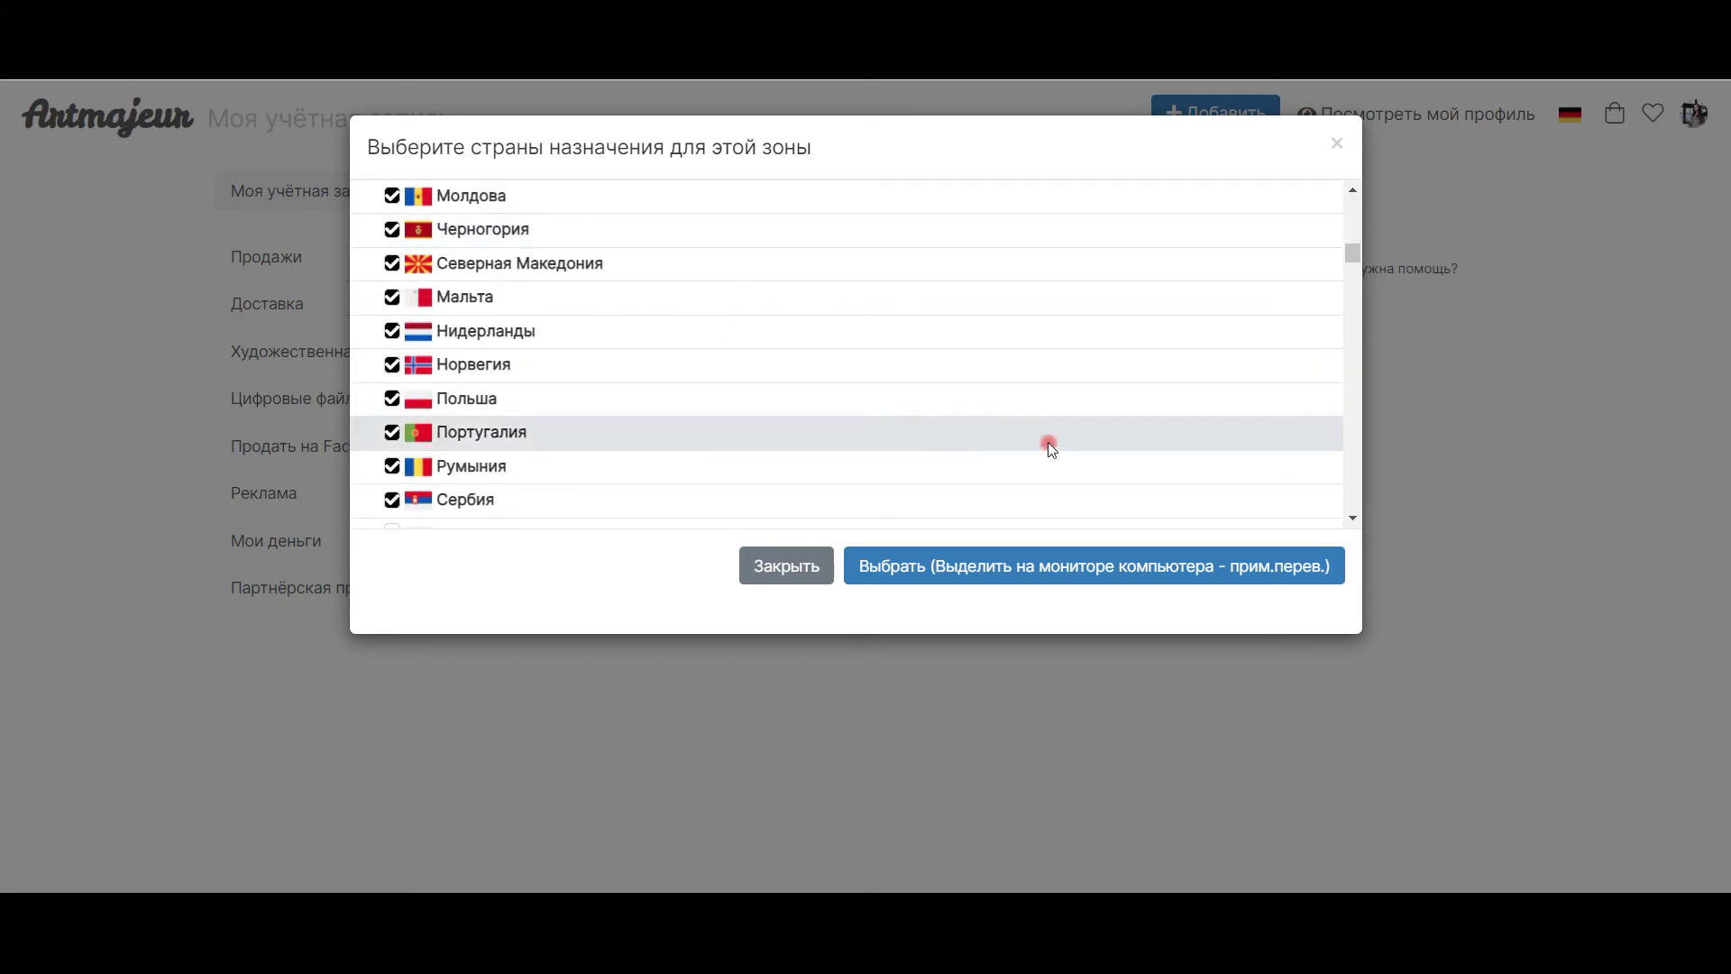
Confirm the selected European countries for zone 1 and set its shipping price to €100 per item.
left_click(1015, 577)
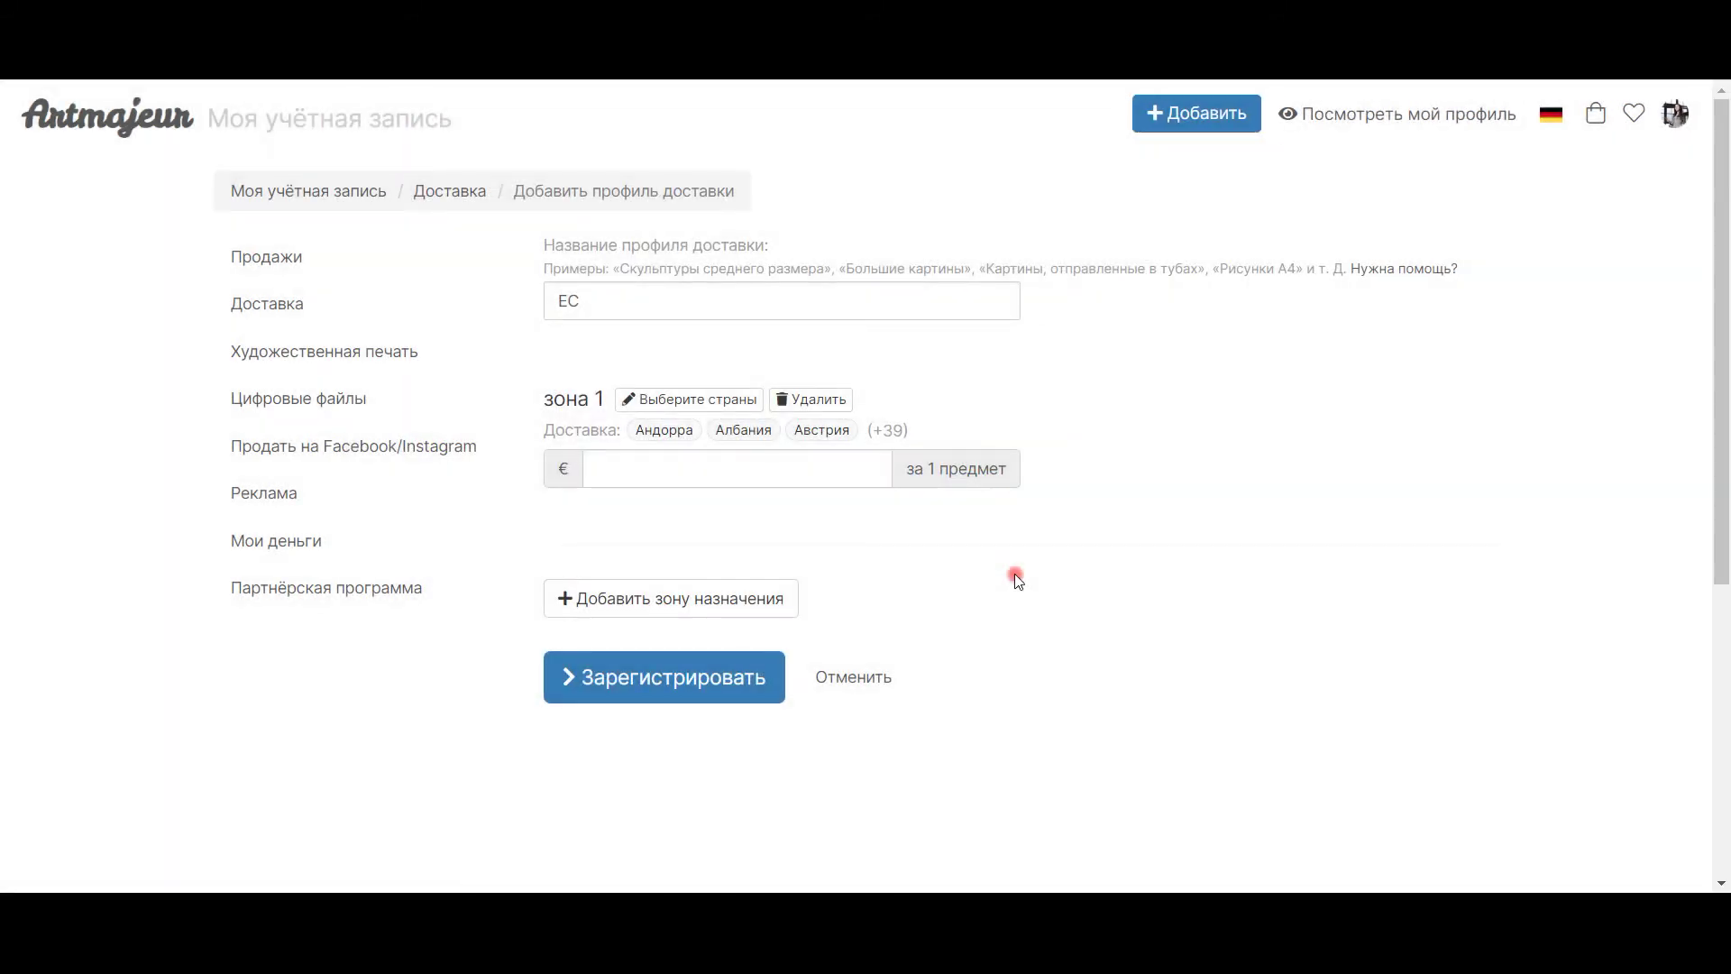
left_click(726, 470)
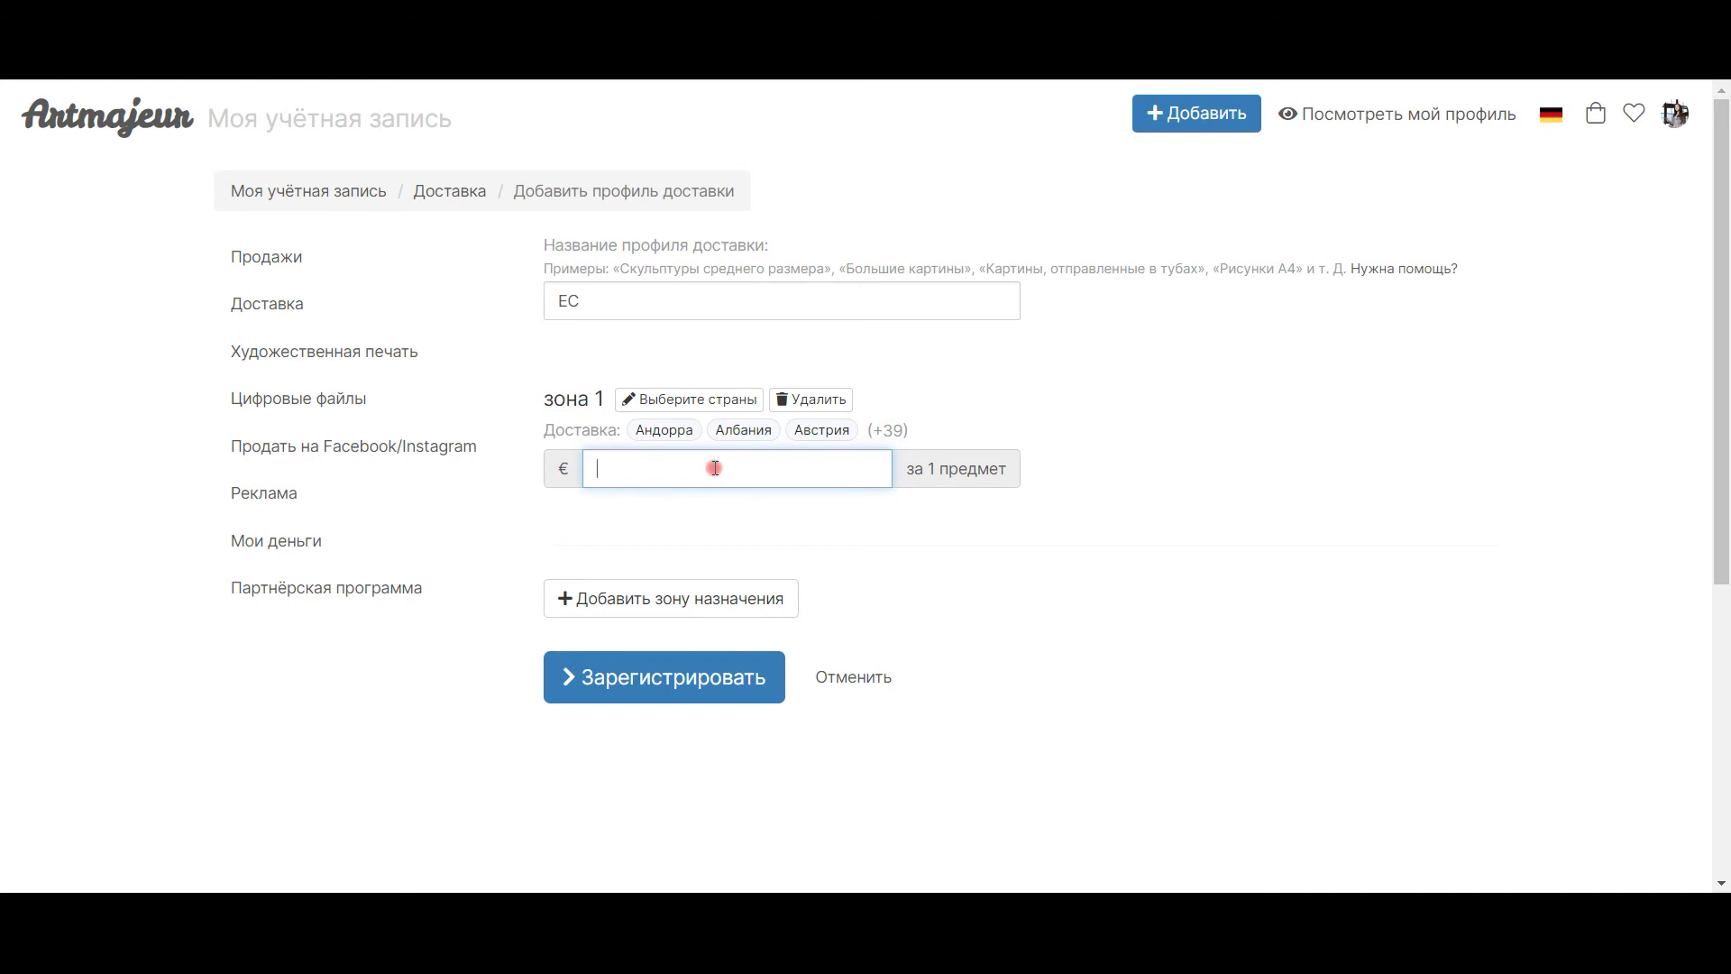
type("100")
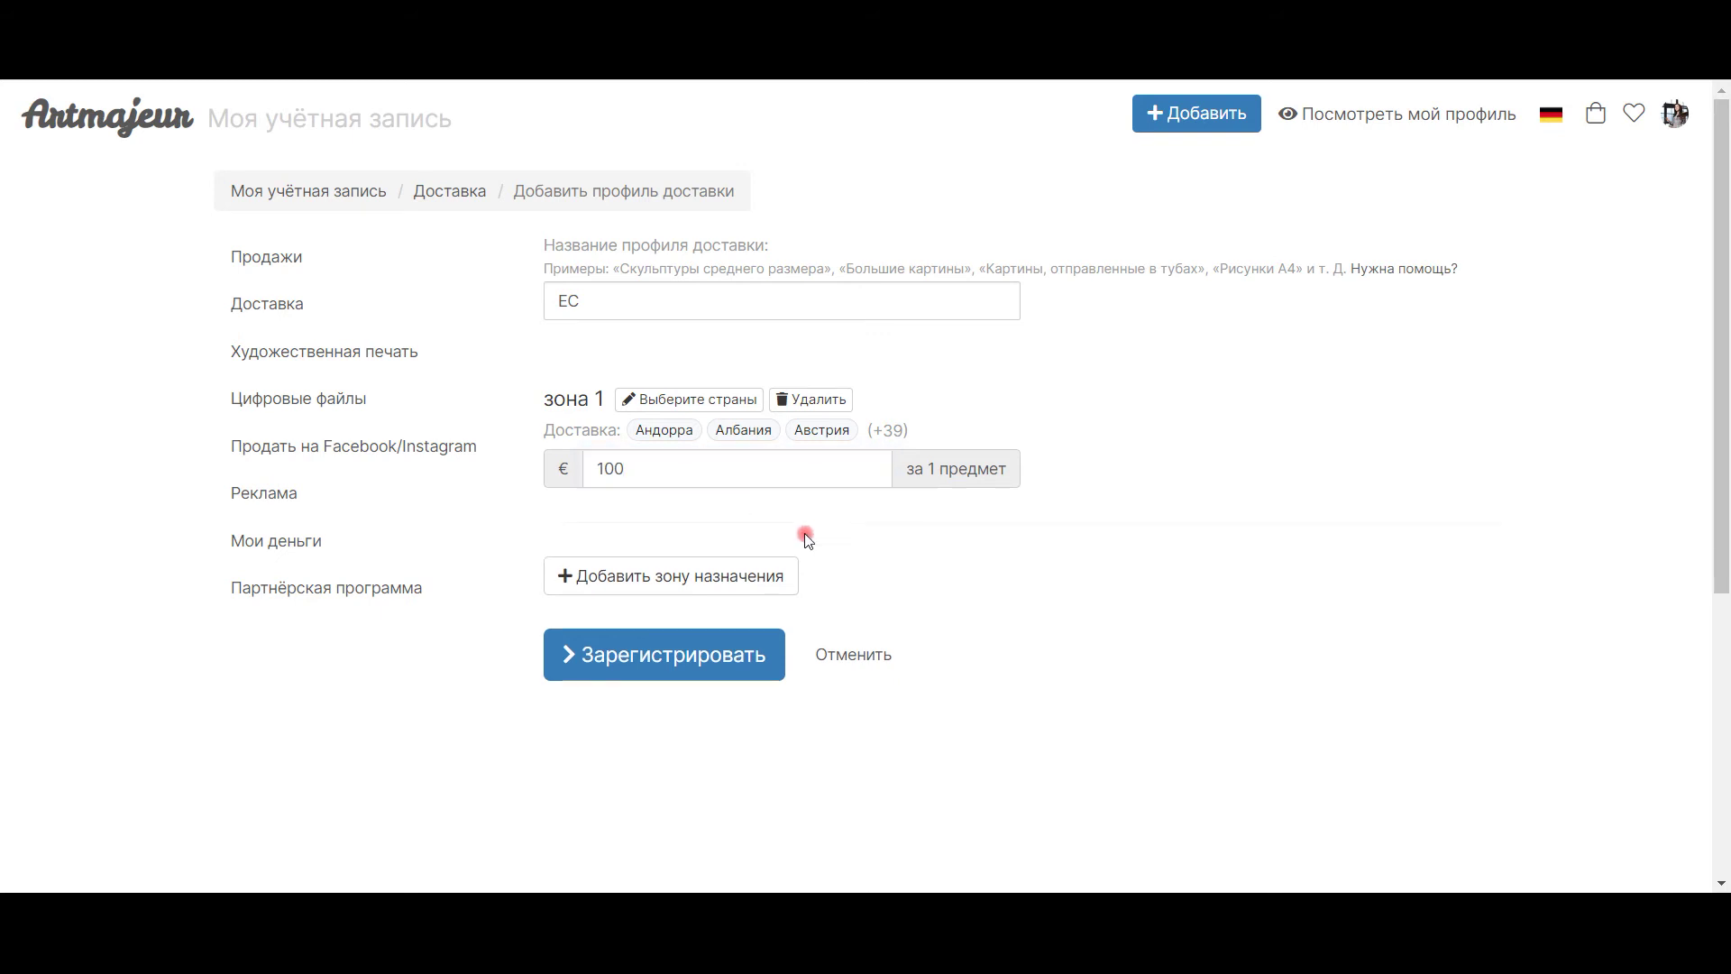
Rename the shipping profile as "Картины среднего размера".
double_click(619, 292)
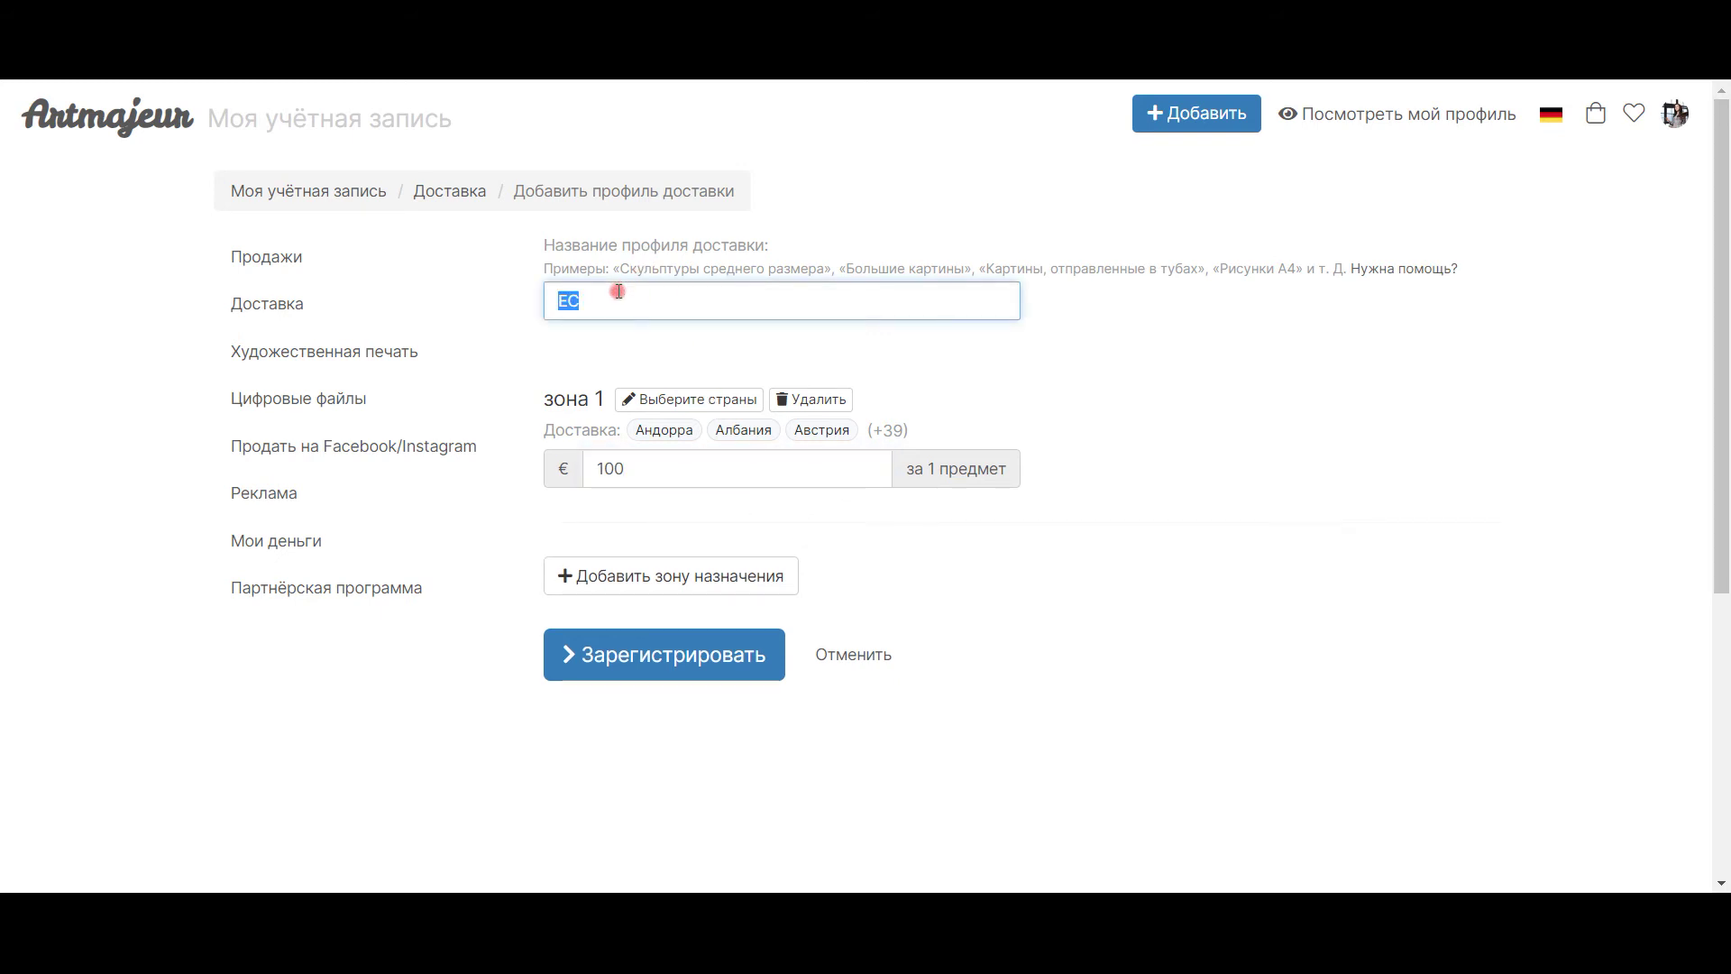
type("Rfhnbys")
key("BackSpace")
key("BackSpace")
key("BackSpace")
key("BackSpace")
key("BackSpace")
key("BackSpace")
key("BackSpace")
key("super+space")
type("Картины сред")
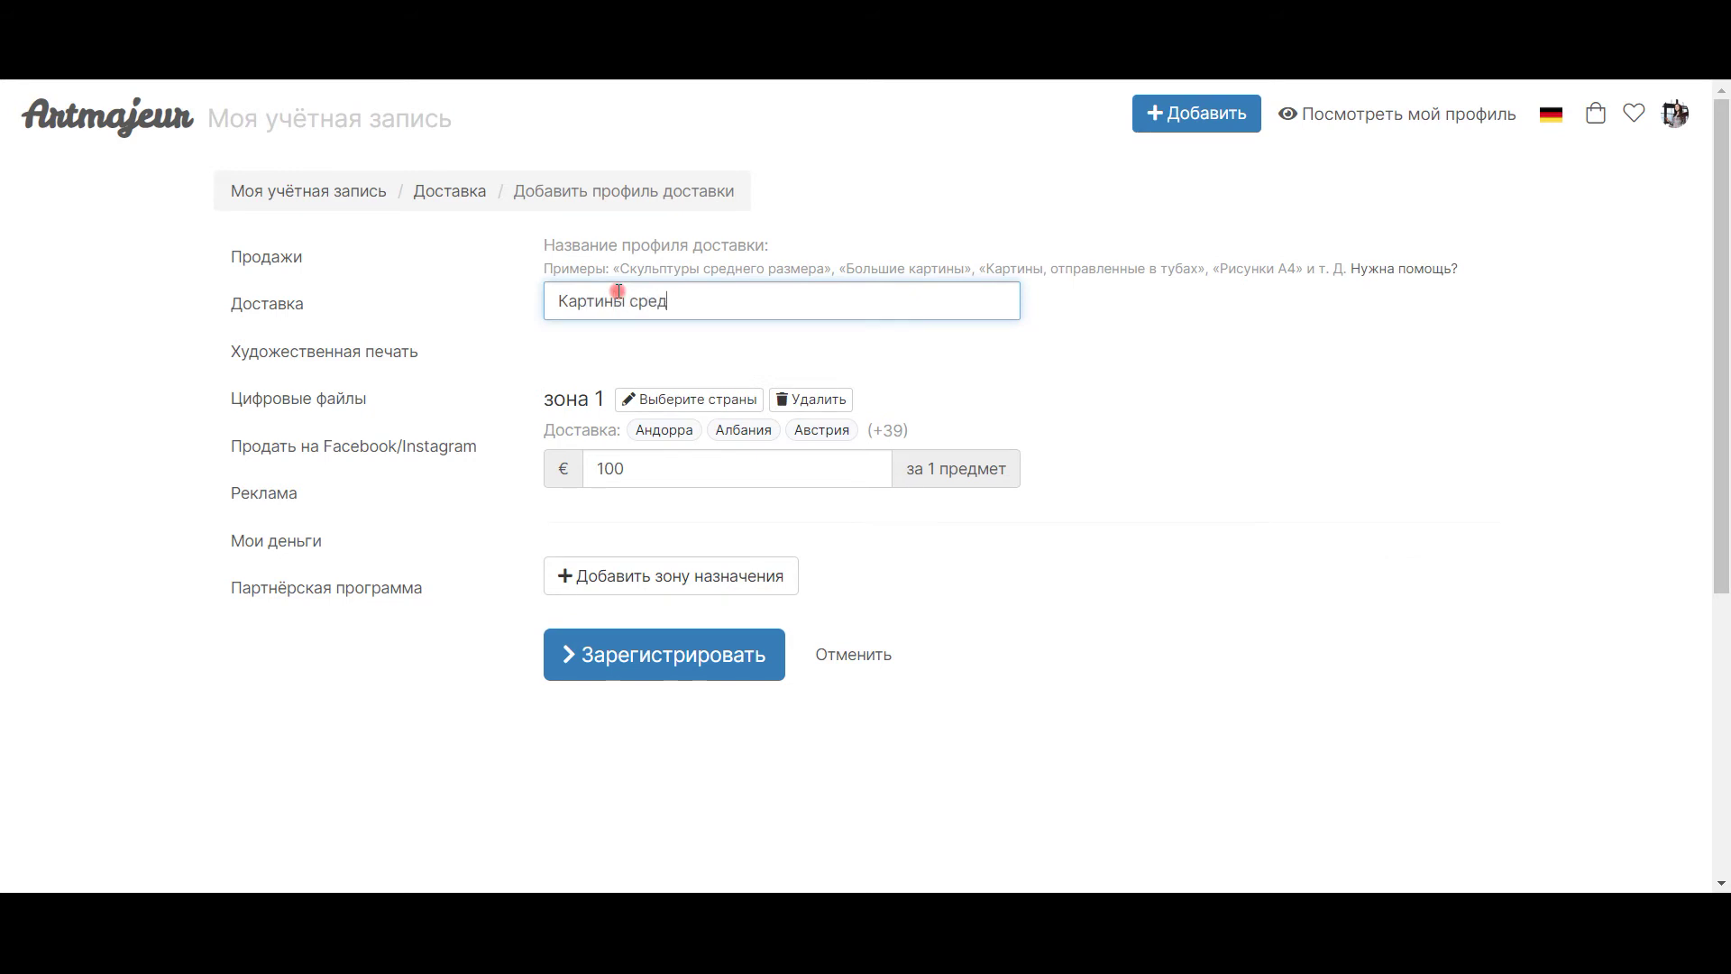
type("него размера")
left_click(829, 554)
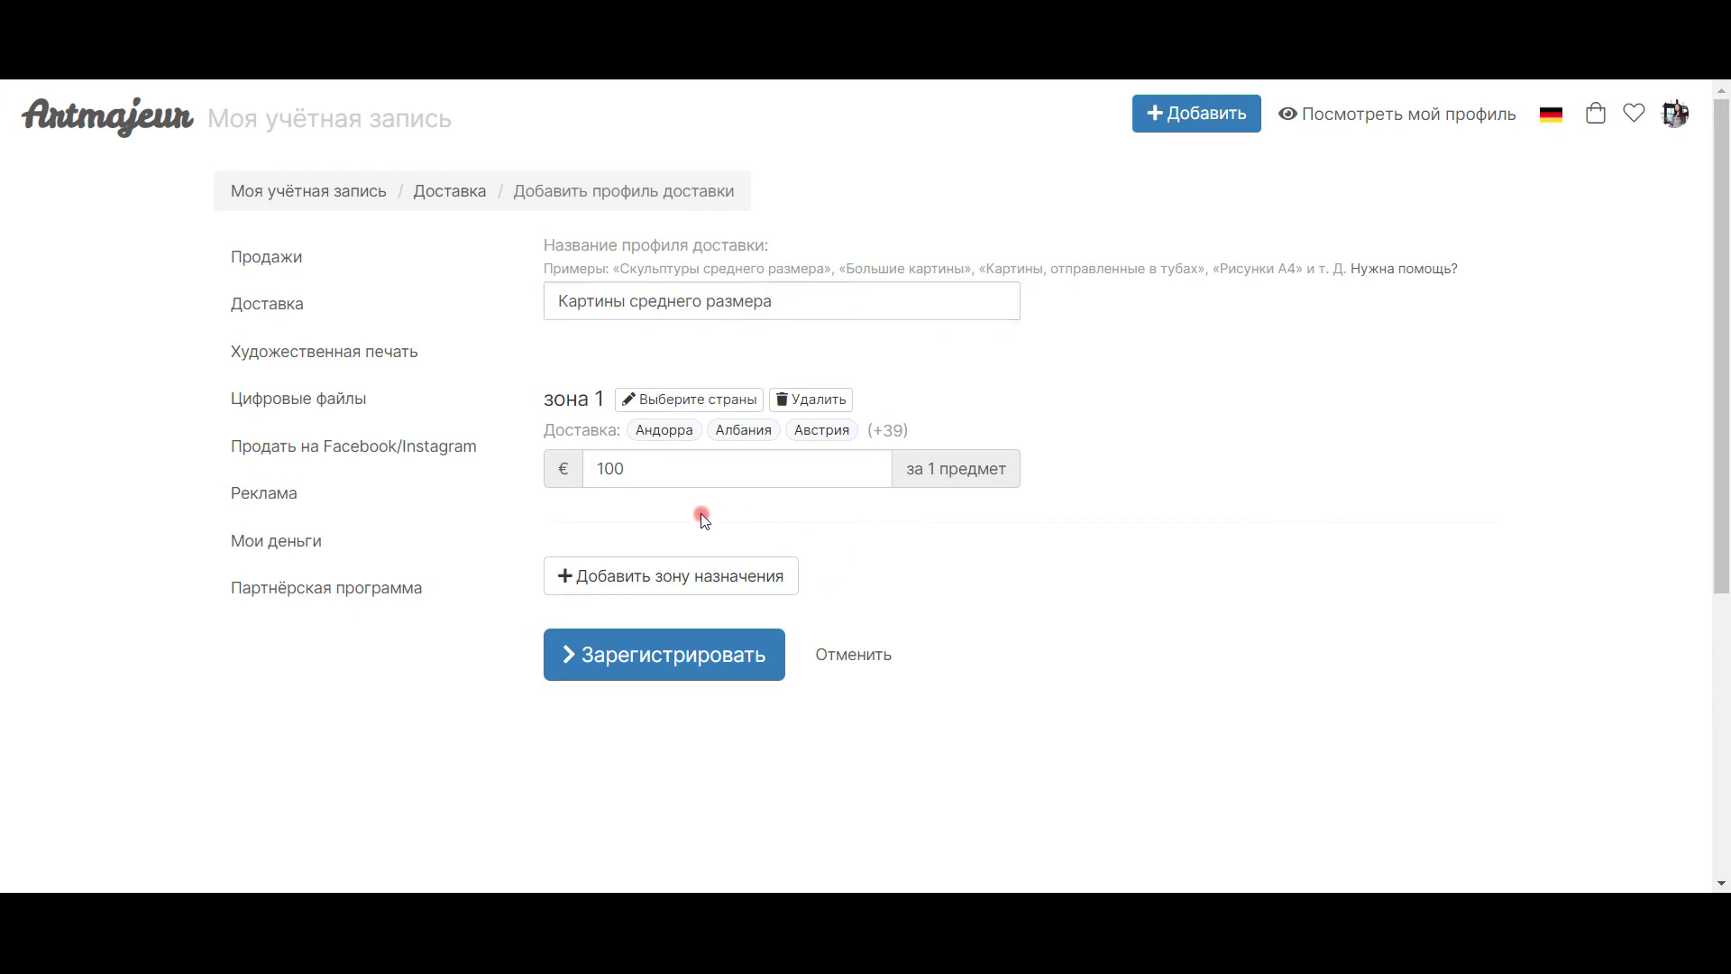
Set the zone 1 shipping price to €75 per item.
double_click(666, 464)
type("75")
left_click(676, 533)
Add a second destination zone and select "Беларусь", "Эстония" and "Кипр" for it.
left_click(732, 568)
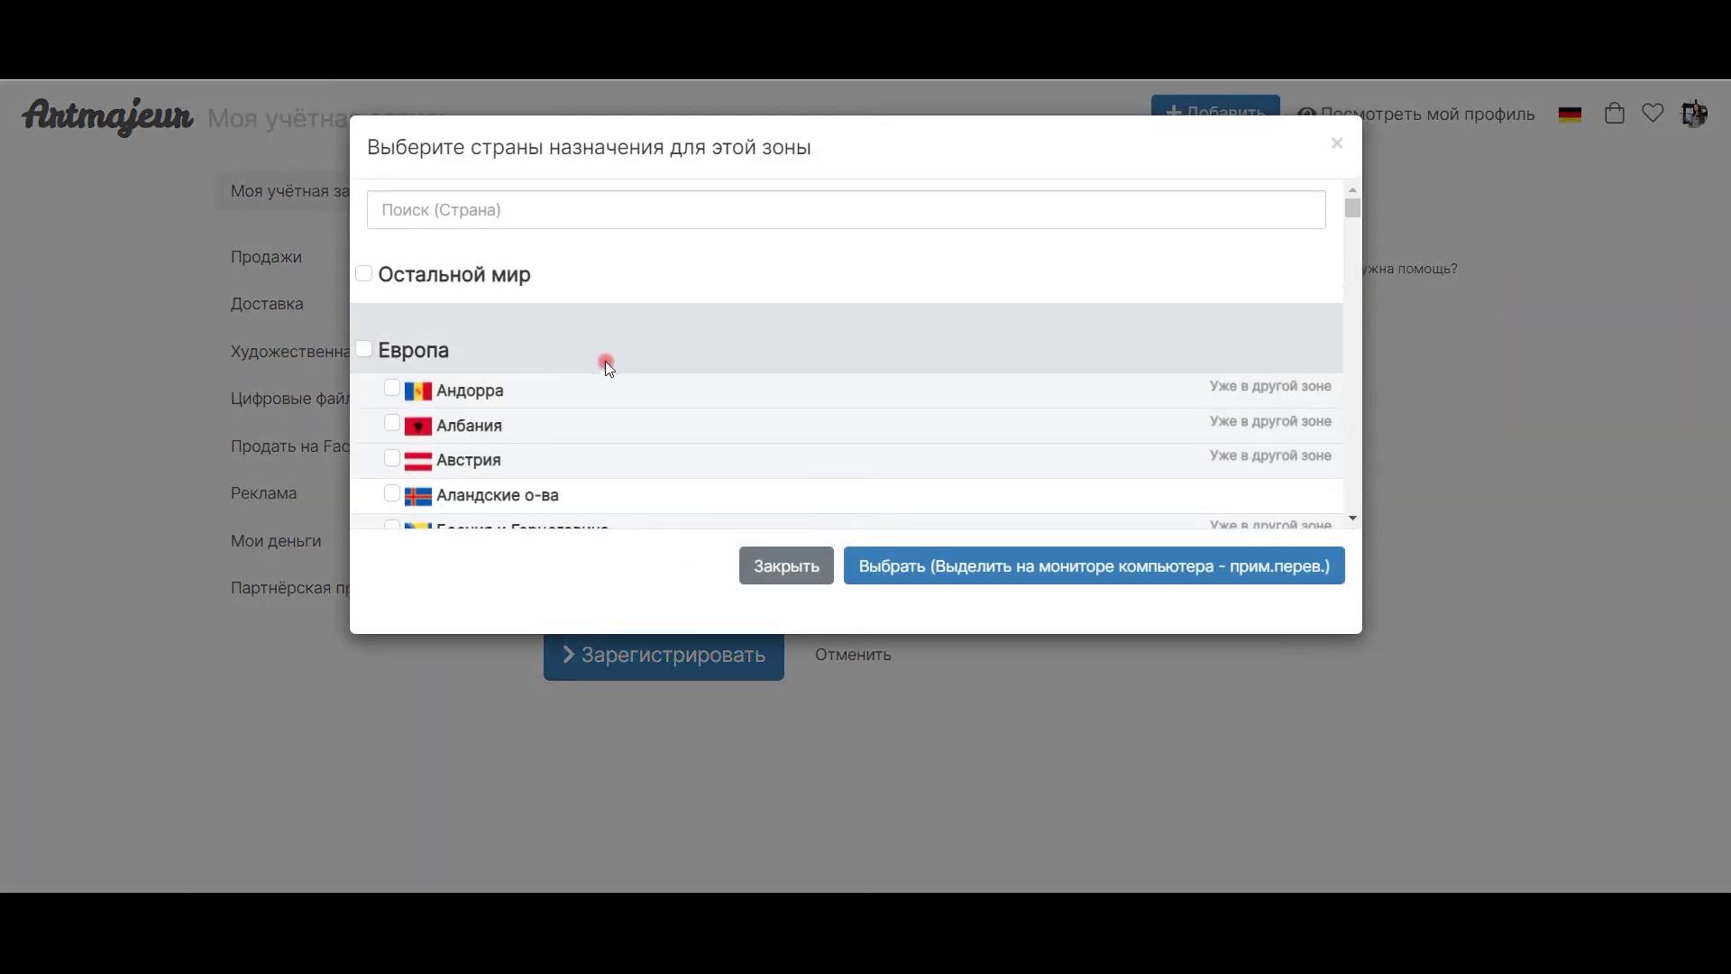
scroll(609, 360, "down", 3)
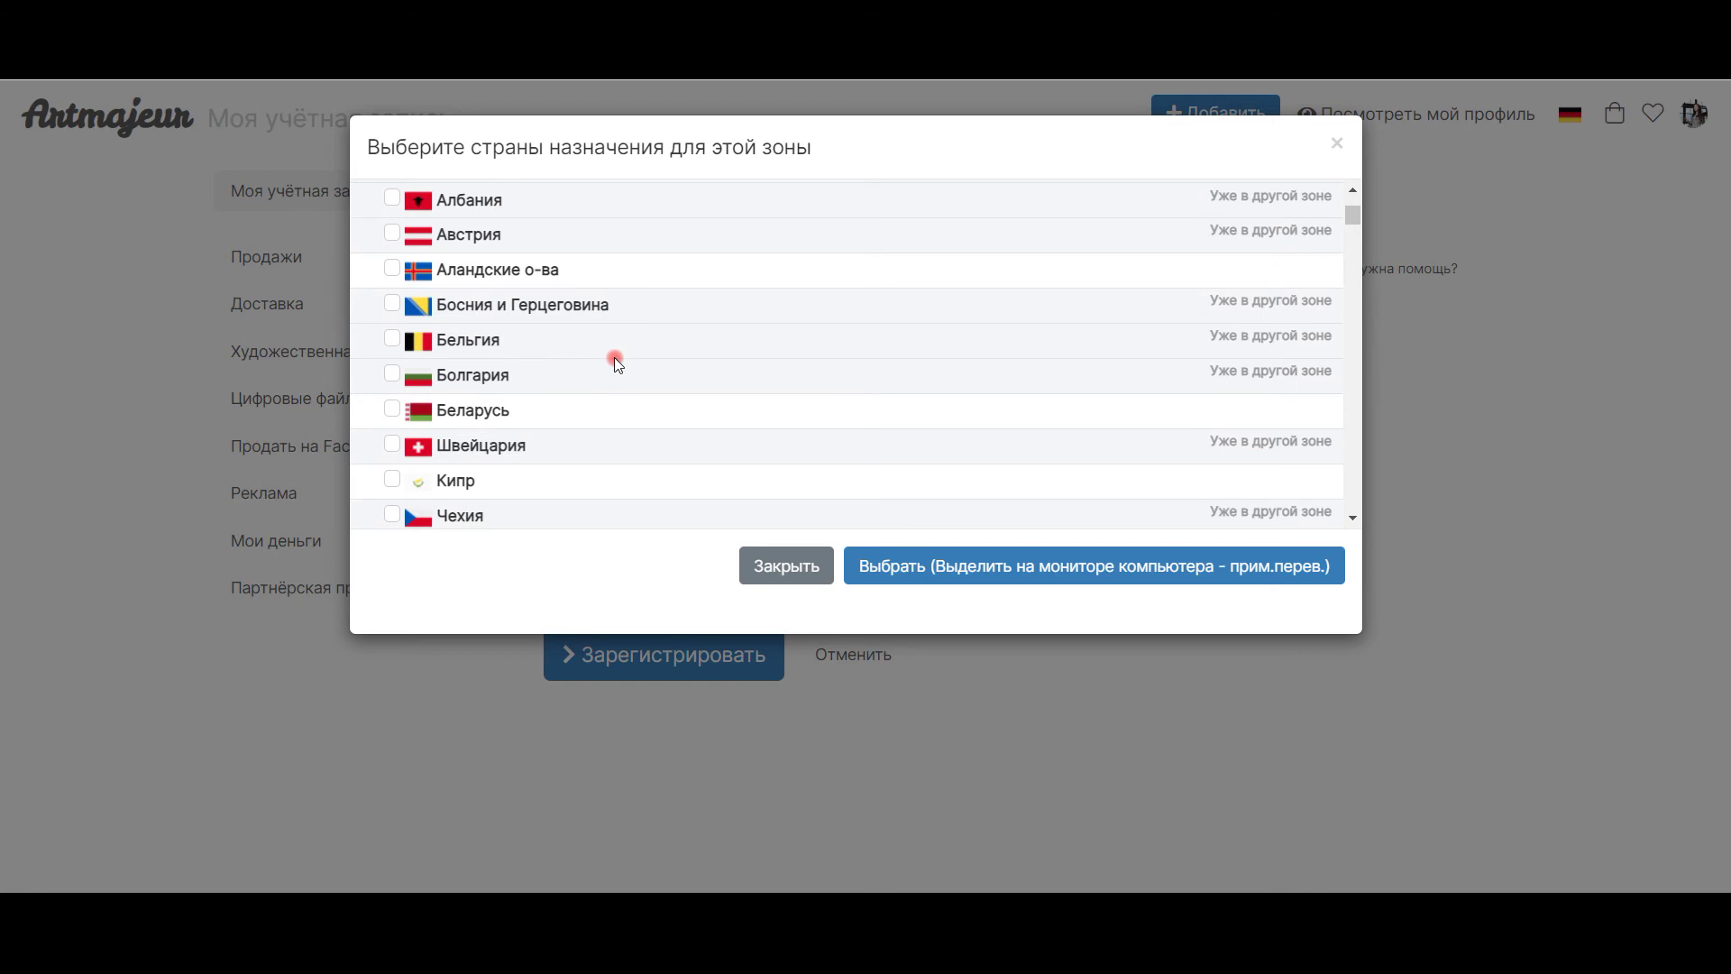
scroll(616, 361, "up", 3)
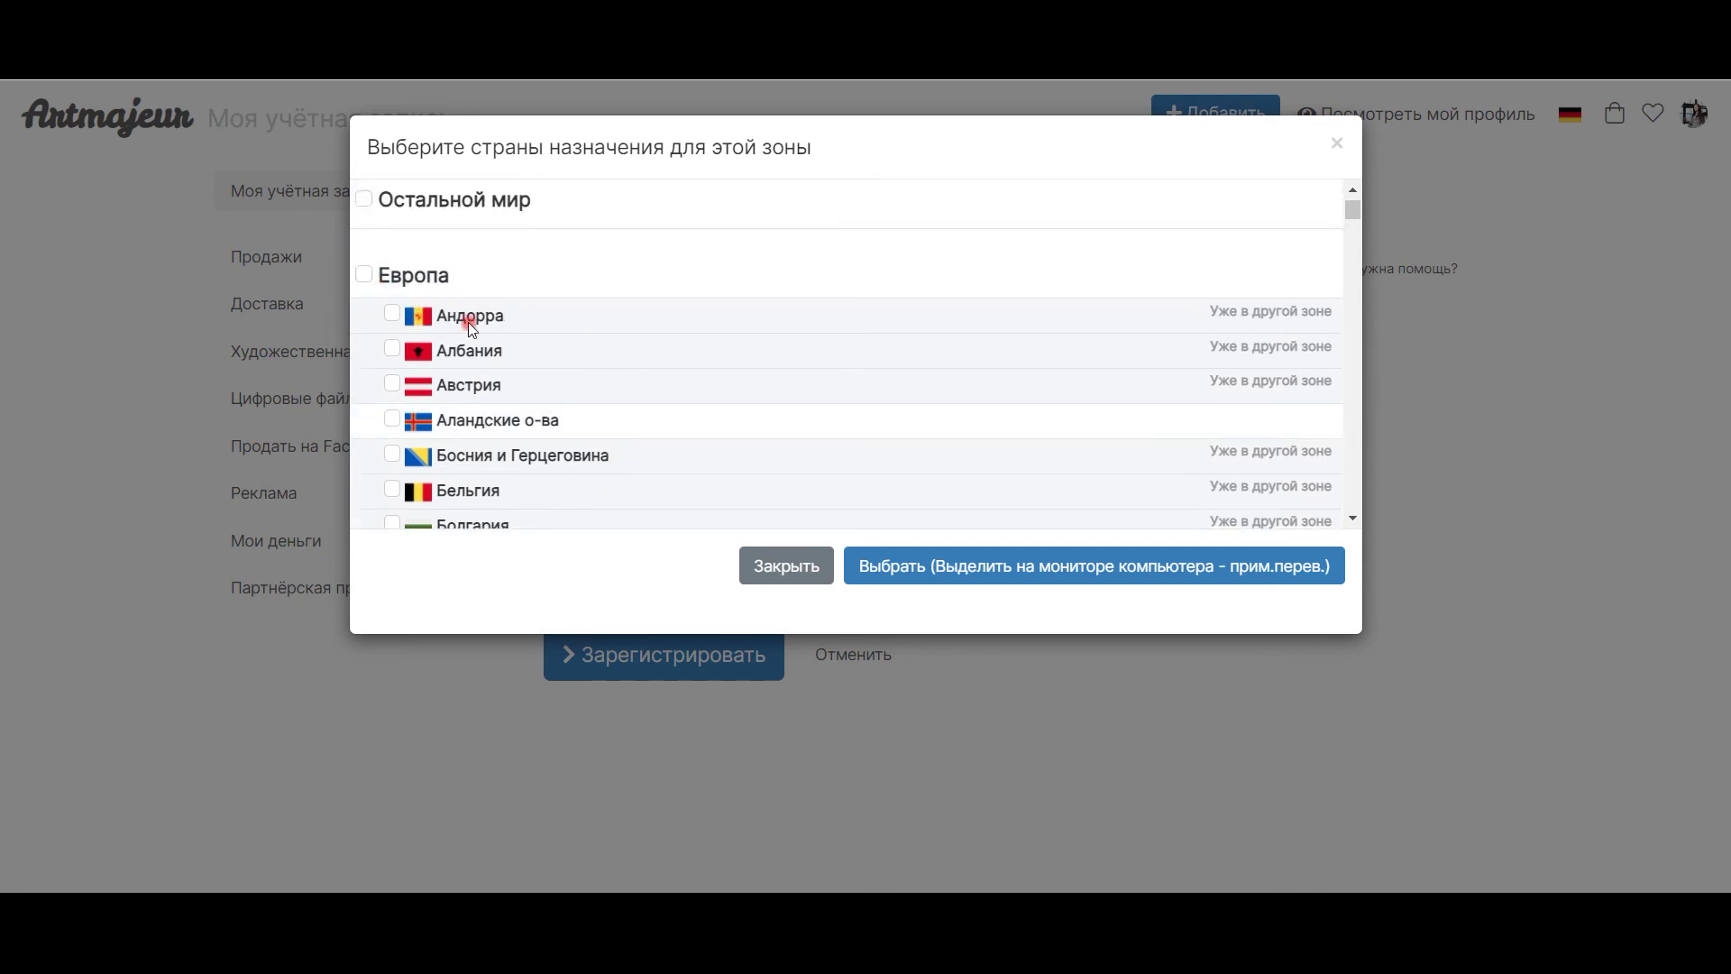
scroll(480, 389, "down", 1)
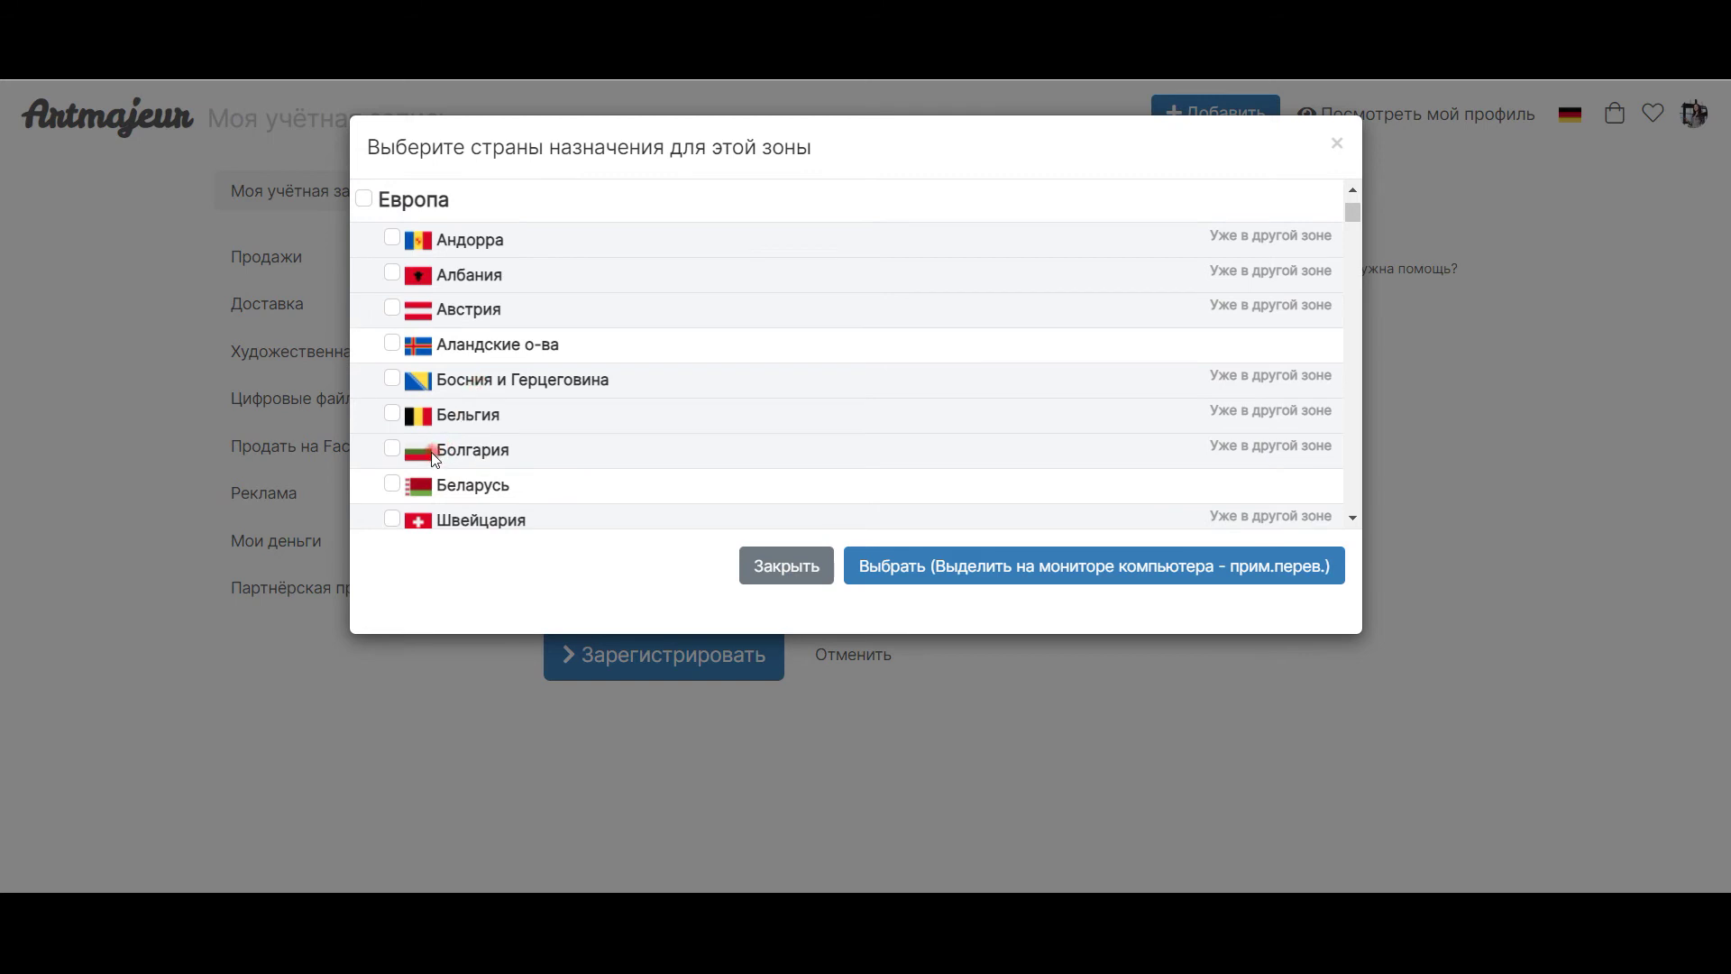
left_click(392, 484)
scroll(550, 425, "down", 4)
left_click(393, 393)
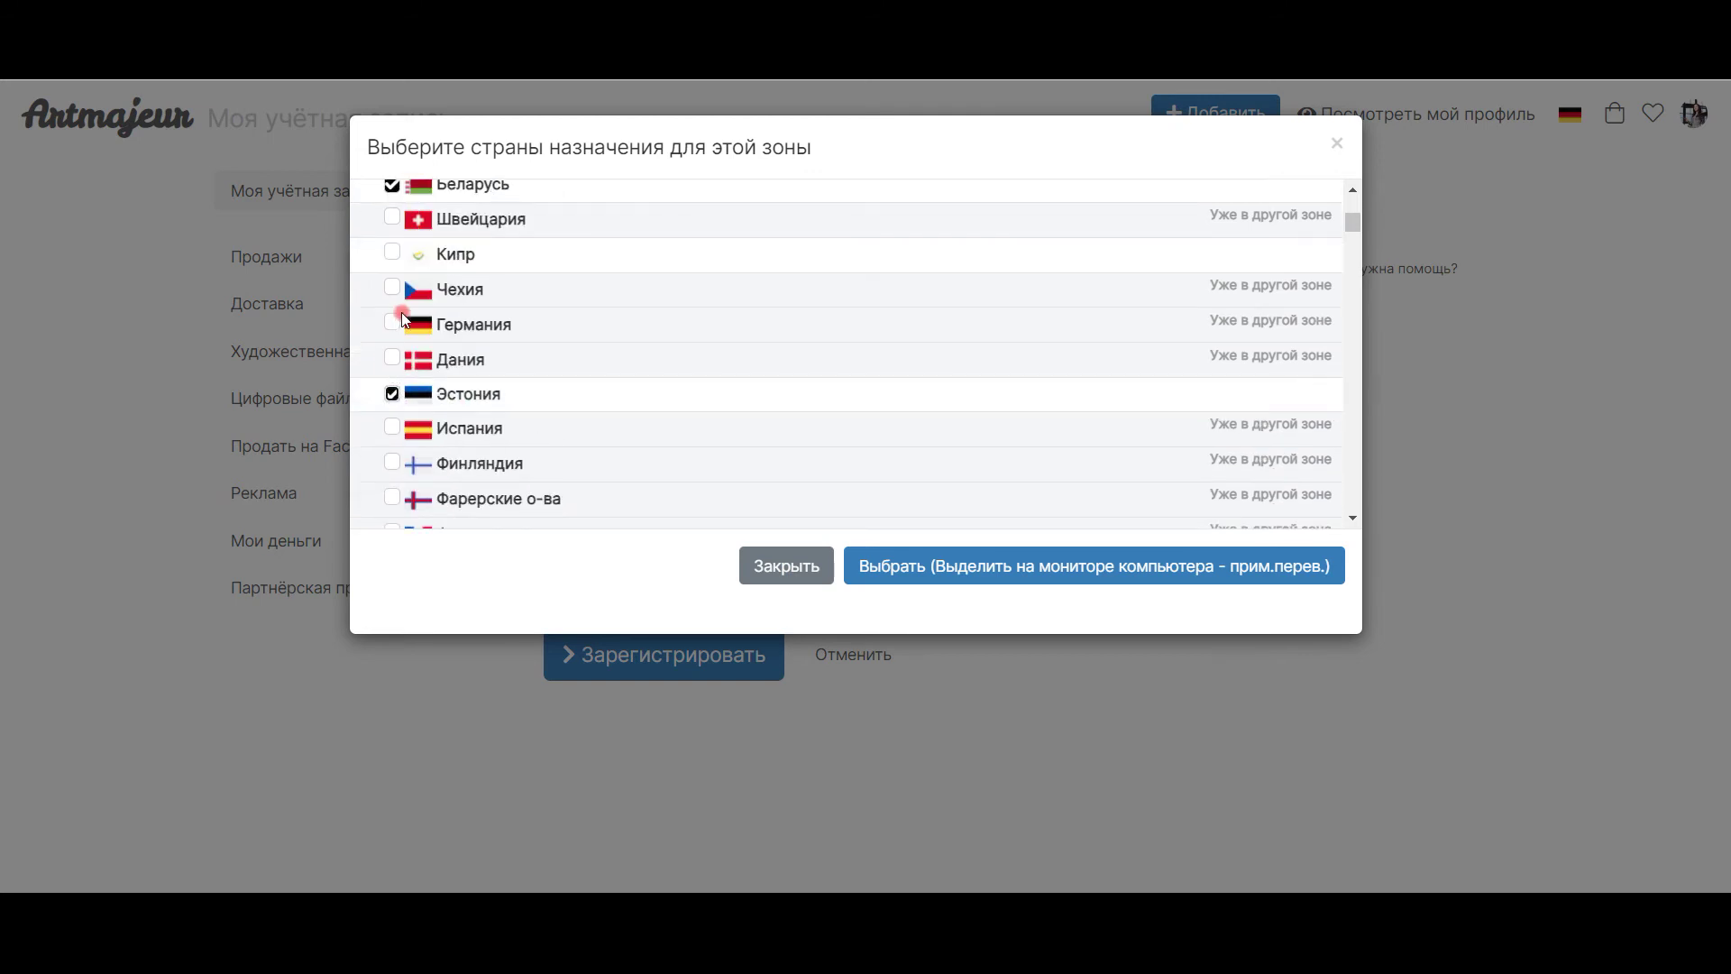
left_click(392, 254)
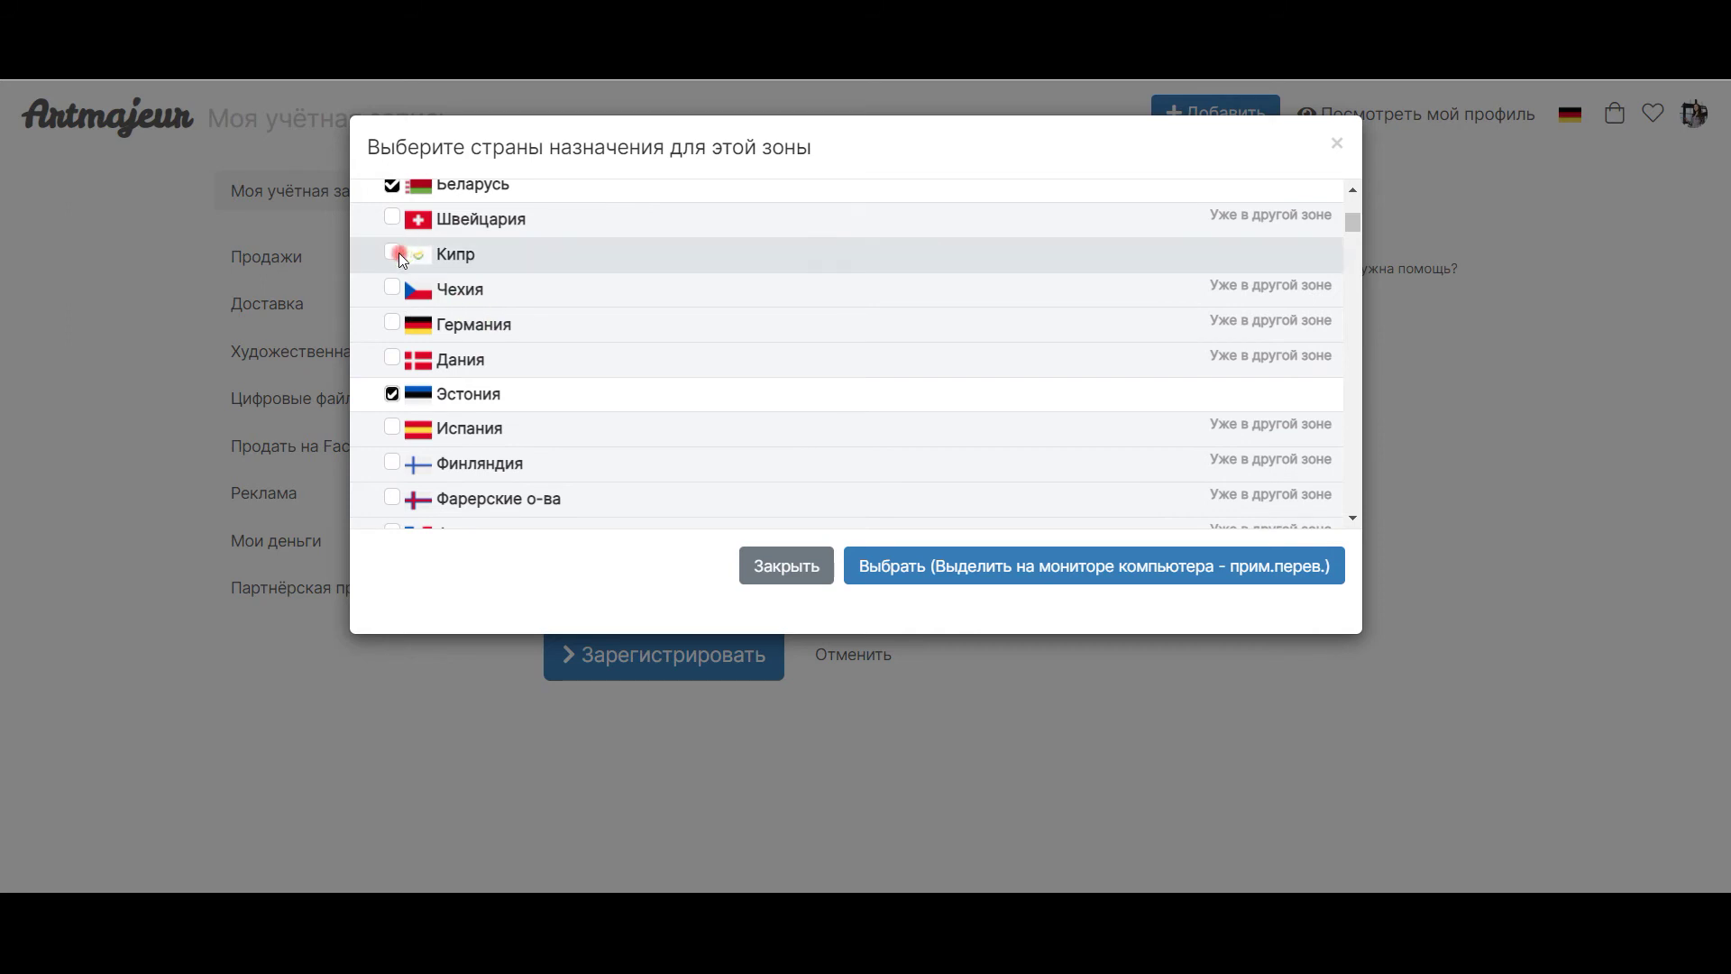
Include "Великобритания", "о-в Мэн" and "Литва" in the second destination zone.
scroll(592, 278, "down", 3)
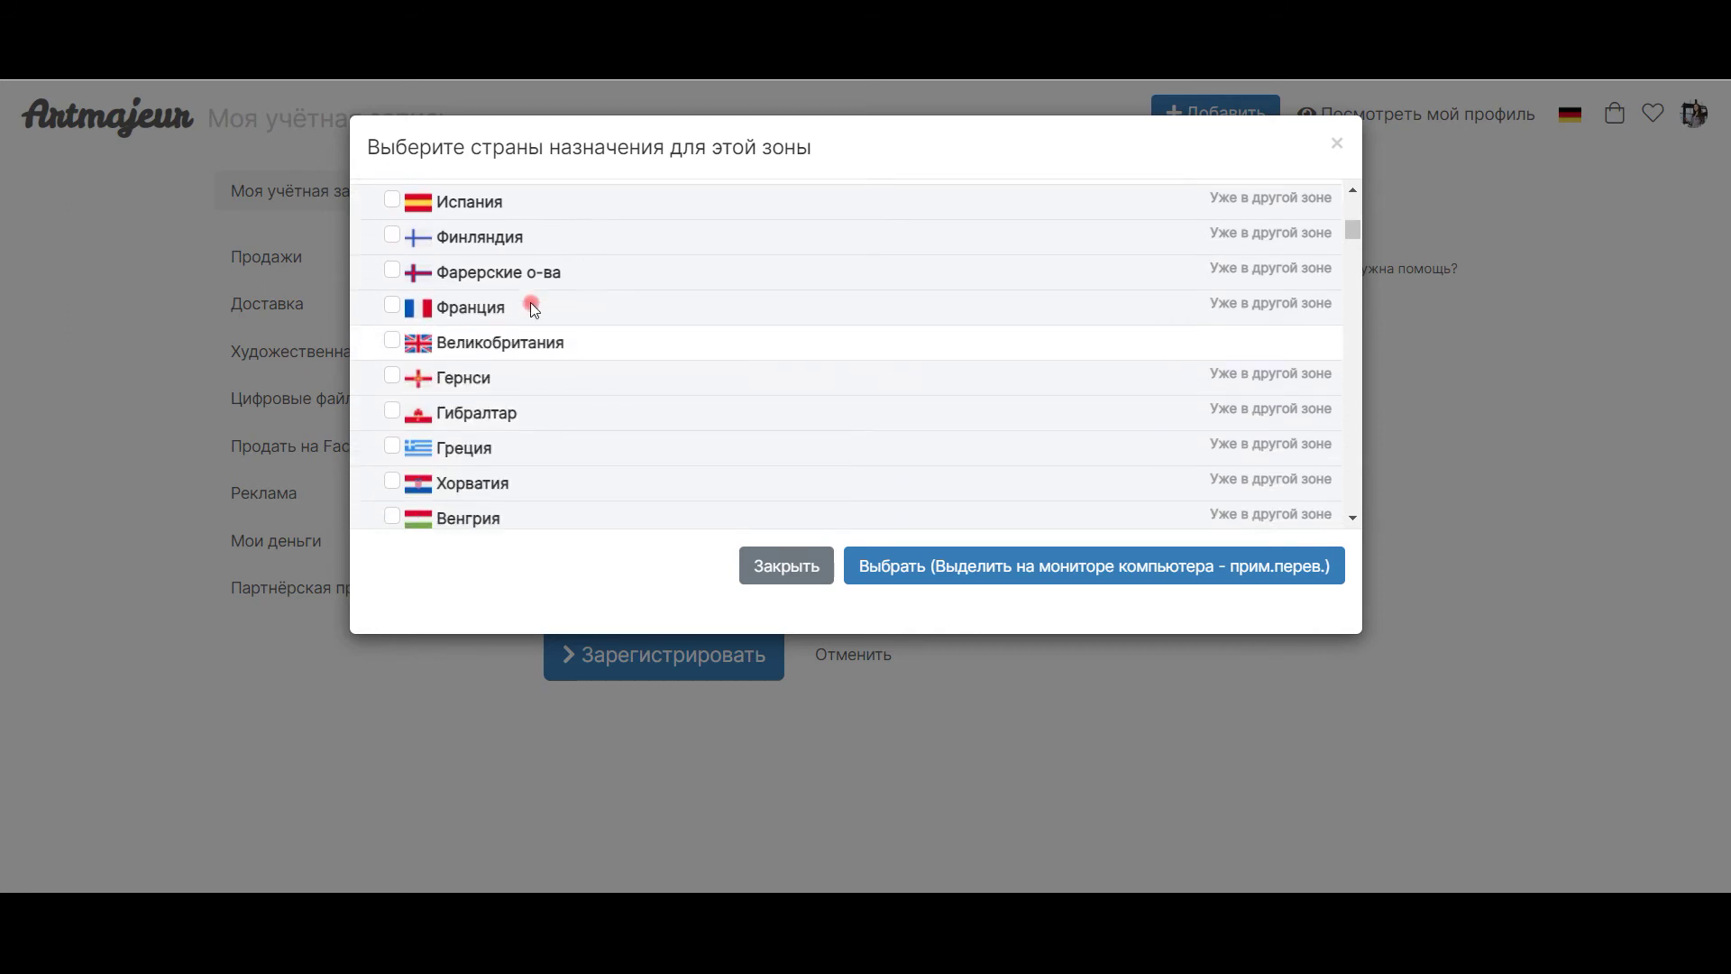
left_click(392, 341)
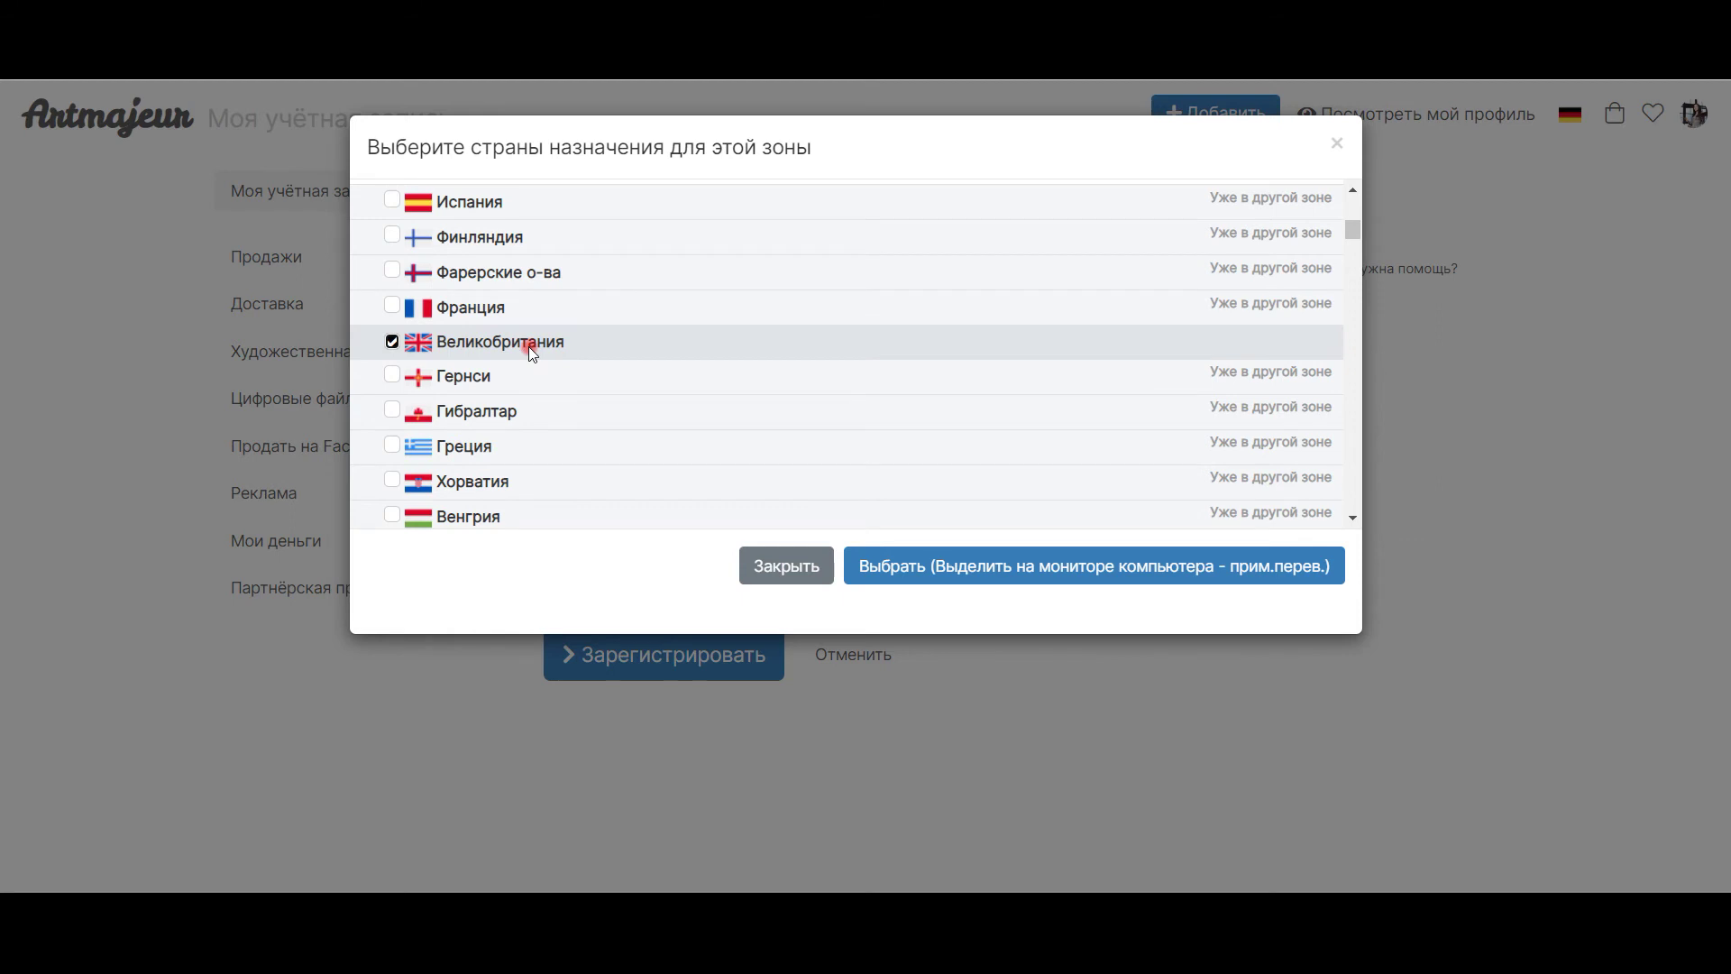
scroll(529, 348, "down", 1)
scroll(527, 398, "down", 1)
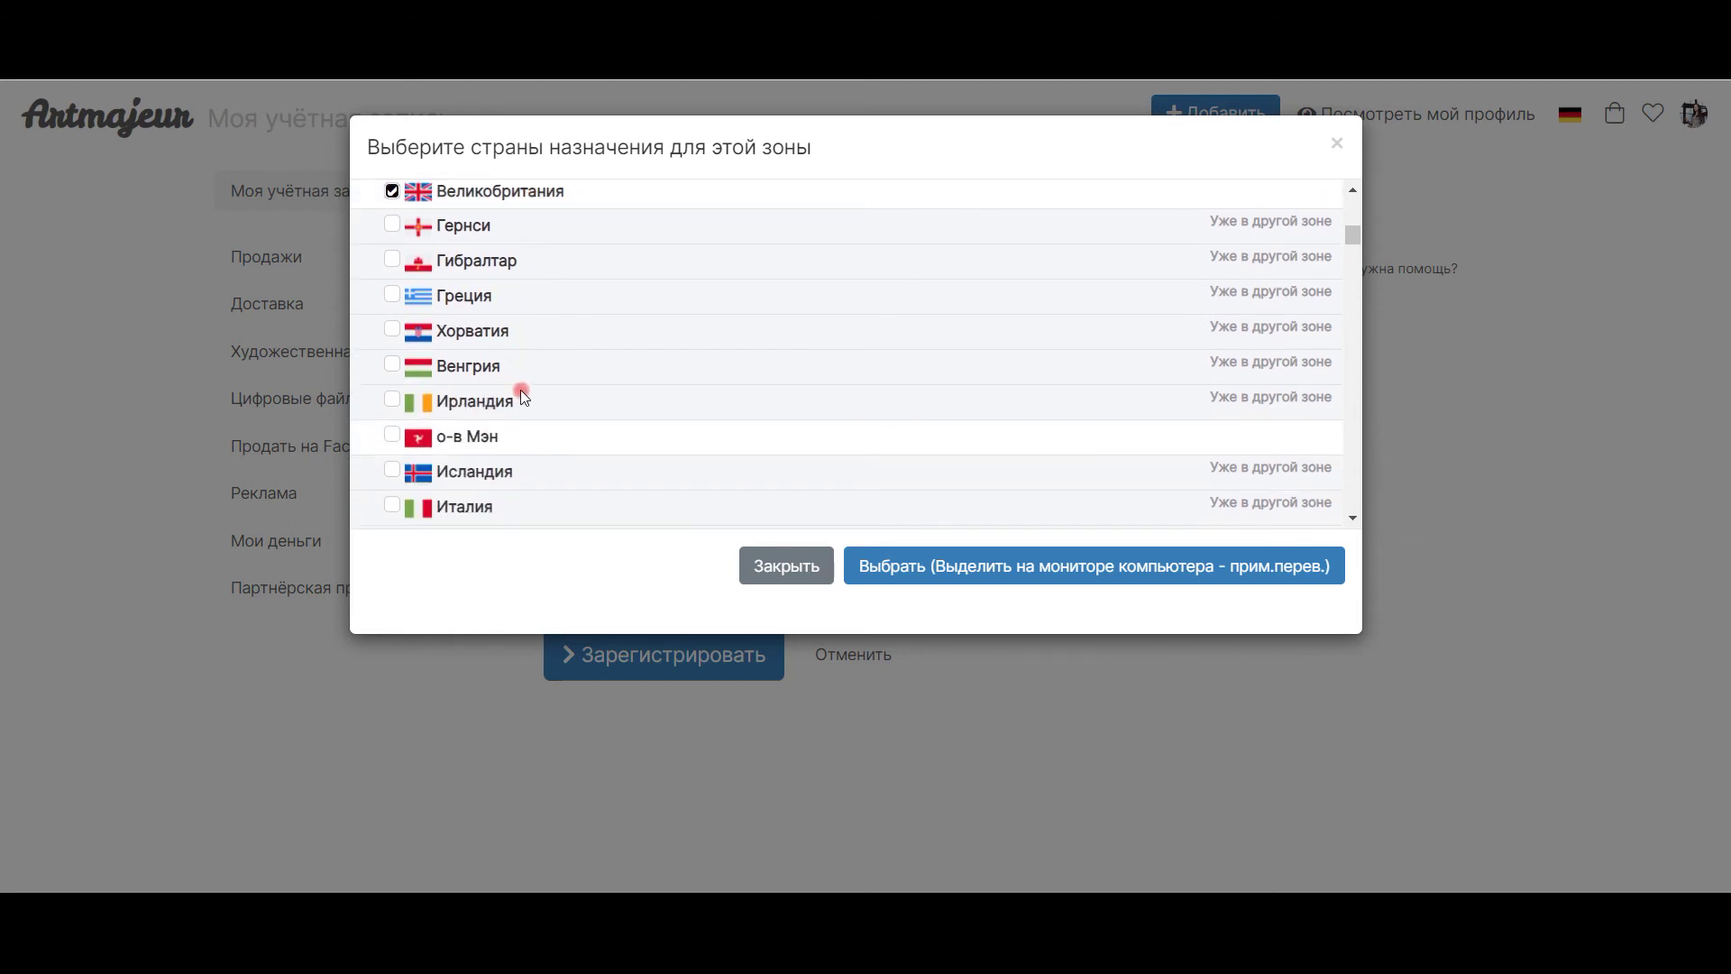
scroll(524, 398, "down", 1)
left_click(557, 369)
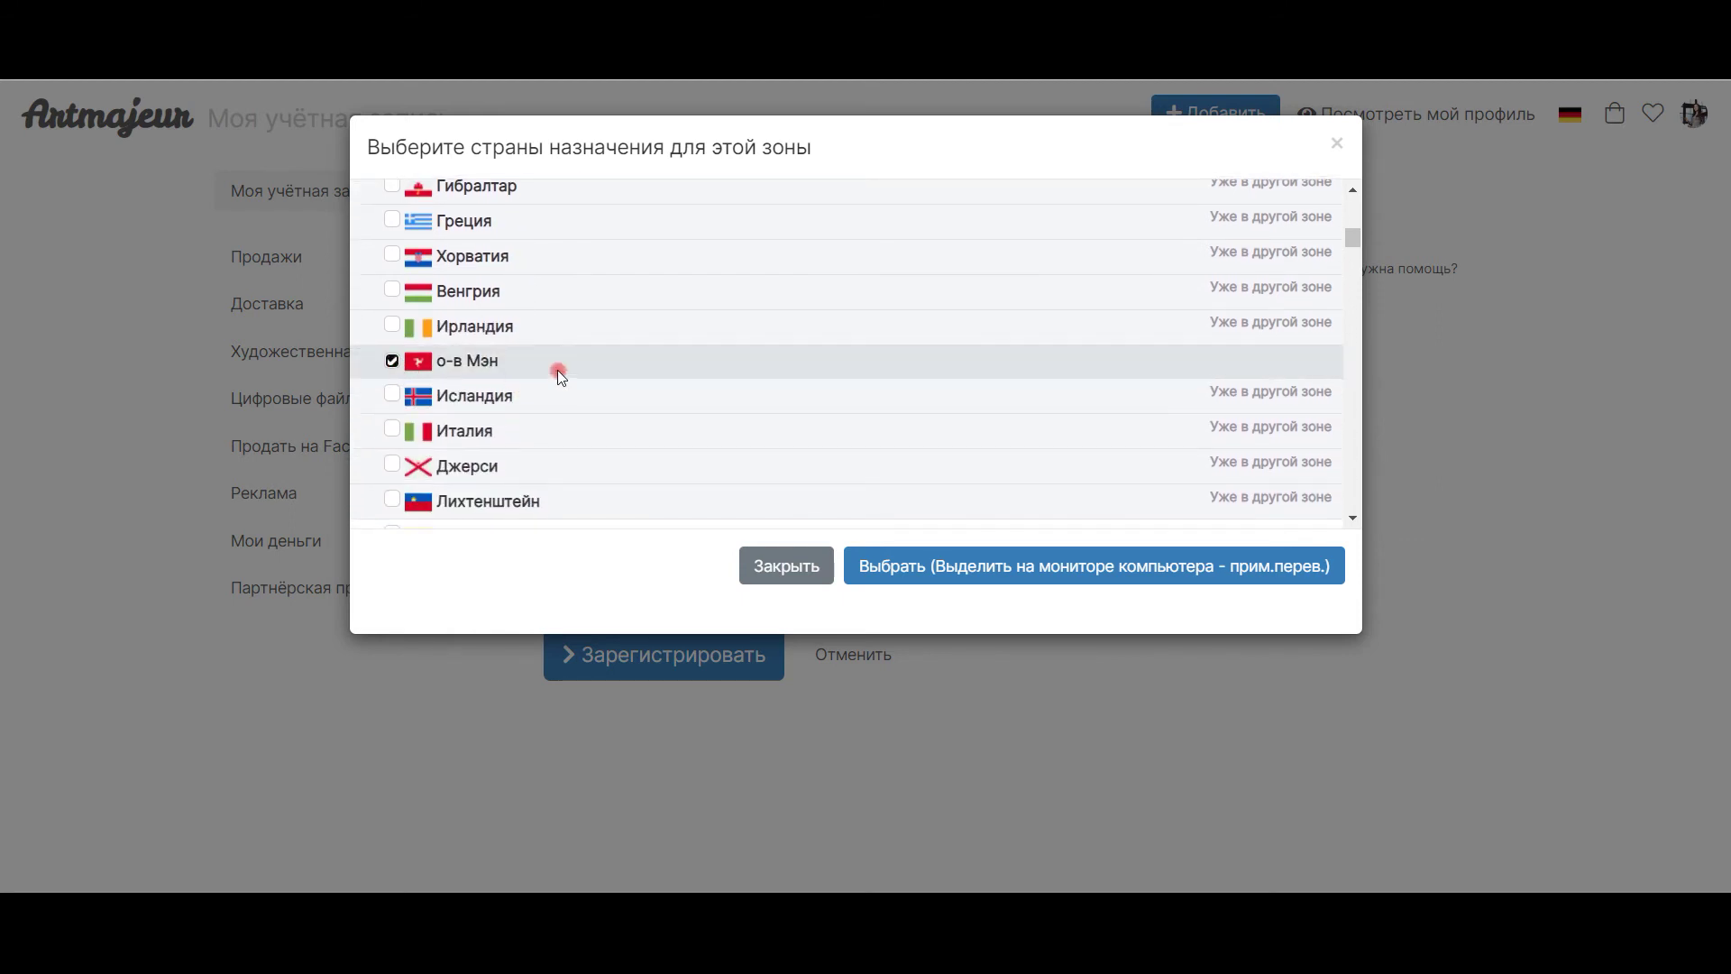
scroll(559, 369, "down", 2)
scroll(430, 397, "down", 1)
left_click(473, 317)
scroll(478, 341, "down", 1)
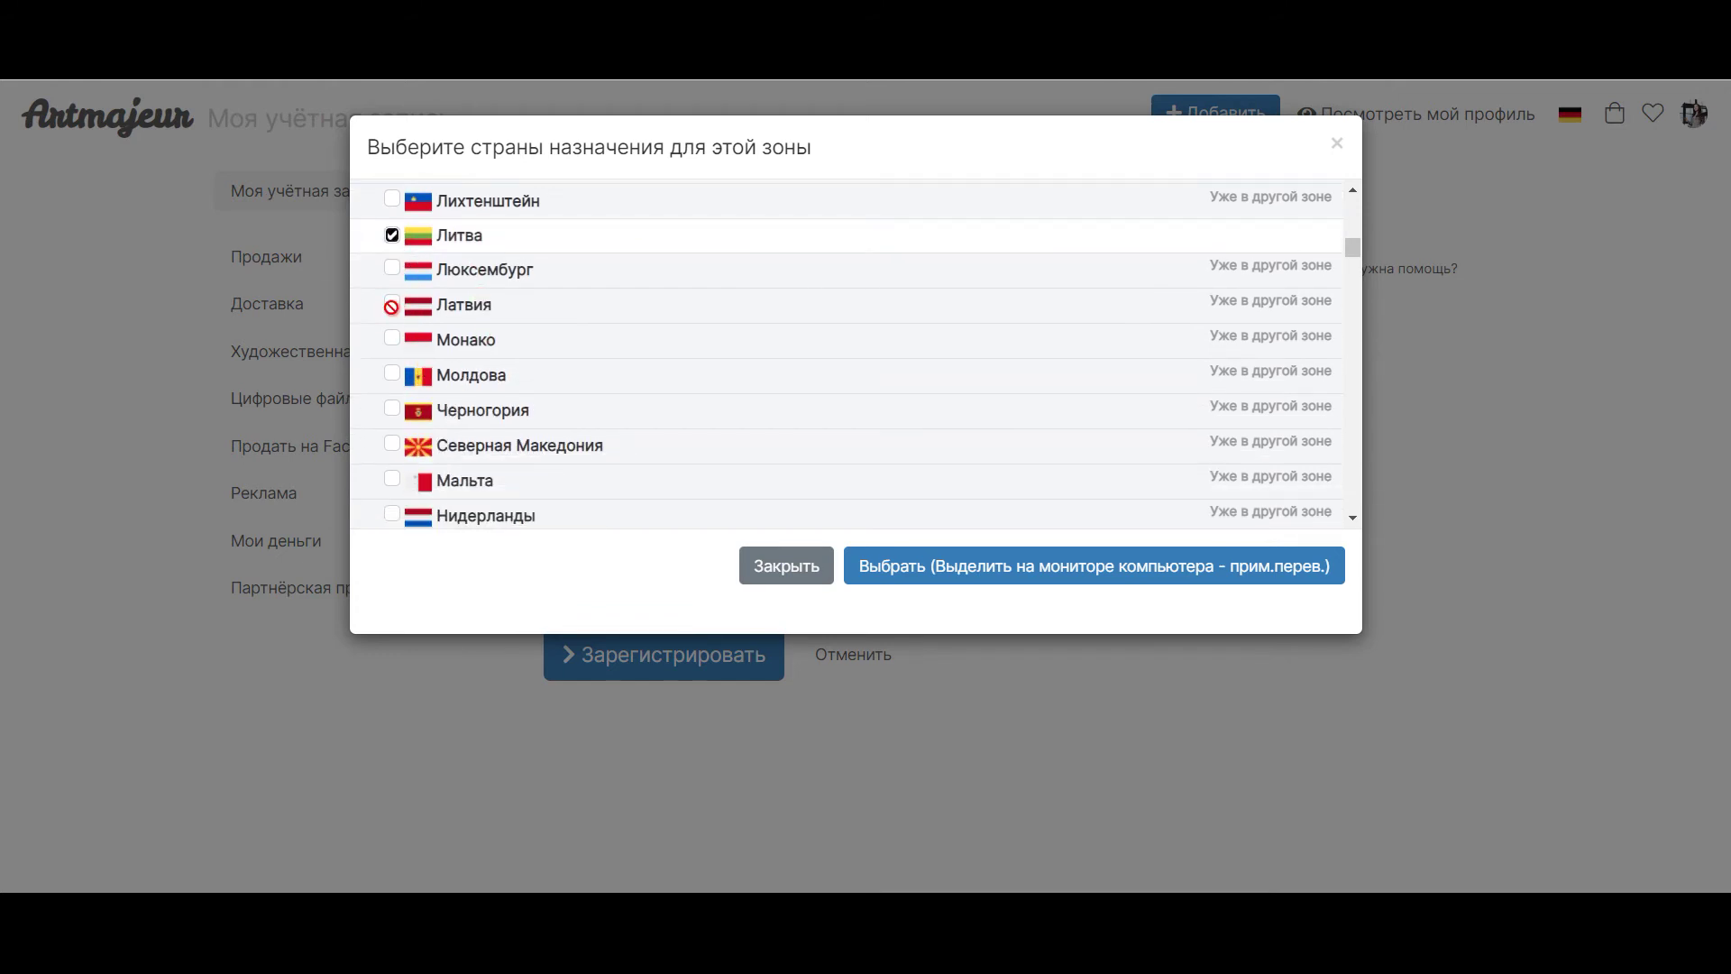
Include "Россия", "Шпицберген и Ян-Майен" and "Украина" in the second zone and confirm its country selection.
scroll(442, 420, "down", 4)
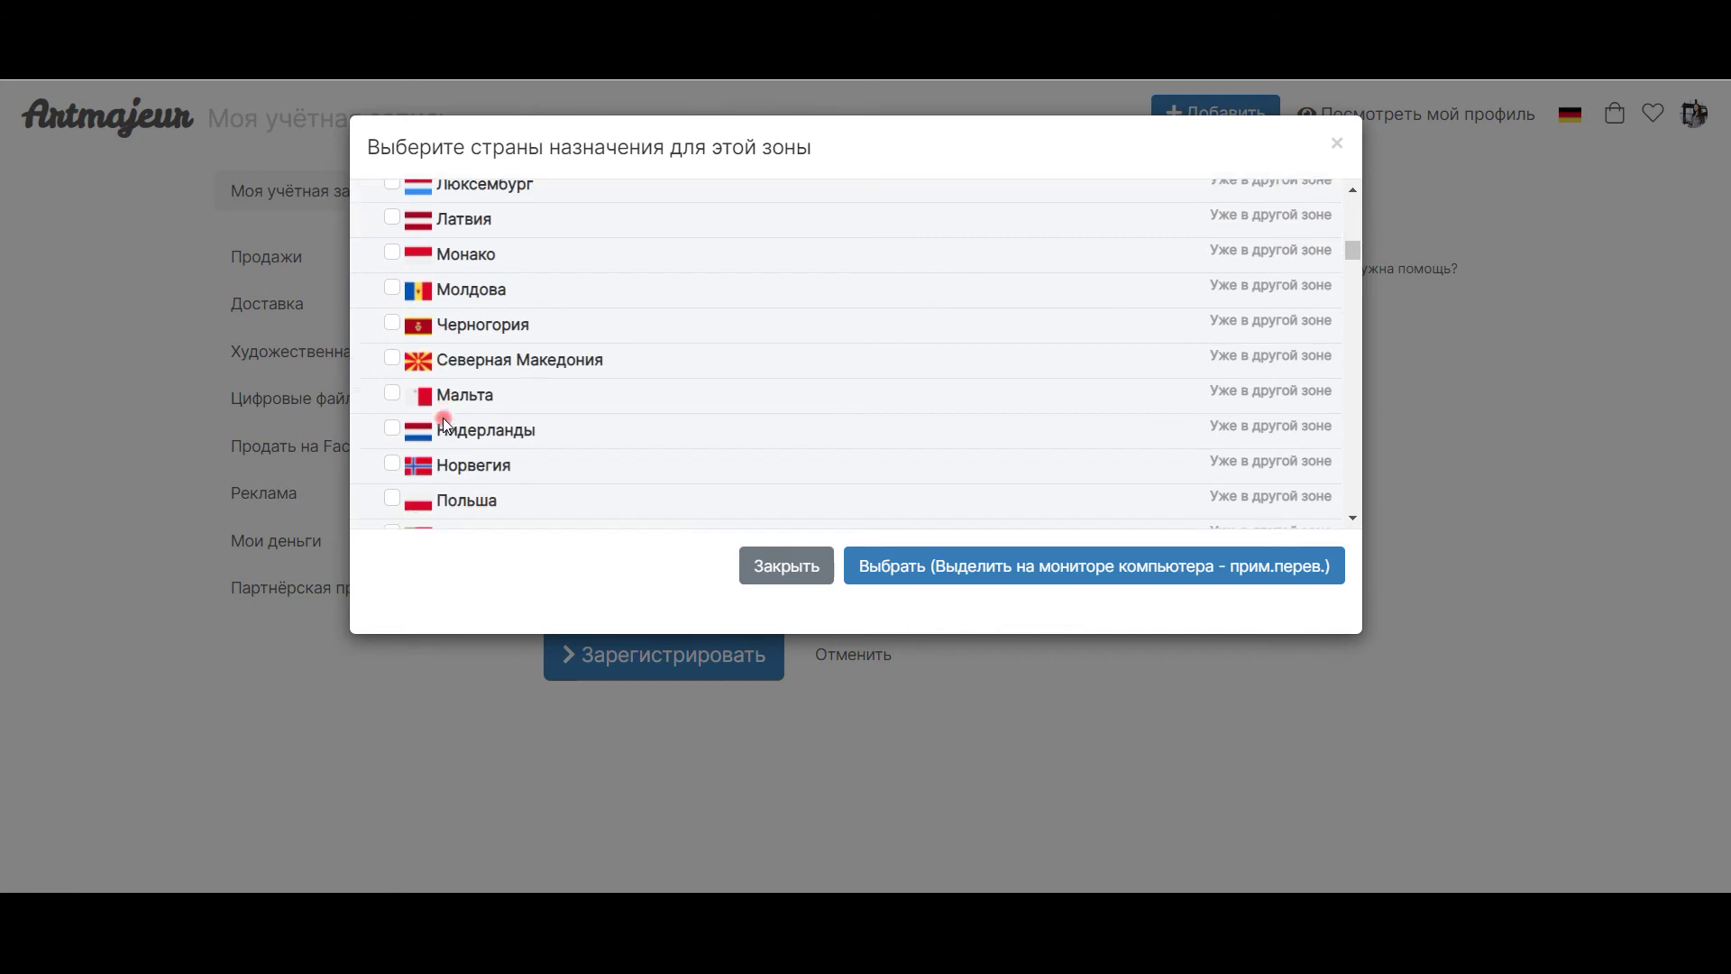
scroll(442, 418, "down", 2)
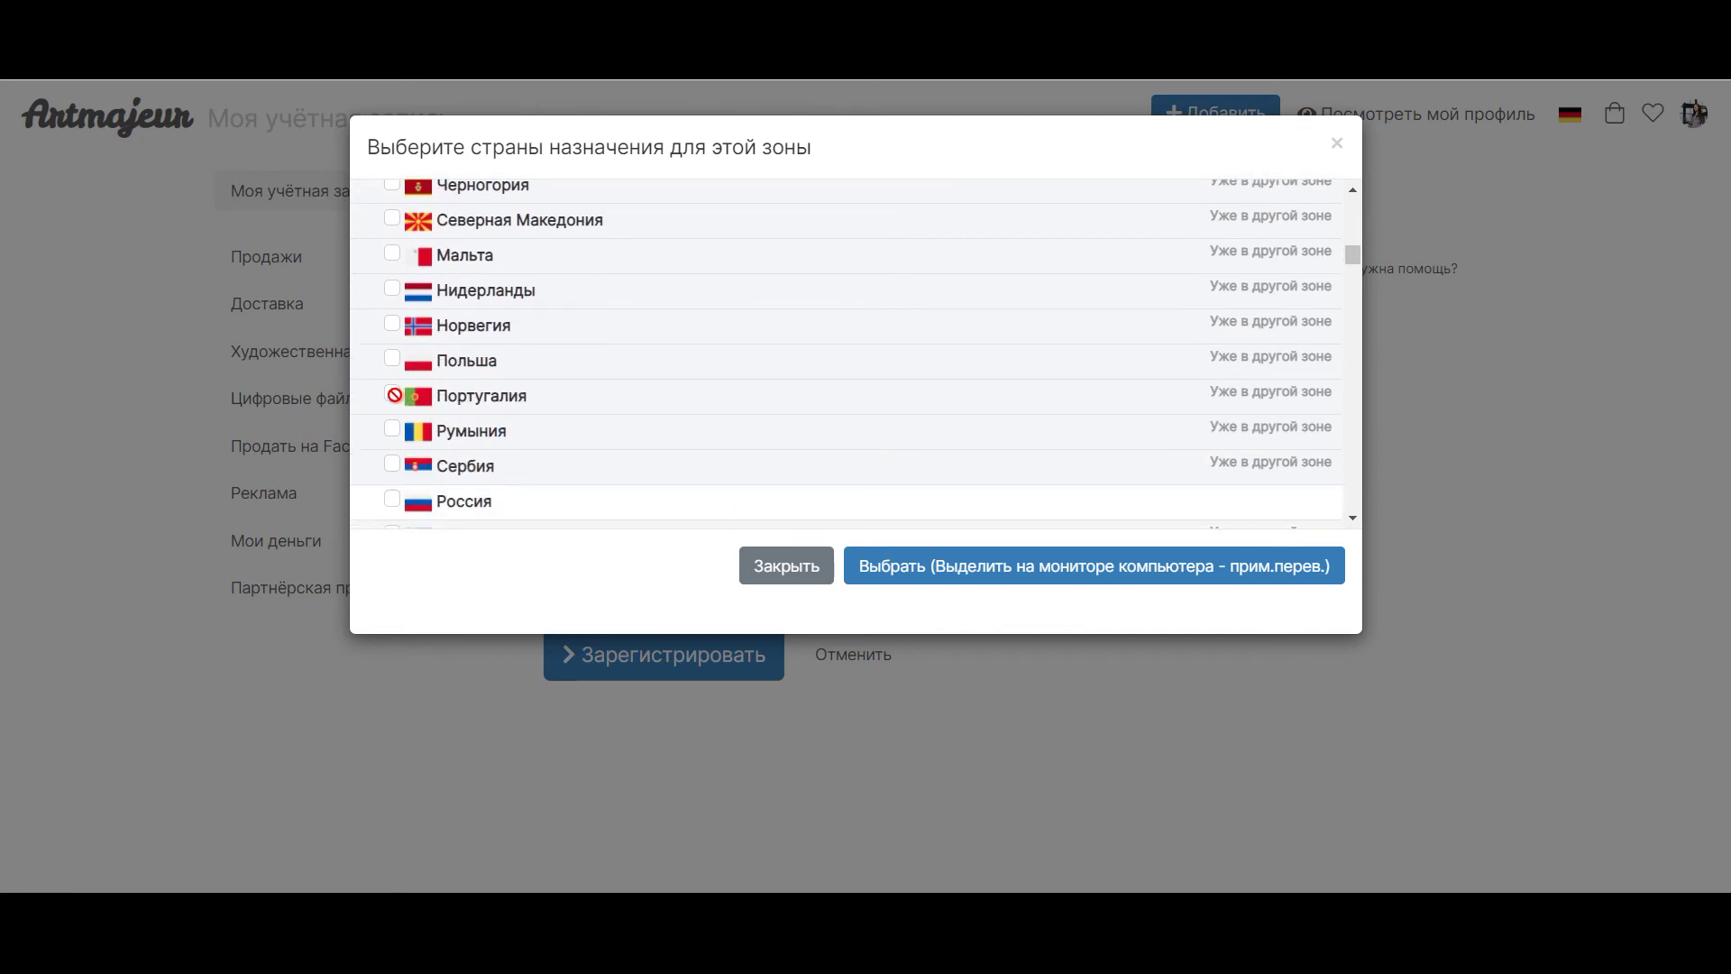
left_click(455, 397)
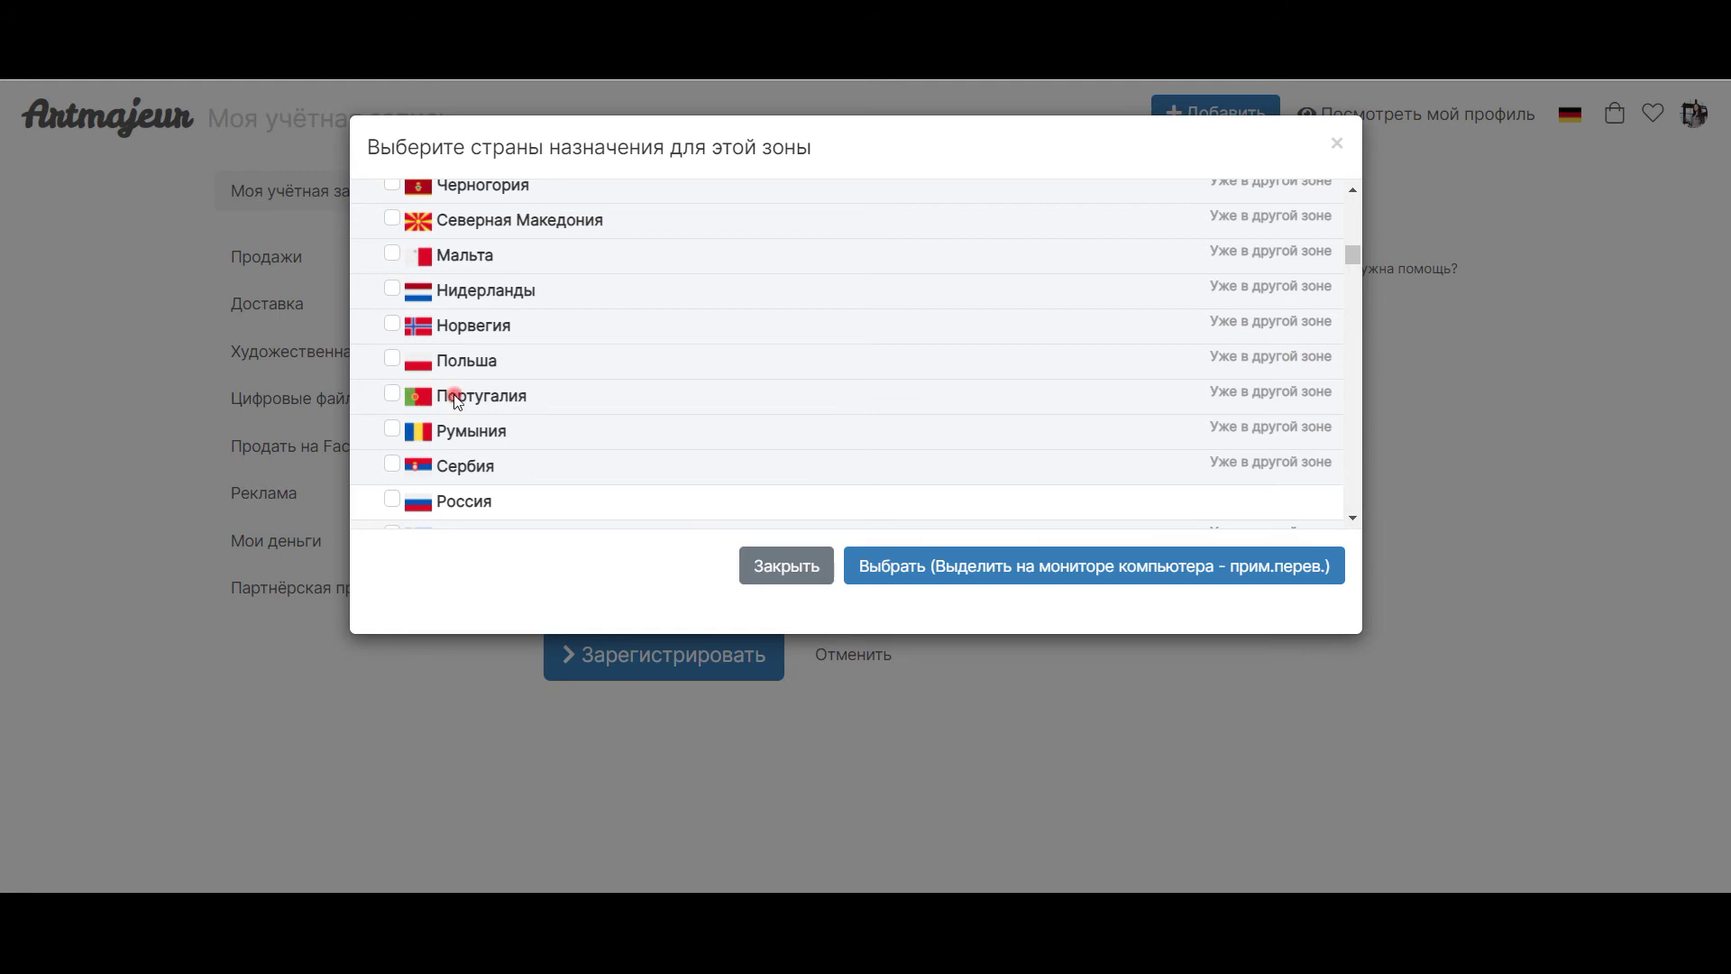
left_click(392, 499)
scroll(585, 385, "down", 2)
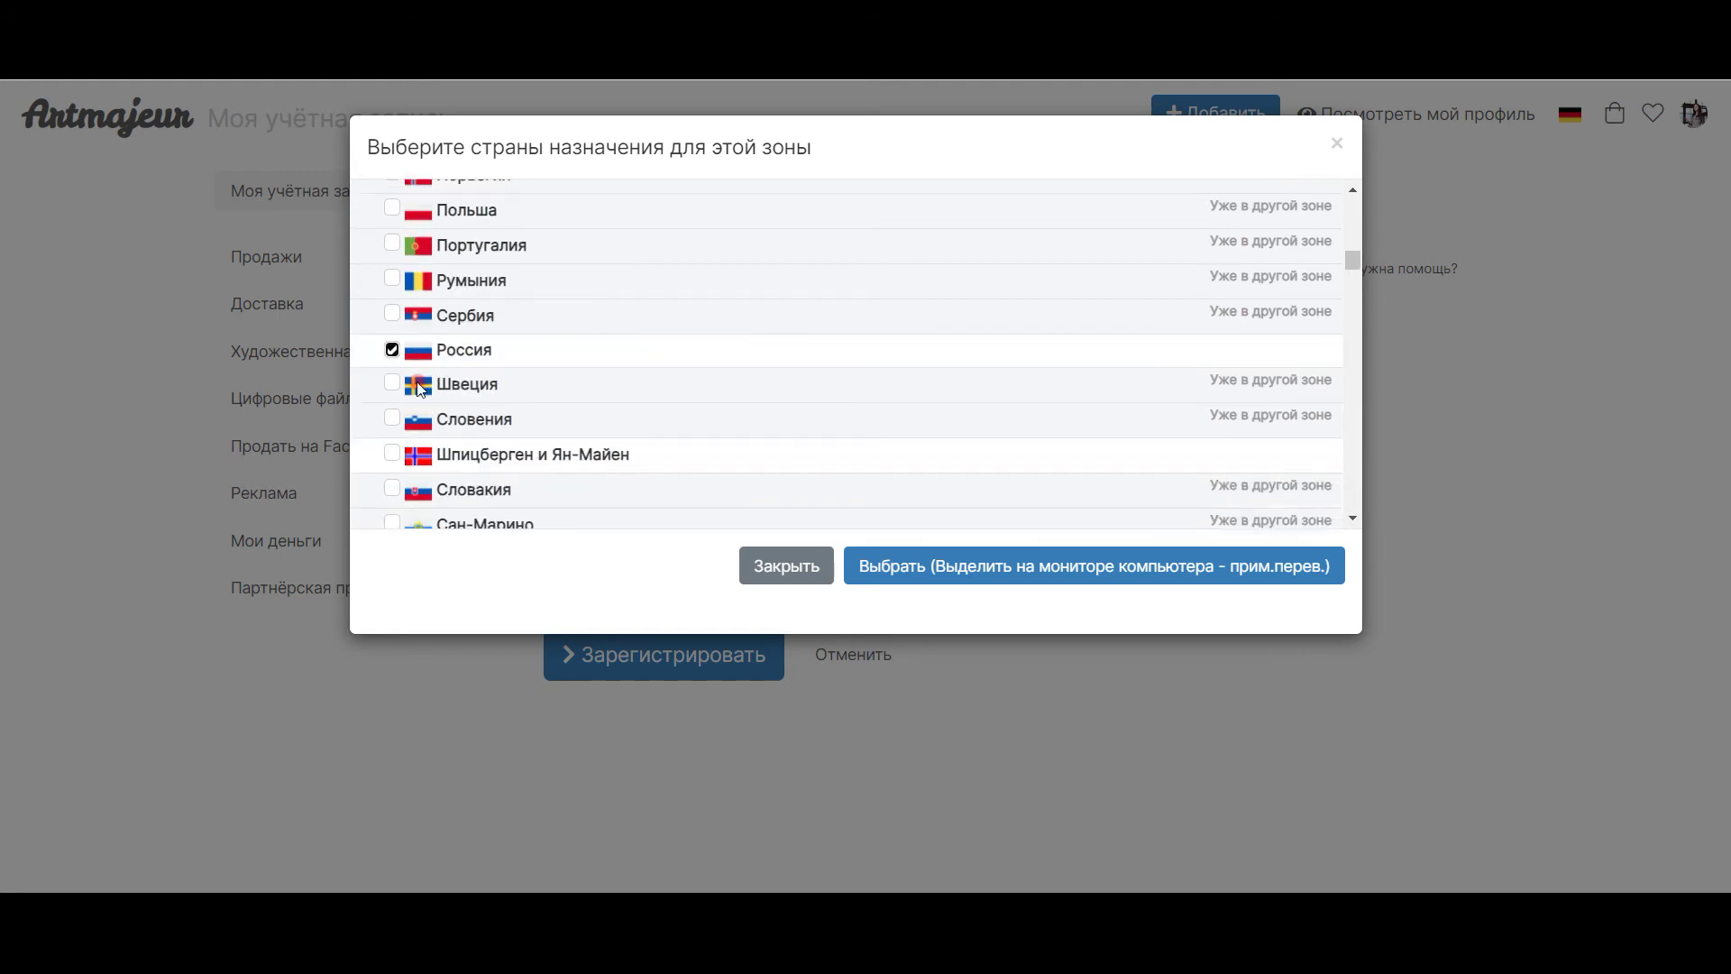
left_click(405, 455)
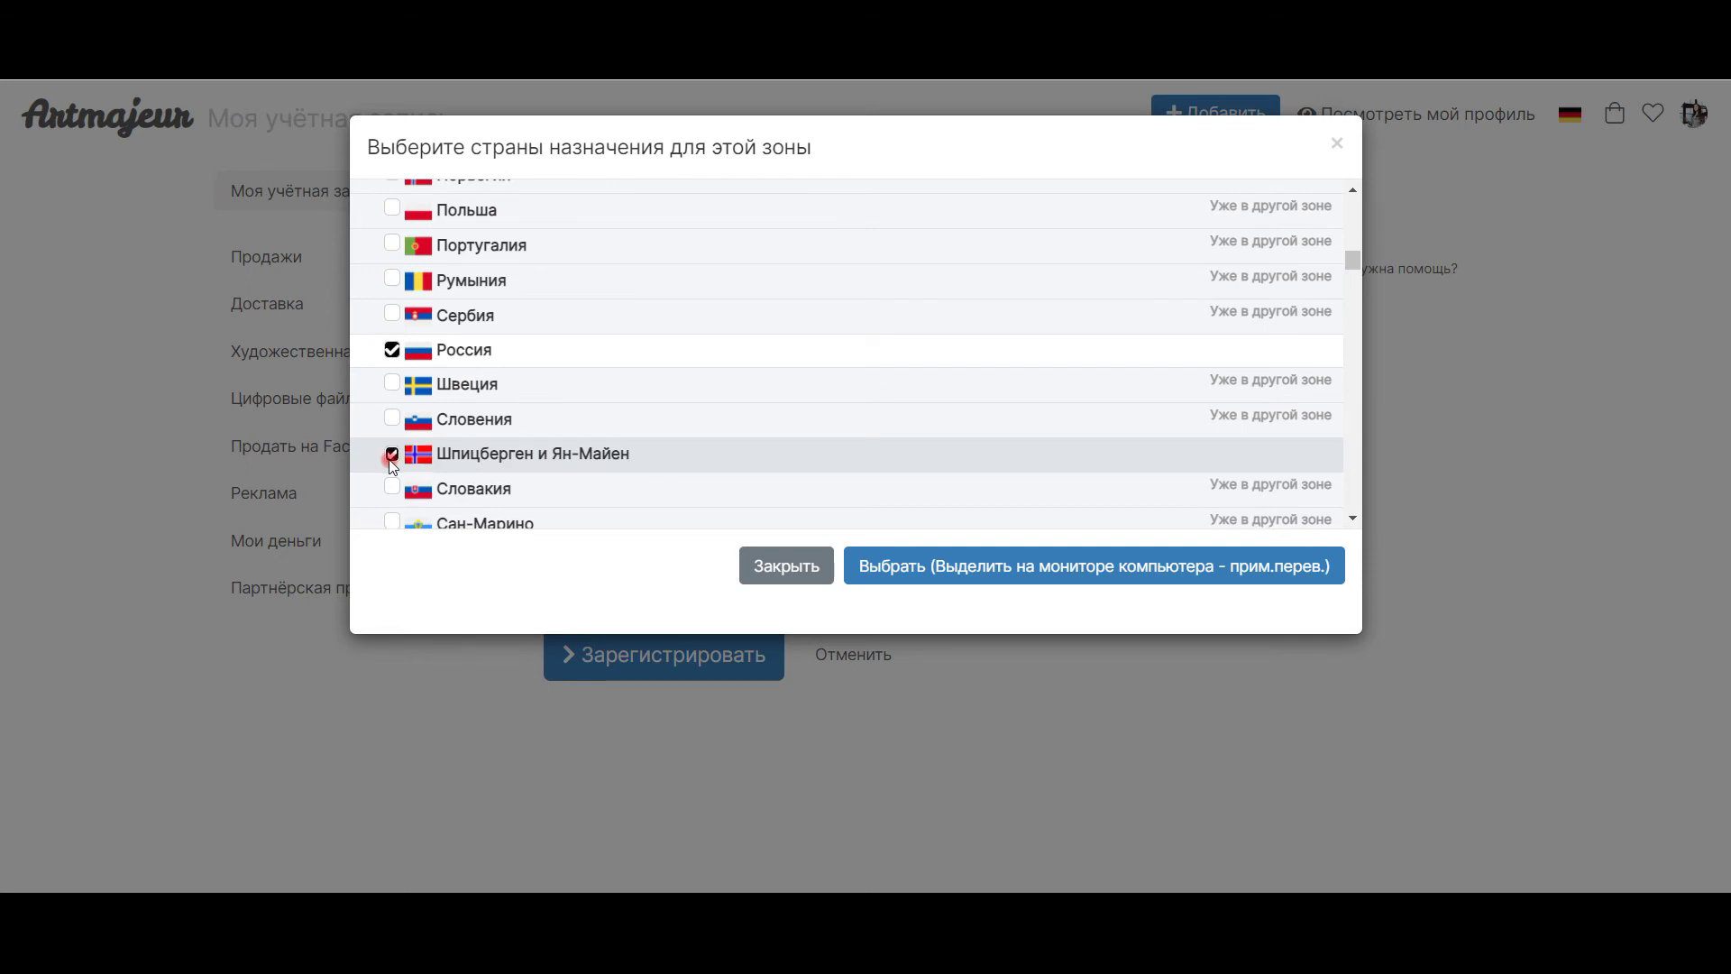
scroll(451, 412, "down", 2)
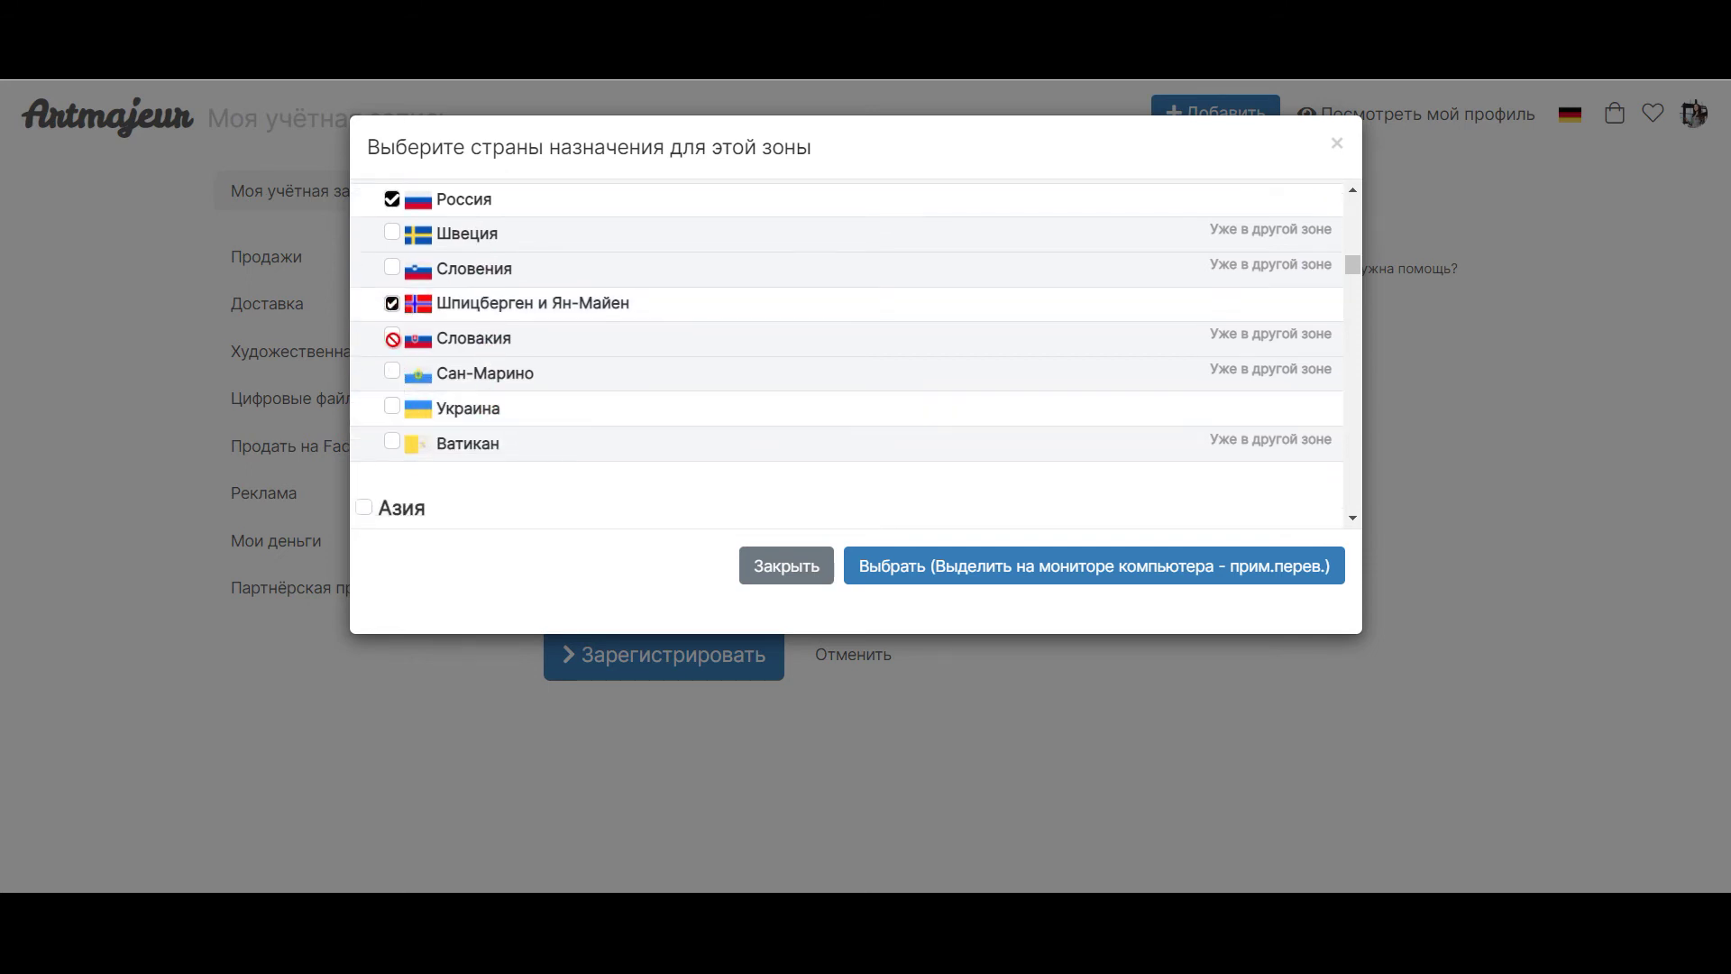
left_click(393, 408)
left_click(992, 564)
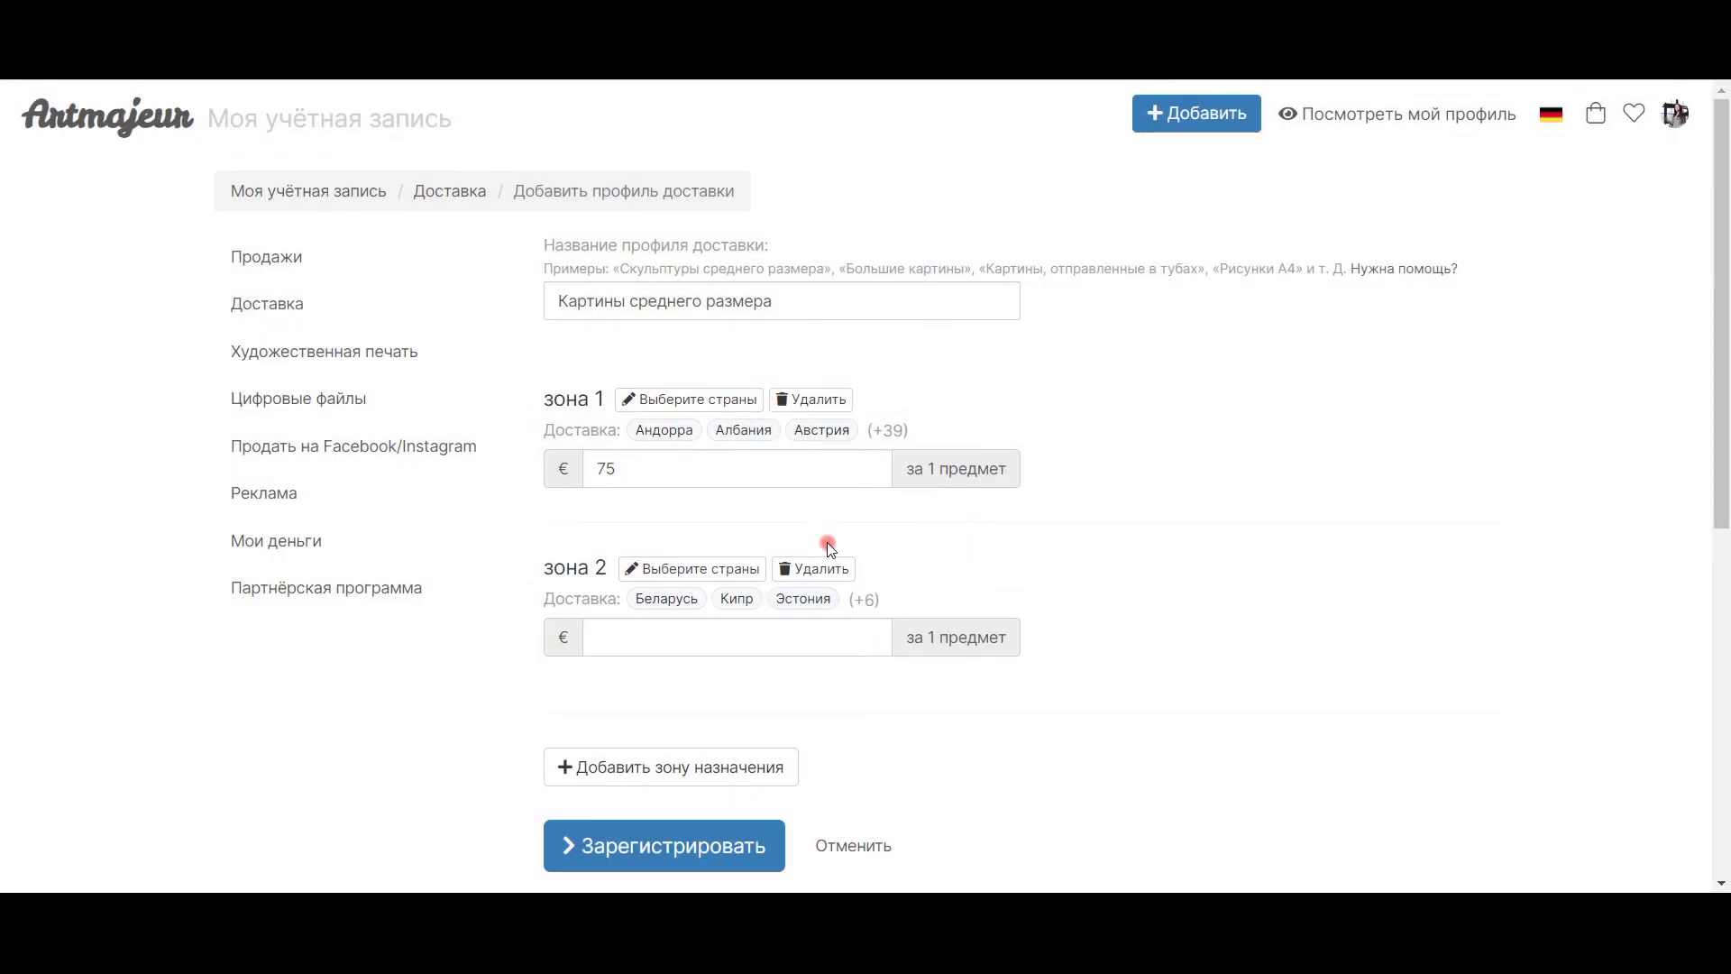
Set the zone 2 shipping price to €100 per item.
left_click(642, 637)
type("100")
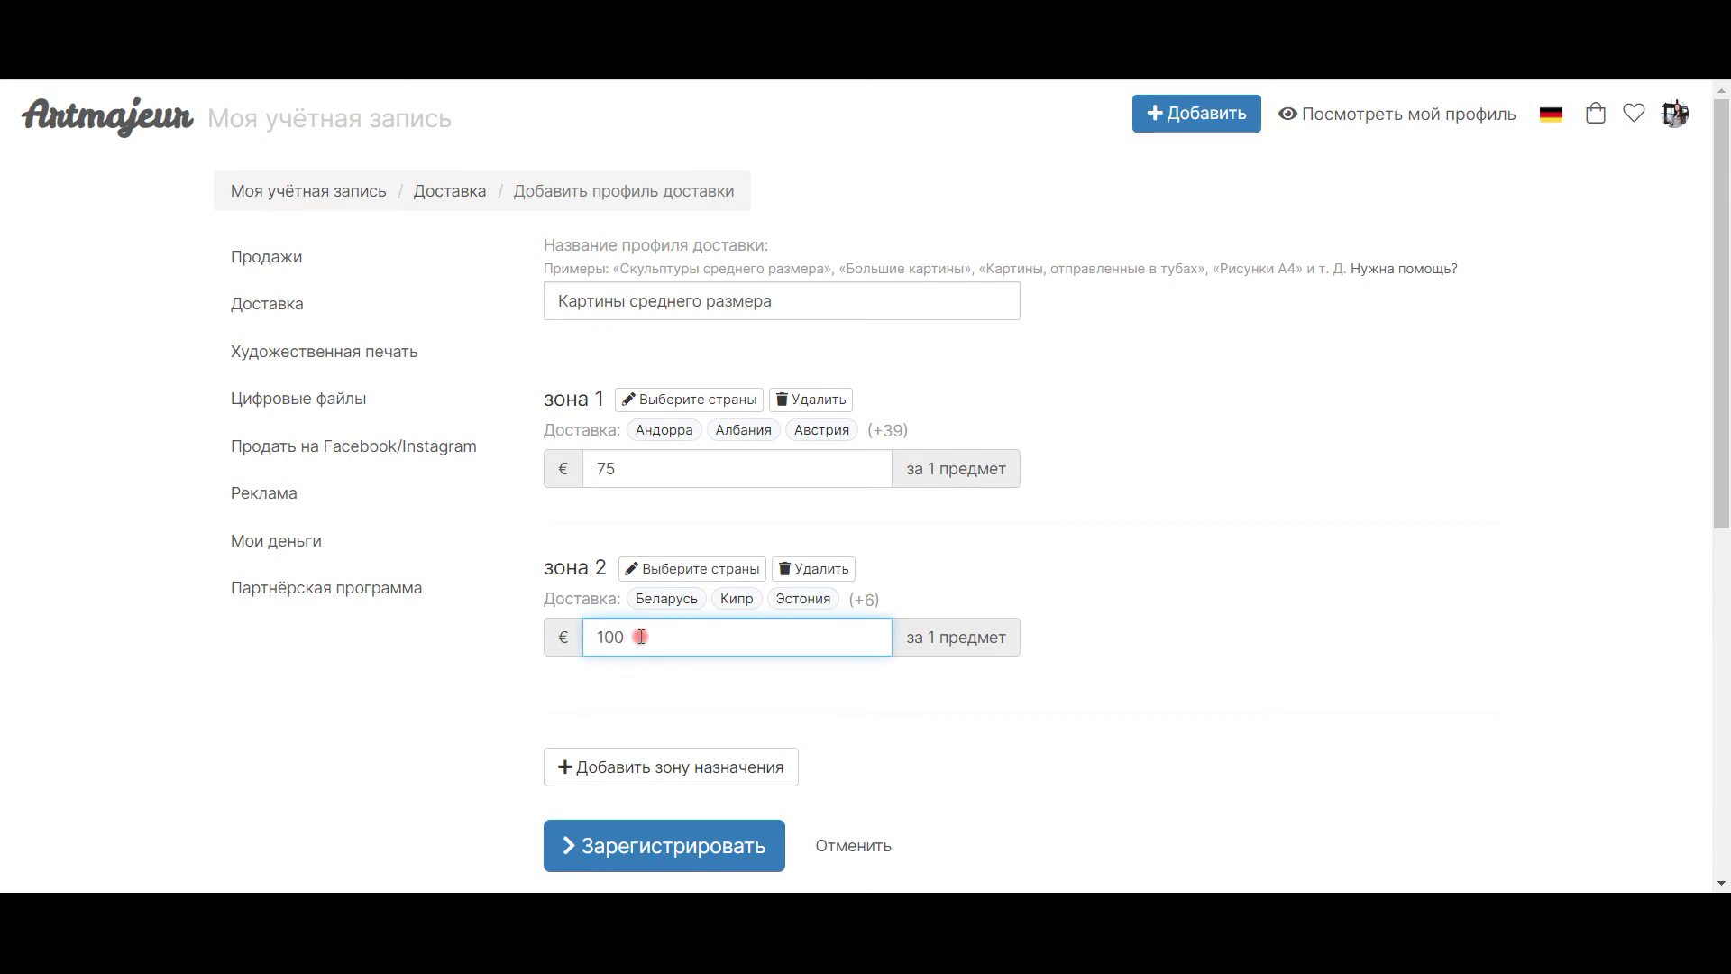
left_click(939, 711)
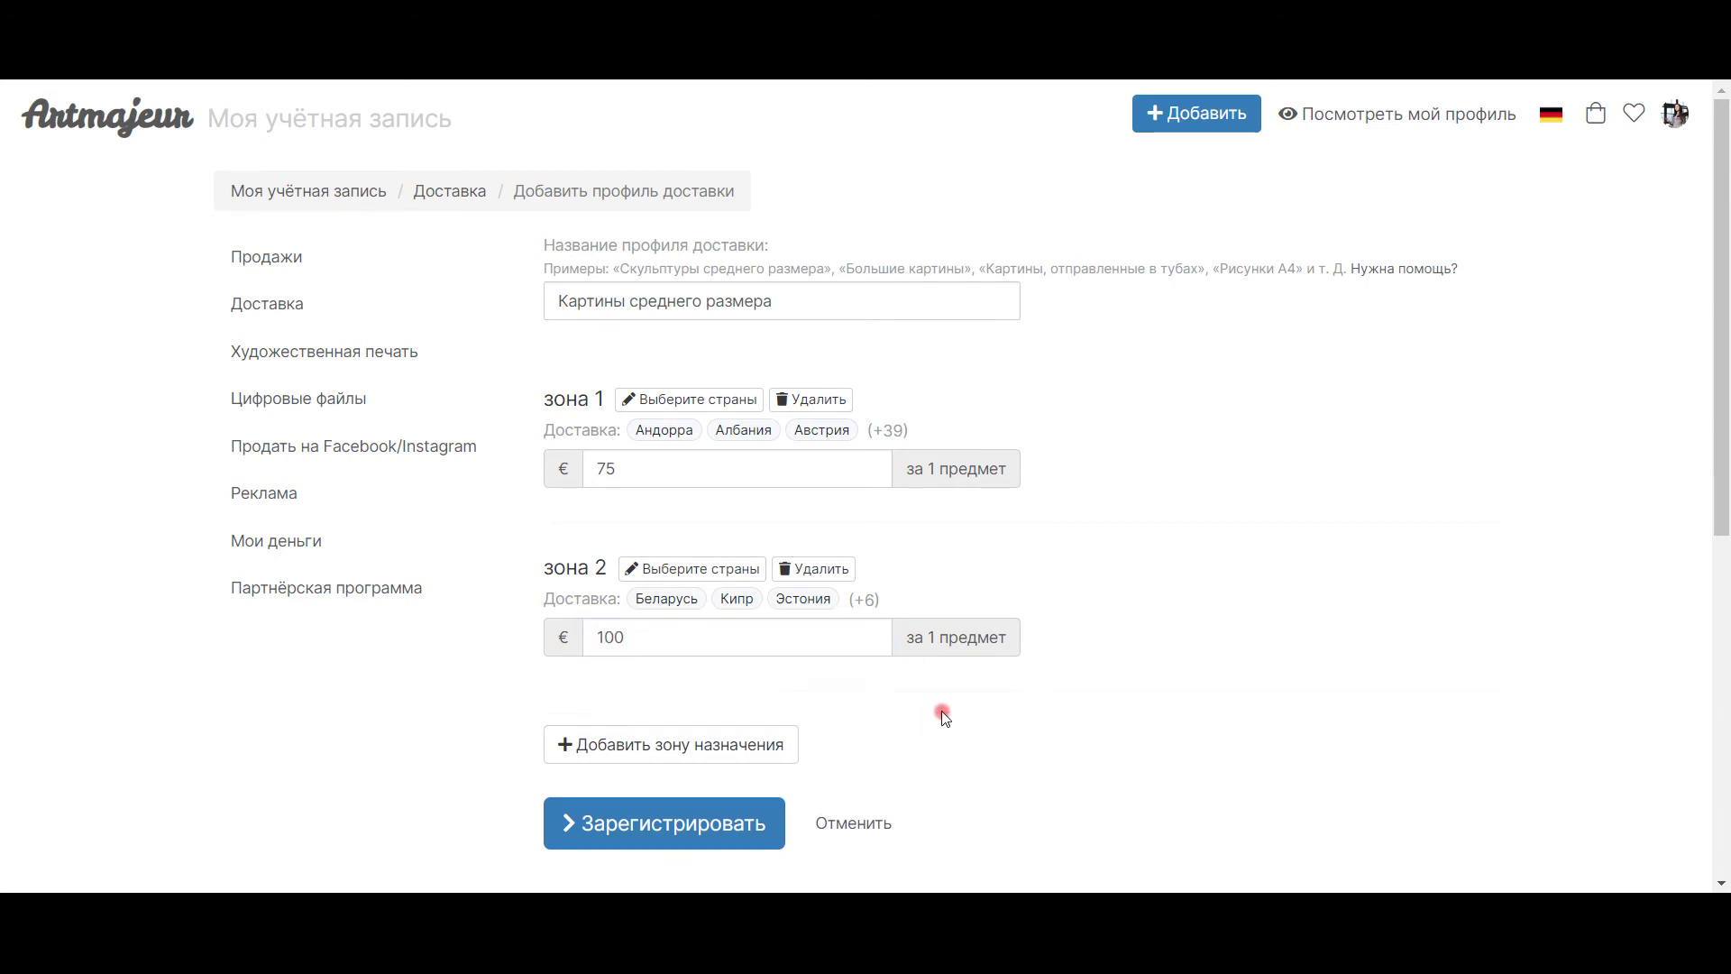
Add a third destination zone covering all countries of "Северная Америка" and confirm its country selection.
left_click(718, 746)
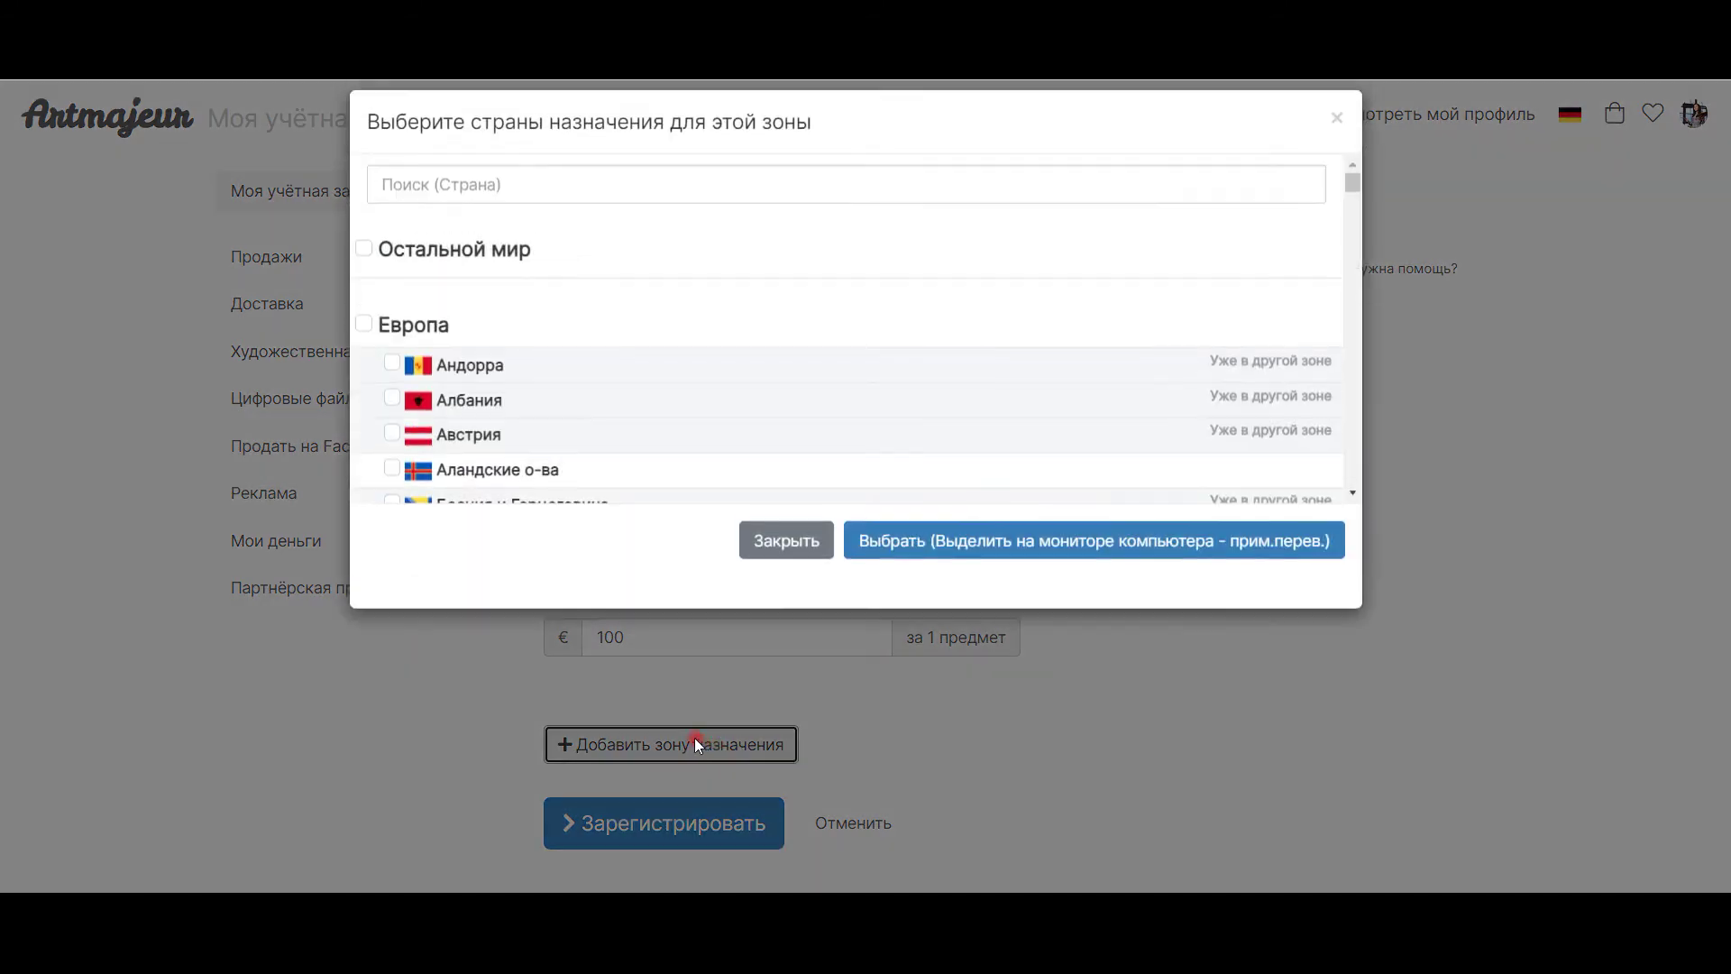
scroll(589, 355, "down", 15)
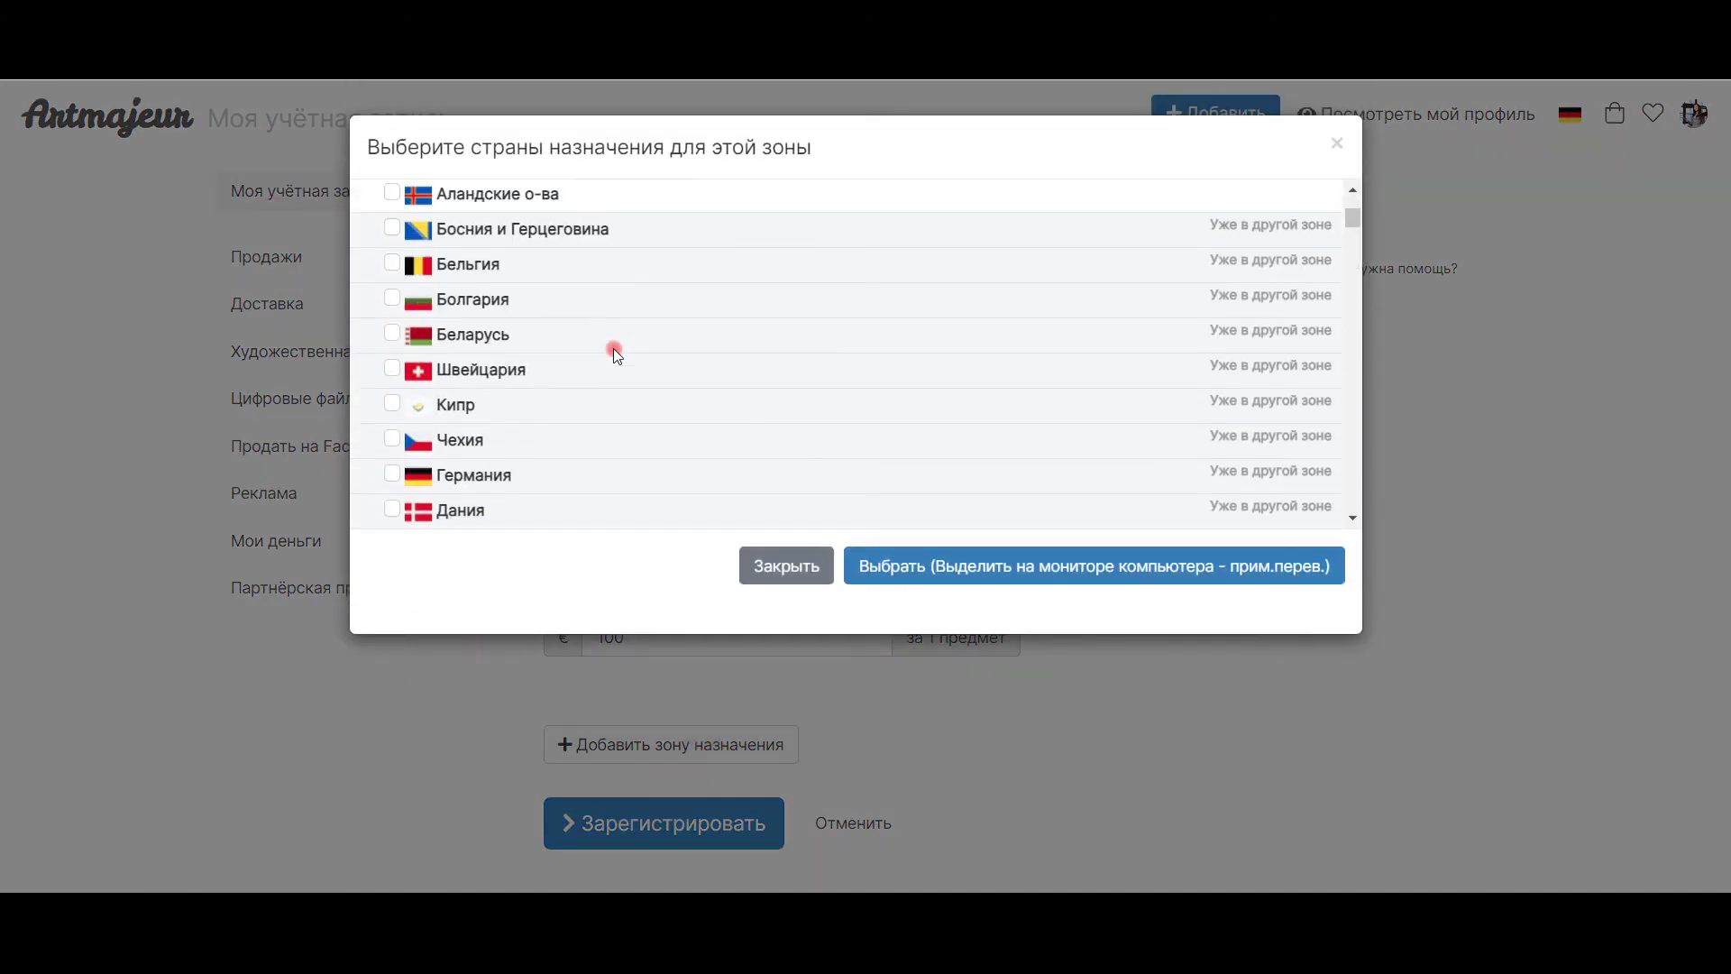
scroll(614, 350, "down", 8)
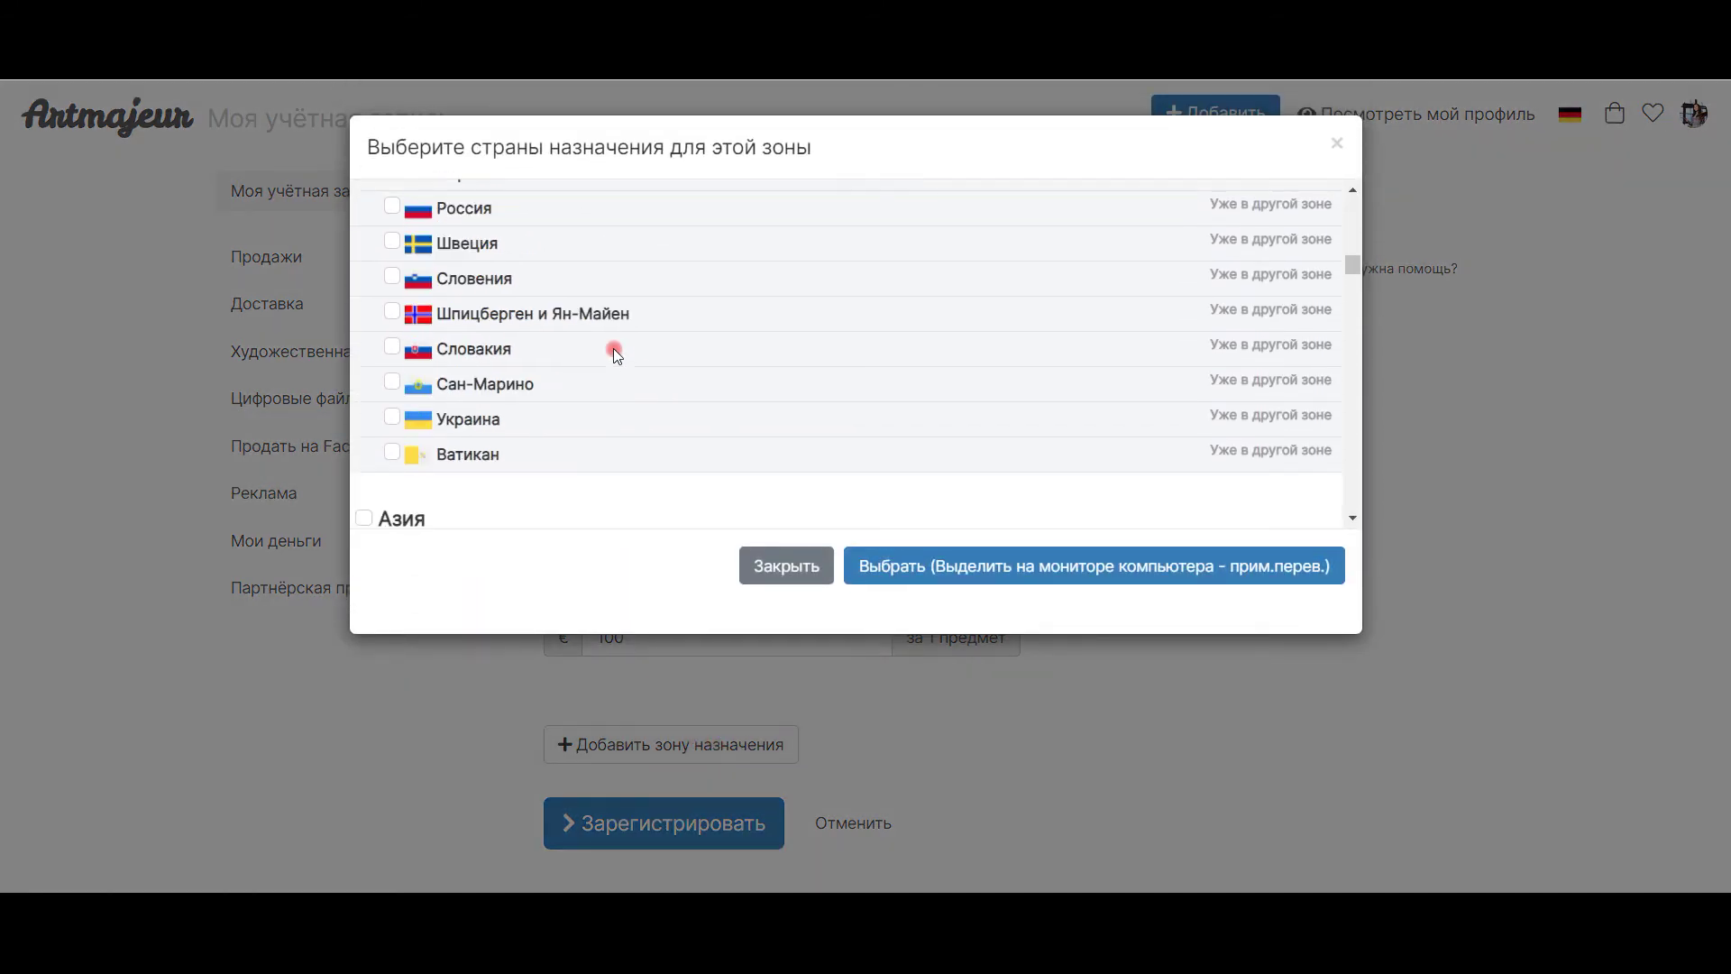
scroll(610, 348, "down", 5)
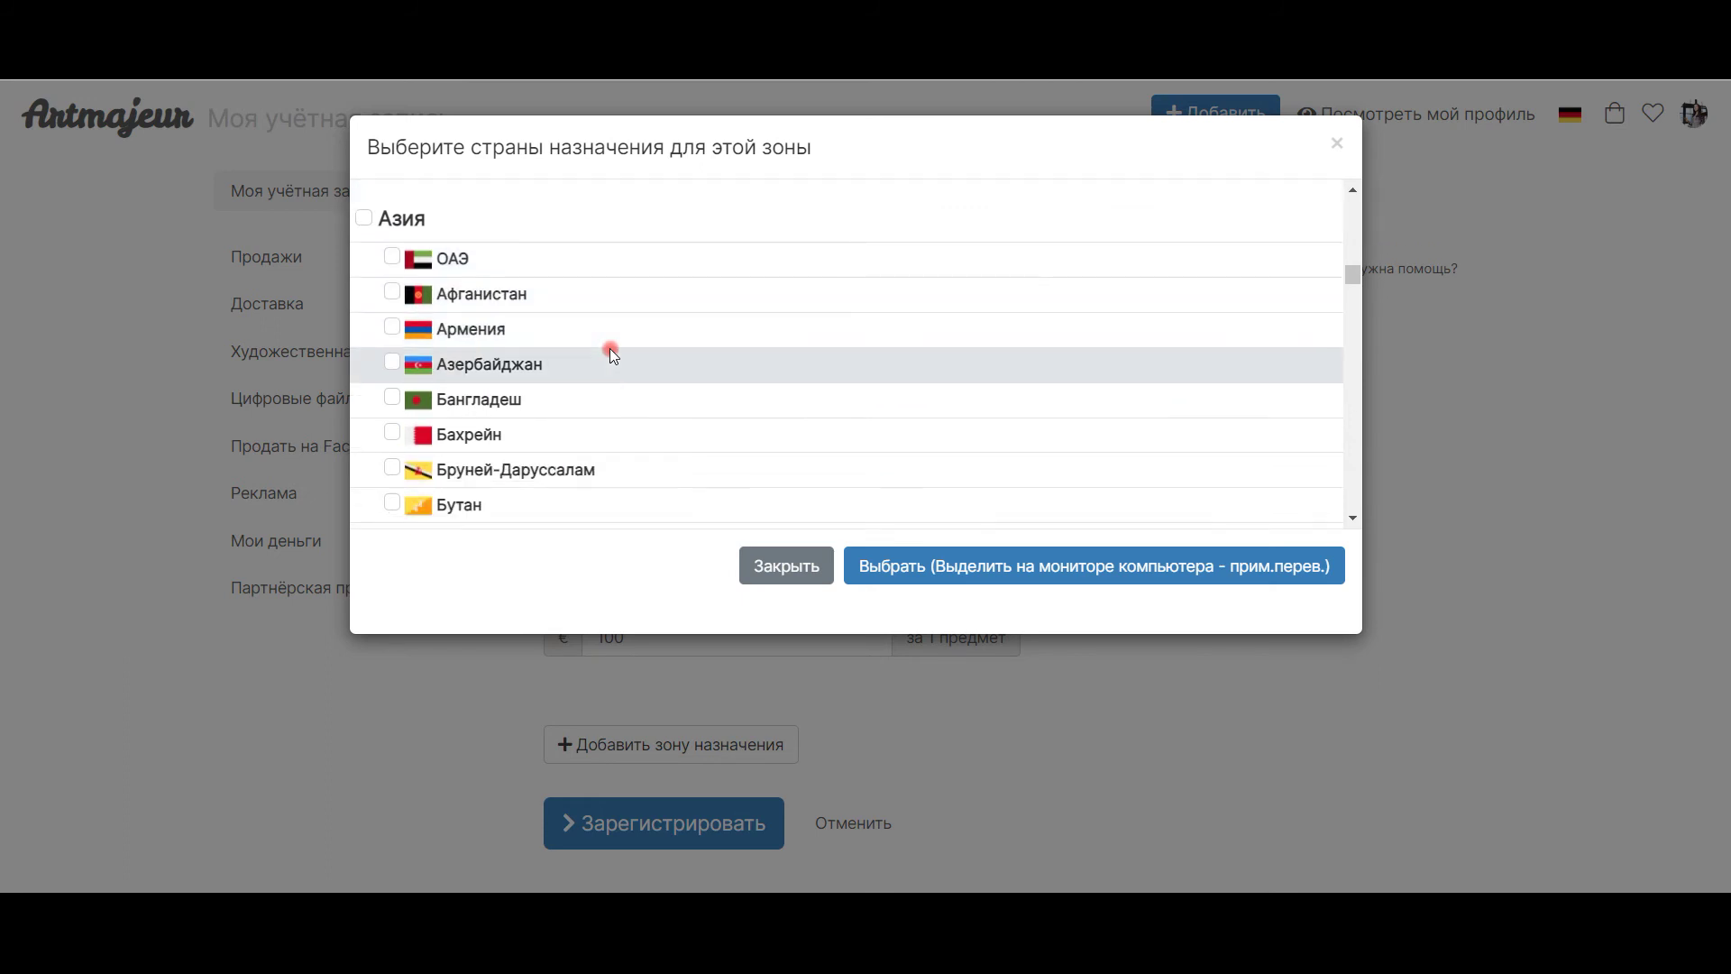
scroll(609, 348, "down", 5)
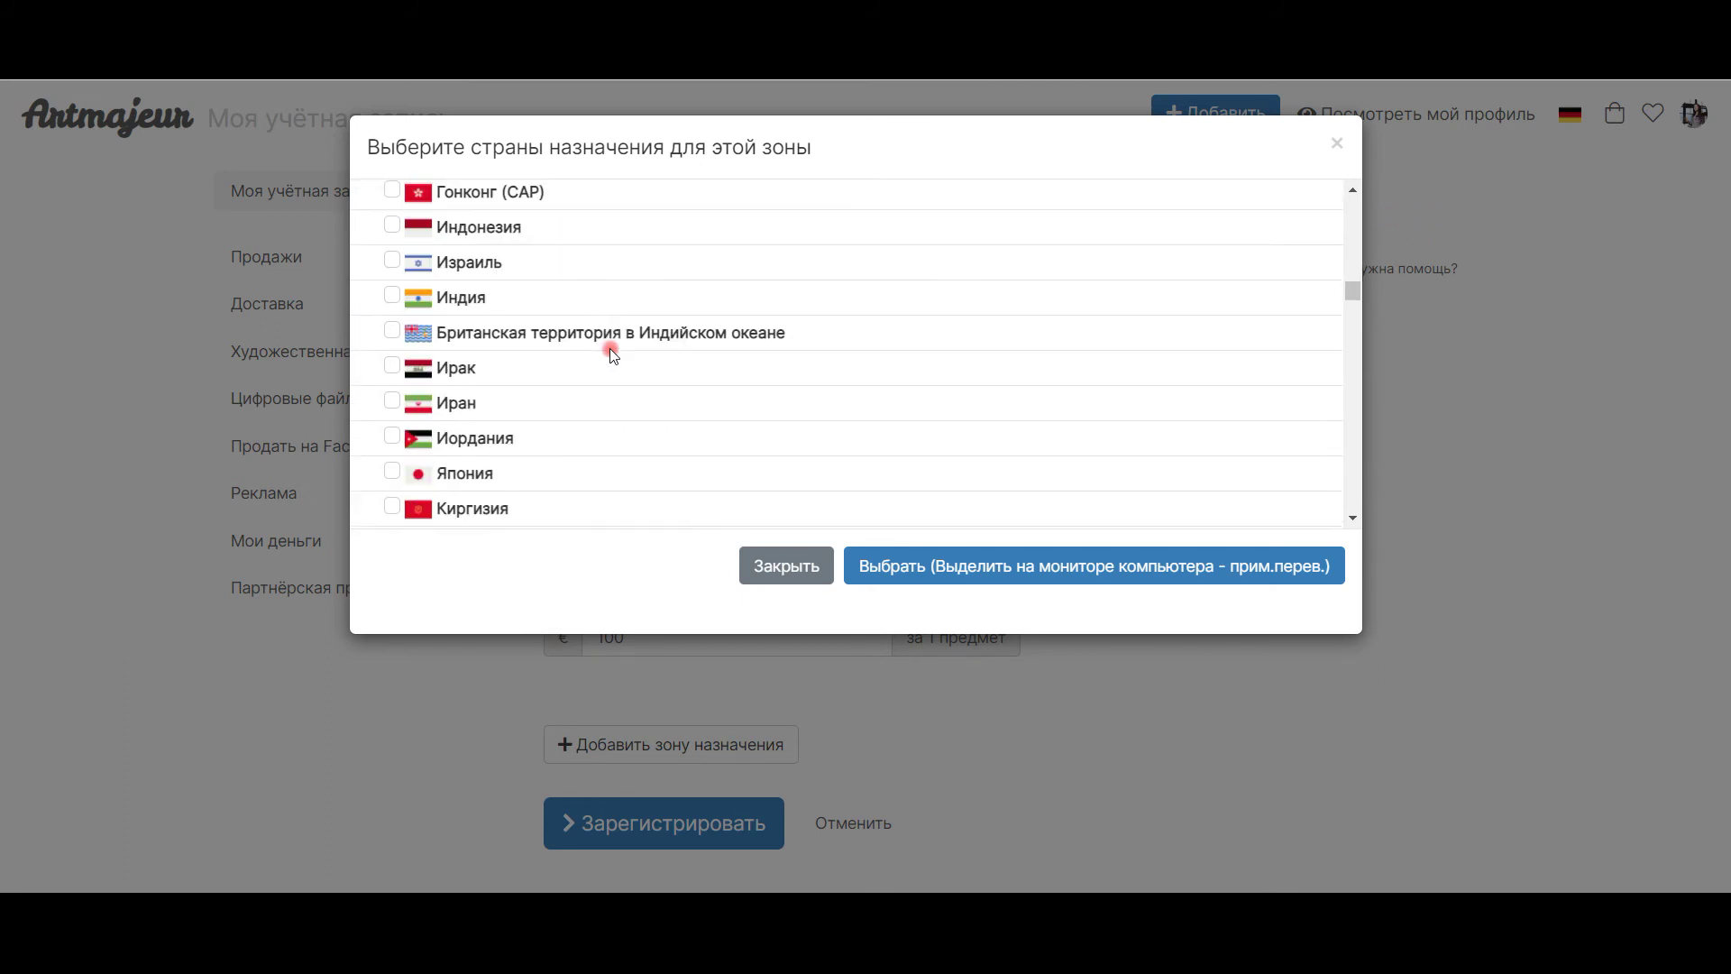
scroll(605, 348, "down", 5)
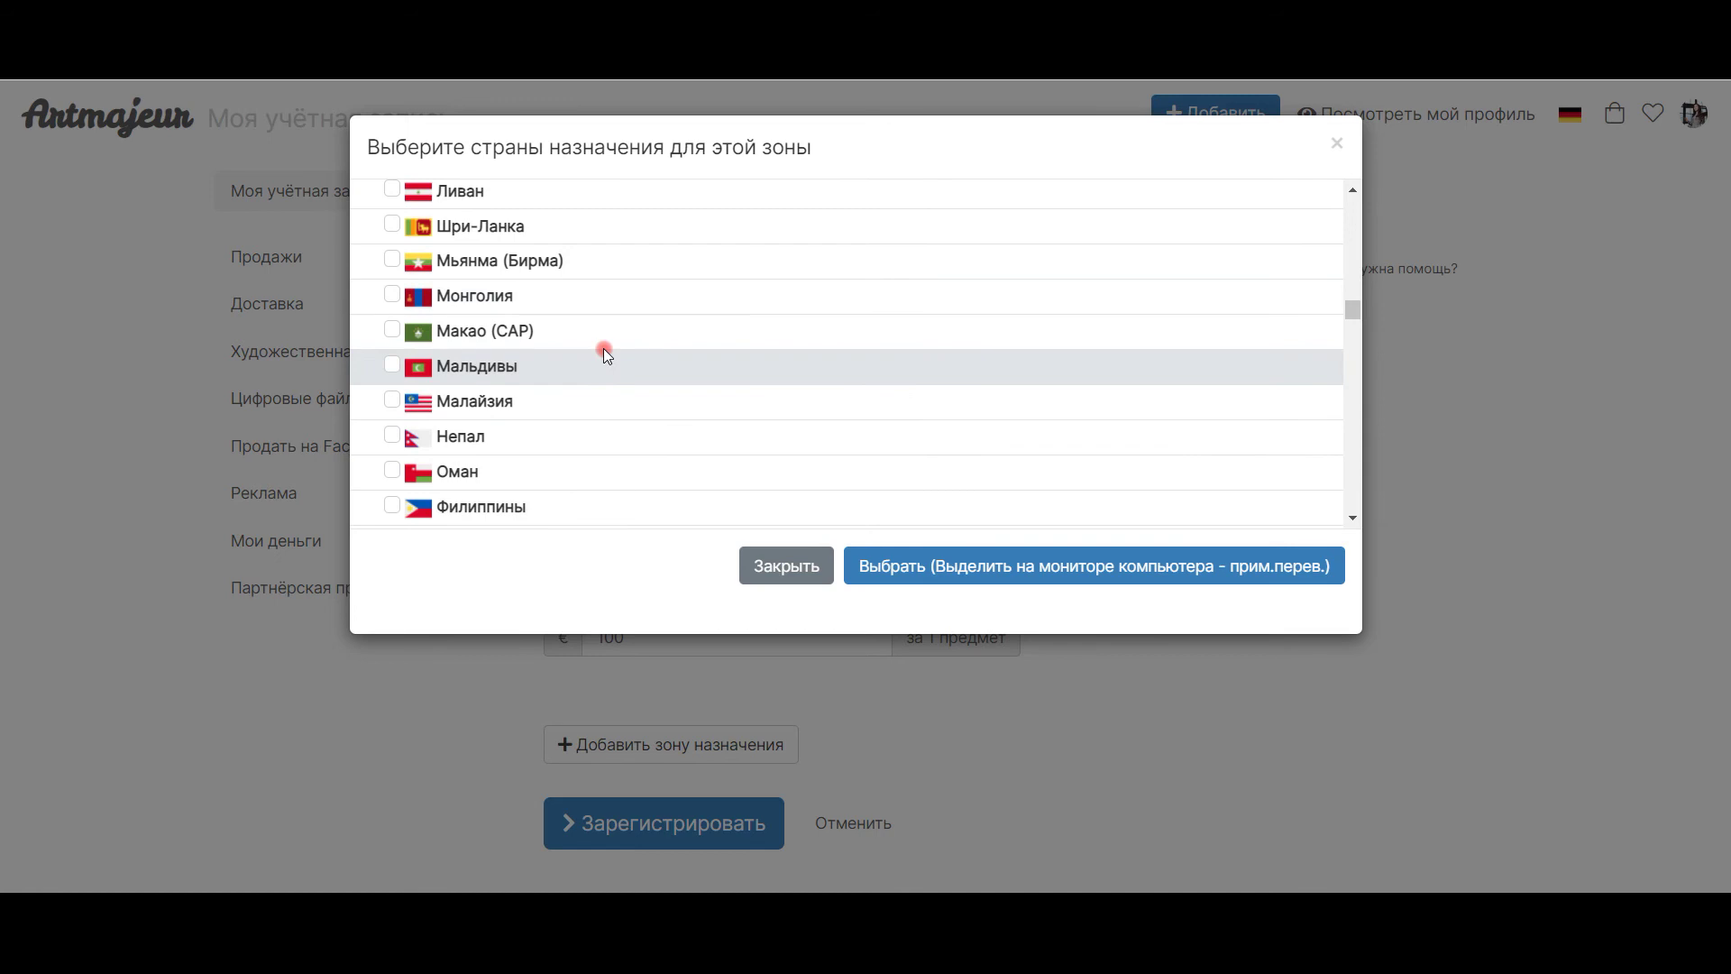
scroll(603, 348, "down", 3)
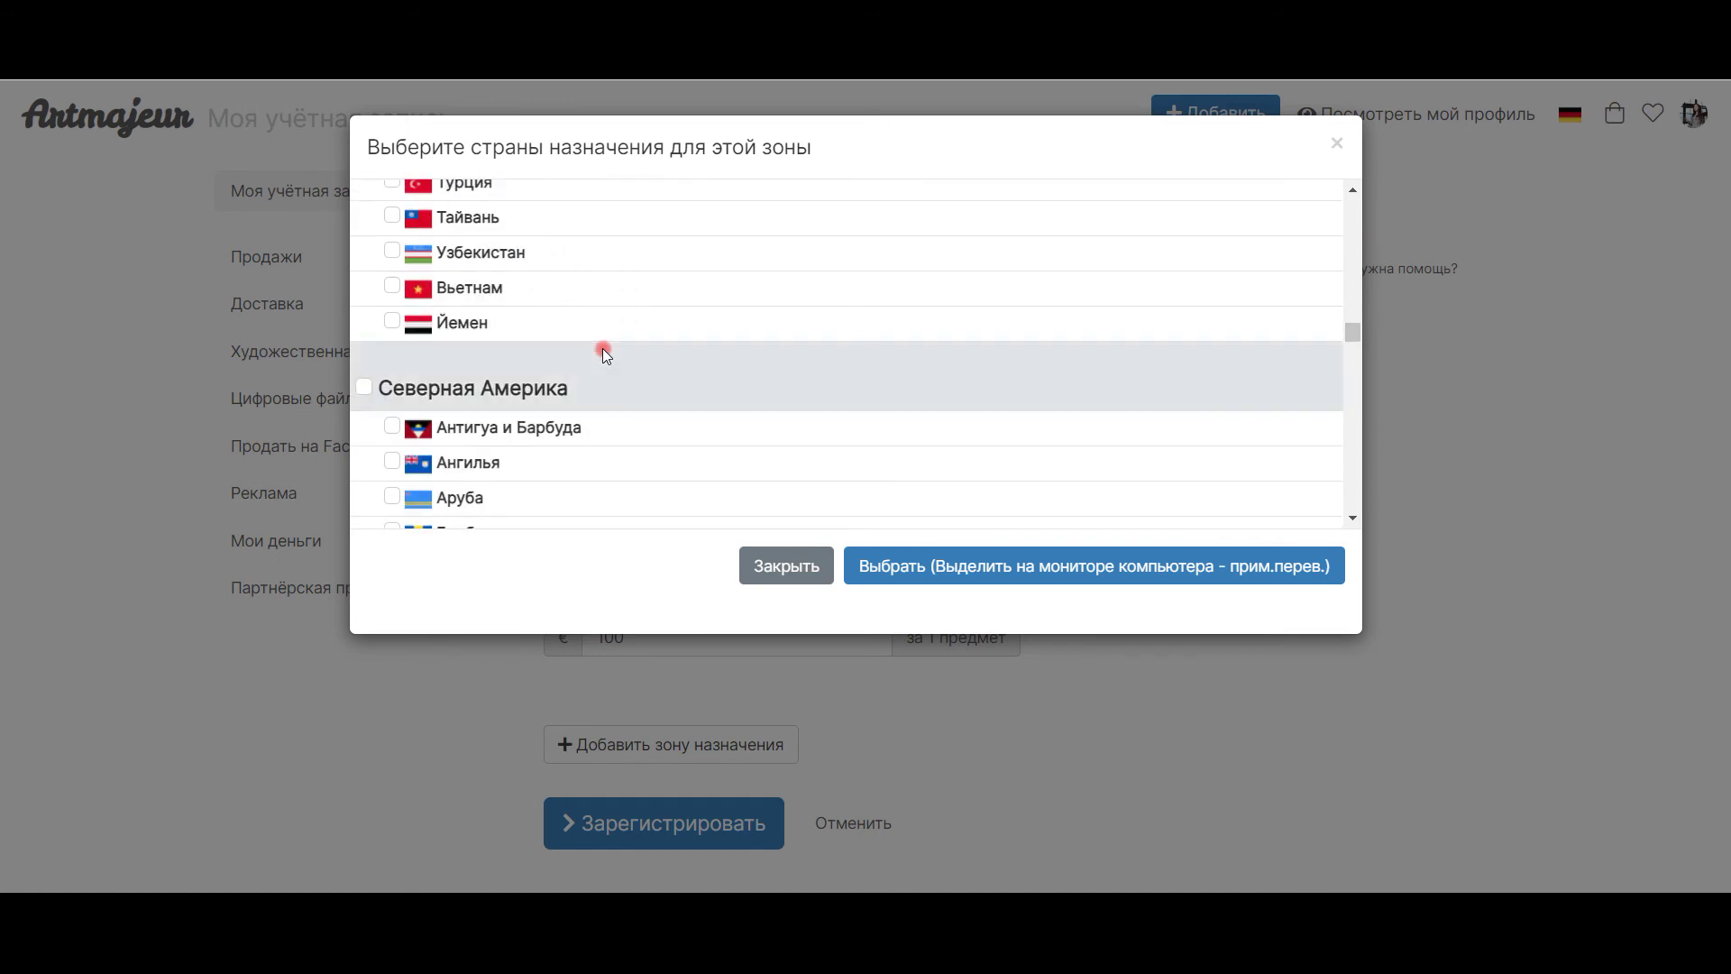
left_click(364, 387)
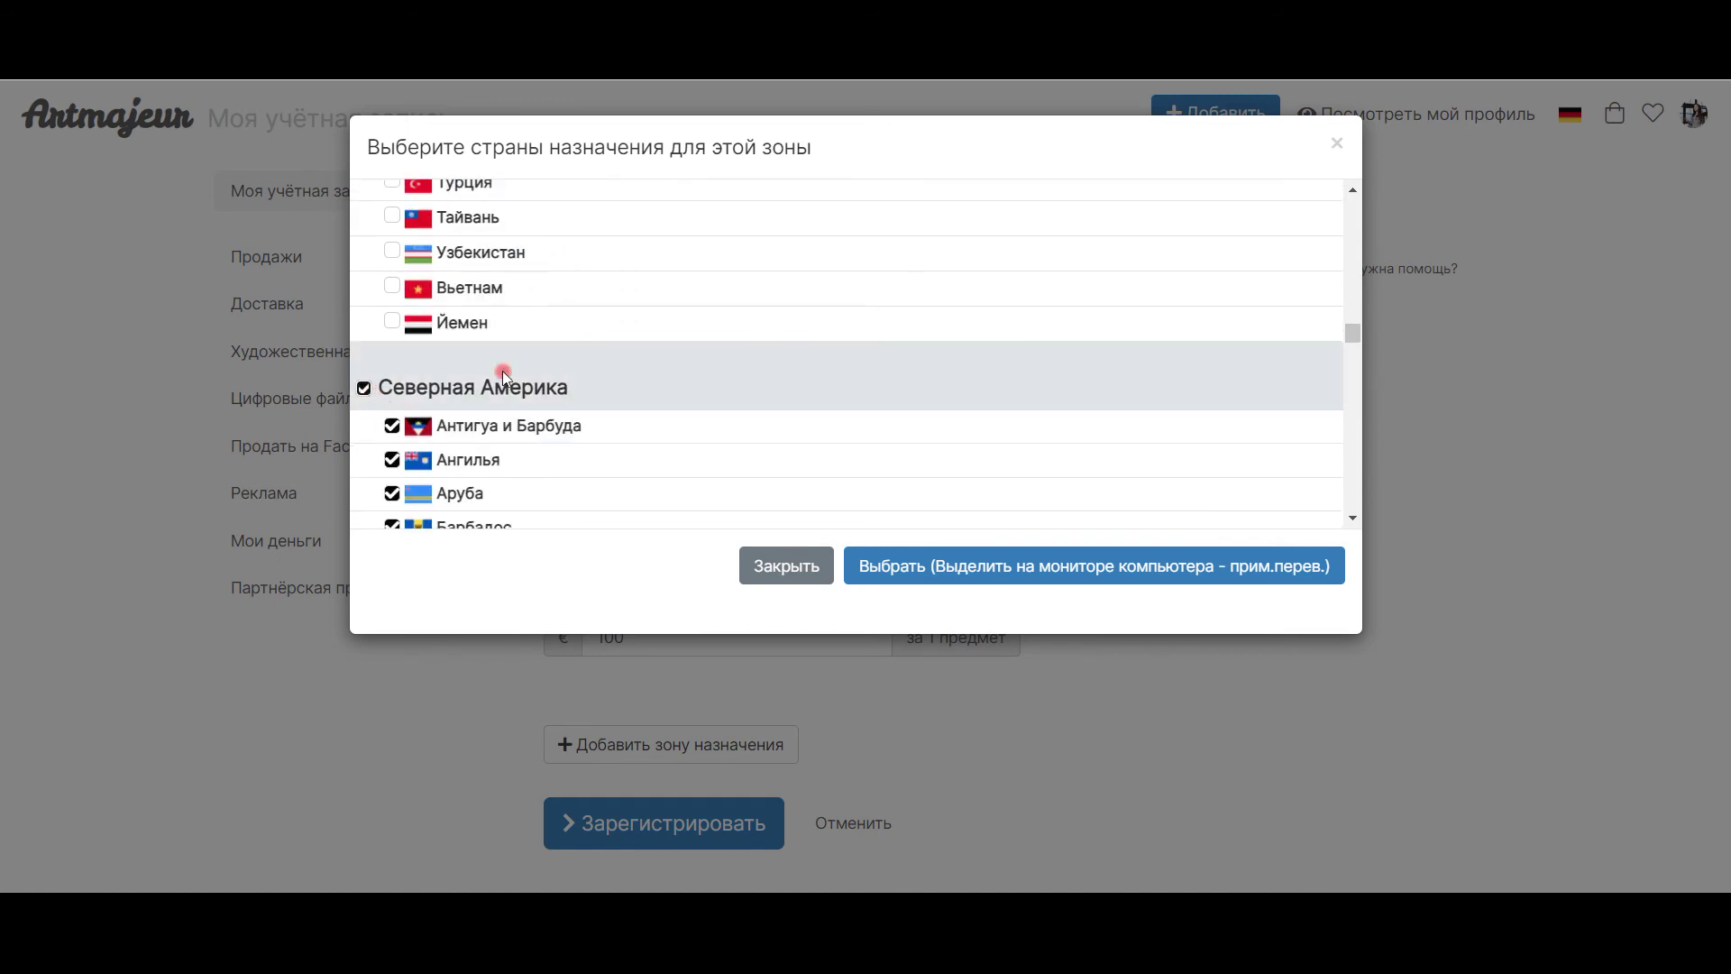
scroll(665, 350, "down", 2)
scroll(663, 351, "down", 7)
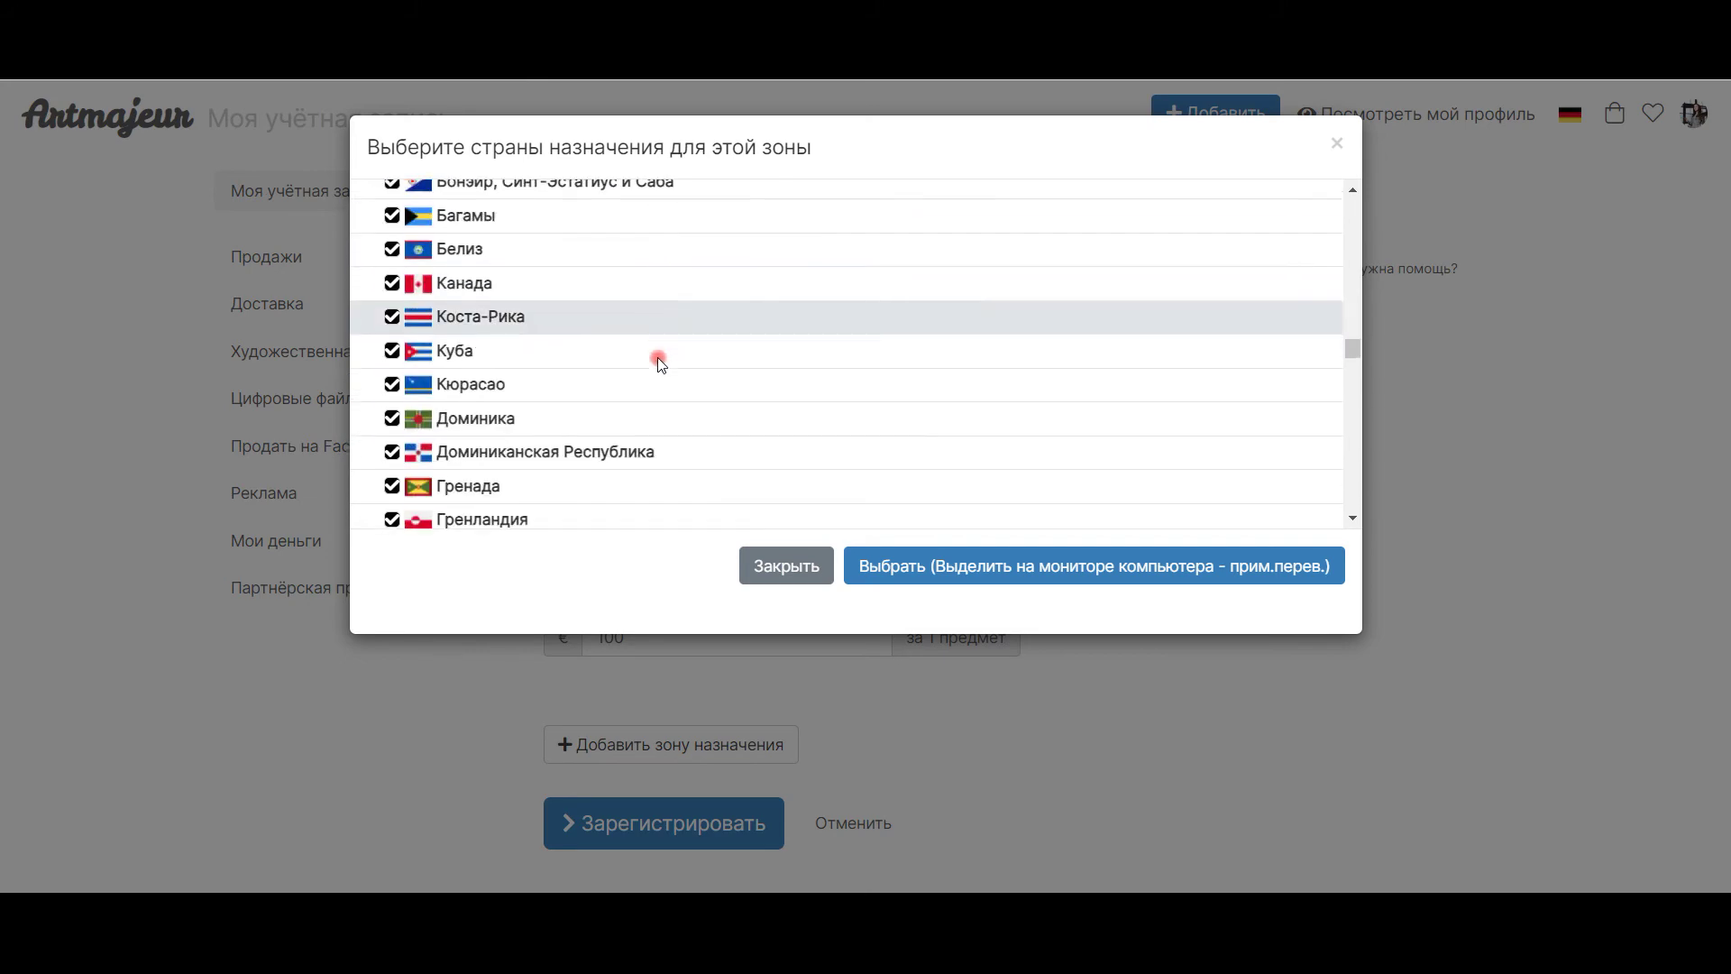
scroll(656, 358, "down", 3)
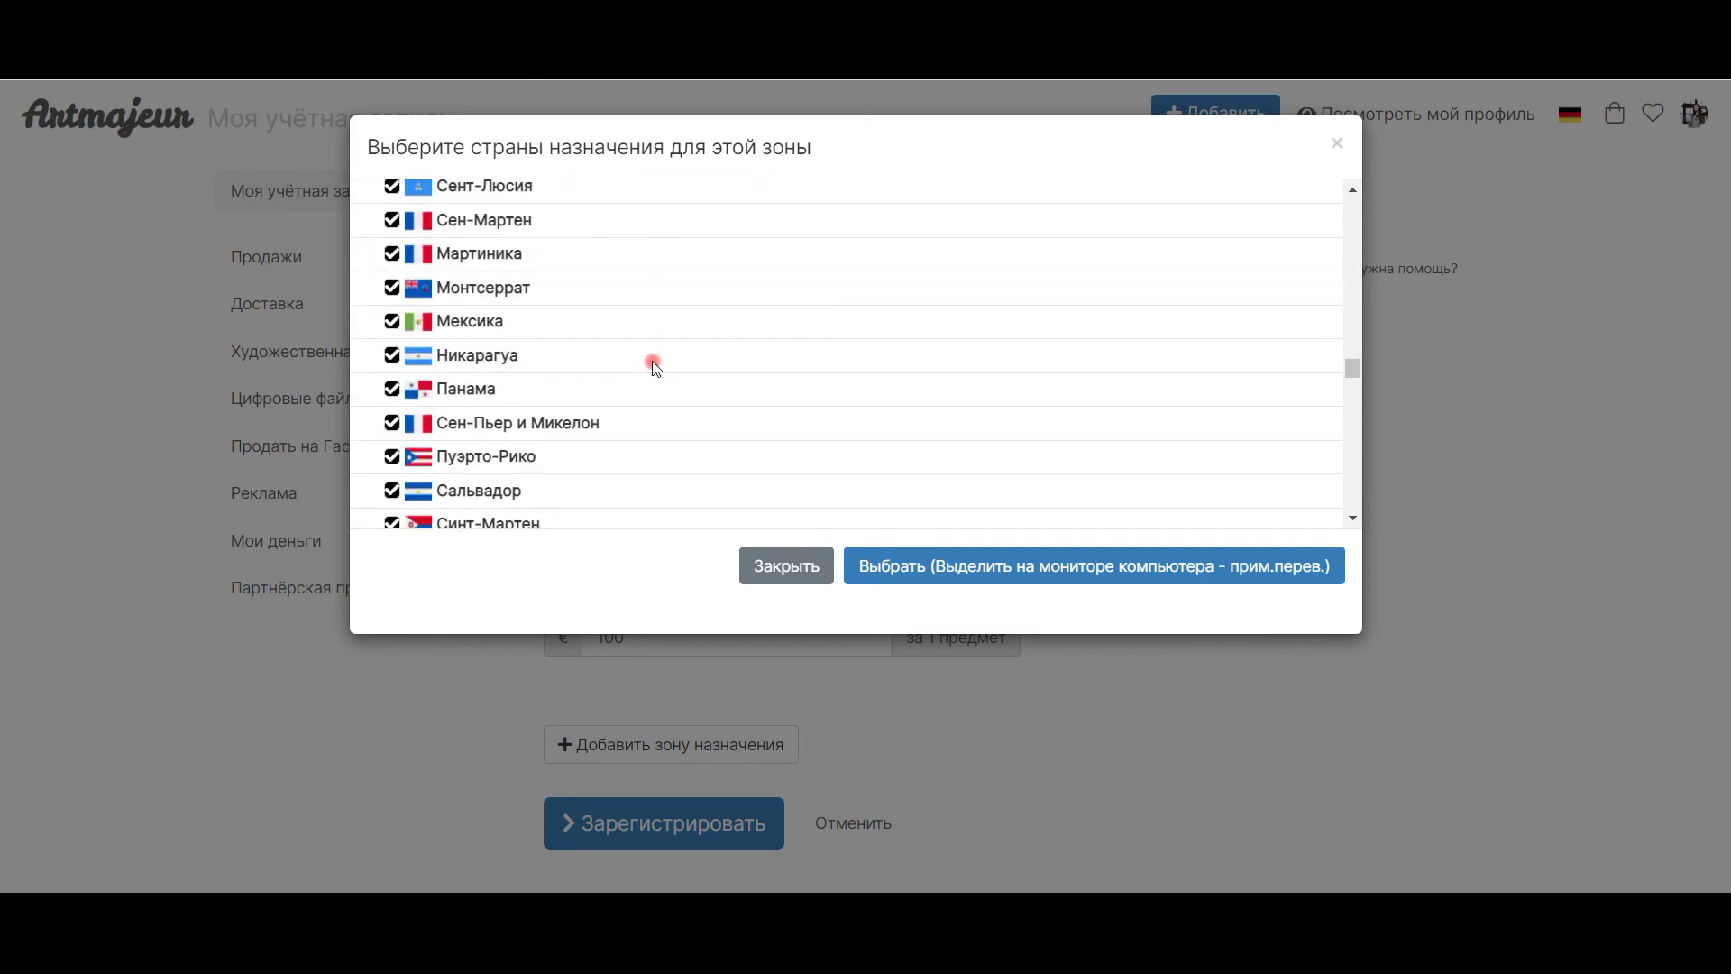
left_click(948, 566)
Set the zone 3 shipping price to €200 per item.
left_click(661, 803)
type("1")
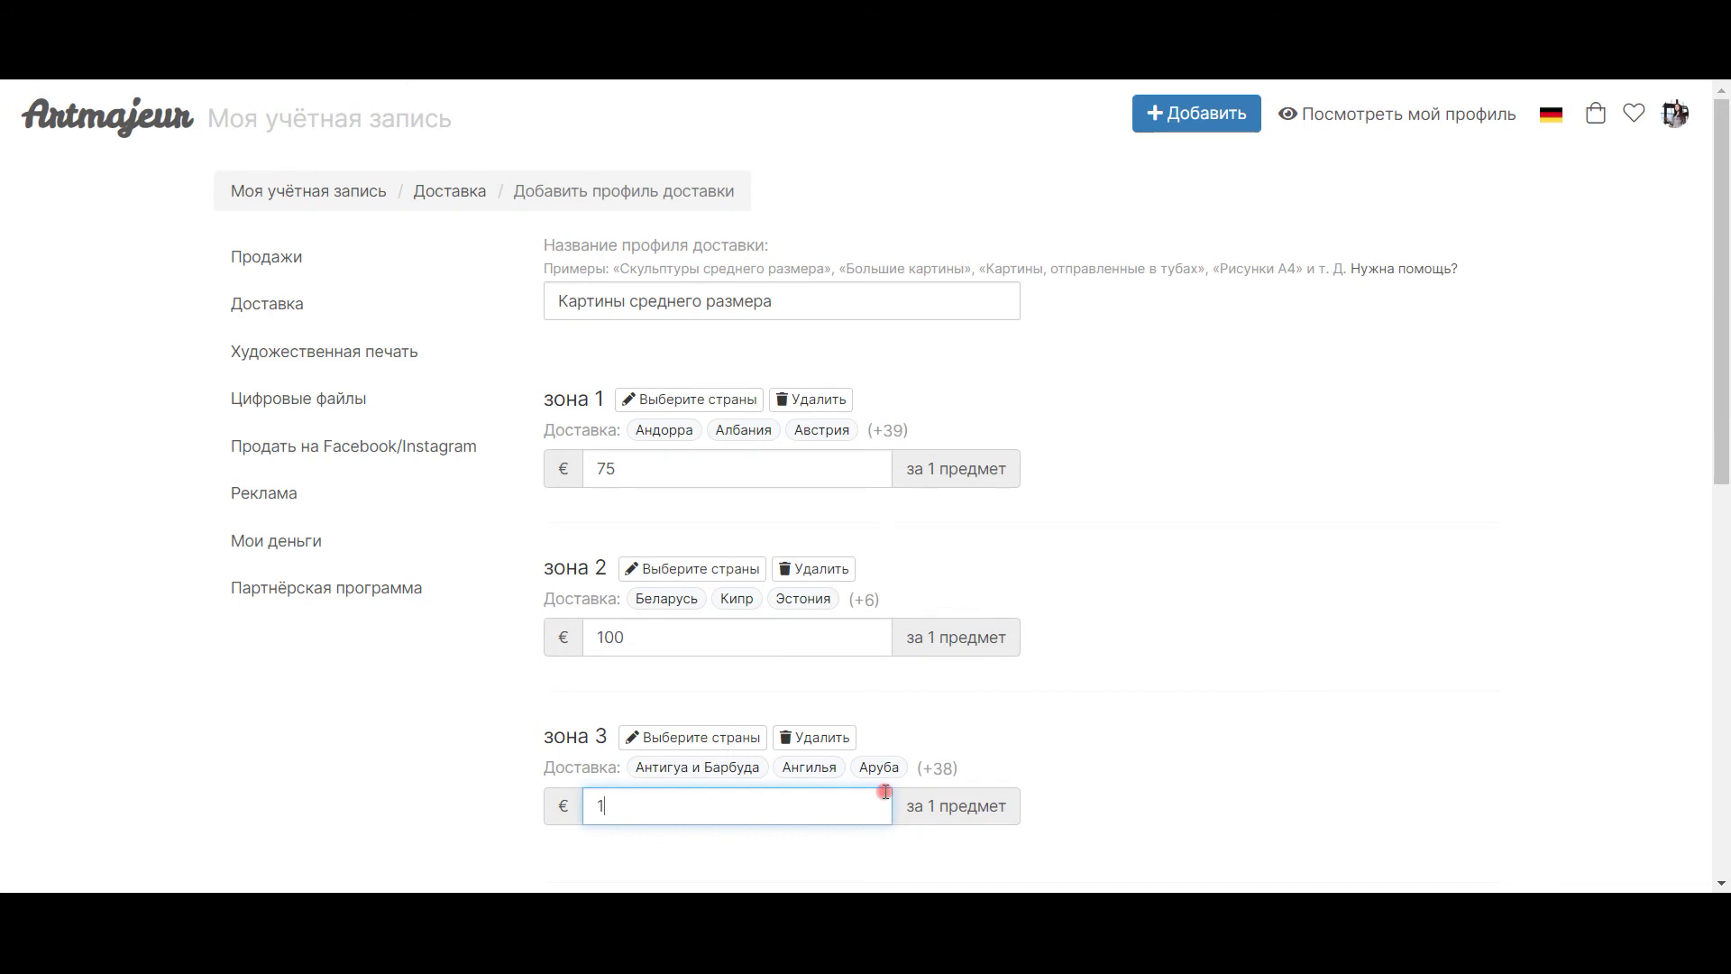
key("BackSpace")
type("200")
Add a fourth destination zone covering all countries of "Азия" and confirm its country selection.
scroll(821, 708, "down", 2)
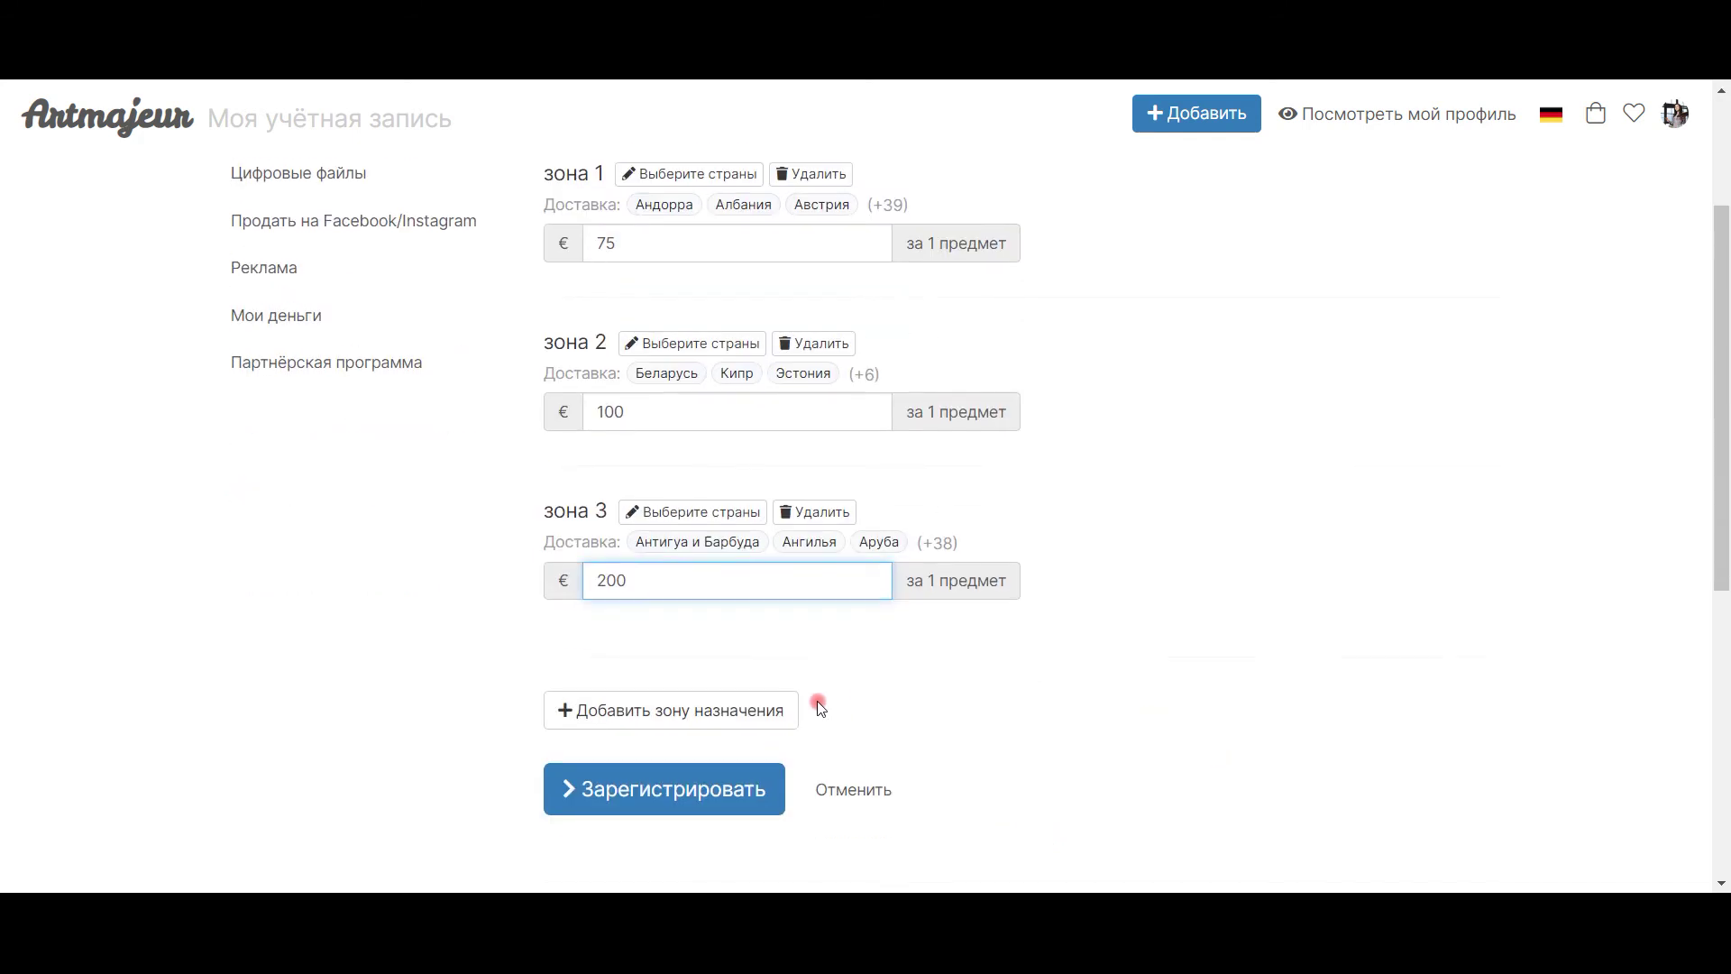
left_click(757, 699)
left_click(622, 698)
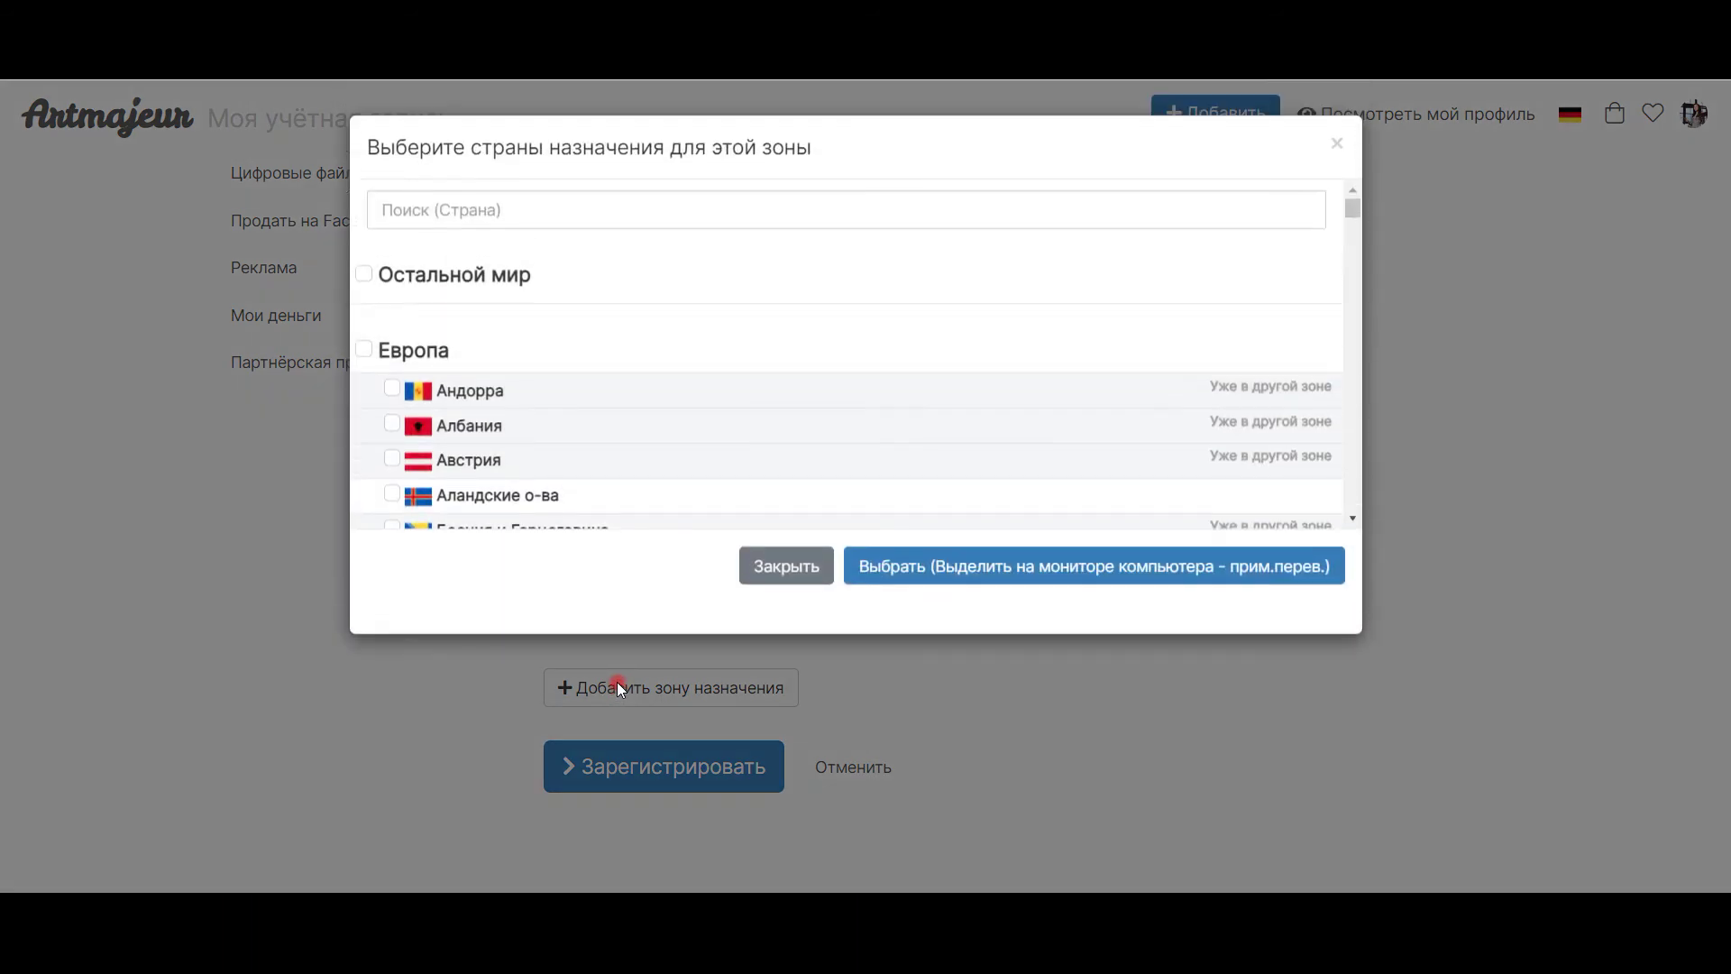
scroll(583, 332, "down", 15)
scroll(582, 332, "down", 15)
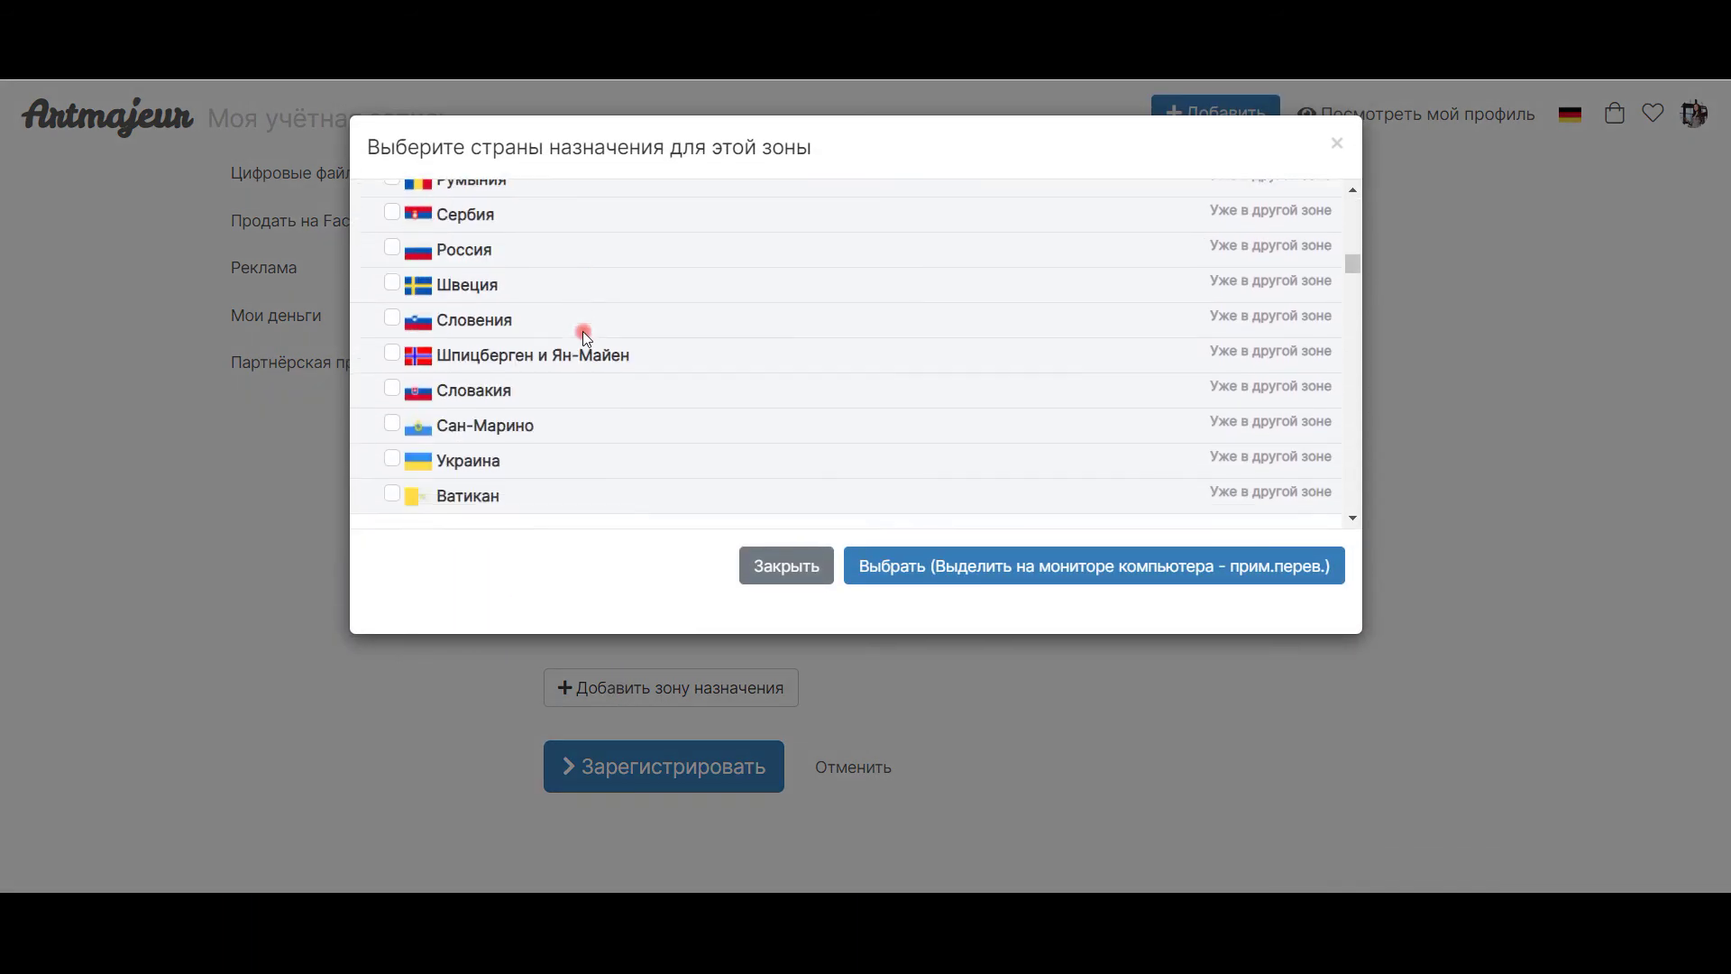
scroll(583, 332, "up", 3)
scroll(583, 333, "up", 5)
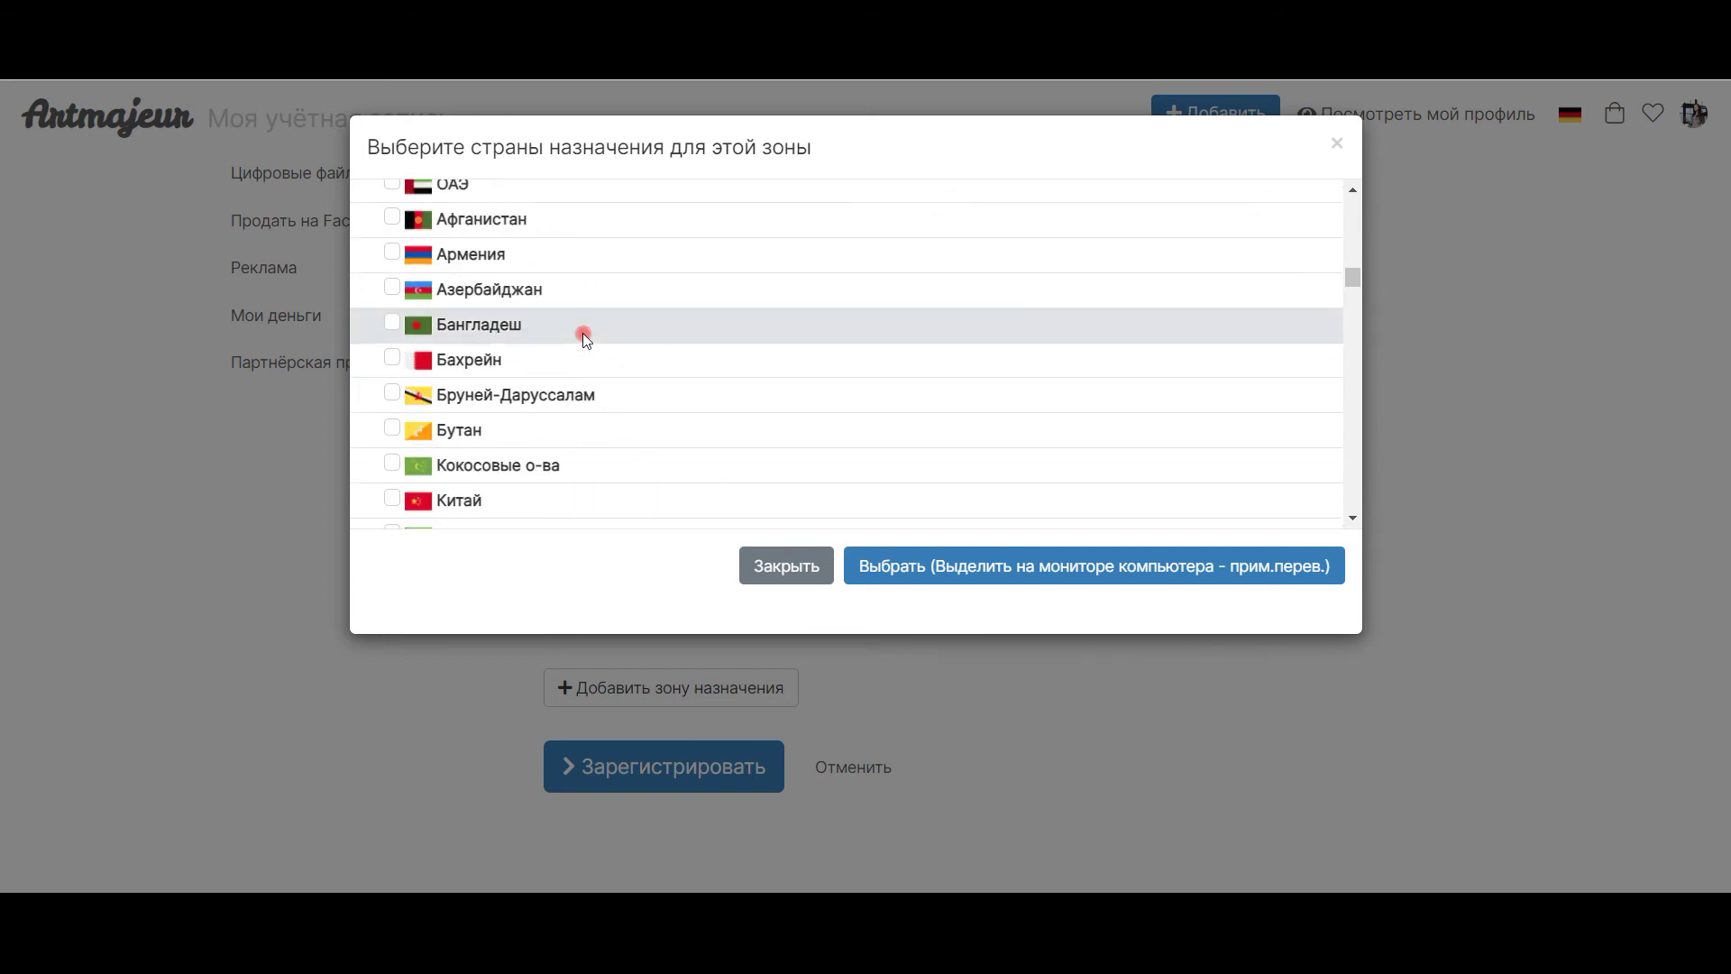
left_click(365, 371)
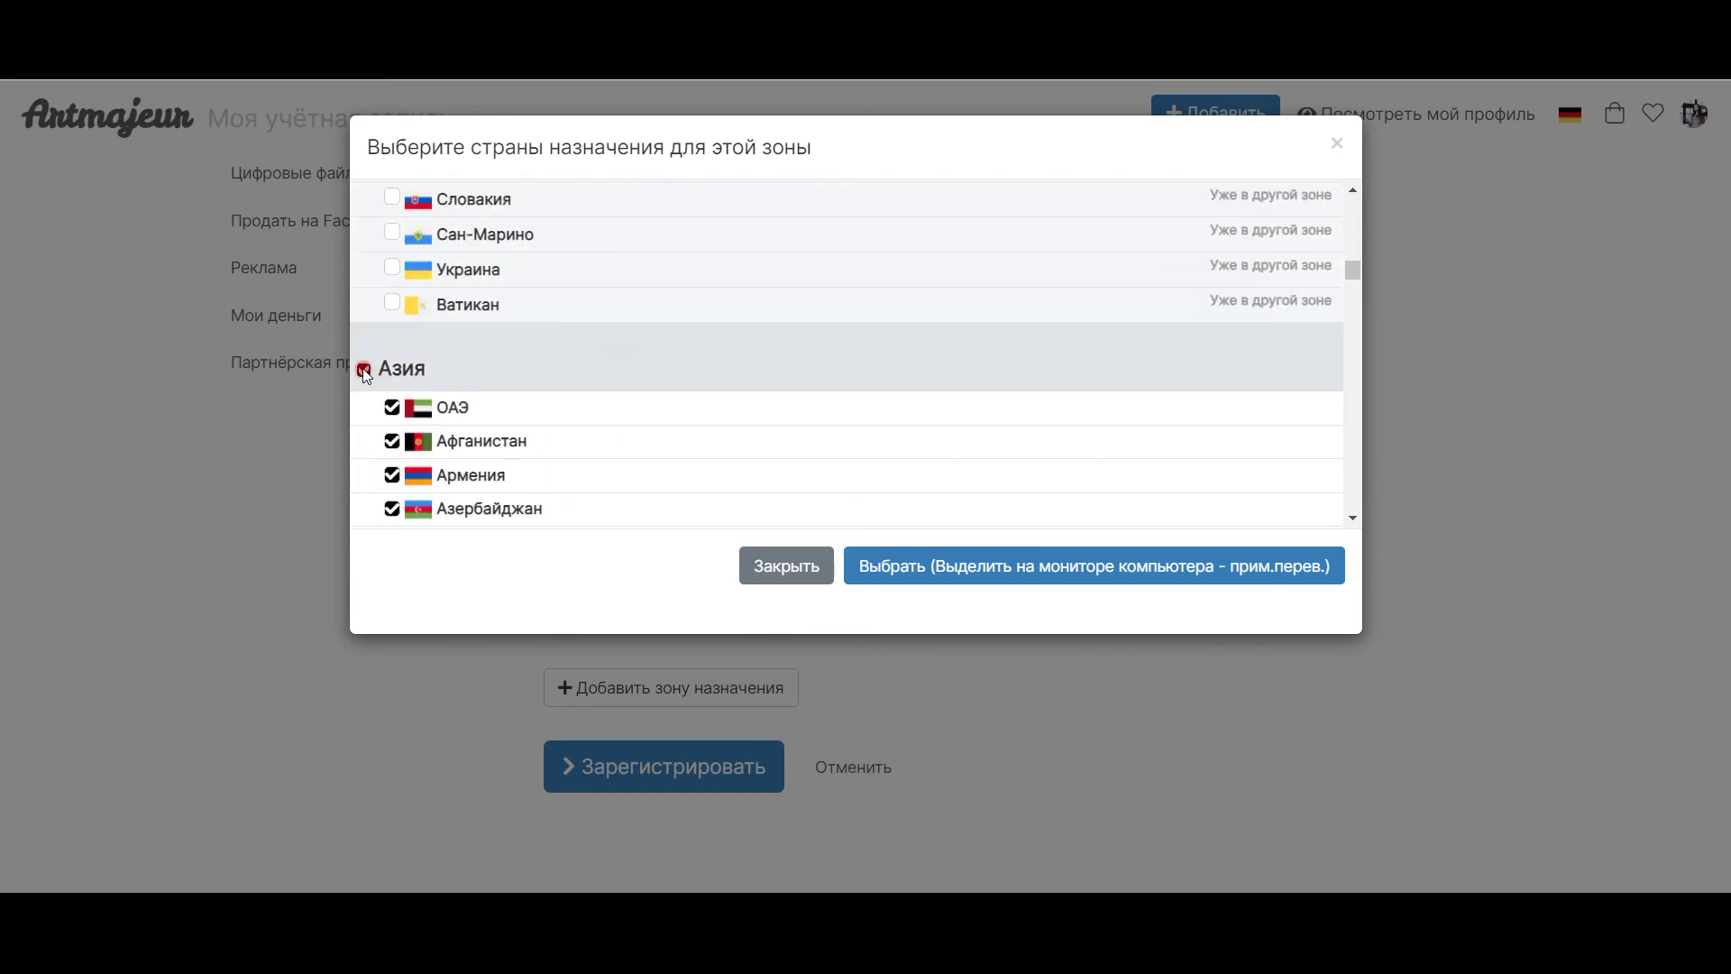
left_click(972, 575)
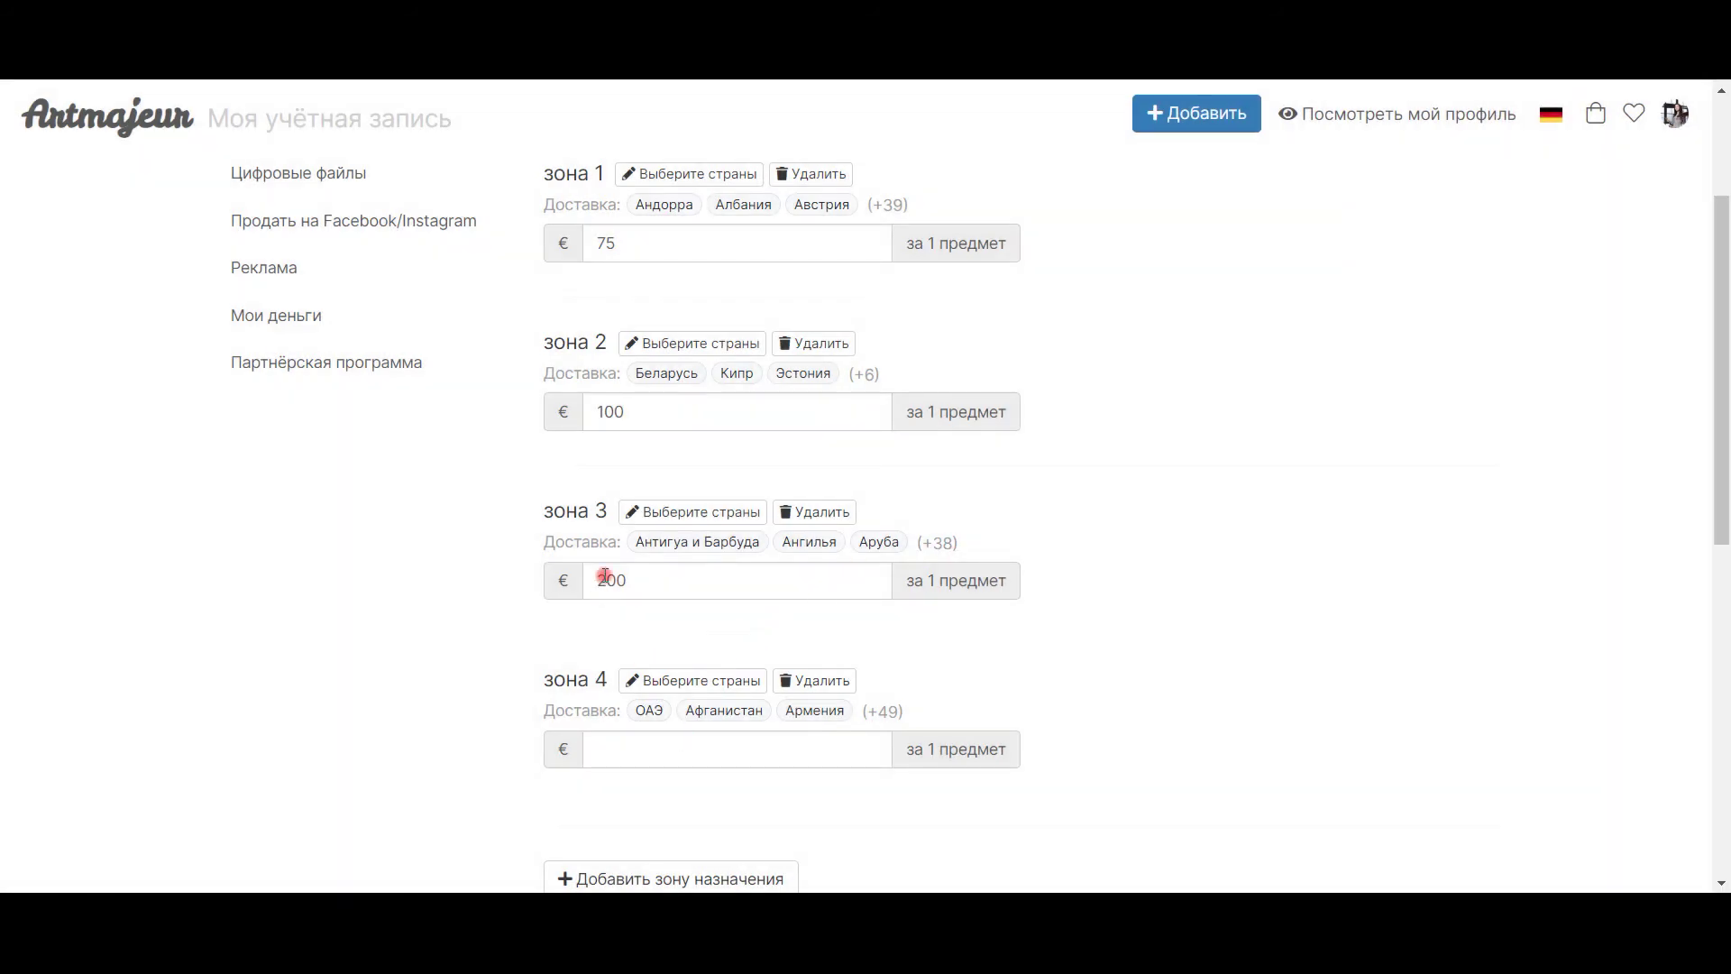
Set the shipping price per item to €150 for zone 3 and €200 for zone 4.
double_click(605, 577)
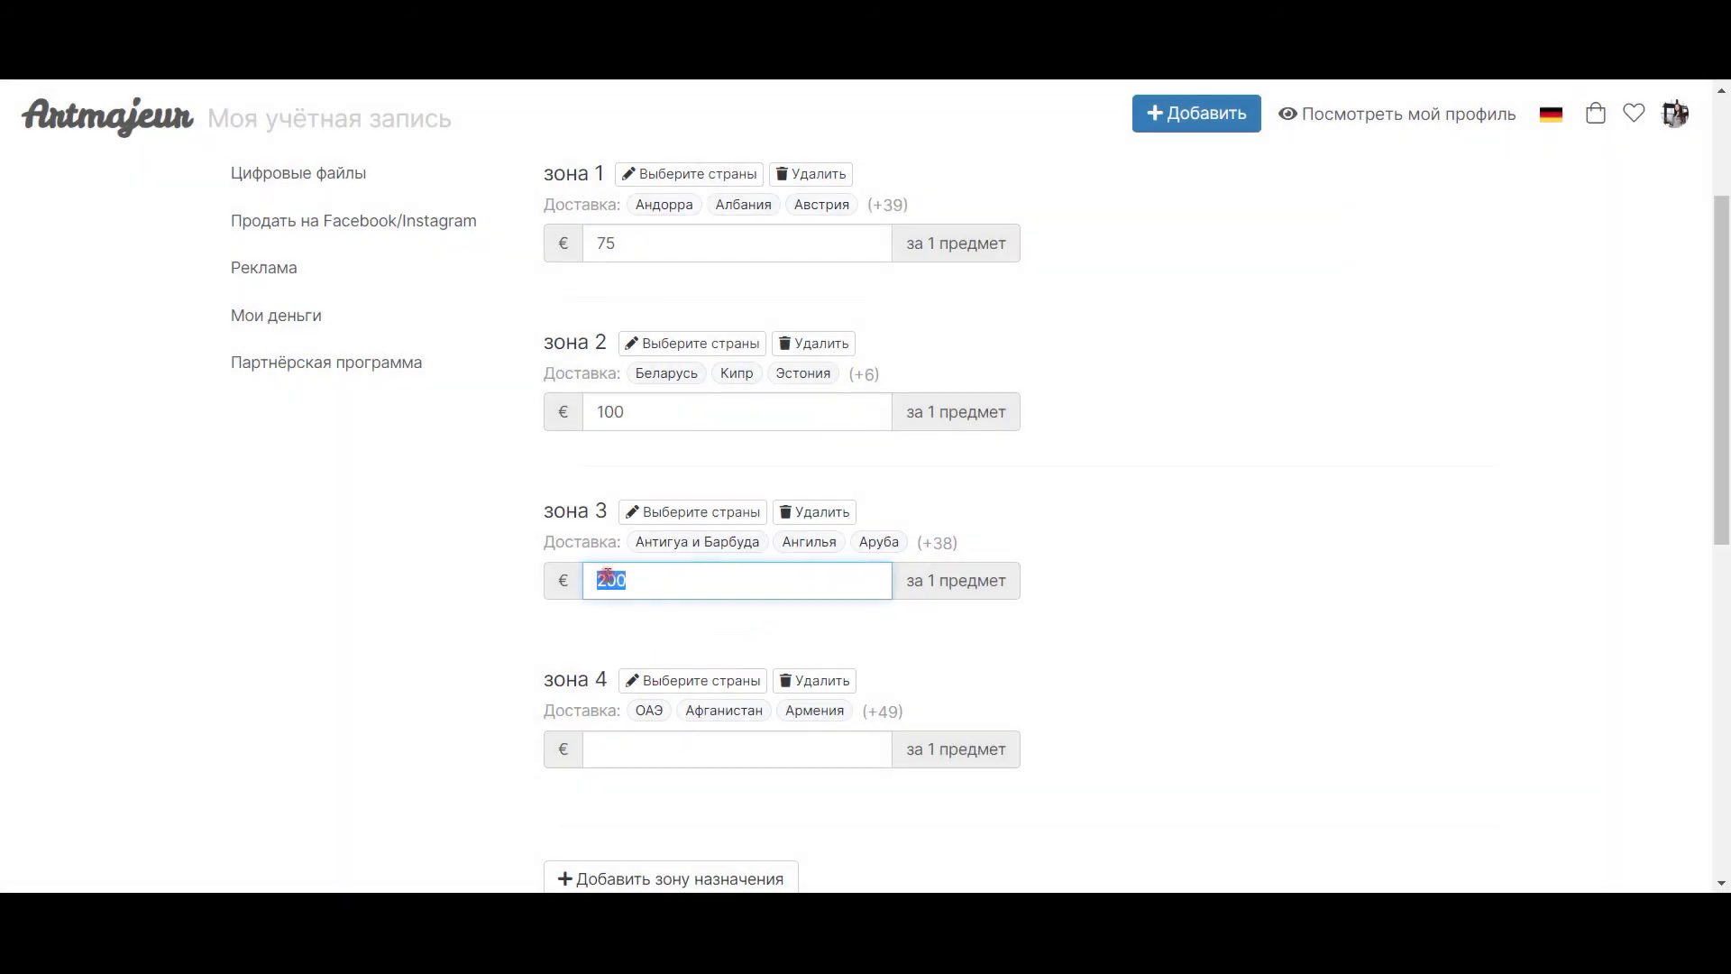
type("150")
left_click(628, 748)
type("200")
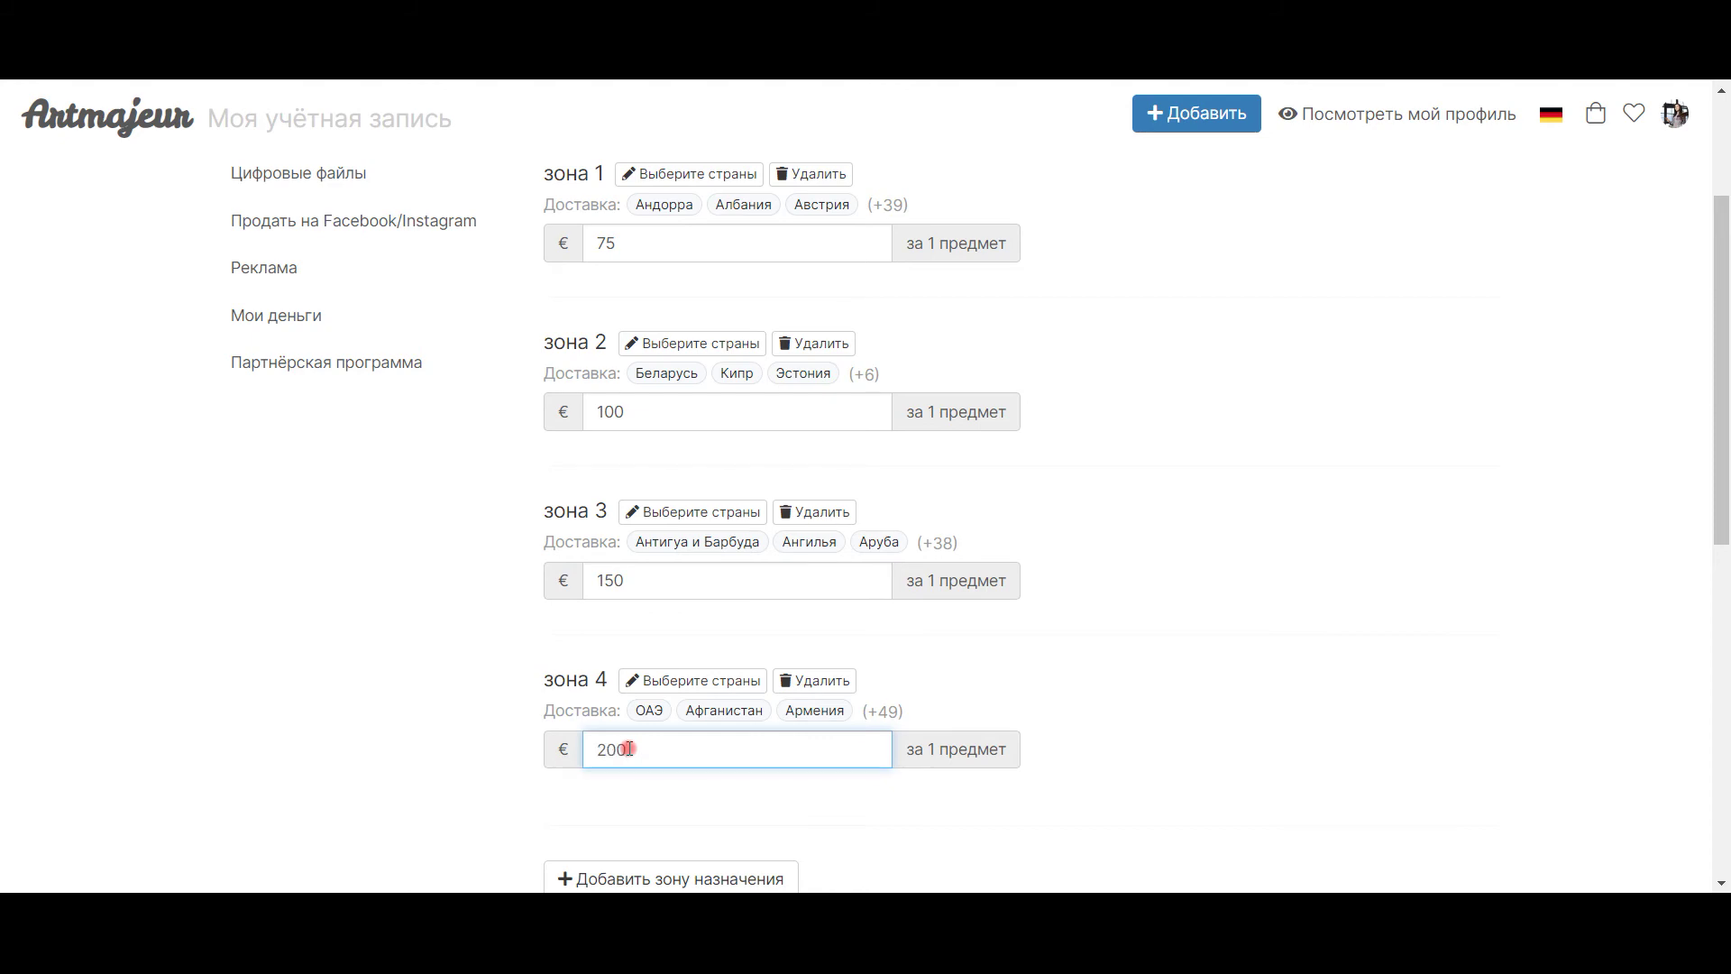
Review the four priced zones and save the "Картины среднего размера" shipping profile.
scroll(1201, 497, "down", 3)
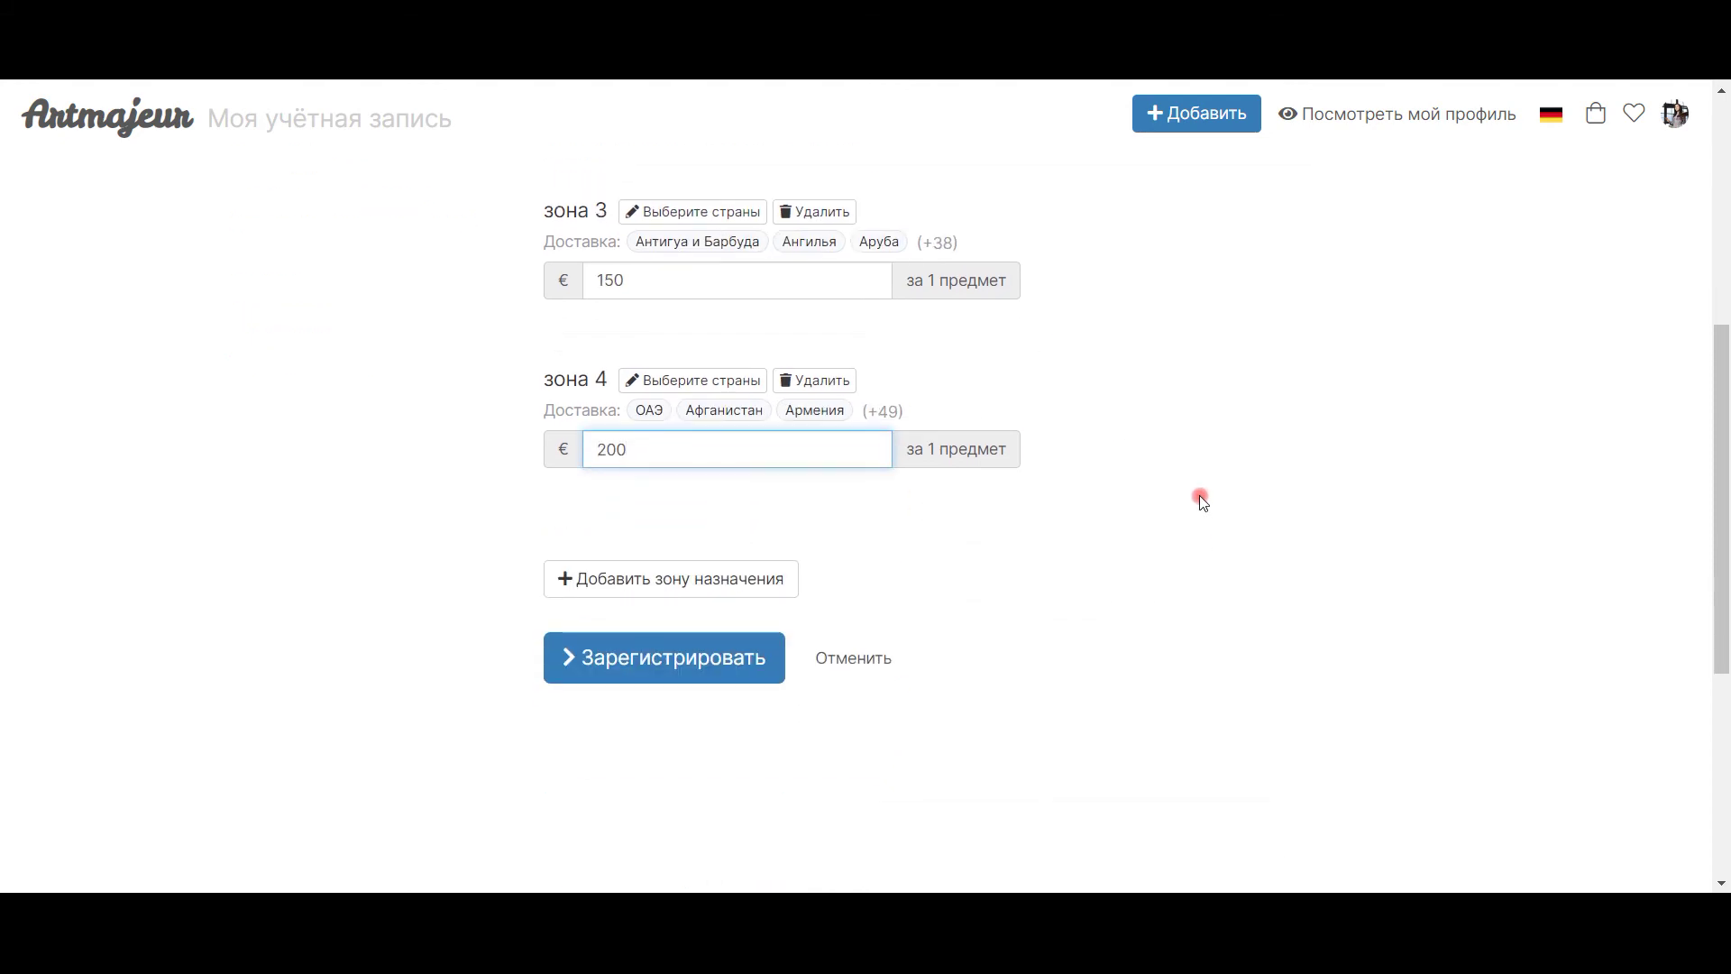
scroll(1199, 495, "up", 4)
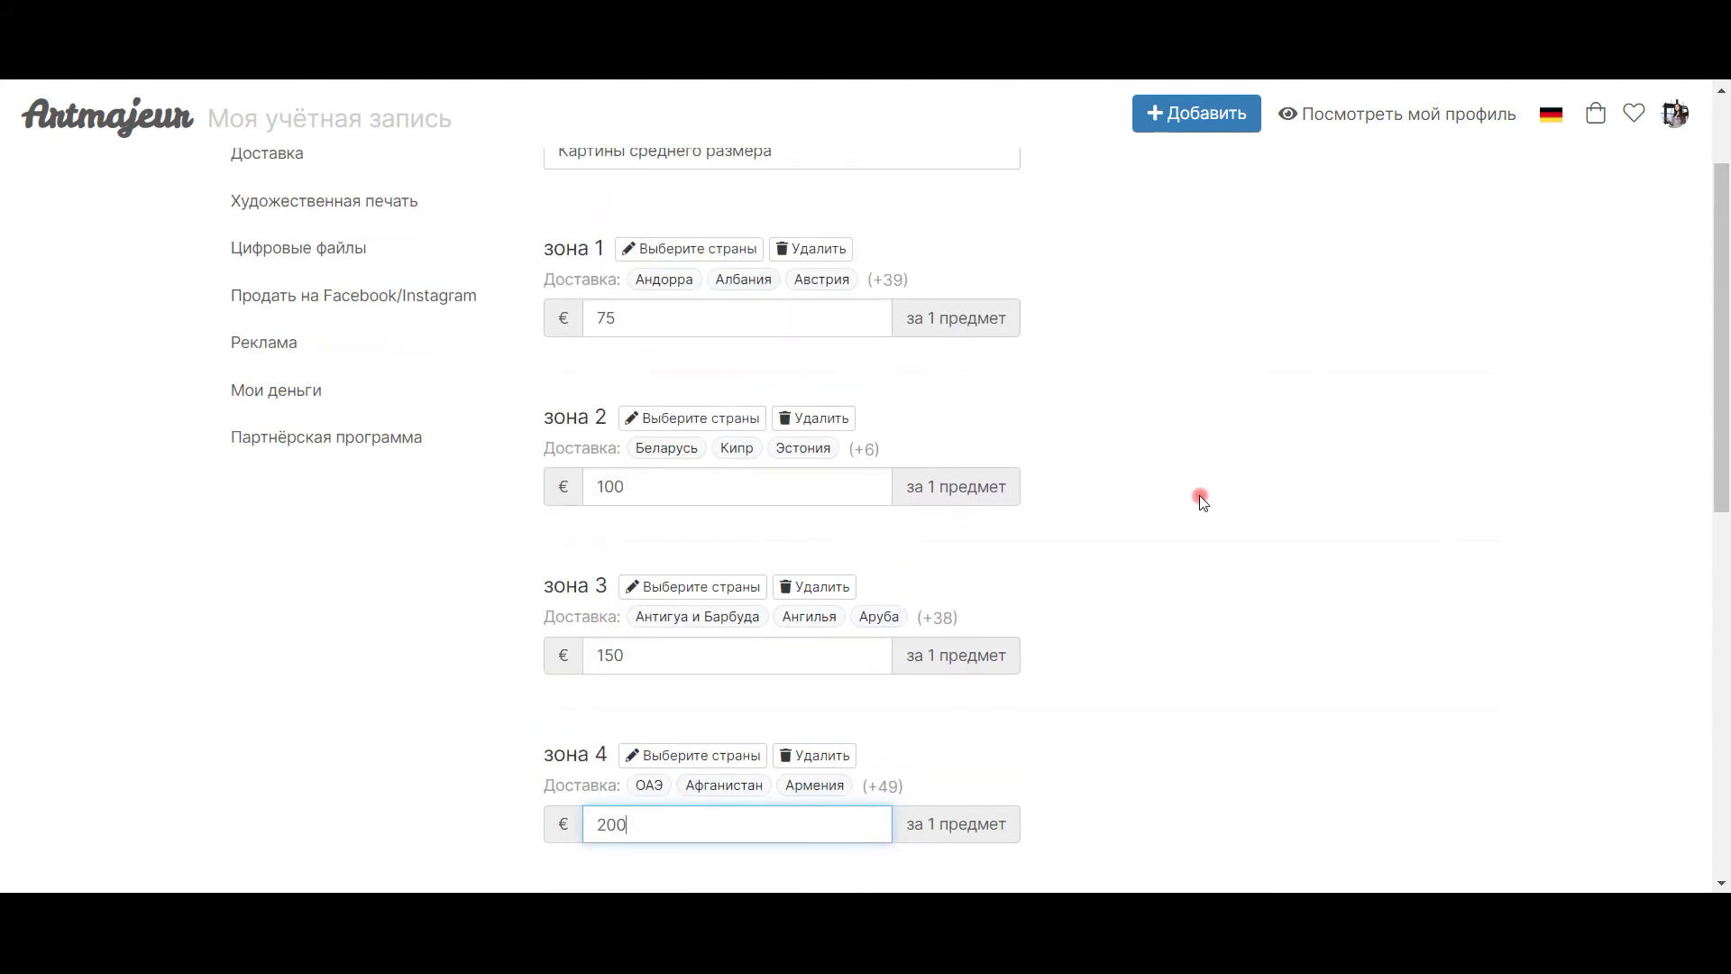
scroll(1200, 495, "up", 2)
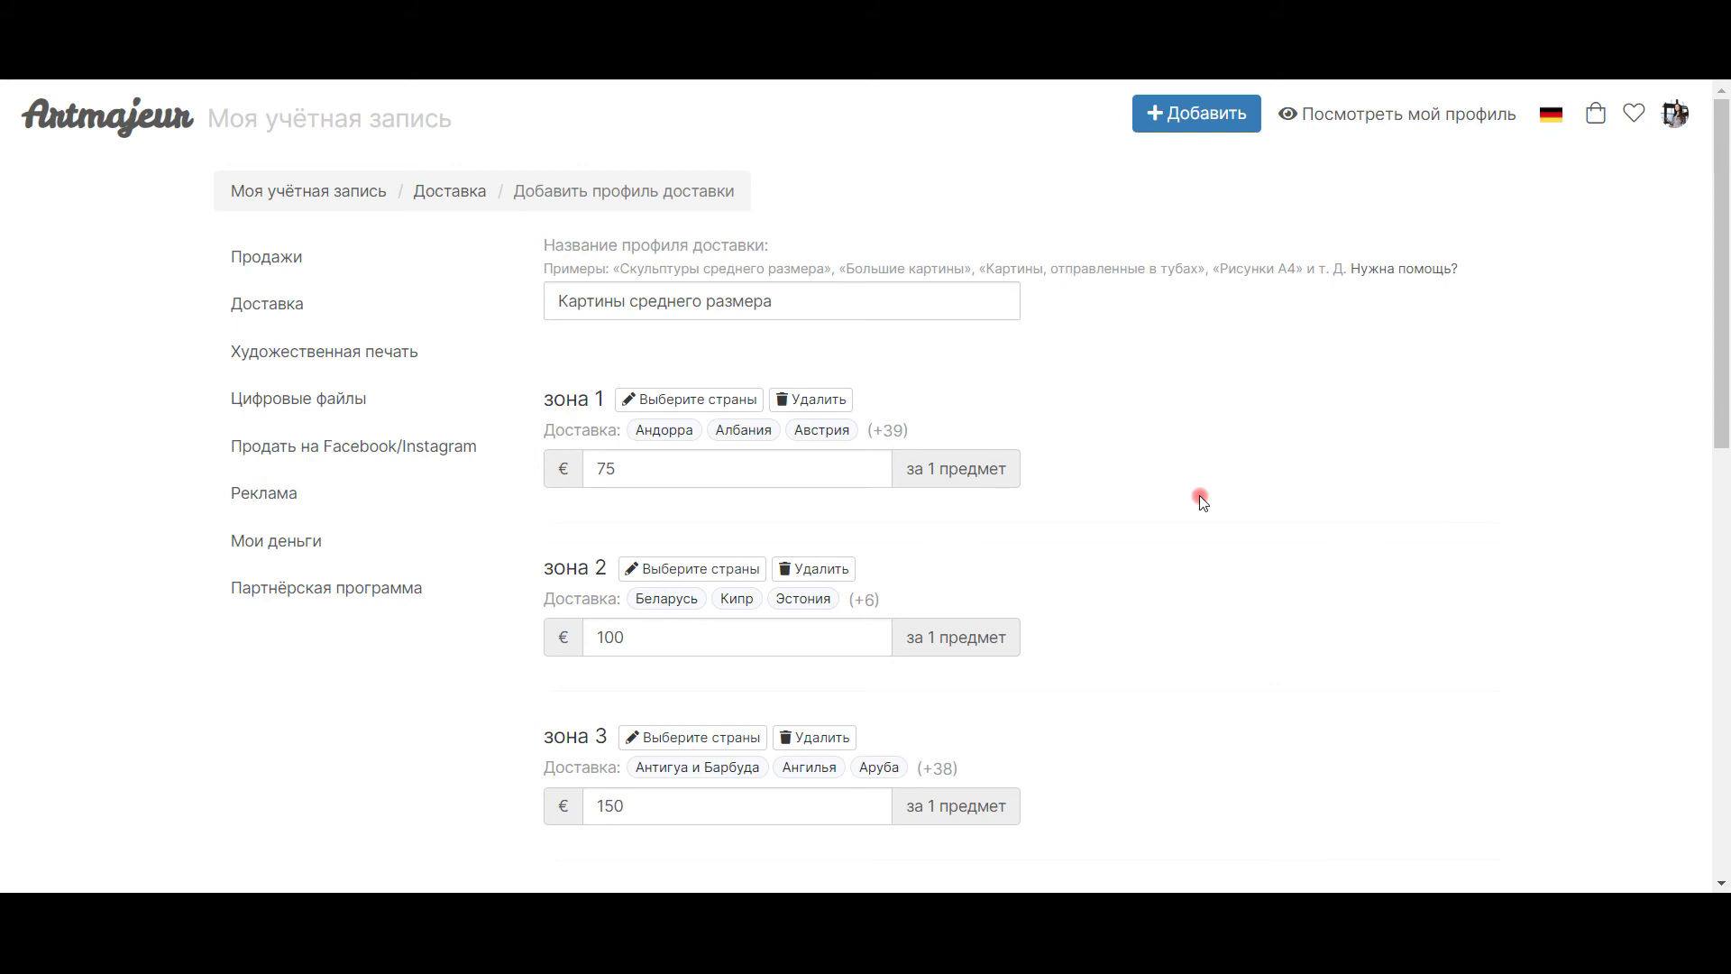
scroll(1253, 397, "down", 6)
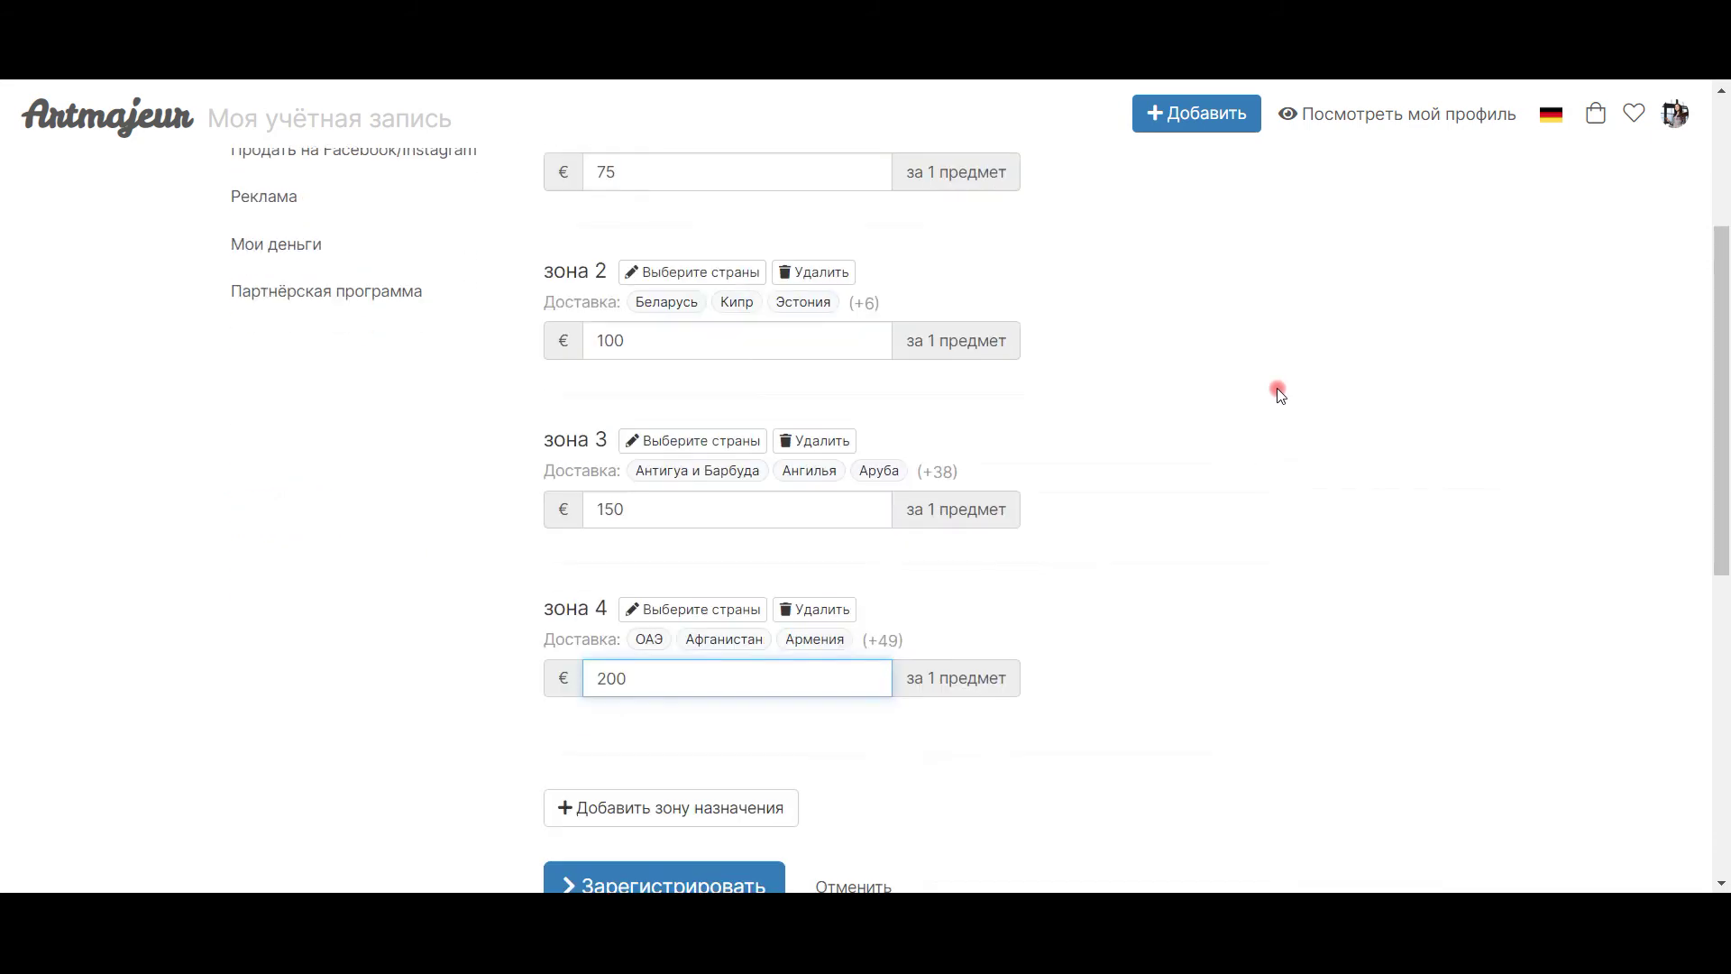
scroll(1273, 442, "up", 6)
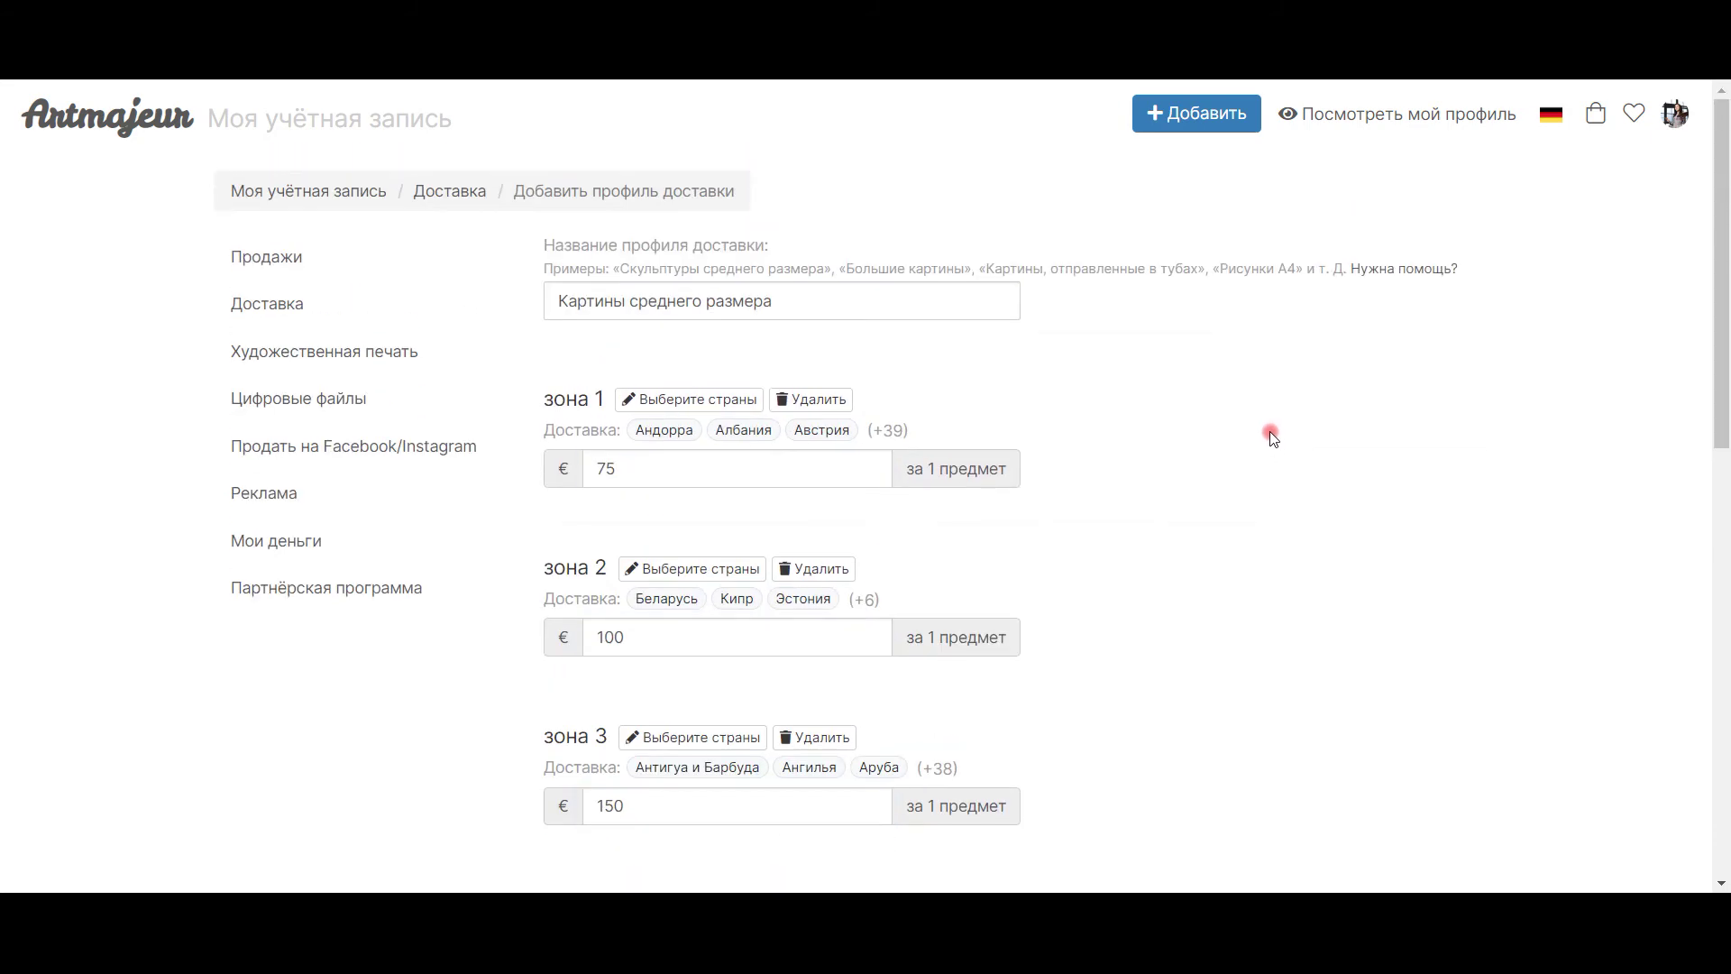
scroll(1248, 416, "down", 6)
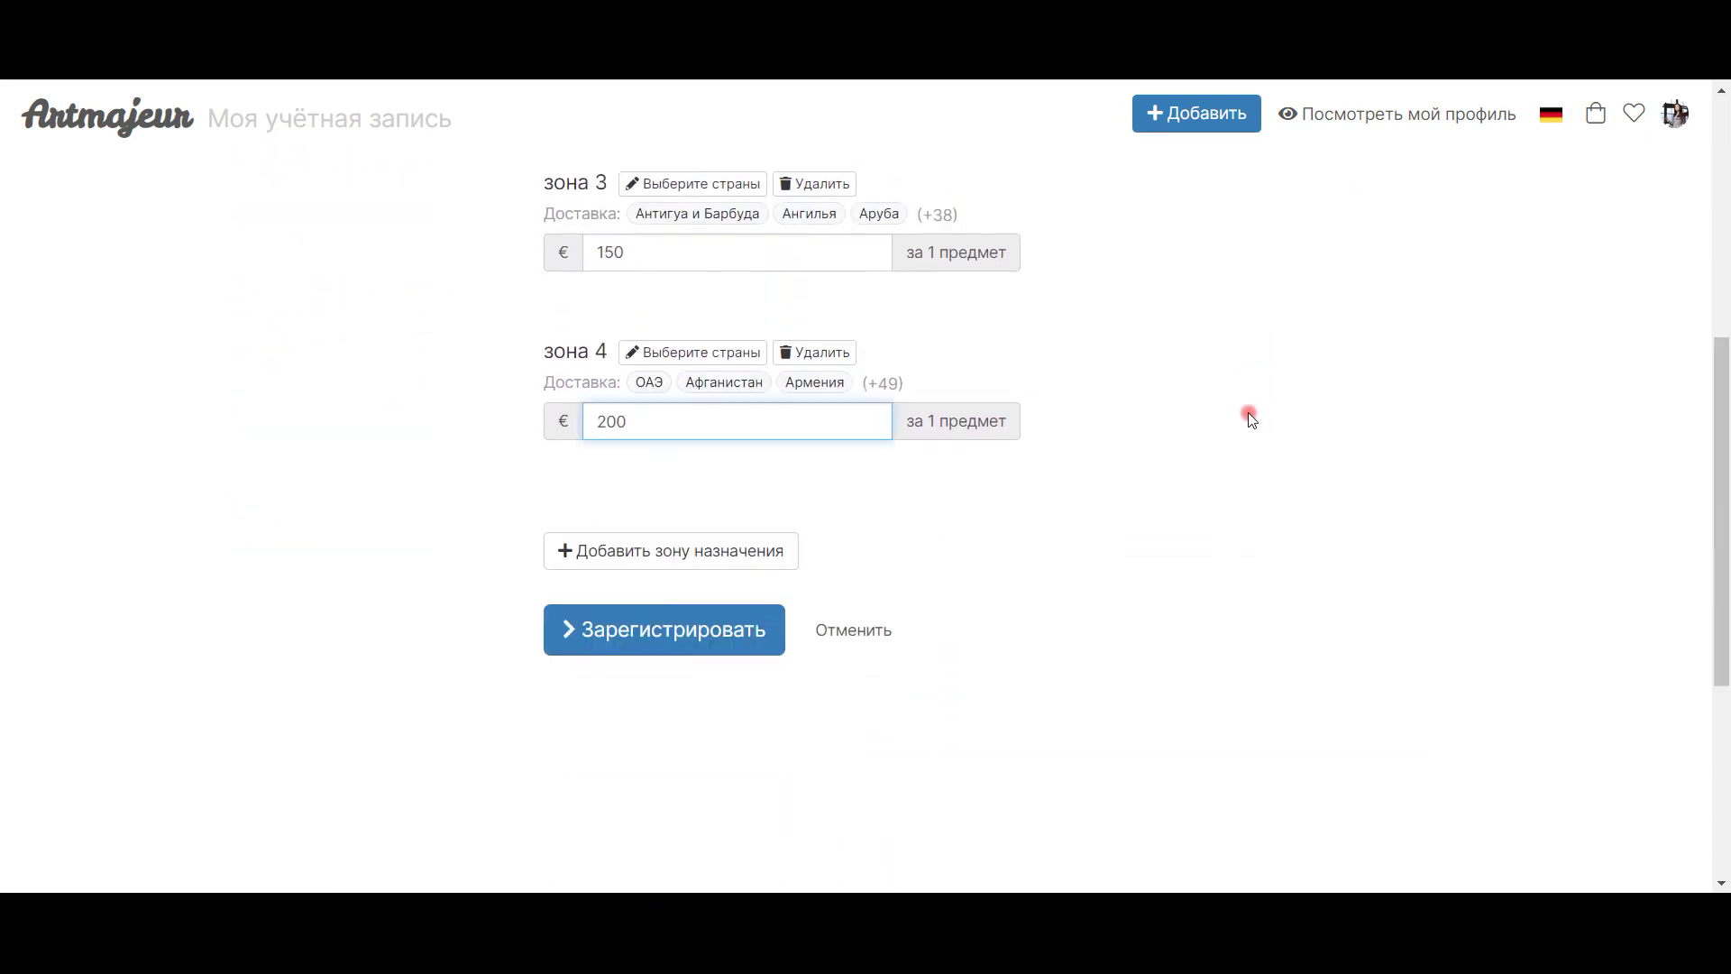
left_click(735, 588)
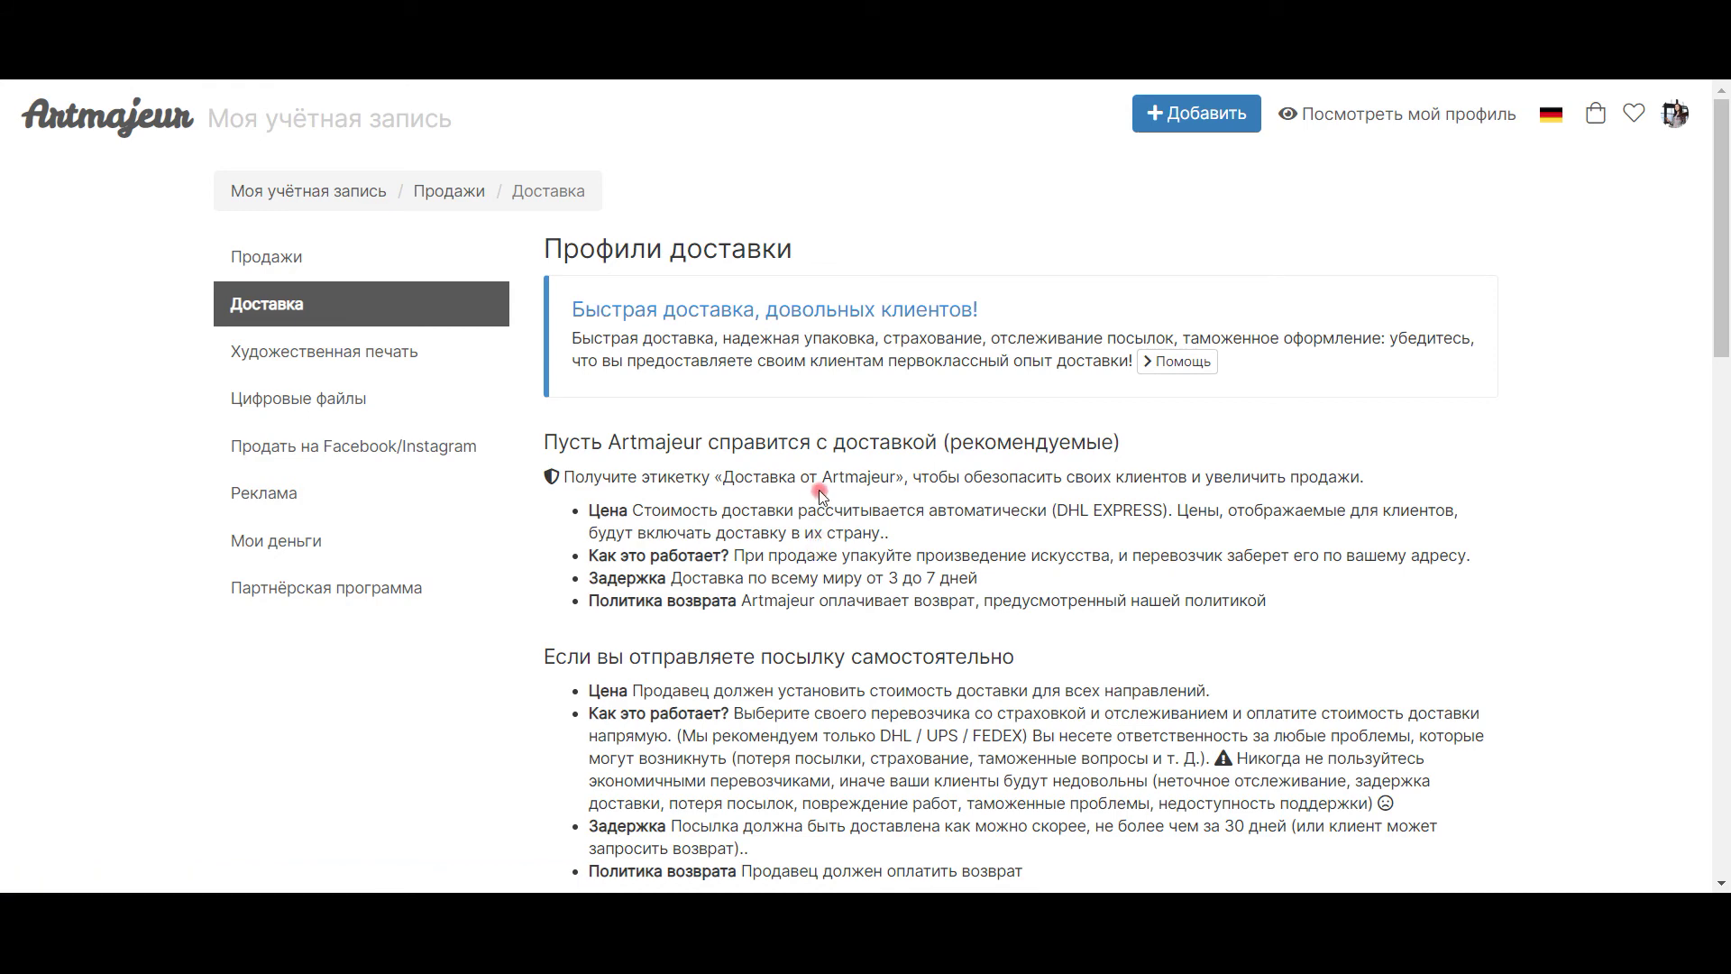
Check the saved profile among the custom shipping profiles and return to the account settings page.
scroll(823, 484, "down", 6)
scroll(825, 481, "down", 8)
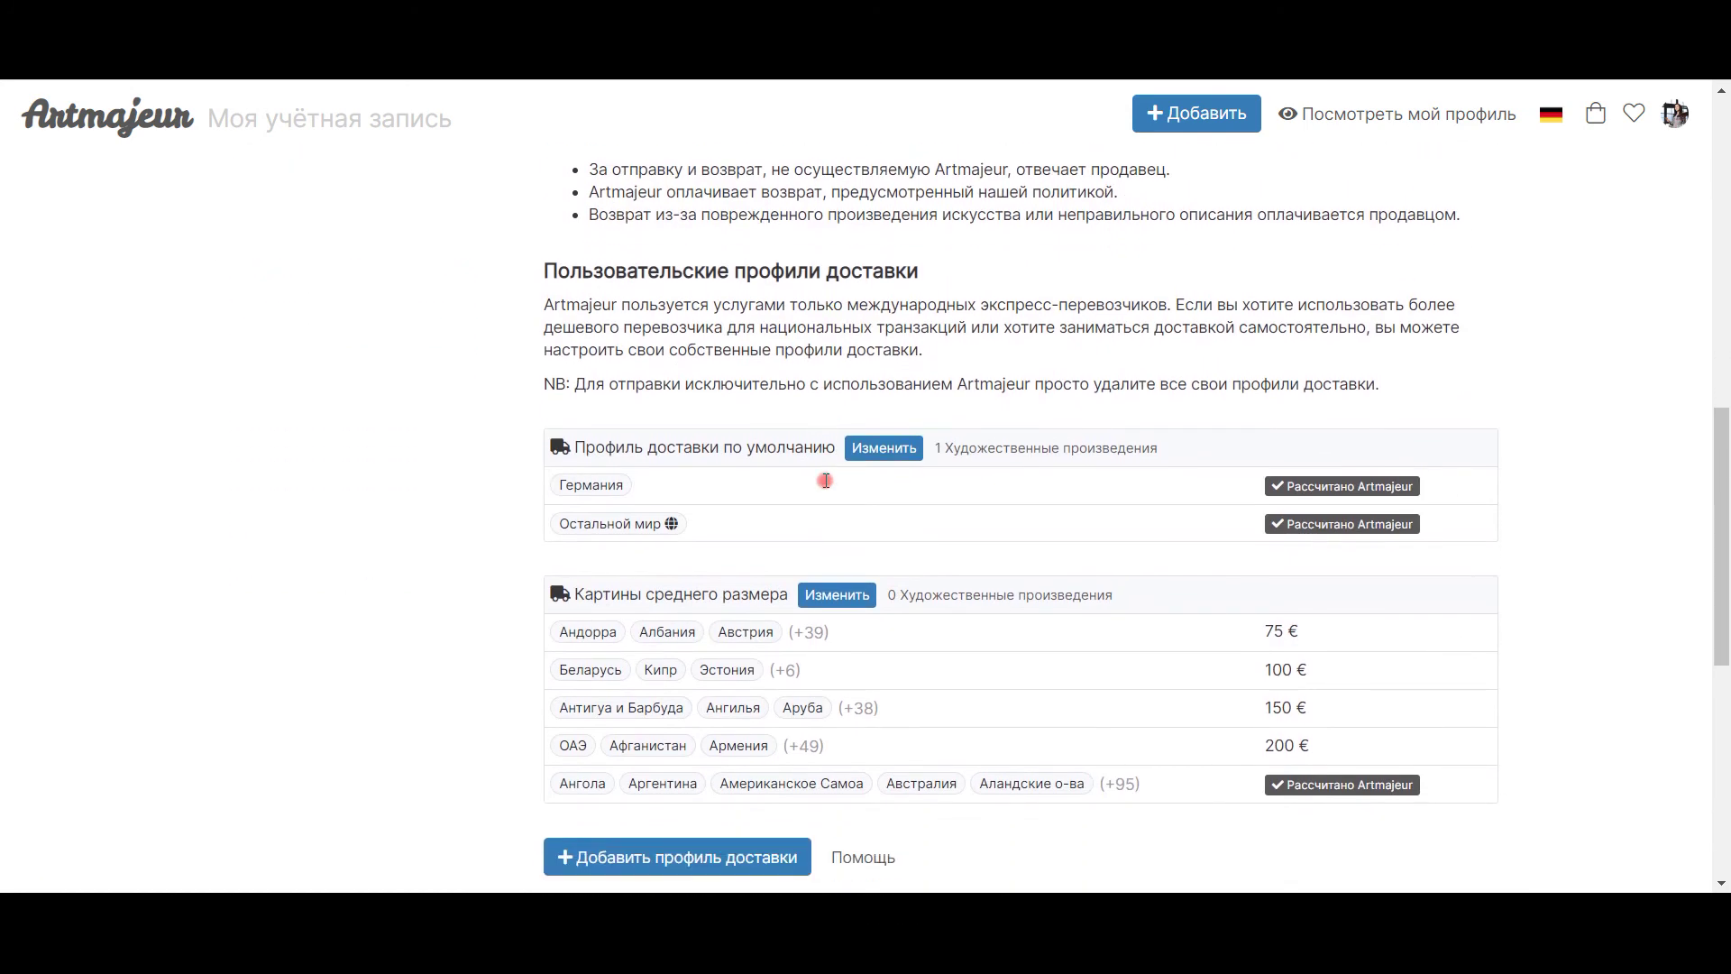
scroll(828, 478, "up", 10)
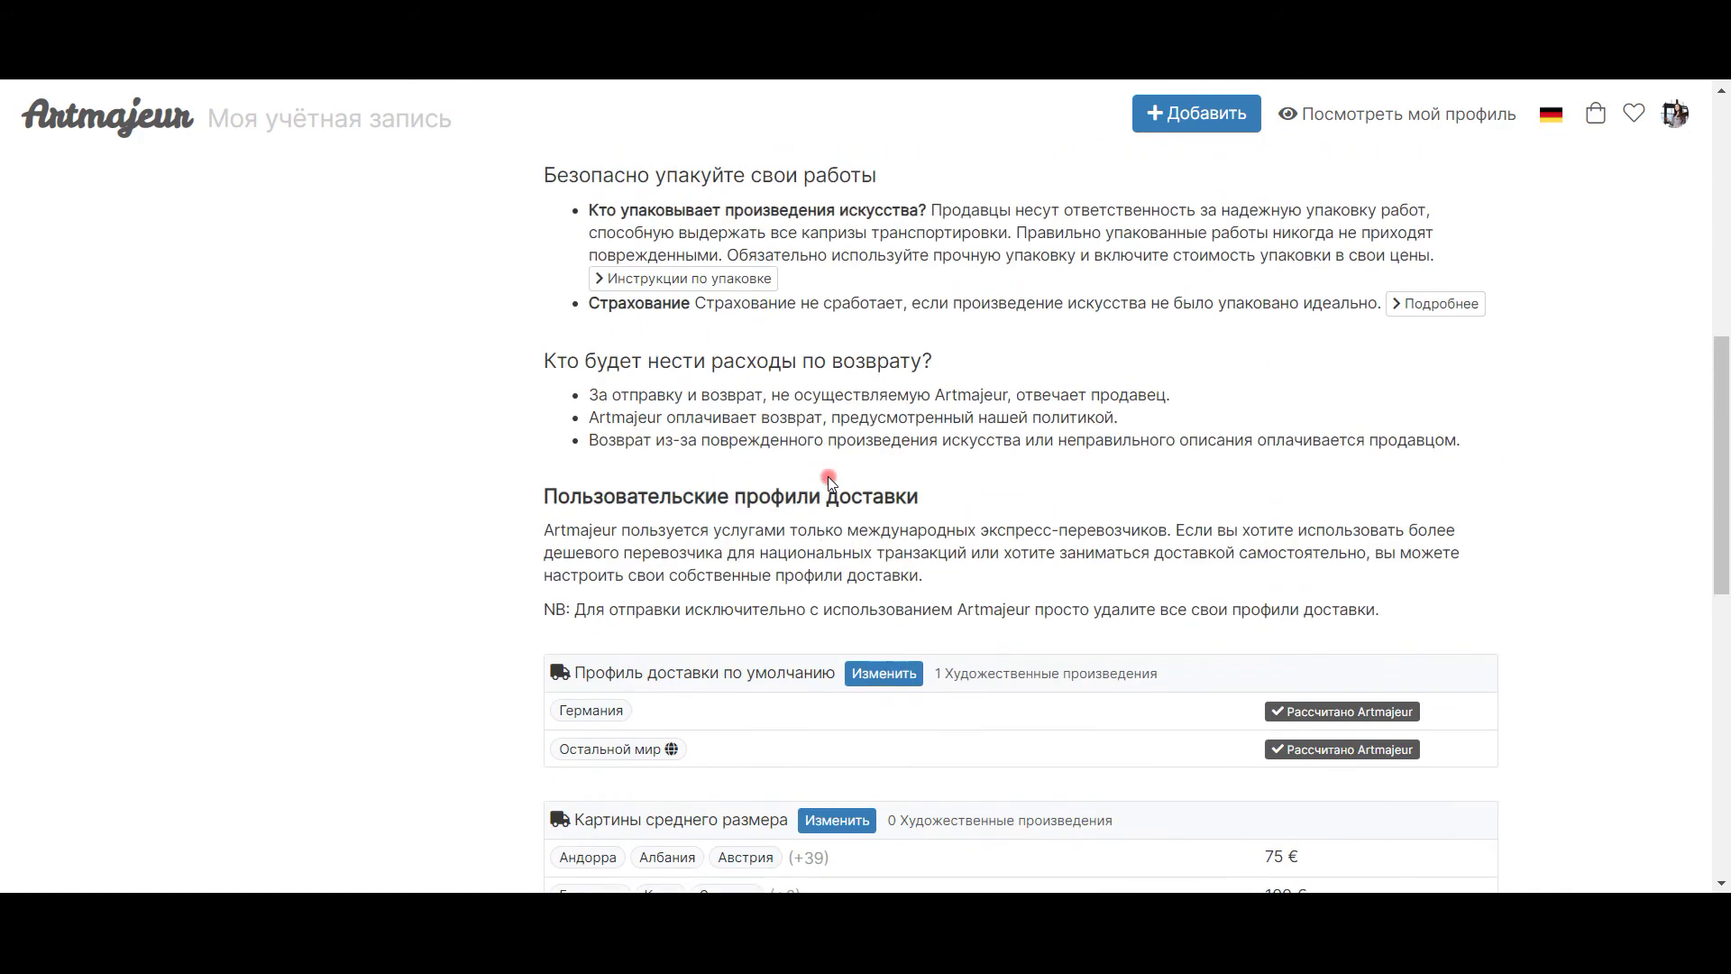
key("alt+Left")
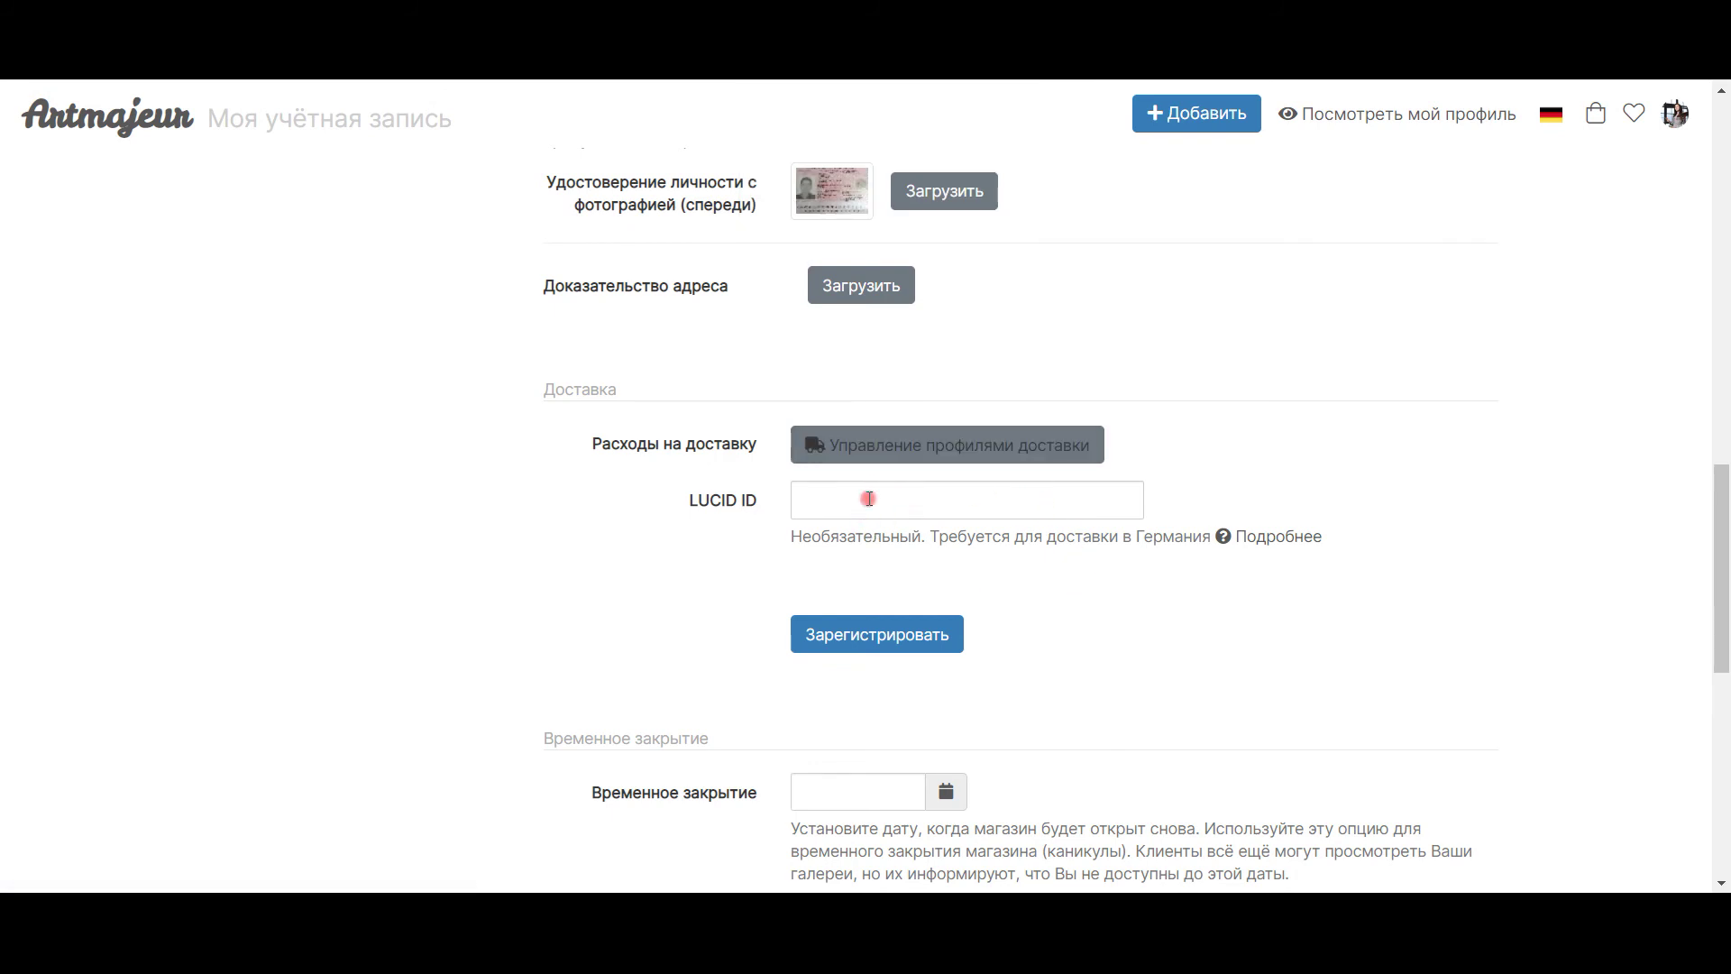
Set the shop reopening date under "Временное закрытие" to 2022-12-31.
scroll(1170, 651, "down", 2)
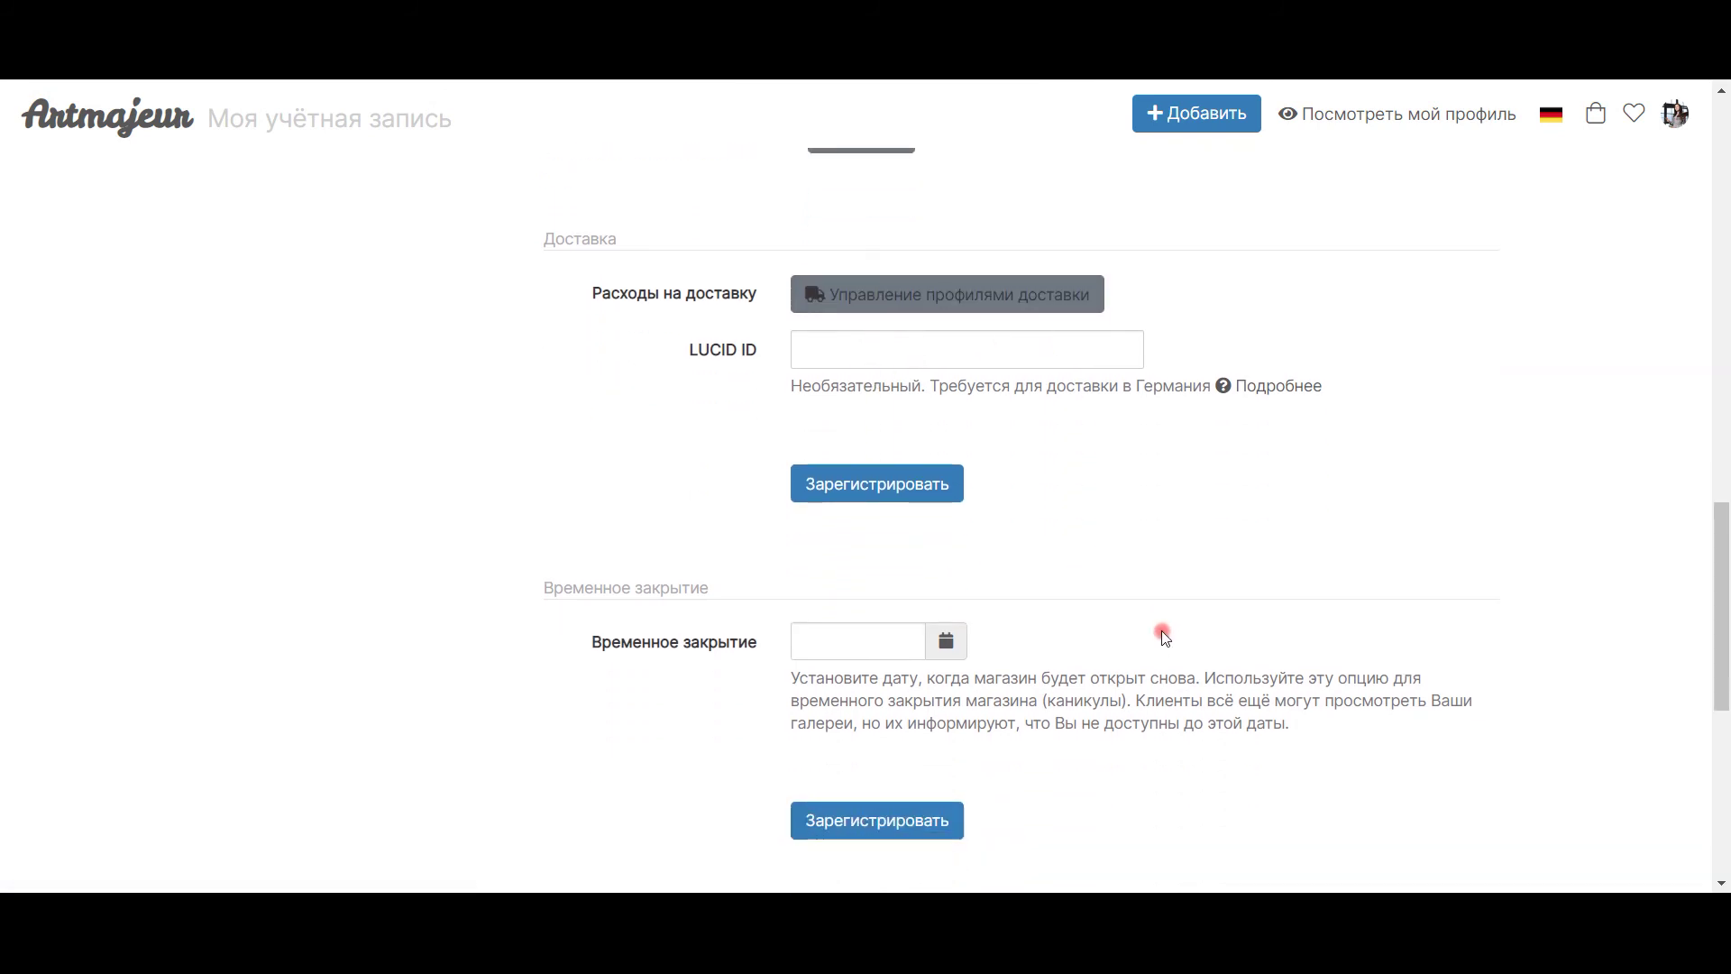
left_click(843, 629)
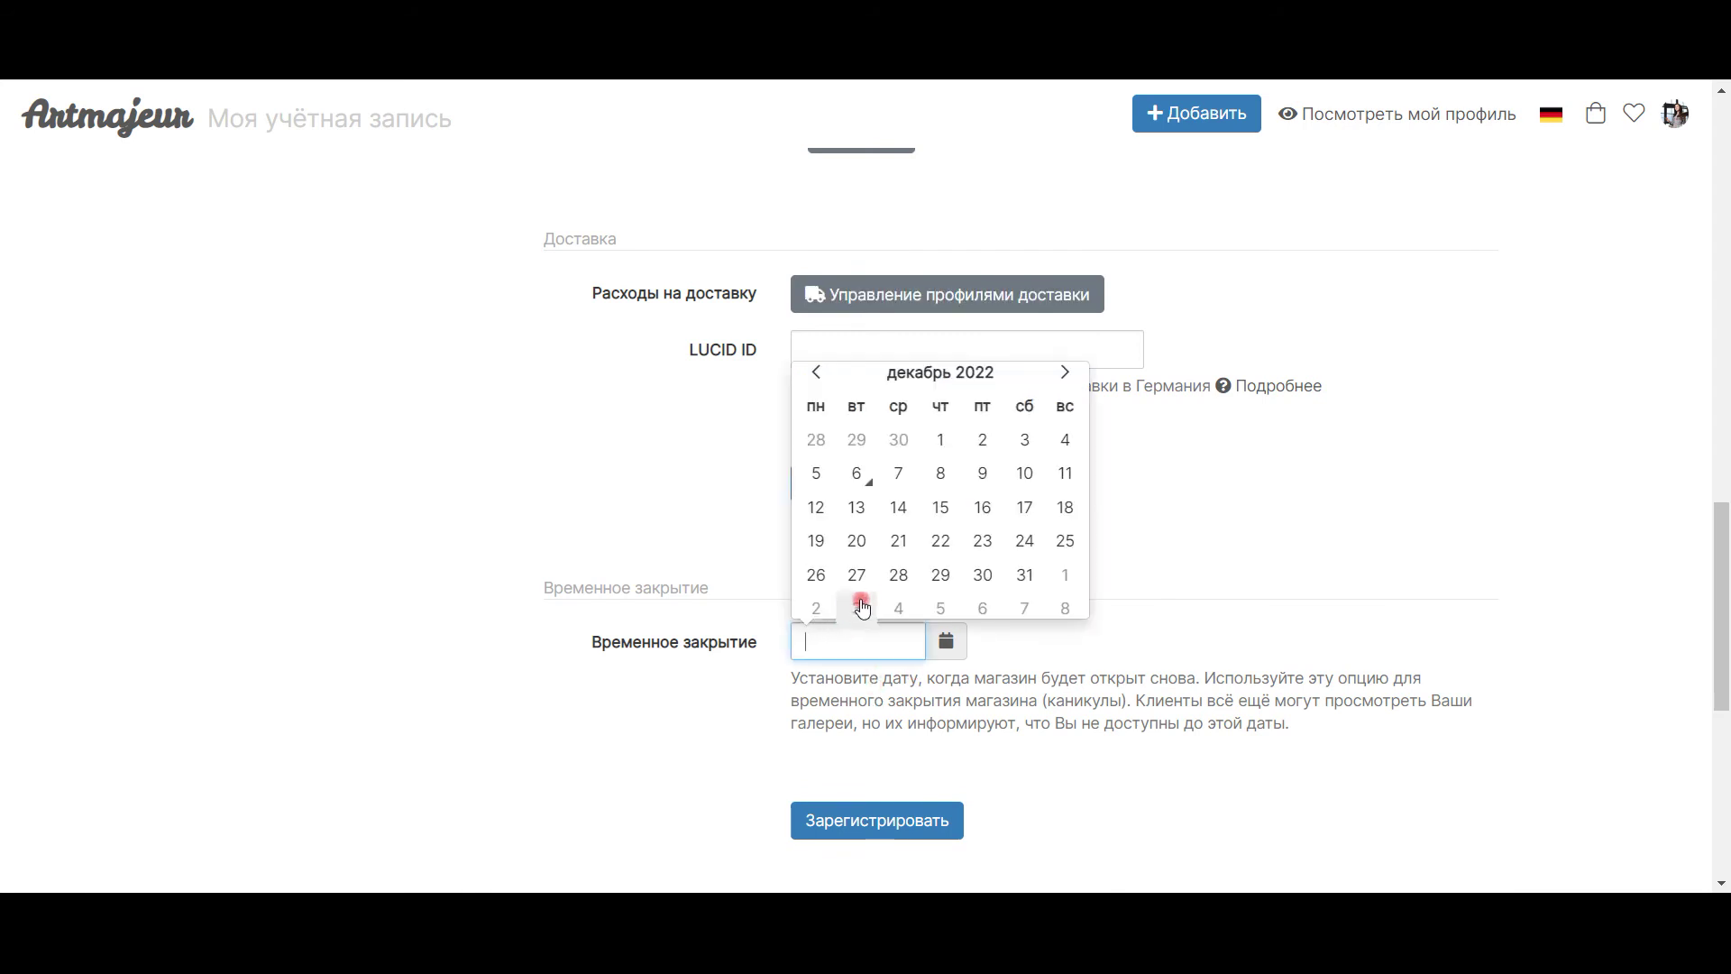
left_click(1024, 575)
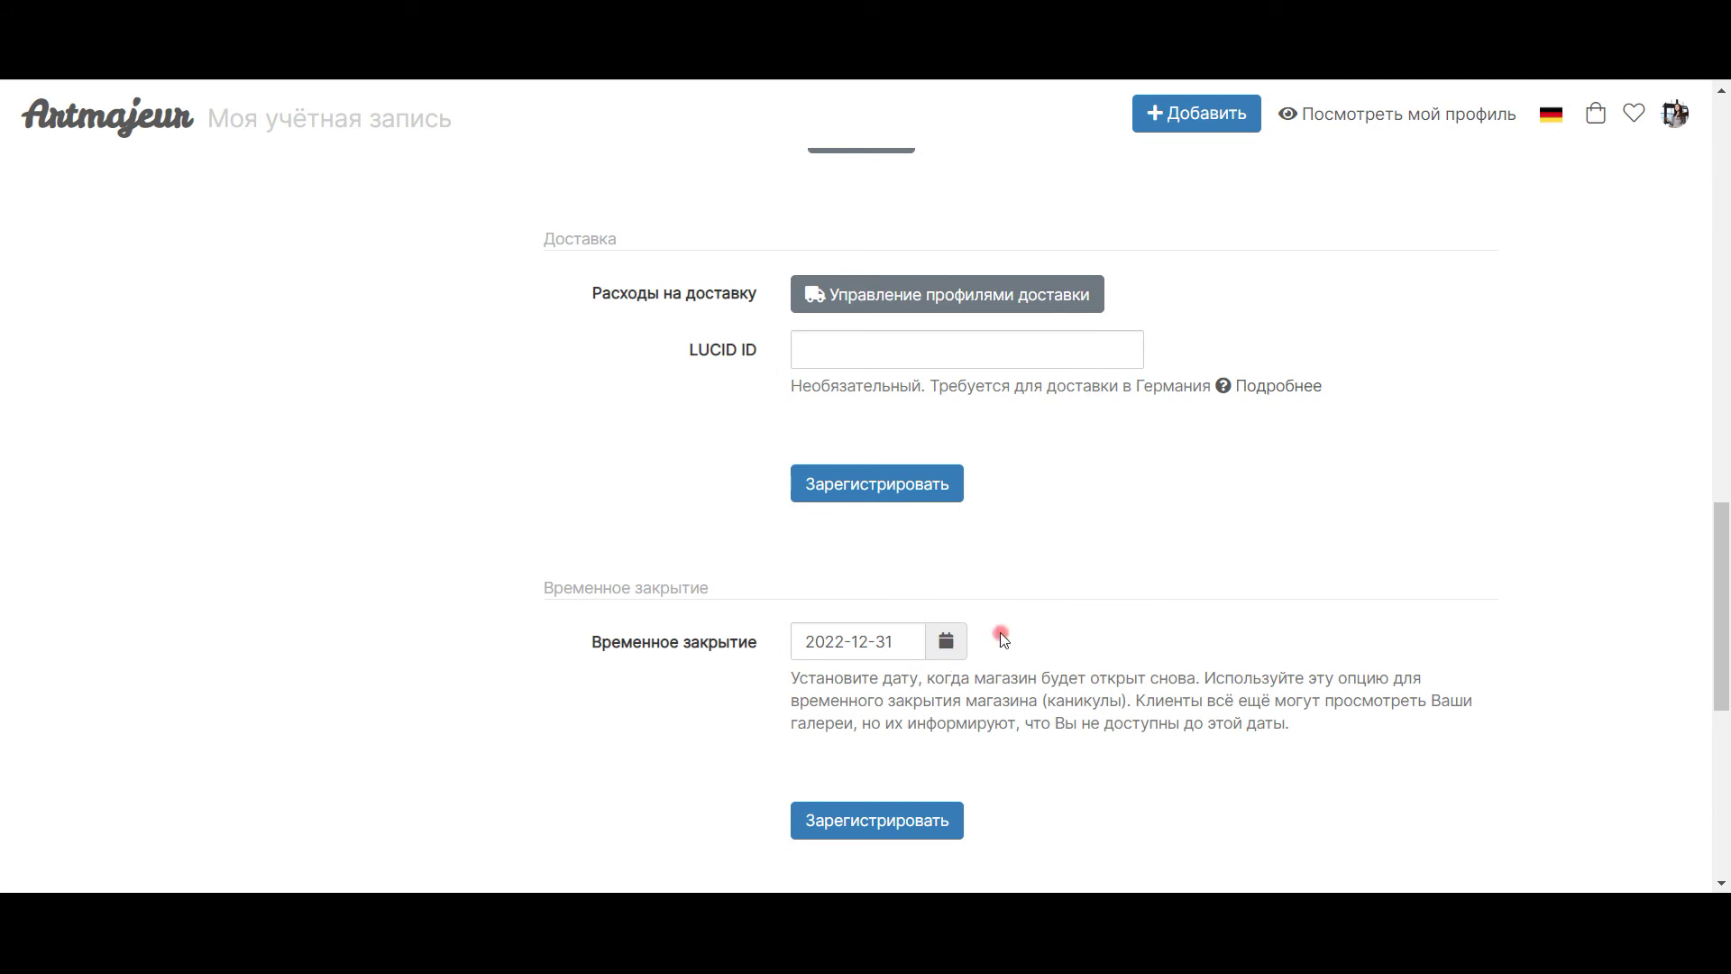
Change the shop reopening date under "Временное закрытие" to 2022-12-12.
scroll(1003, 634, "down", 1)
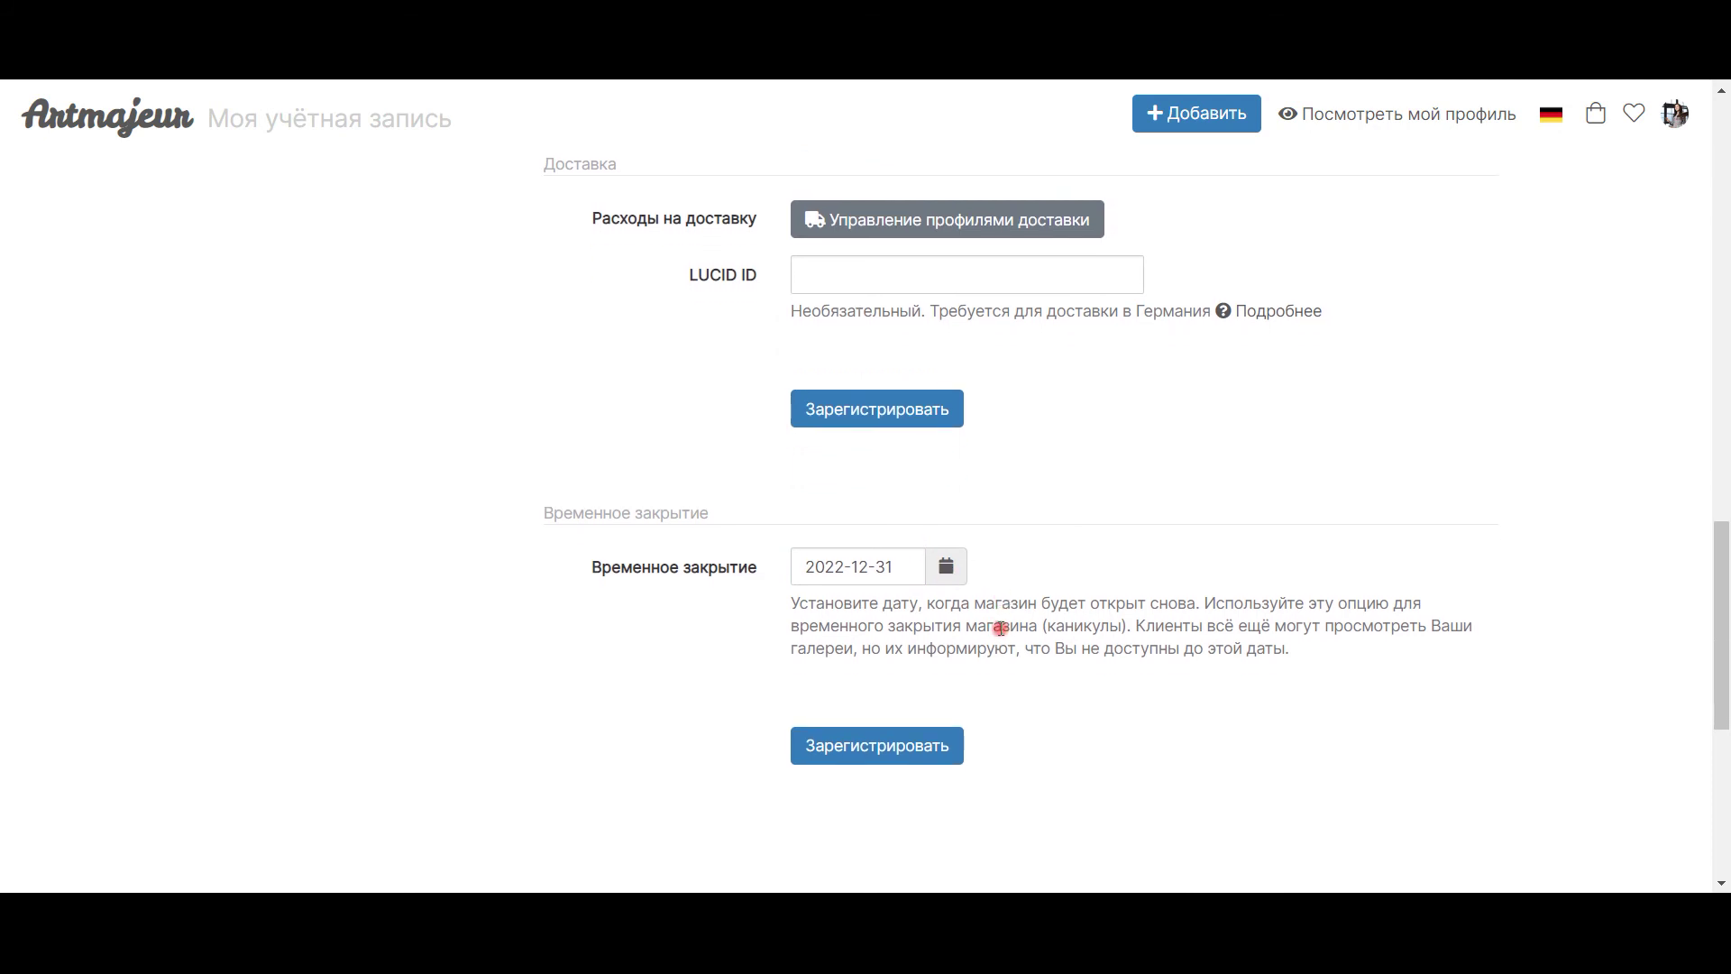
left_click(945, 573)
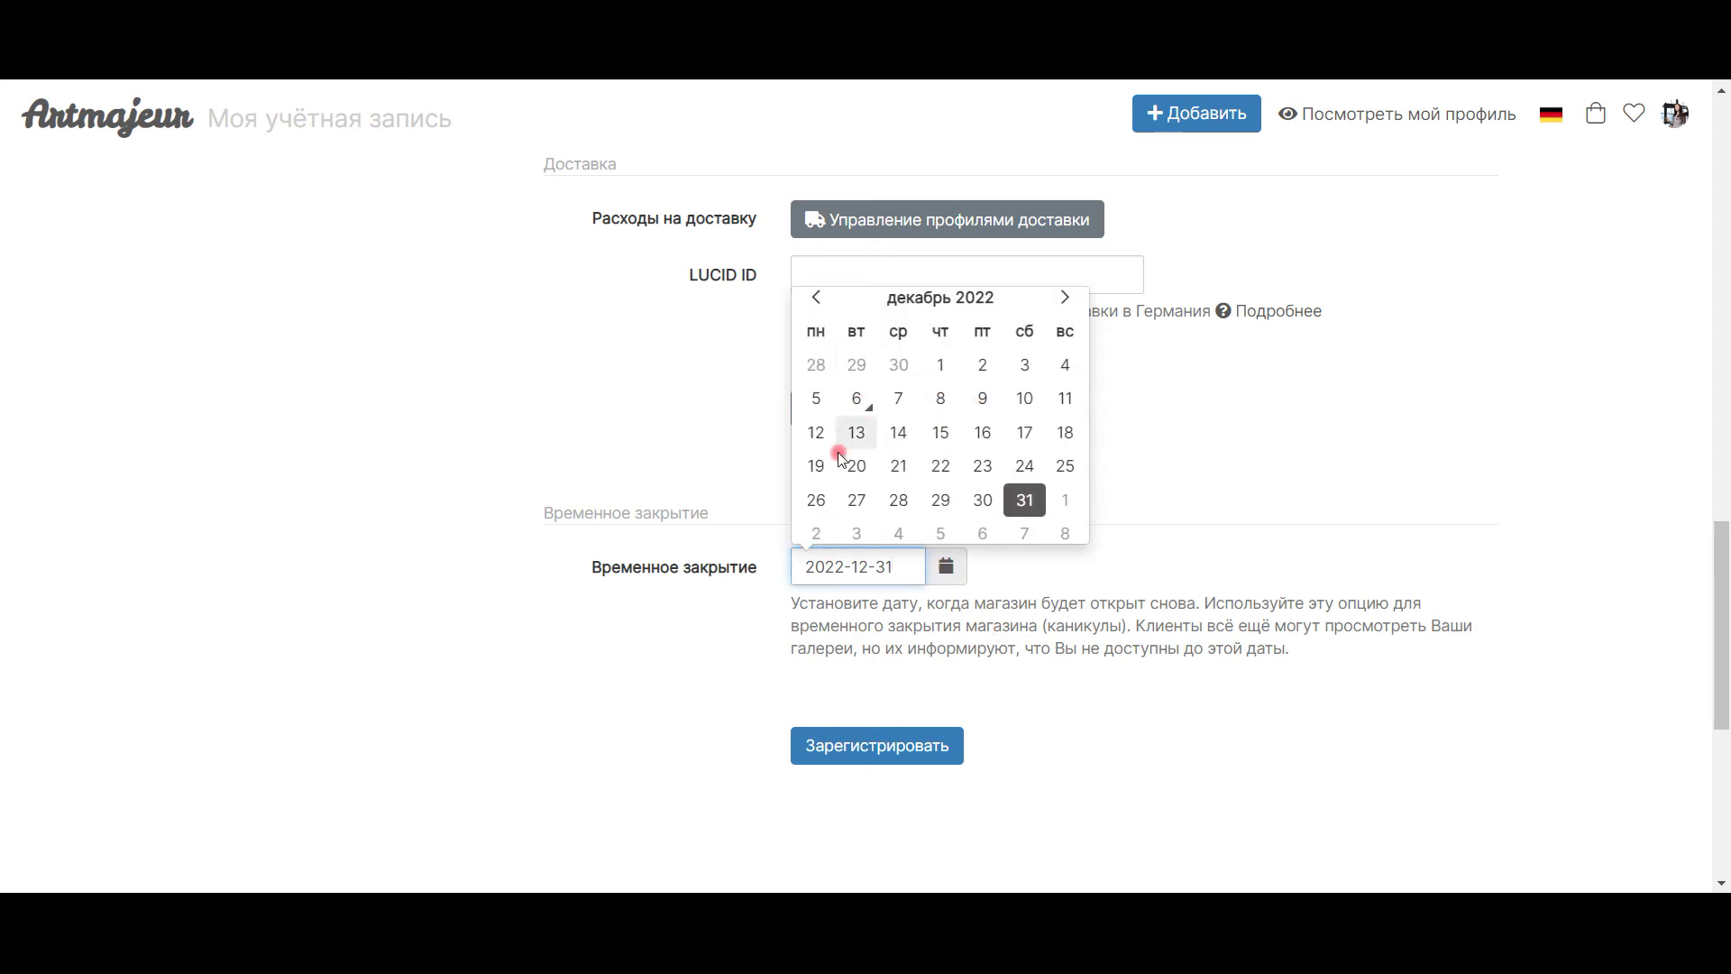
left_click(820, 432)
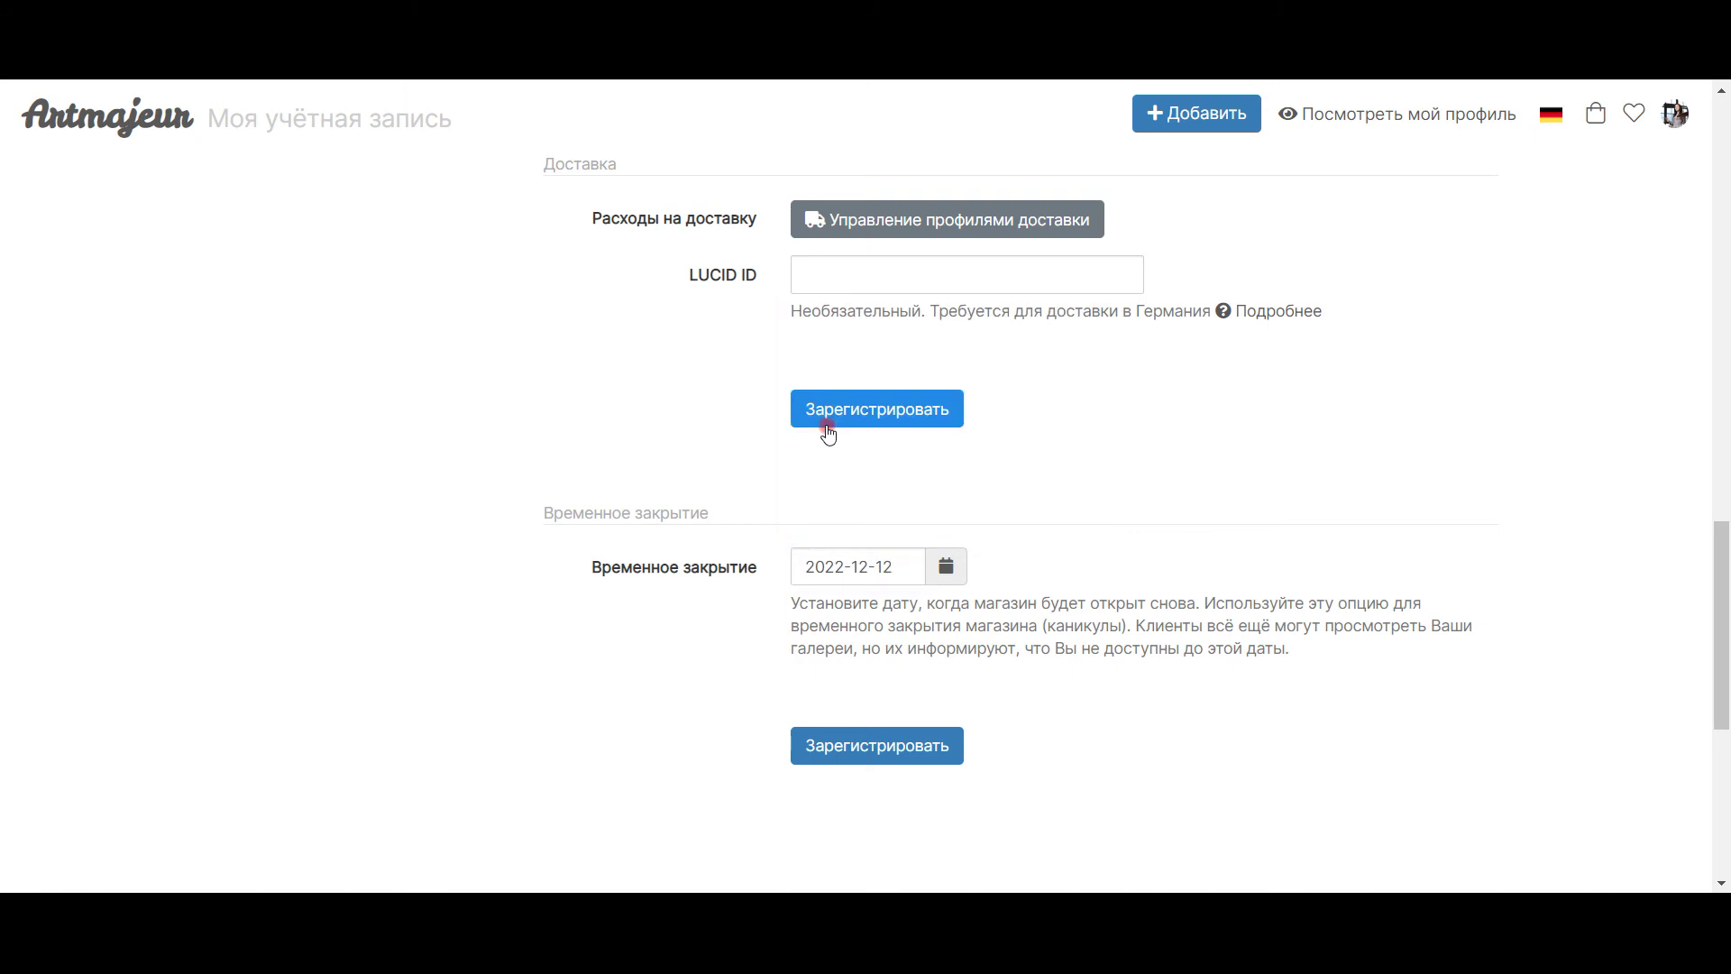
Save the temporary closure setting with the reopening date 2022-12-12 in the "Настроить продажи" settings.
scroll(1078, 545, "down", 3)
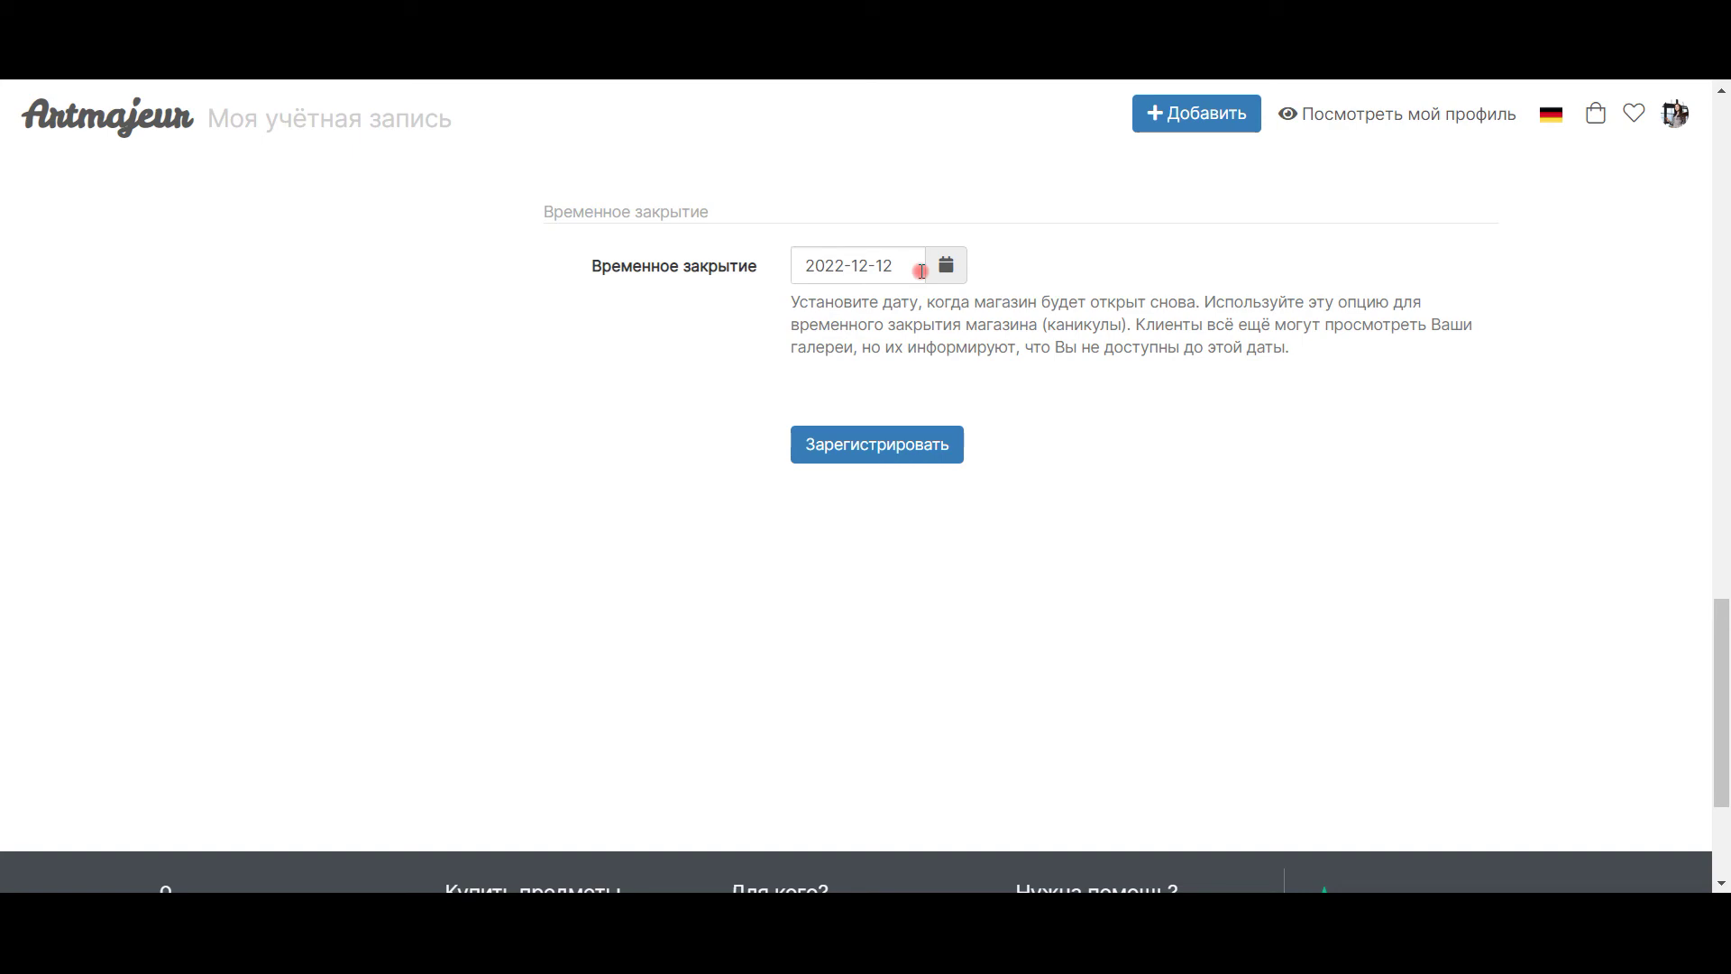
scroll(810, 331, "up", 20)
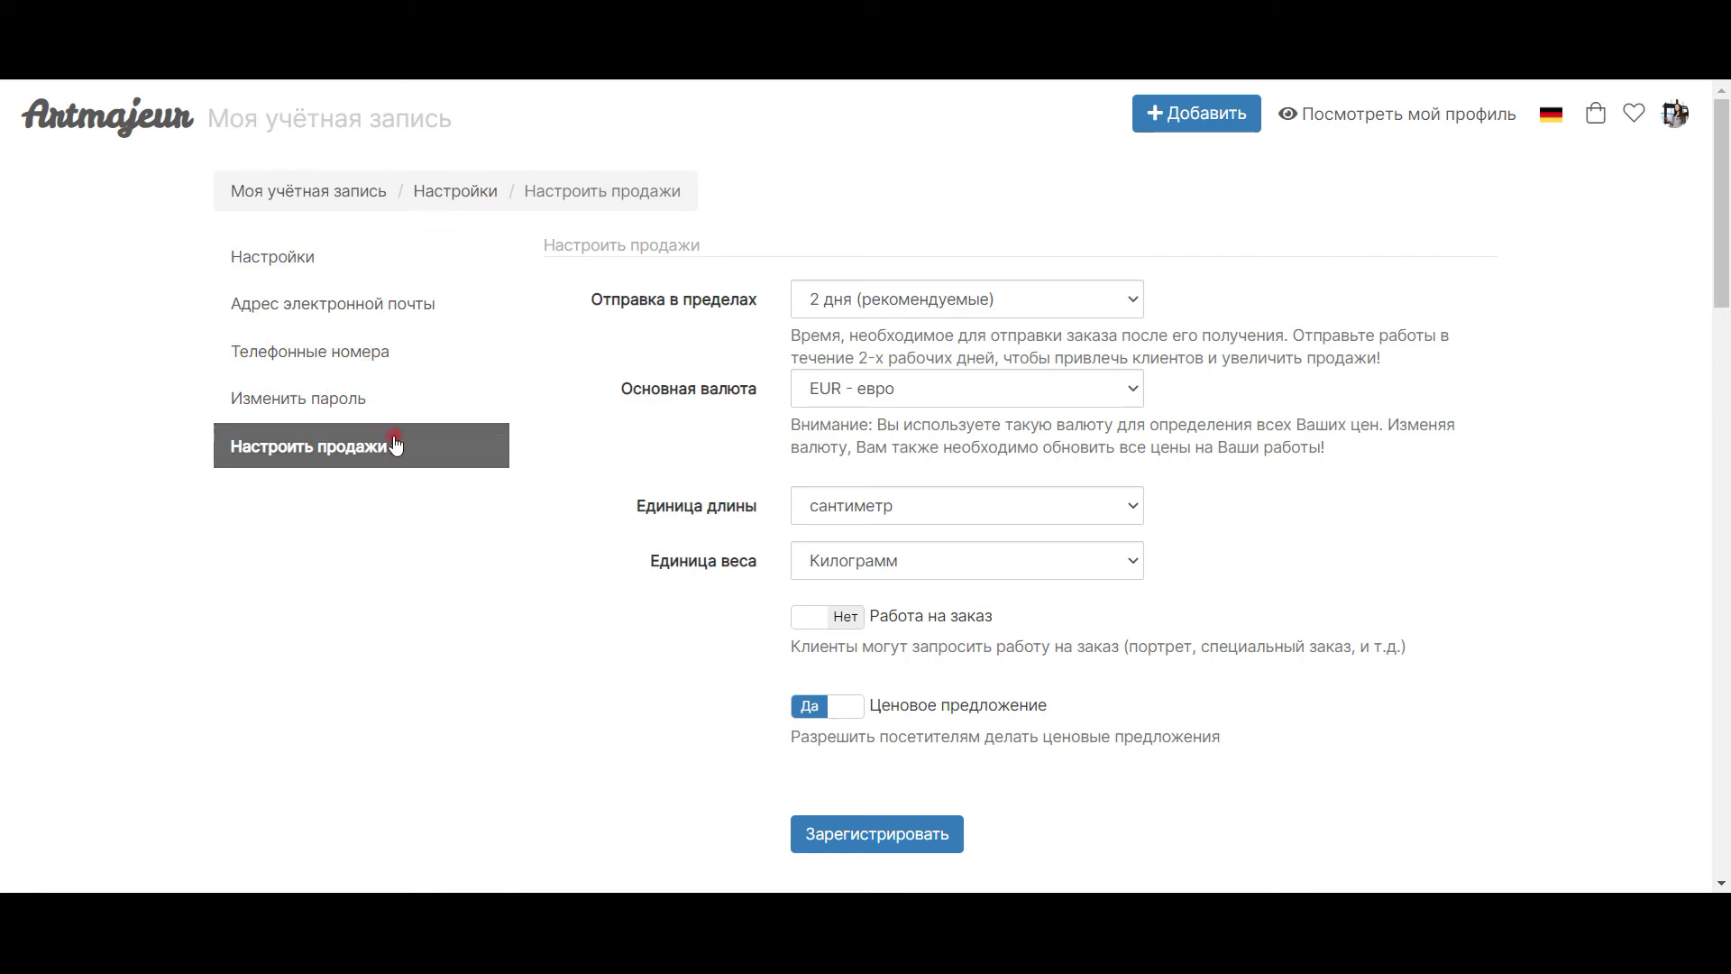
scroll(656, 450, "down", 6)
scroll(655, 451, "down", 10)
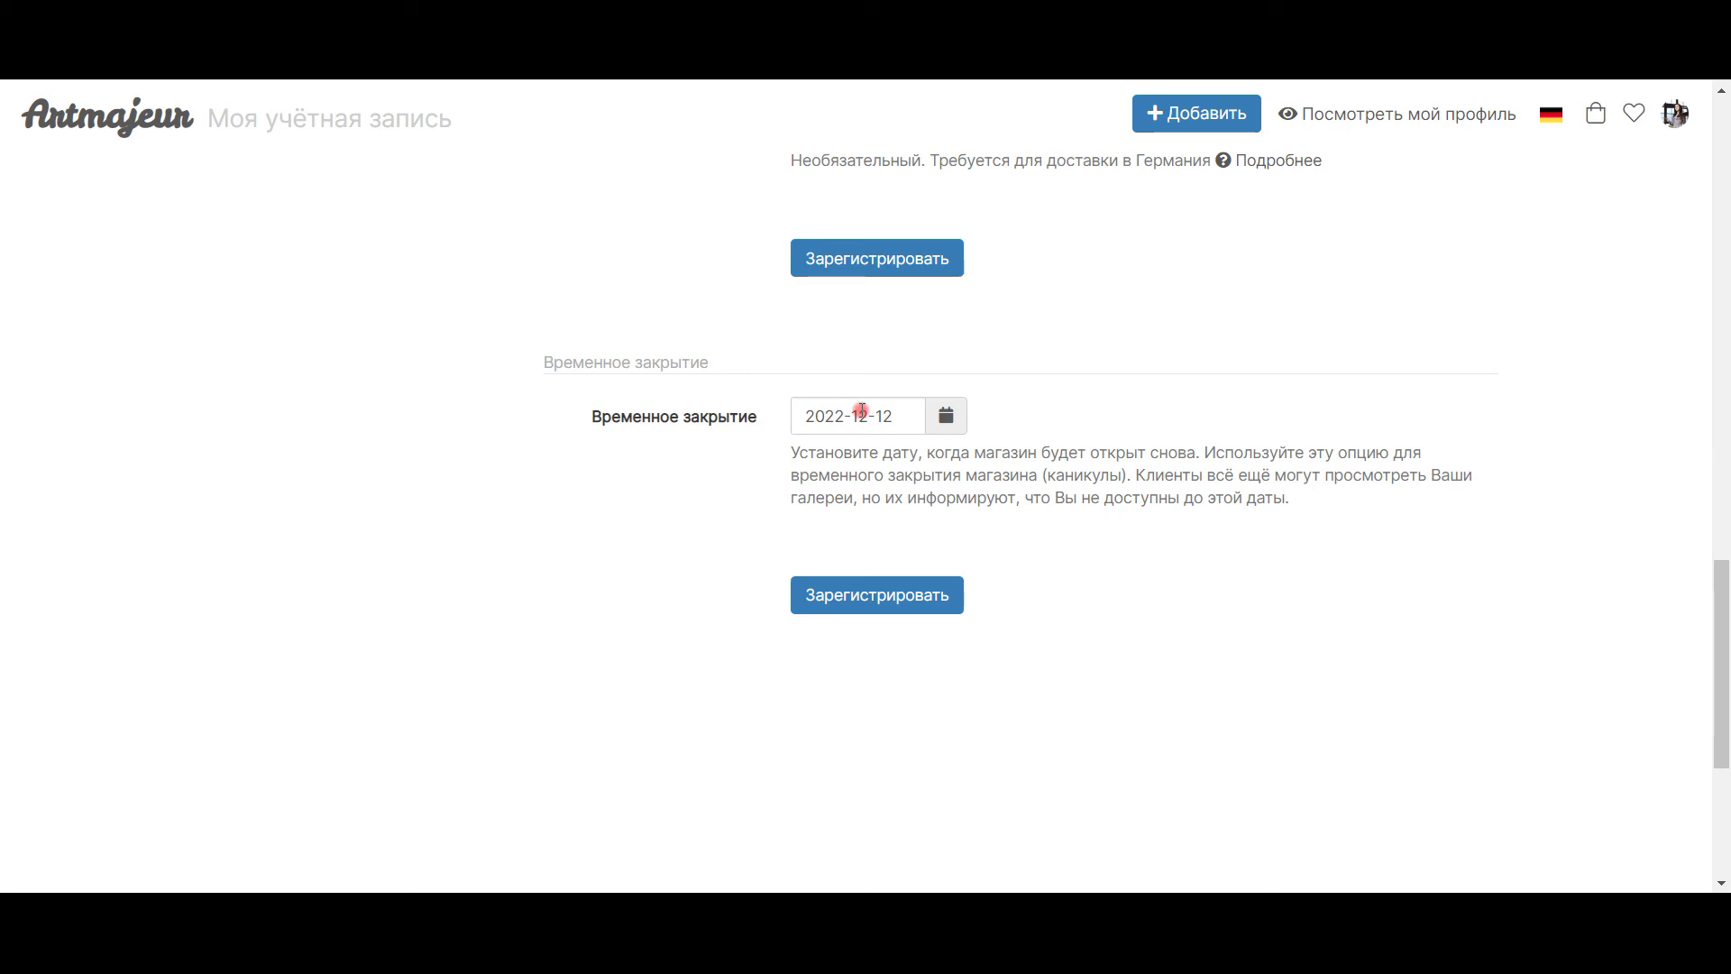
left_click(921, 597)
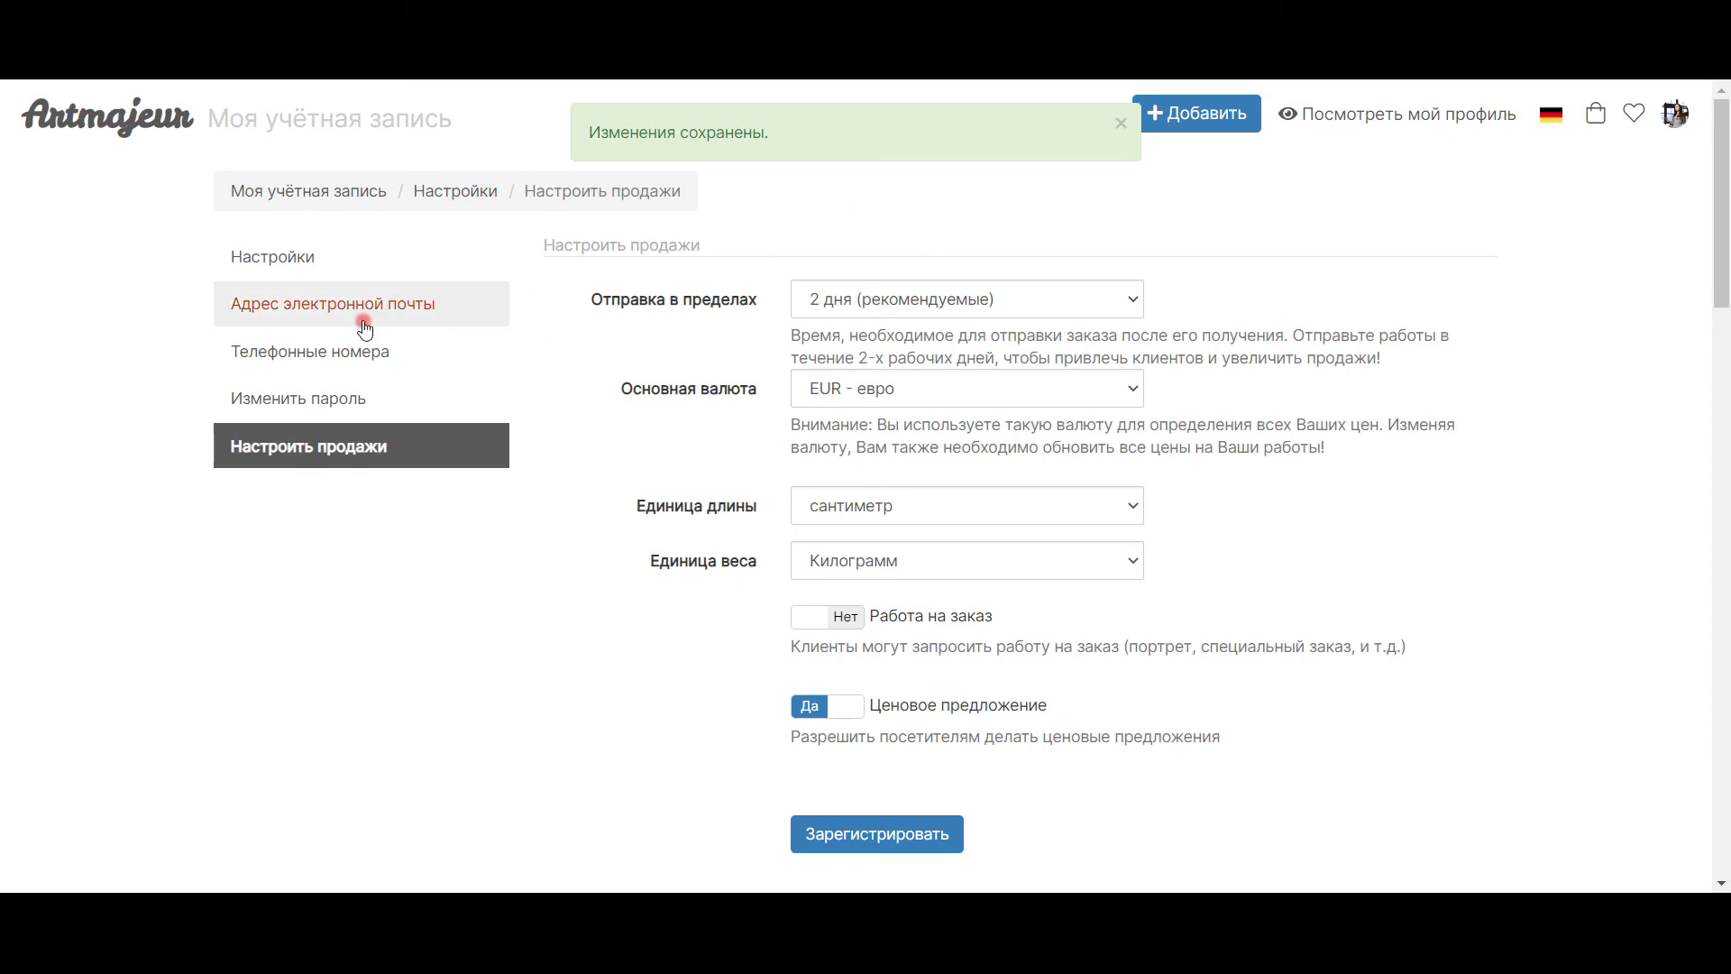
Return to the account home page and review the mandatory and recommended items missing from the incomplete profile.
left_click(325, 194)
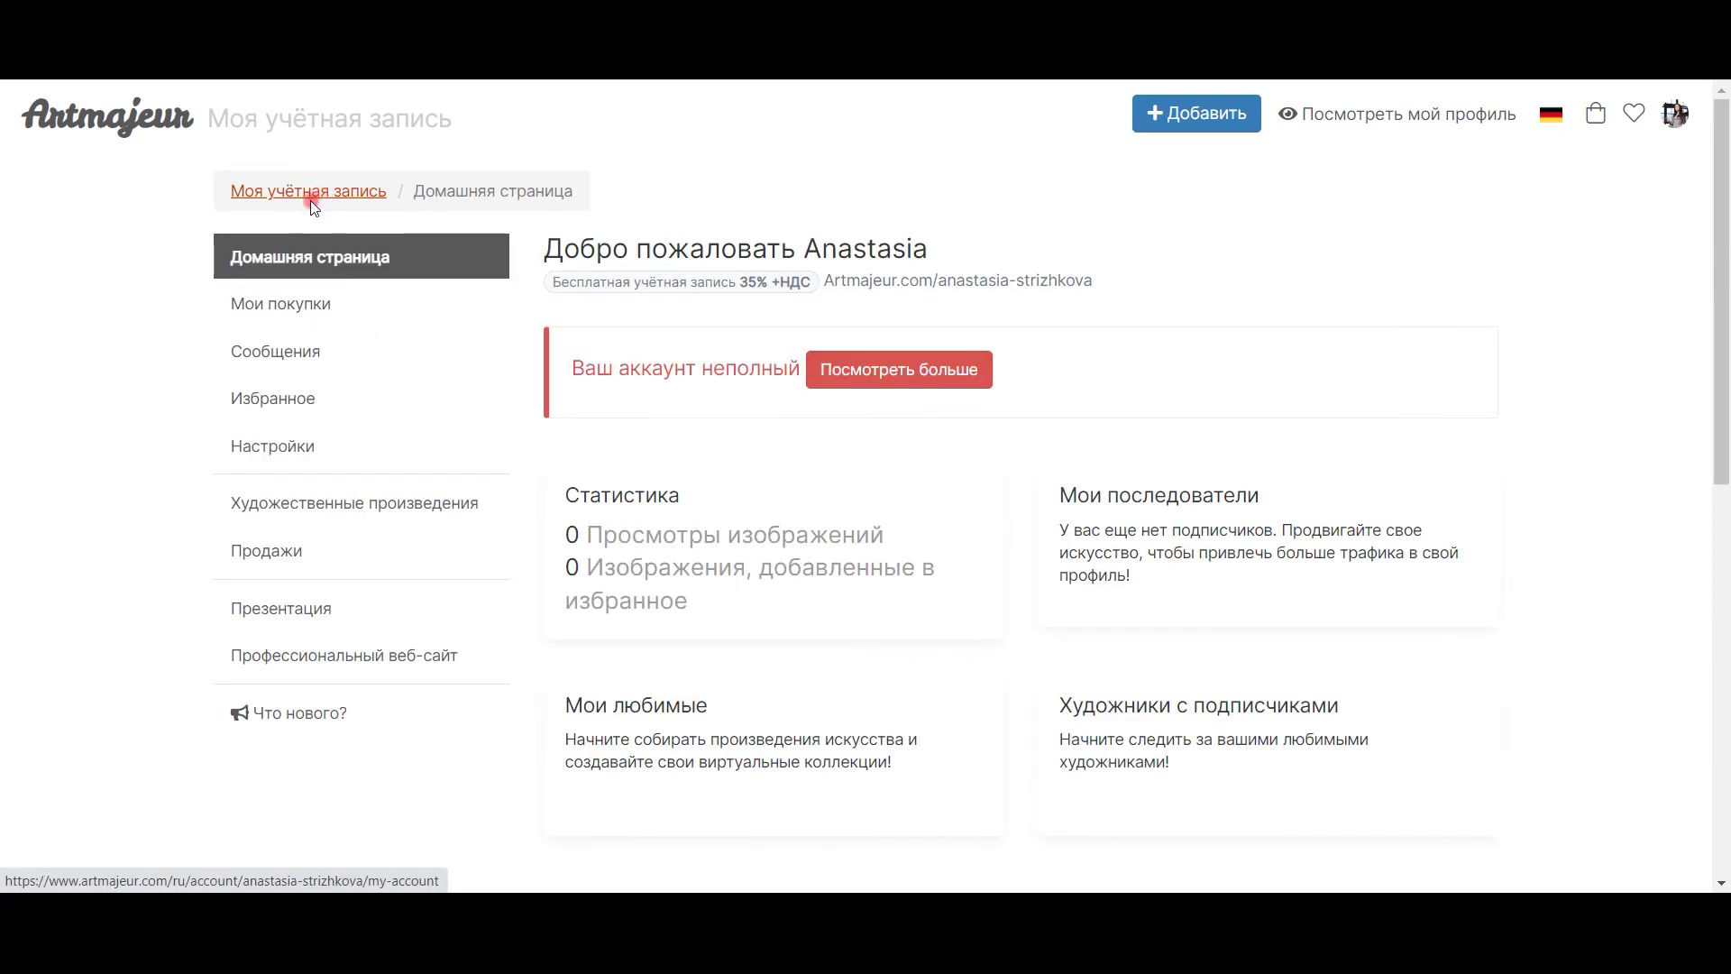
left_click(893, 373)
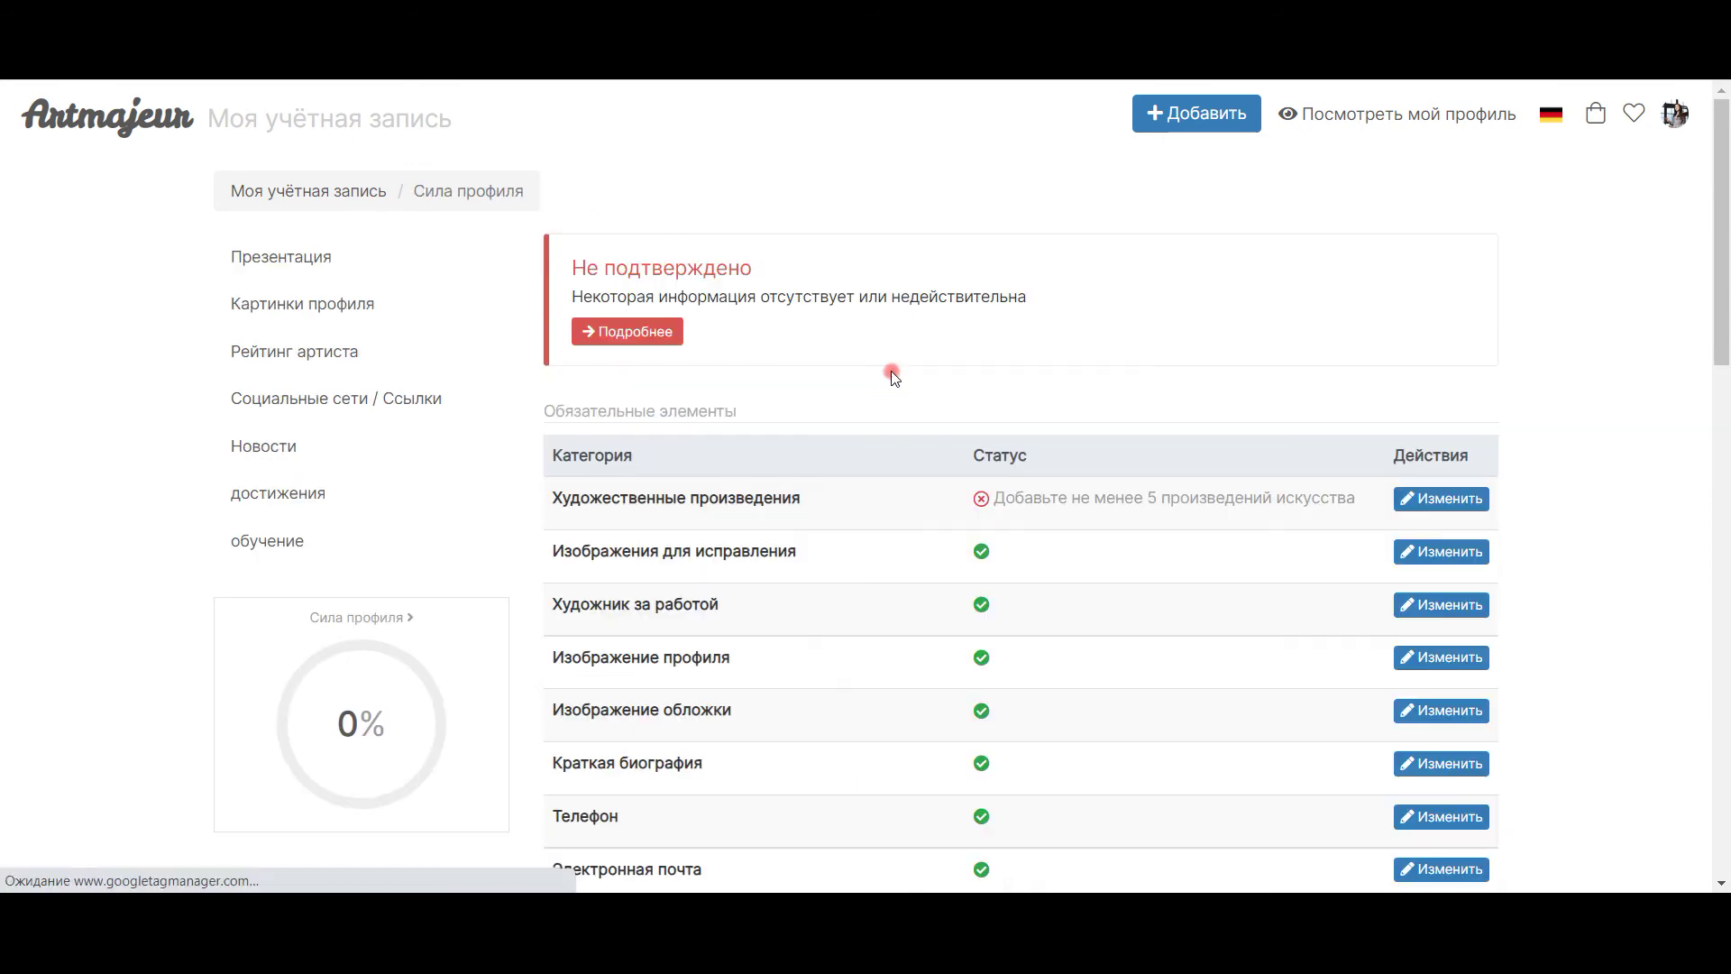
scroll(893, 375, "down", 7)
scroll(891, 370, "up", 3)
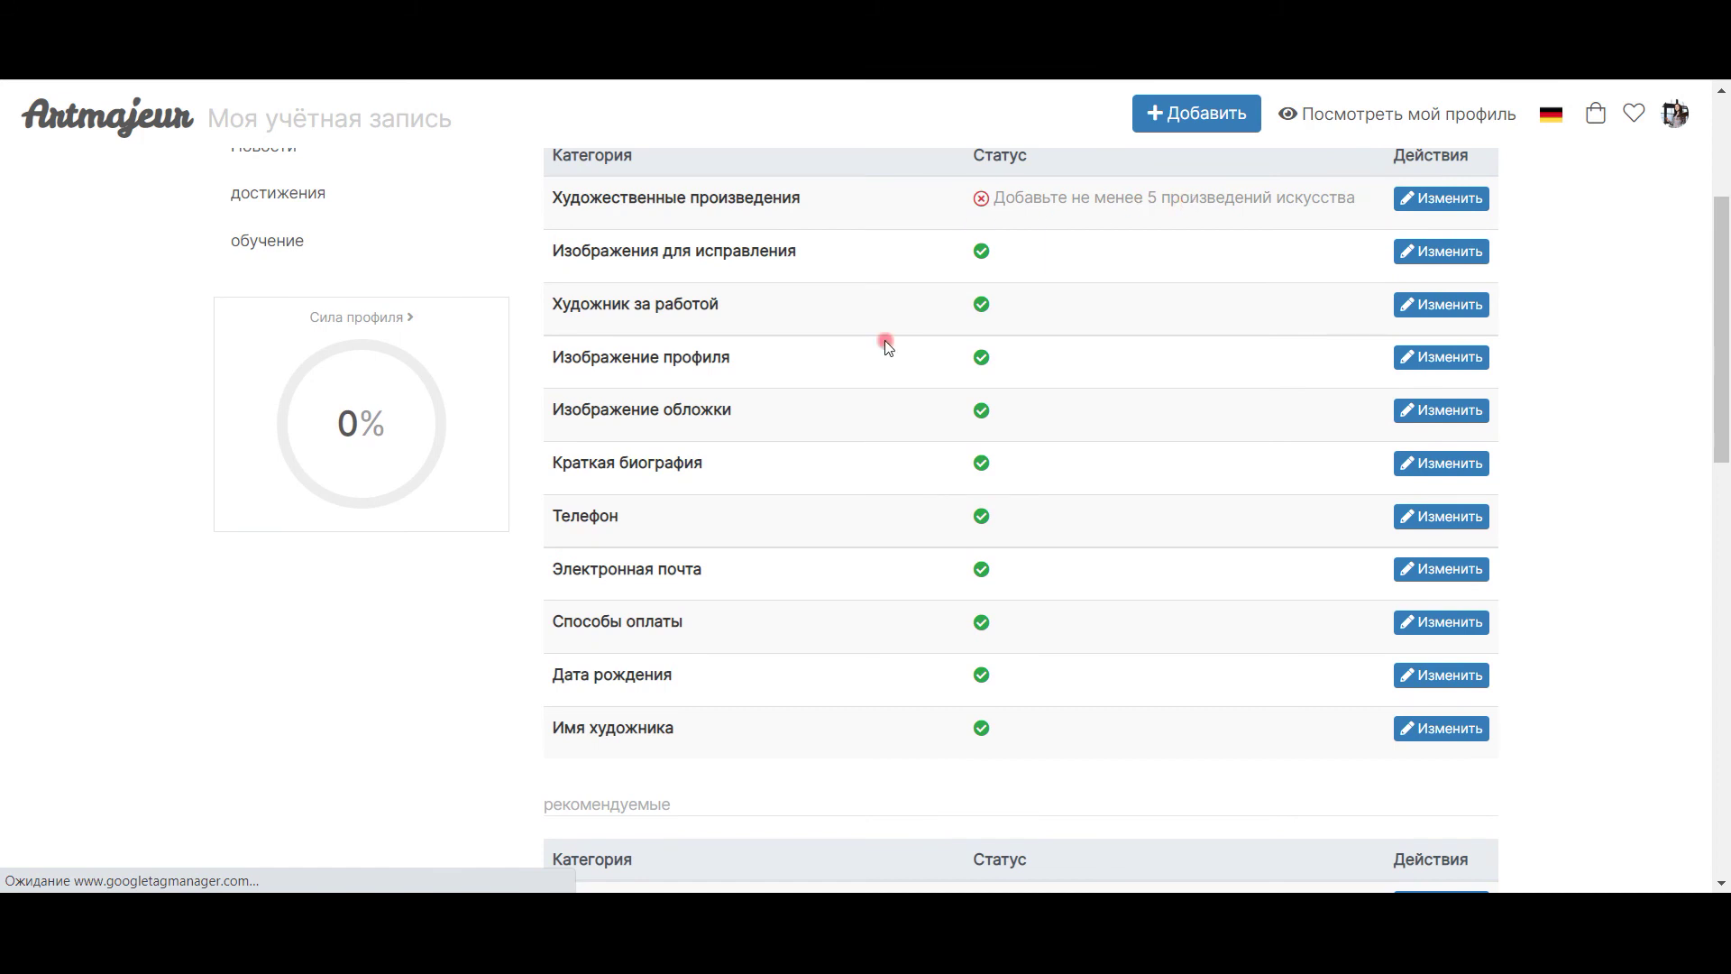
scroll(726, 450, "down", 6)
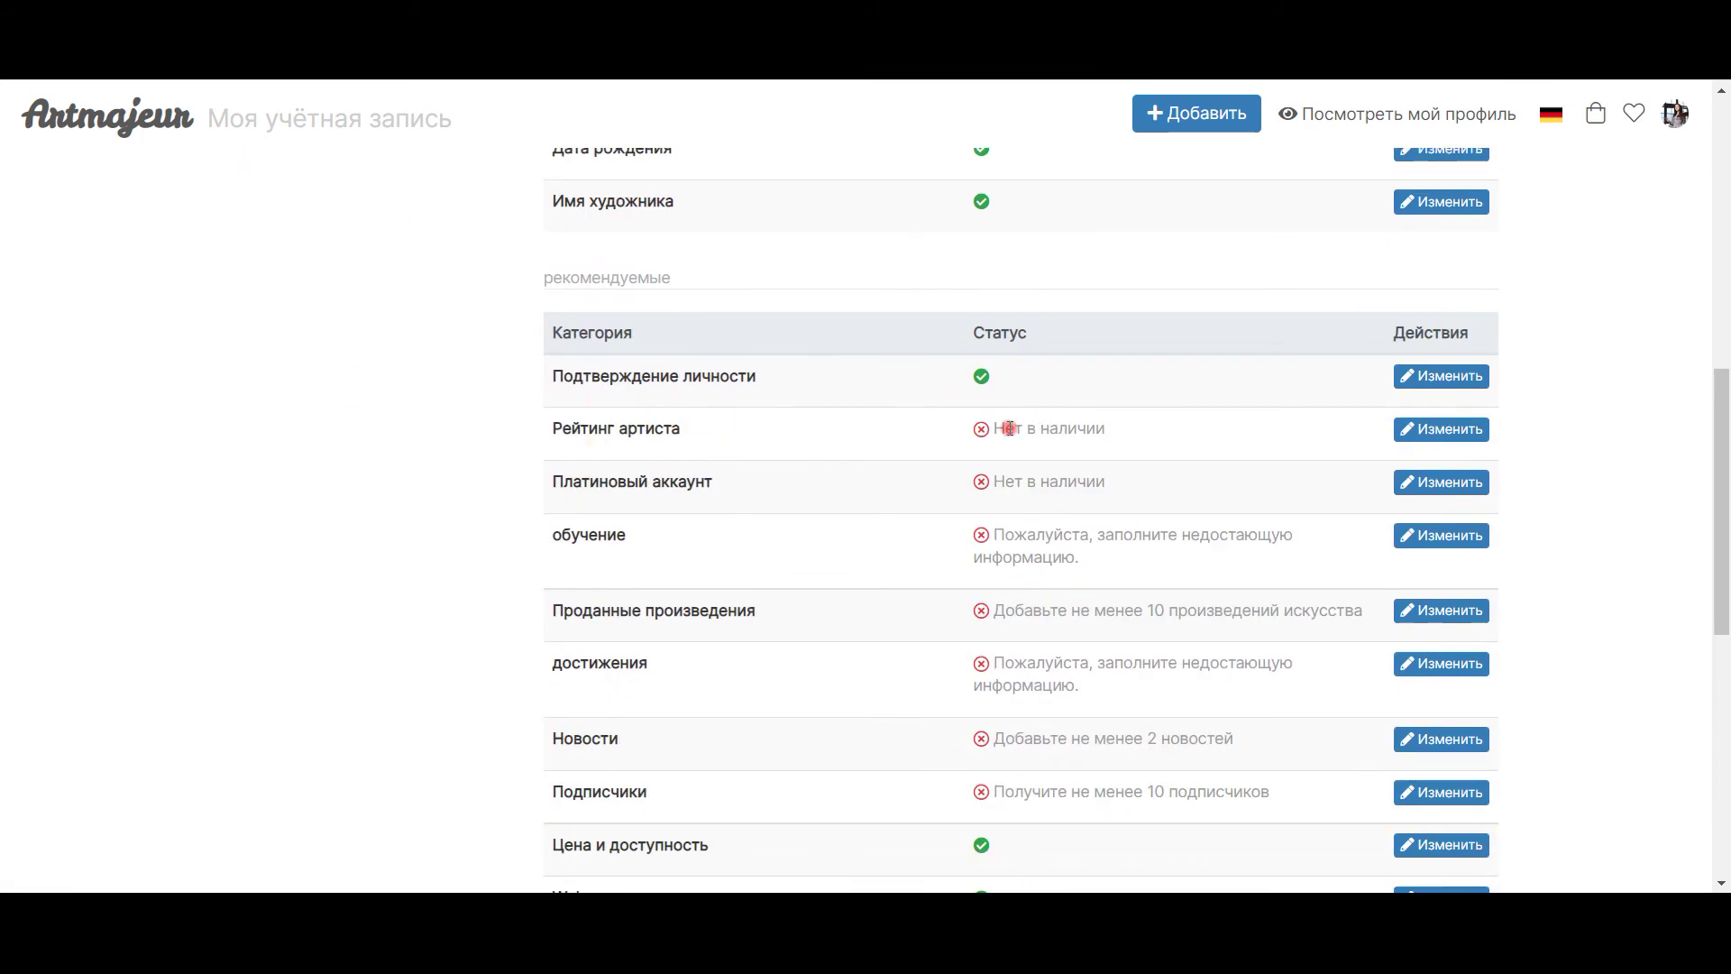
Look at the paid "Рейтинг артиста" certification offer and return to the recommended items.
left_click(1436, 431)
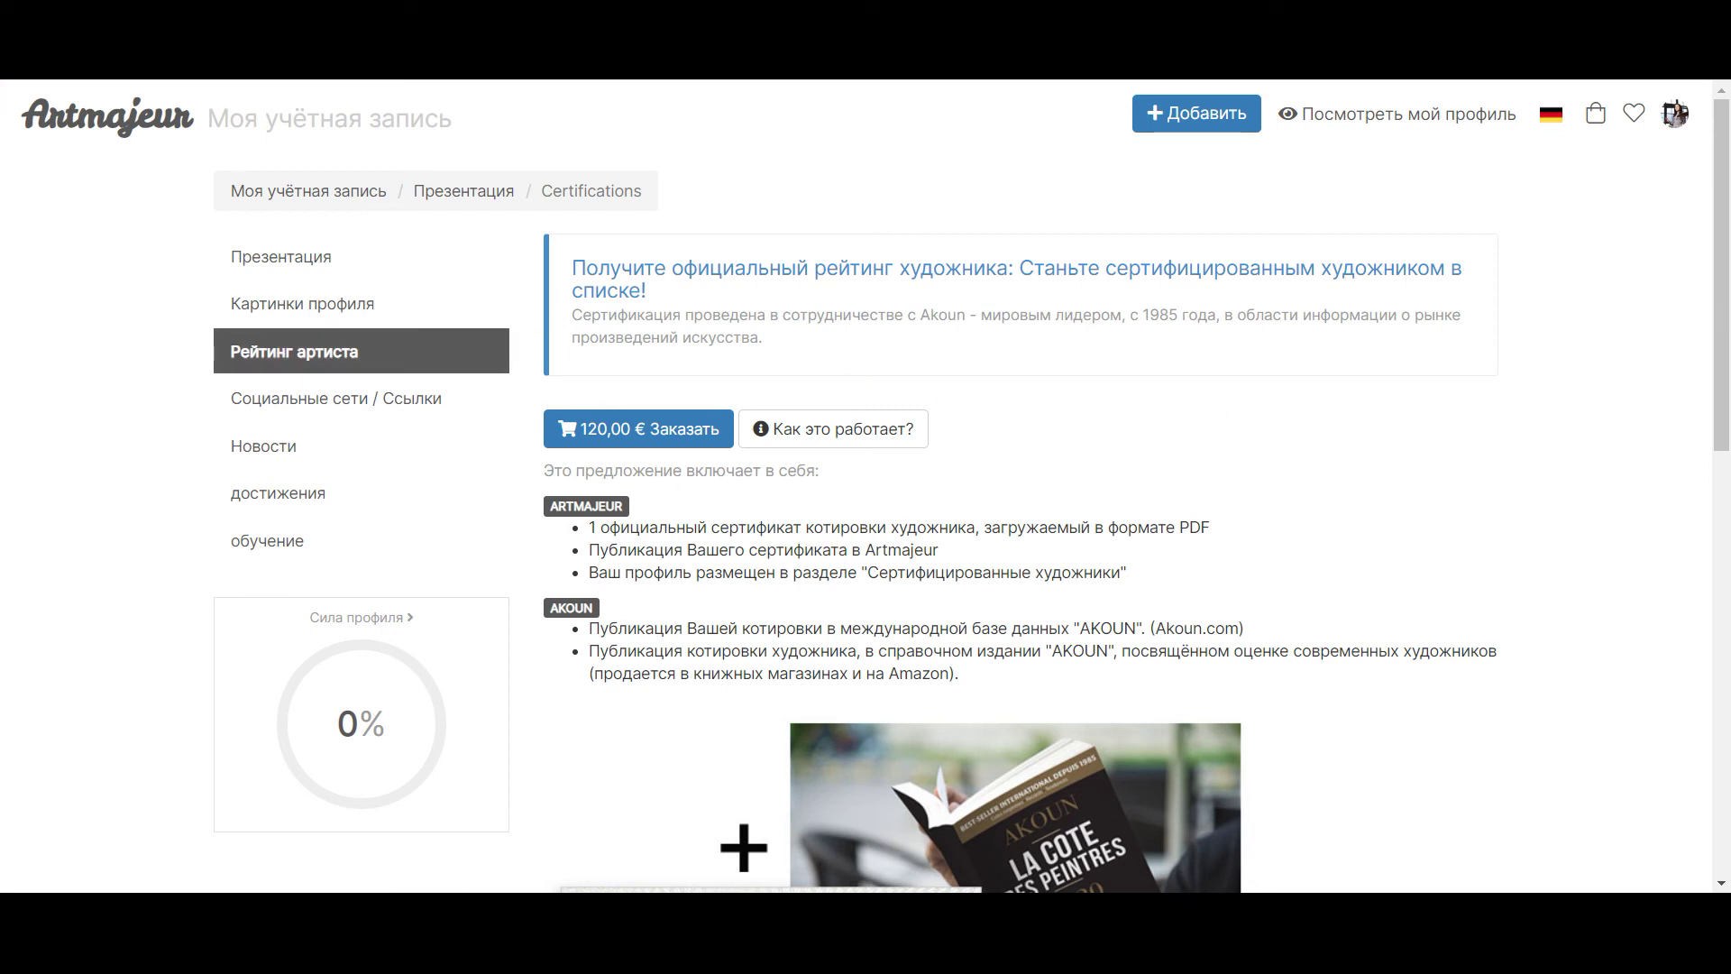
key("alt+Left")
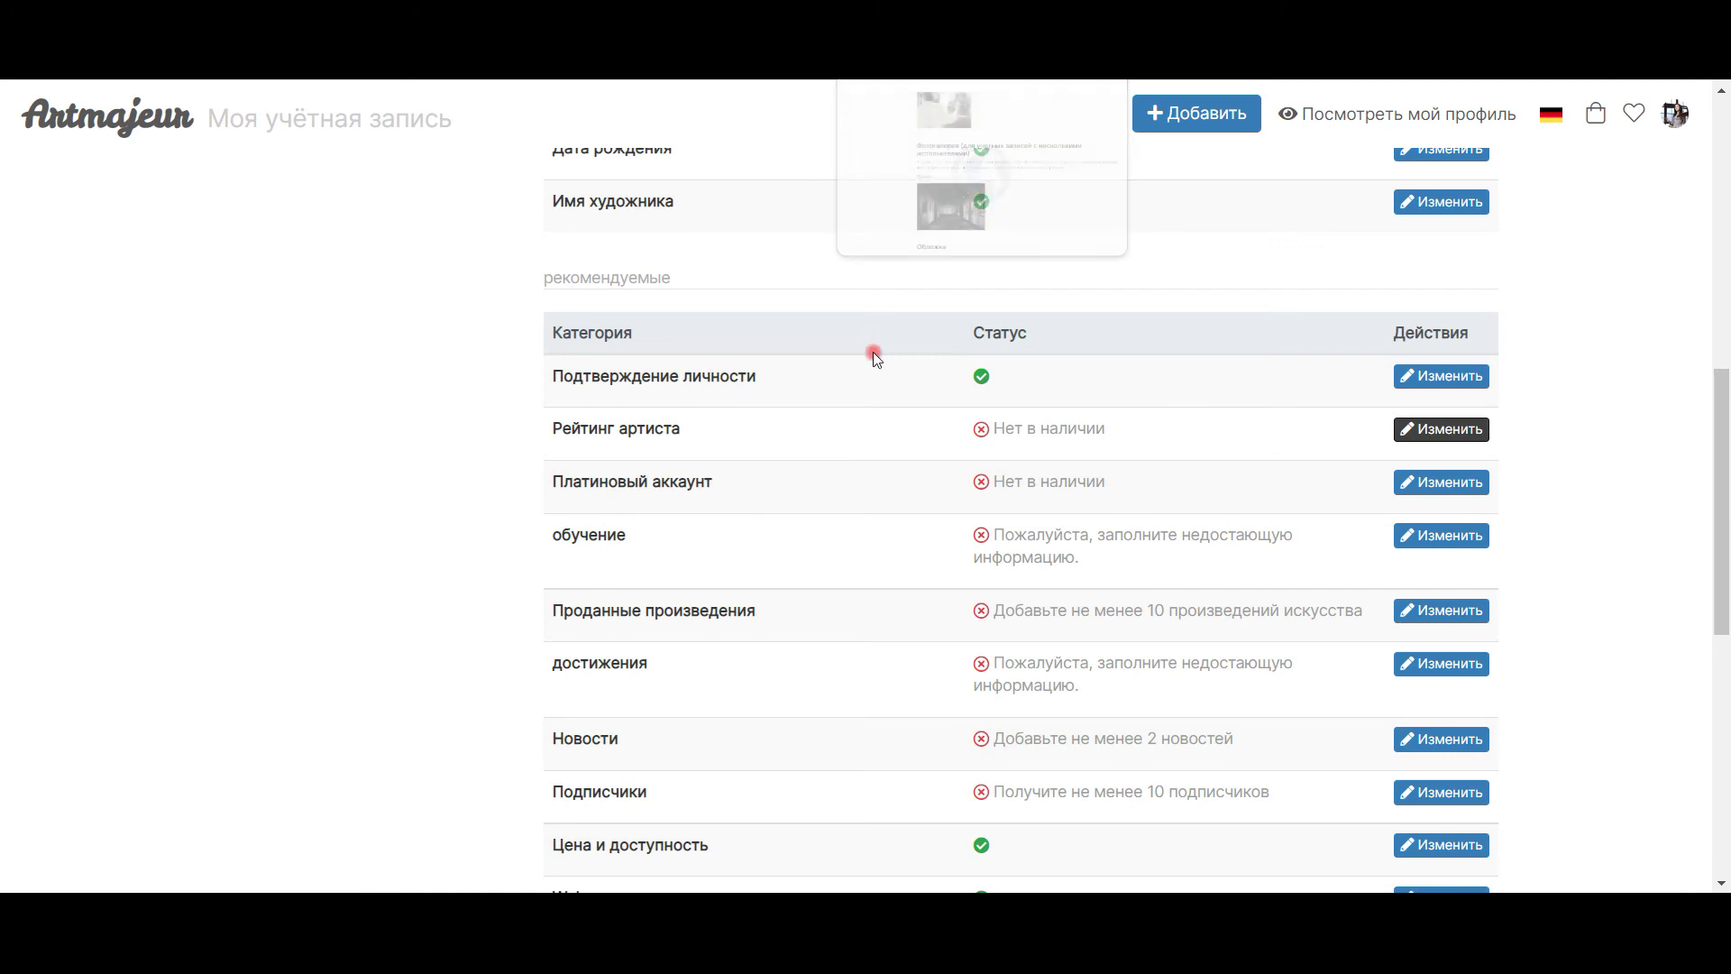
scroll(796, 455, "down", 1)
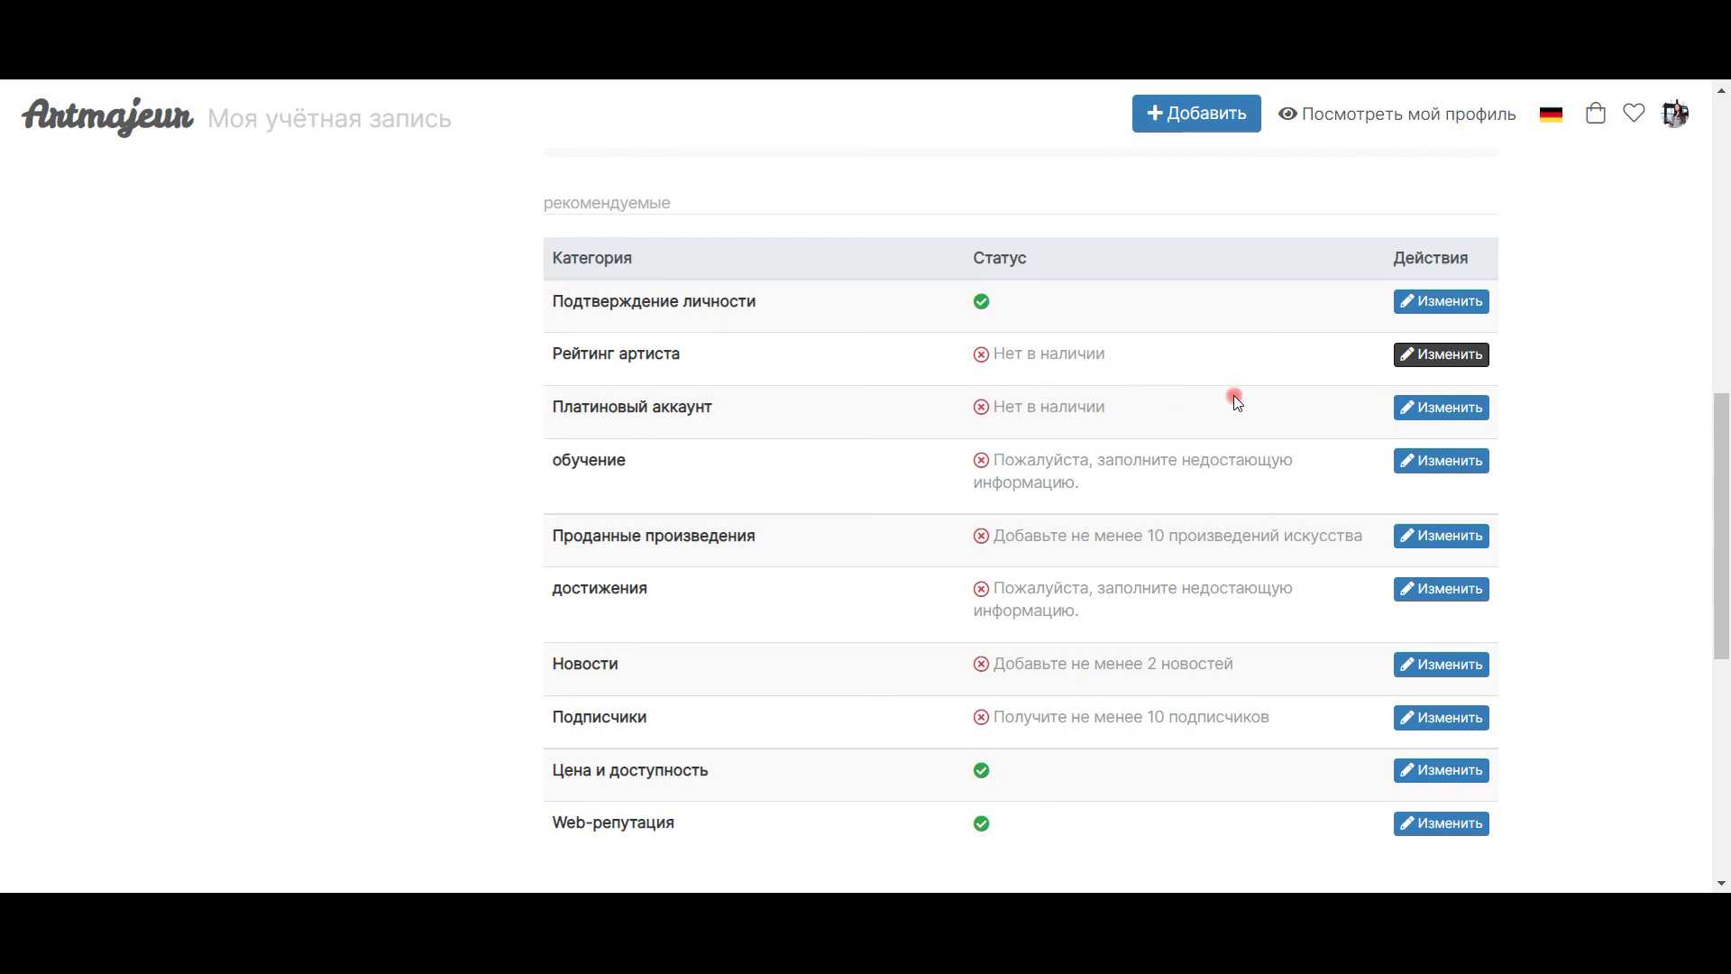
Find the "обучение" section on the public profile and open a blank form for a new education entry.
left_click(1423, 460)
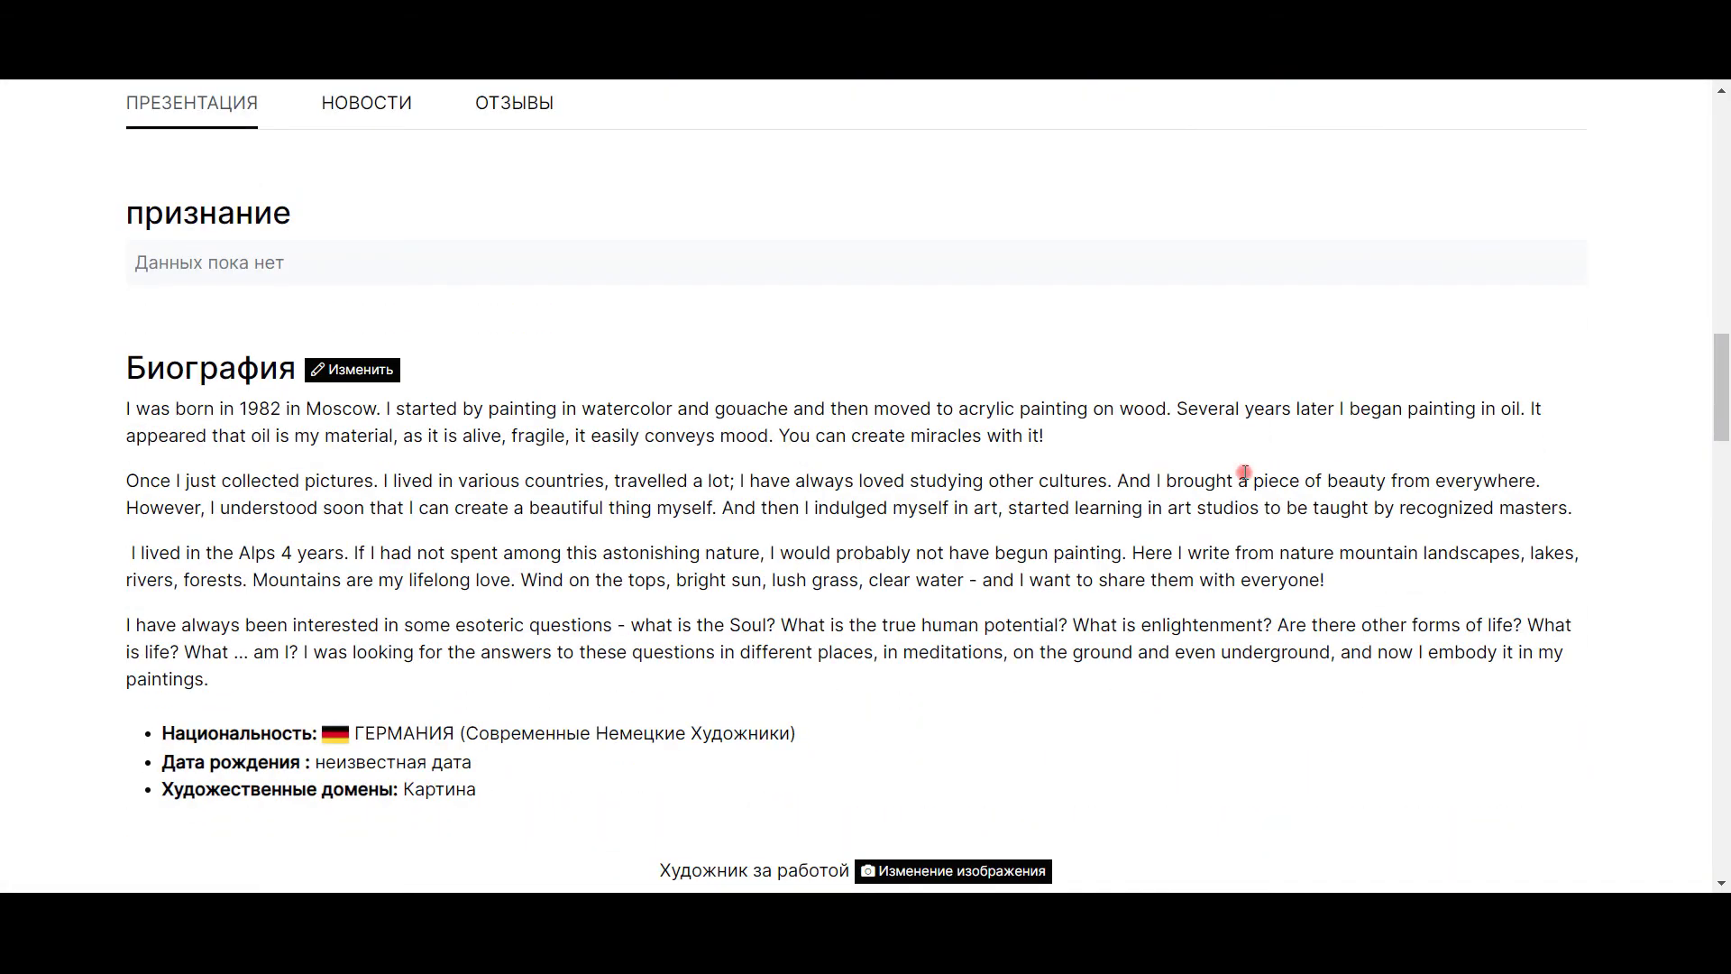
scroll(406, 311, "up", 2)
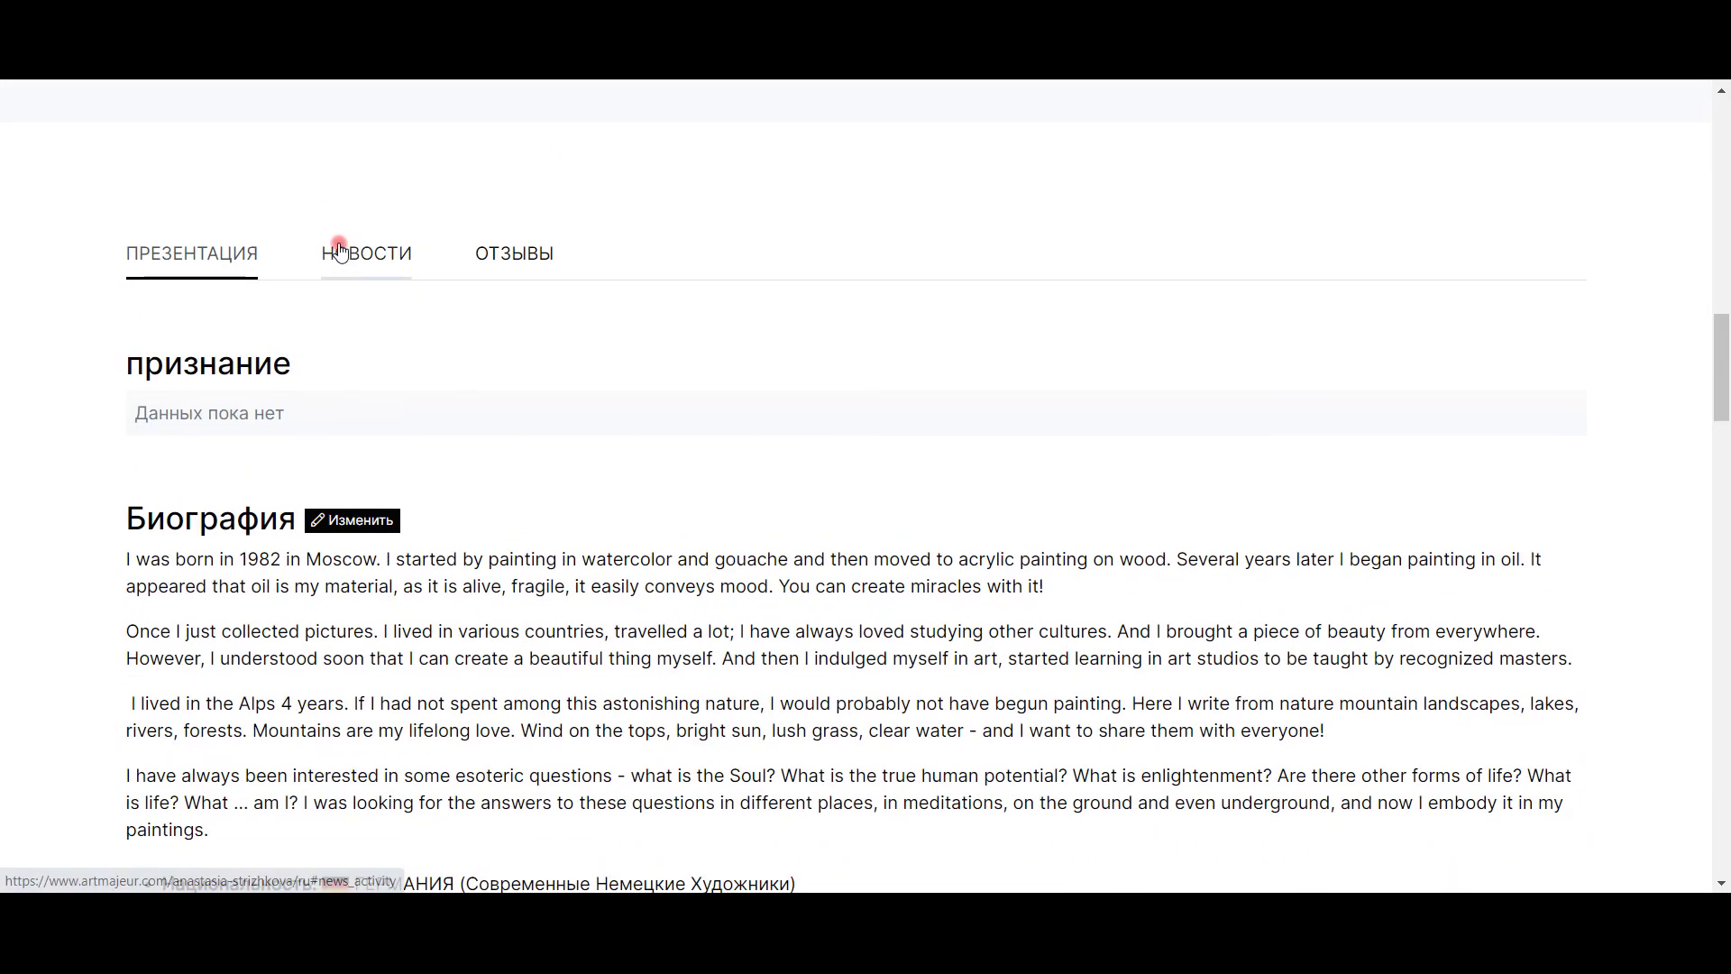
scroll(503, 440, "down", 4)
scroll(503, 440, "down", 8)
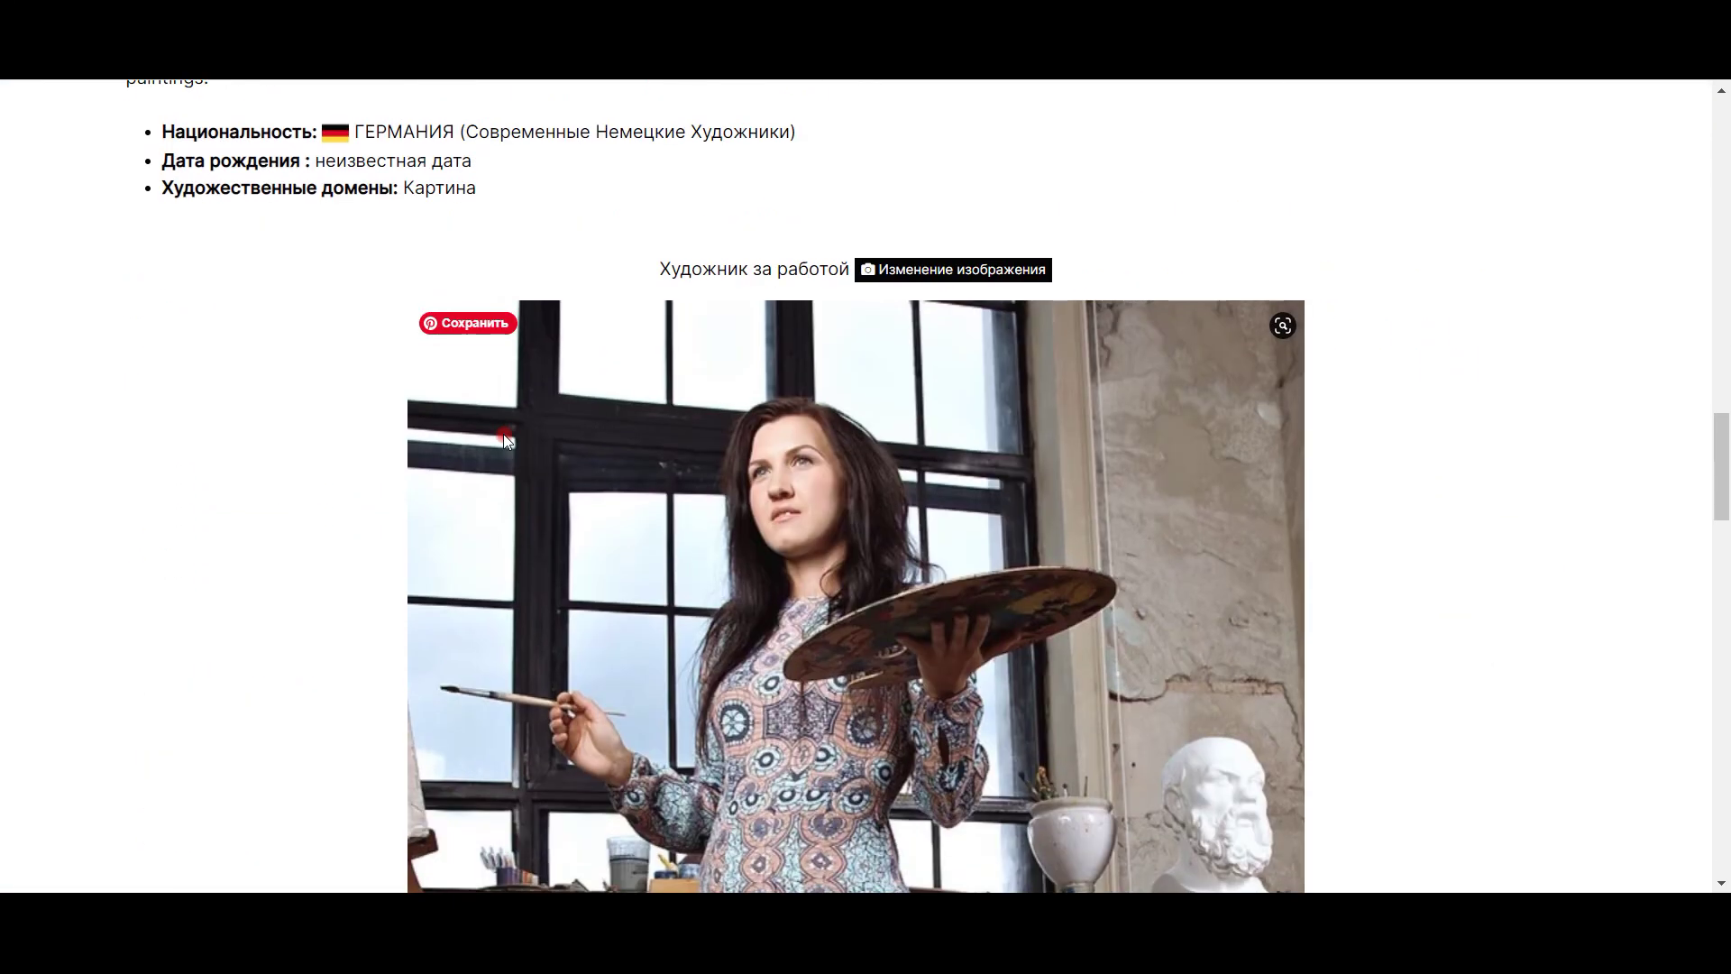
scroll(503, 435, "down", 10)
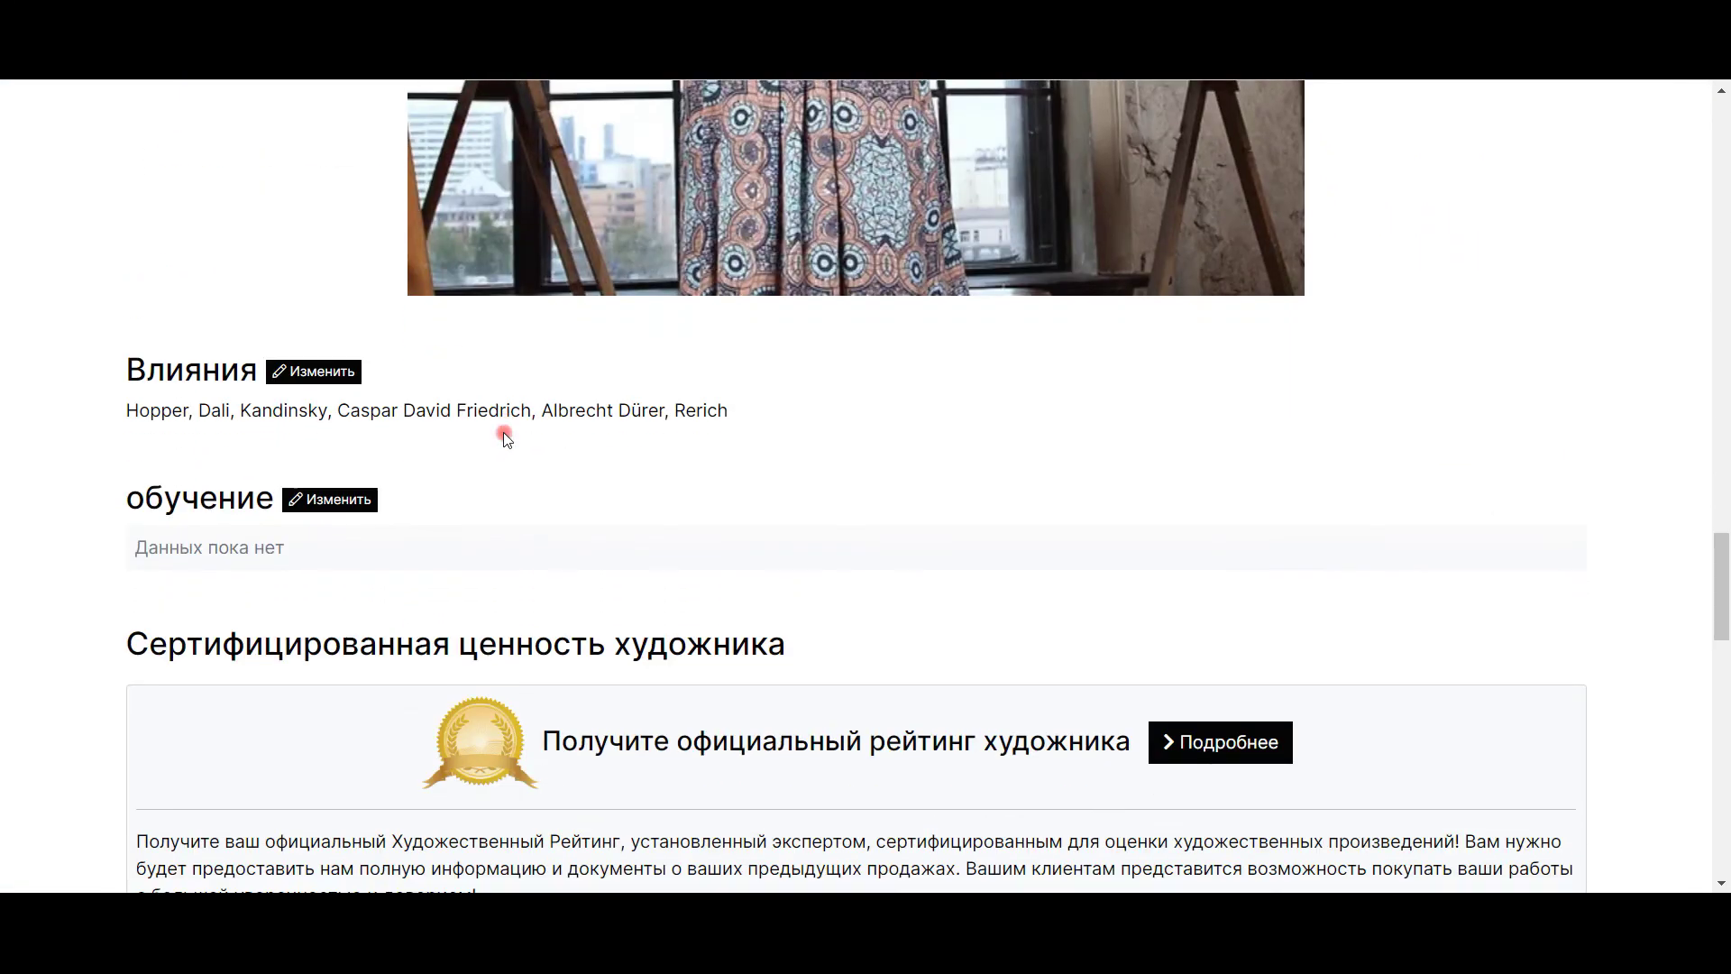
left_click(321, 499)
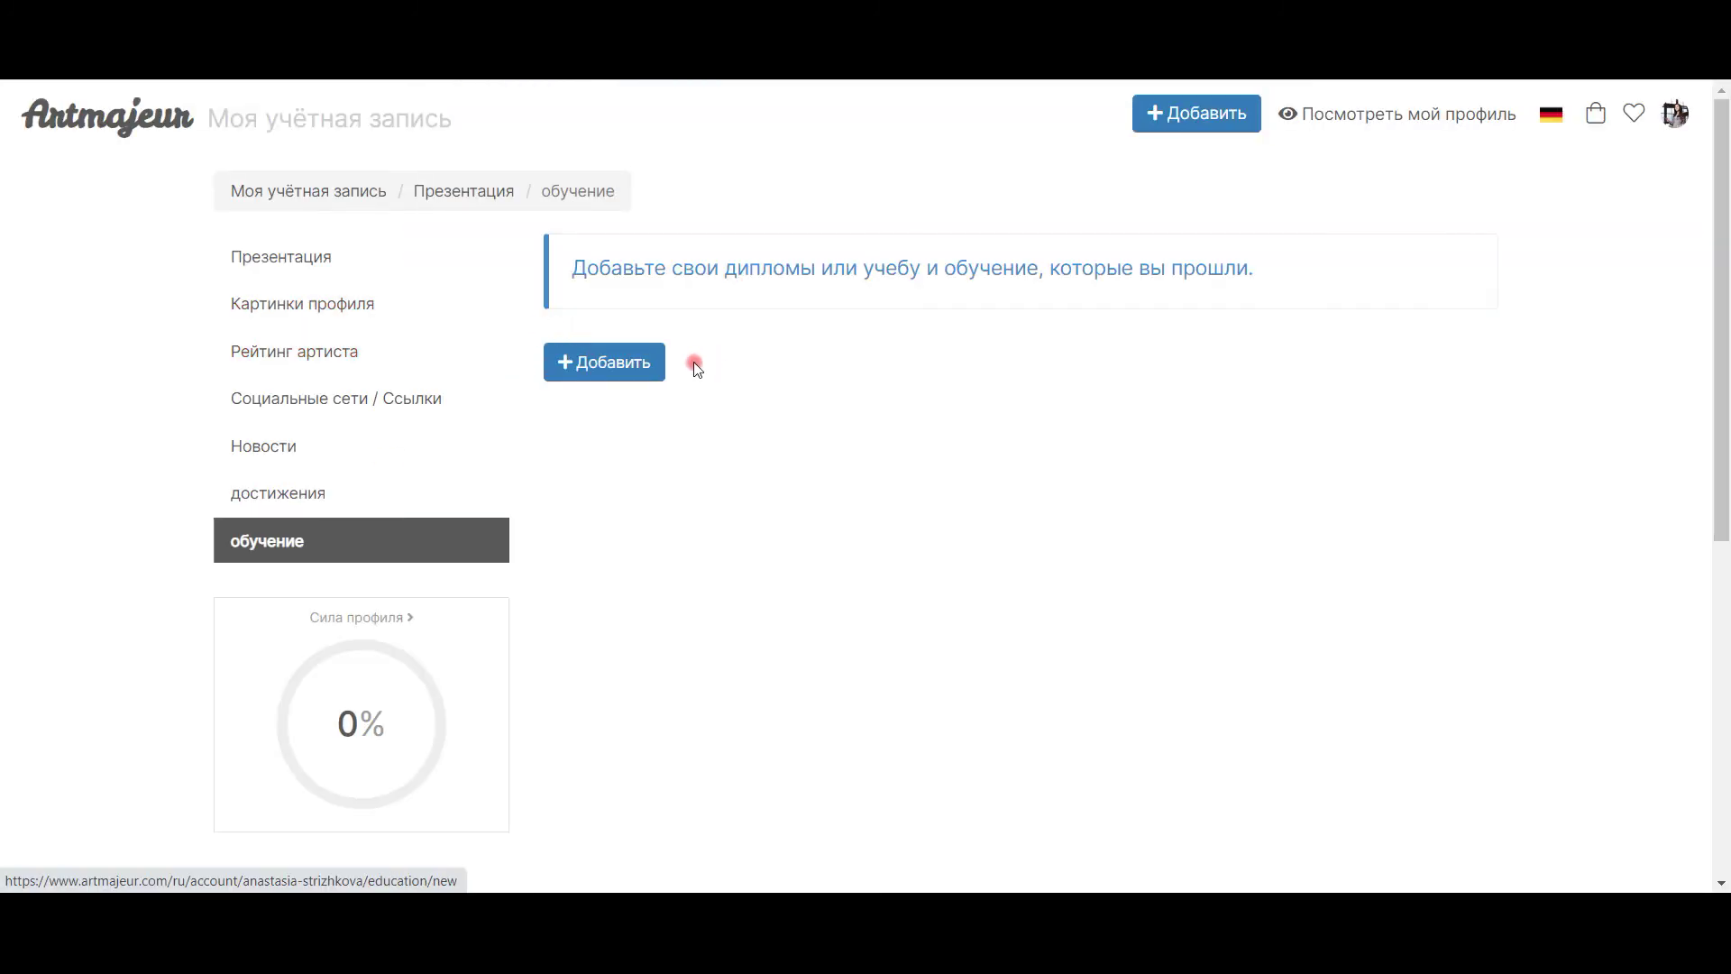
left_click(633, 365)
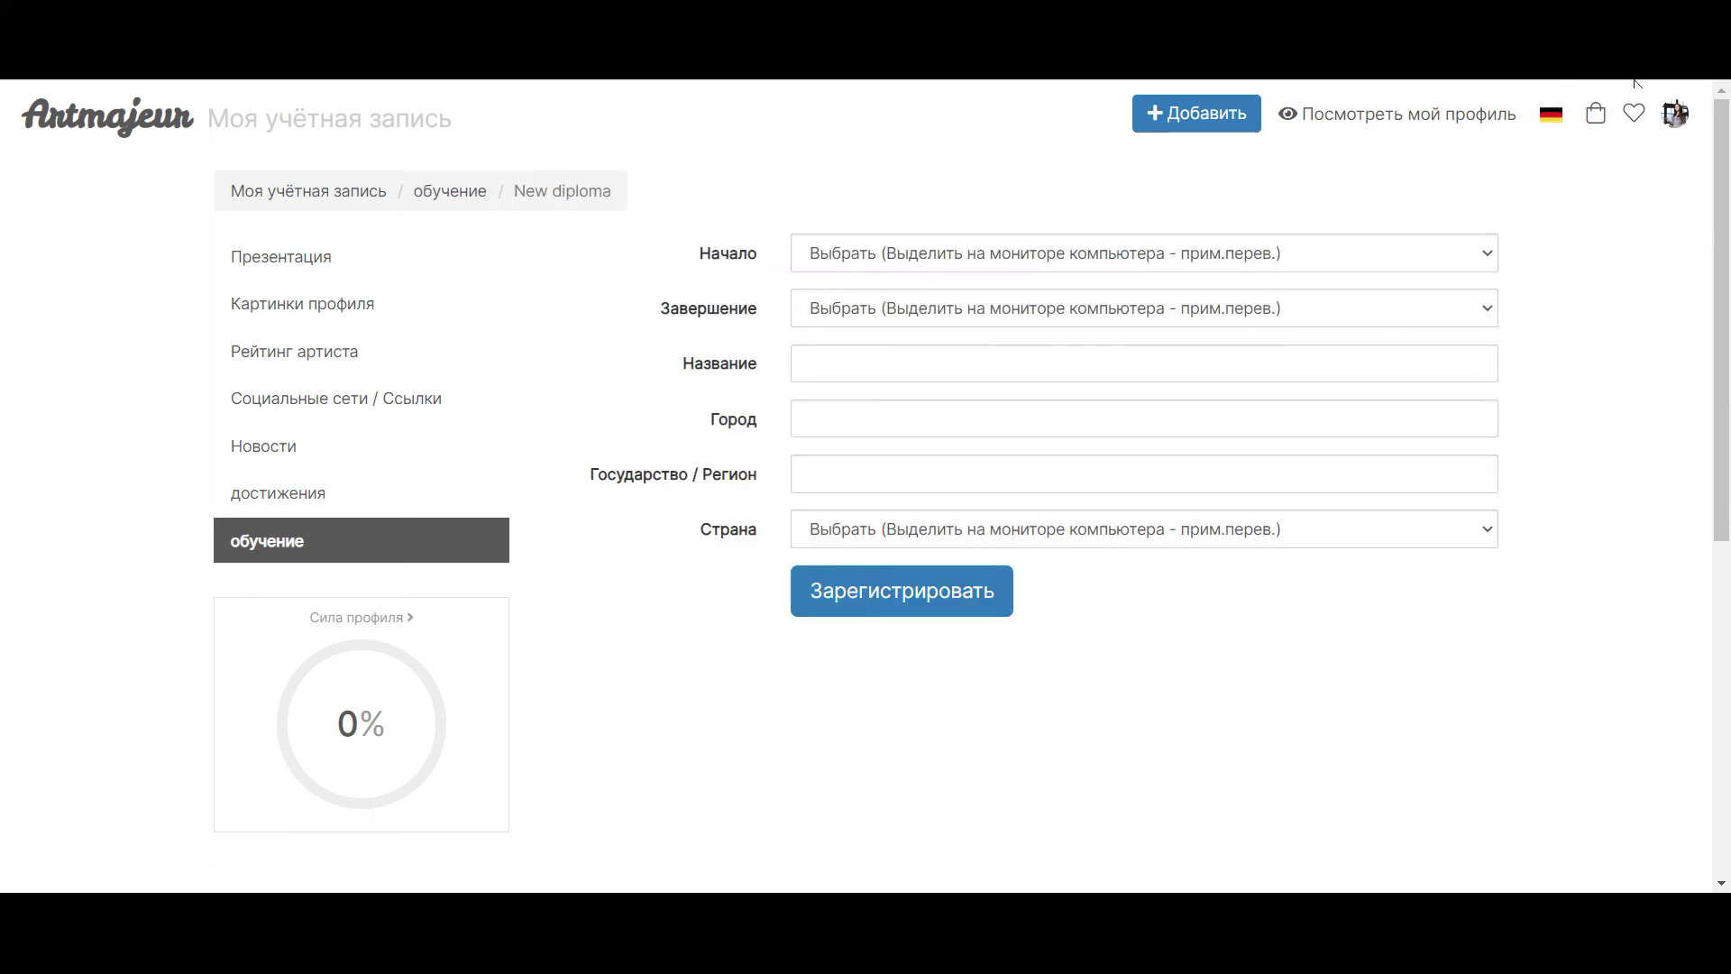
Review the list of education entries in the "обучение" section.
key("alt+Left")
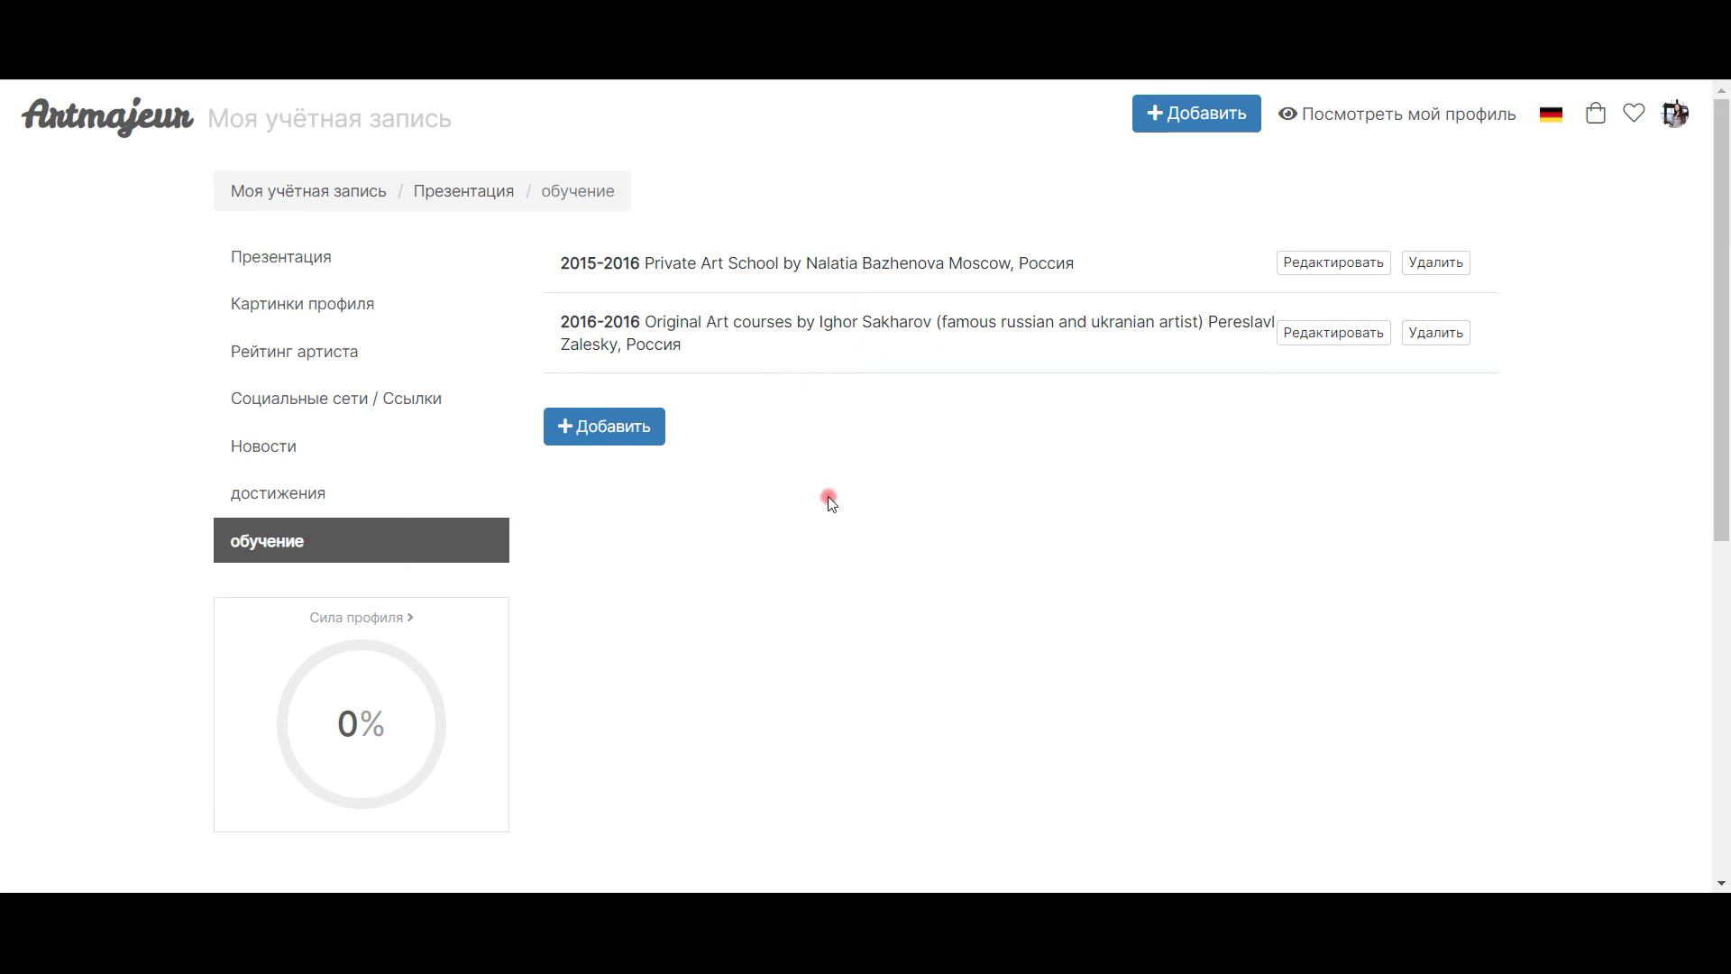
scroll(714, 449, "down", 2)
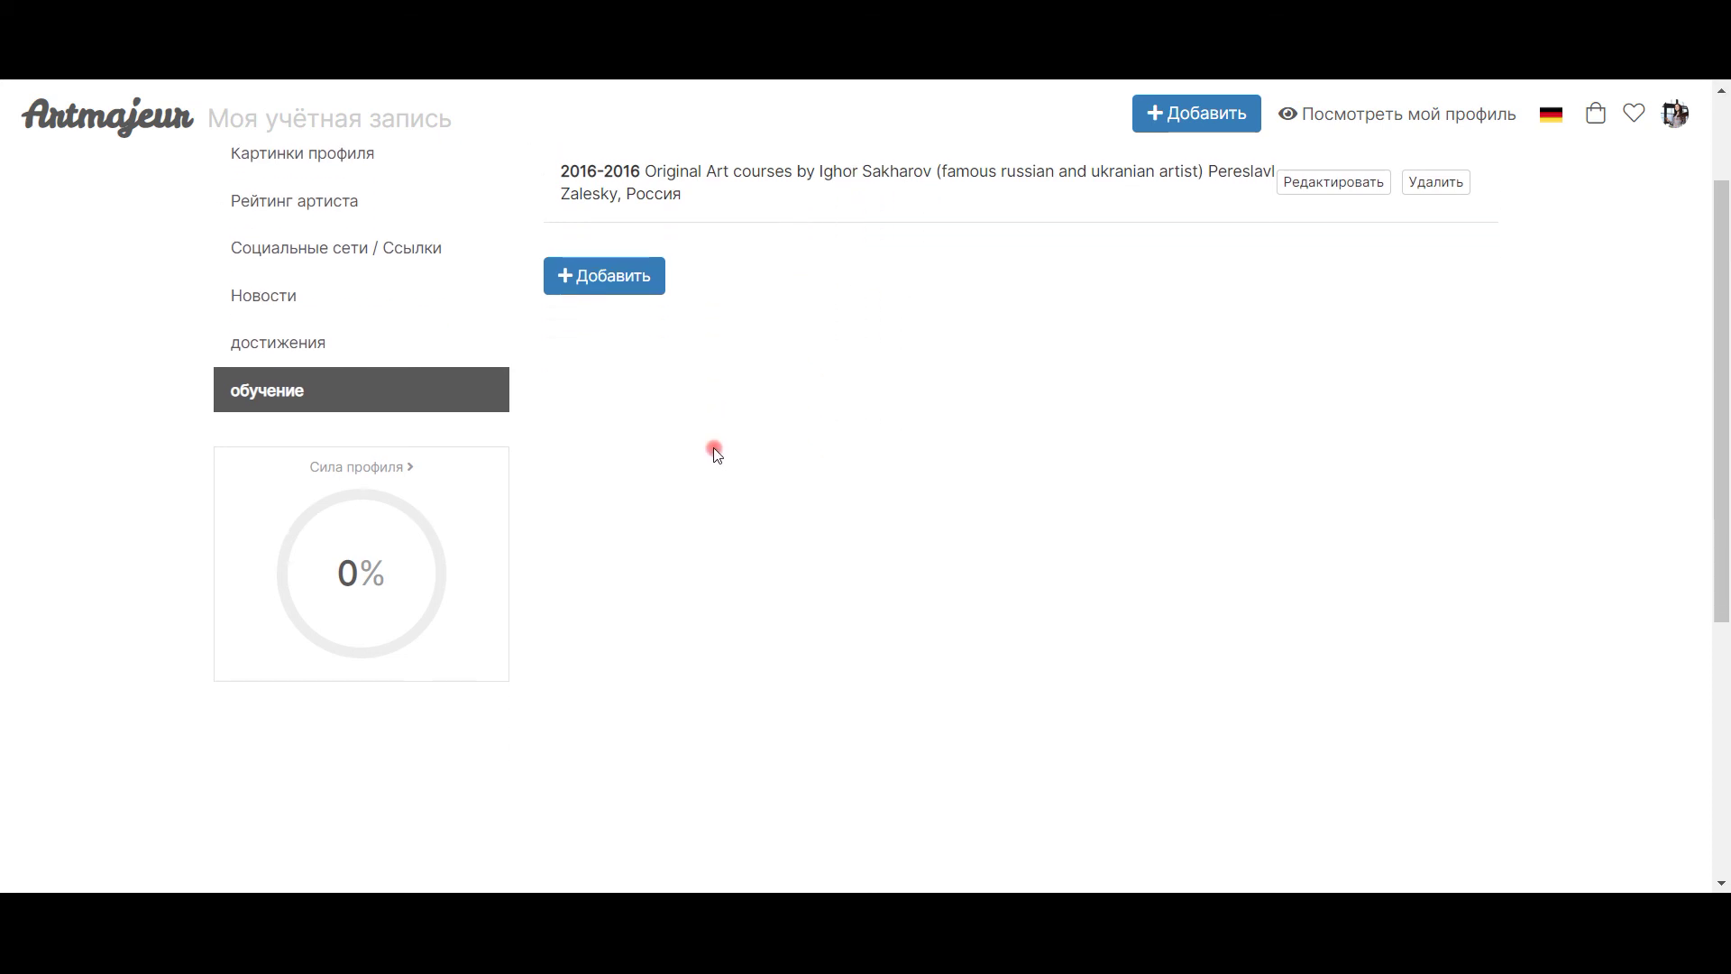
scroll(714, 451, "up", 2)
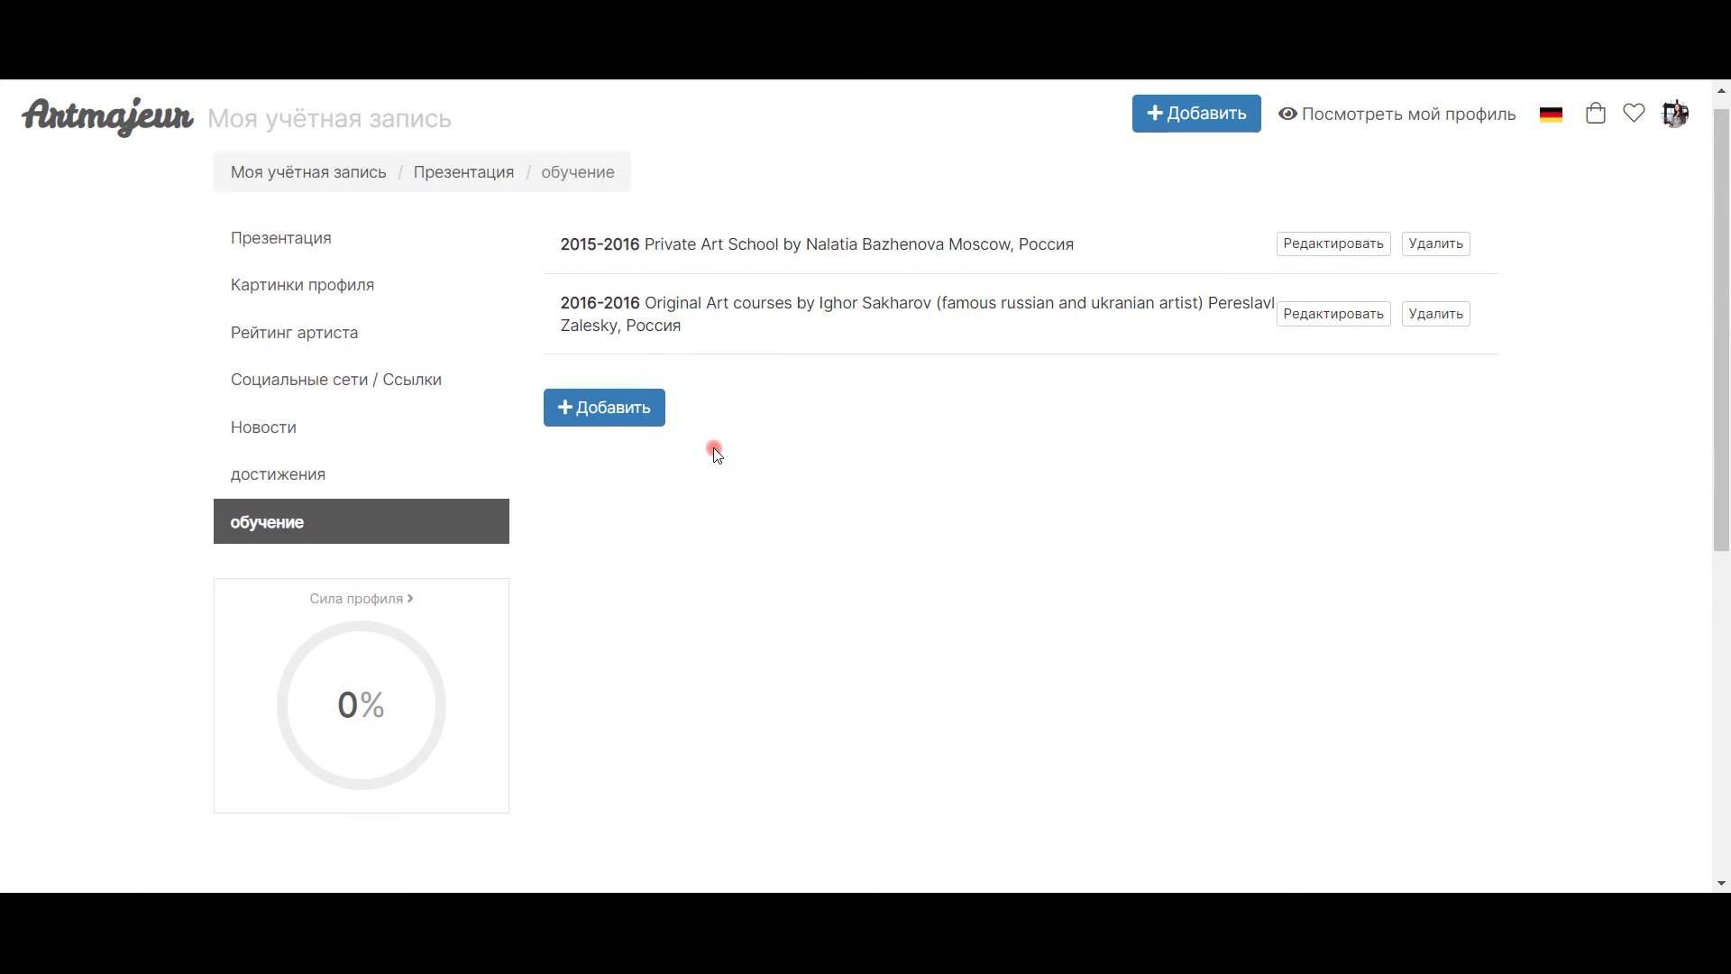
Start a new "Персональные выставки" entry under "достижения" and set its year to 2017.
left_click(269, 491)
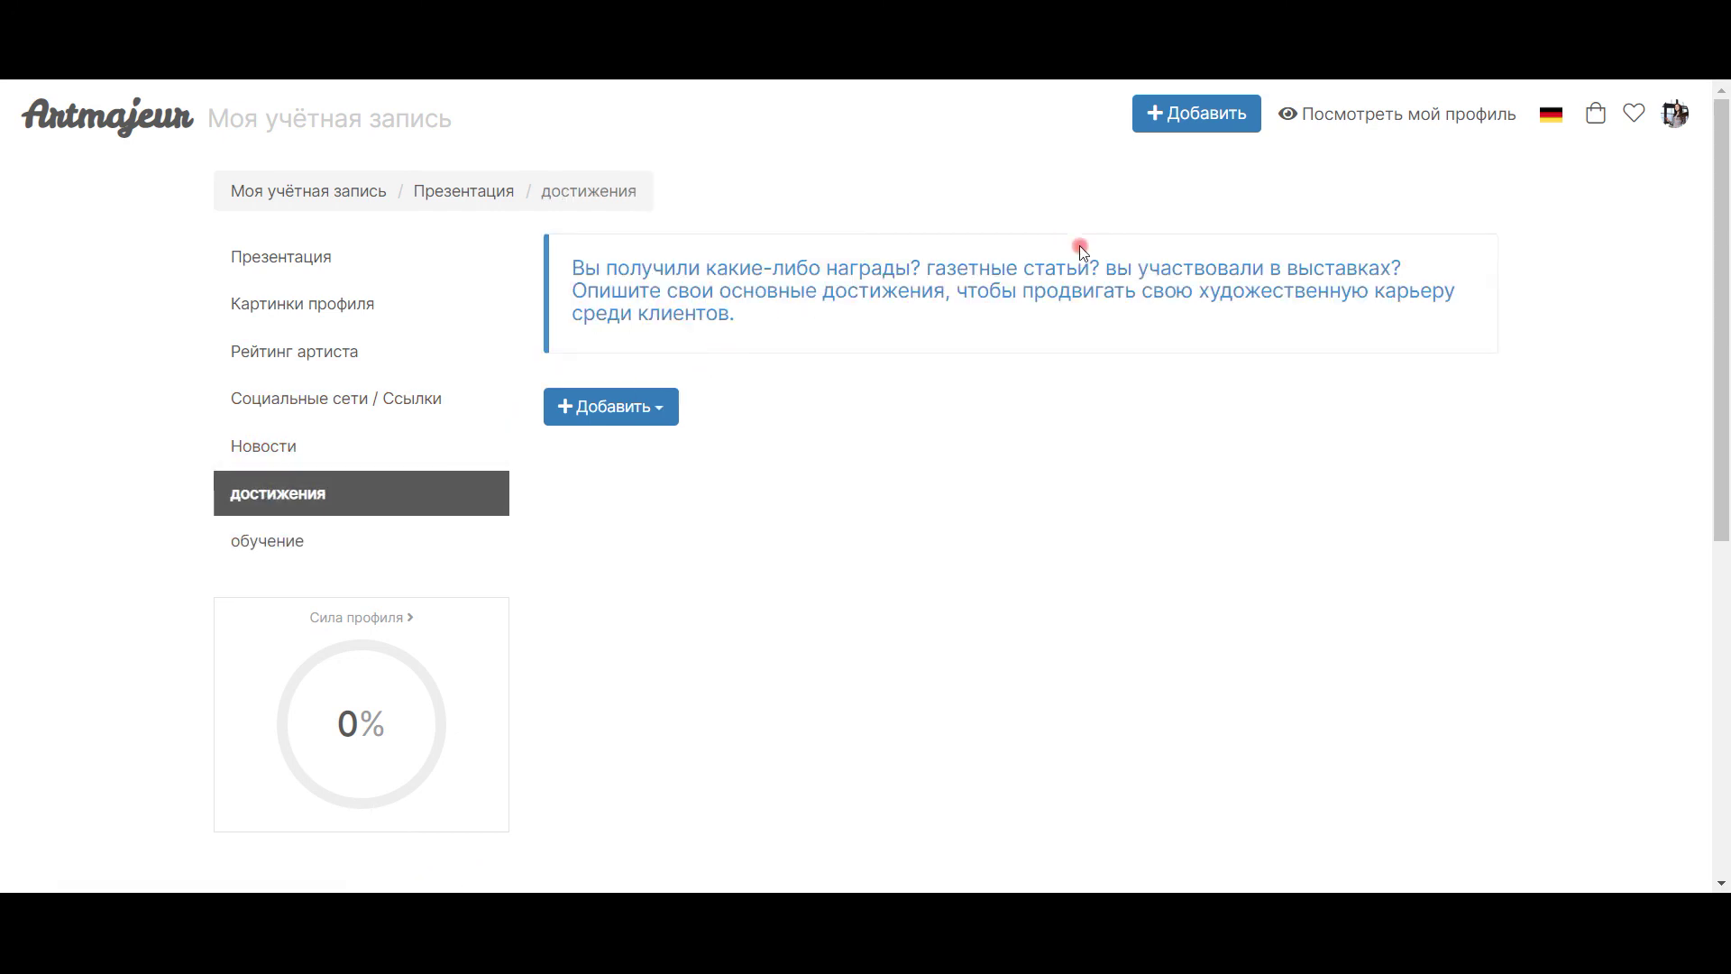
left_click(638, 412)
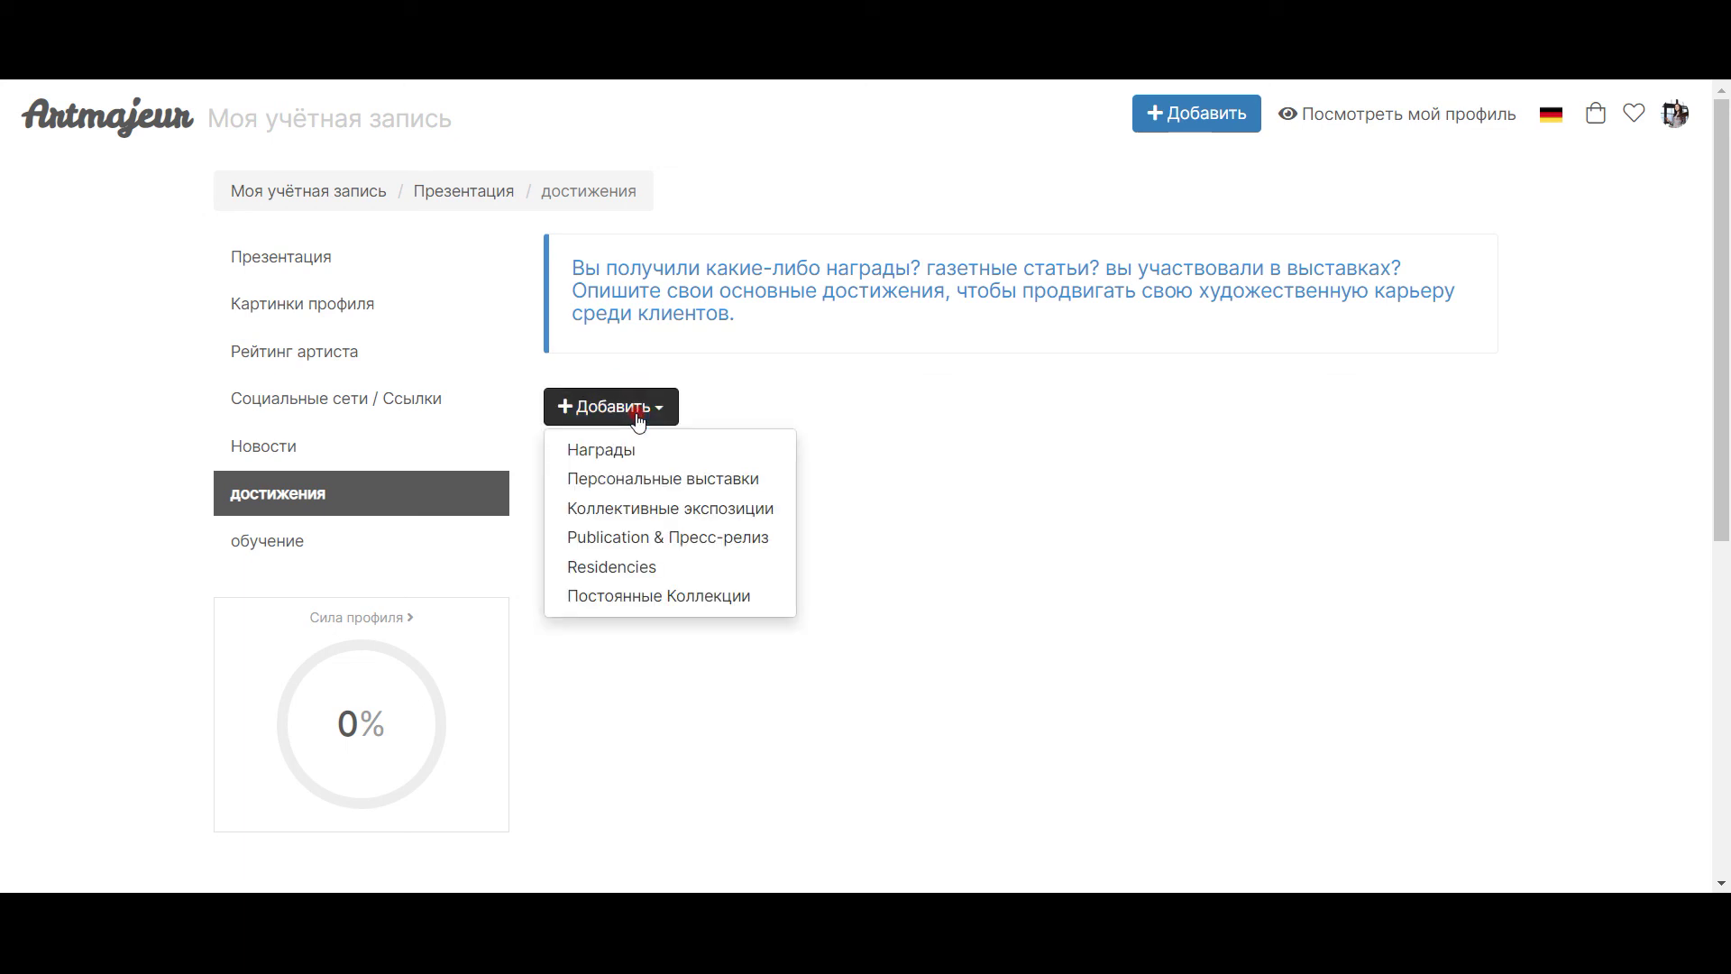
left_click(643, 481)
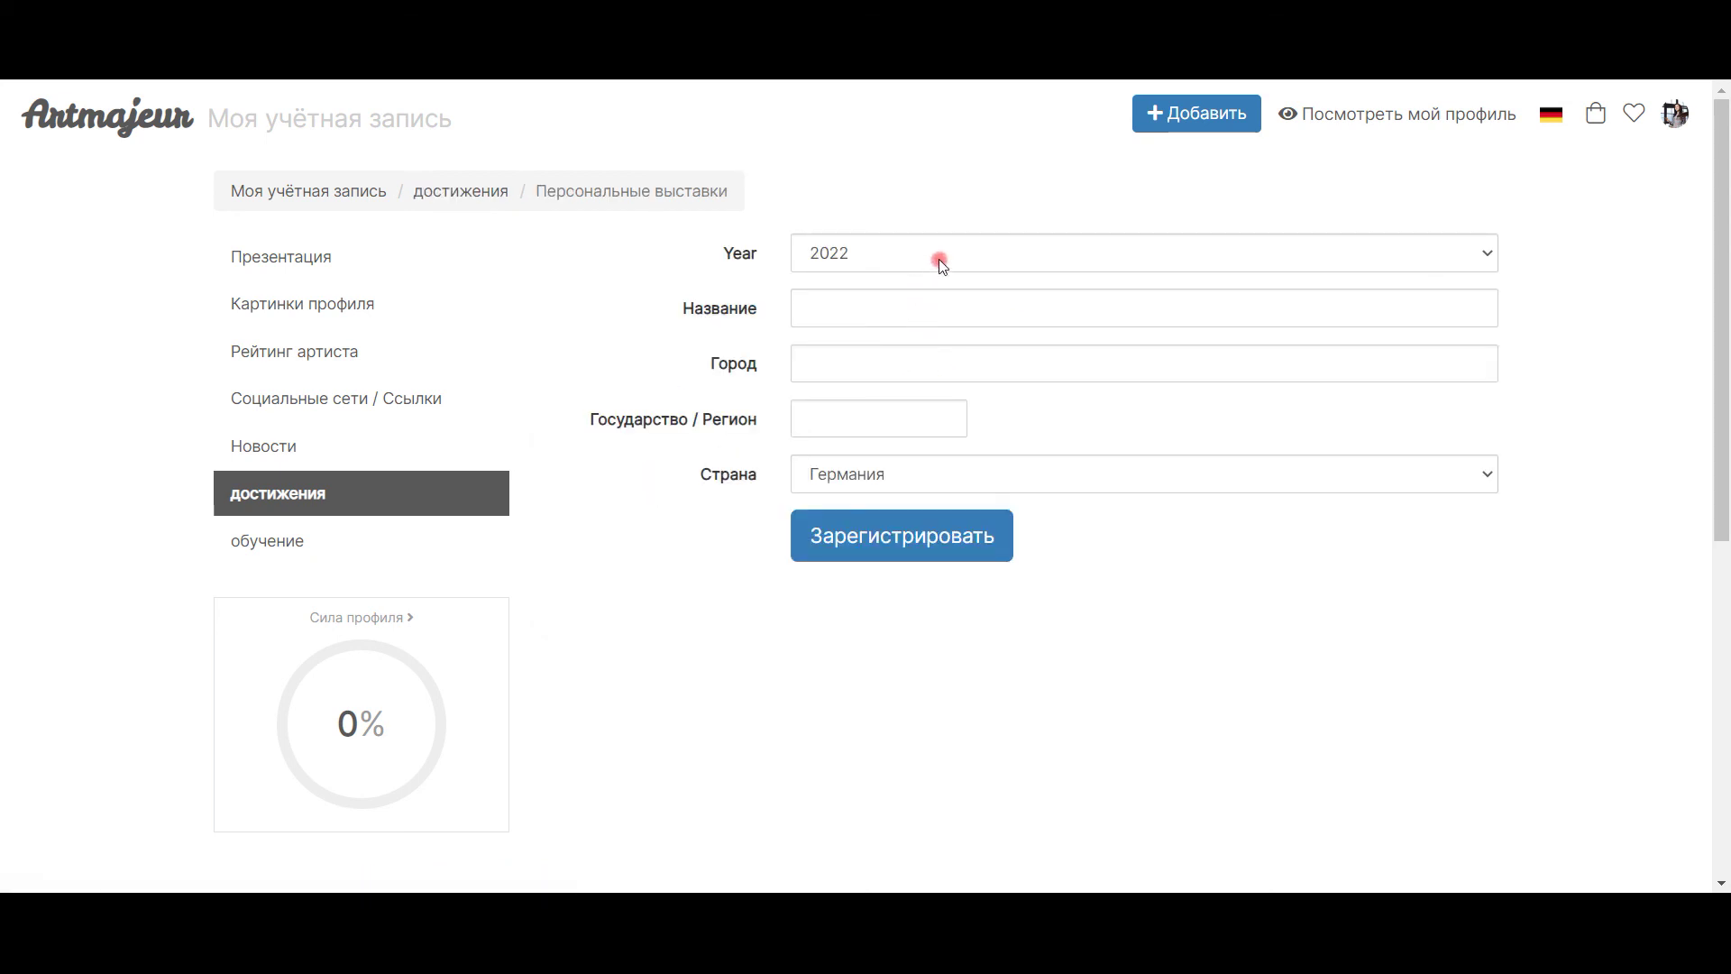
left_click(927, 257)
left_click(1486, 253)
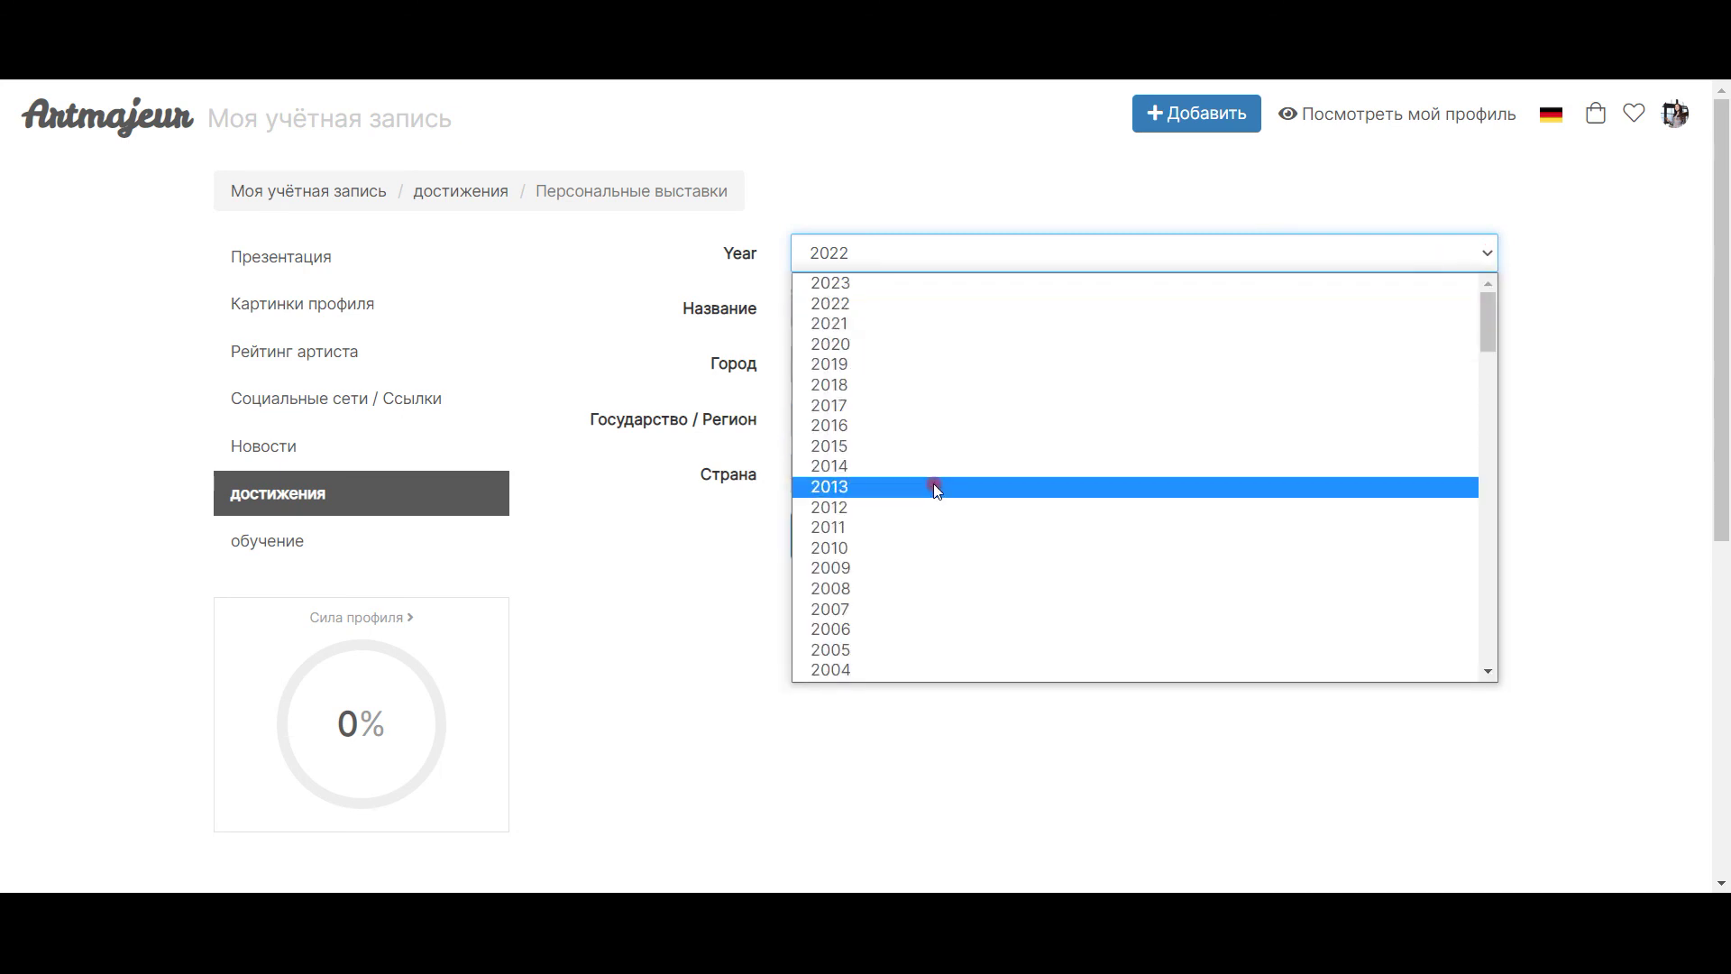
left_click(891, 405)
left_click(830, 303)
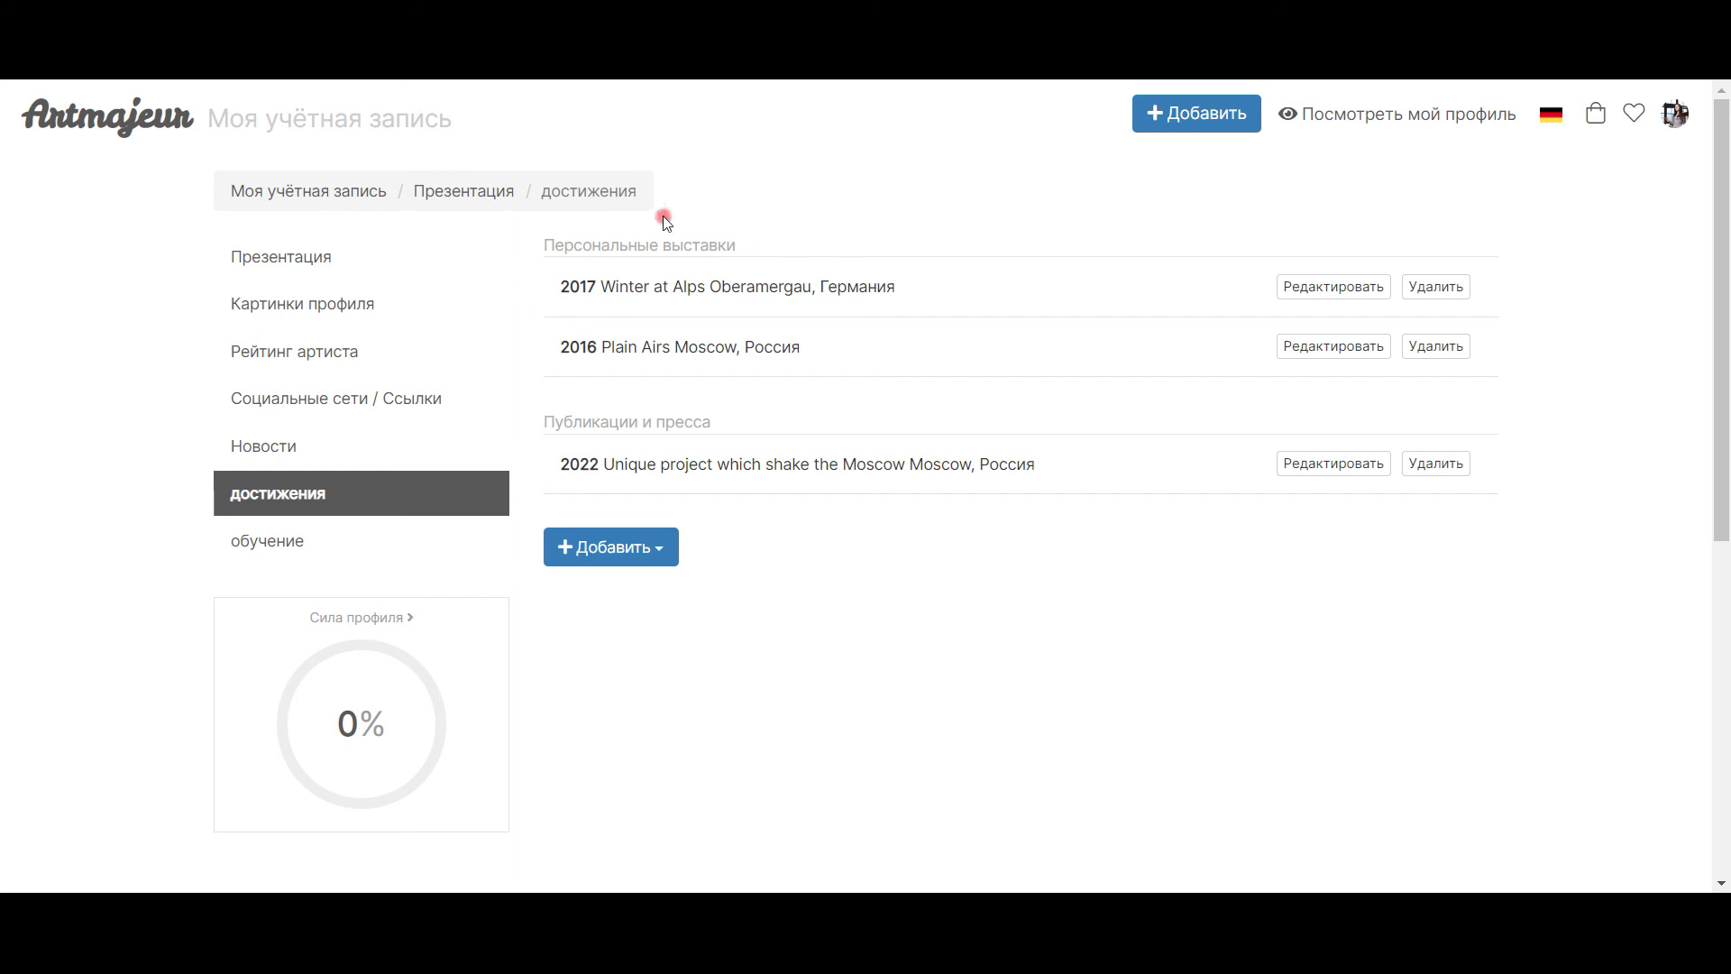
Try to add a "Постоянные Коллекции" achievement with the year 2017.
left_click(663, 551)
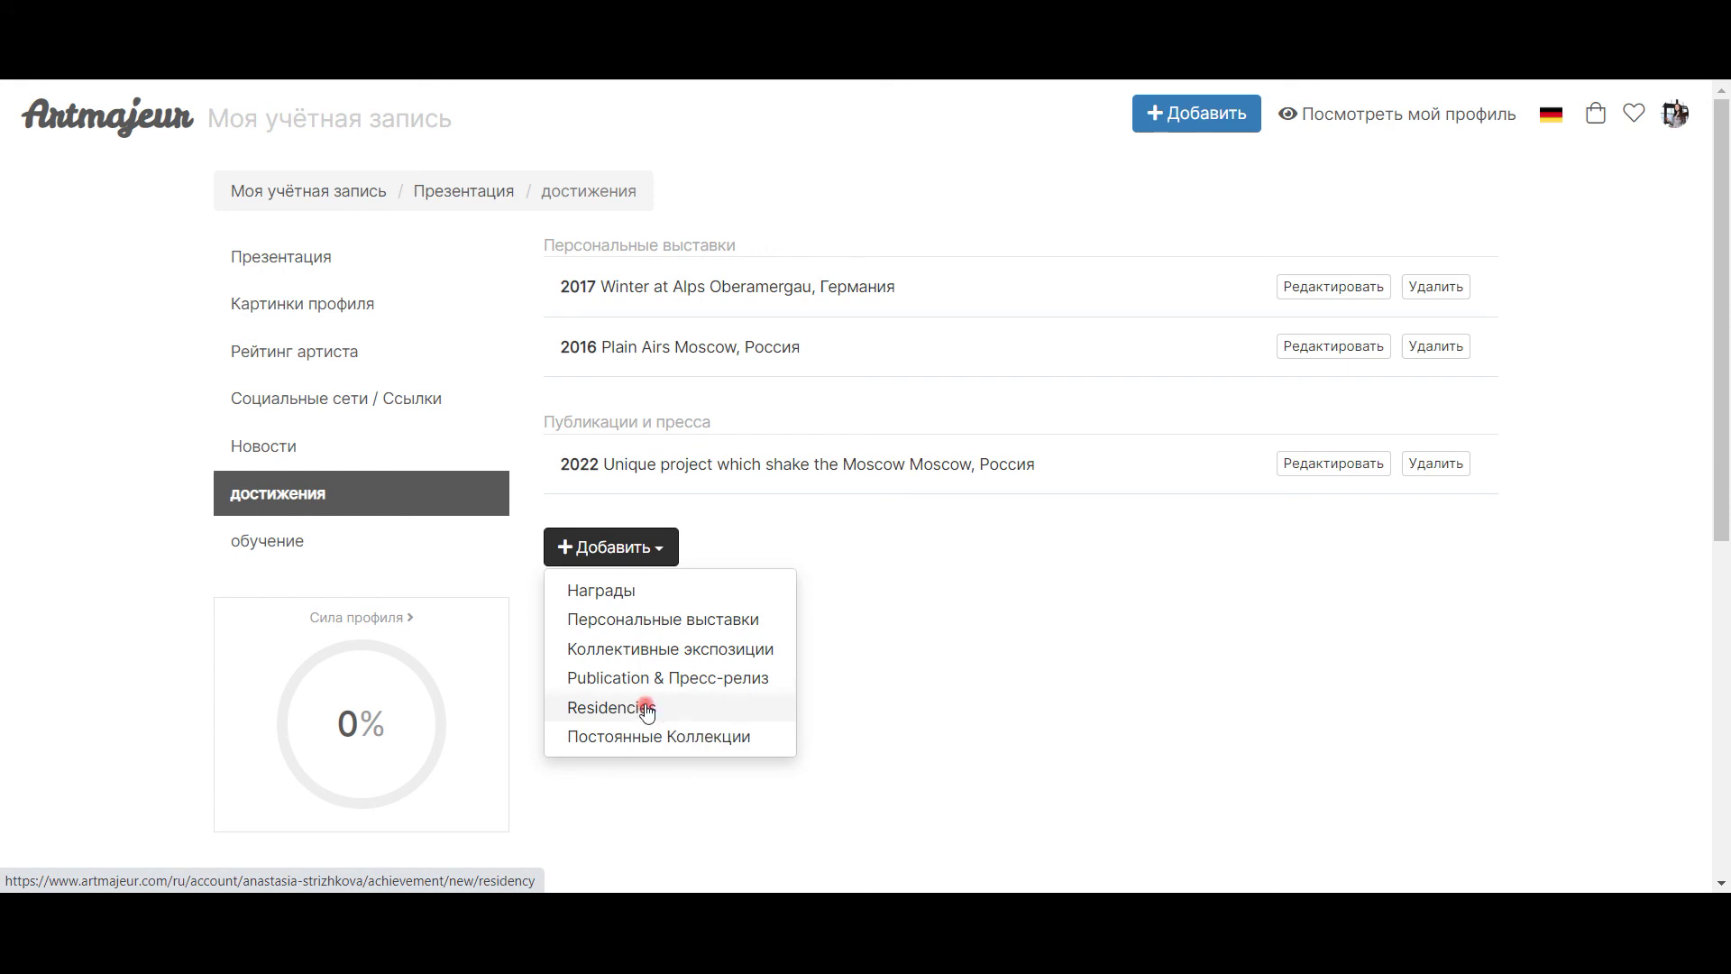
left_click(708, 738)
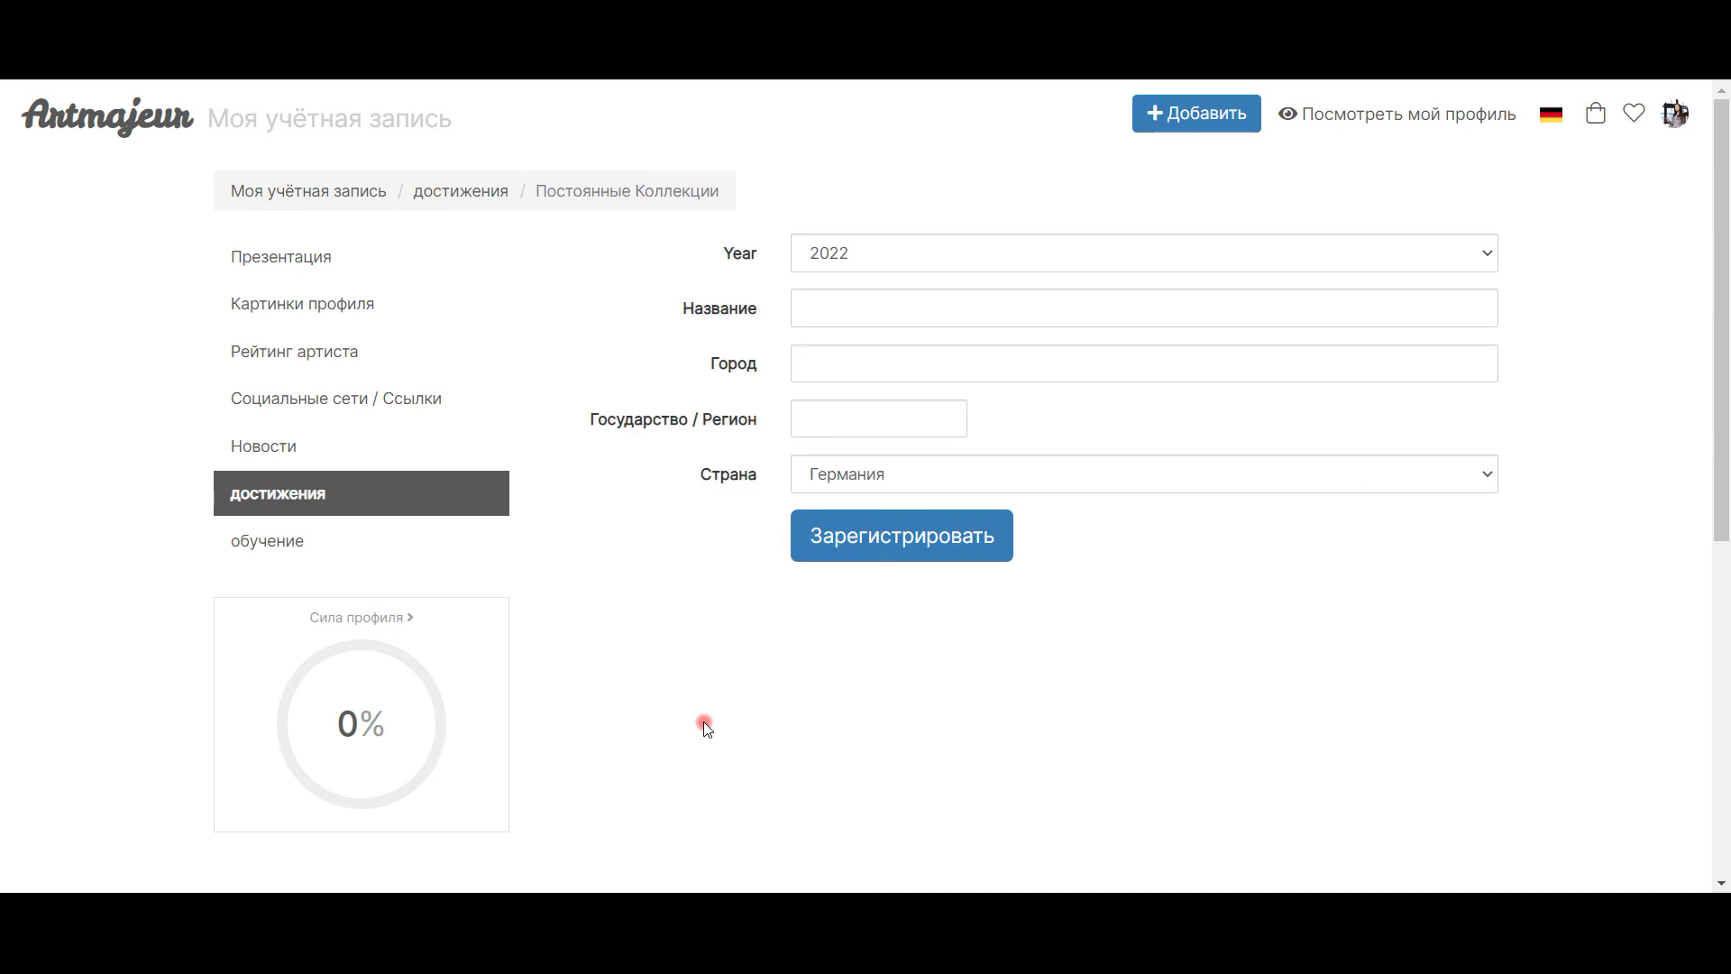
left_click(871, 254)
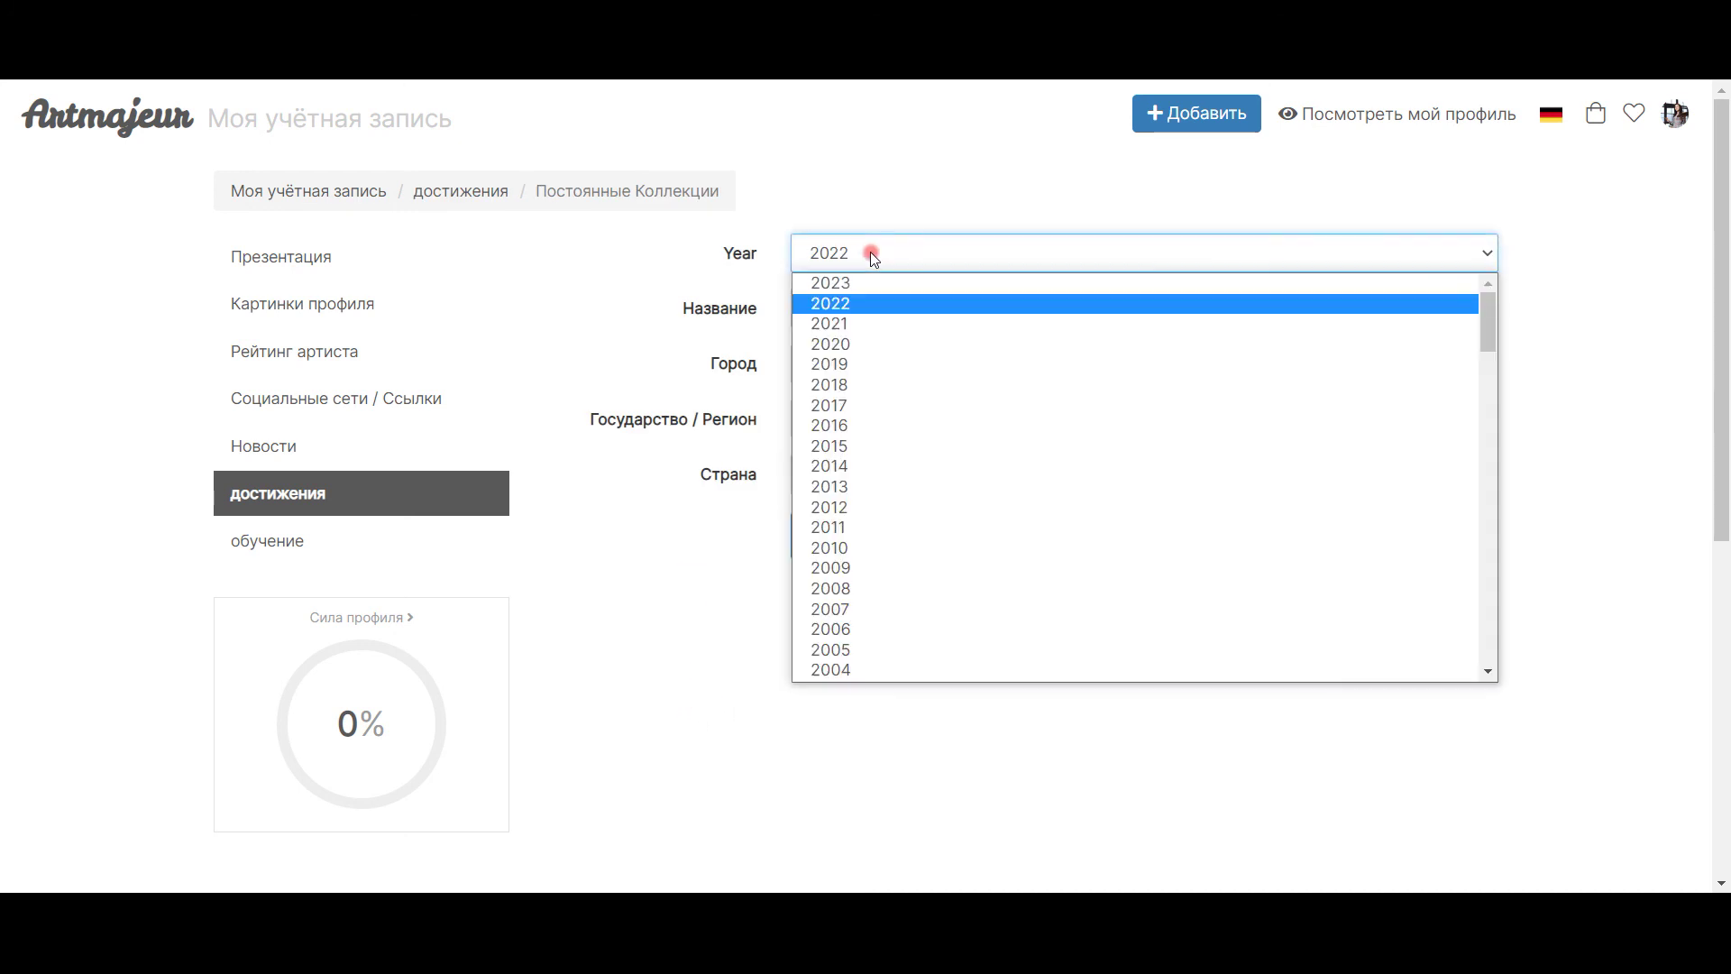
left_click(843, 403)
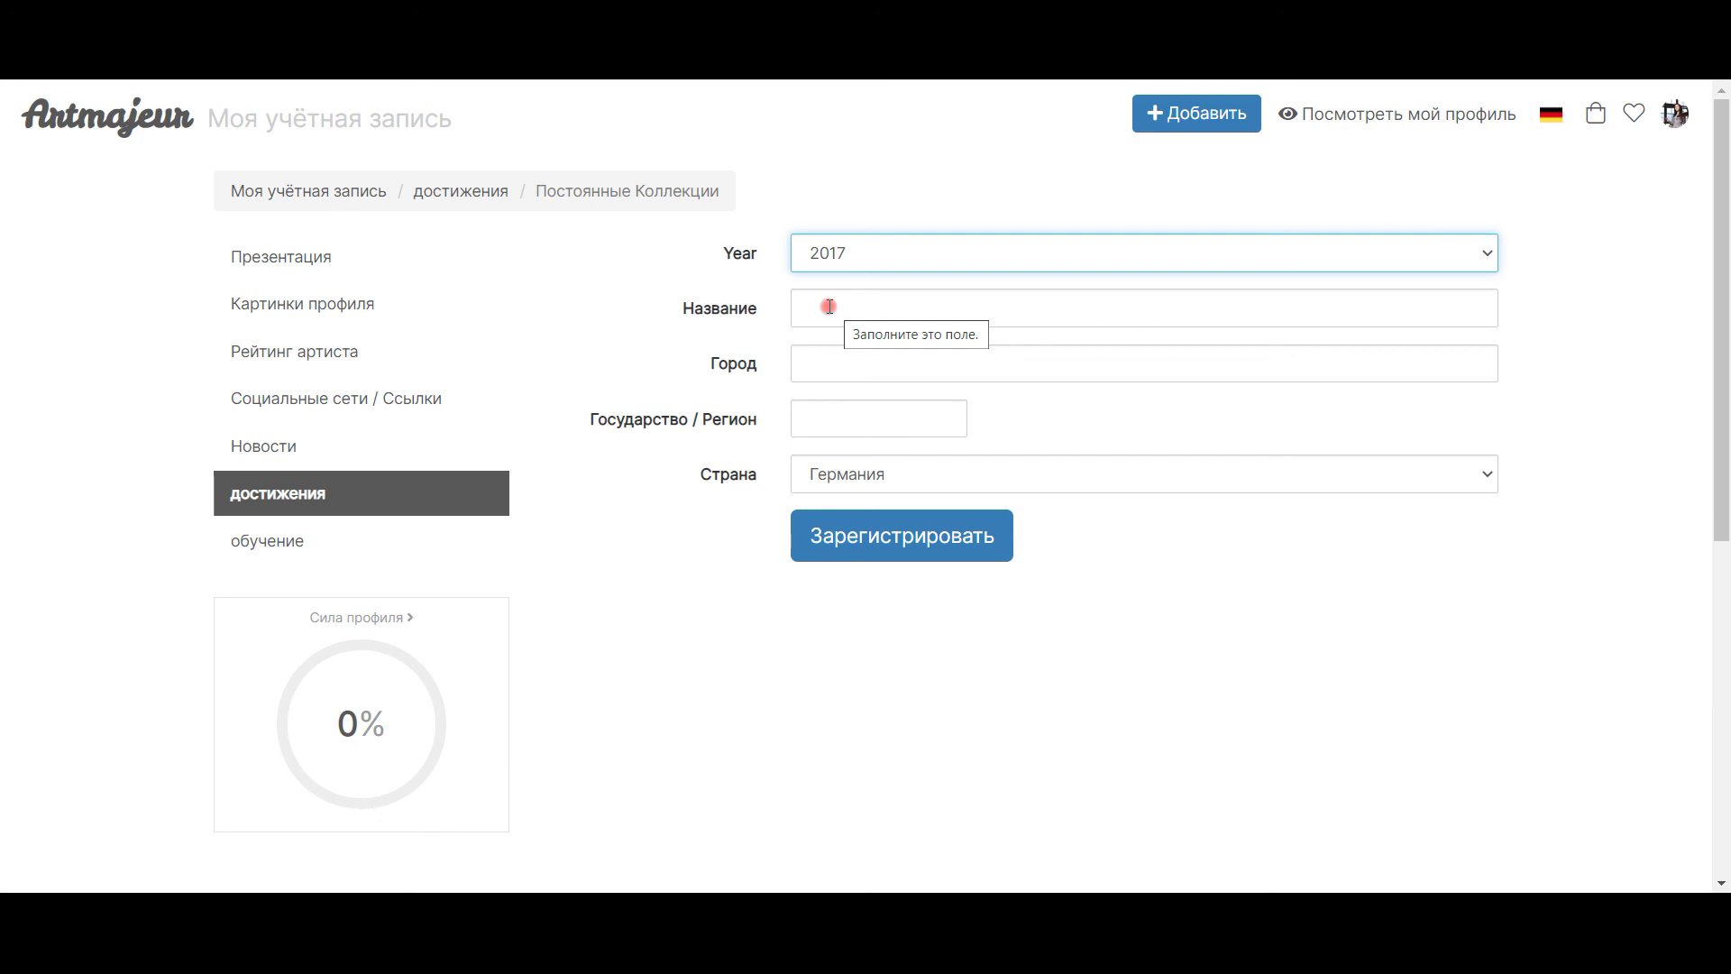
left_click(604, 557)
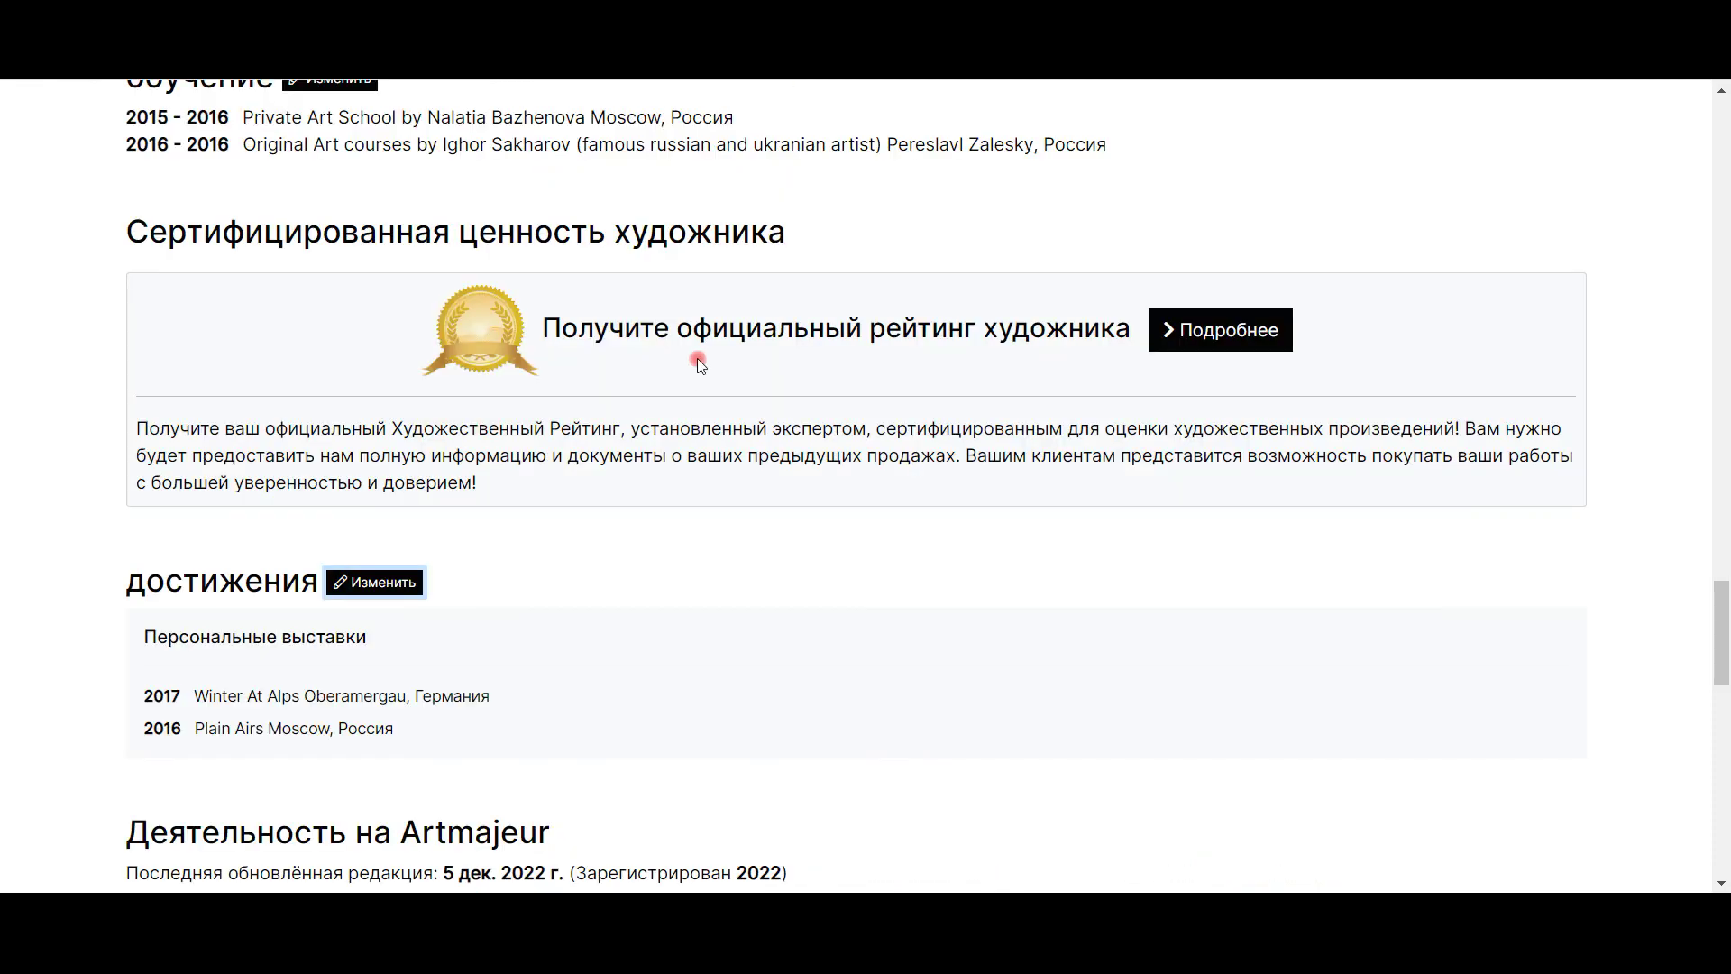
Check how the education and achievements sections look on the public profile.
scroll(699, 368, "down", 5)
scroll(705, 374, "up", 4)
scroll(705, 370, "up", 4)
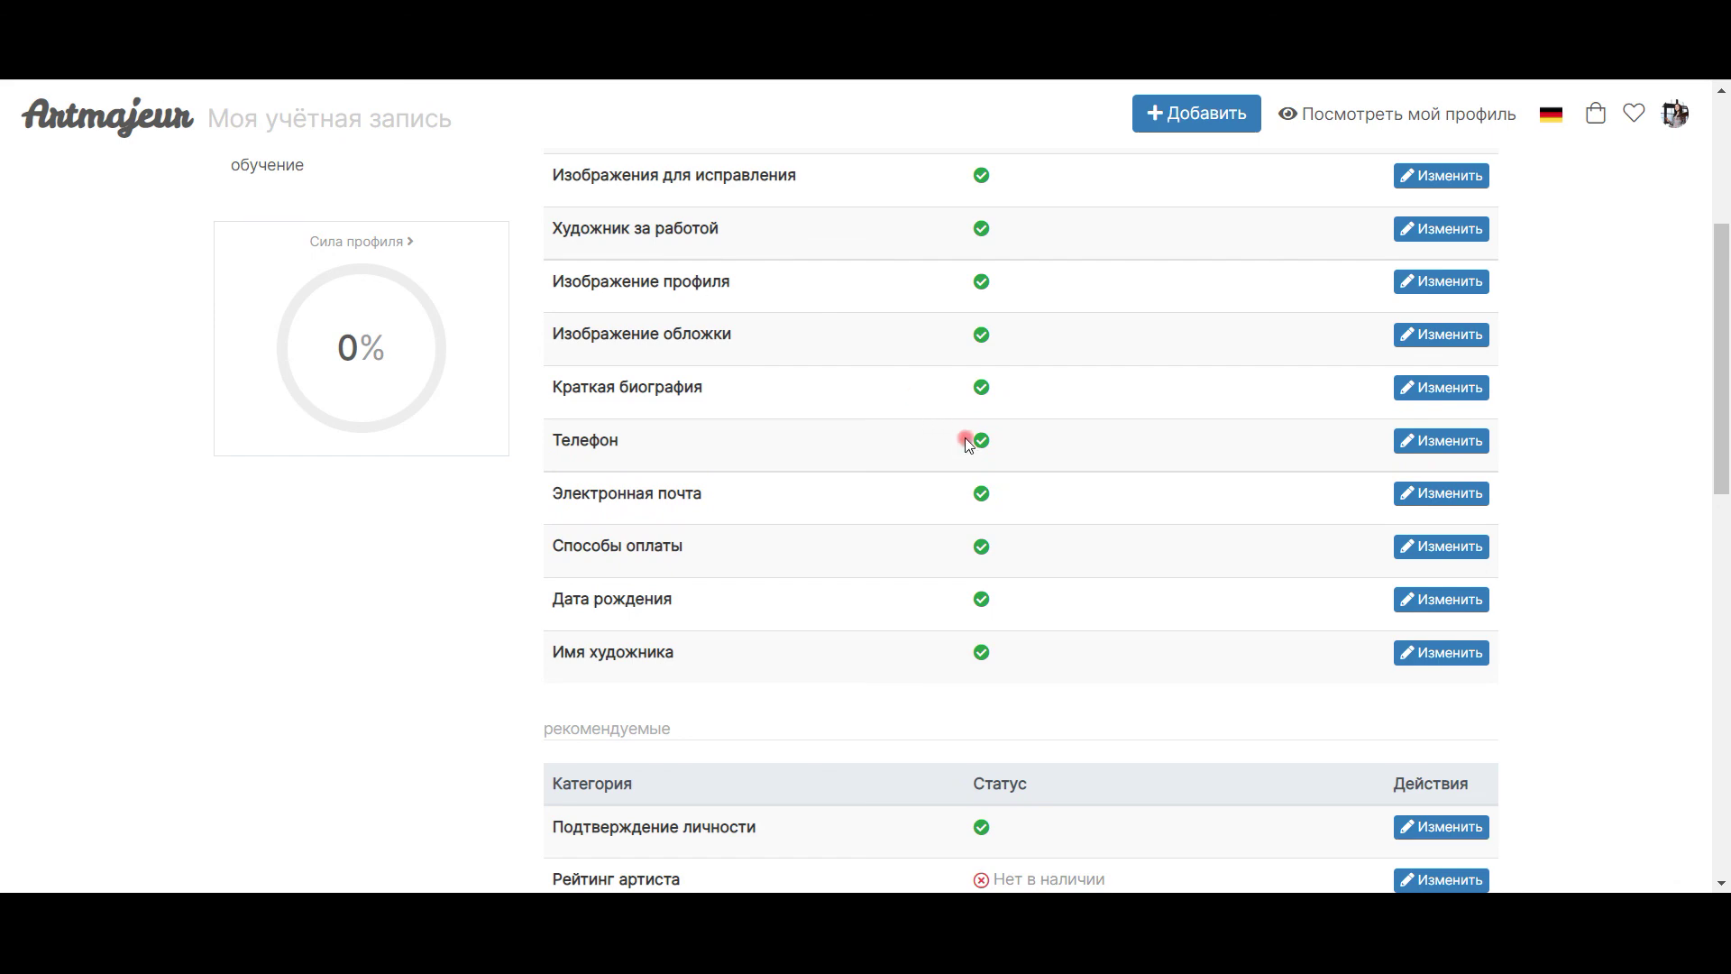
Review the mandatory and recommended profile items and revisit the "Рейтинг артиста" certification offer.
scroll(932, 415, "up", 4)
scroll(930, 416, "down", 4)
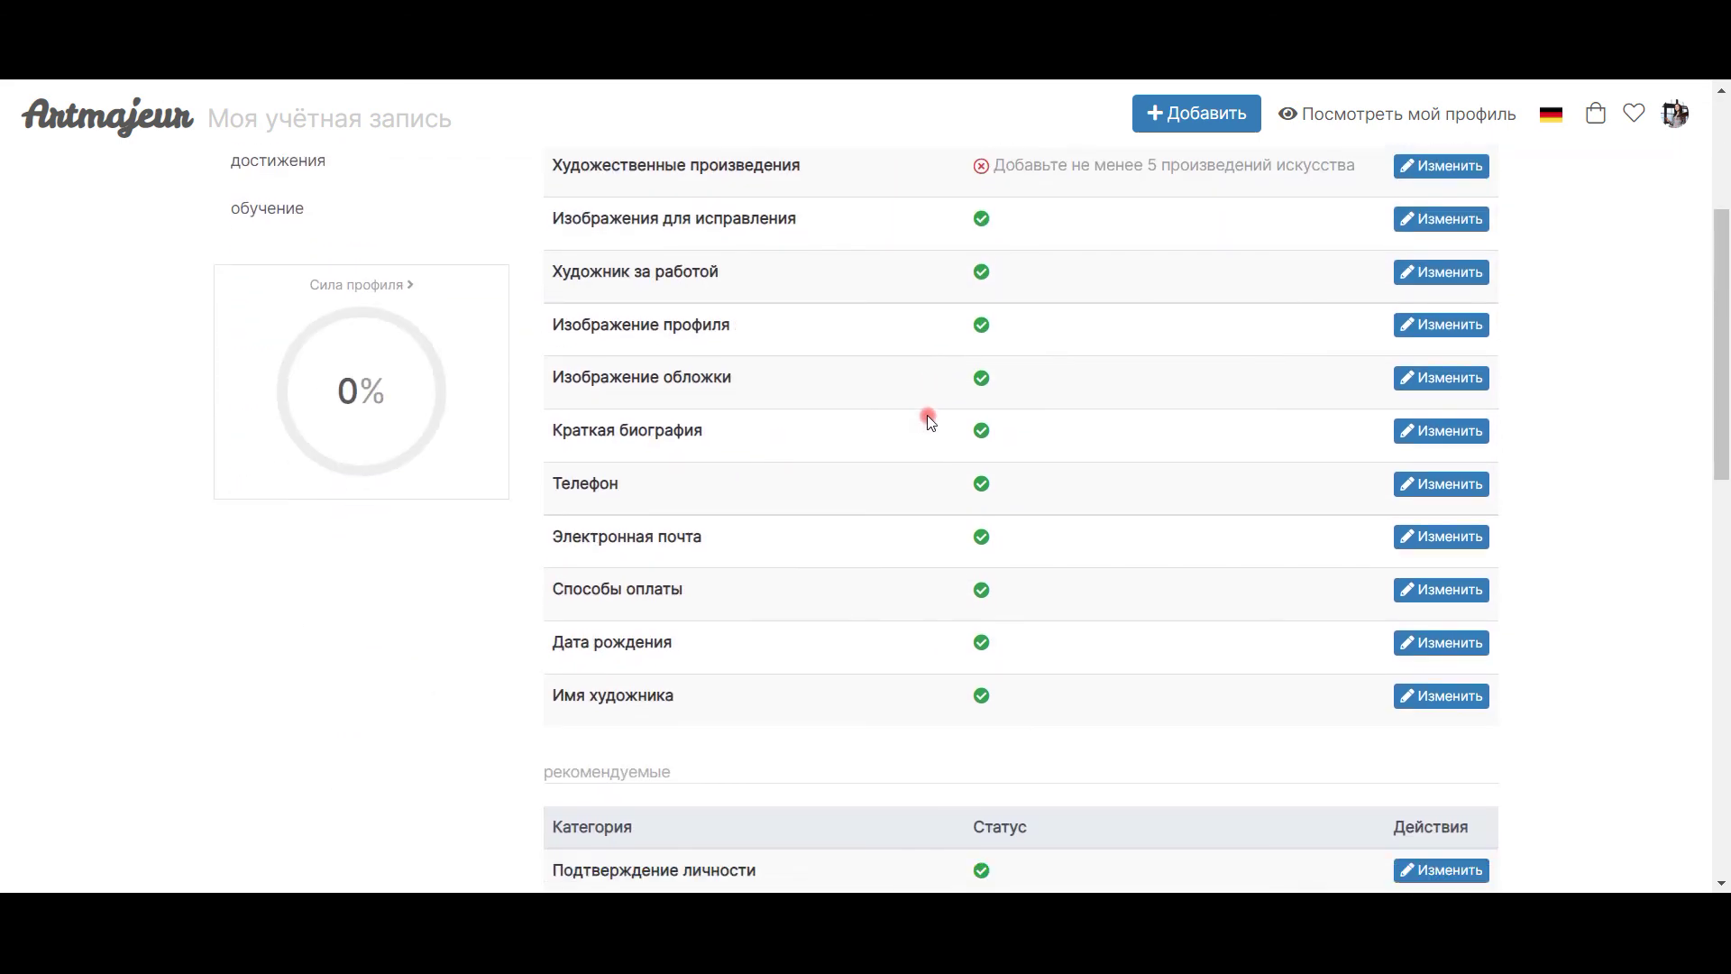
scroll(929, 417, "down", 5)
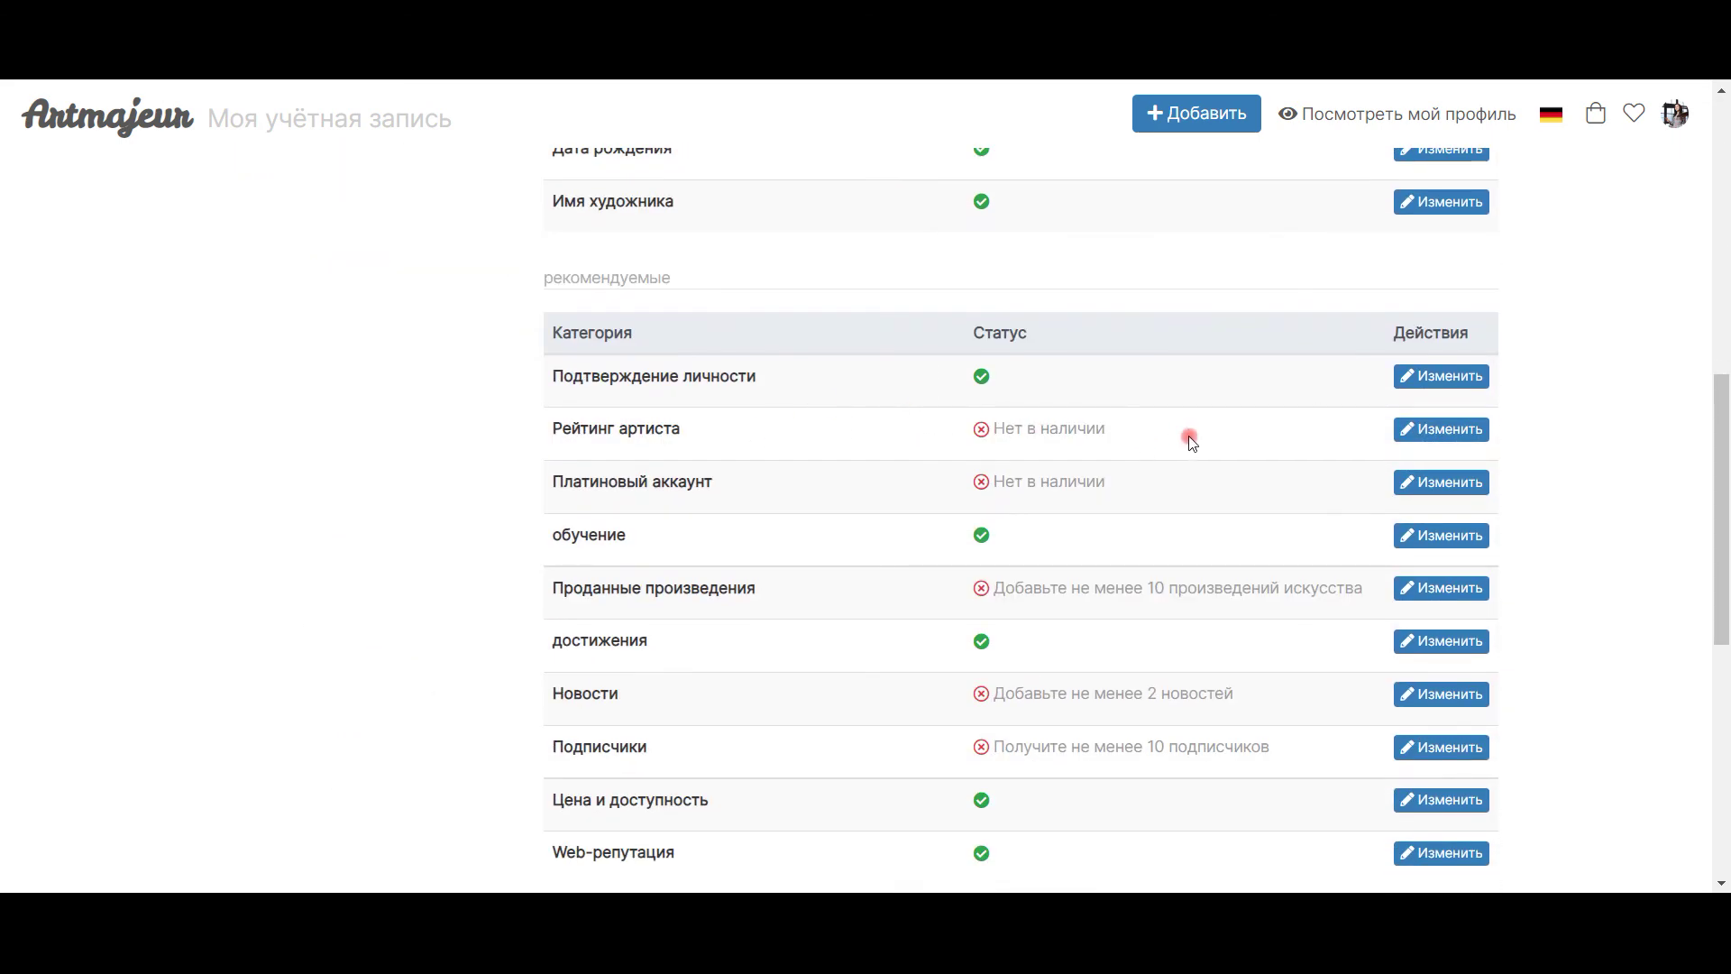
left_click(1436, 431)
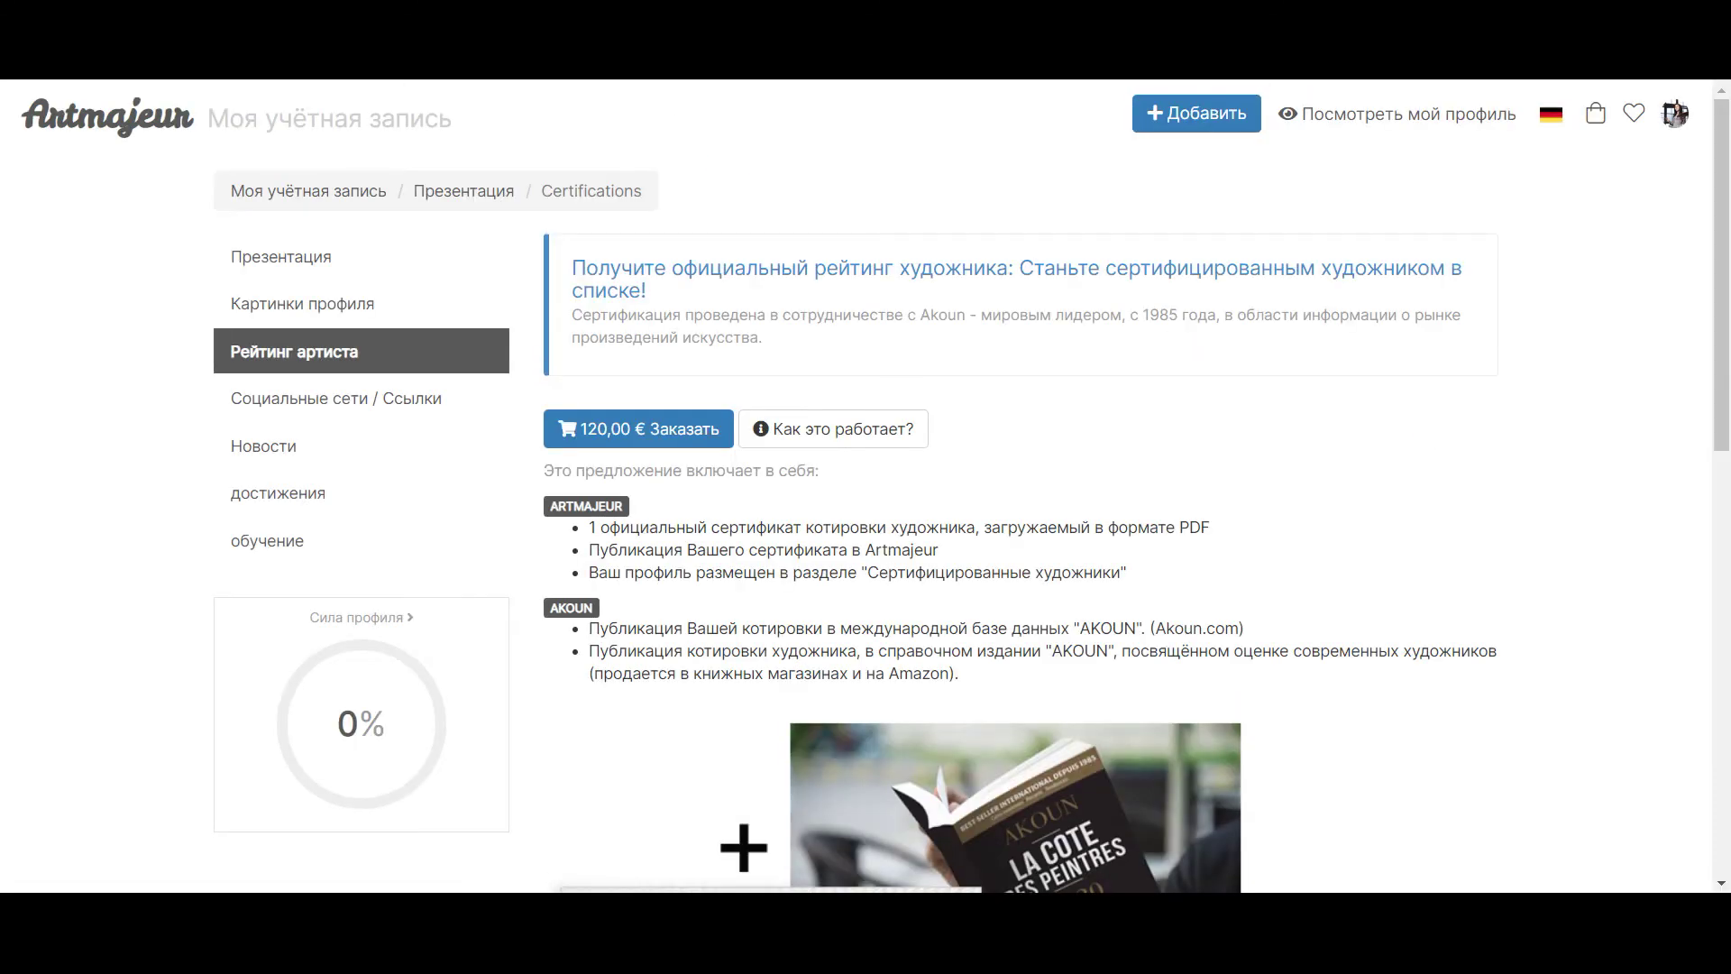
key("alt+Left")
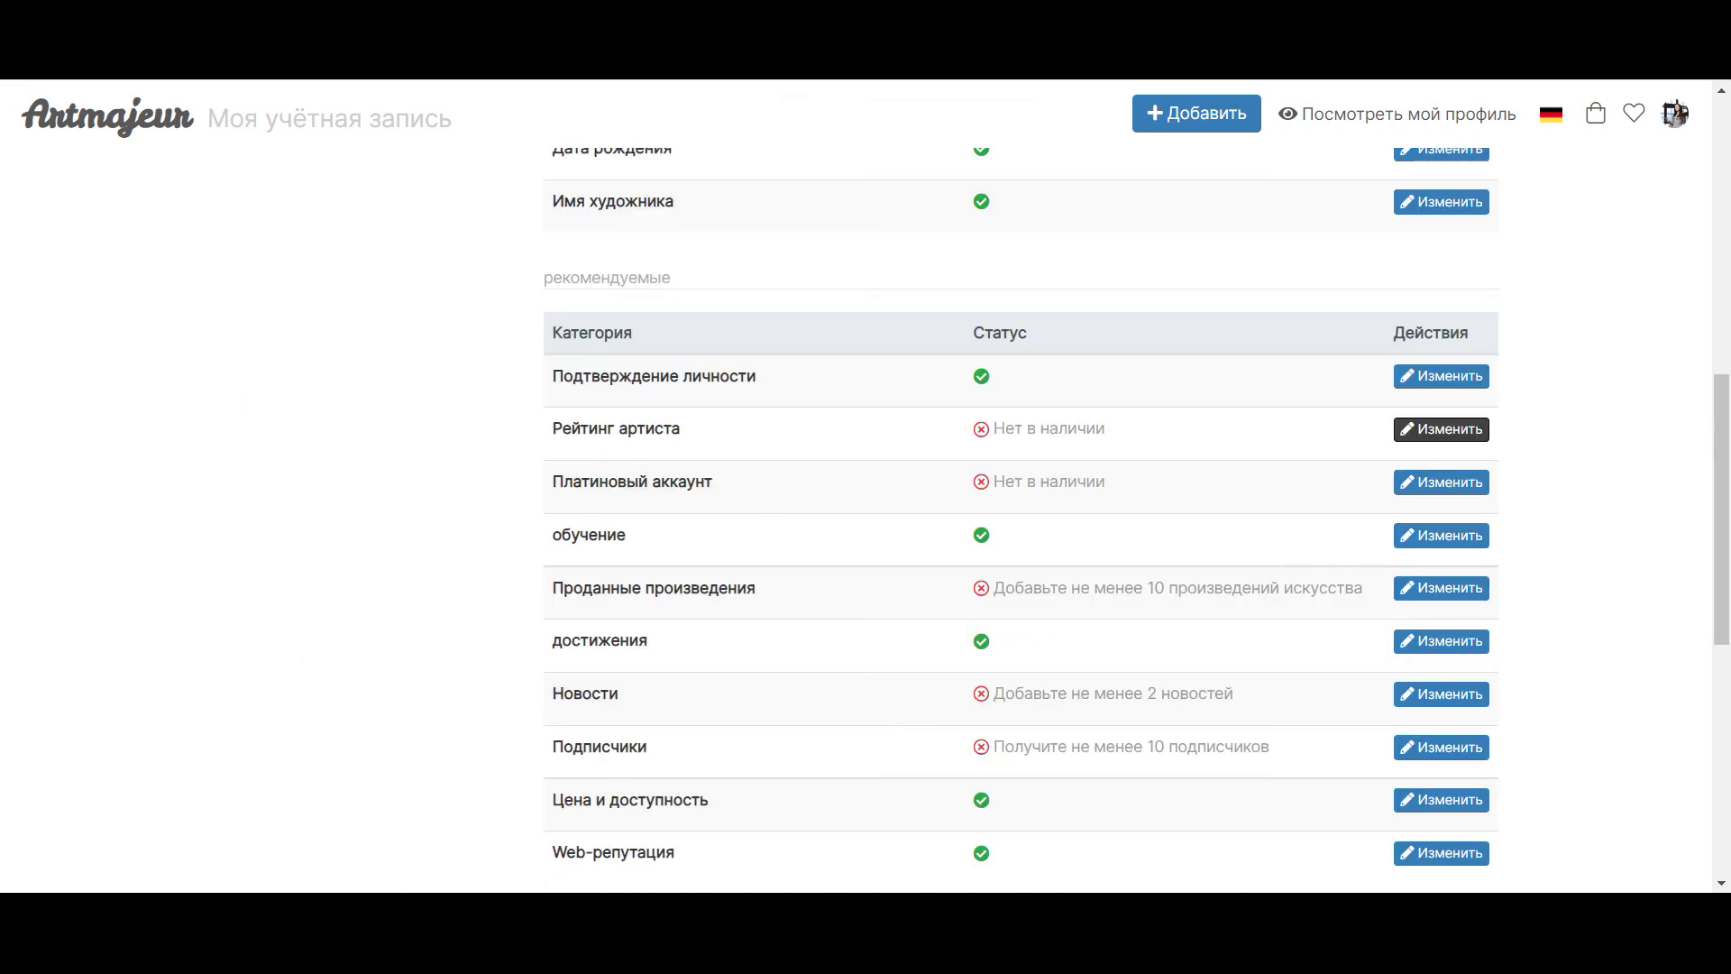
Review the recommended profile items and open the "Проданные произведения" item.
scroll(717, 469, "down", 2)
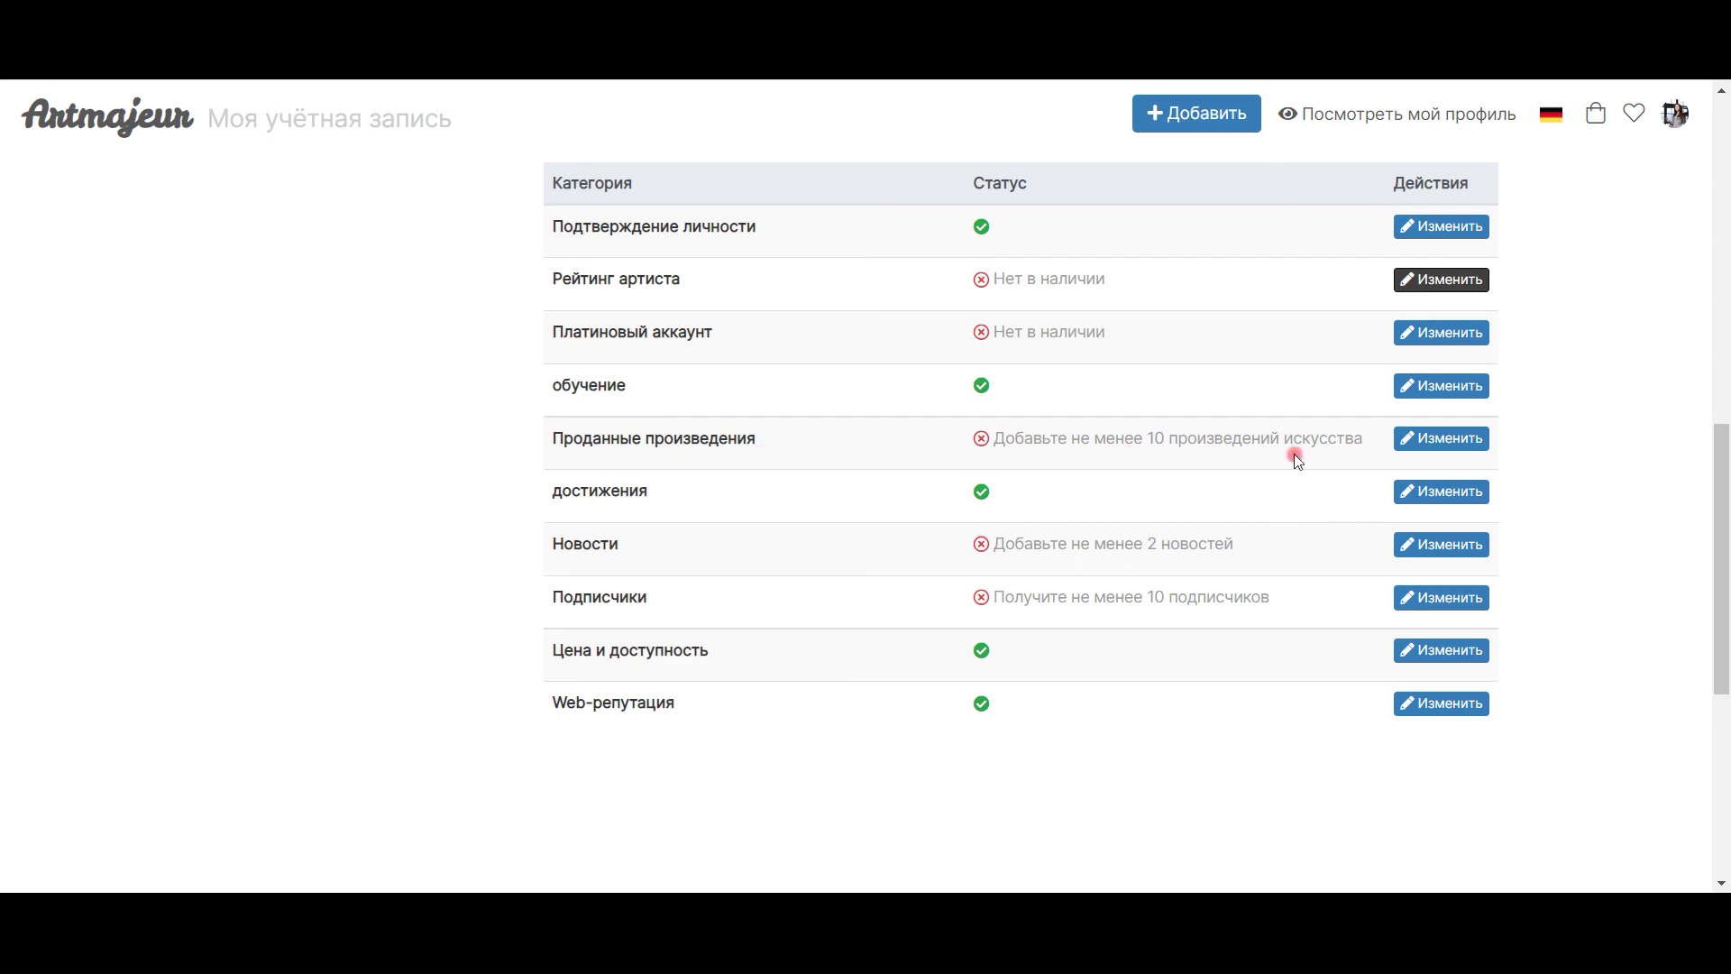
left_click(1479, 442)
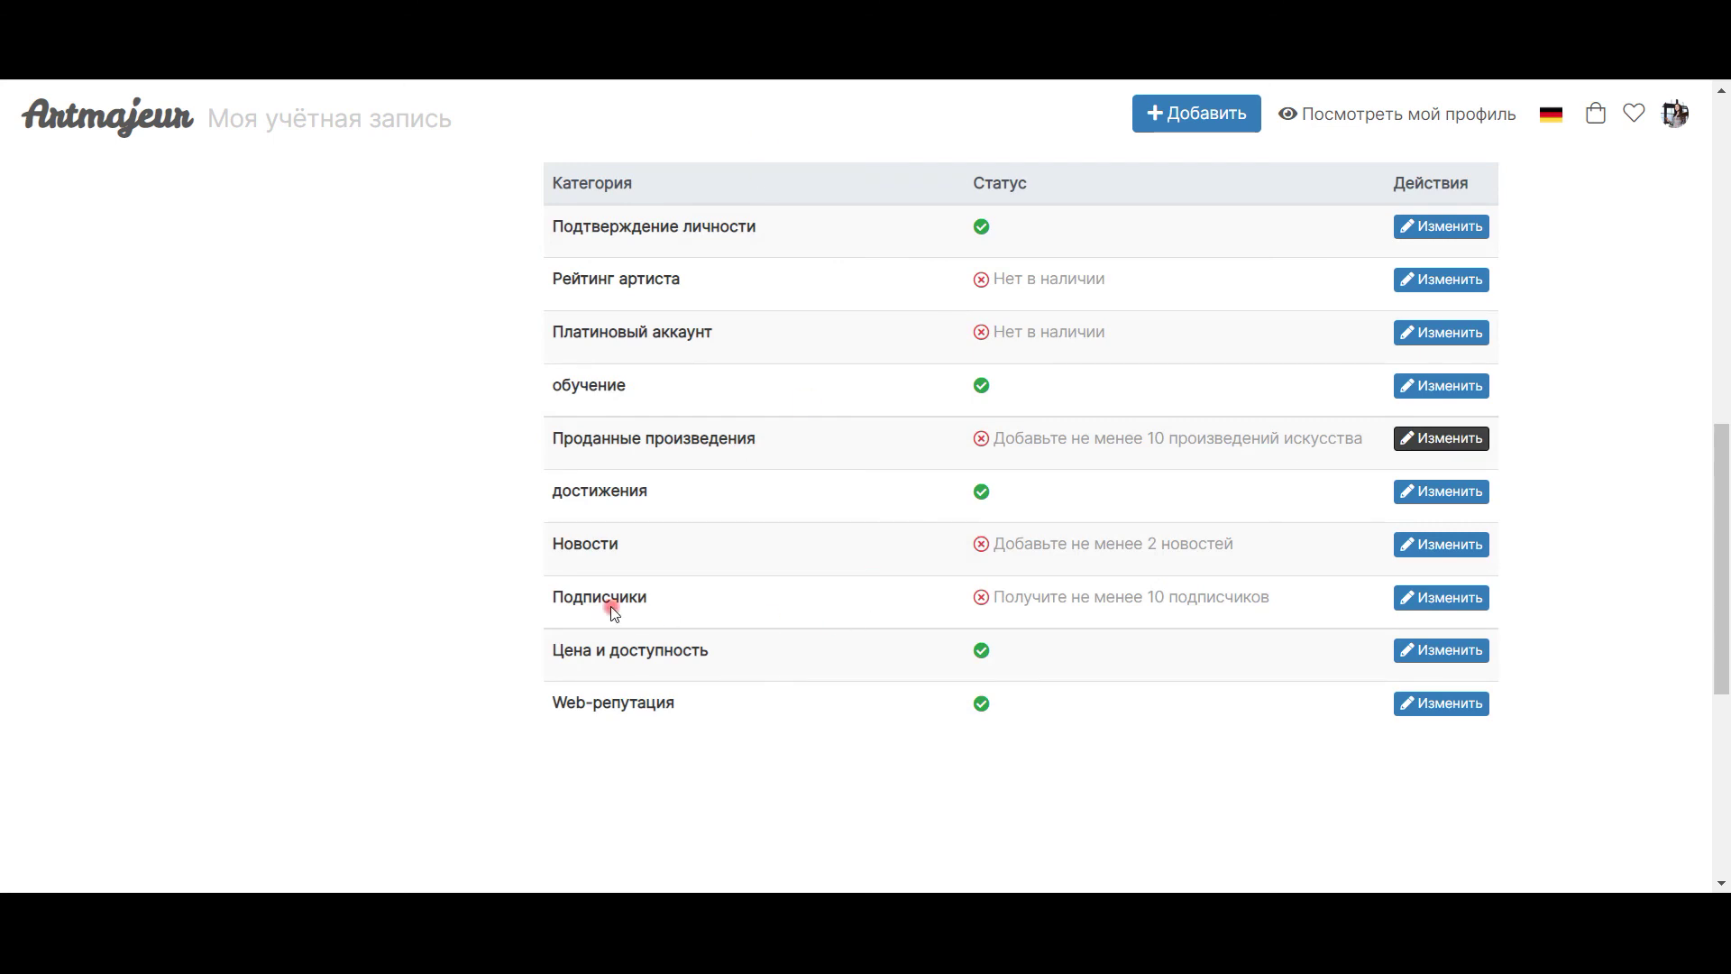
scroll(723, 592, "down", 1)
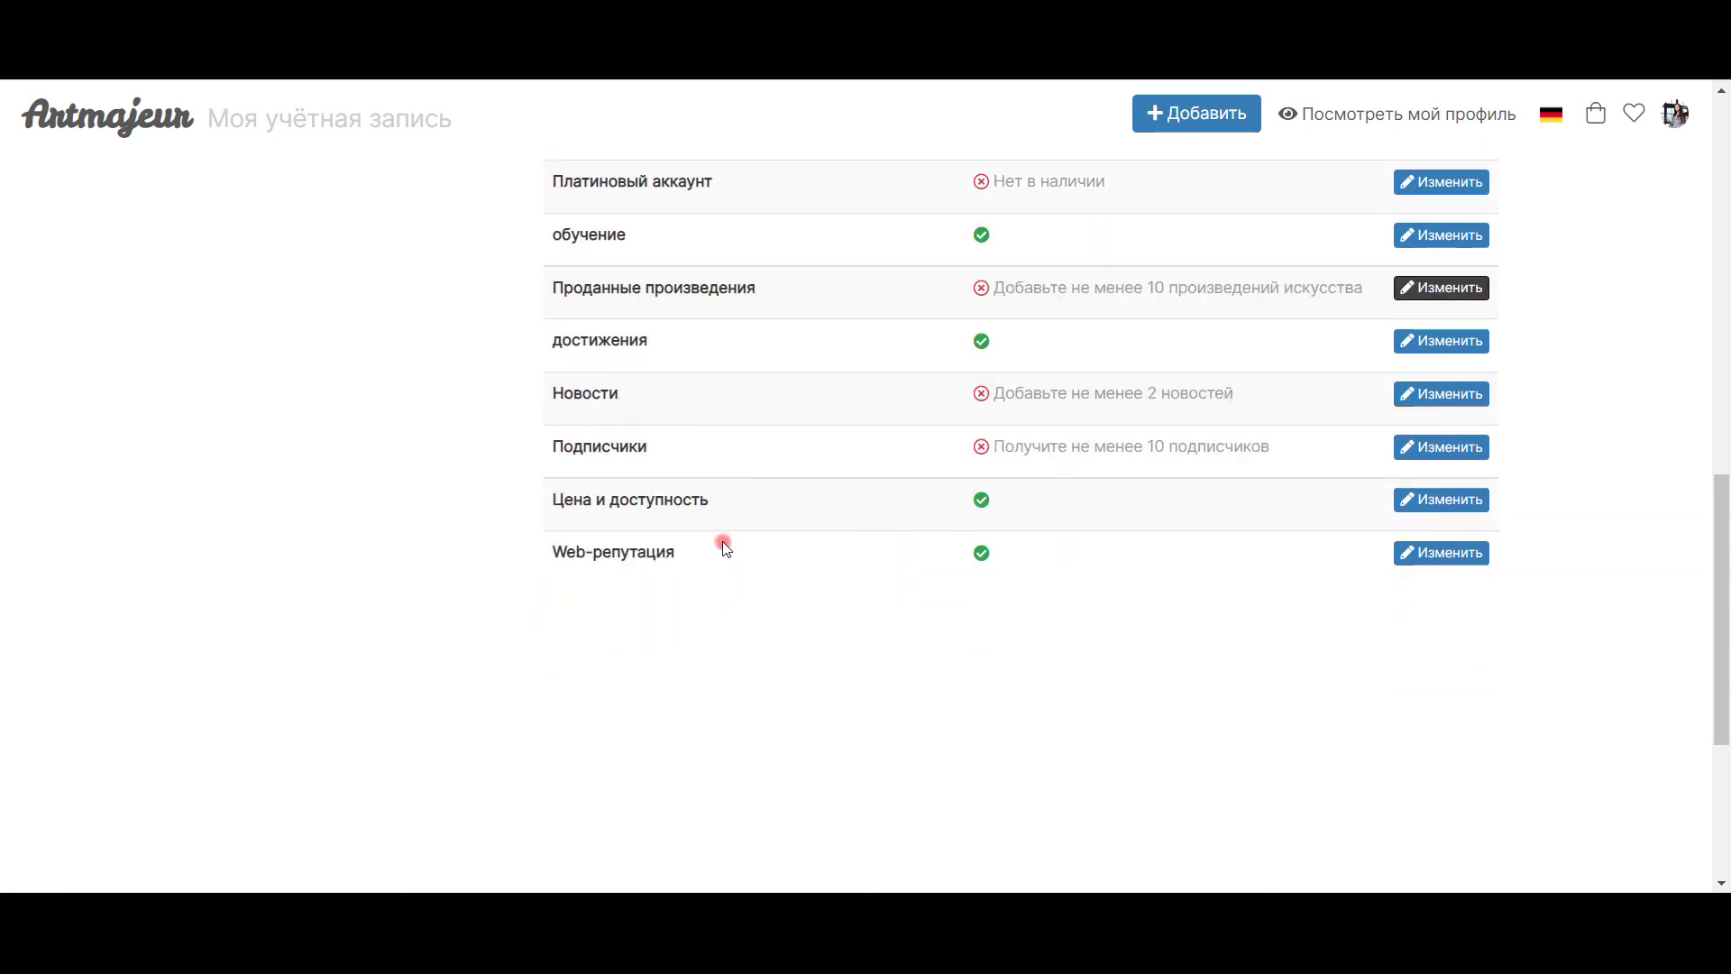
Open the help article for the "Подписчики" item and read its advice on gaining more followers.
left_click(1411, 449)
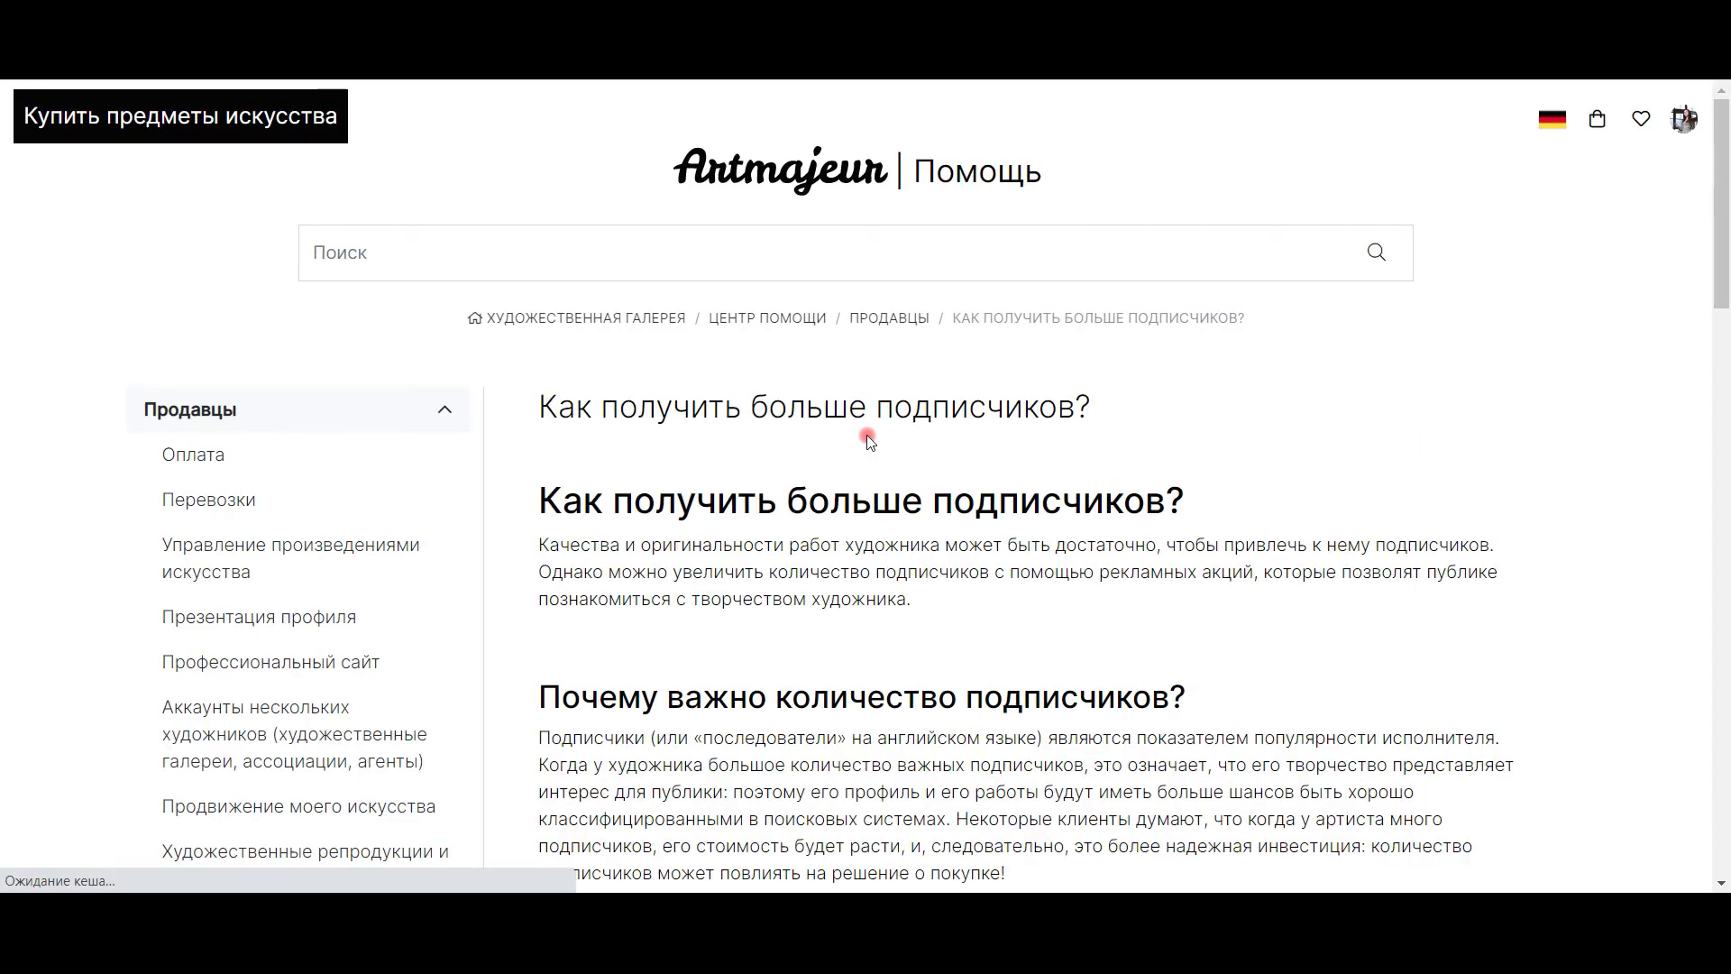
scroll(875, 476, "down", 3)
scroll(872, 477, "down", 6)
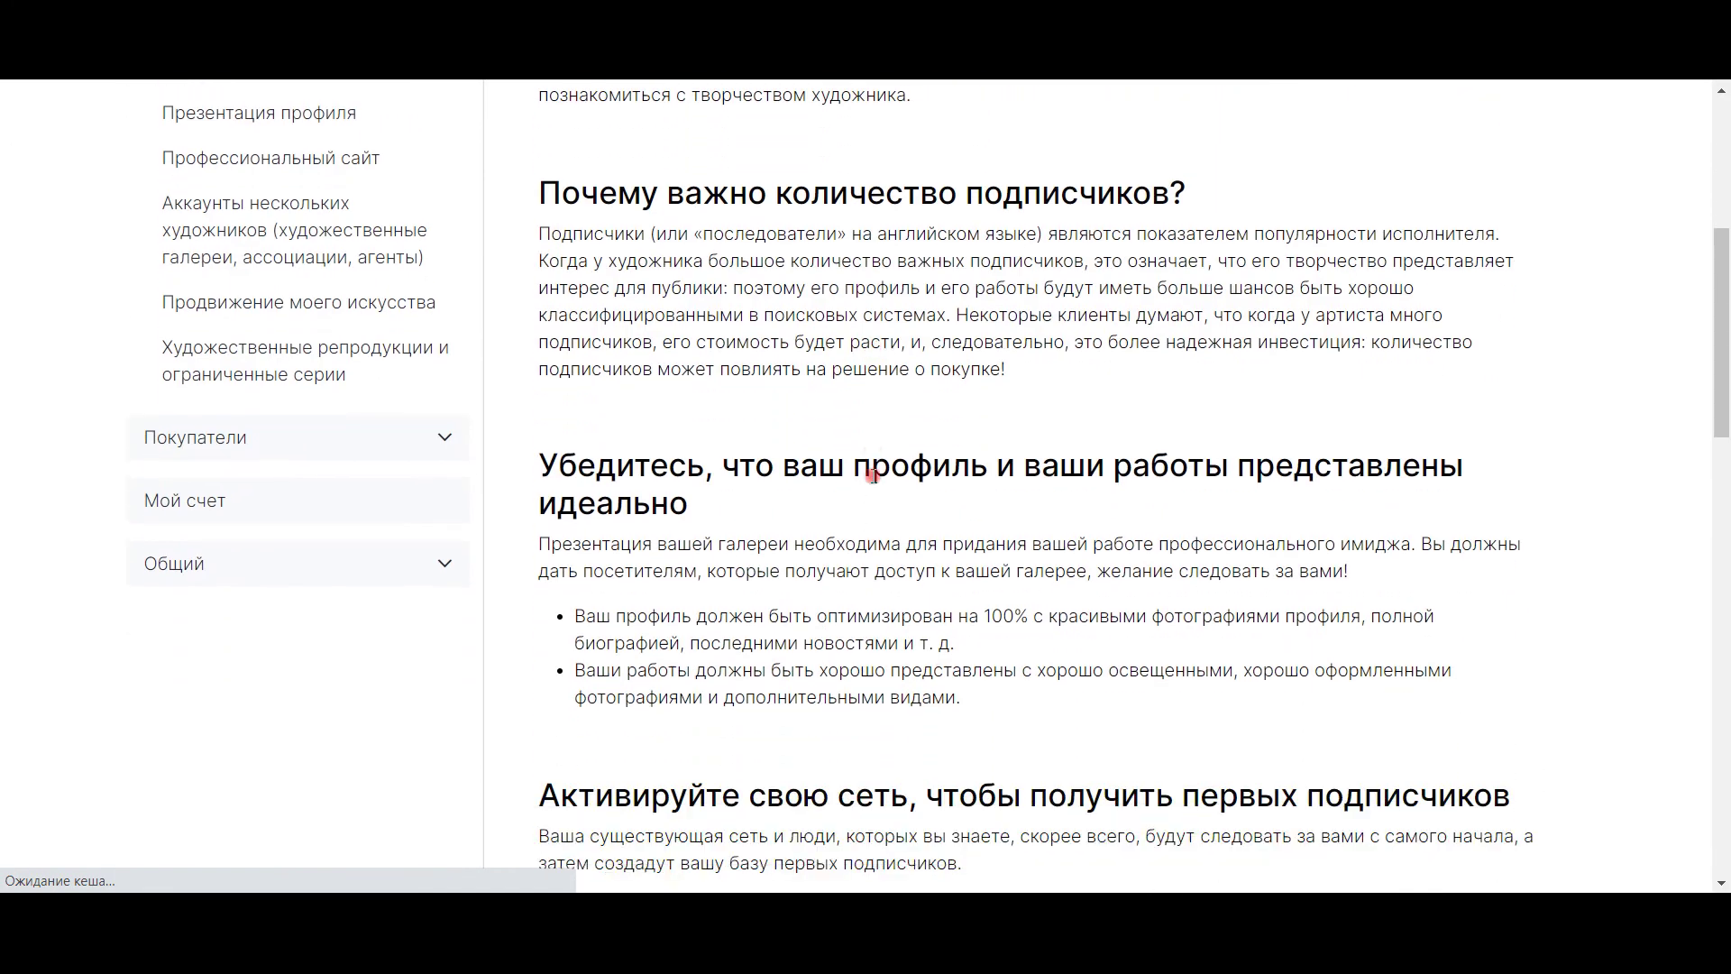
scroll(873, 475, "down", 9)
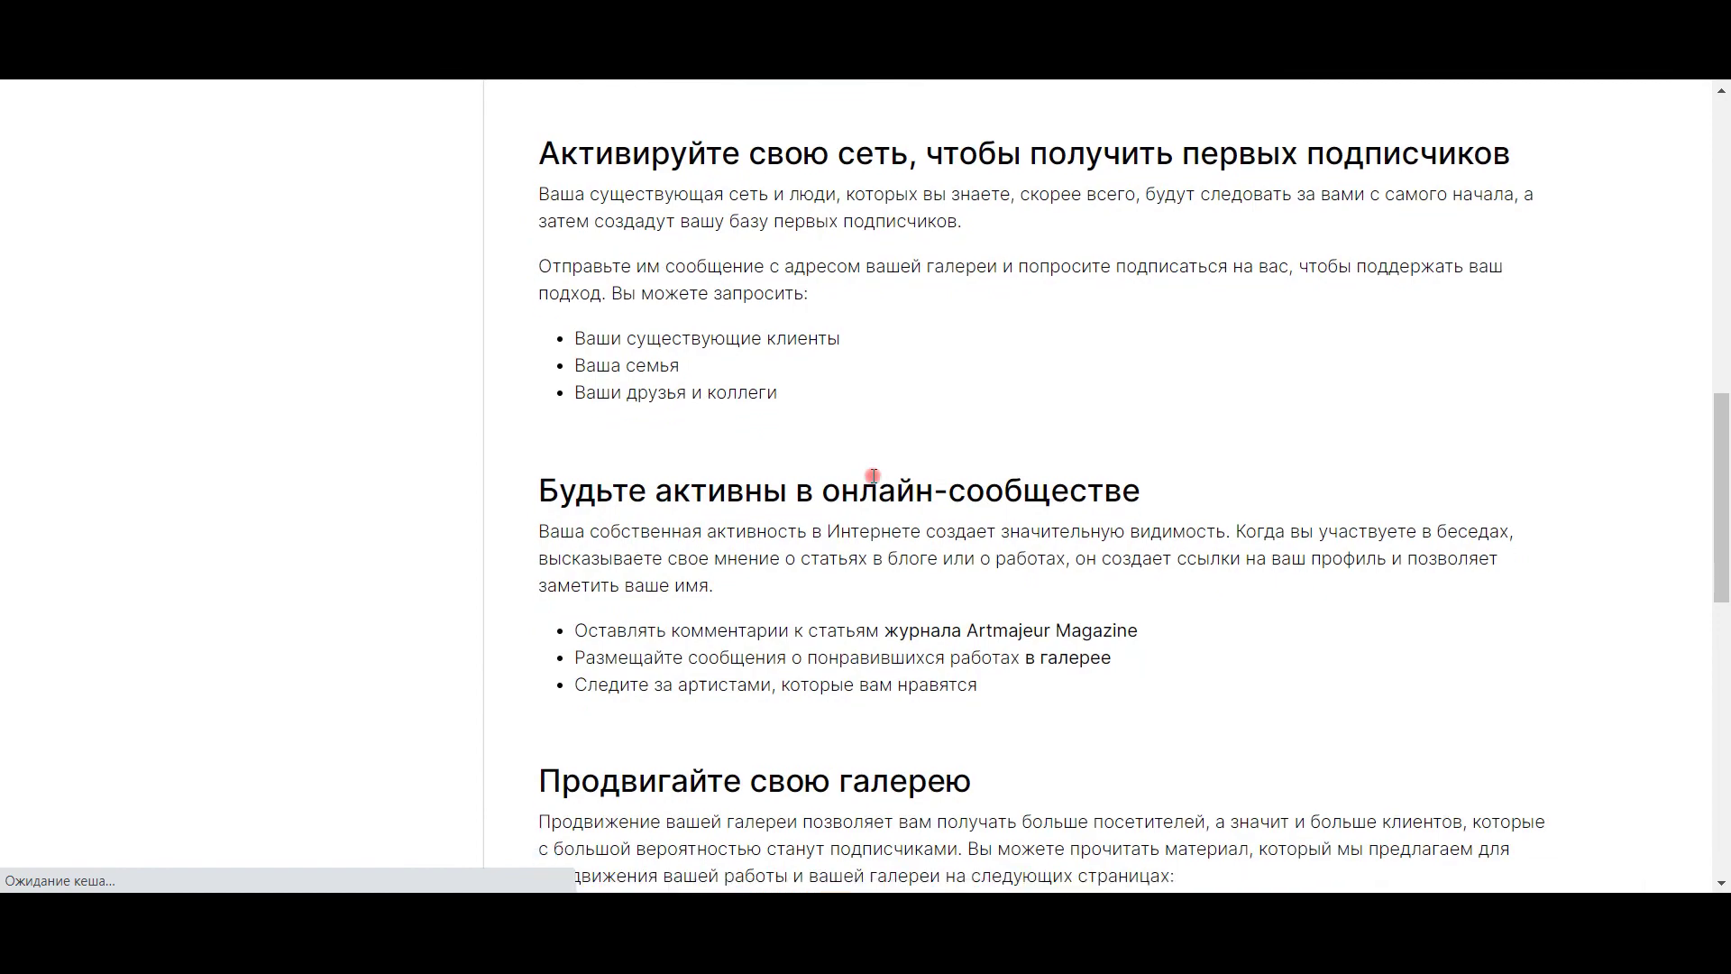
scroll(873, 475, "down", 5)
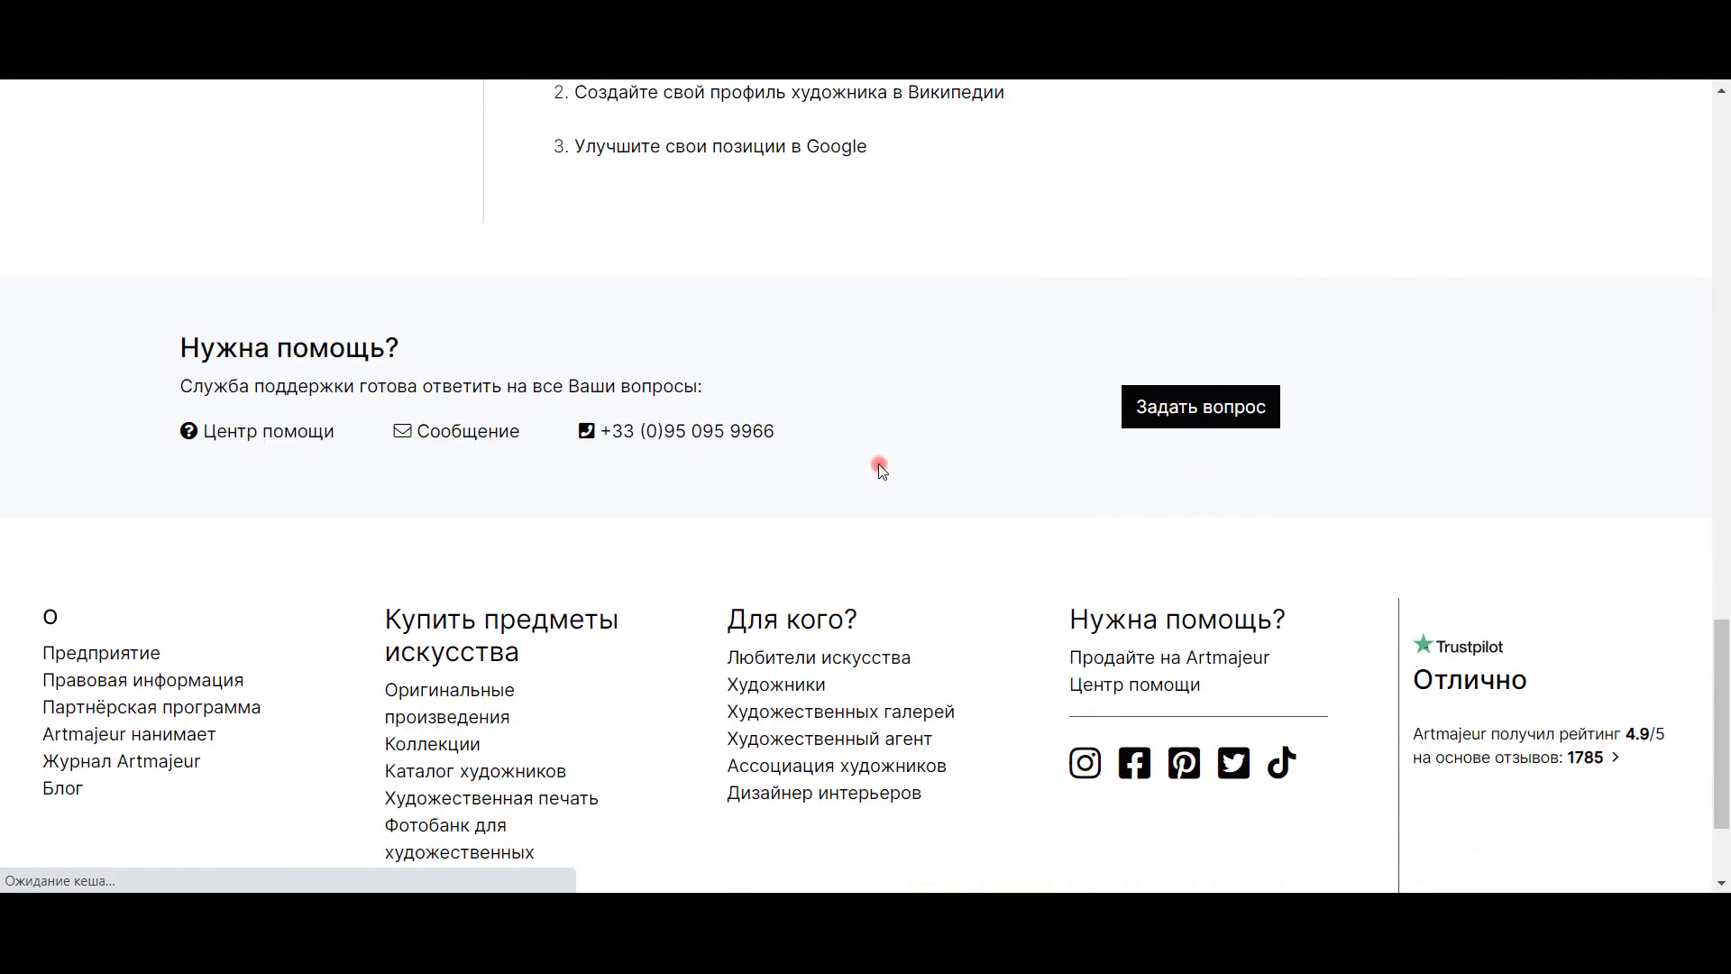
scroll(878, 463, "up", 4)
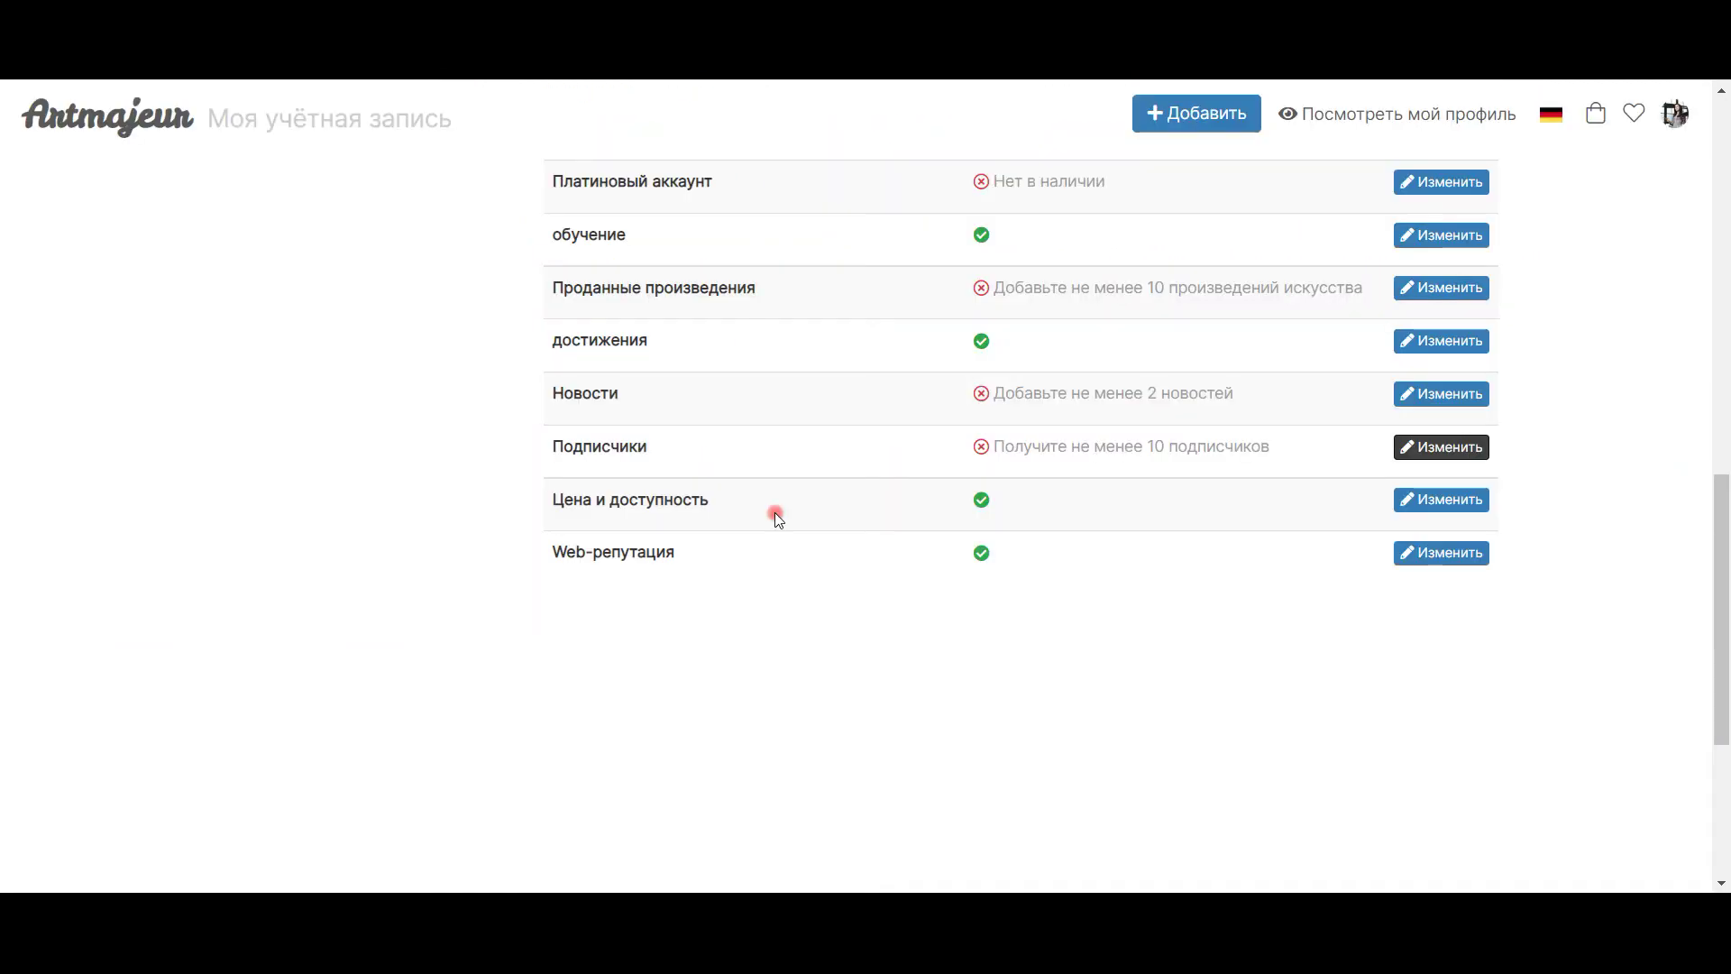
Open the public artist profile and examine its cover image, header, introduction and recognition badges.
scroll(790, 620, "up", 5)
scroll(788, 617, "up", 7)
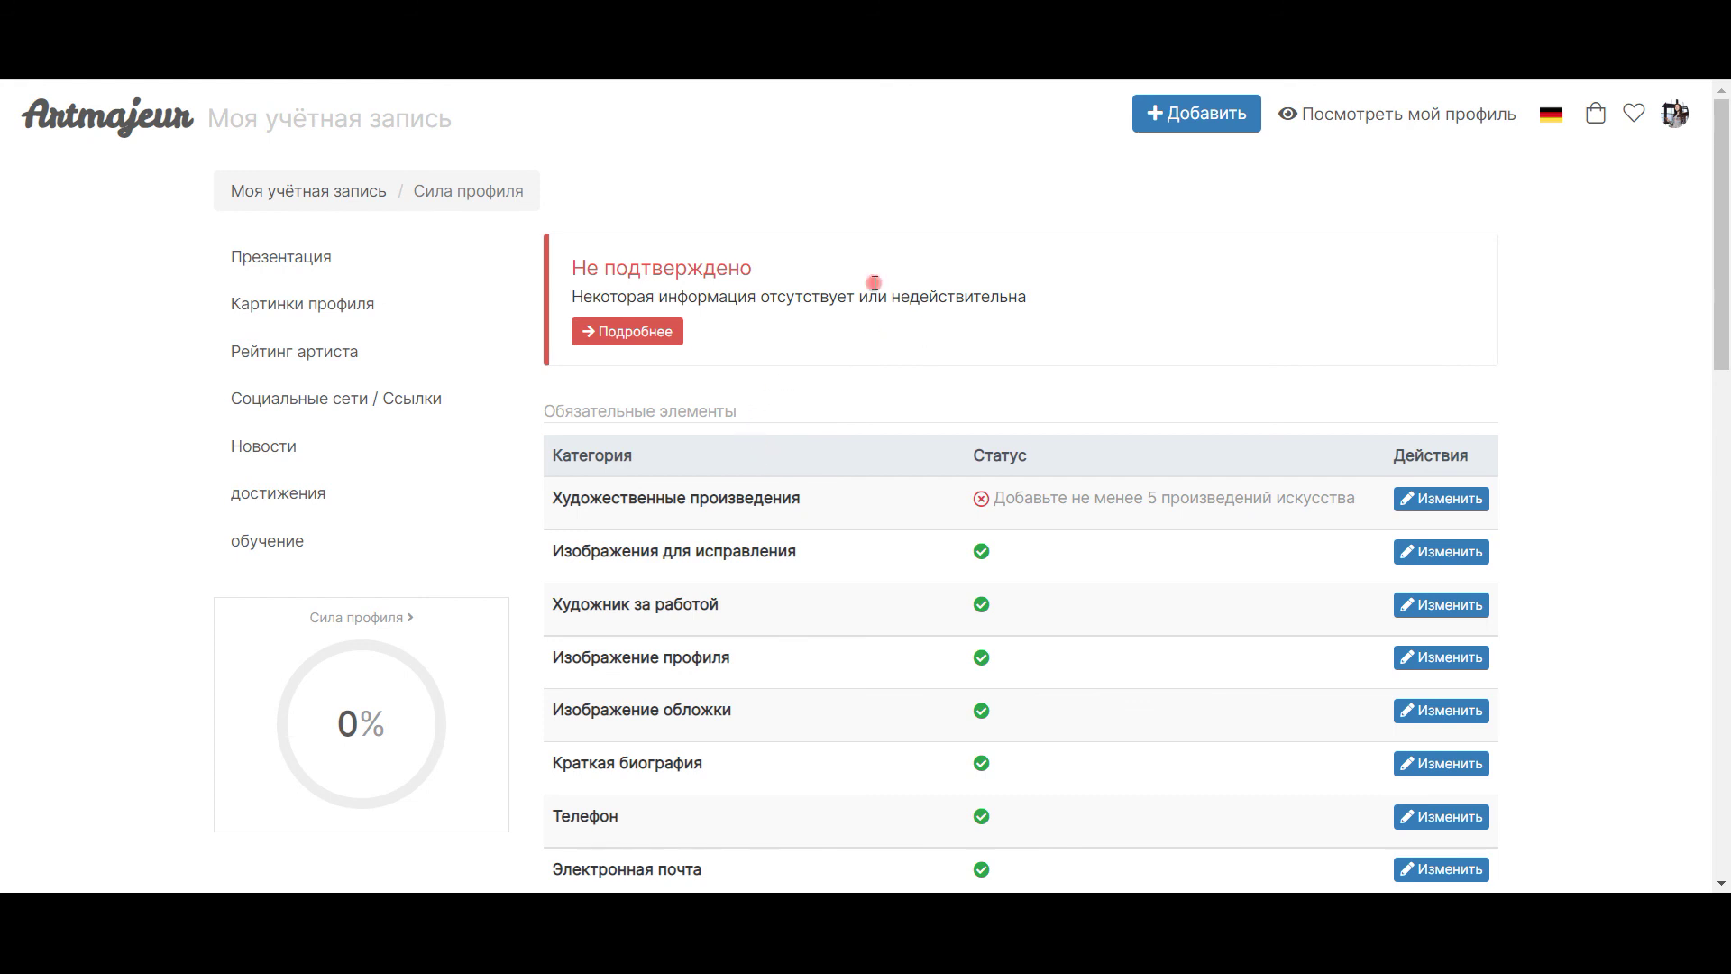
left_click(1332, 124)
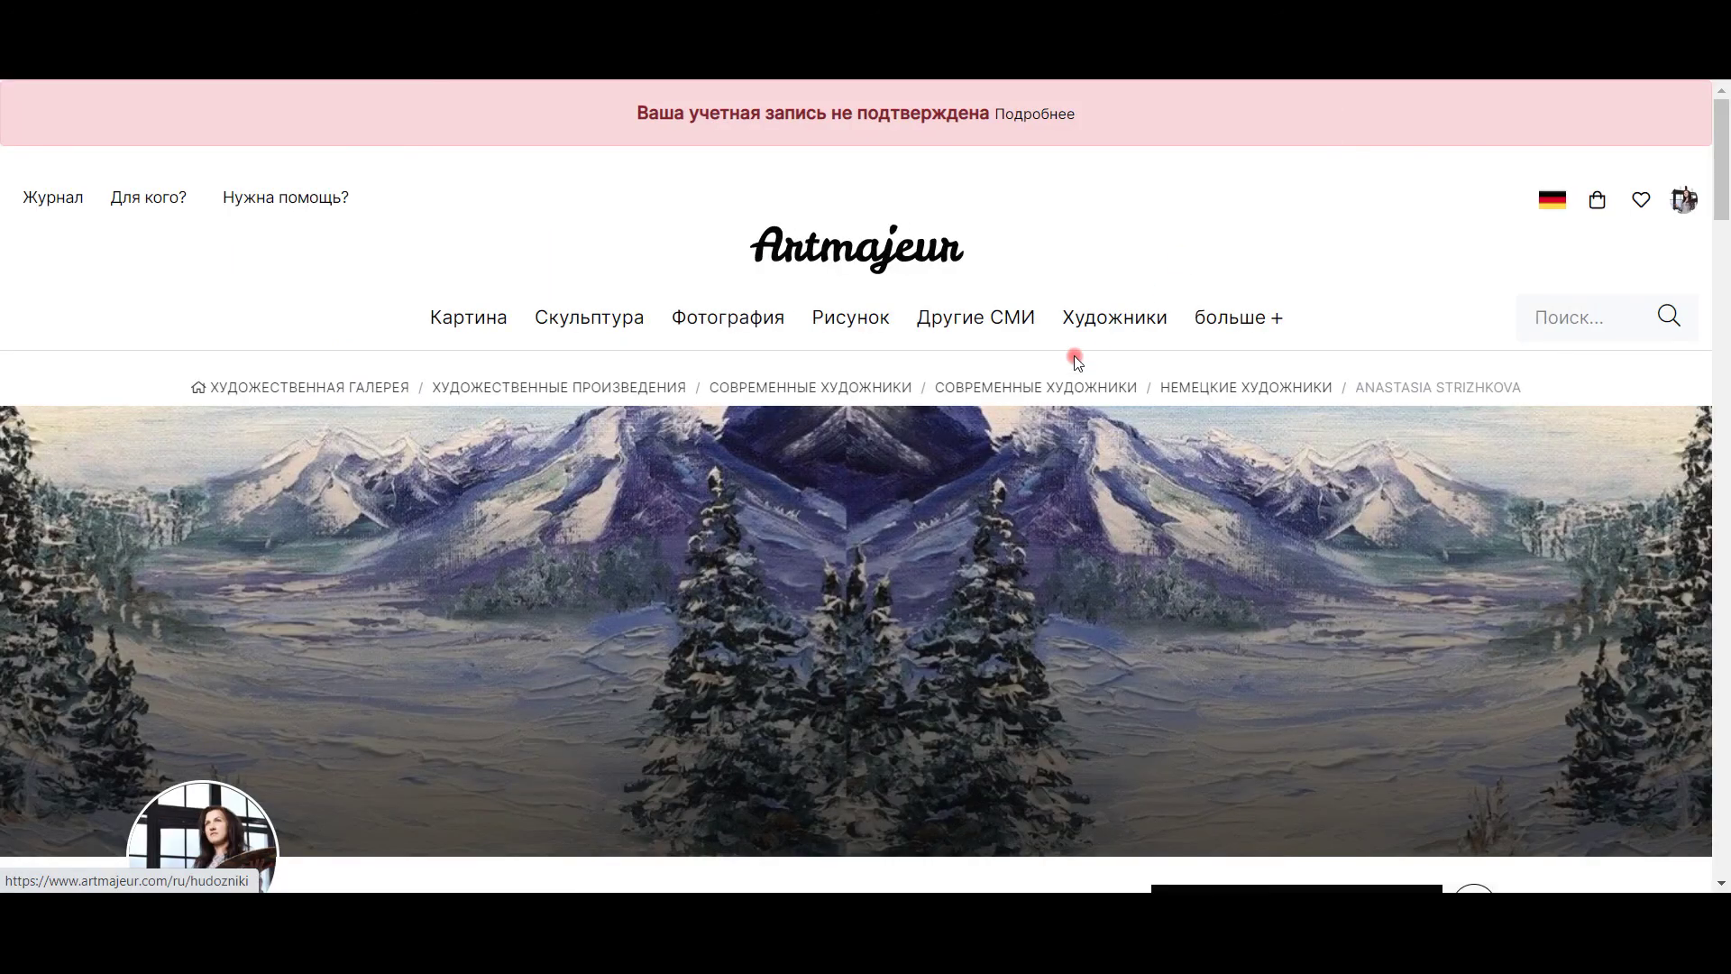
mouse_move(1062, 340)
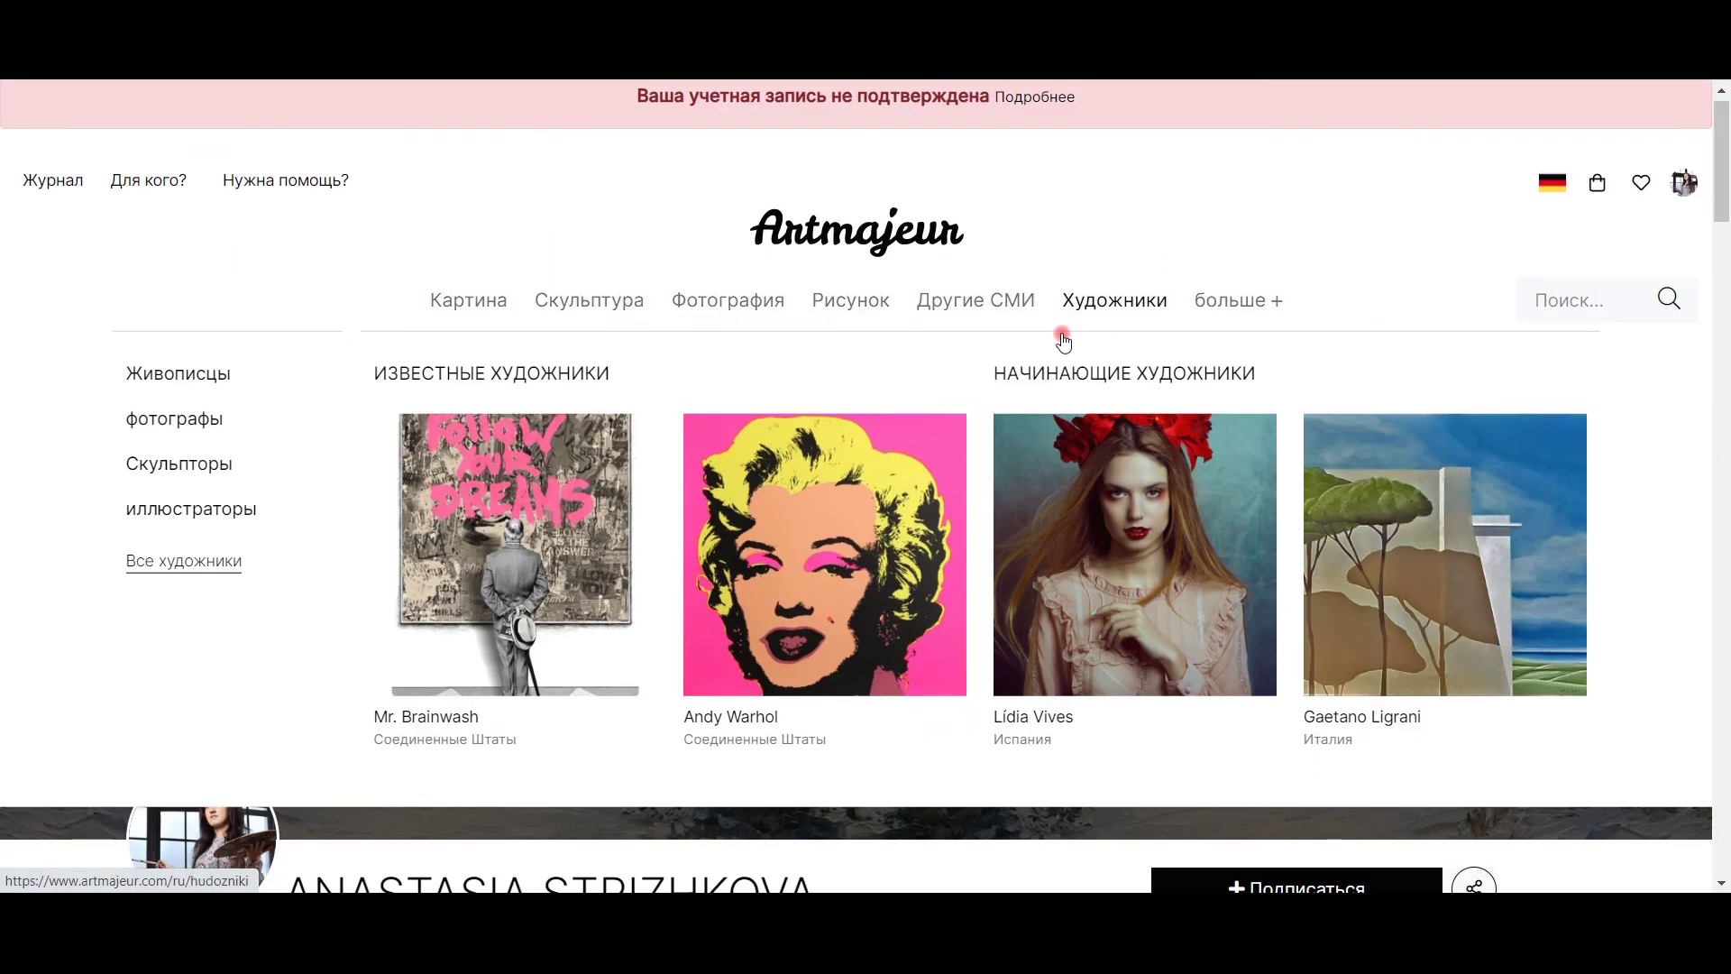
scroll(1062, 334, "down", 1)
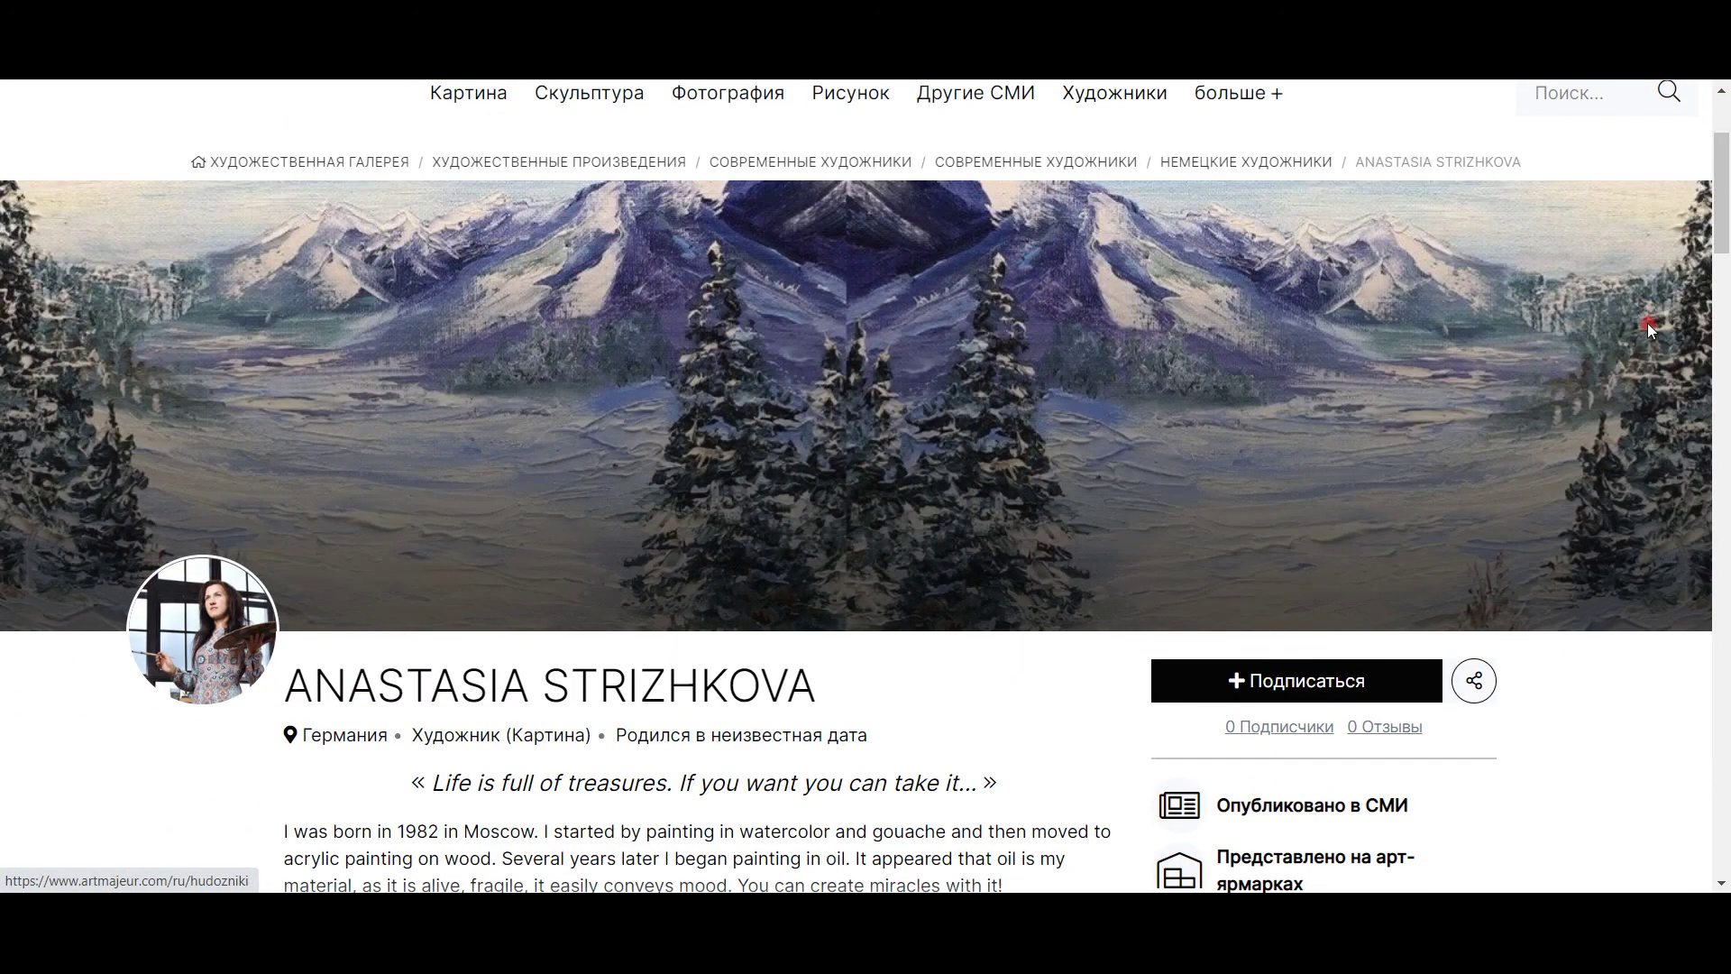
scroll(1652, 559, "down", 2)
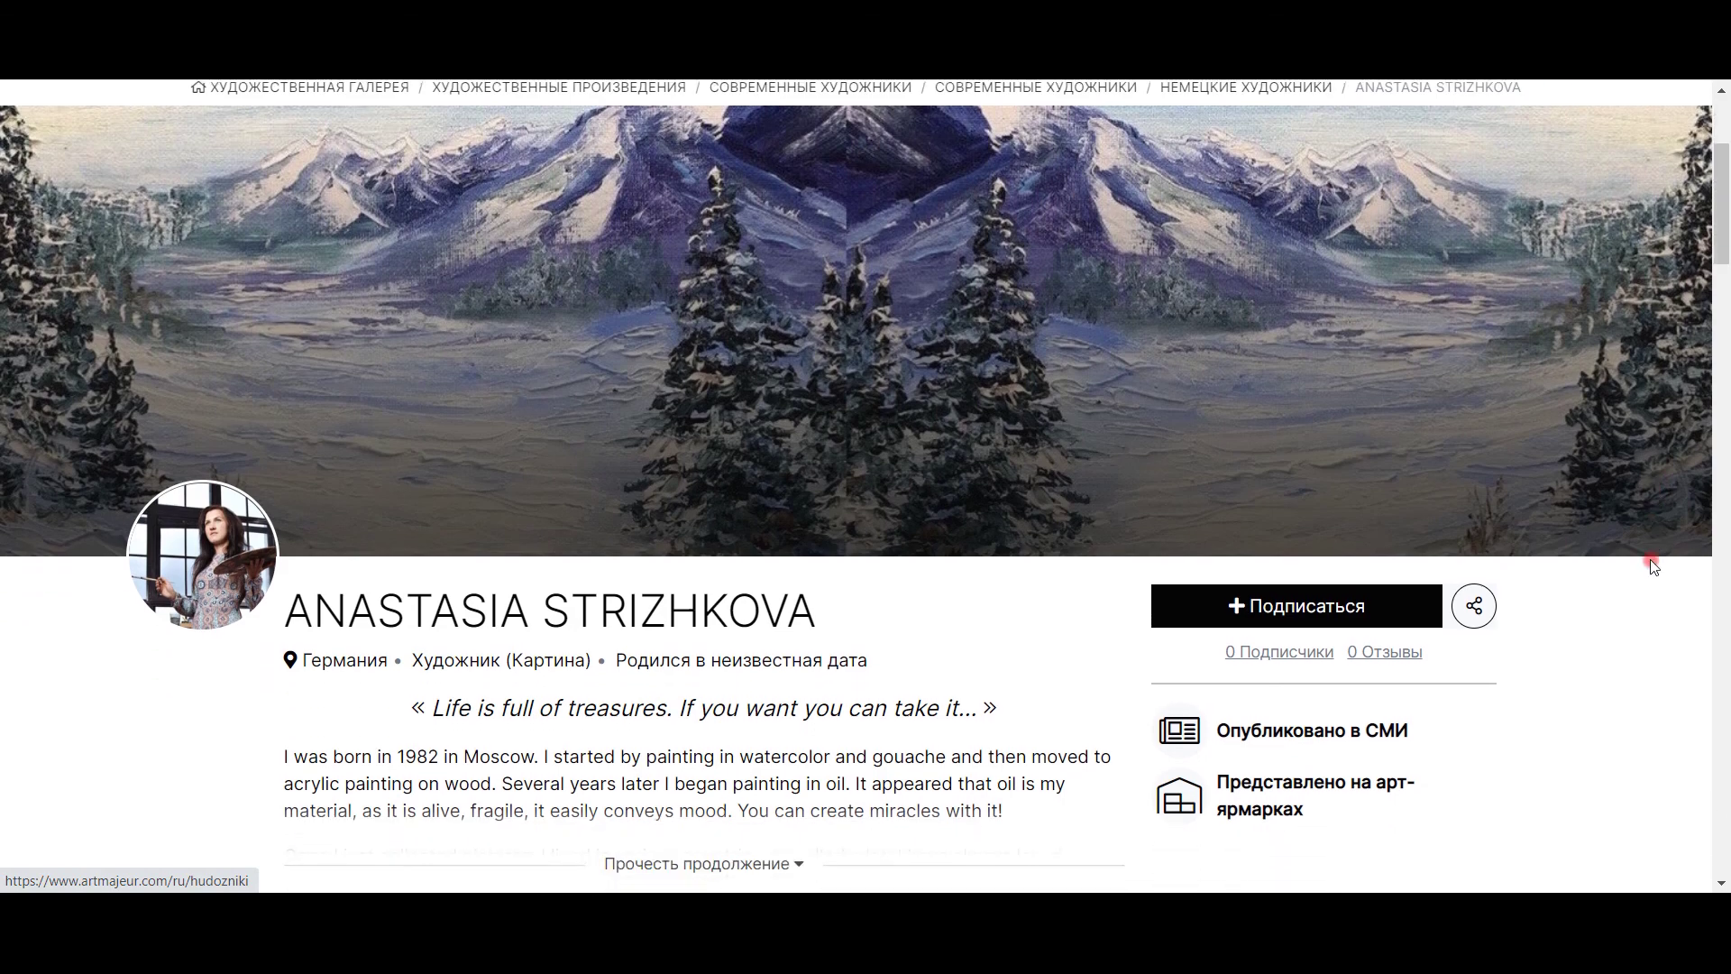
scroll(1648, 550, "down", 2)
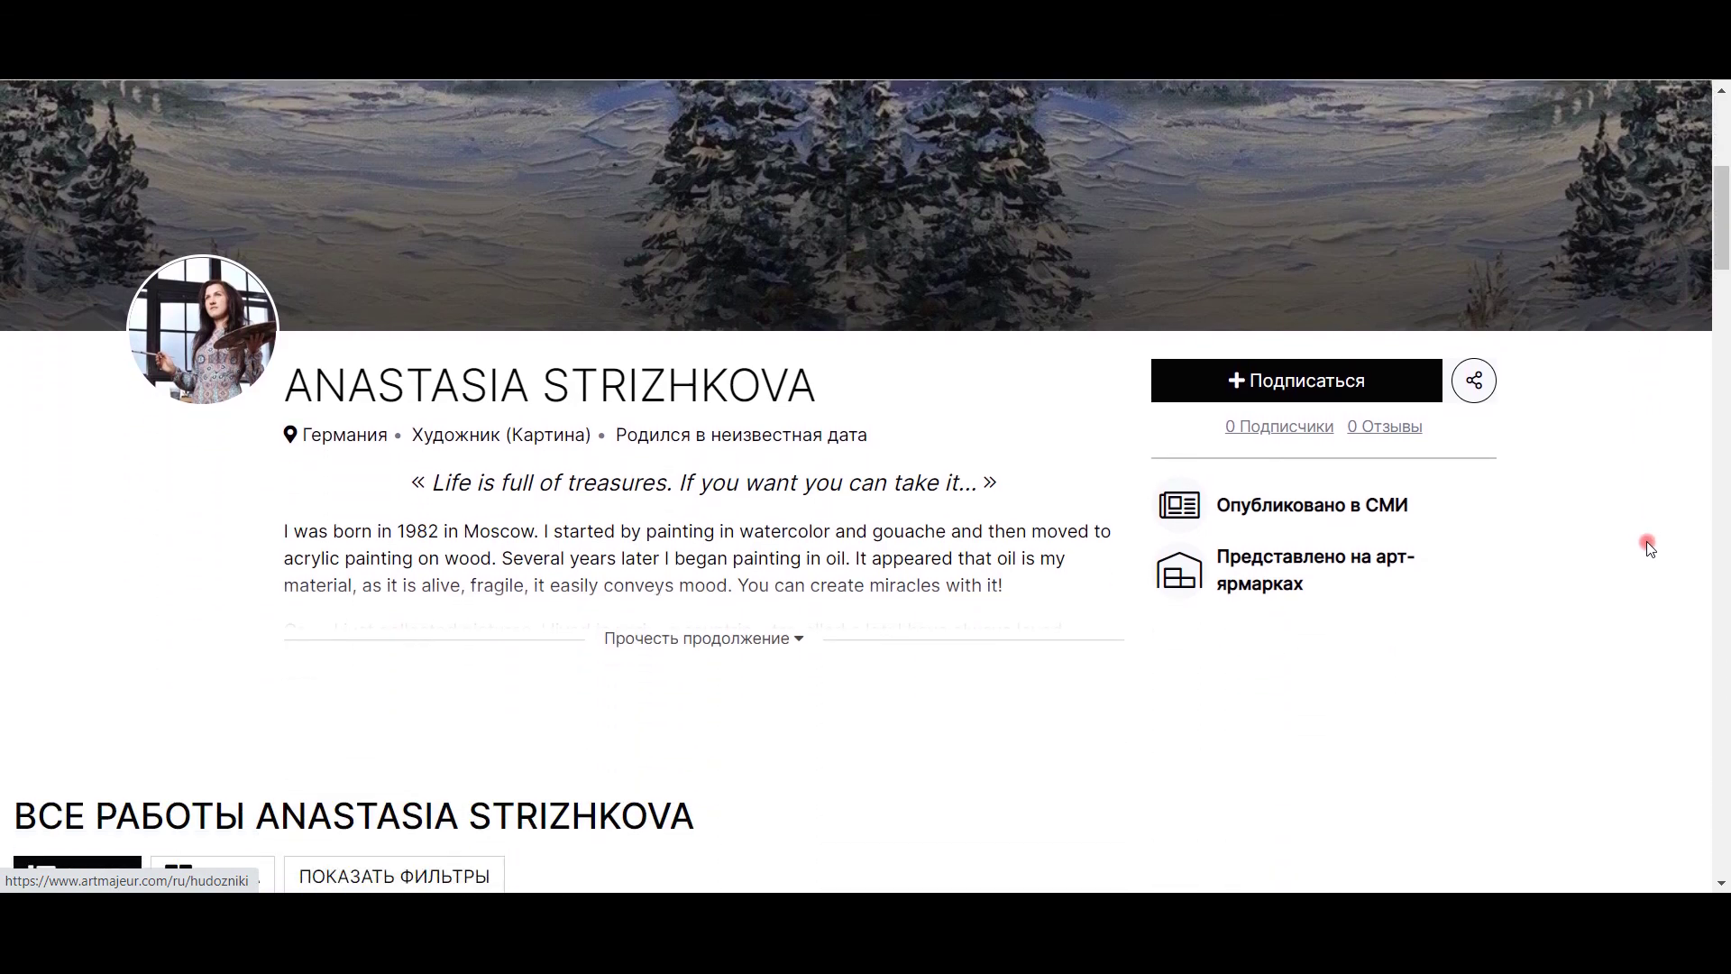
scroll(1646, 541, "down", 2)
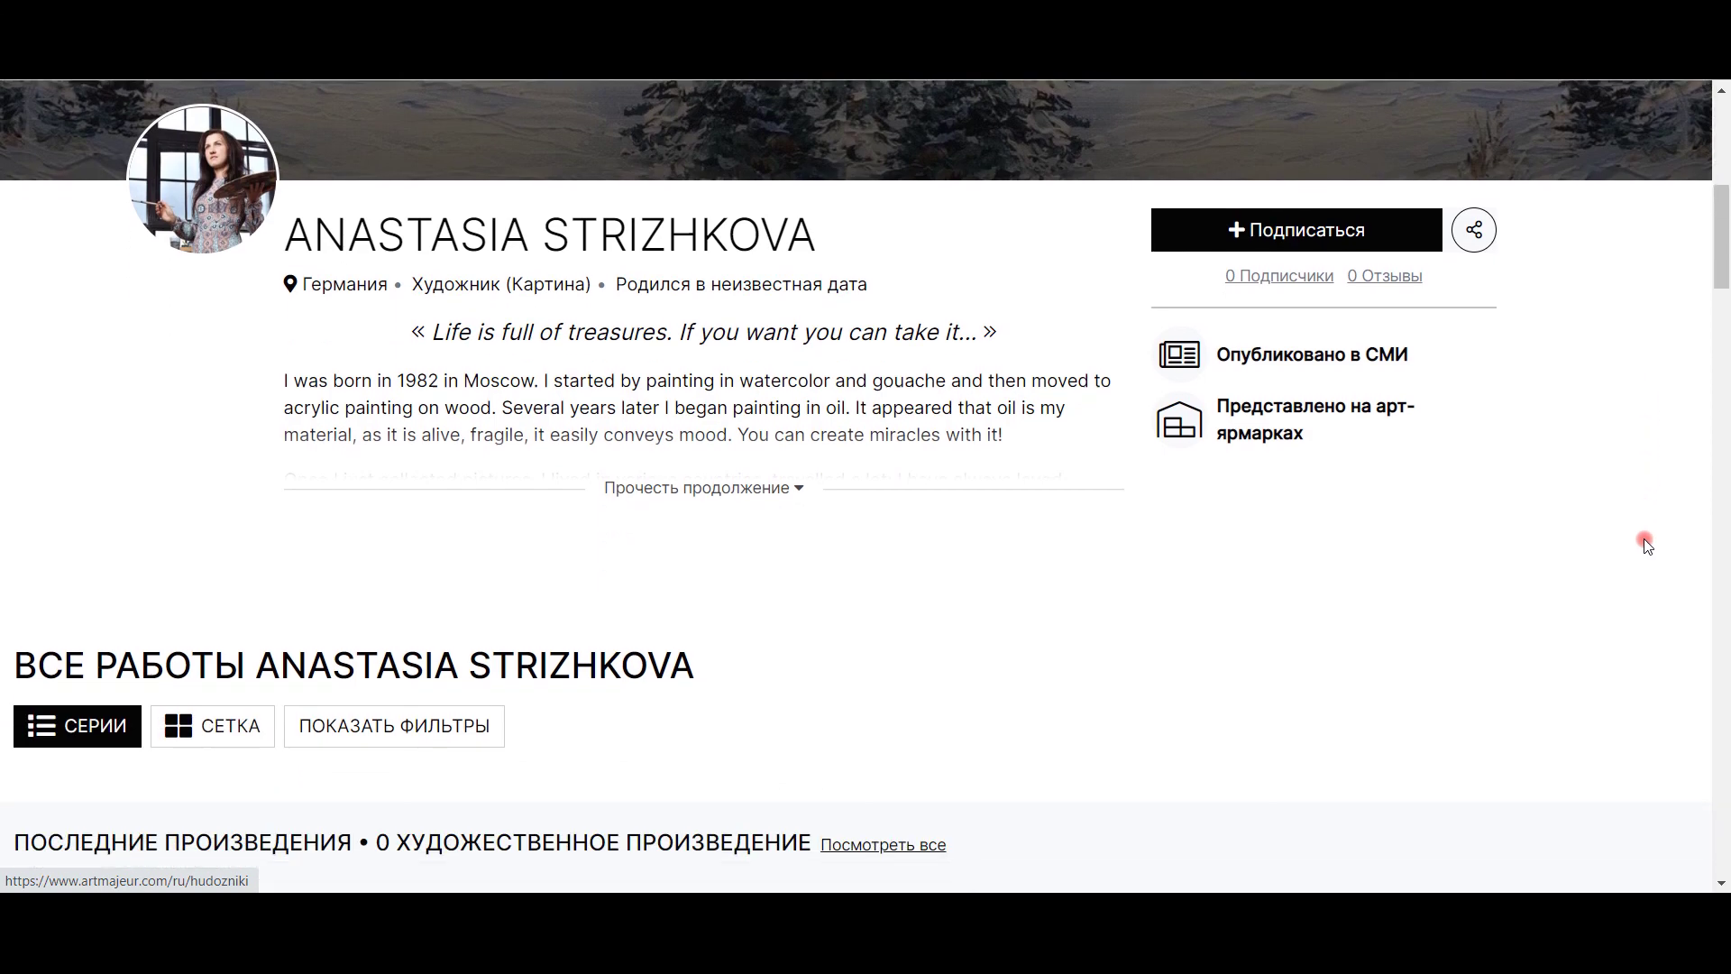
Expand the introduction on the public profile and read the whole biography text.
left_click(756, 489)
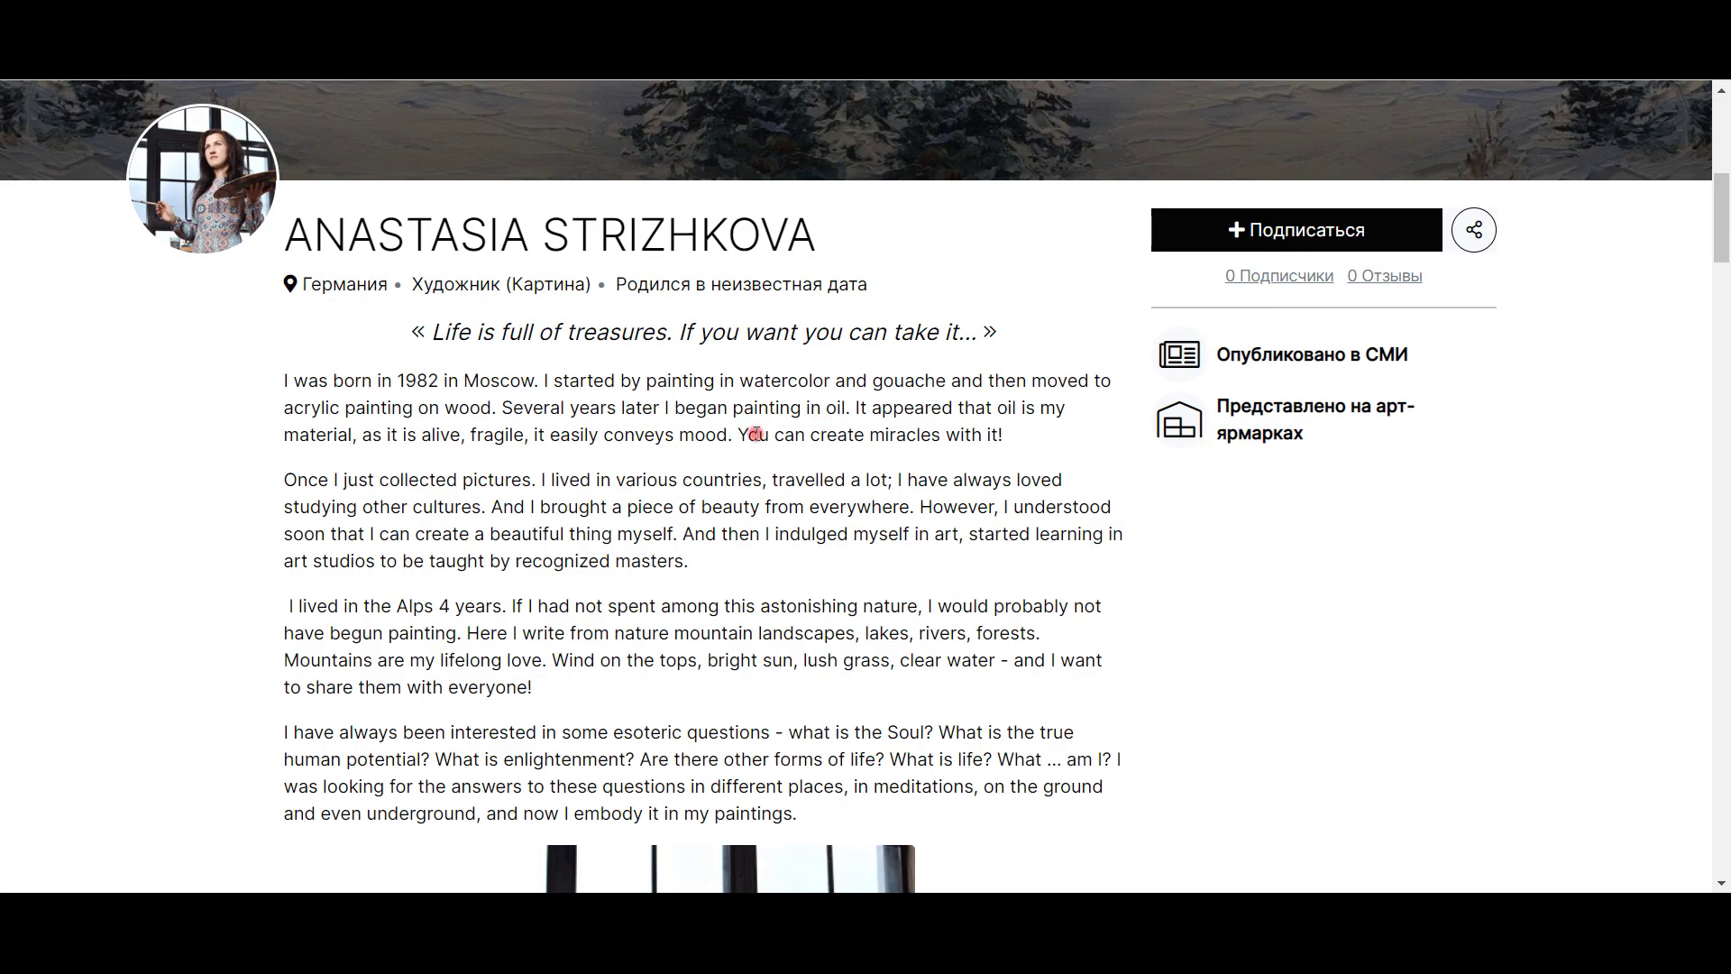
scroll(754, 430, "down", 4)
scroll(752, 428, "down", 5)
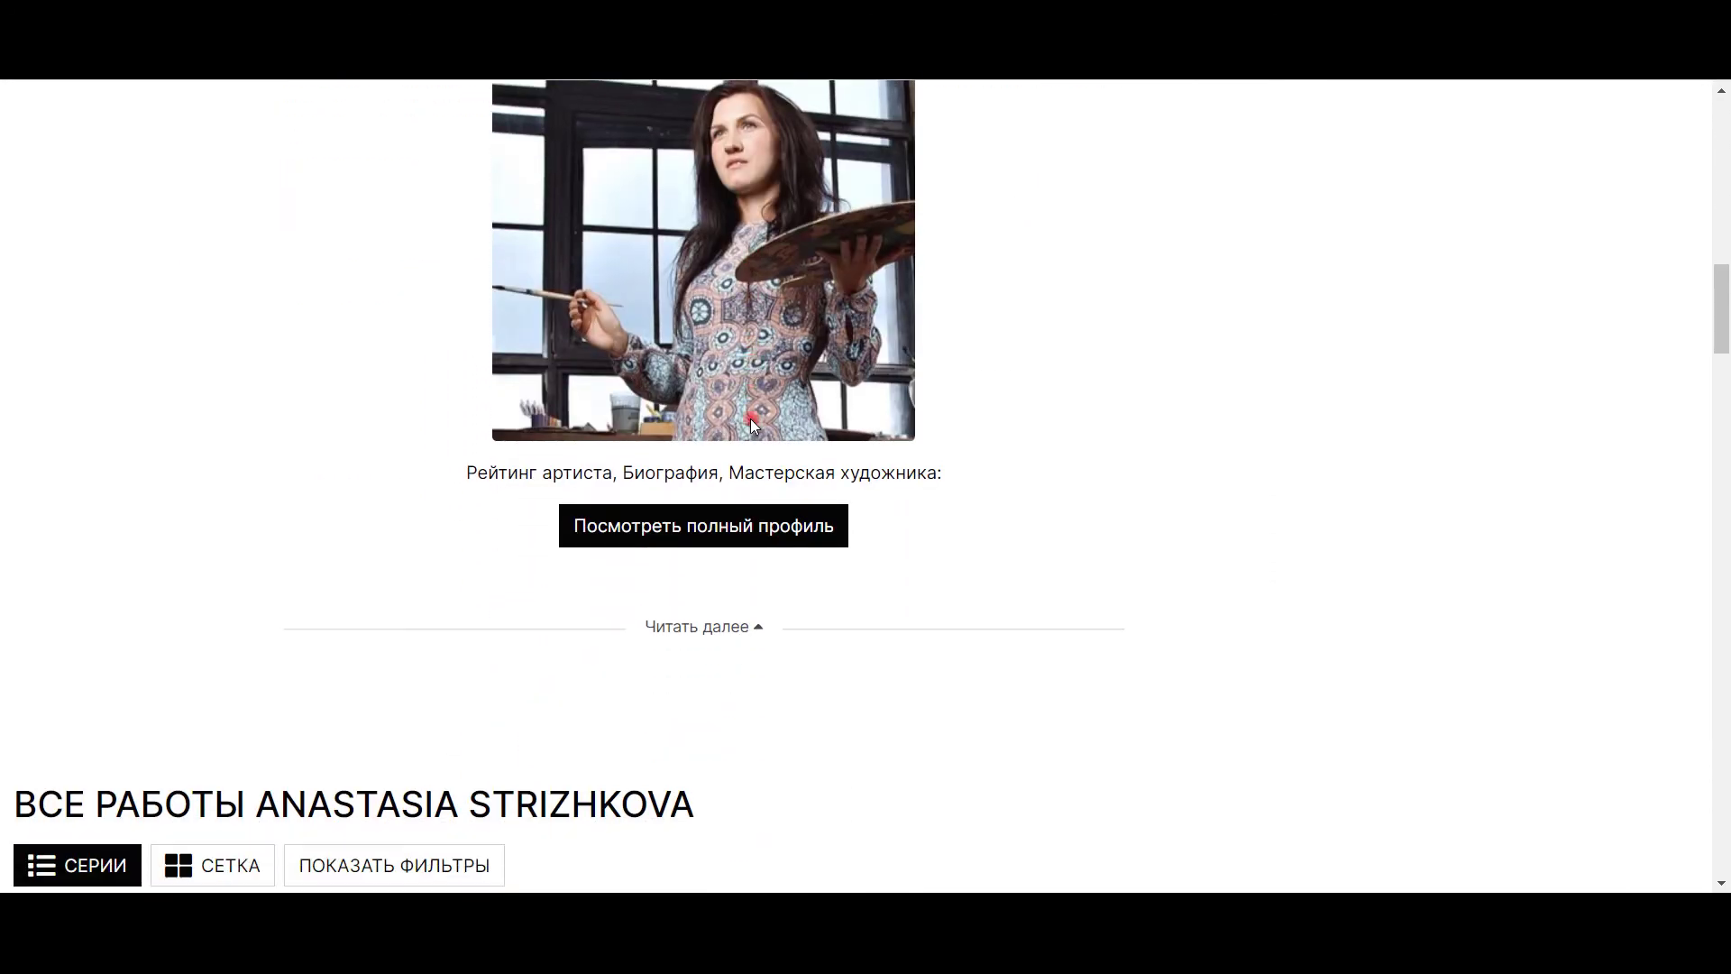
Open the full artist profile and examine its recognition, biography, influences, education, certification, achievements and activity sections.
left_click(722, 522)
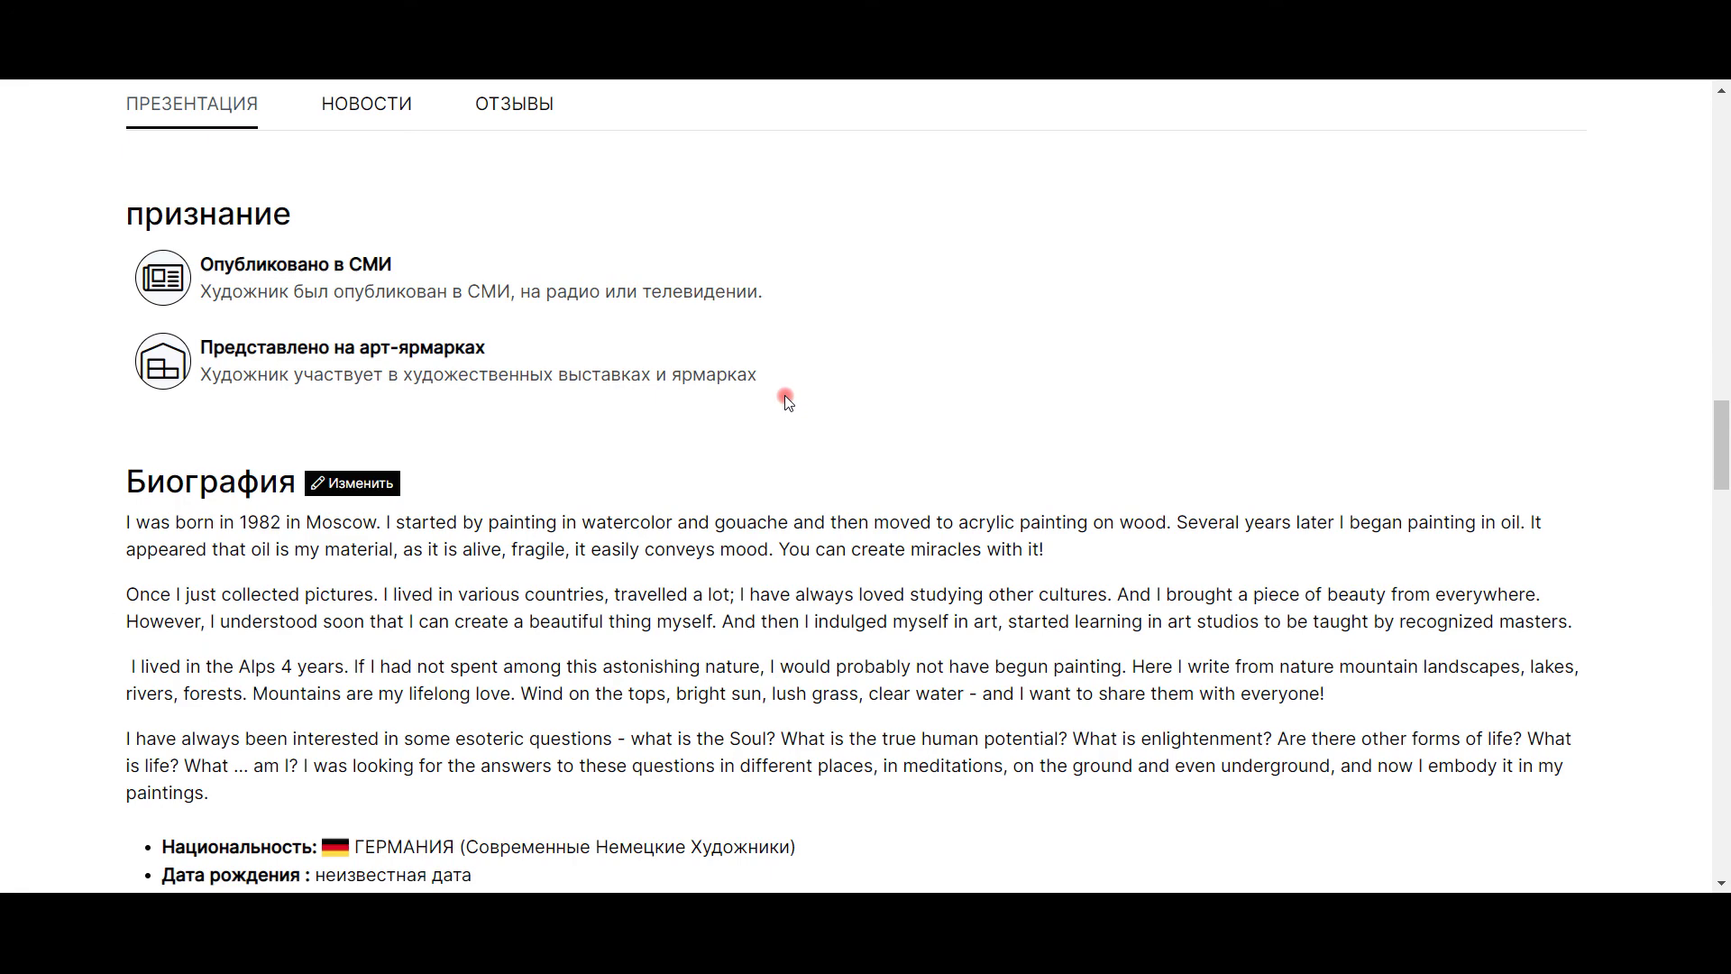
scroll(786, 398, "down", 3)
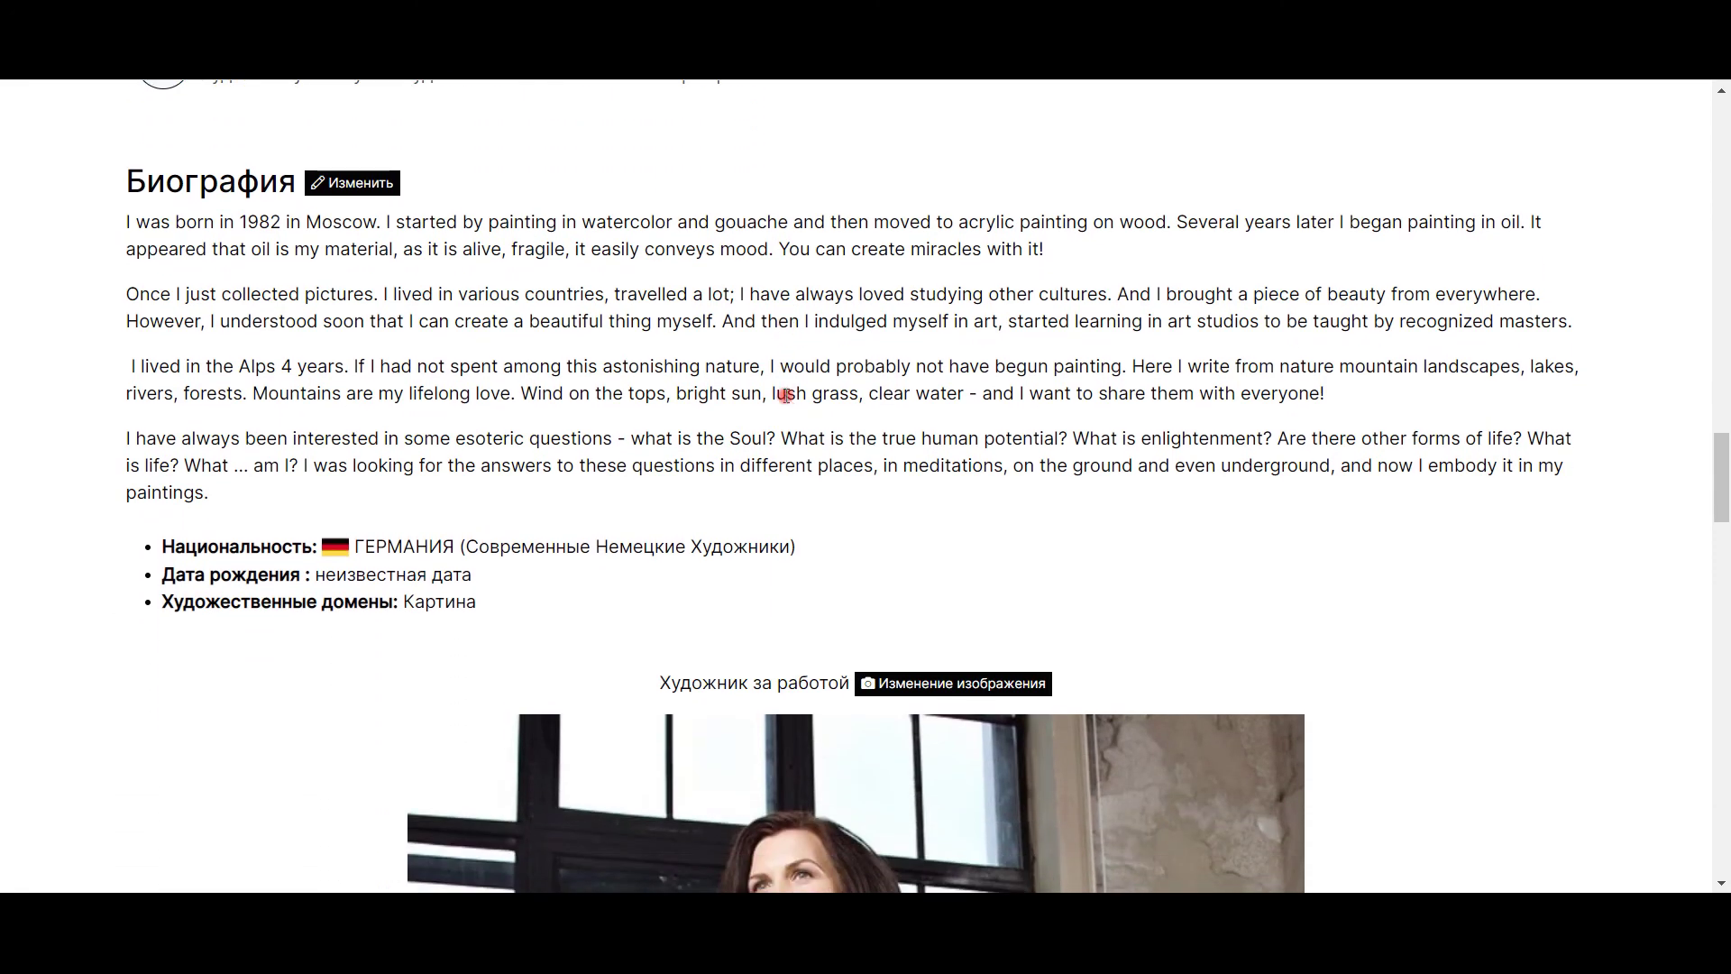
scroll(787, 396, "down", 1)
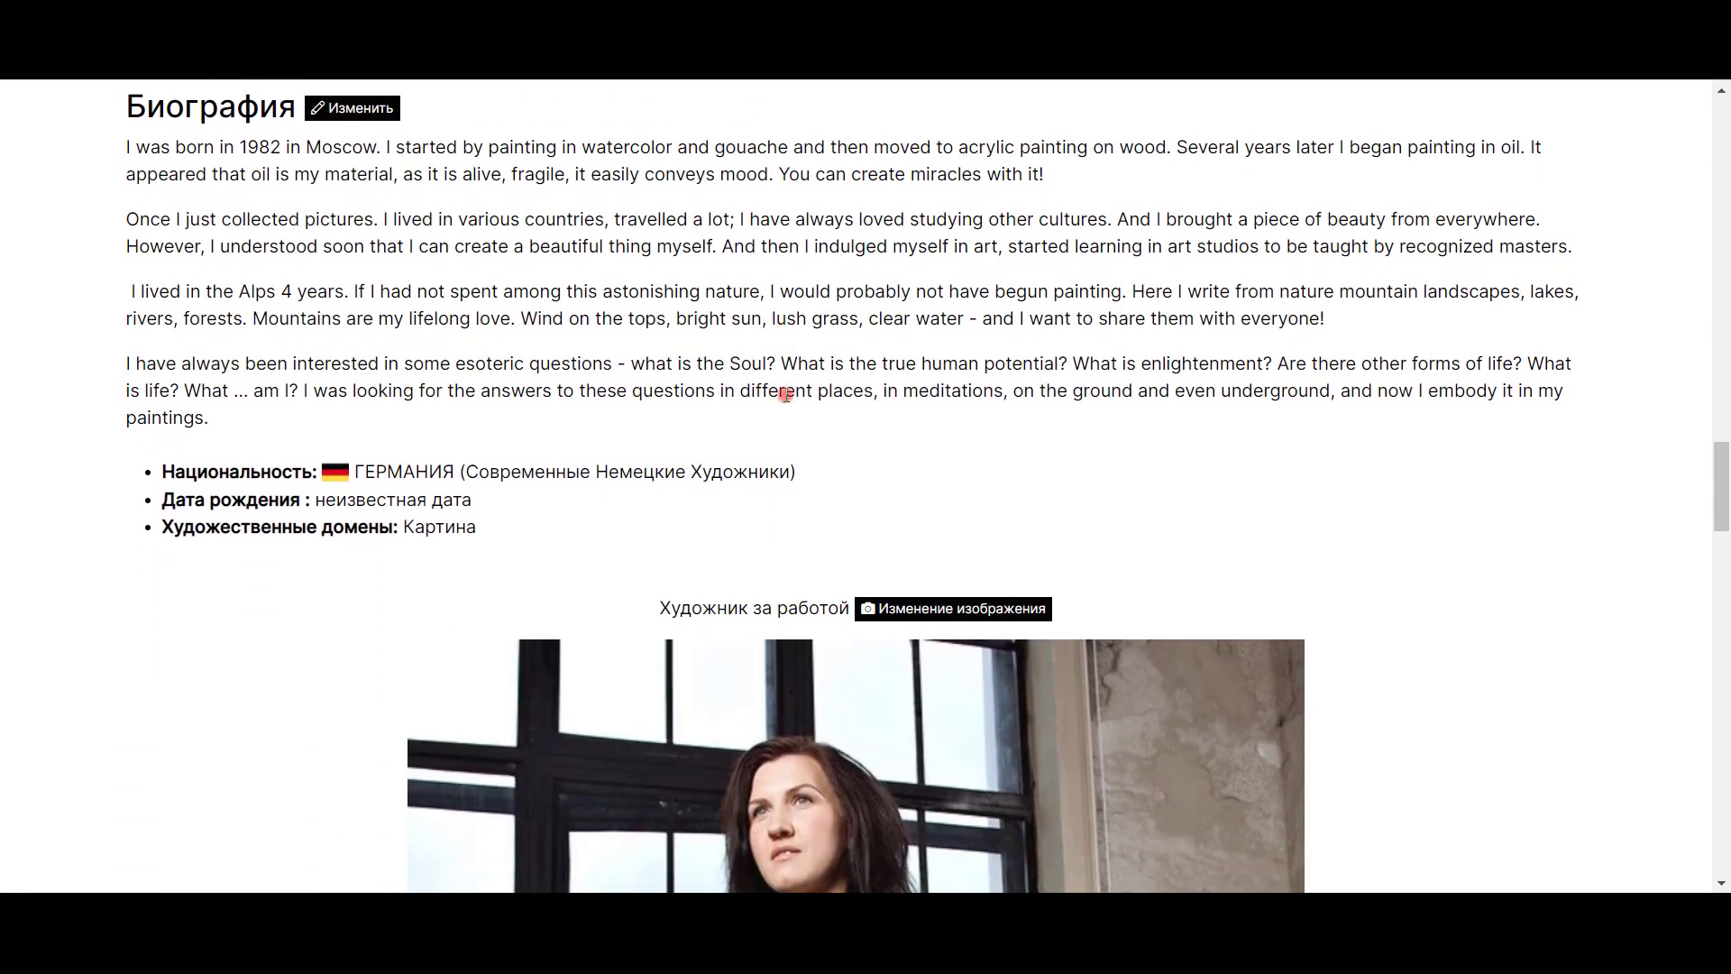
scroll(785, 395, "down", 6)
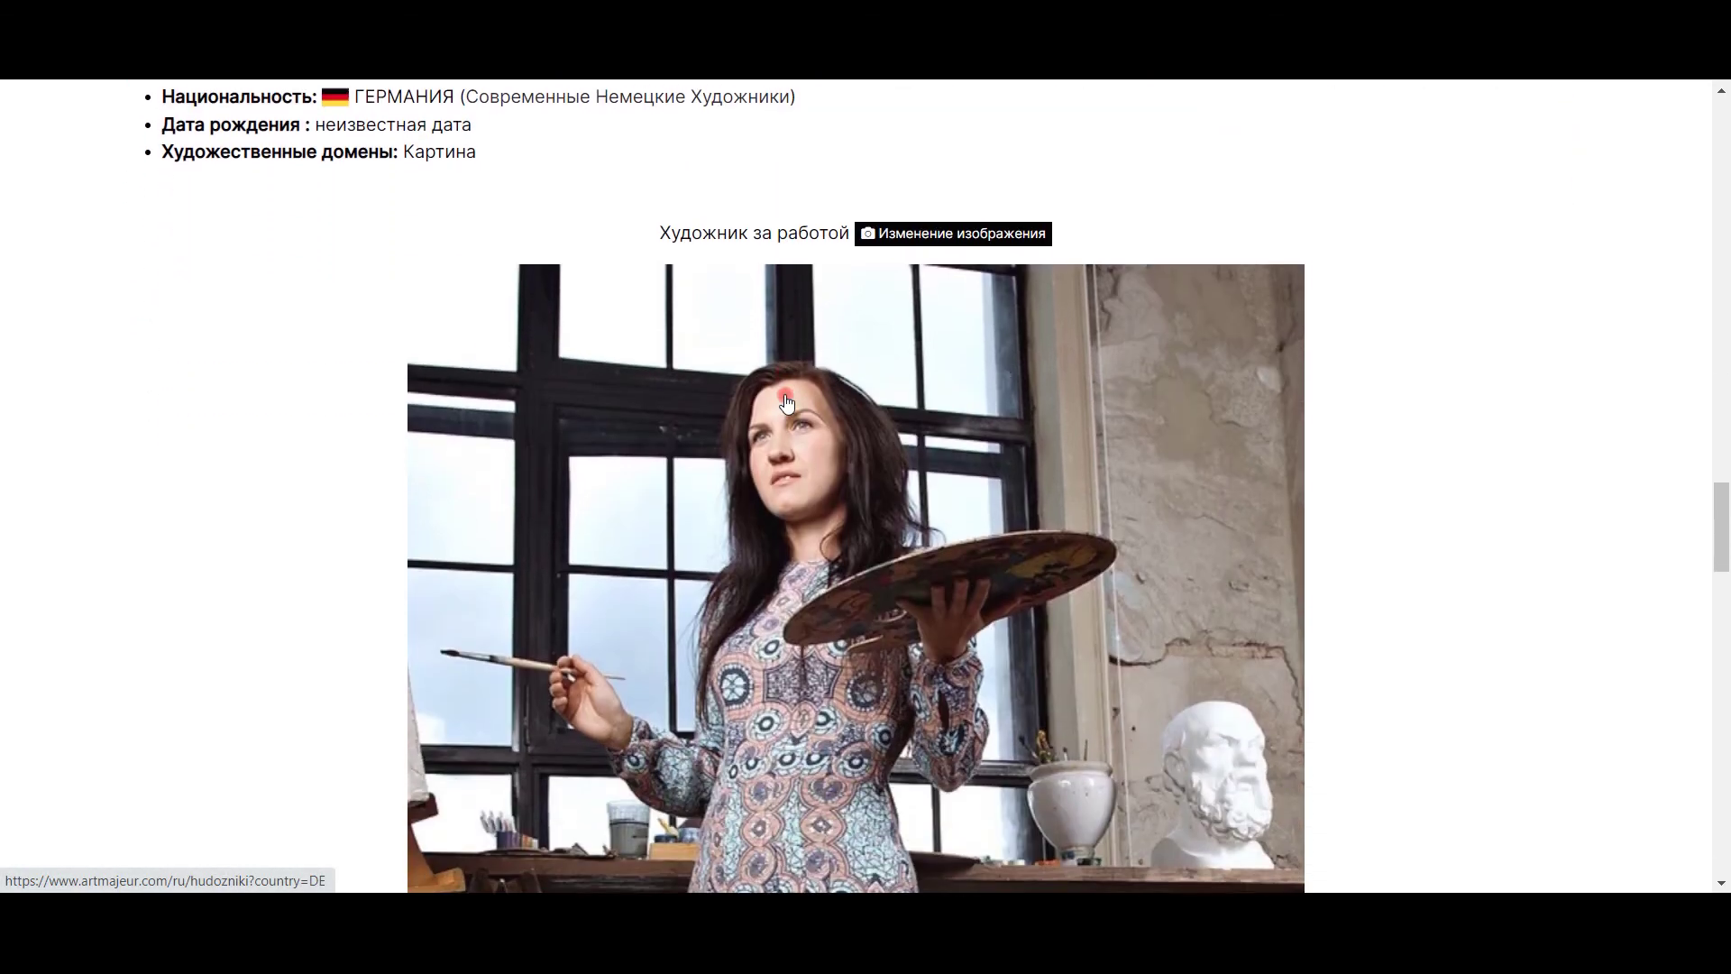
scroll(787, 402, "down", 8)
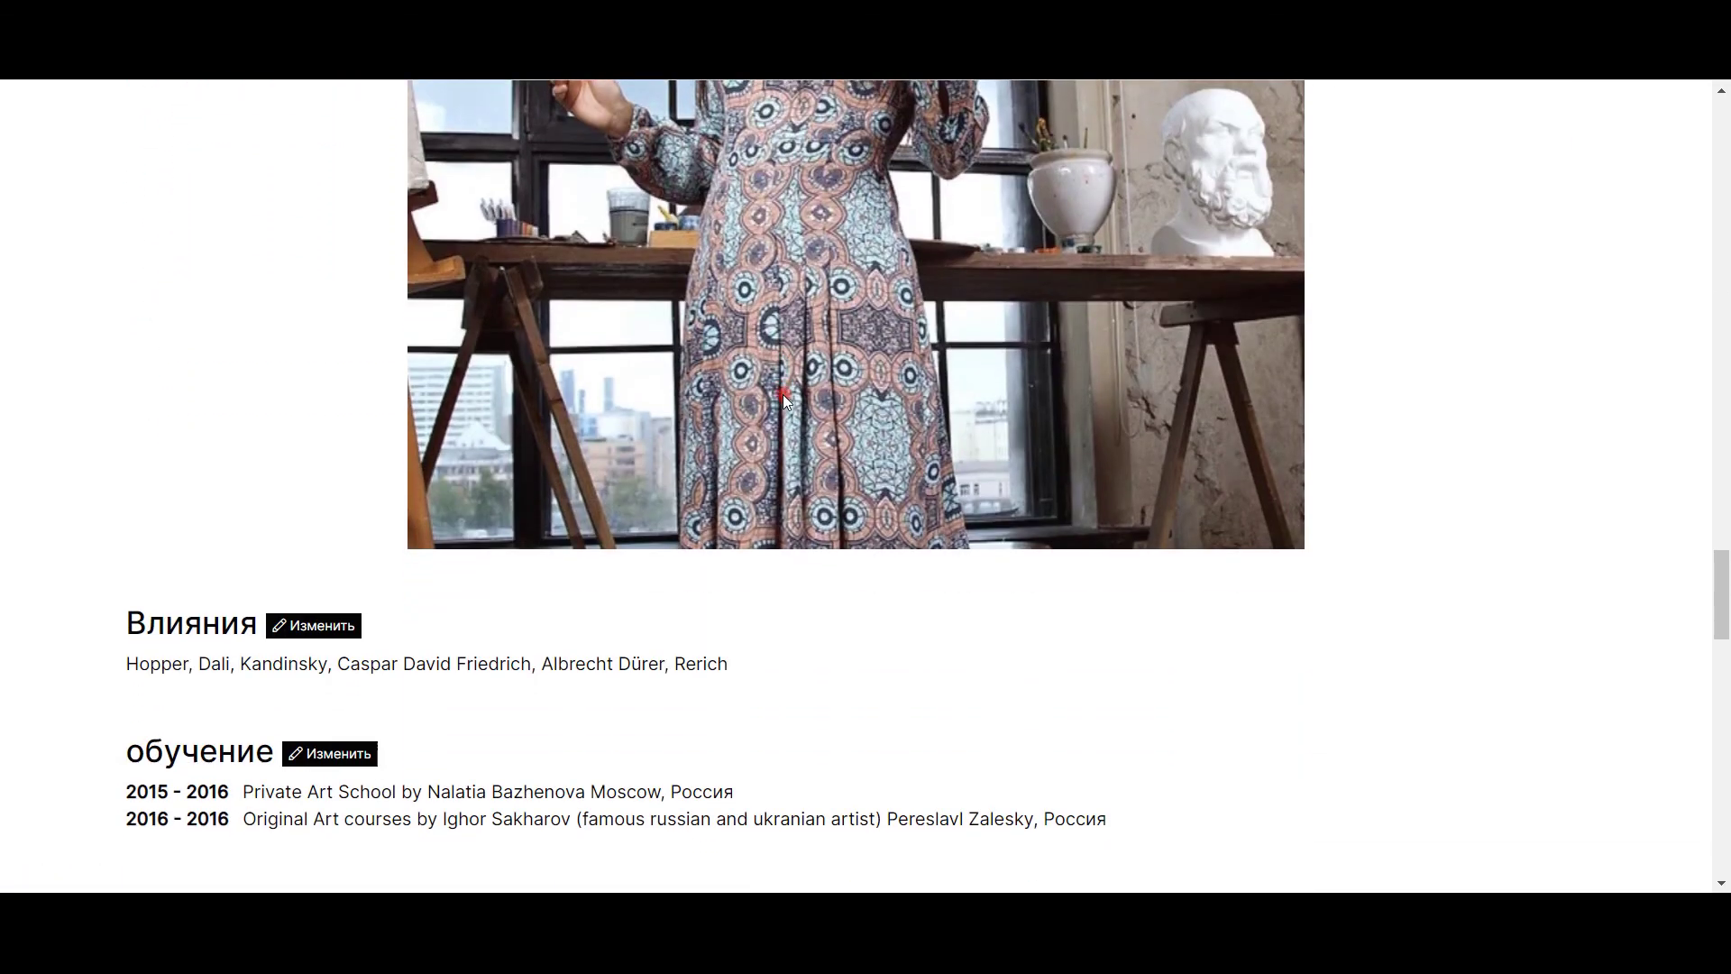
scroll(784, 397, "down", 8)
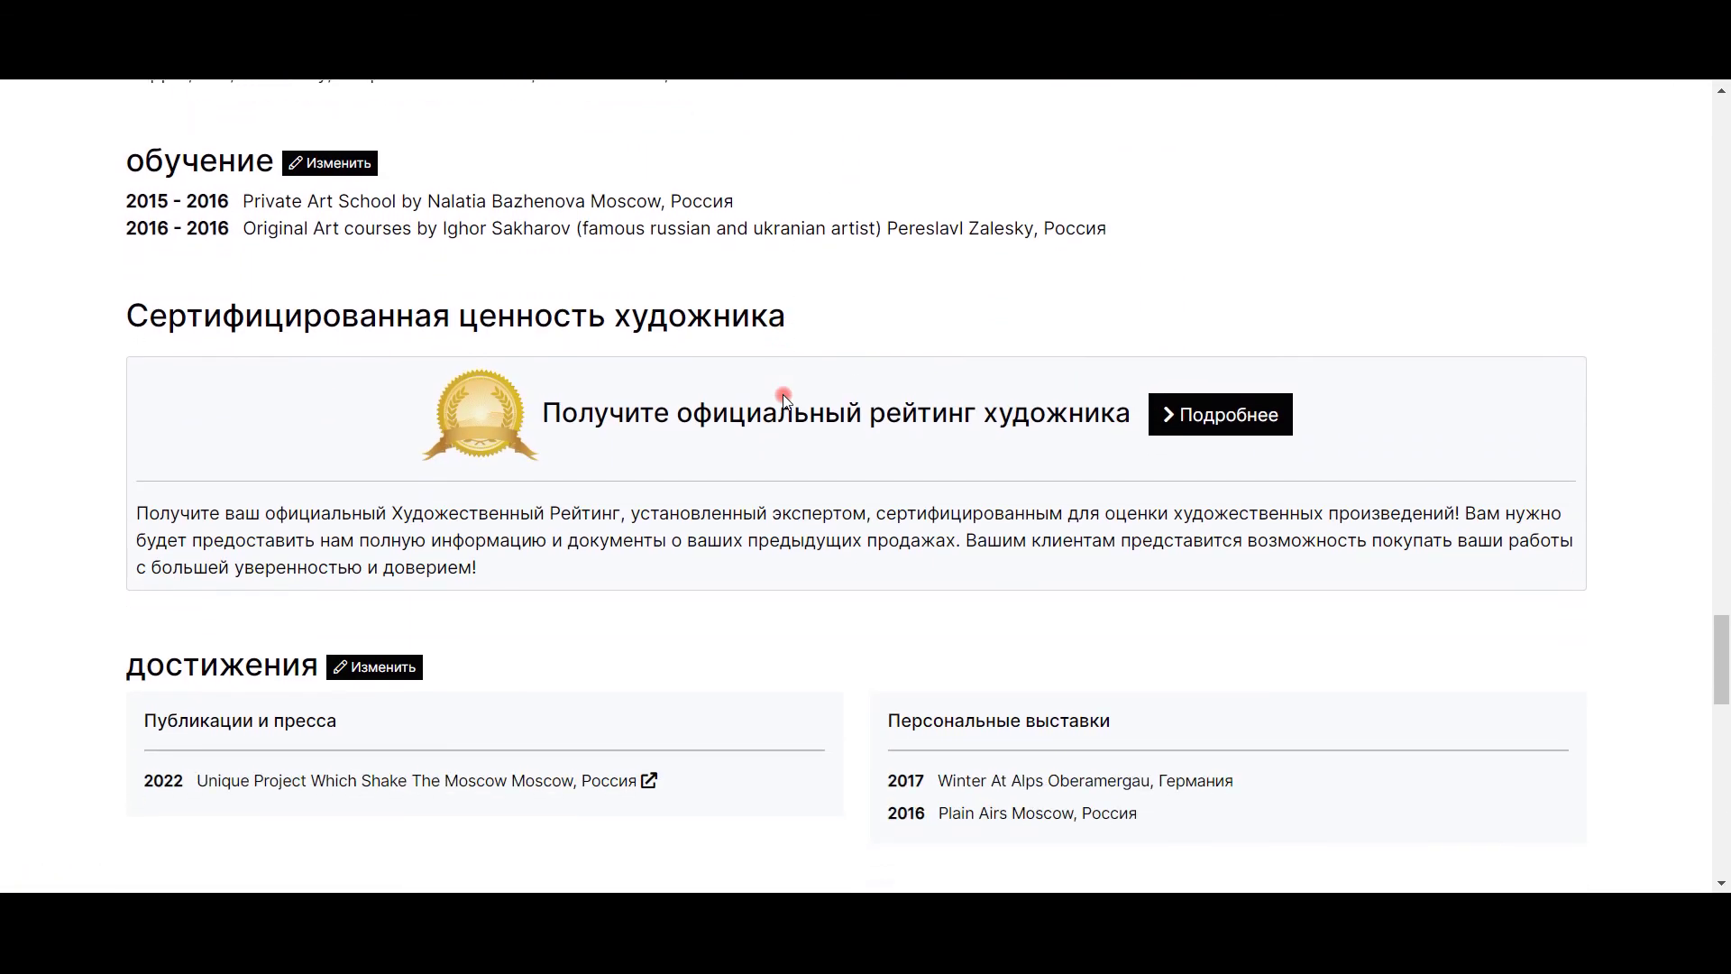
scroll(783, 393, "down", 3)
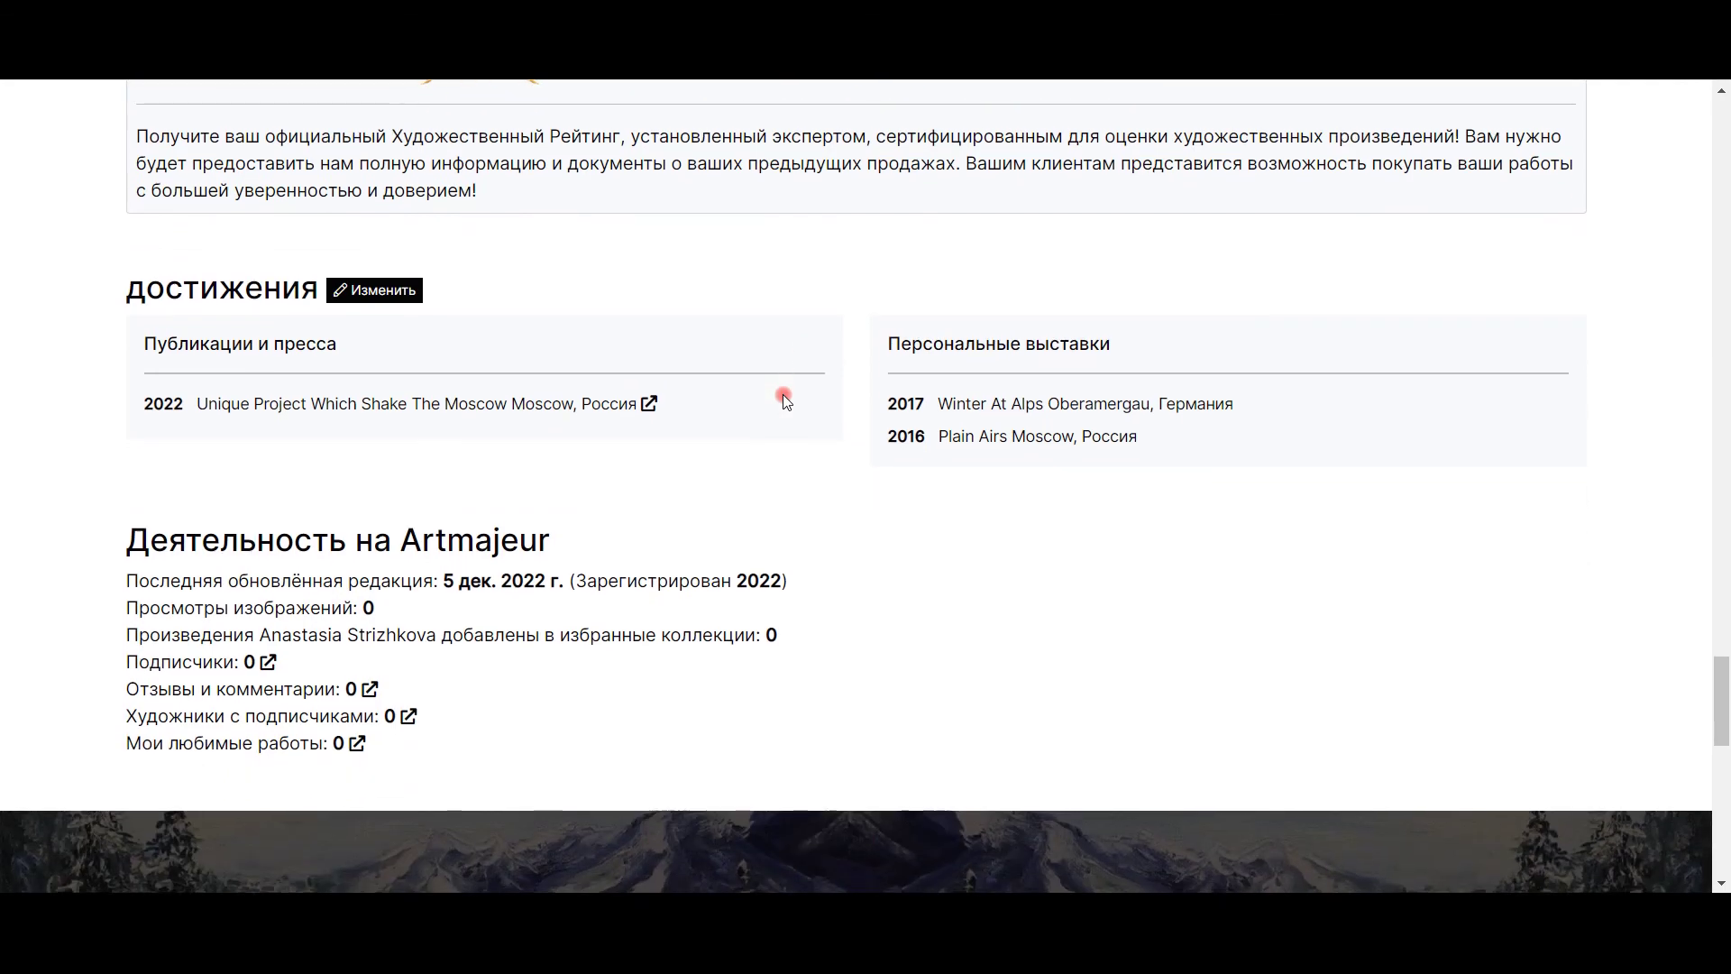
scroll(783, 396, "up", 20)
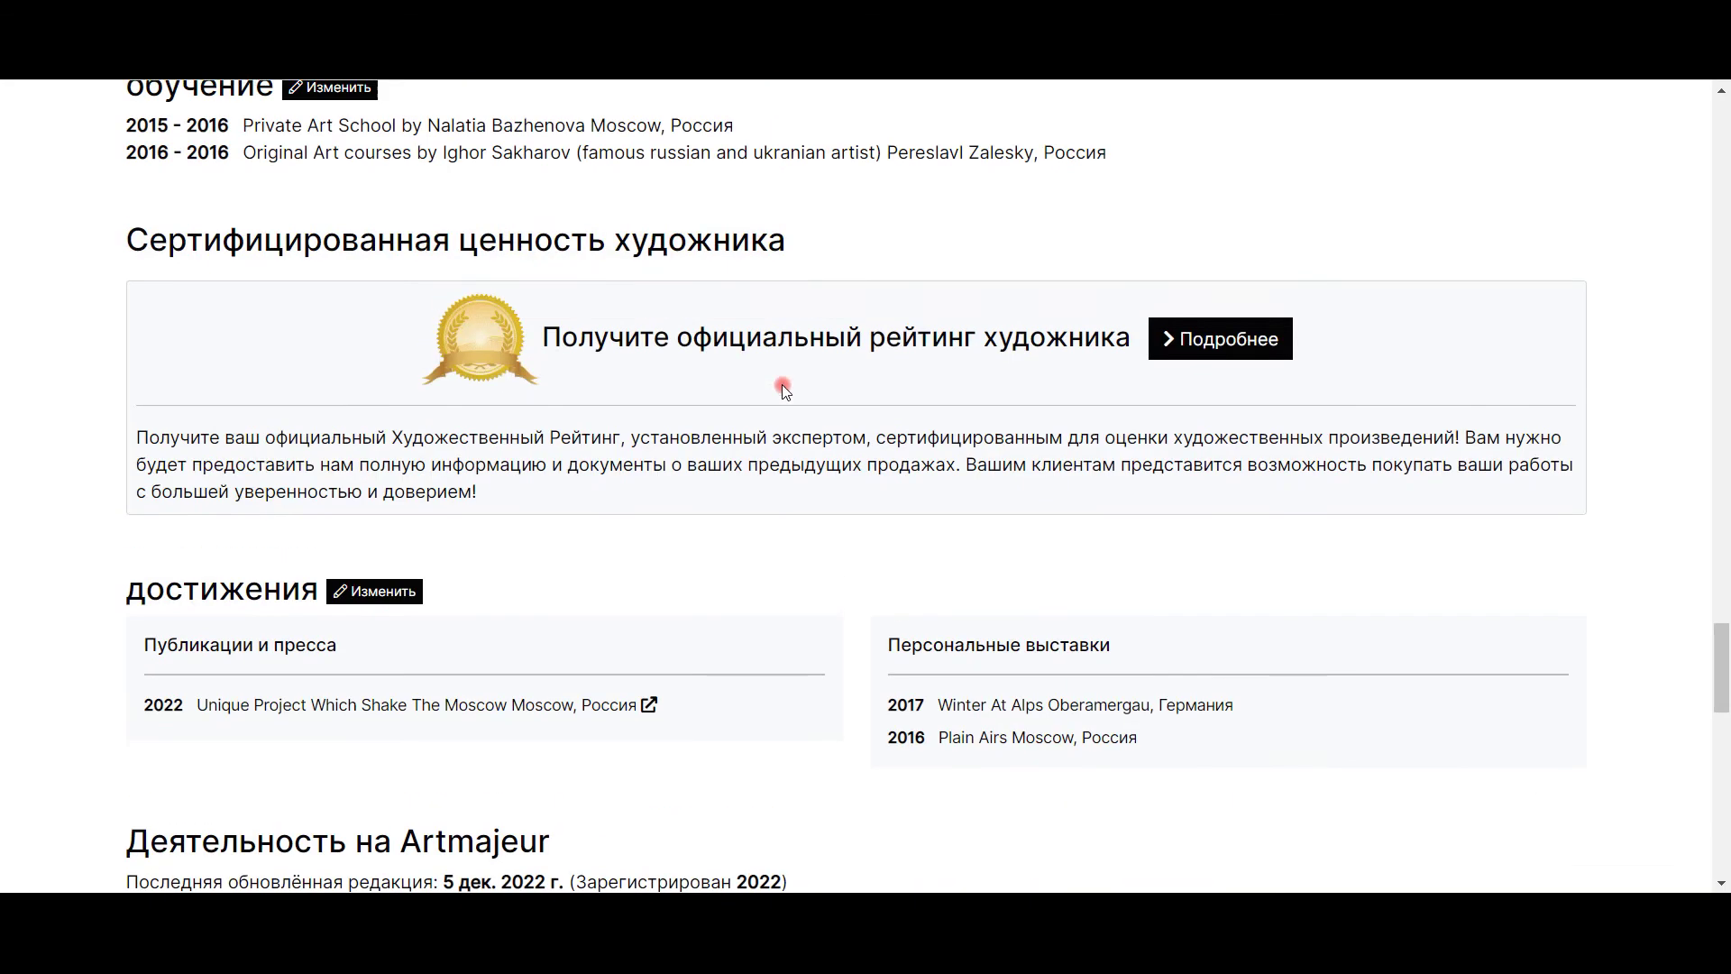